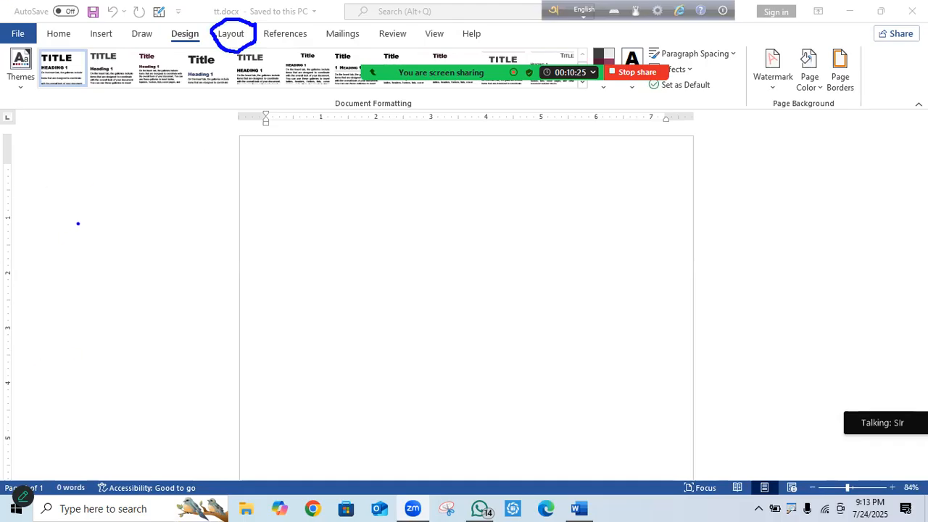
Switch the ribbon to the Layout tab for the blank tt.docx document.
key("Escape")
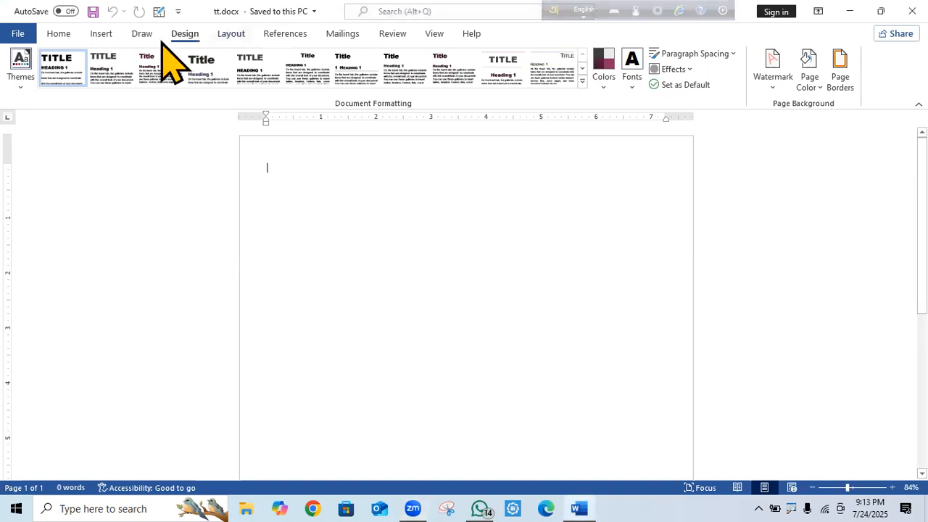
left_click(231, 34)
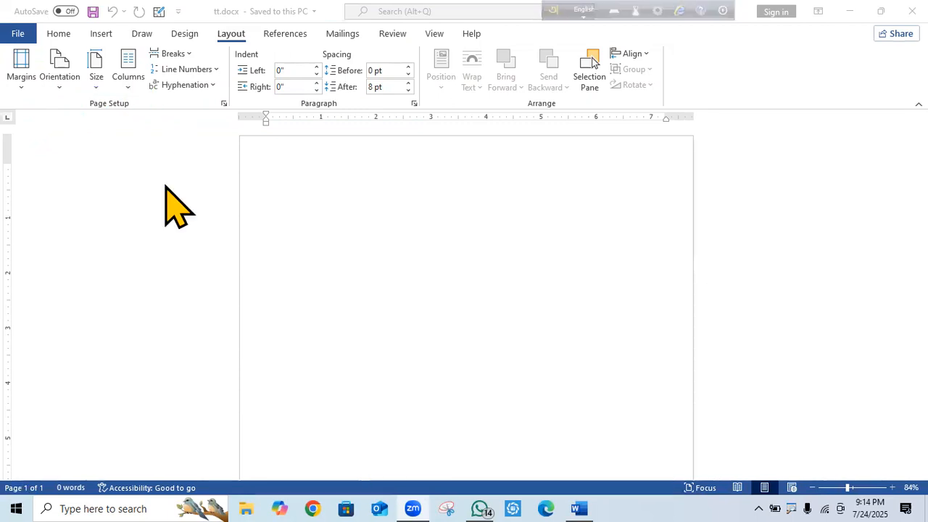
left_click(227, 105)
left_click(225, 104)
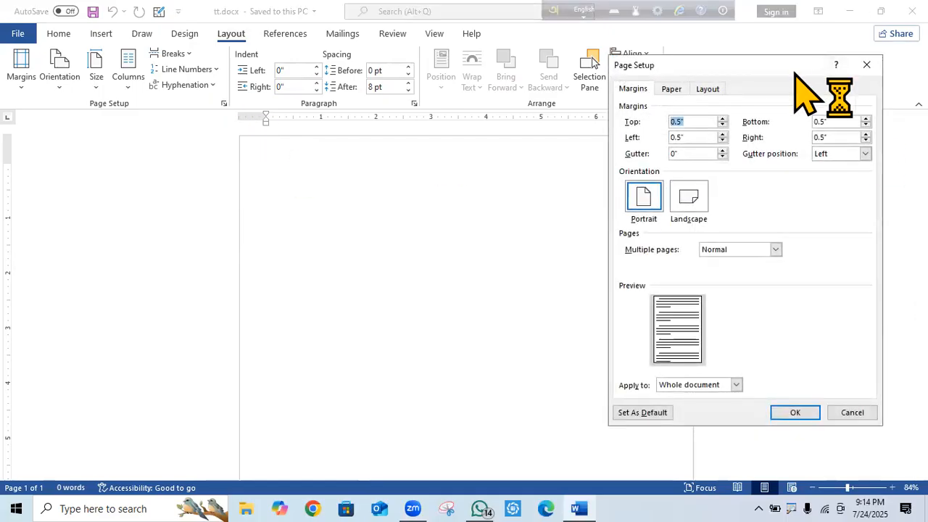
left_click(830, 23)
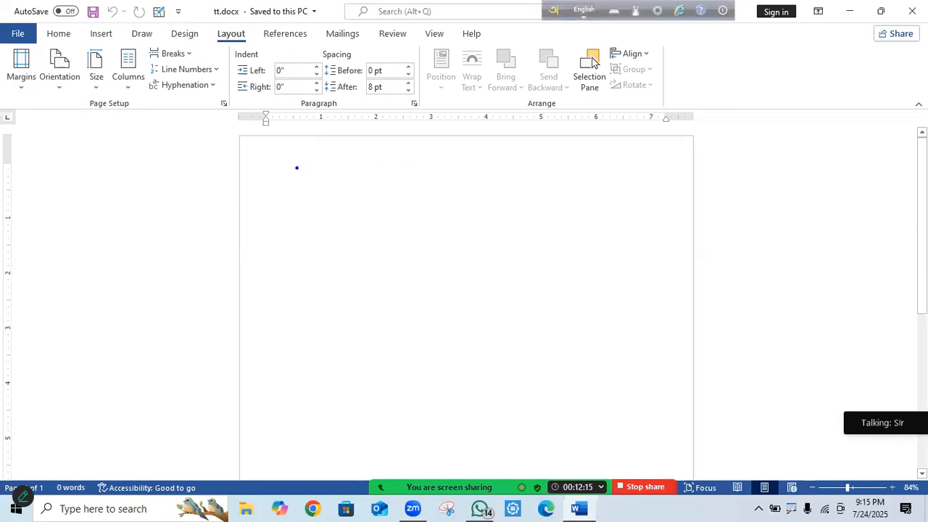
mouse_move(274, 178)
left_mouse_down()
mouse_move(665, 195)
mouse_move(641, 207)
mouse_move(660, 293)
mouse_move(660, 464)
left_mouse_up()
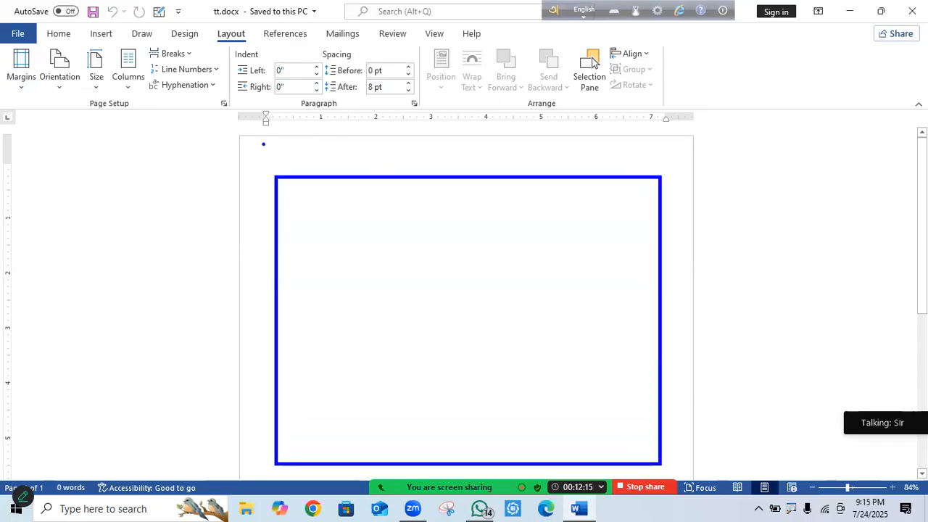
mouse_move(239, 135)
left_mouse_down()
mouse_move(651, 138)
mouse_move(688, 253)
mouse_move(699, 474)
left_mouse_up()
left_click_drag(266, 149, 385, 110)
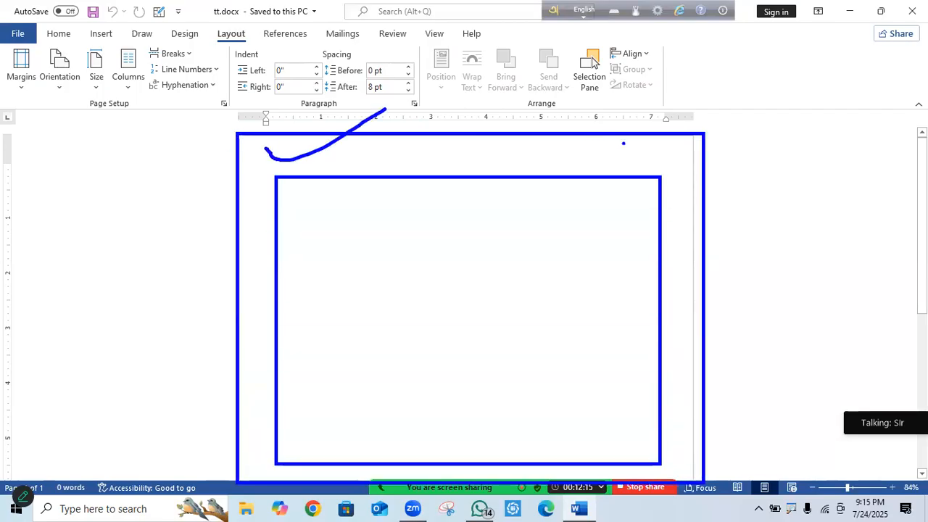
left_click_drag(492, 152, 583, 61)
left_click_drag(683, 273, 773, 268)
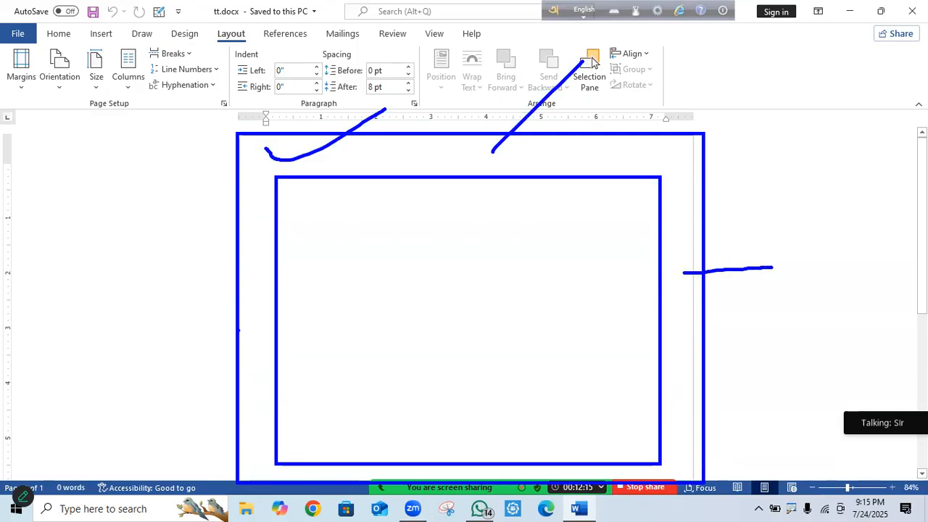
left_click_drag(265, 274, 149, 269)
left_click_drag(523, 472, 542, 520)
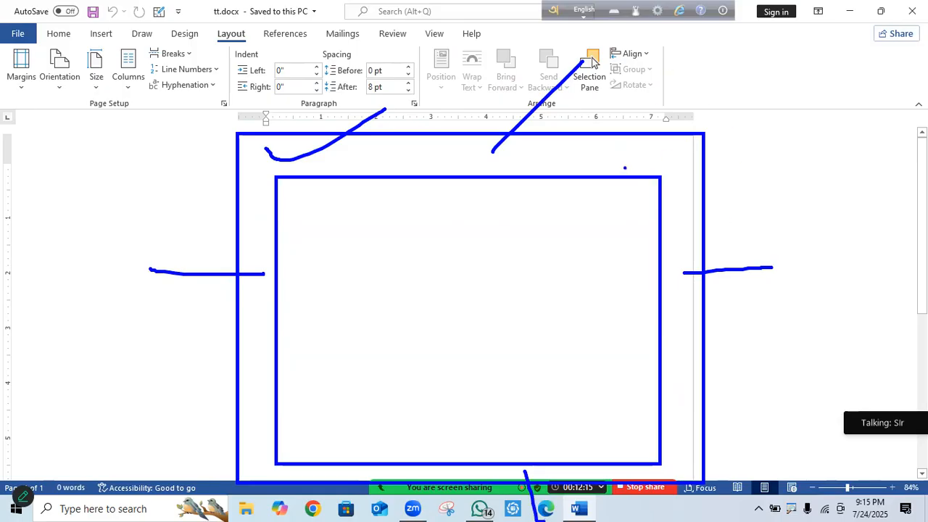
key("Escape")
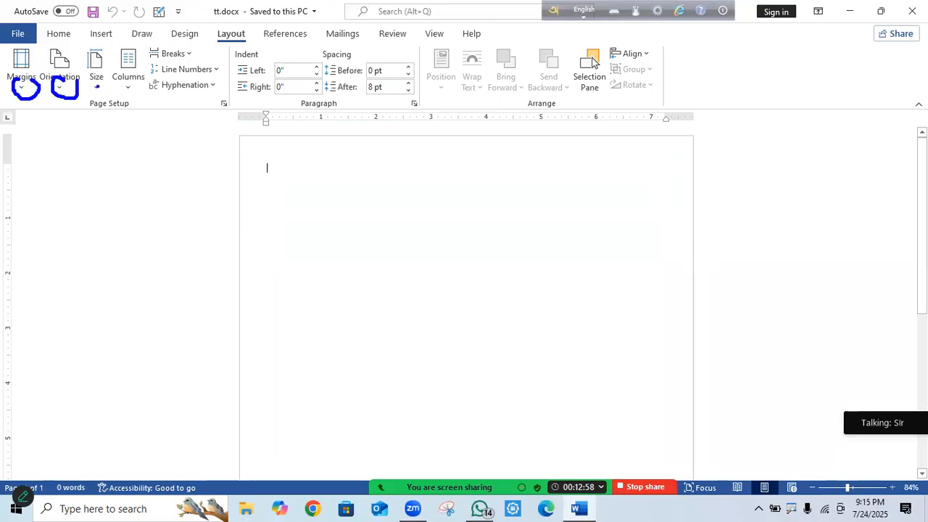
Apply the Normal 1-inch margin preset to the page.
left_click(21, 89)
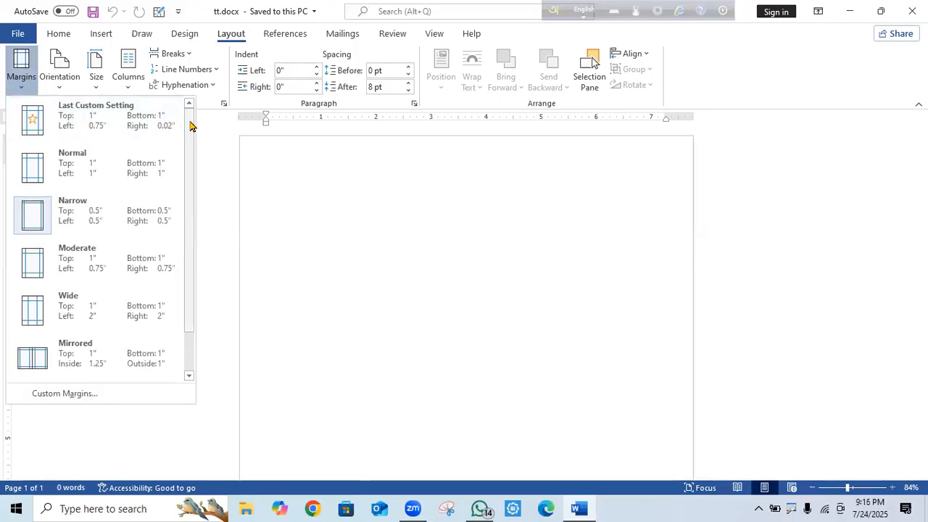
left_click_drag(187, 129, 203, 112)
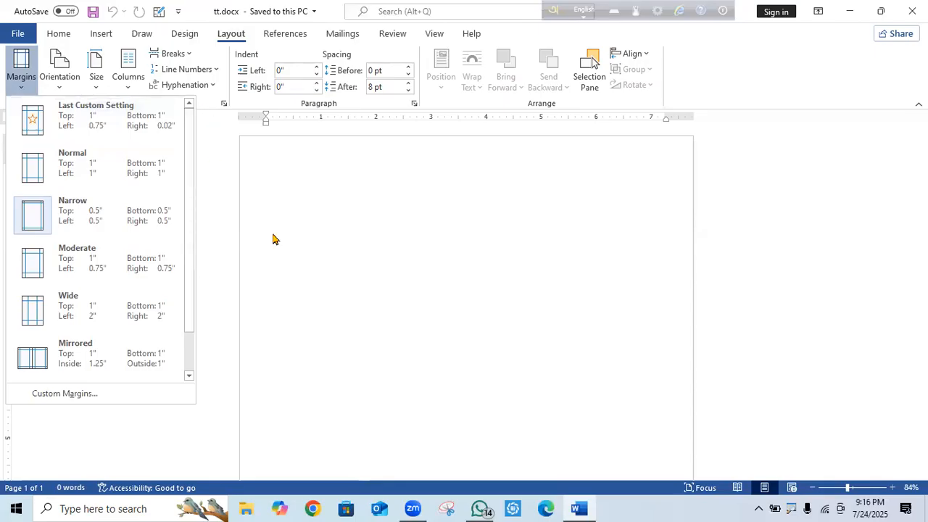
left_click(67, 168)
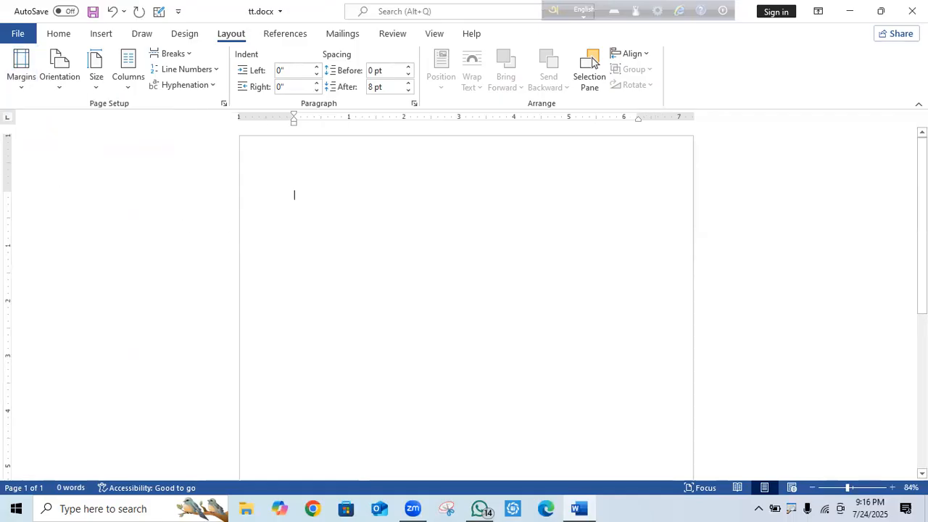
Type throwaway test text to show the margins, then select and delete it to empty the page.
type("dsfsdfsdfsdf")
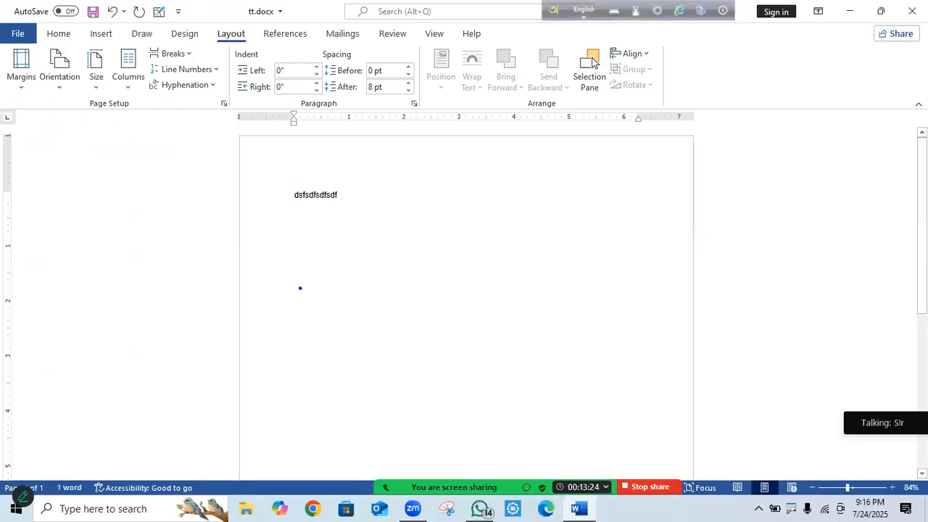
left_click_drag(297, 187, 297, 127)
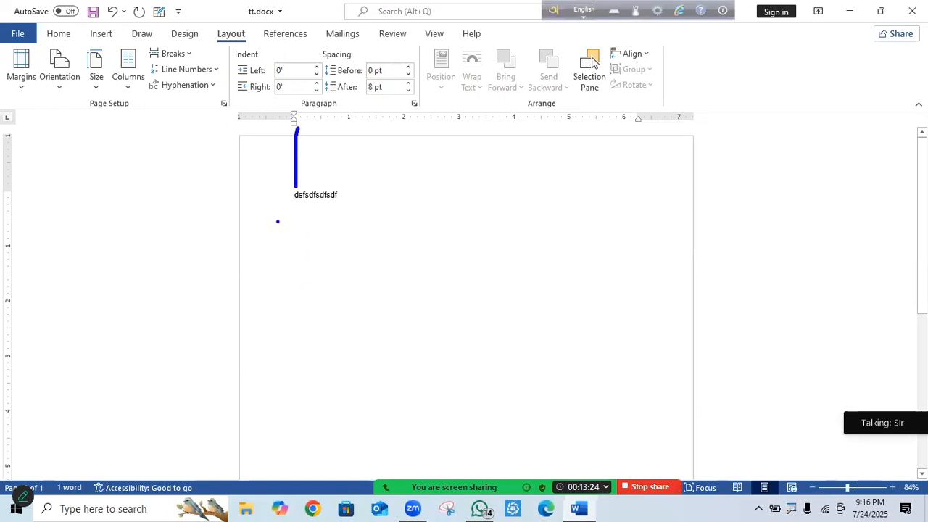
left_click_drag(295, 200, 226, 192)
type("dsffffffffffffff")
type("ffffffffffffff")
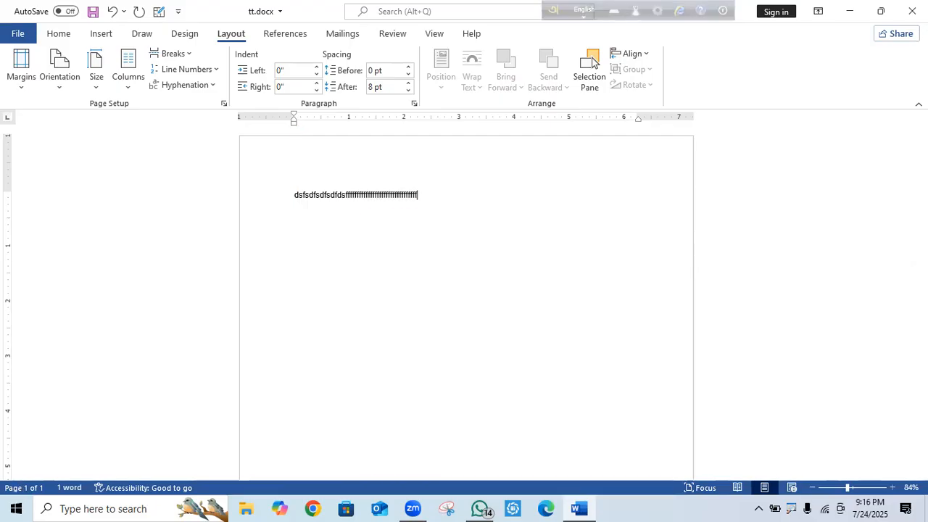
type(" sdggggggggggggggggggggggggggggggggggggggggggggggggggggggggggggggggggg")
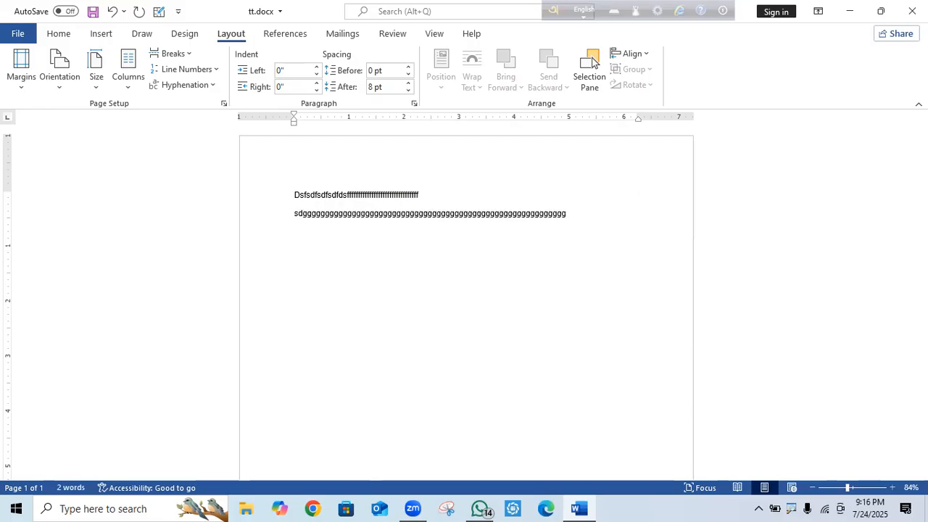
key("BackSpace")
key("BackSpace")
key("BackSpace")
key("BackSpace")
key("BackSpace")
key("BackSpace")
key("BackSpace")
key("BackSpace")
key("BackSpace")
key("BackSpace")
key("BackSpace")
key("BackSpace")
key("BackSpace")
key("BackSpace")
key("BackSpace")
key("BackSpace")
key("BackSpace")
key("BackSpace")
key("BackSpace")
key("BackSpace")
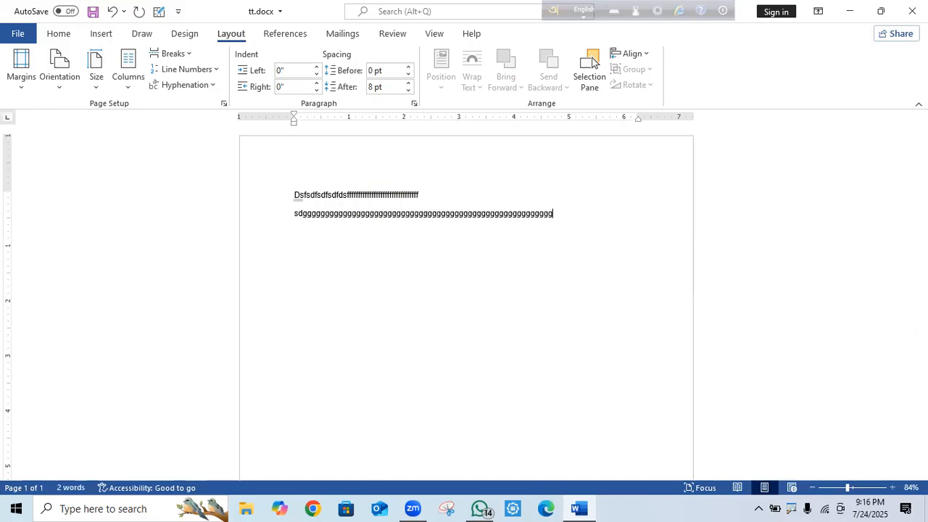
type("h")
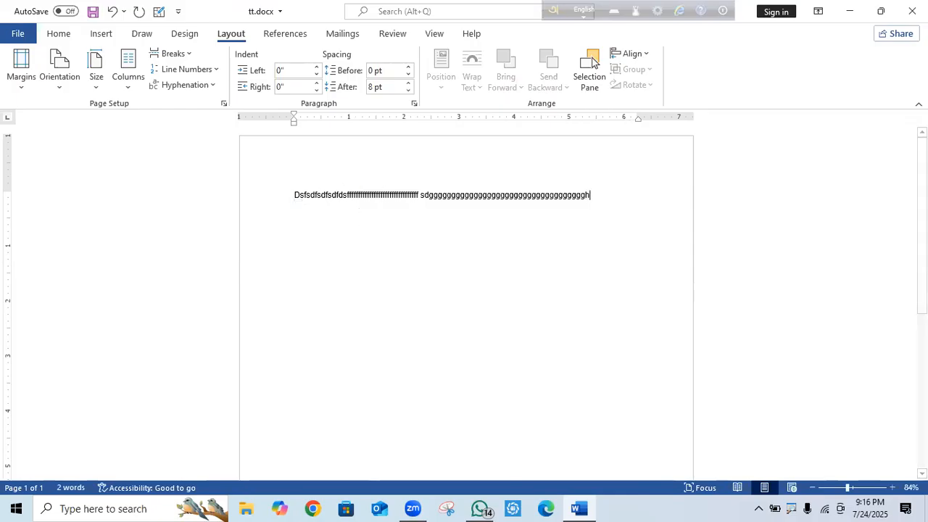
type("hhhhhhhhh")
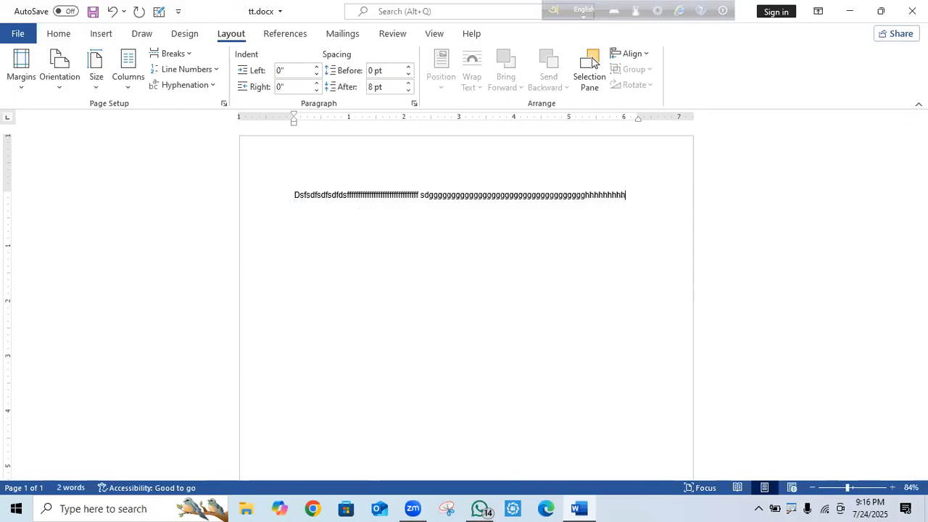
type("hhhhhhh")
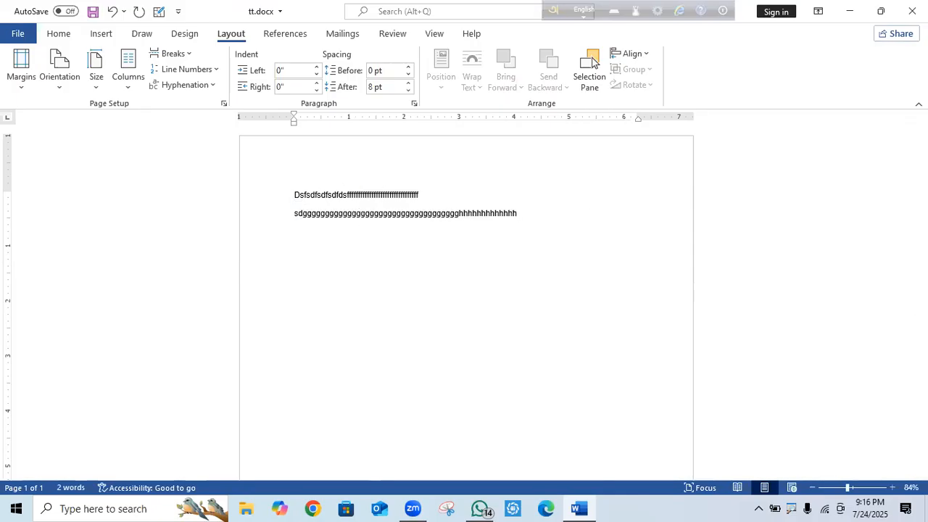
key("BackSpace")
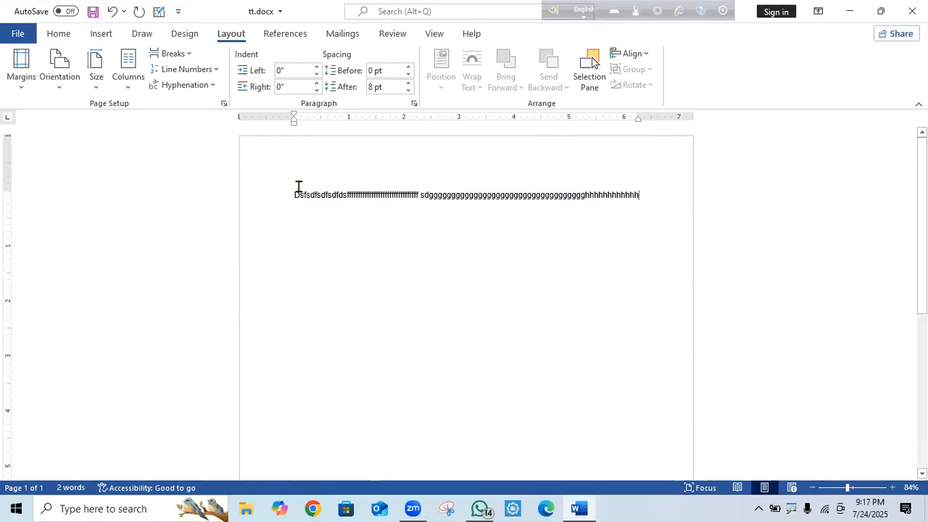
left_click_drag(409, 188, 698, 186)
key("BackSpace")
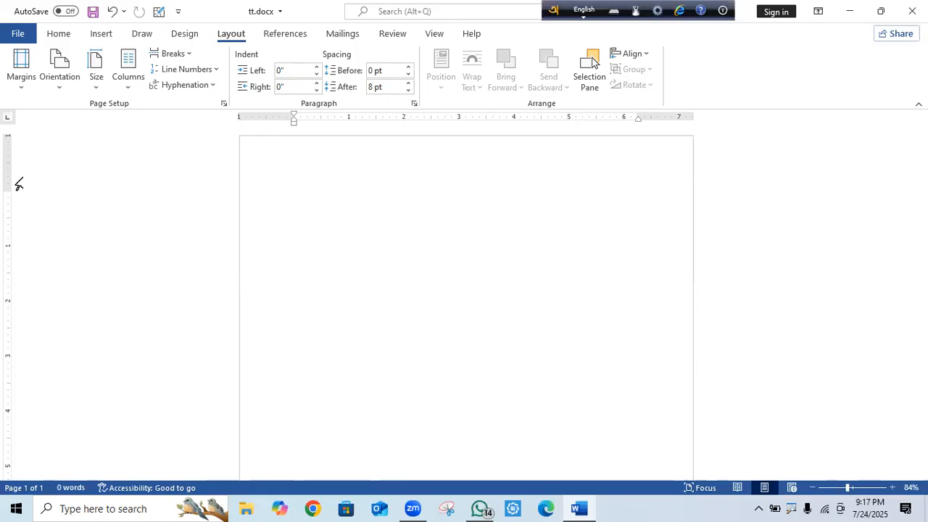
Choose the Narrow margin preset of 0.5 inch on every side.
left_click(21, 73)
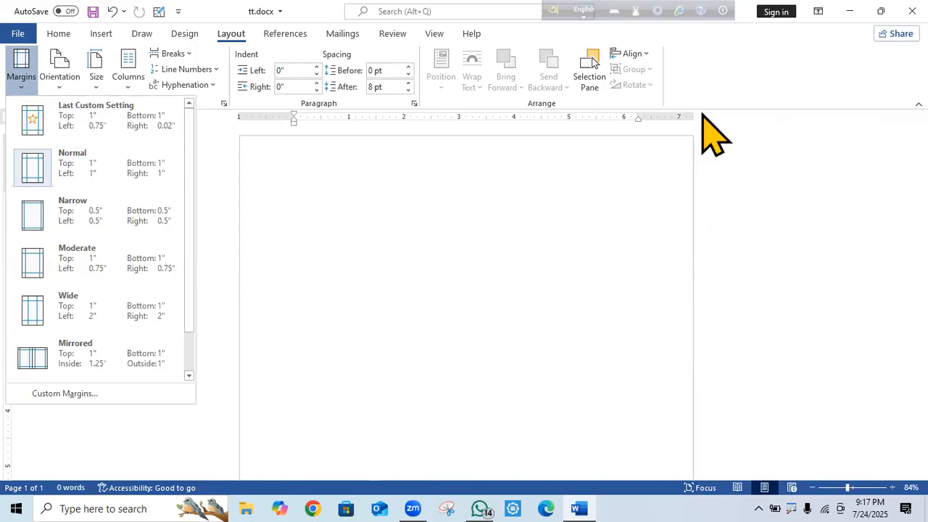
left_click(94, 217)
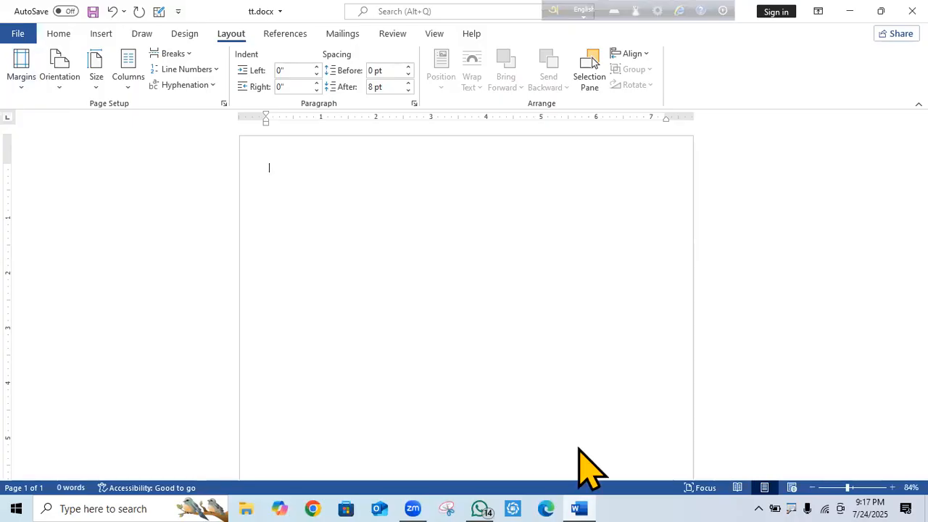
Generate five sample paragraphs with =rand(5,5) and select all the text.
type("=rand(5,5")
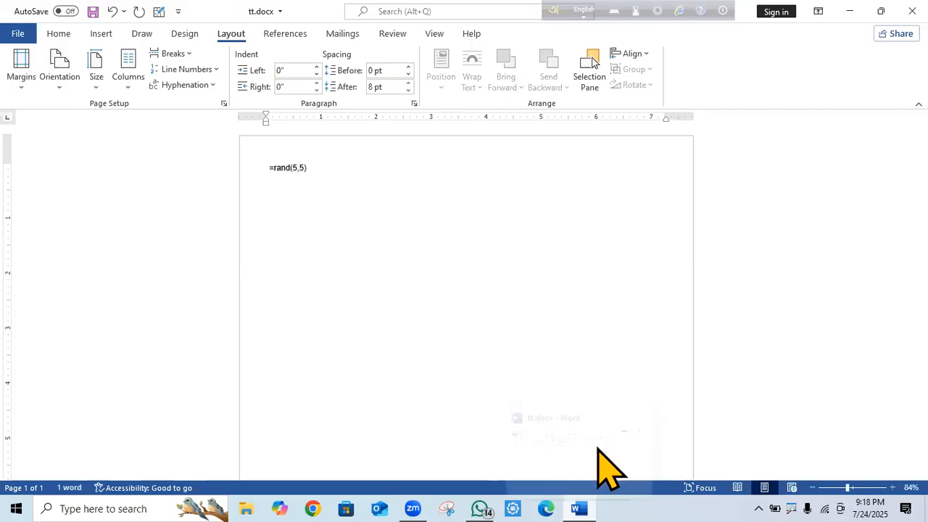
key("Return")
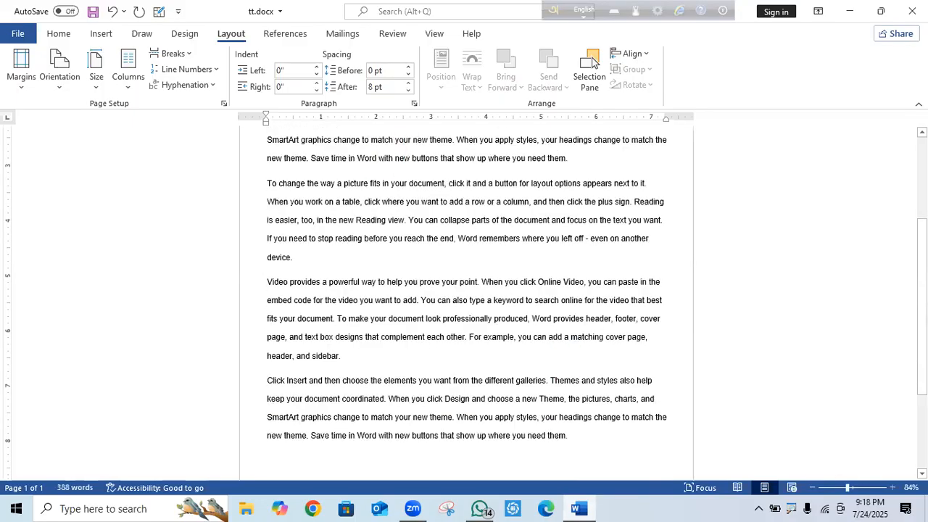
scroll(254, 162, "up", 3)
left_click_drag(265, 165, 647, 424)
key("ctrl+a")
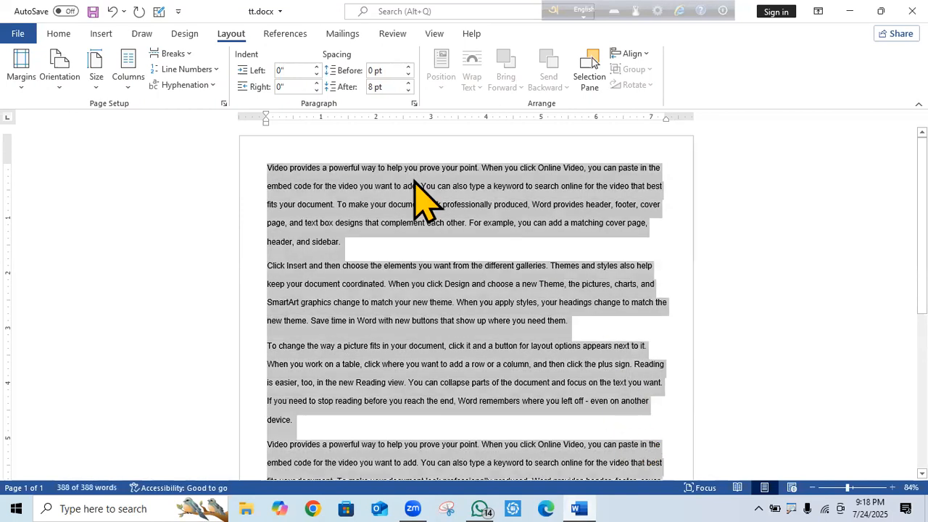
left_click(60, 34)
left_click(376, 81)
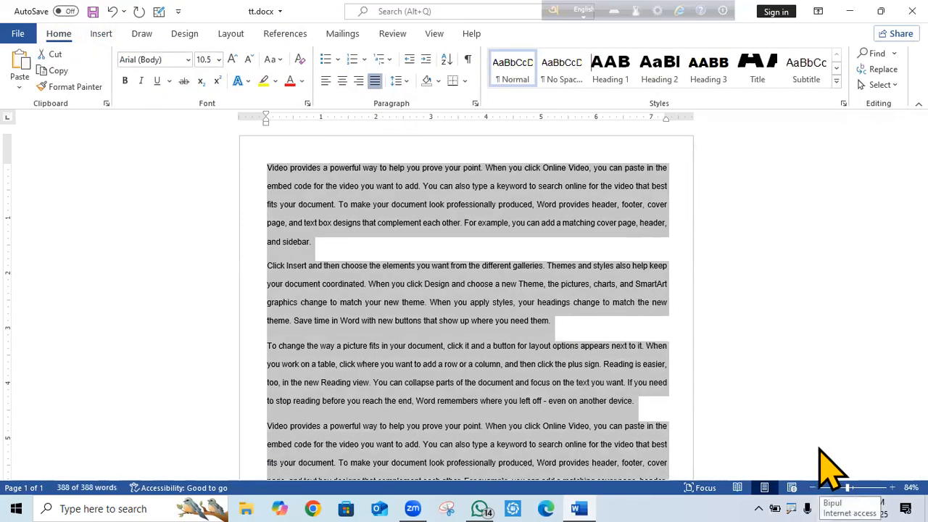
type("2")
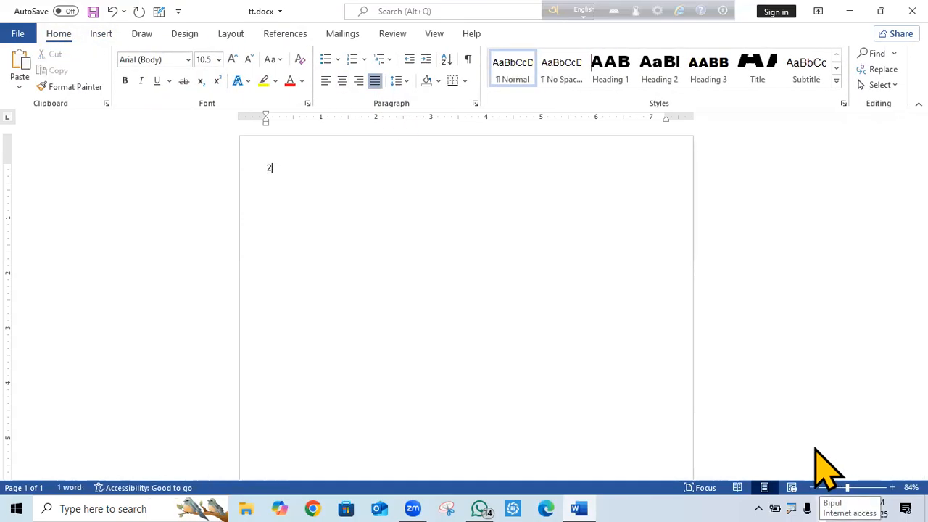
left_click(112, 11)
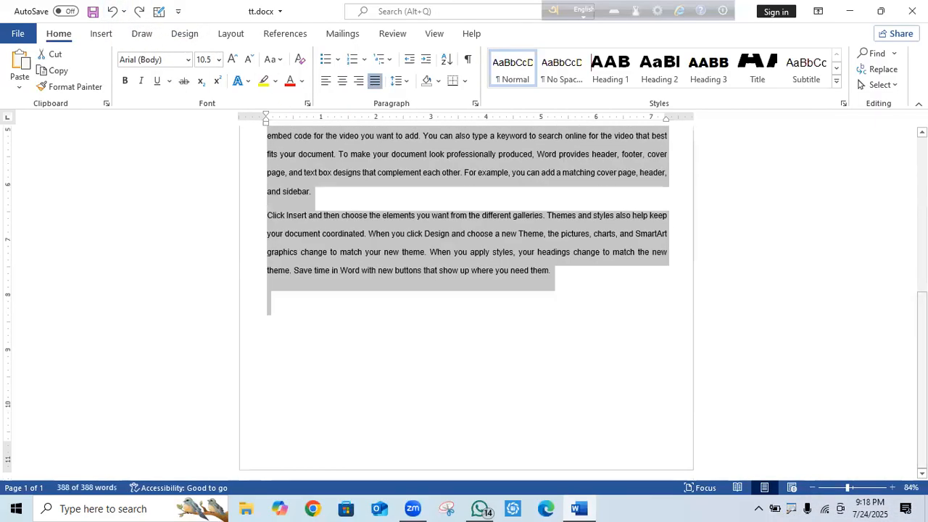
scroll(467, 301, "up", 8)
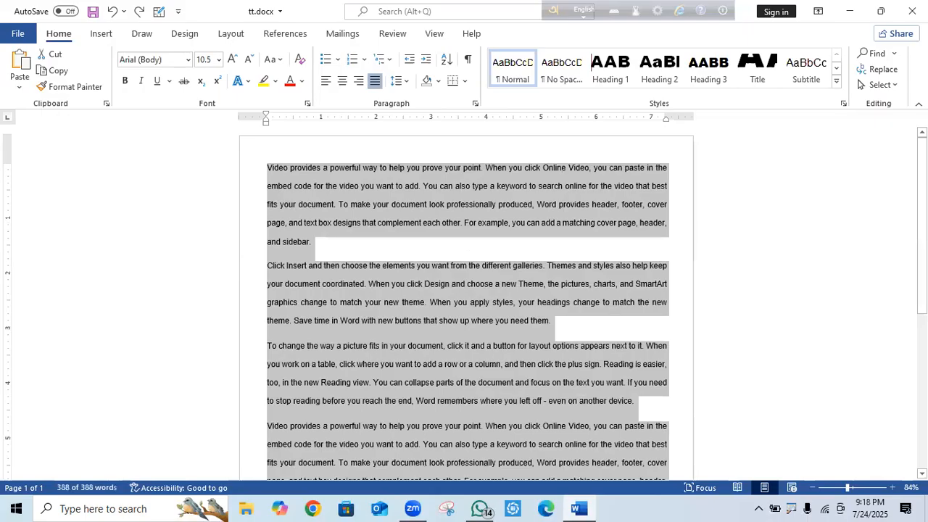
left_click(669, 303)
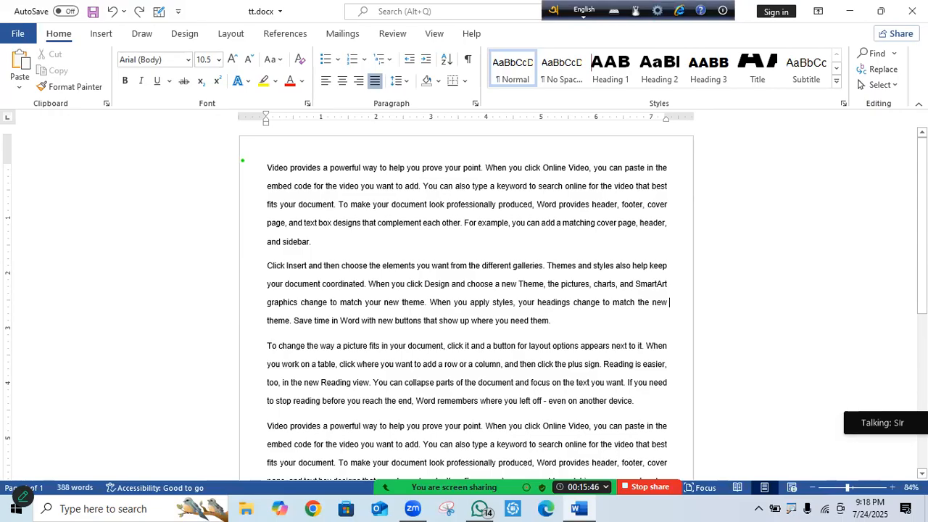
mouse_move(242, 160)
left_mouse_down()
mouse_move(429, 186)
mouse_move(696, 161)
left_mouse_up()
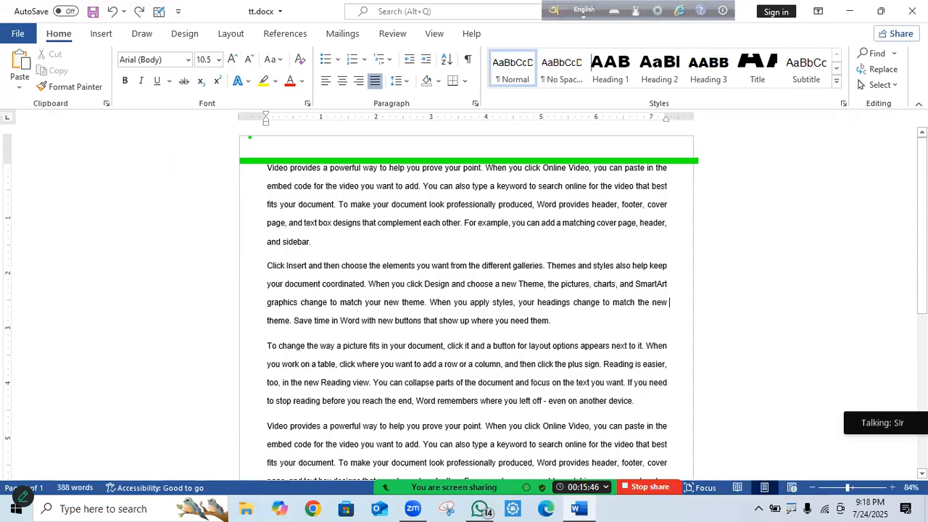
mouse_move(267, 136)
left_mouse_down()
mouse_move(256, 396)
mouse_move(255, 479)
mouse_move(266, 478)
left_mouse_up()
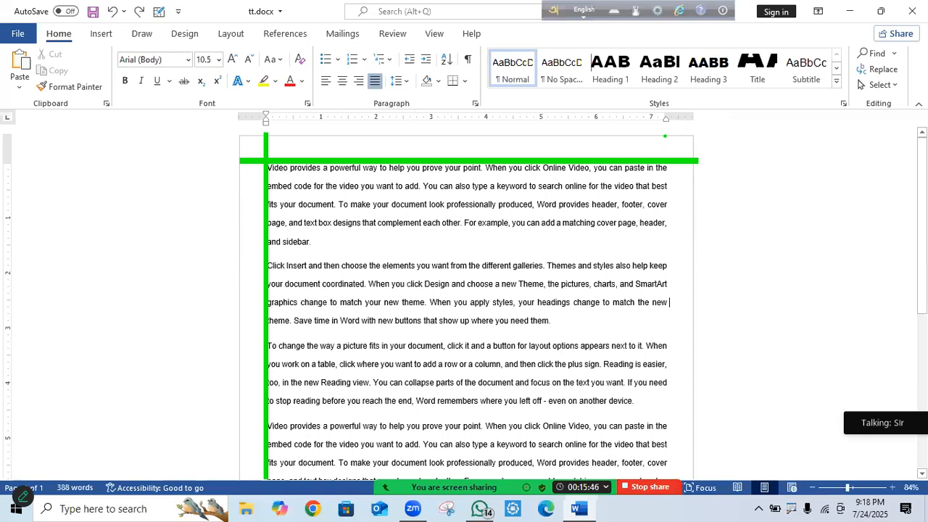
mouse_move(665, 136)
left_mouse_down()
mouse_move(651, 438)
mouse_move(667, 438)
mouse_move(664, 500)
left_mouse_up()
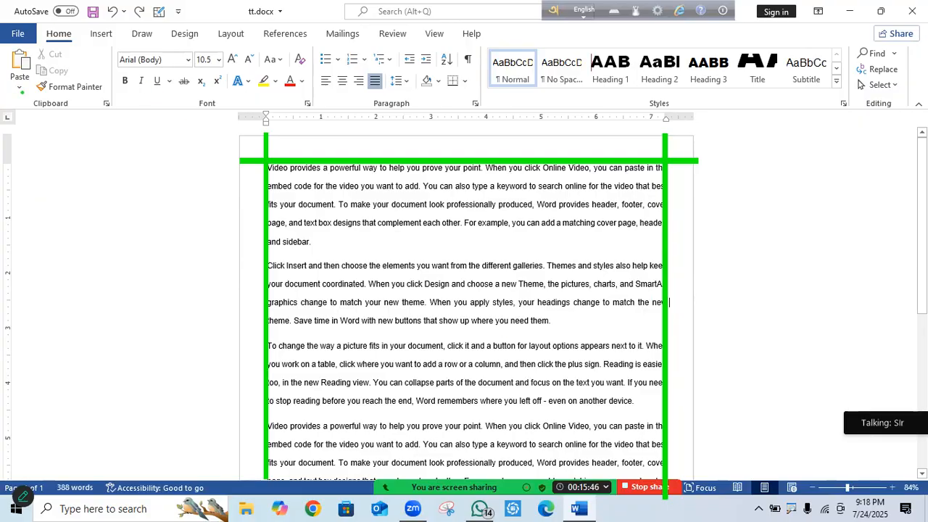
Apply the Normal 1-inch margin preset so the sample text rewraps into narrower lines.
left_click(19, 88)
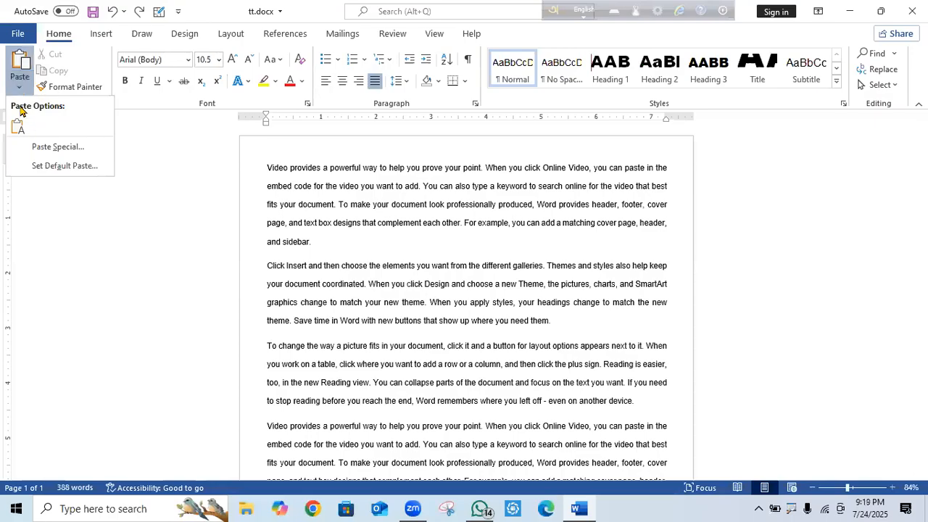
left_click(18, 88)
left_click(18, 89)
left_click(147, 195)
left_click(232, 34)
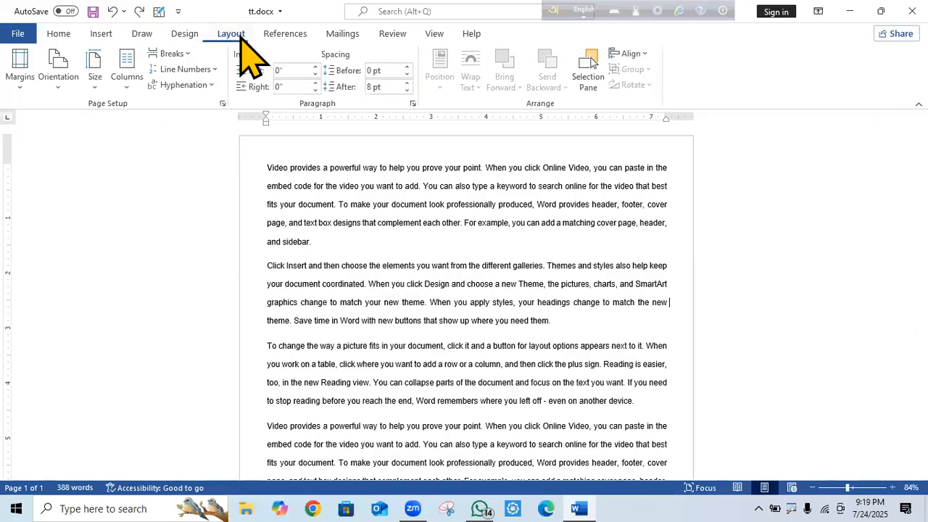
left_click(21, 73)
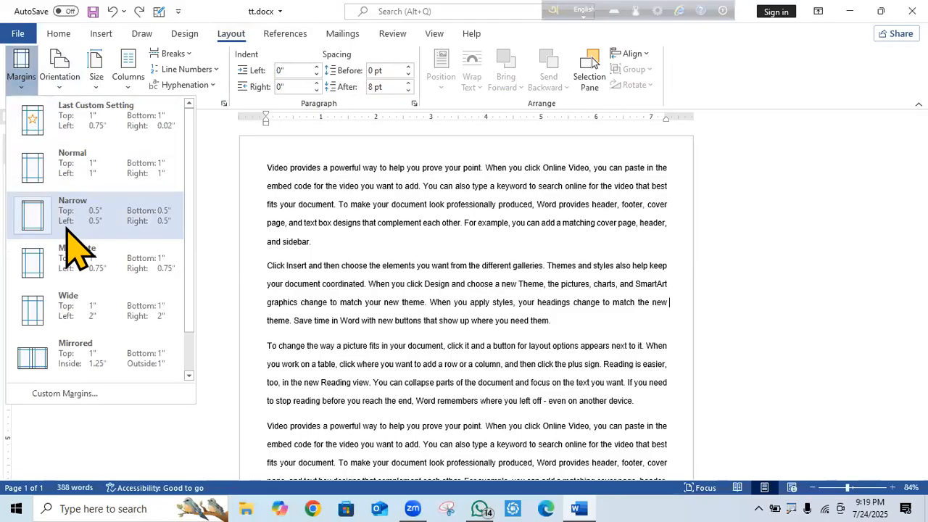
left_click(27, 177)
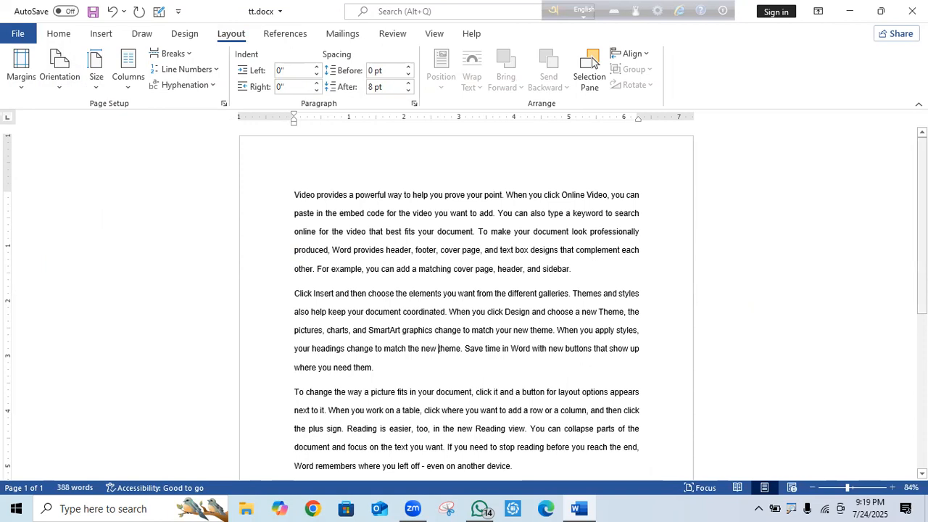
scroll(466, 304, "down", 5)
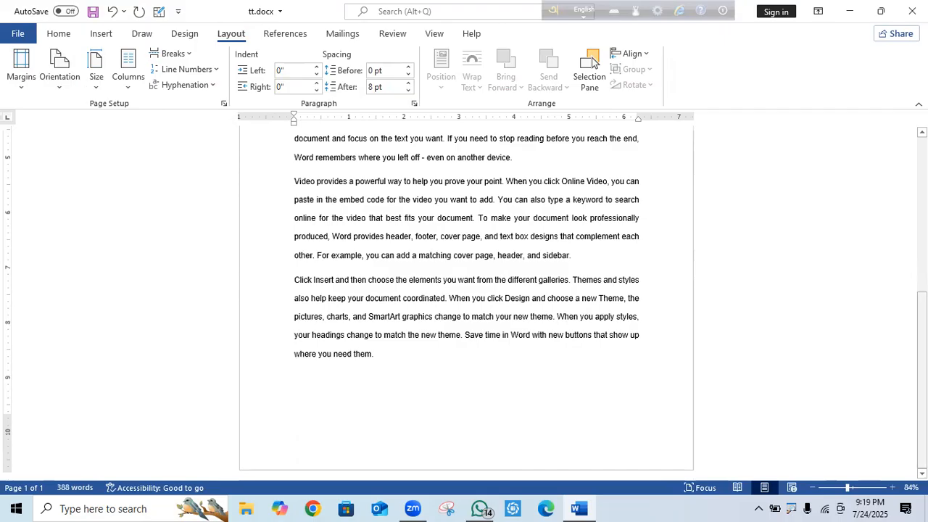
left_click_drag(923, 380, 923, 225)
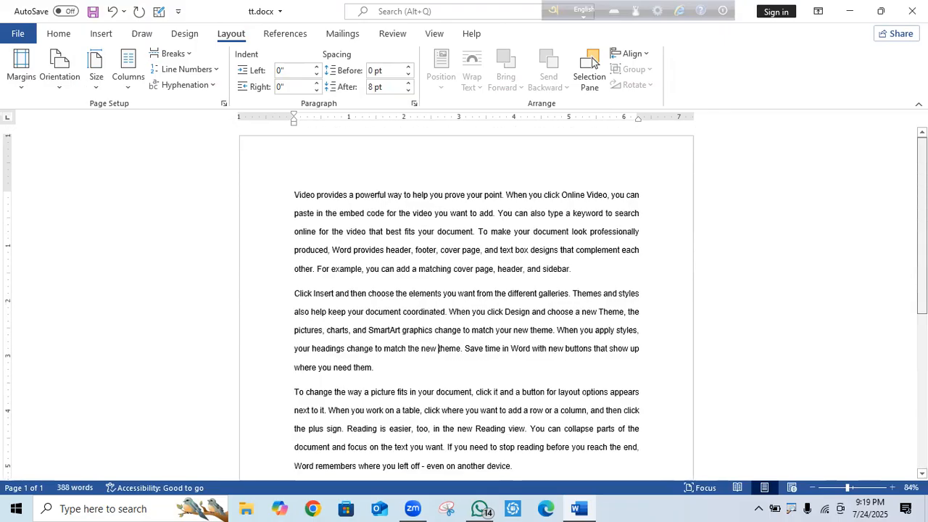
Try the Wide margin preset, revert to Normal 1-inch margins, and reopen the margin presets.
left_click(23, 90)
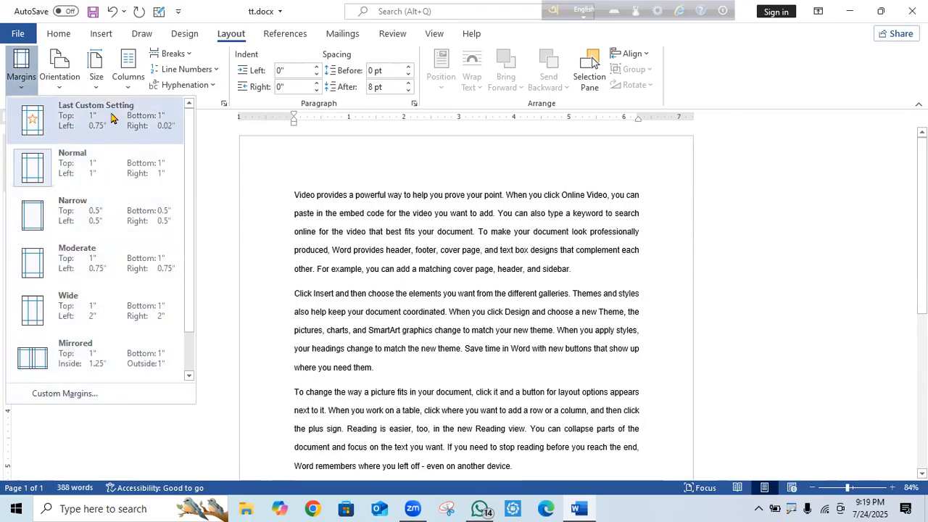
scroll(183, 205, "down", 1)
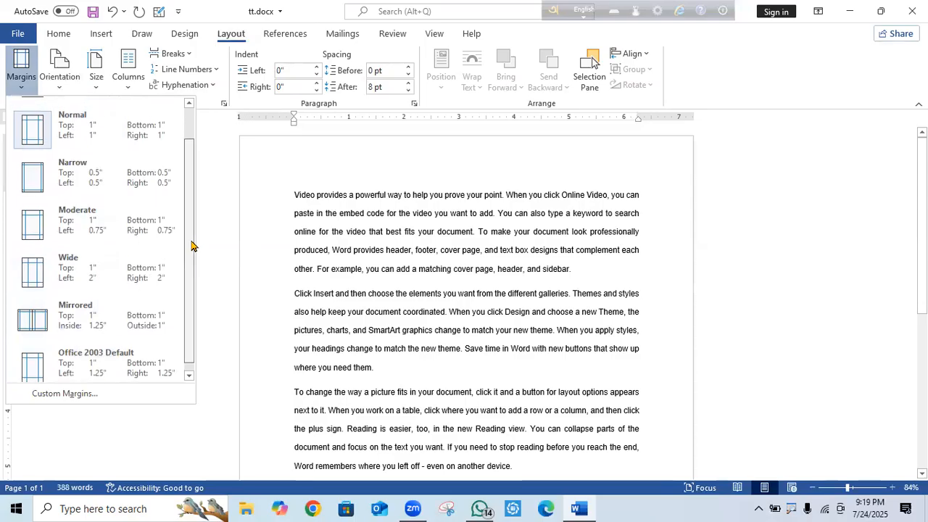
scroll(193, 253, "up", 1)
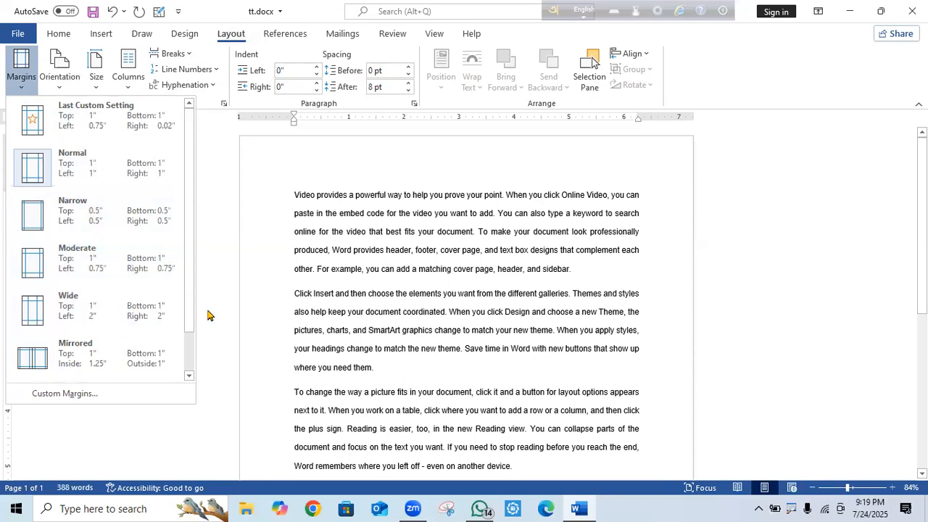
left_click(63, 309)
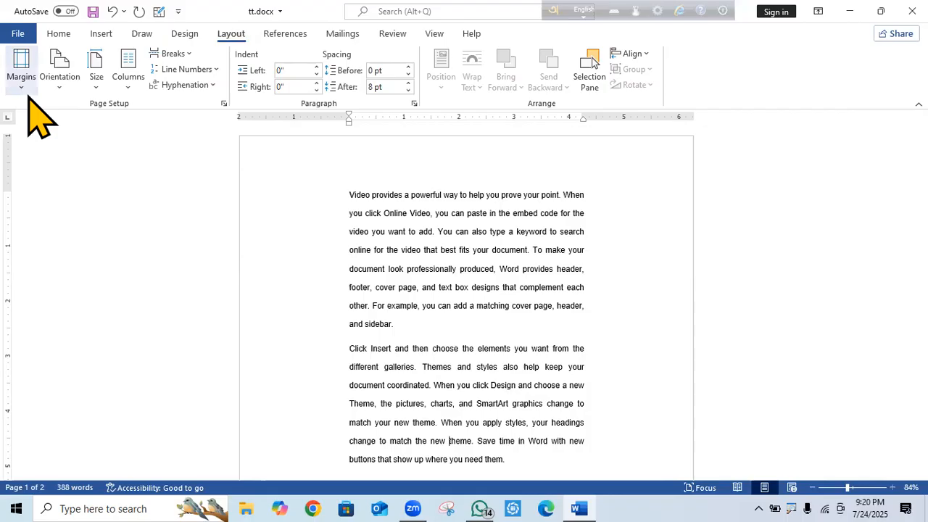
left_click(66, 180)
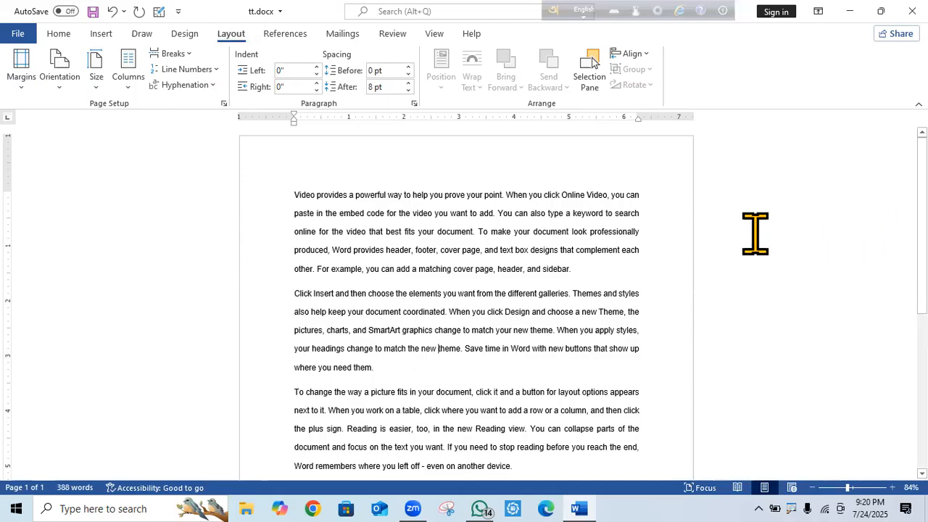
left_click(21, 78)
left_click_drag(187, 143, 192, 291)
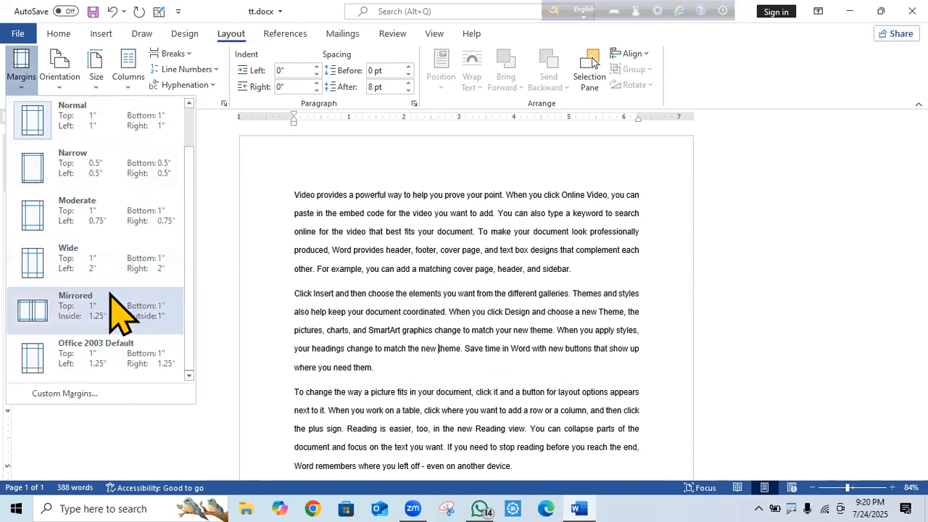
From Custom Margins, save the 1-inch margins as the Normal template default and confirm.
left_click(67, 394)
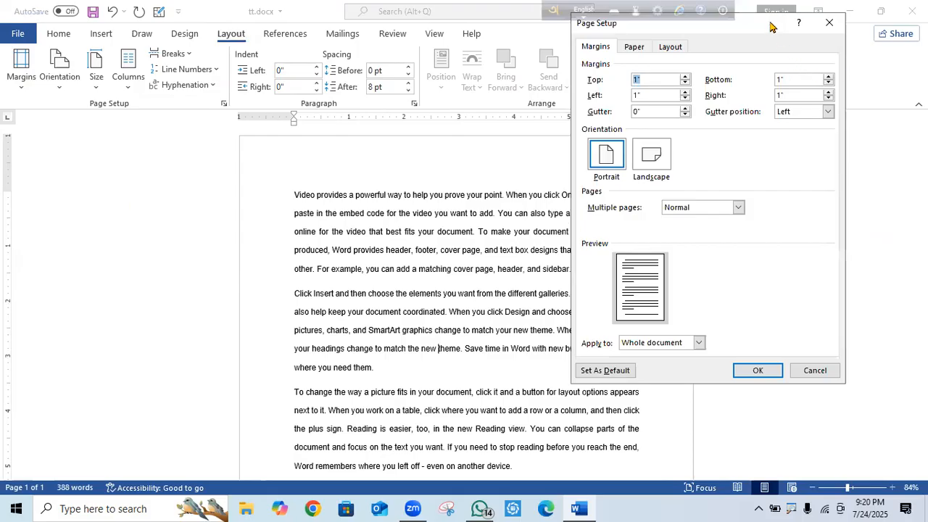
left_click_drag(772, 27, 562, 67)
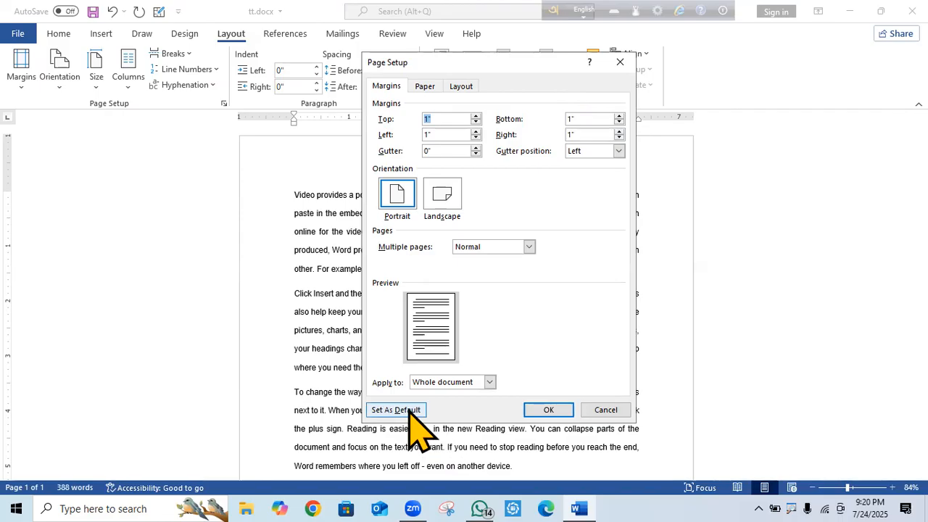
key("ctrl+2")
mouse_move(423, 404)
left_mouse_down()
mouse_move(404, 386)
mouse_move(435, 442)
left_mouse_up()
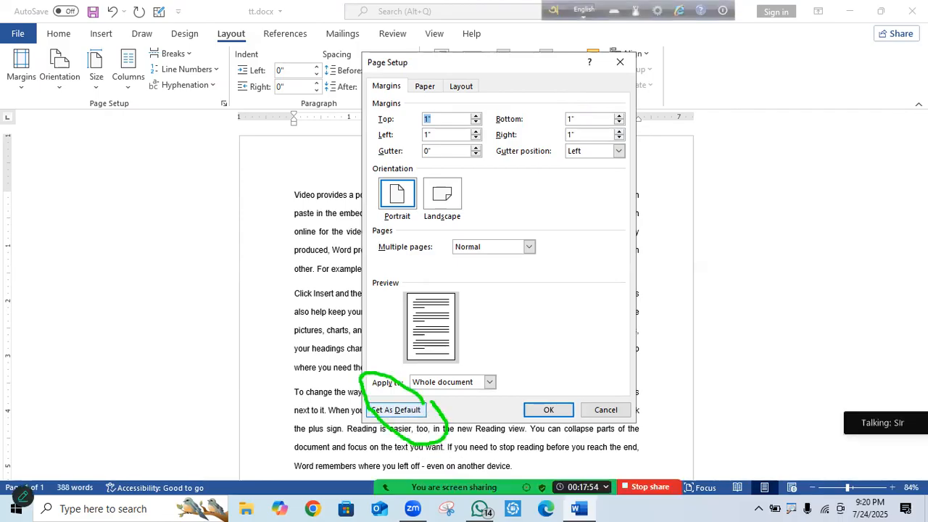
key("Escape")
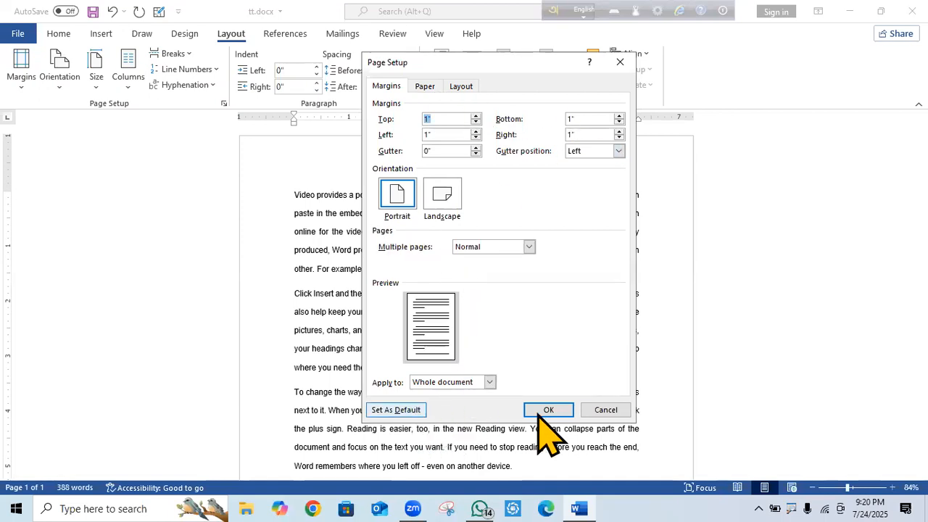
left_click(414, 410)
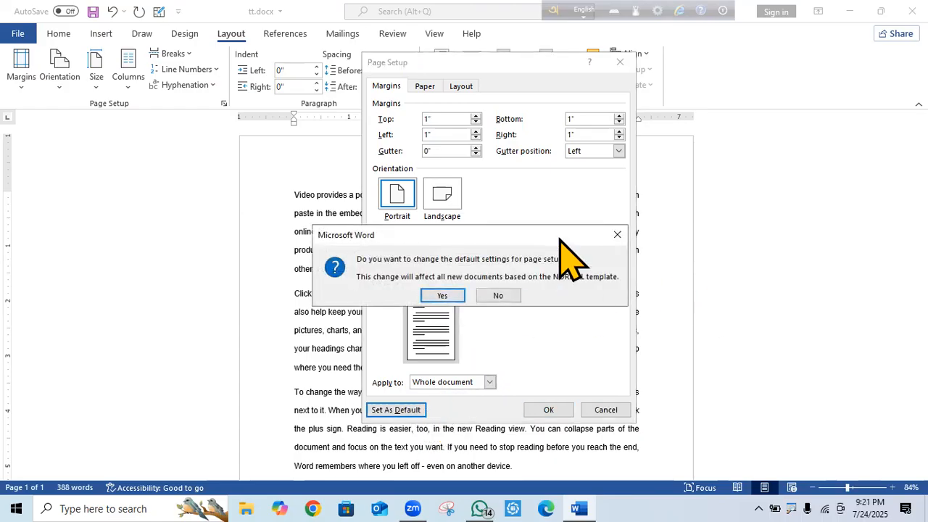
left_click_drag(560, 235, 596, 151)
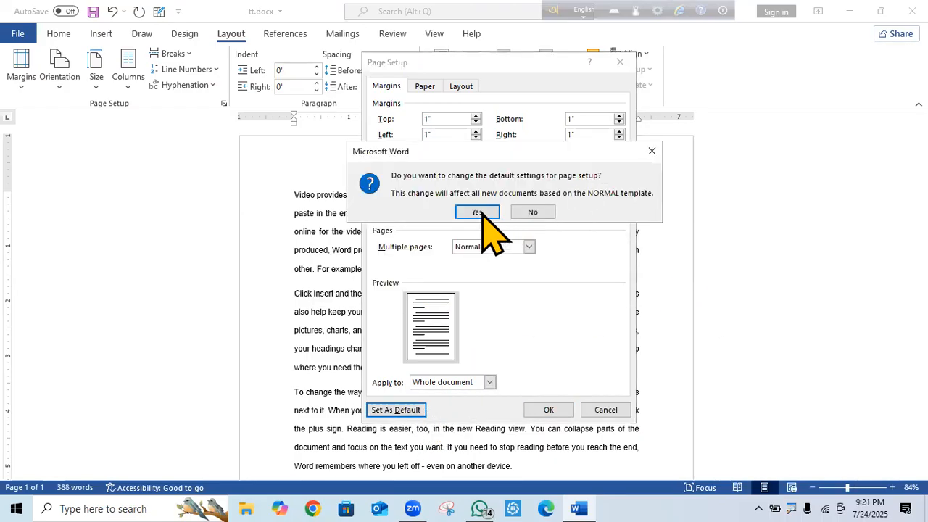
left_click(477, 212)
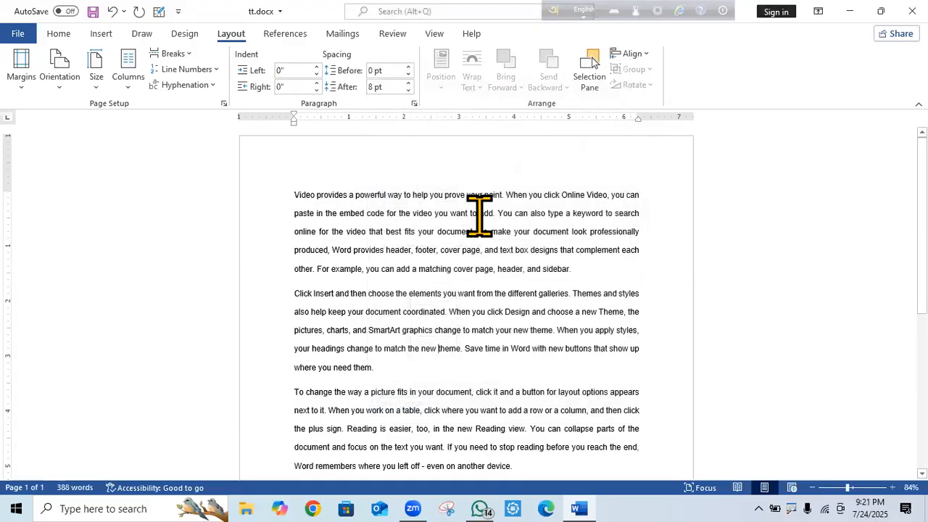
Bring up Page Setup showing 1-inch margins, a 0-inch gutter and portrait orientation.
left_click(21, 84)
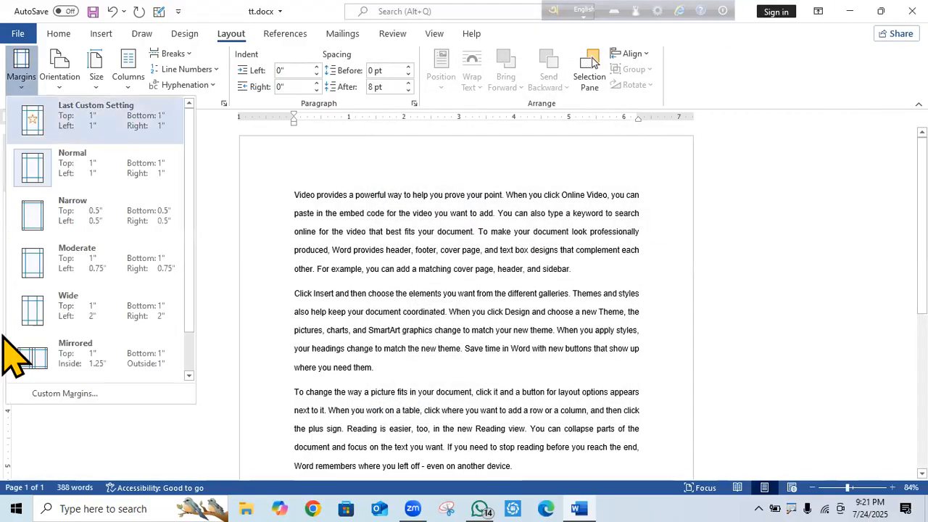
left_click(75, 394)
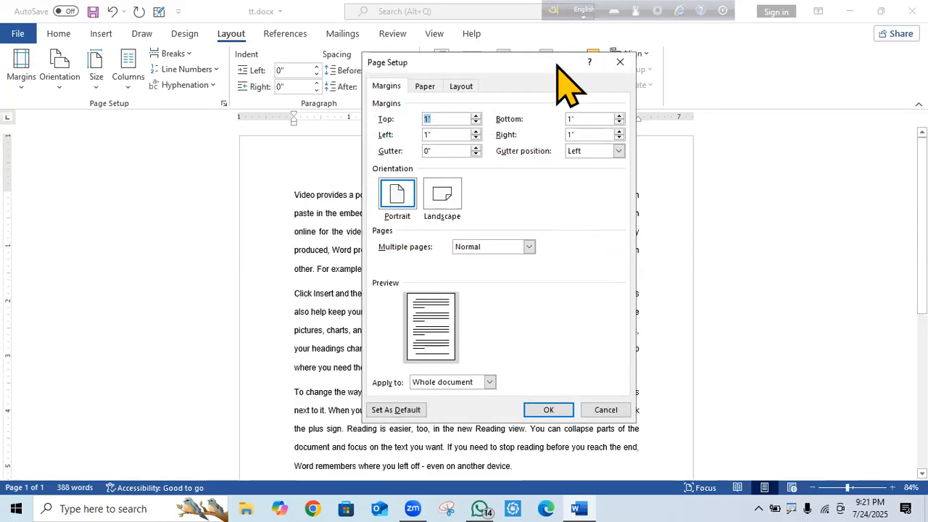
left_click_drag(559, 65, 706, 113)
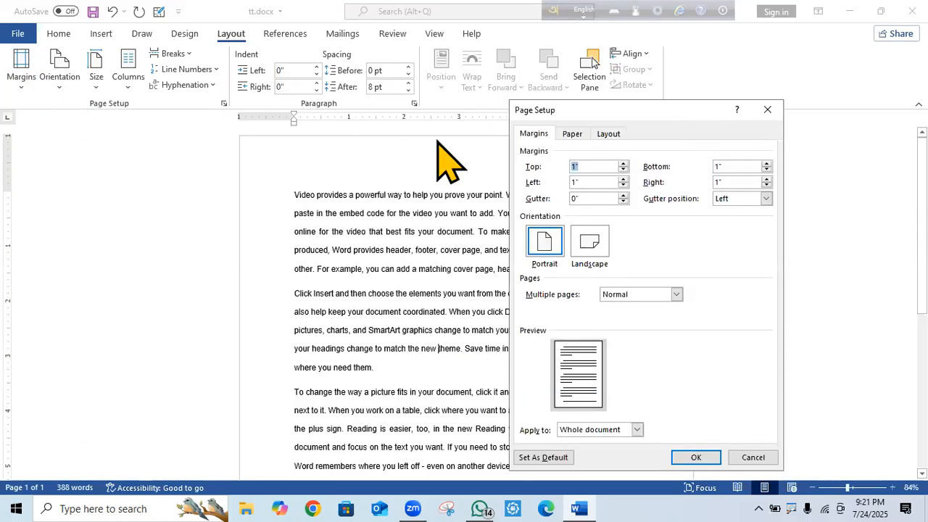
left_click(767, 110)
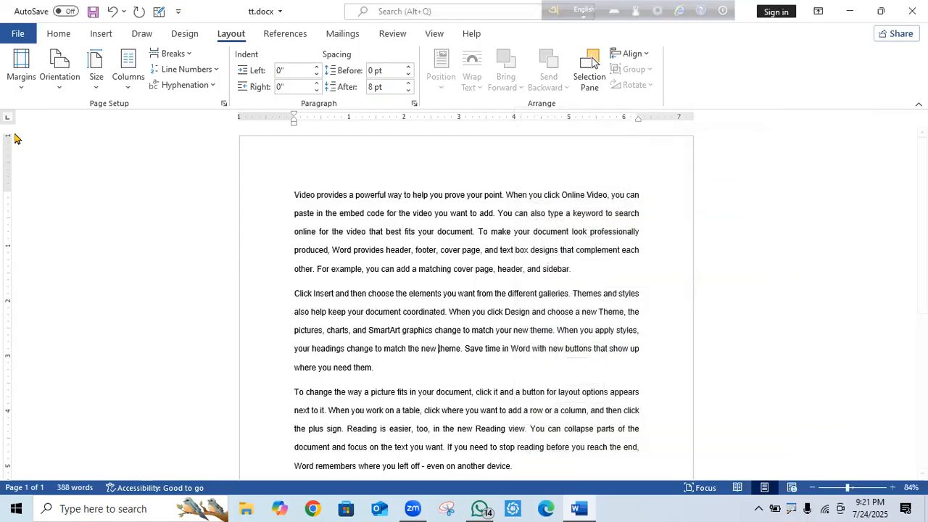
left_click(21, 85)
left_click(61, 393)
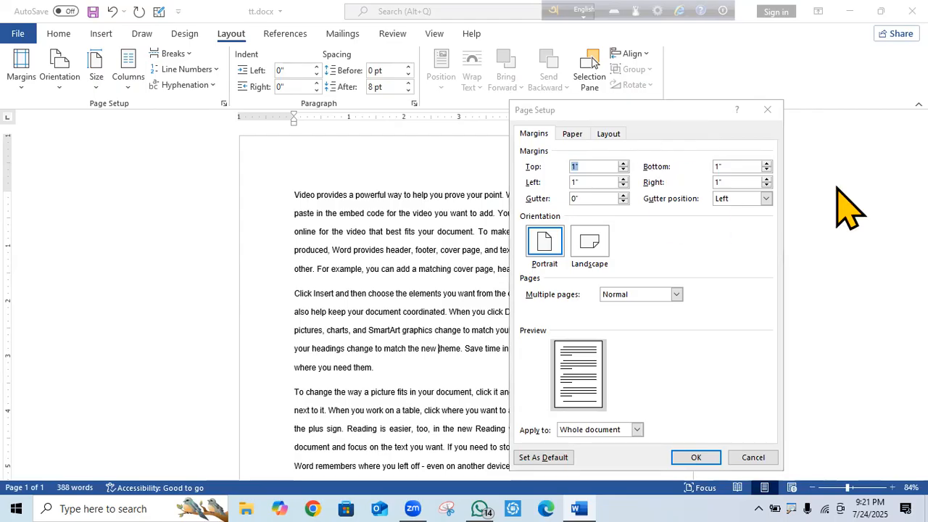
left_click_drag(686, 110, 784, 78)
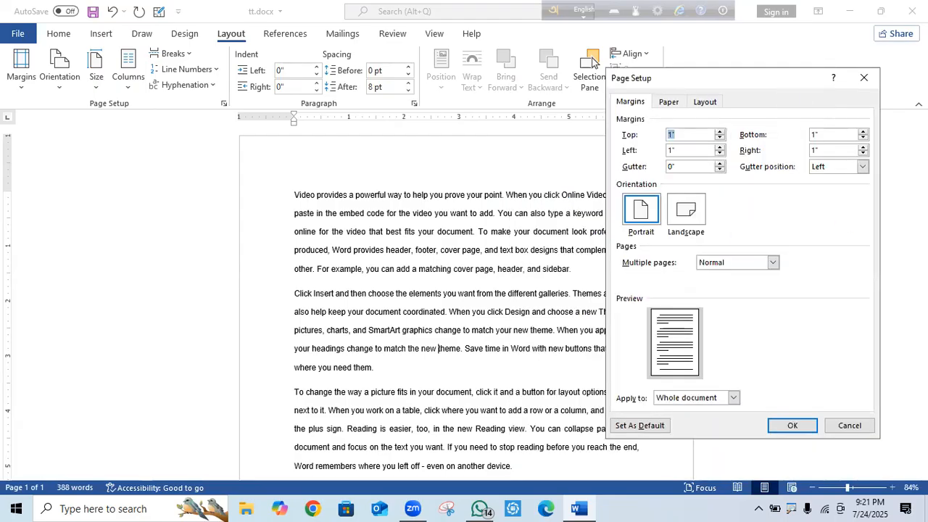
left_click(864, 78)
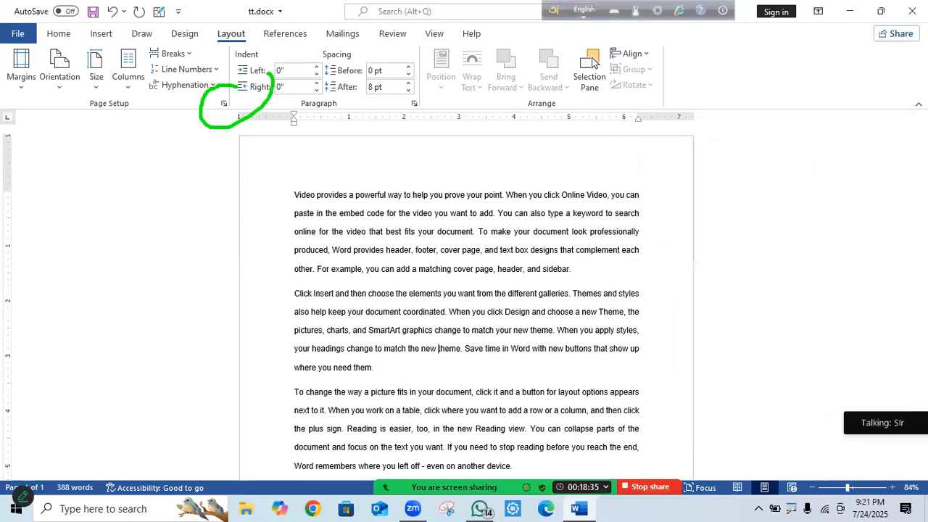
left_click(224, 103)
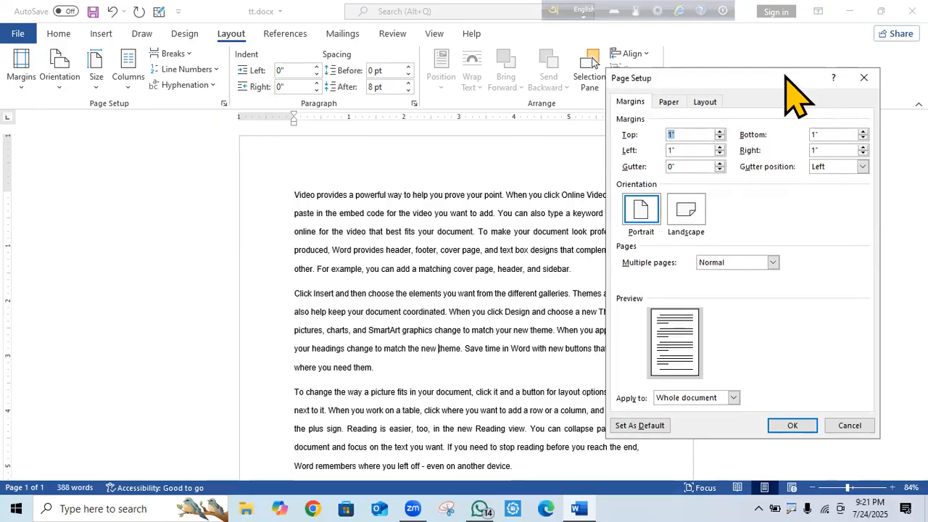
left_click_drag(785, 73, 597, 83)
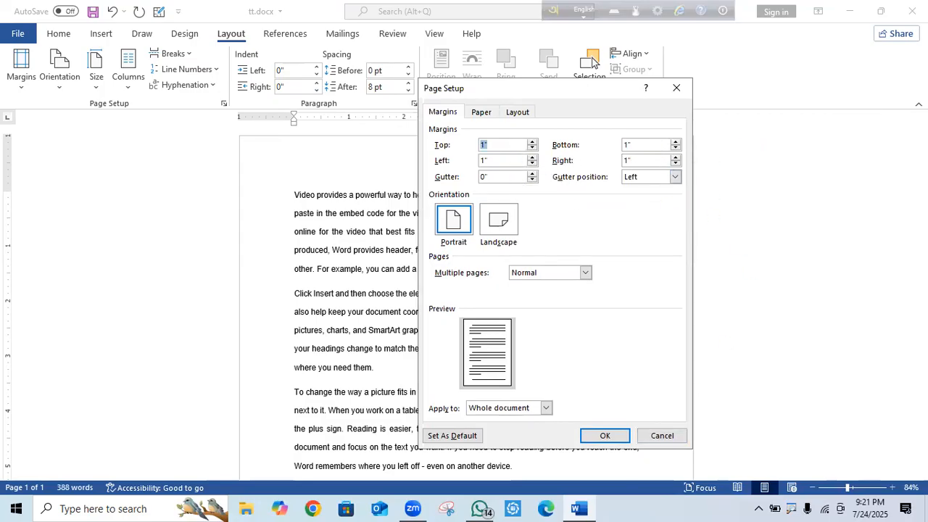
Keep A4 paper size, review the Layout and Margins tabs, and close Page Setup with OK.
left_click(483, 112)
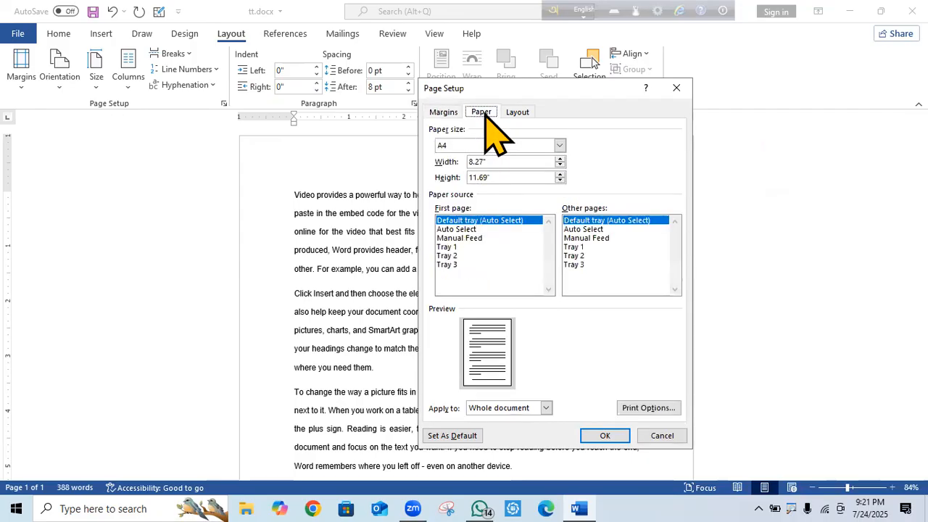
left_click(560, 145)
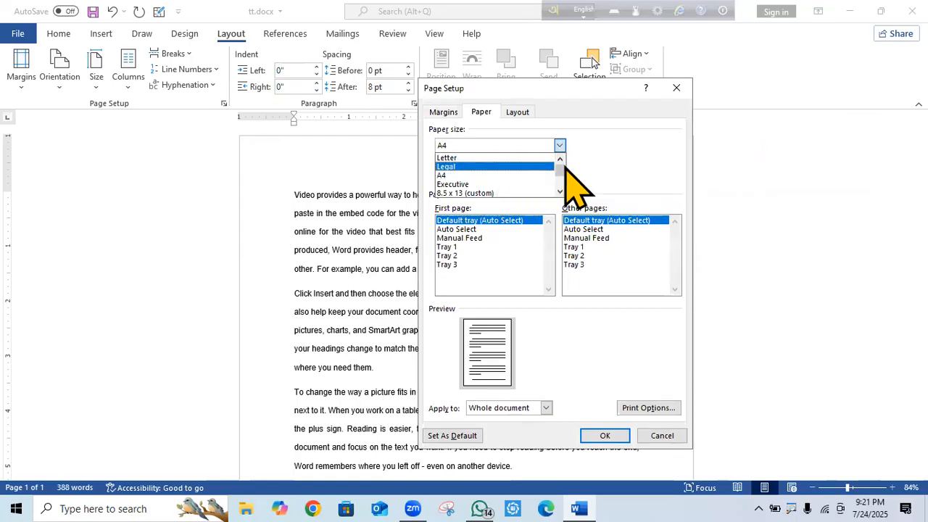
scroll(555, 174, "down", 3)
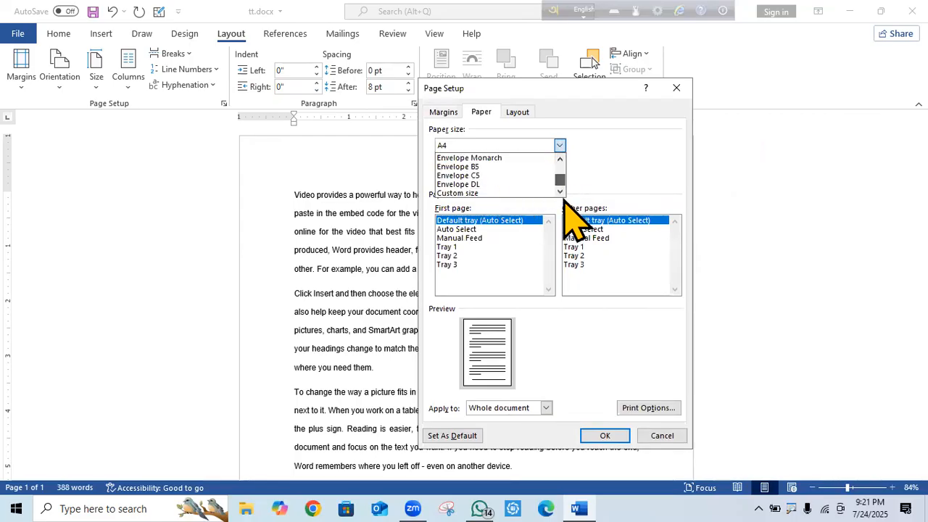
left_click(635, 188)
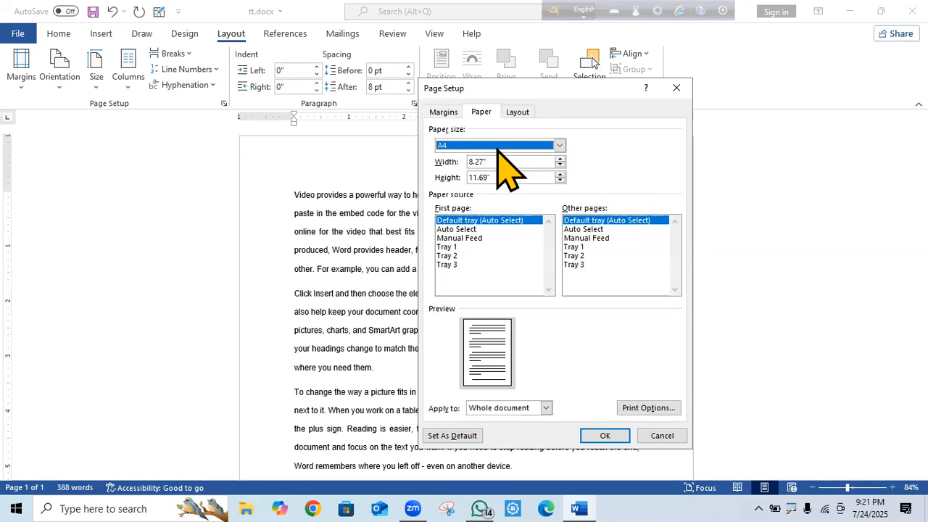
left_click(522, 113)
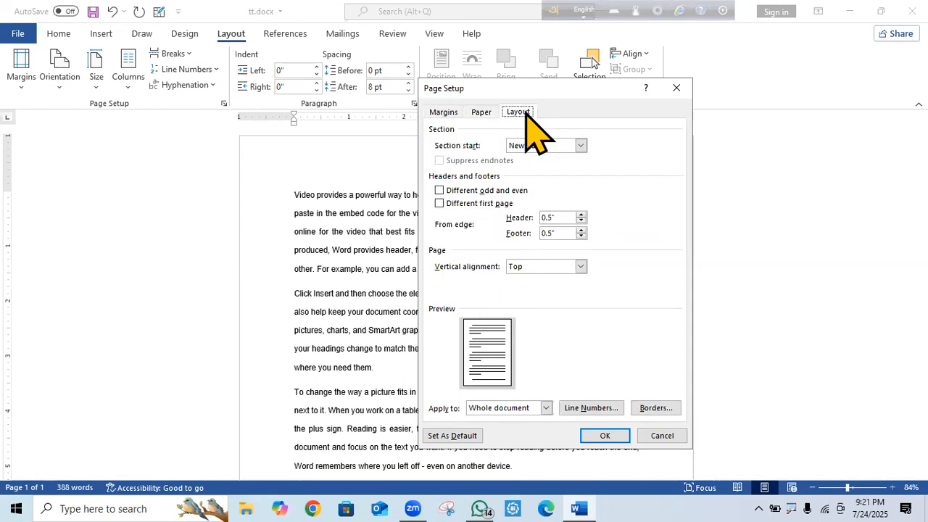
left_click(481, 112)
left_click(444, 114)
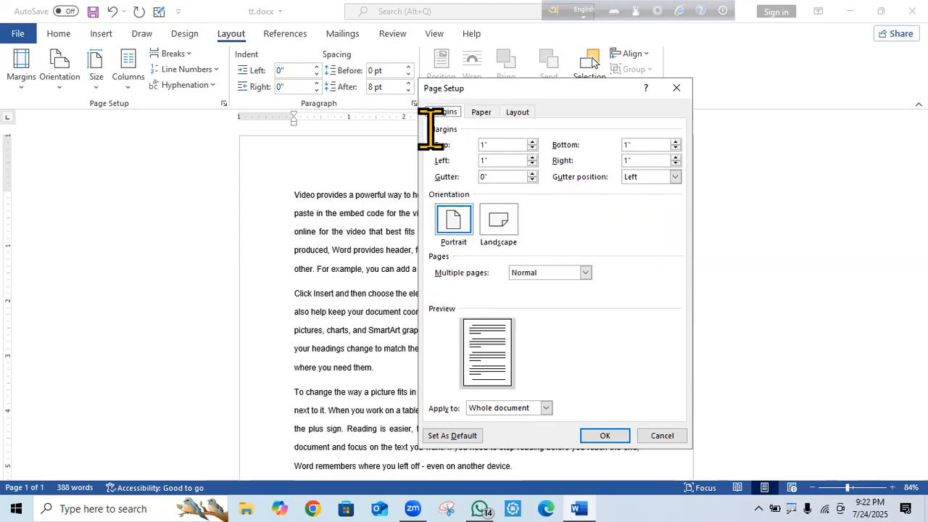
left_click(606, 436)
left_click(25, 86)
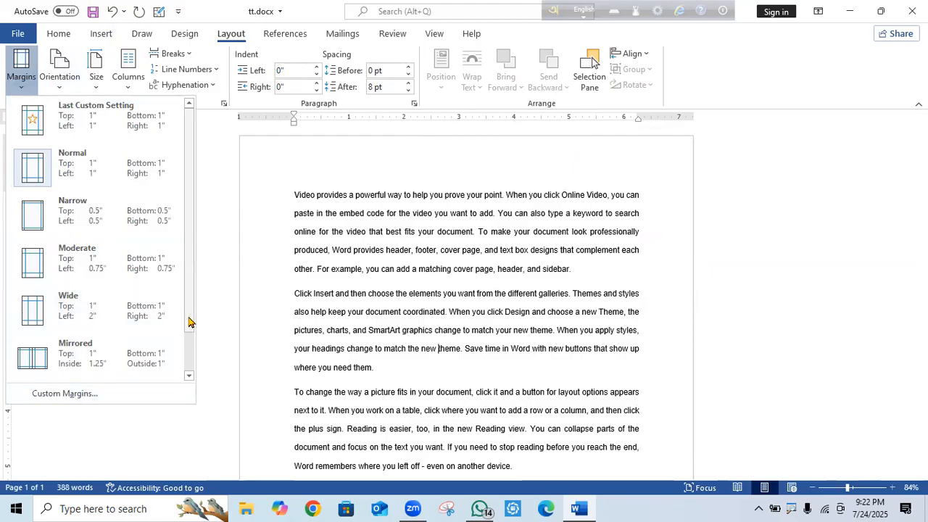
left_click_drag(188, 322, 193, 376)
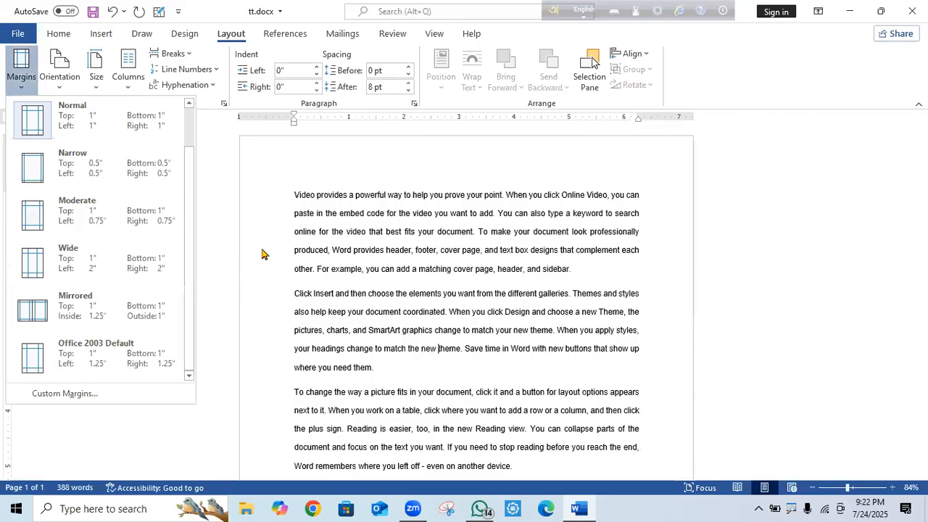
left_click(227, 254)
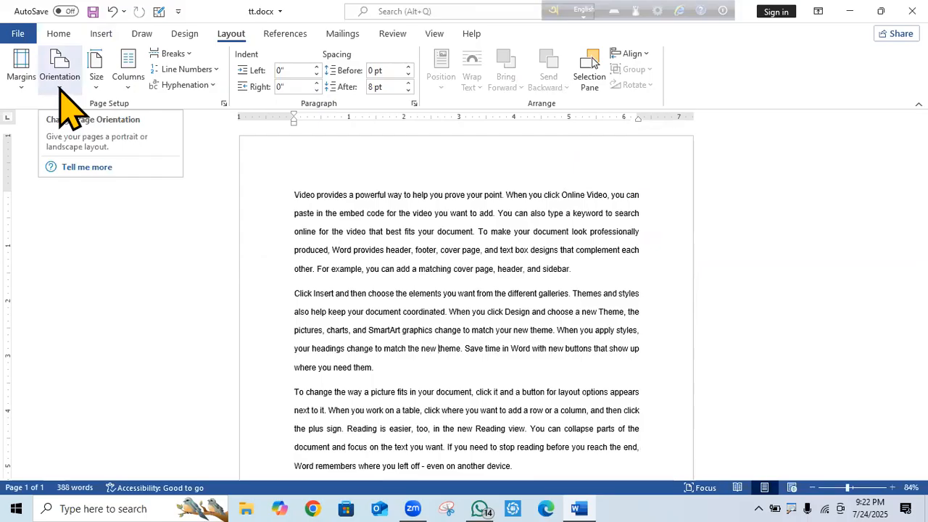
left_click(22, 83)
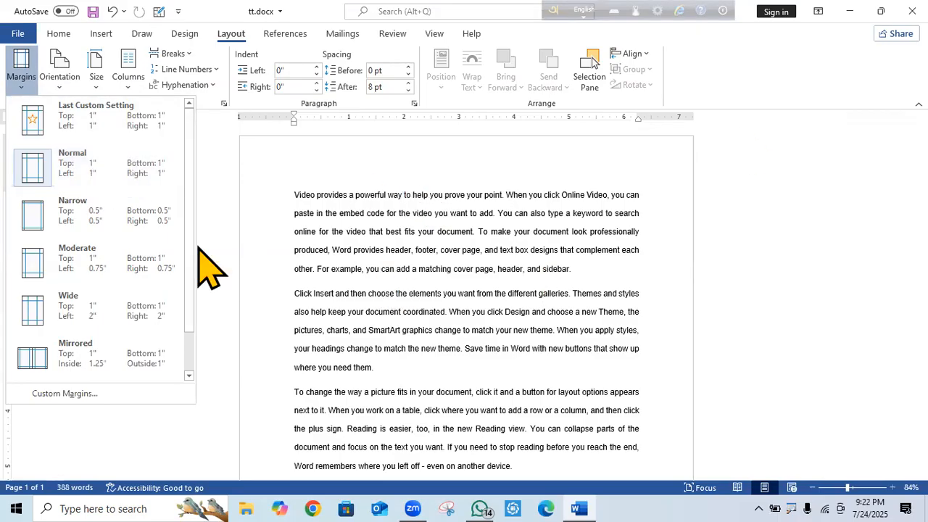
left_click_drag(187, 288, 186, 352)
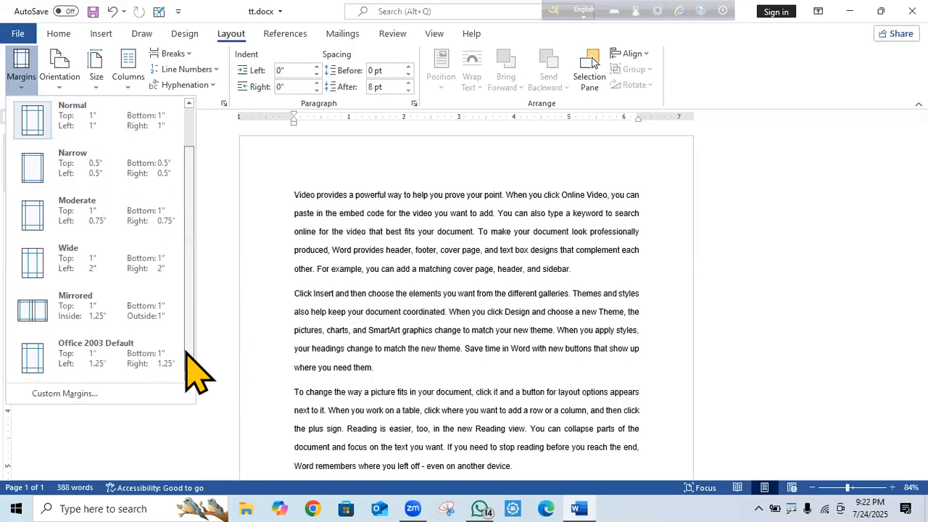
left_click(262, 165)
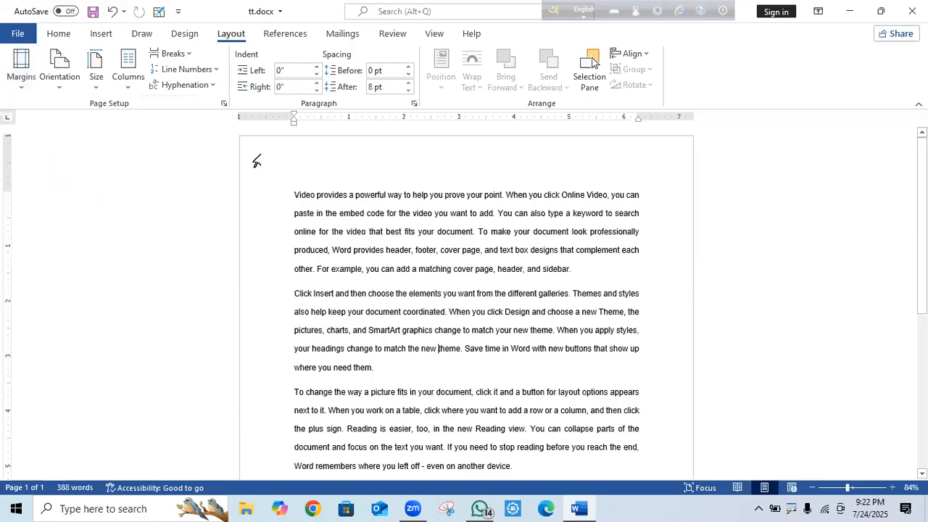
left_click(60, 88)
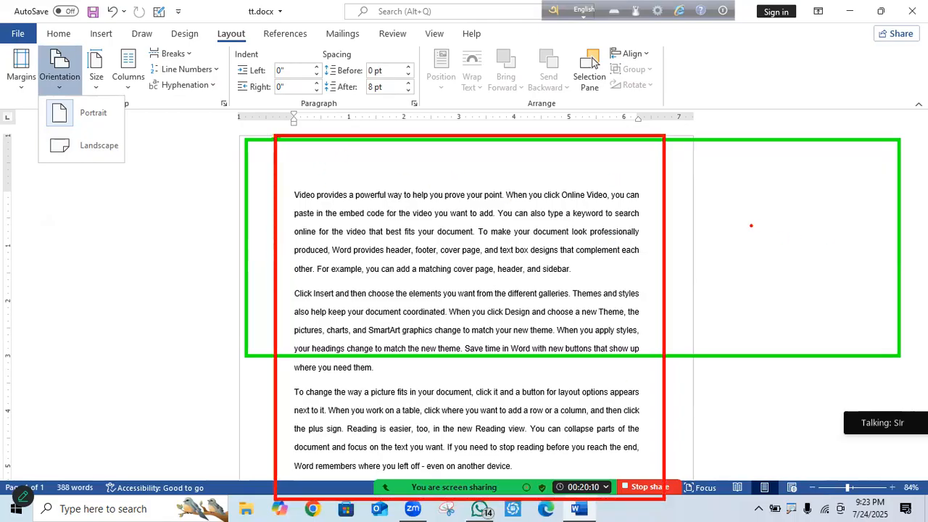
left_click_drag(714, 226, 816, 229)
left_click_drag(718, 255, 852, 254)
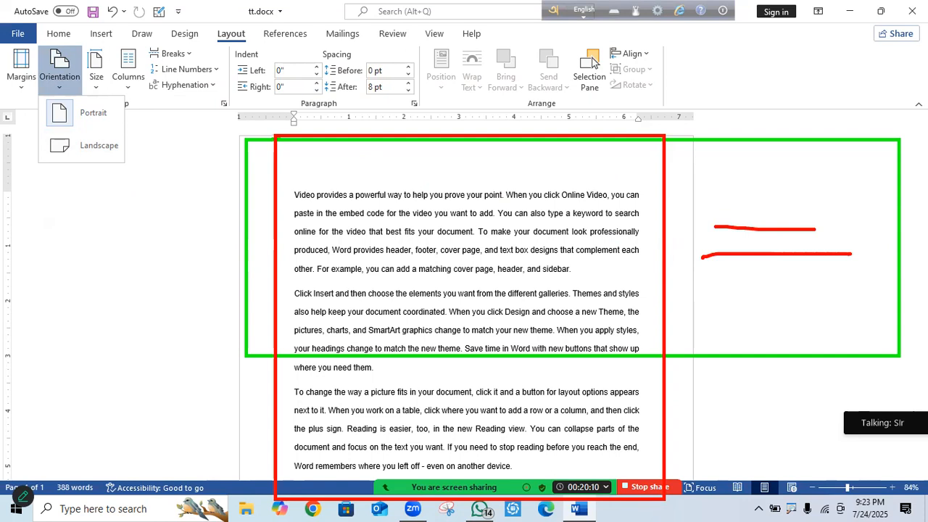
left_click_drag(577, 176, 582, 314)
left_click_drag(599, 190, 636, 332)
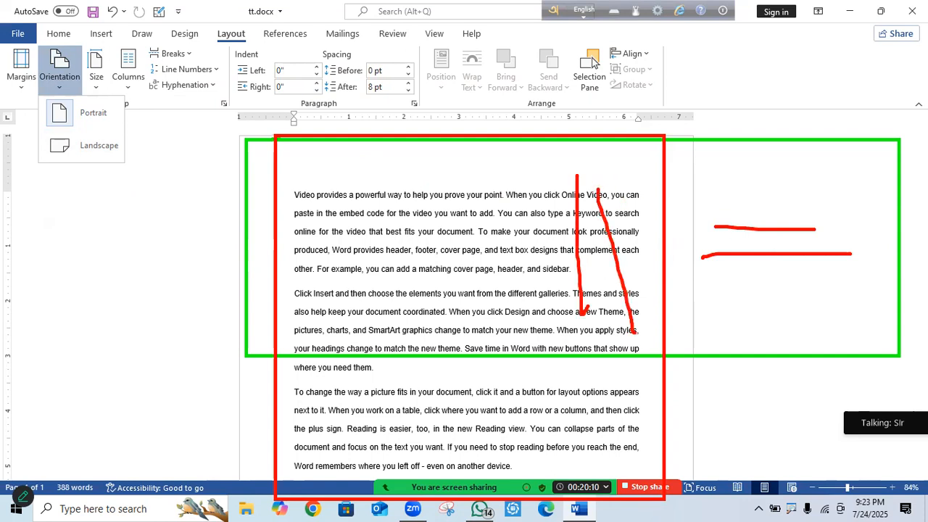
key("Escape")
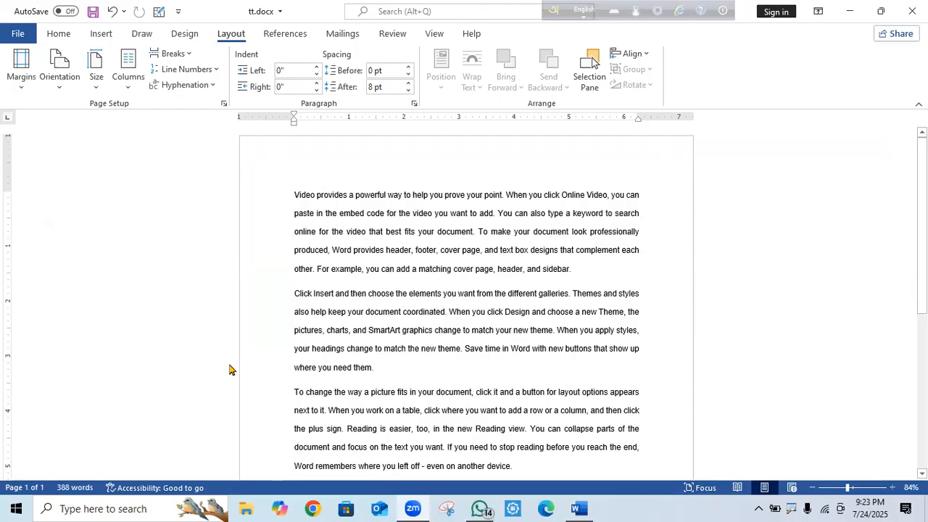
left_click(59, 85)
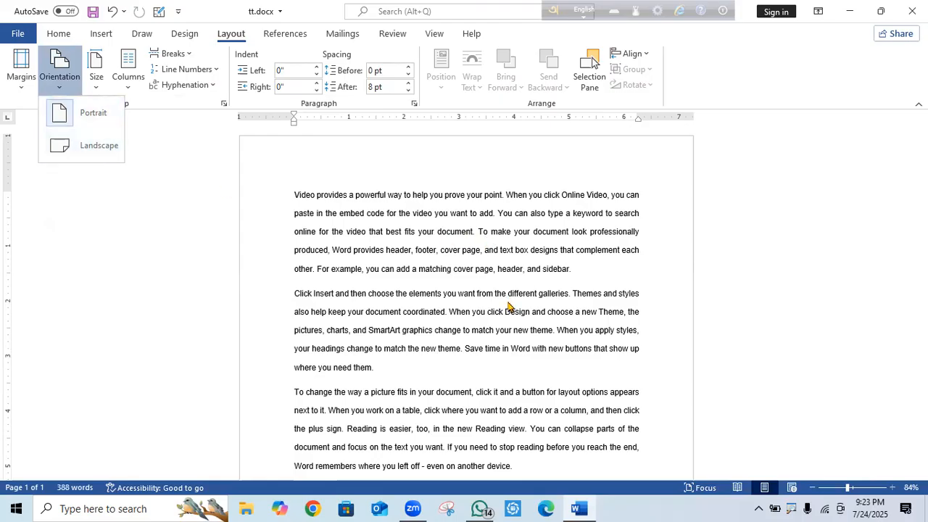
left_click(300, 194)
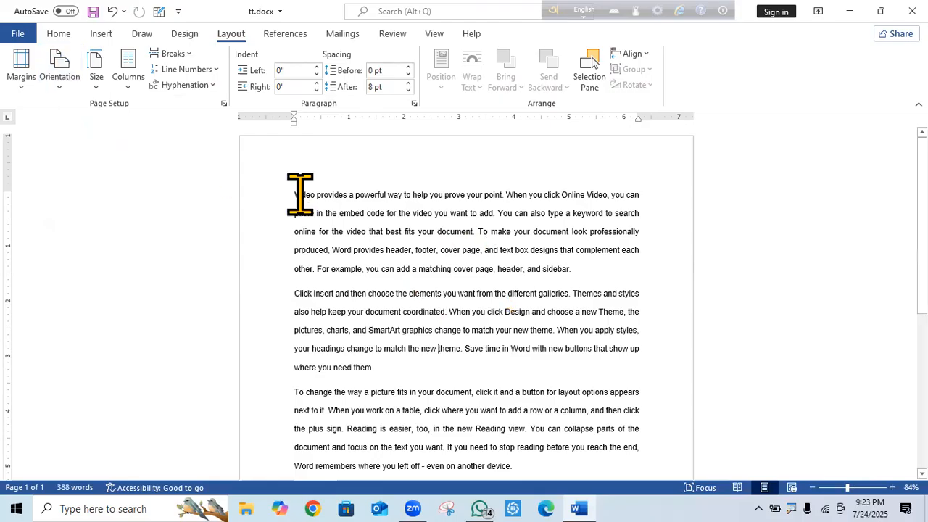
left_click(60, 78)
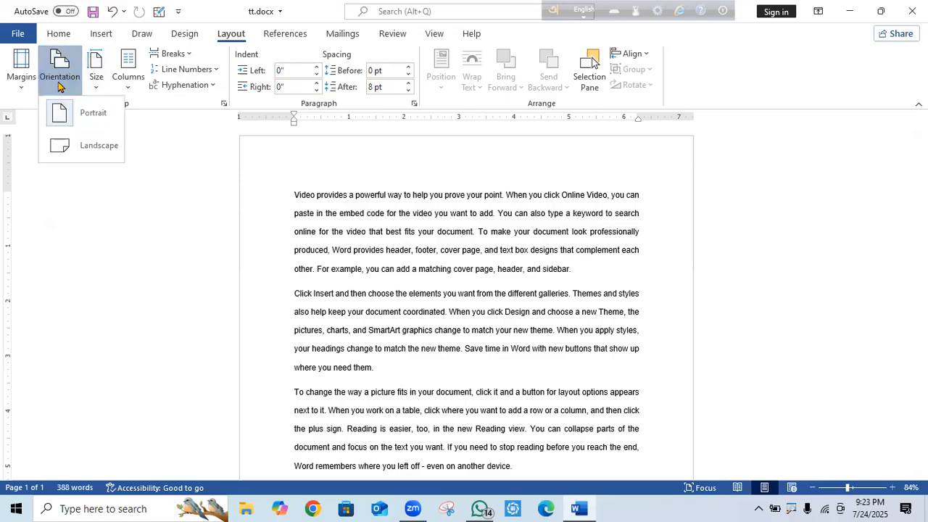
left_click(97, 148)
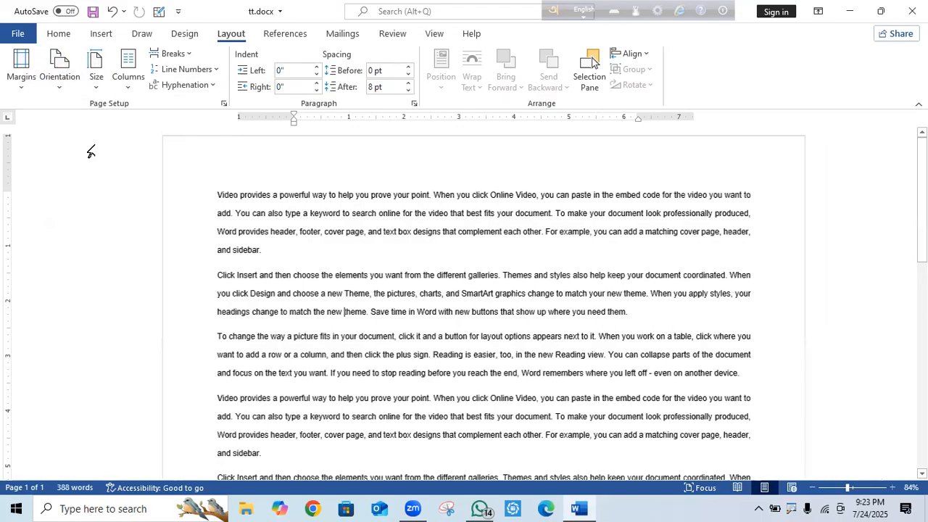
mouse_move(921, 207)
left_mouse_down()
mouse_move(921, 329)
mouse_move(903, 458)
mouse_move(919, 204)
left_mouse_up()
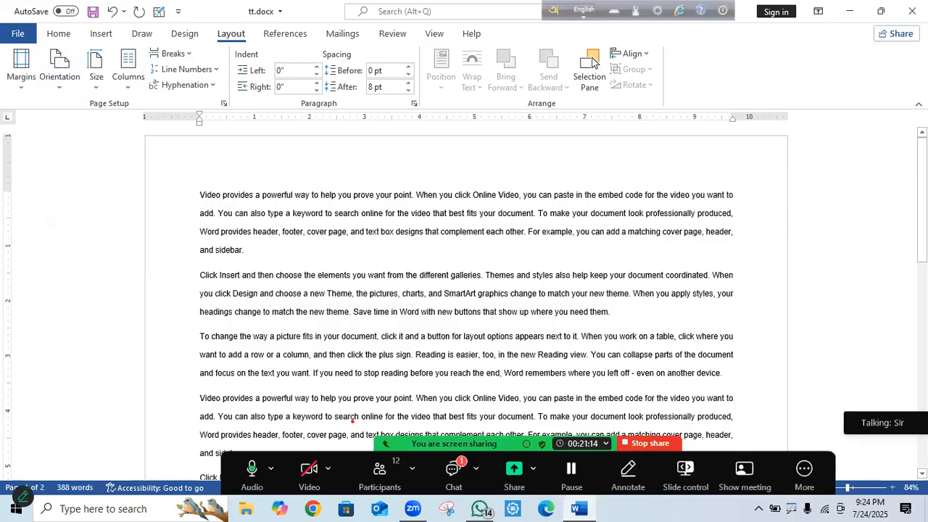
mouse_move(167, 167)
left_mouse_down()
mouse_move(732, 168)
mouse_move(783, 303)
mouse_move(802, 401)
left_mouse_up()
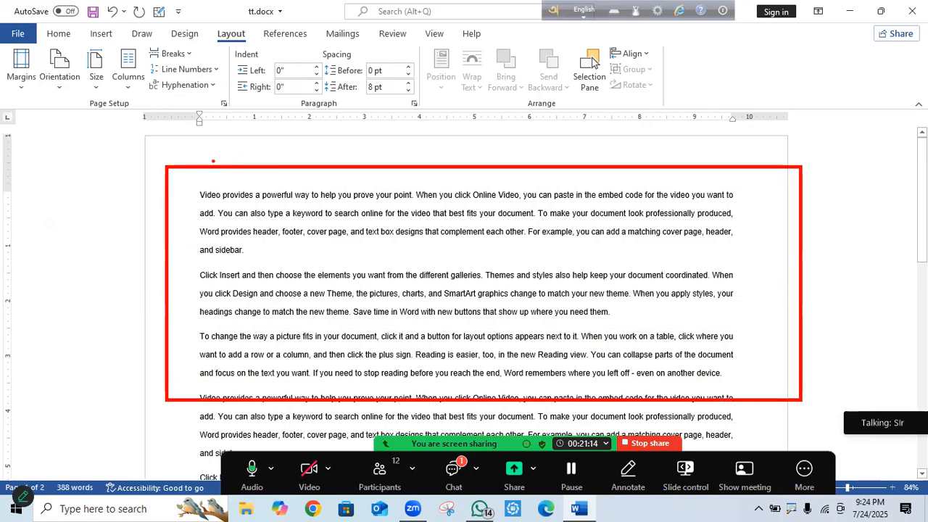
mouse_move(206, 160)
left_mouse_down()
mouse_move(545, 217)
mouse_move(669, 487)
mouse_move(698, 521)
left_mouse_up()
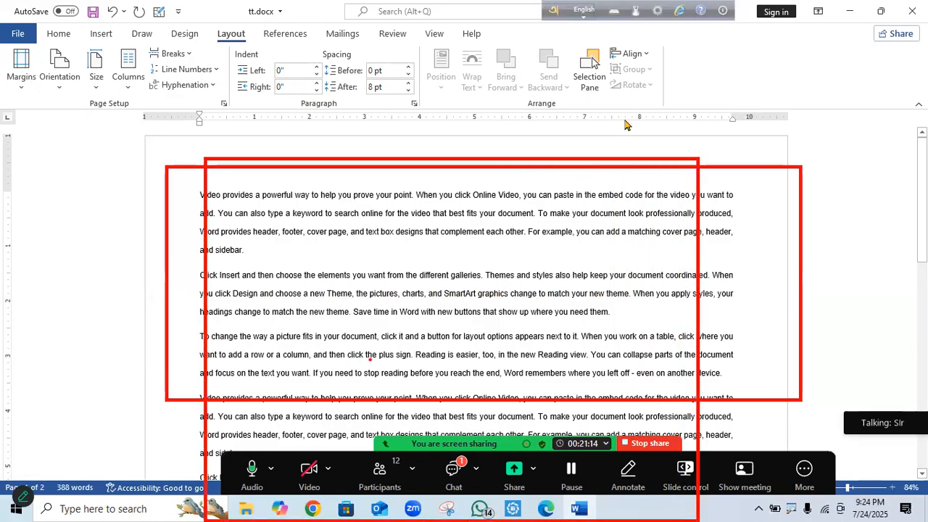
key("Escape")
left_click(59, 83)
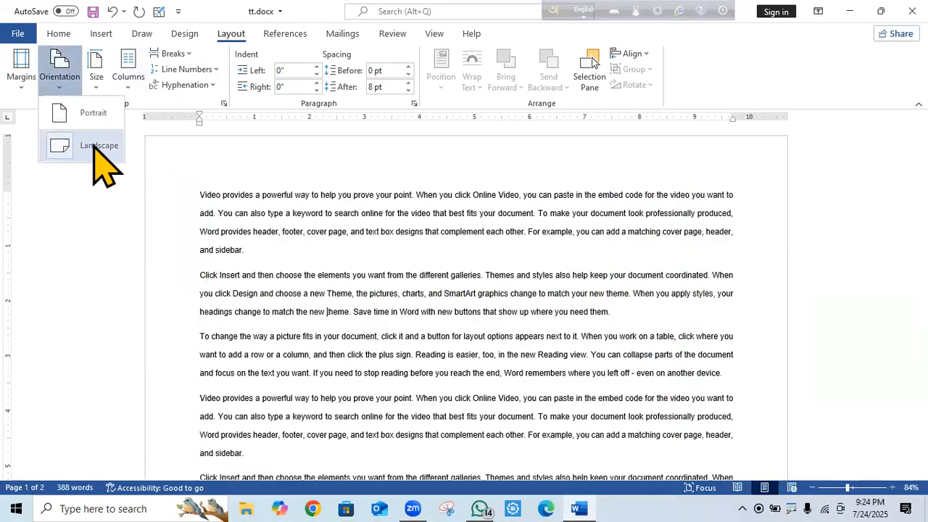
left_click(98, 118)
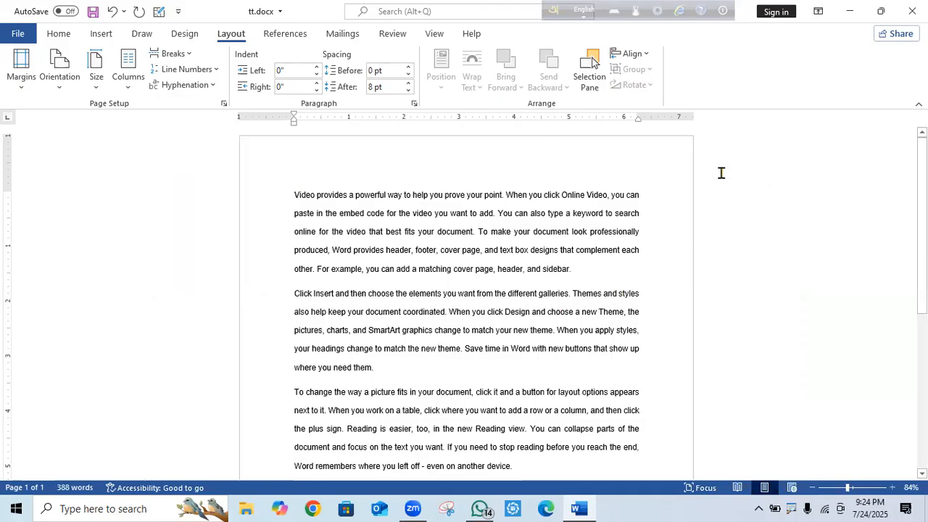
left_click(60, 85)
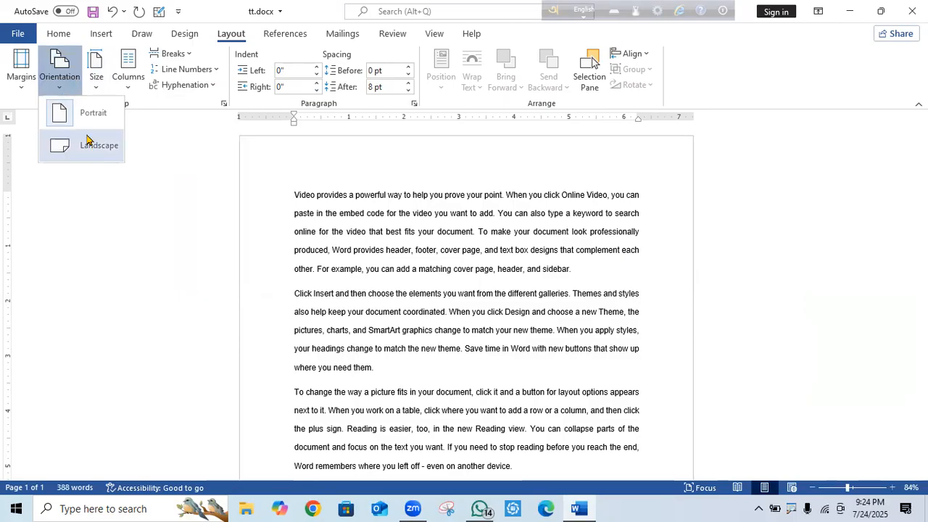
left_click(100, 231)
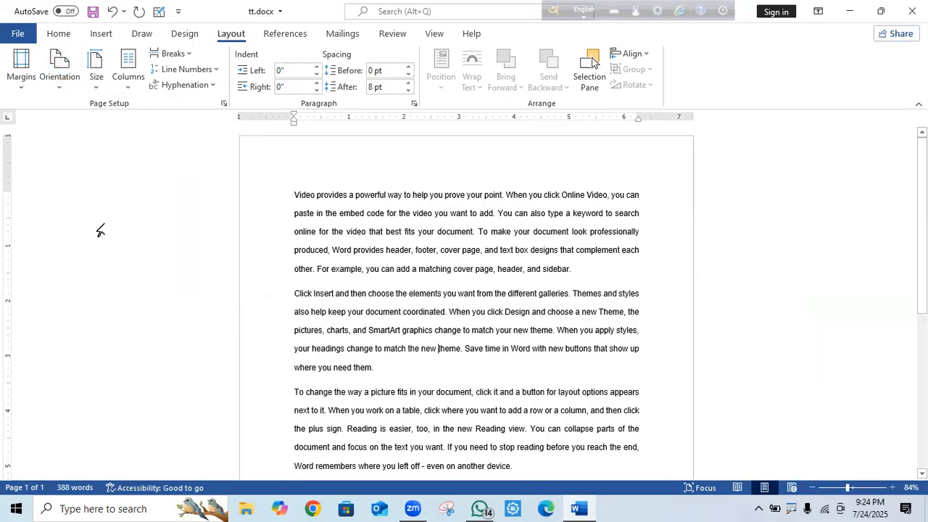
left_click(223, 104)
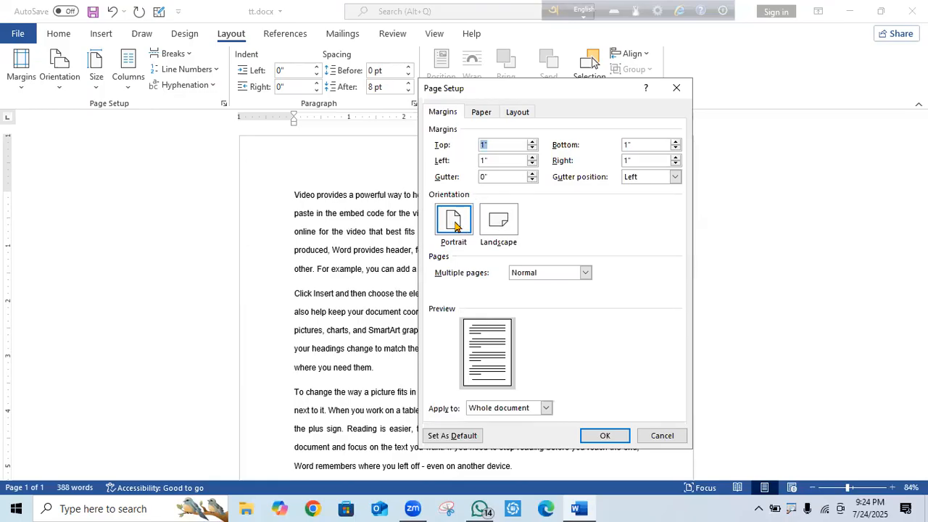
left_click(517, 221)
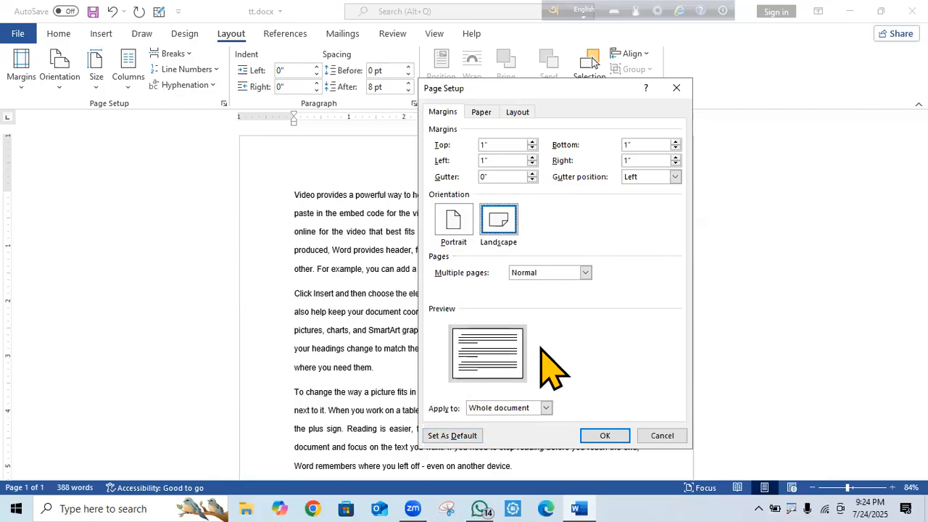
left_click(456, 216)
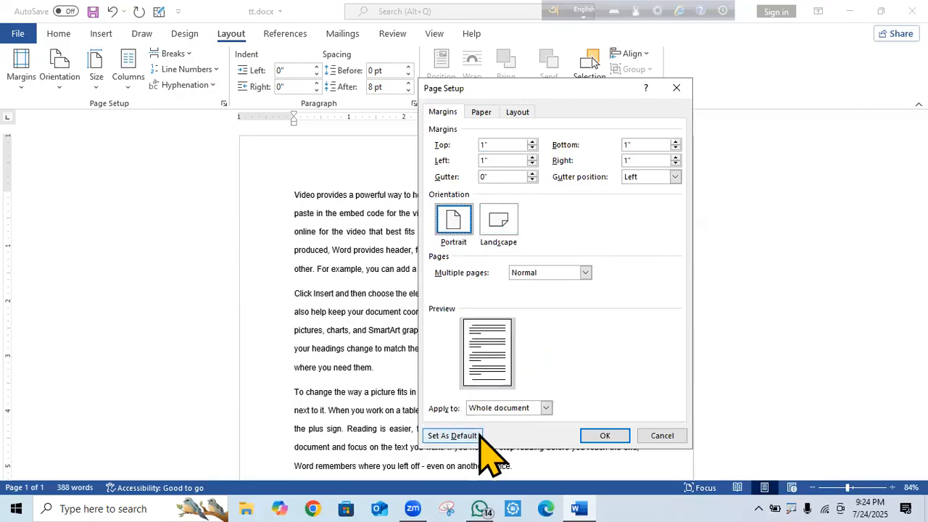
left_click(508, 226)
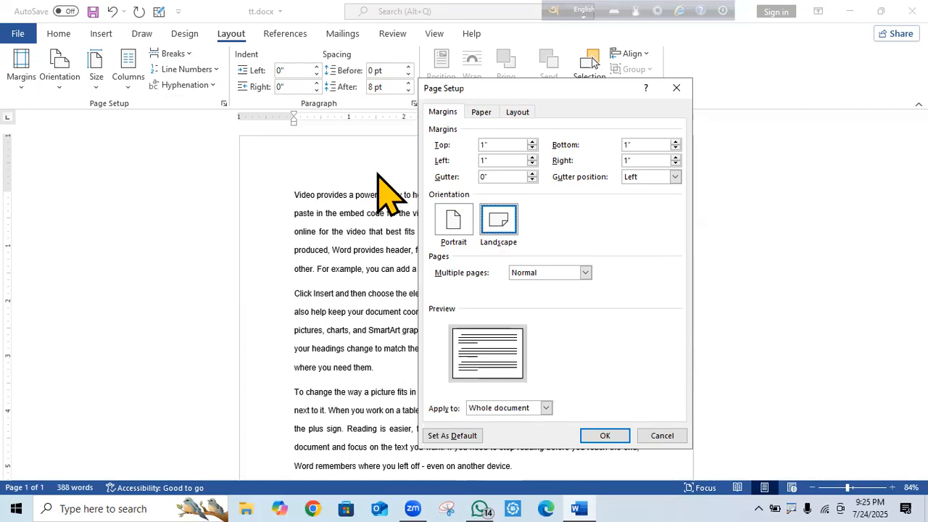
left_click(676, 88)
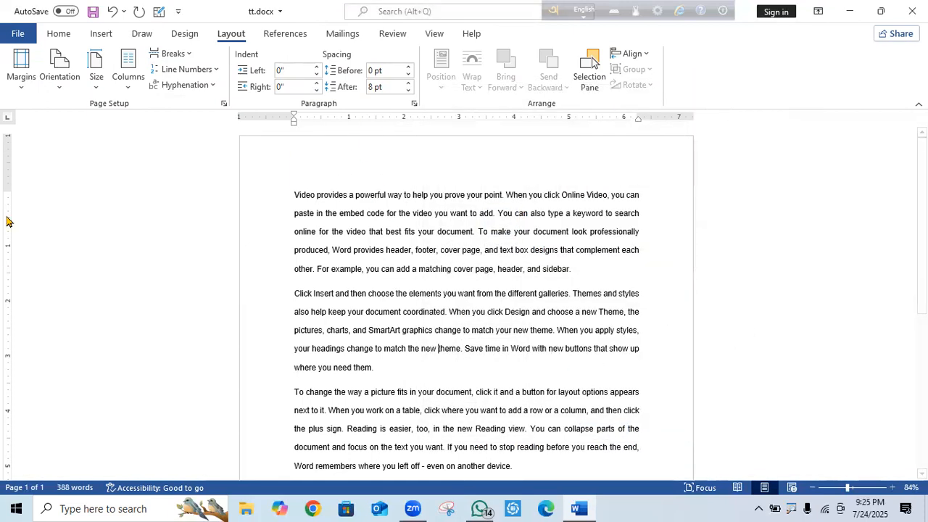
Scroll through the Size dropdown's paper sizes, leaving the page on A4 (8.27" x 11.69").
left_click(97, 93)
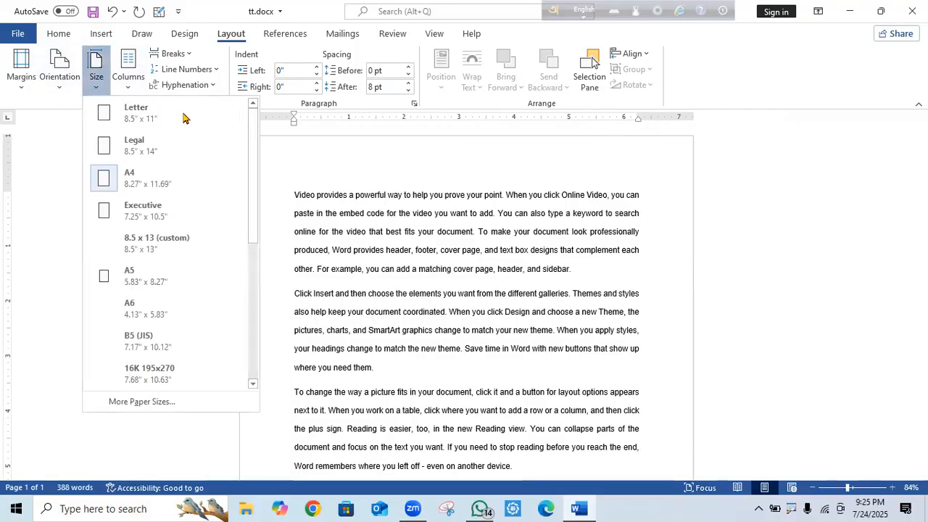
left_click_drag(253, 139, 270, 340)
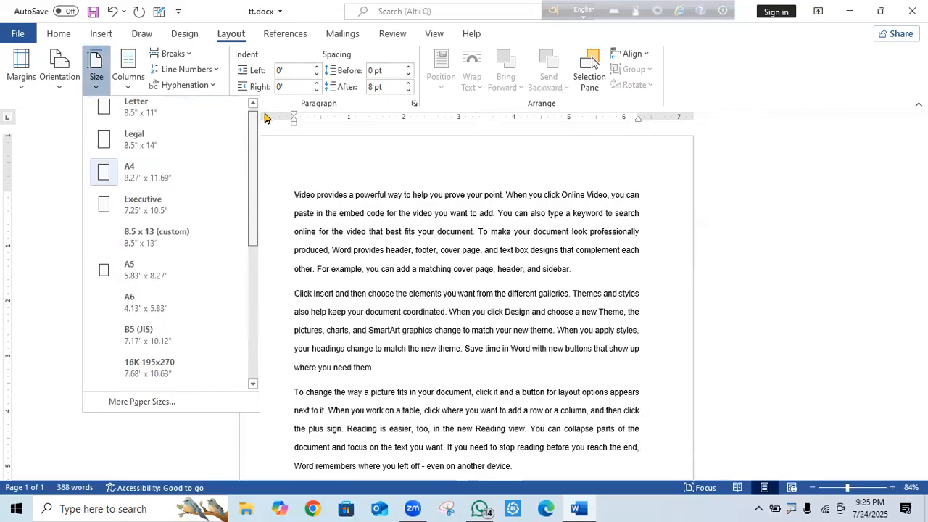
mouse_move(268, 97)
left_mouse_down()
mouse_move(263, 420)
mouse_move(278, 89)
left_mouse_up()
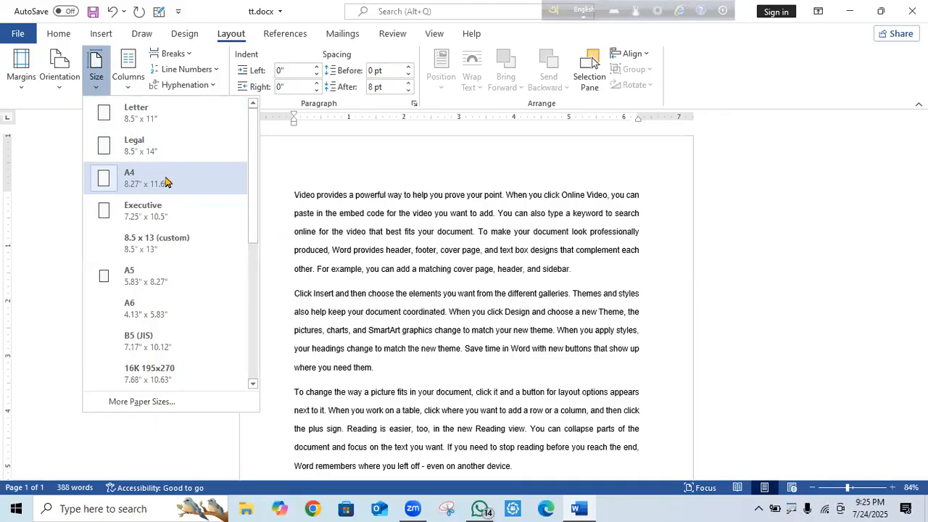
left_click_drag(257, 153, 247, 362)
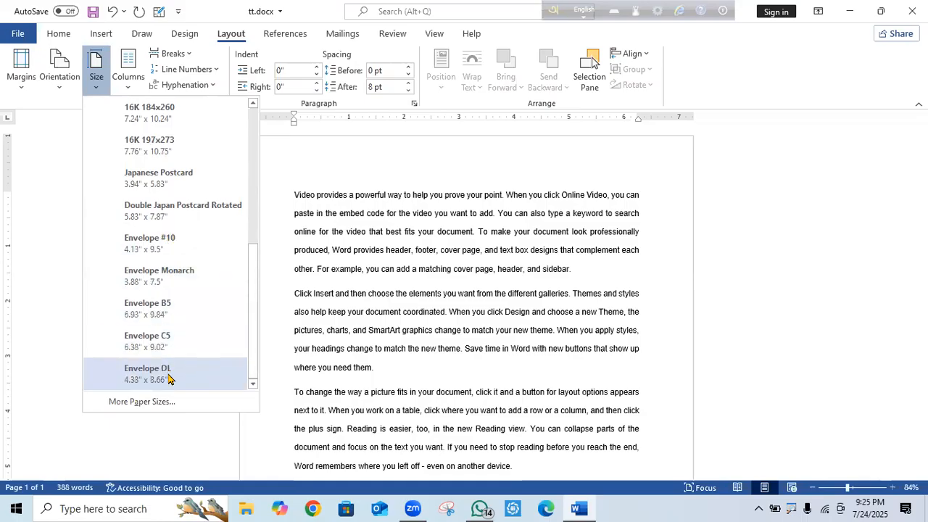
scroll(258, 311, "up", 2)
scroll(253, 272, "up", 1)
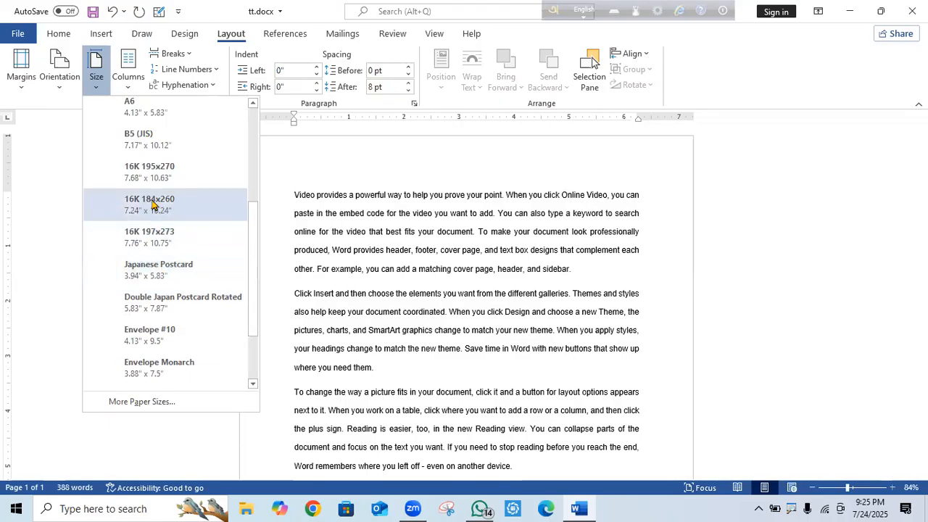
left_click_drag(255, 243, 261, 99)
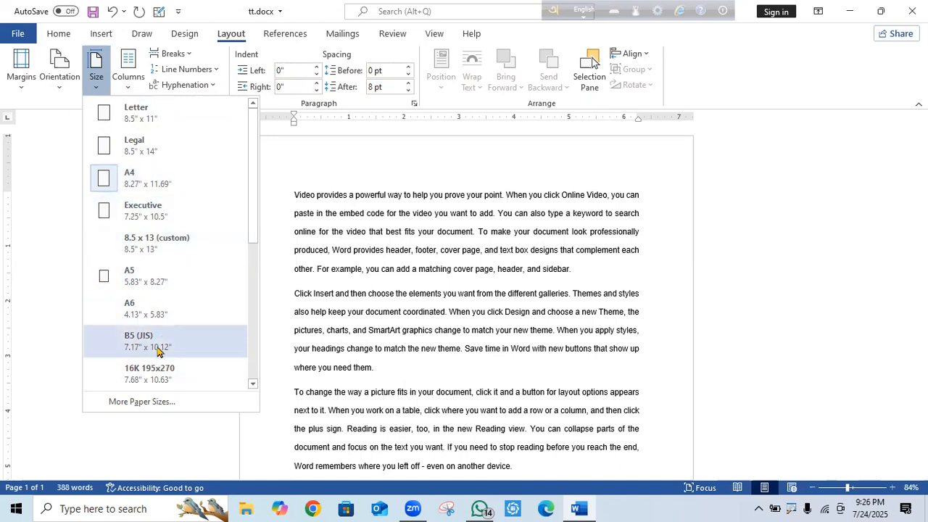
left_click_drag(253, 206, 277, 103)
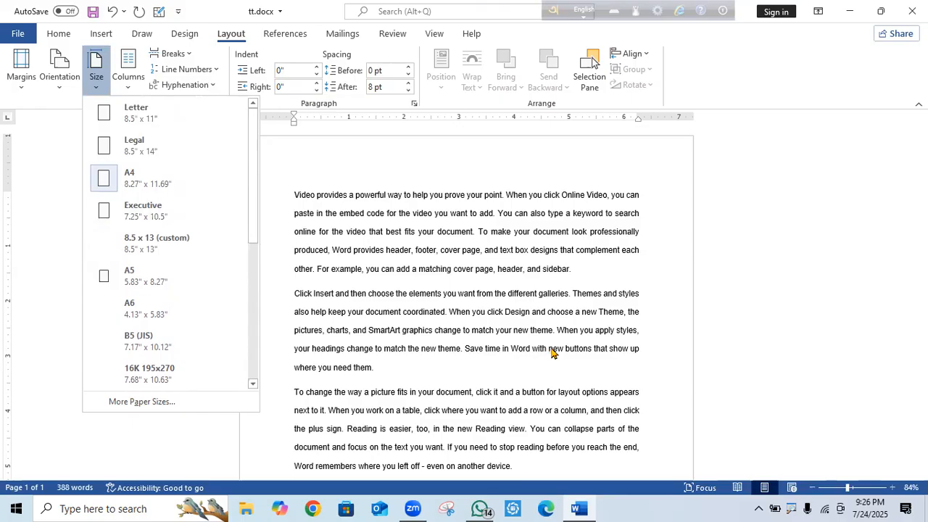
Change the page size to Letter, then to Legal (8.5" x 14").
left_click(105, 114)
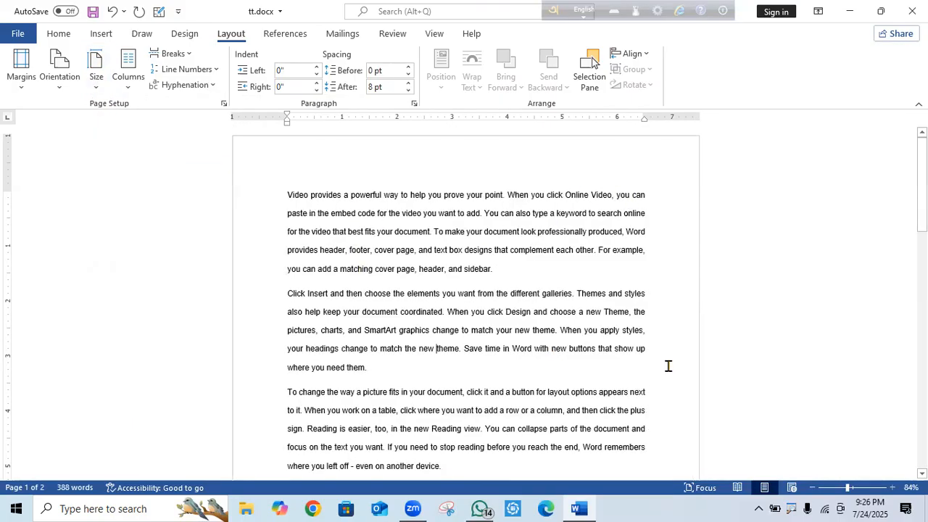
left_click(97, 87)
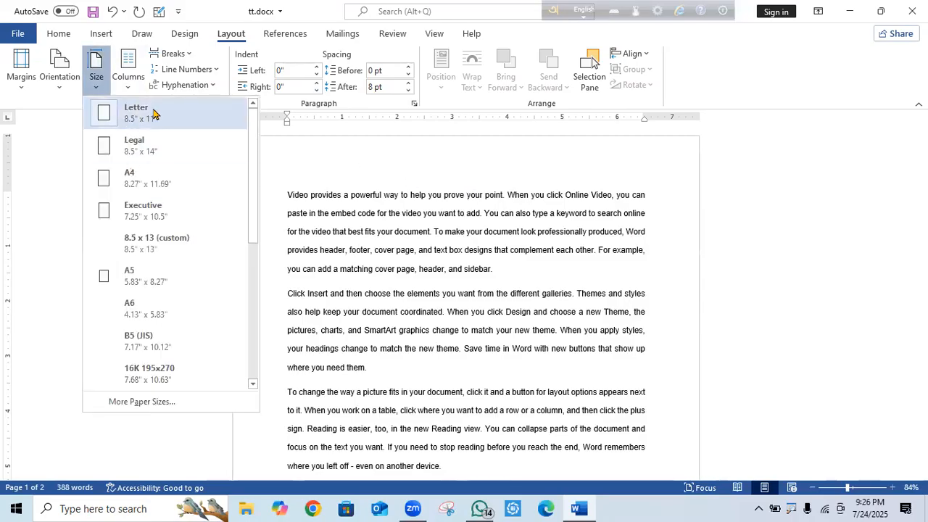
left_click(152, 151)
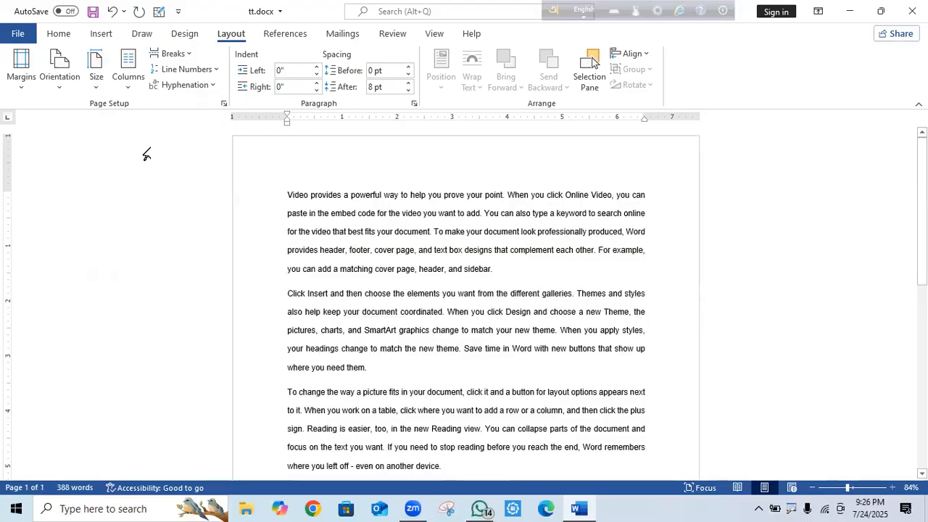
Scroll through the paper size list again to review the available sizes.
left_click(97, 84)
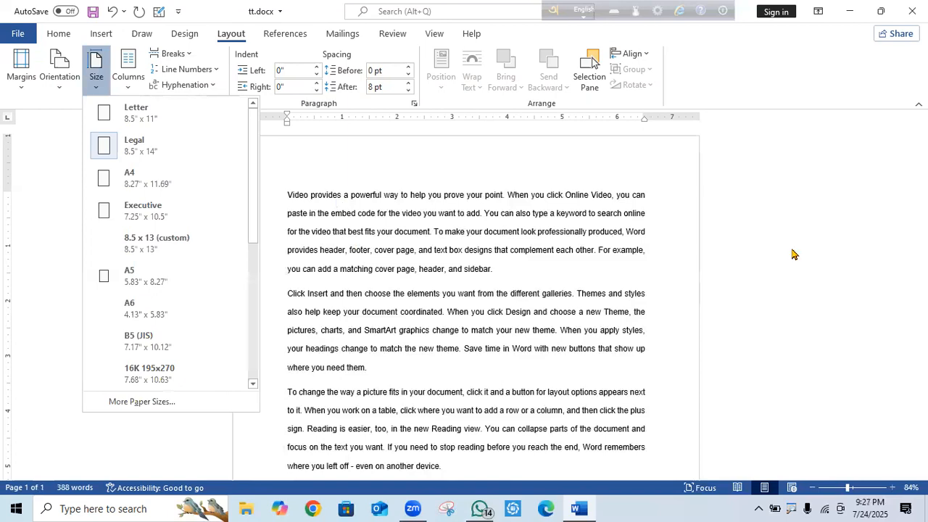
scroll(792, 258, "down", 3)
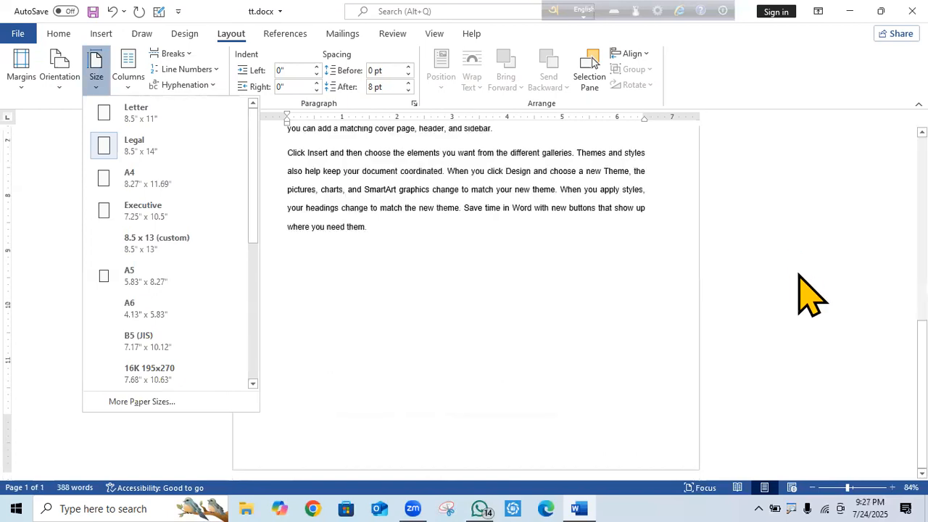
scroll(797, 283, "up", 4)
scroll(805, 290, "down", 2)
scroll(798, 274, "down", 2)
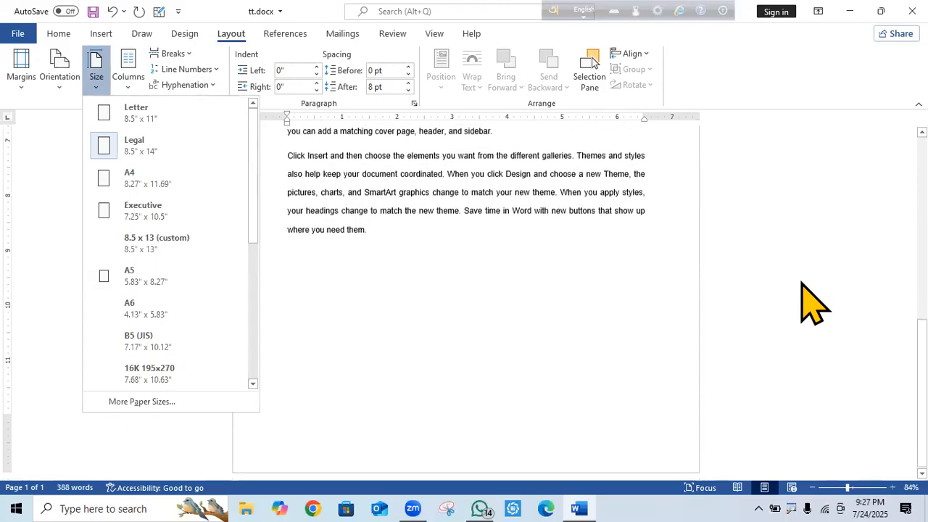
left_click(591, 318)
left_click(100, 88)
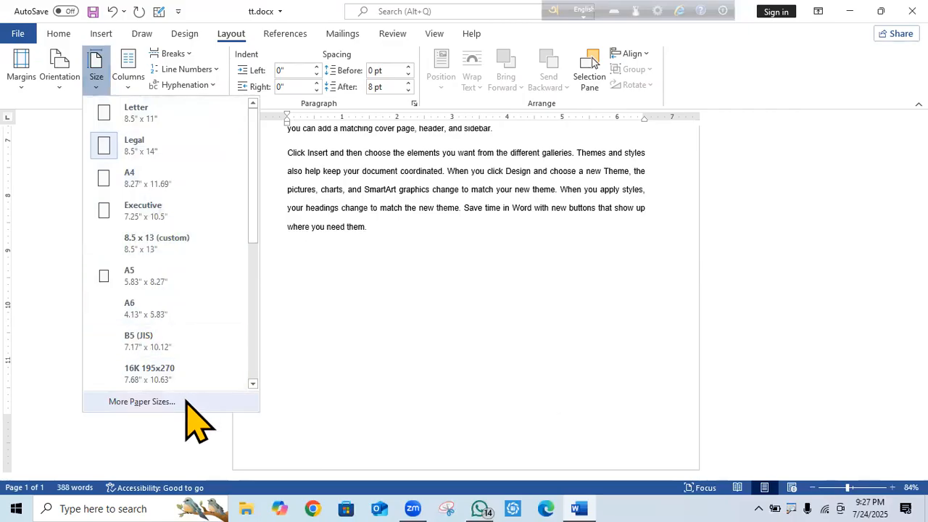
left_click_drag(253, 191, 249, 376)
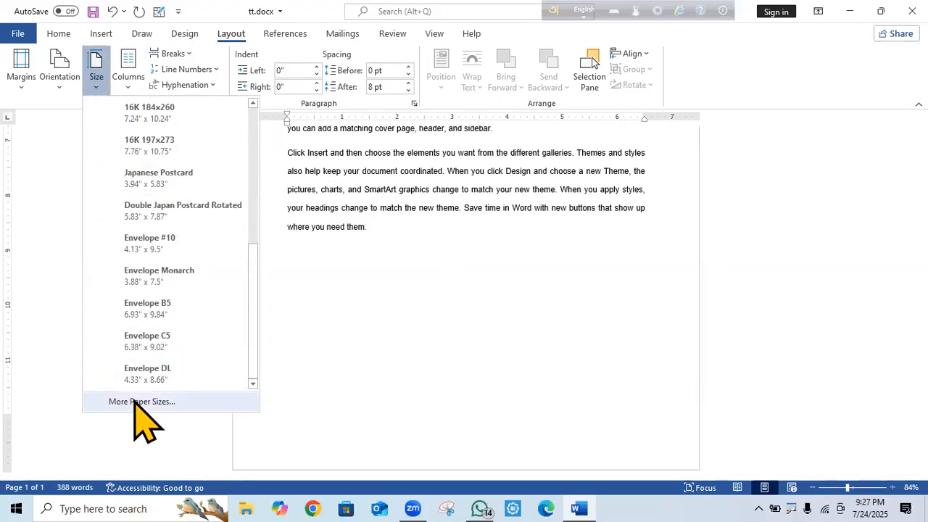
Open Page Setup from More Paper Sizes and review the 1-inch margins and portrait orientation.
left_click(138, 401)
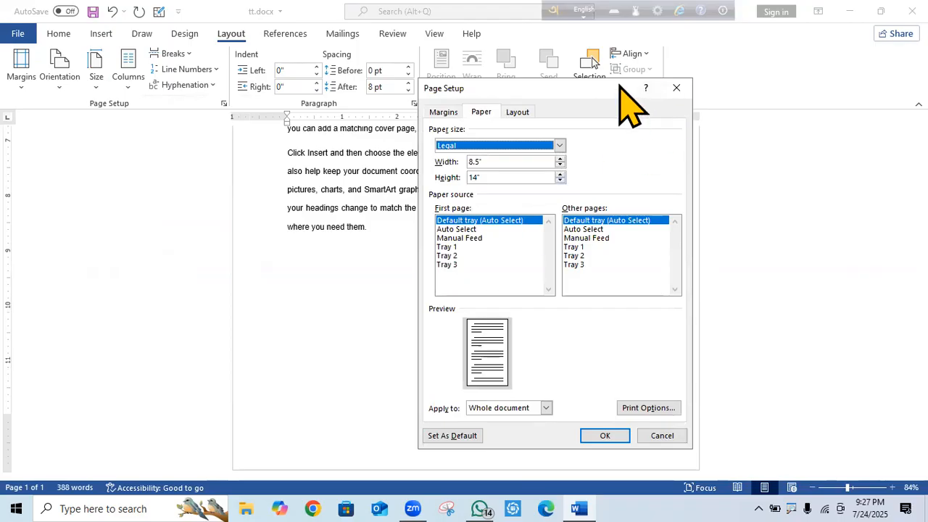
left_click_drag(606, 90, 604, 68)
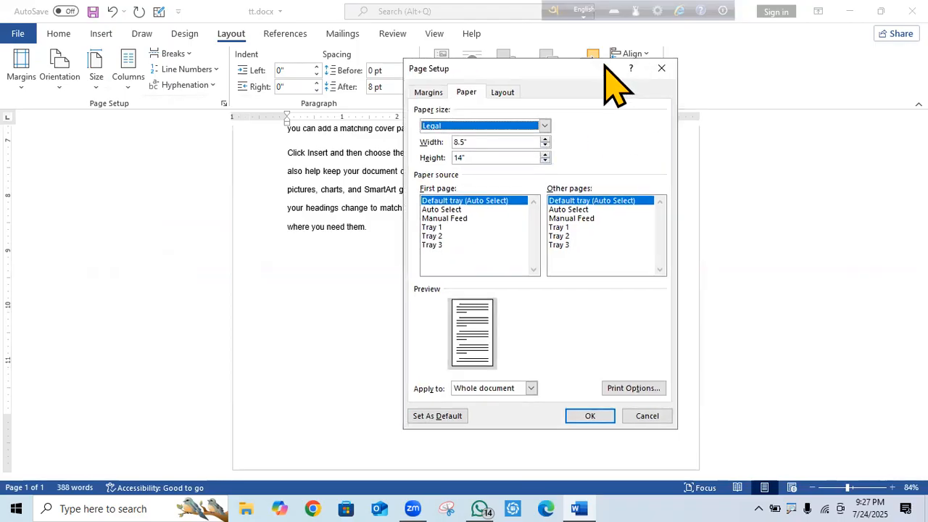
left_click(432, 93)
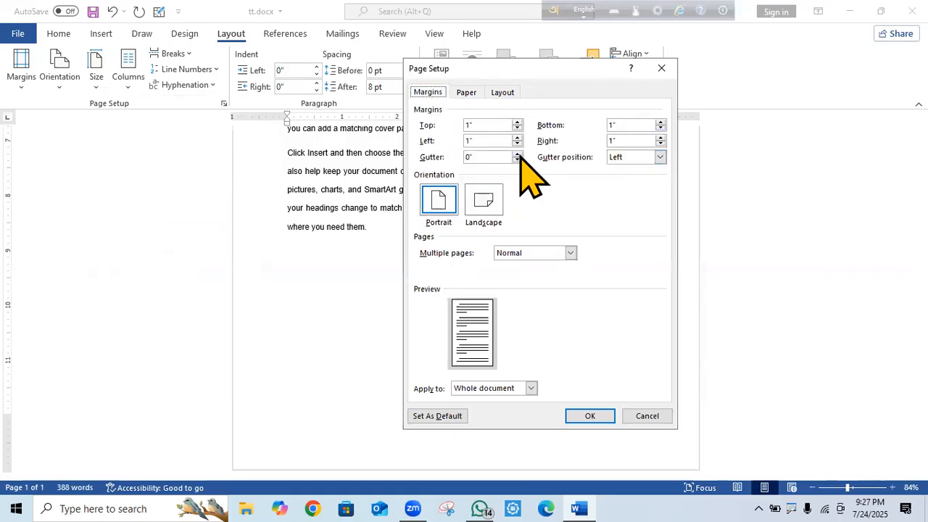
mouse_move(405, 103)
left_mouse_down()
mouse_move(662, 137)
mouse_move(676, 183)
mouse_move(691, 169)
left_mouse_up()
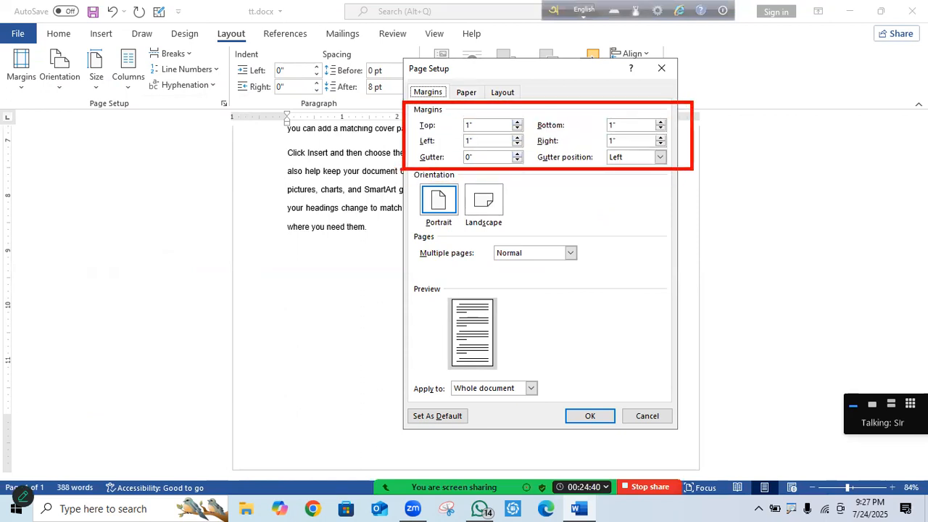
mouse_move(400, 171)
left_mouse_down()
mouse_move(545, 178)
mouse_move(586, 255)
mouse_move(617, 237)
left_mouse_up()
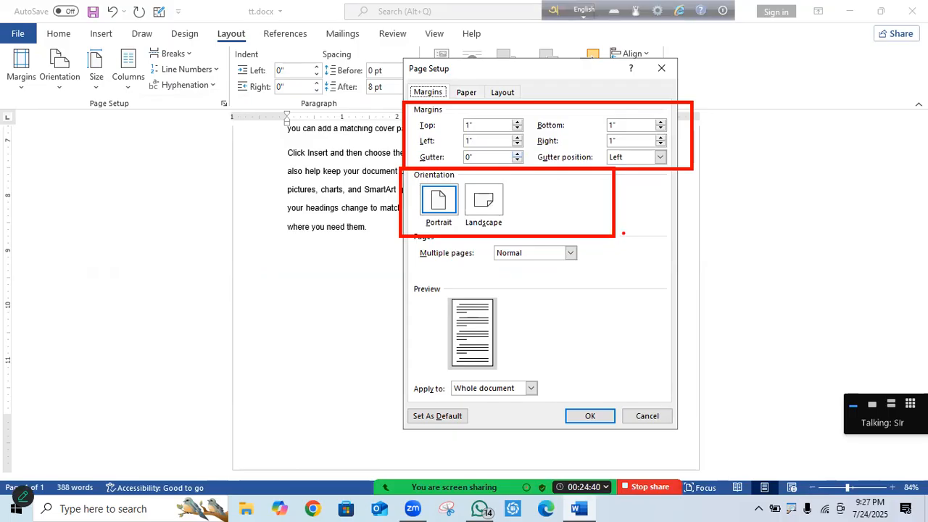
key("Escape")
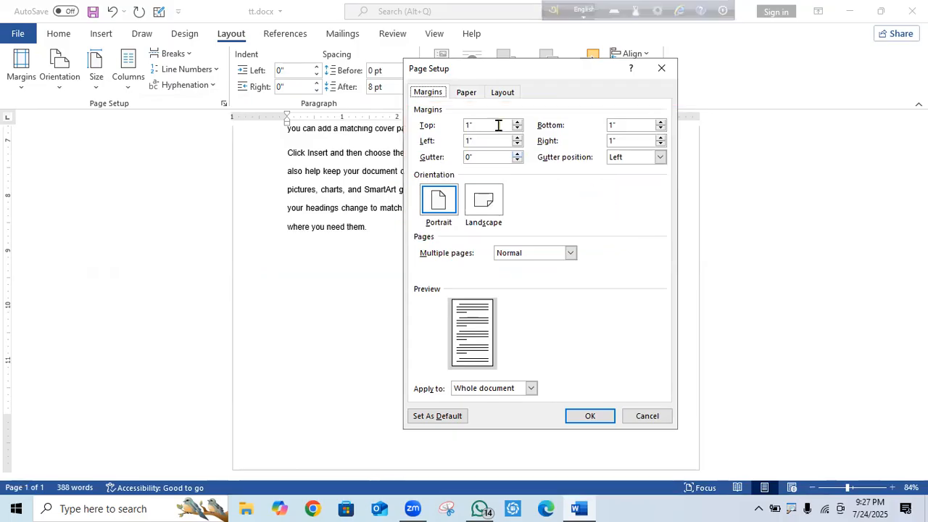
Choose A4 (8.27" x 11.69") as the paper size on the Paper tab and confirm.
left_click(467, 93)
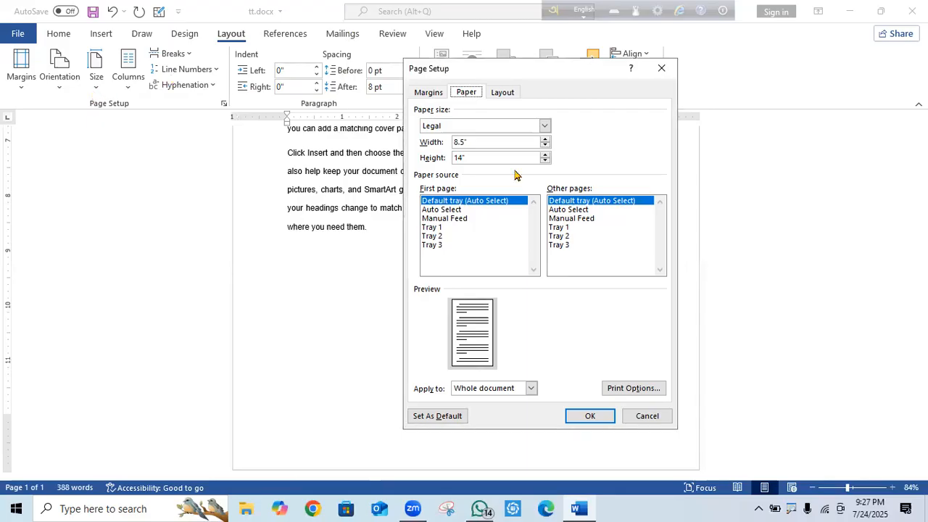
left_click(545, 126)
left_click(545, 126)
left_click(546, 126)
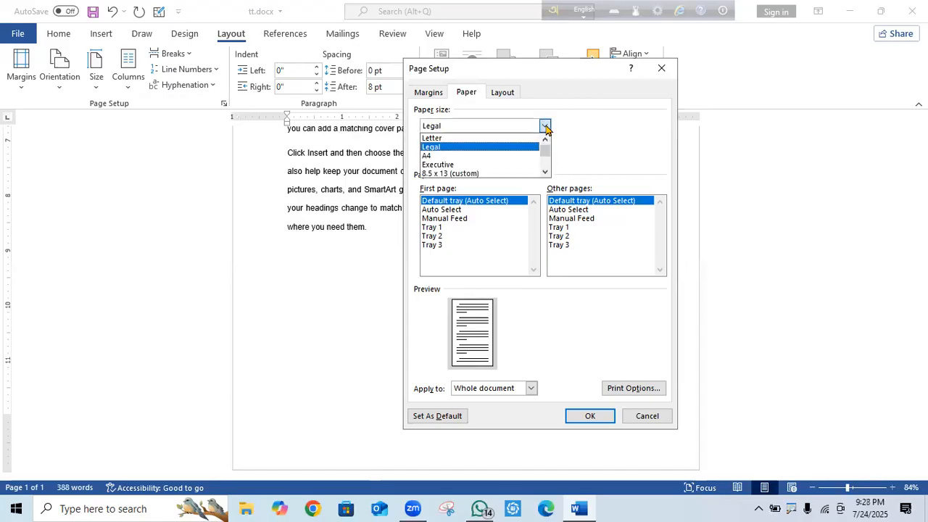
mouse_move(549, 153)
left_mouse_down()
mouse_move(549, 173)
mouse_move(554, 142)
left_mouse_up()
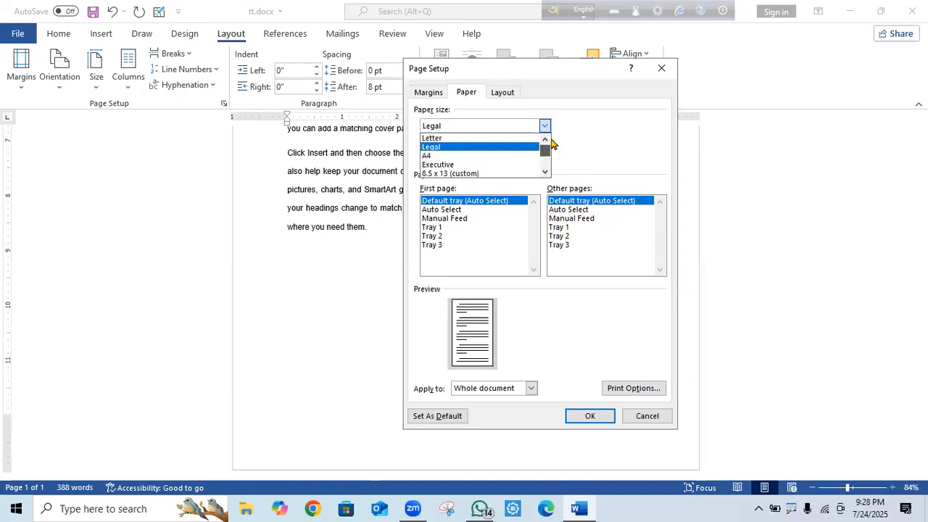
left_click(464, 156)
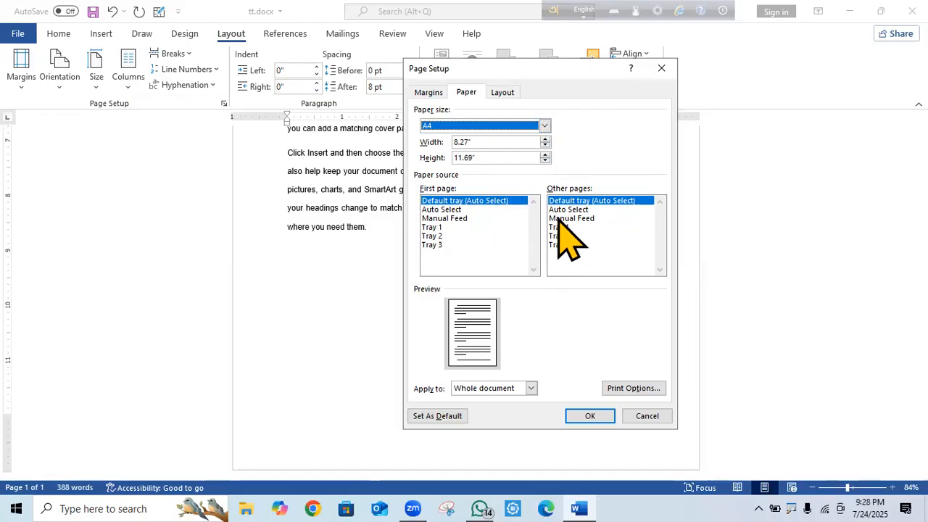
left_click(589, 416)
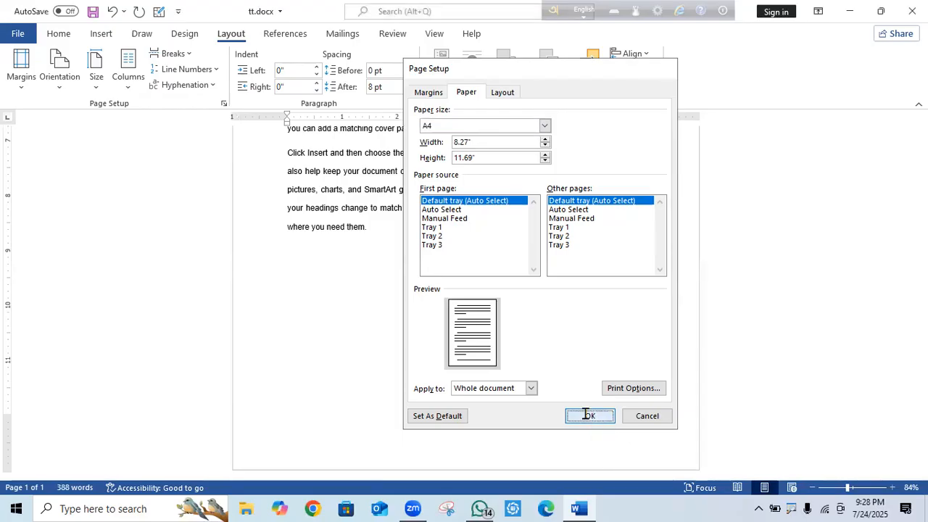
Reopen Page Setup through Size > More Paper Sizes.
scroll(531, 343, "up", 5)
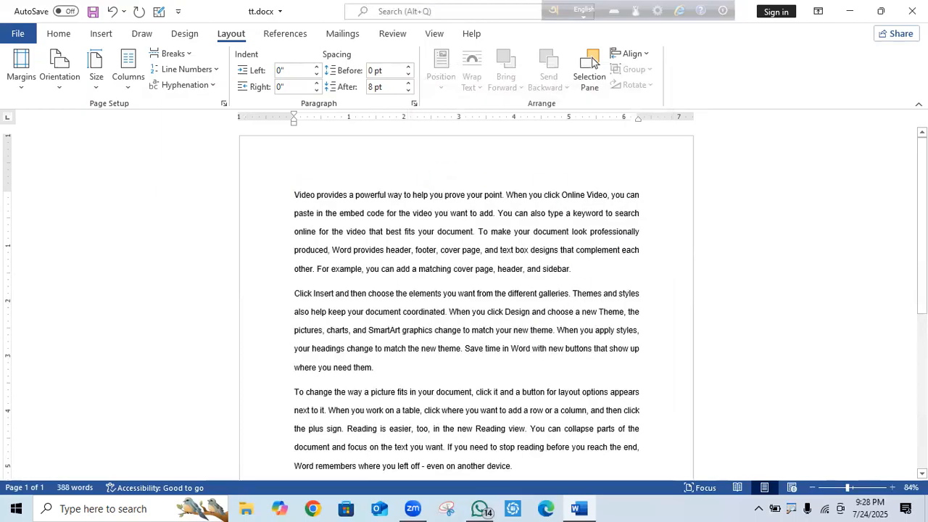
left_click(97, 91)
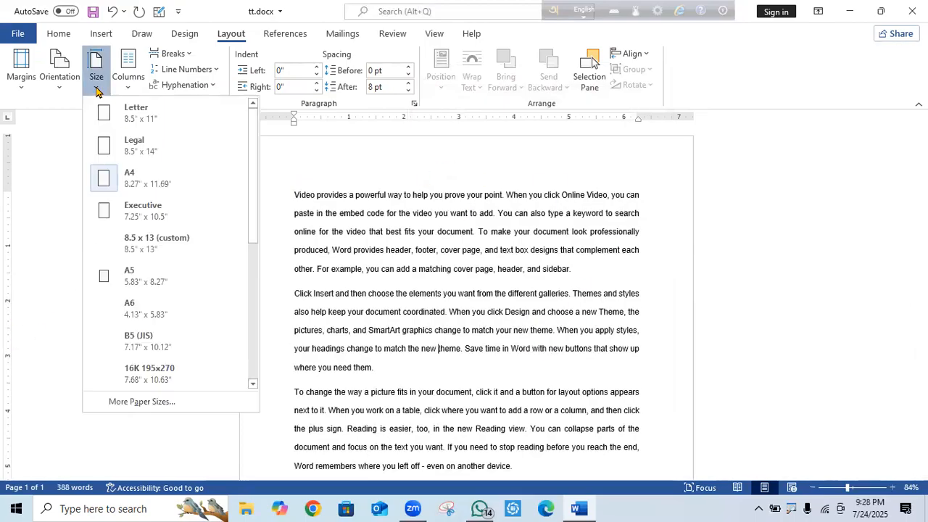
left_click(142, 402)
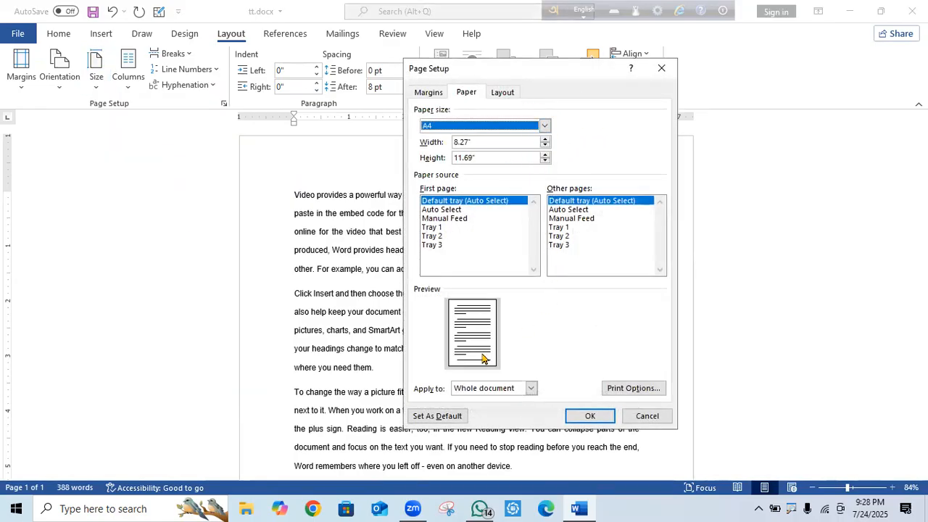
On the Layout tab, keep New page section start and tick different odd/even and first-page headers.
left_click(504, 92)
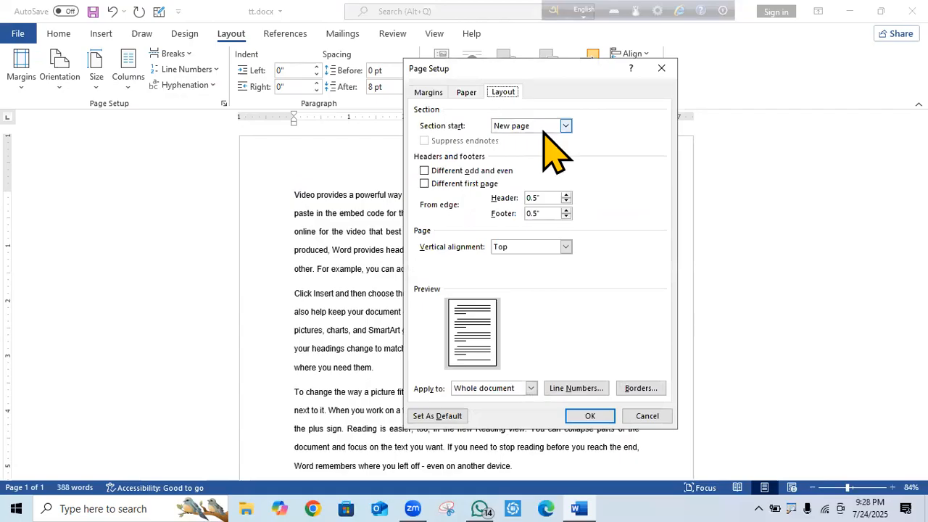
left_click(566, 127)
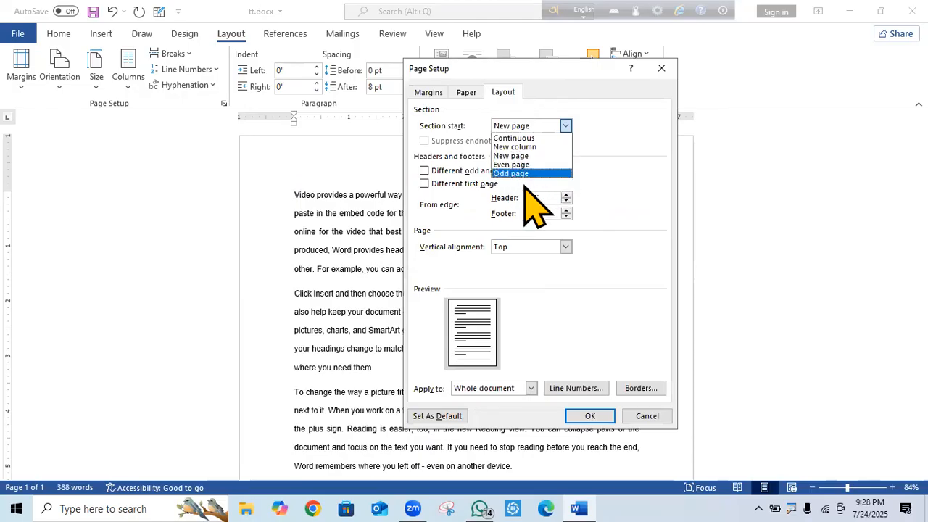
left_click(613, 166)
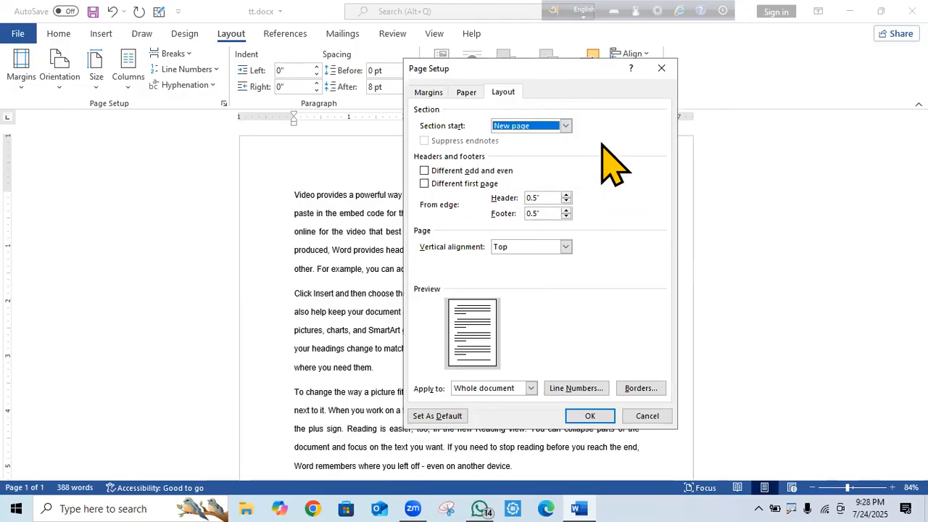
left_click(425, 171)
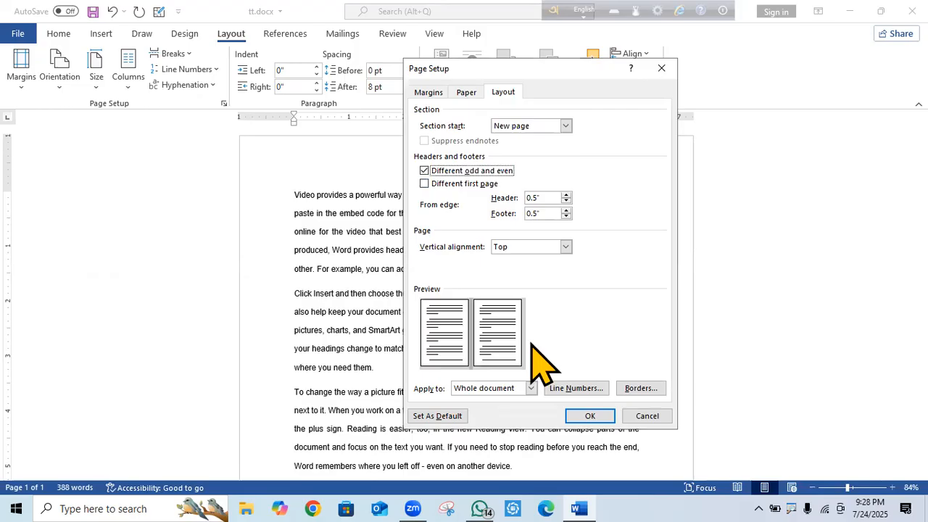
left_click(424, 185)
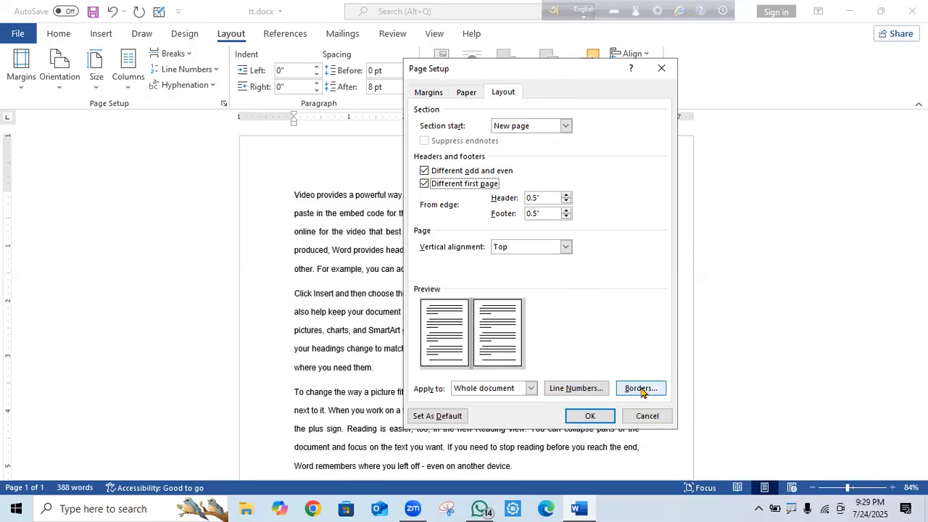
View the Line Numbers and Borders settings, closing each without changes.
left_click(566, 390)
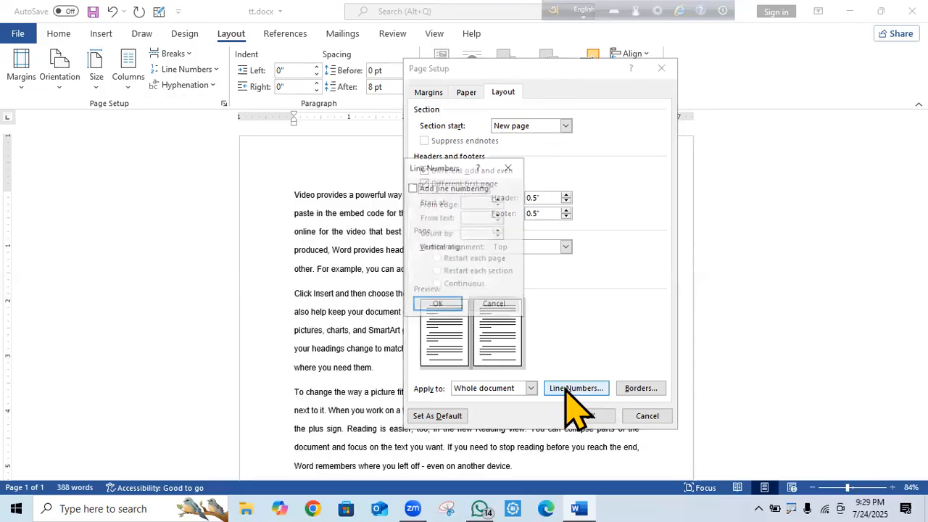
left_click(494, 304)
left_click(648, 391)
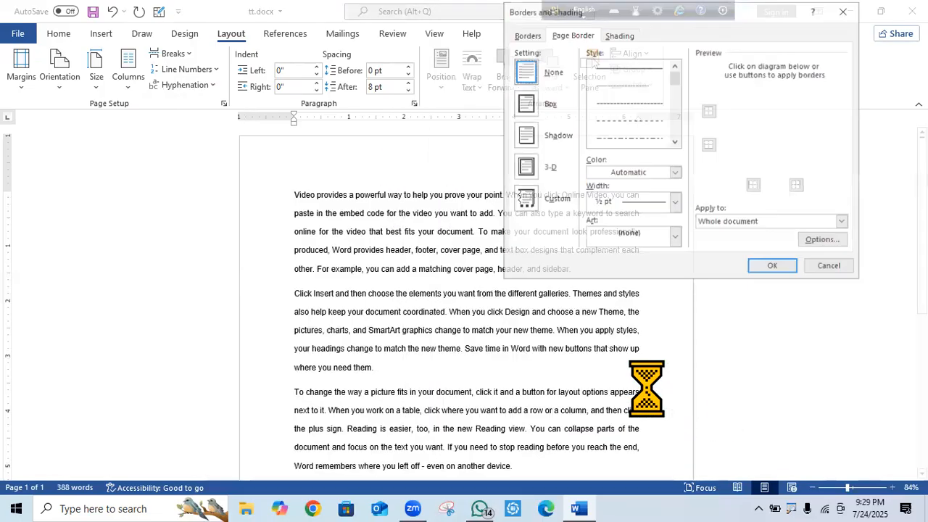
left_click(845, 11)
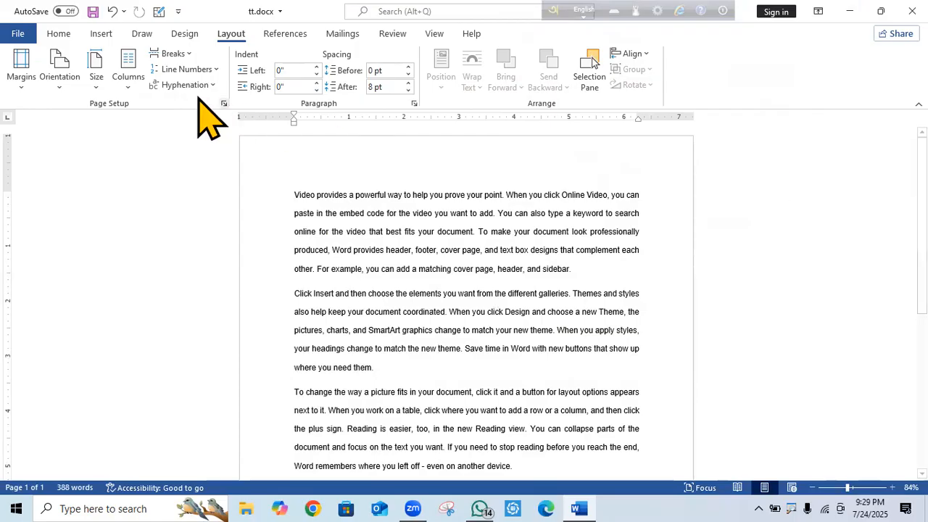
Browse the Size and Columns lists without changes, then switch the page to Landscape.
left_click(96, 79)
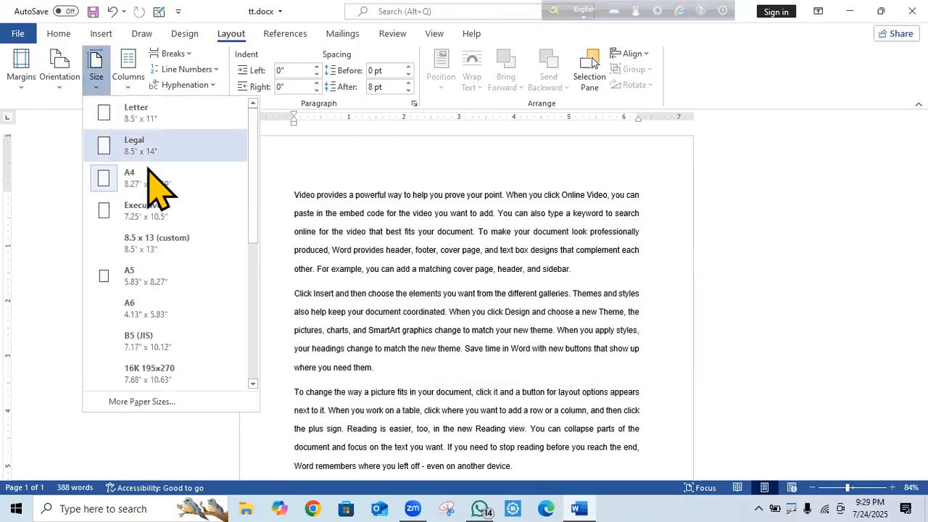
left_click_drag(249, 191, 374, 340)
left_click(741, 242)
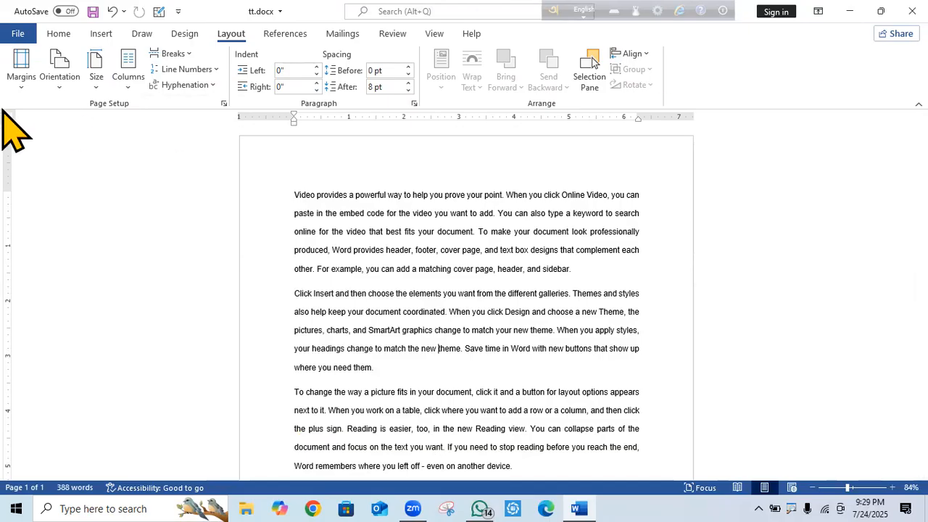
left_click(128, 89)
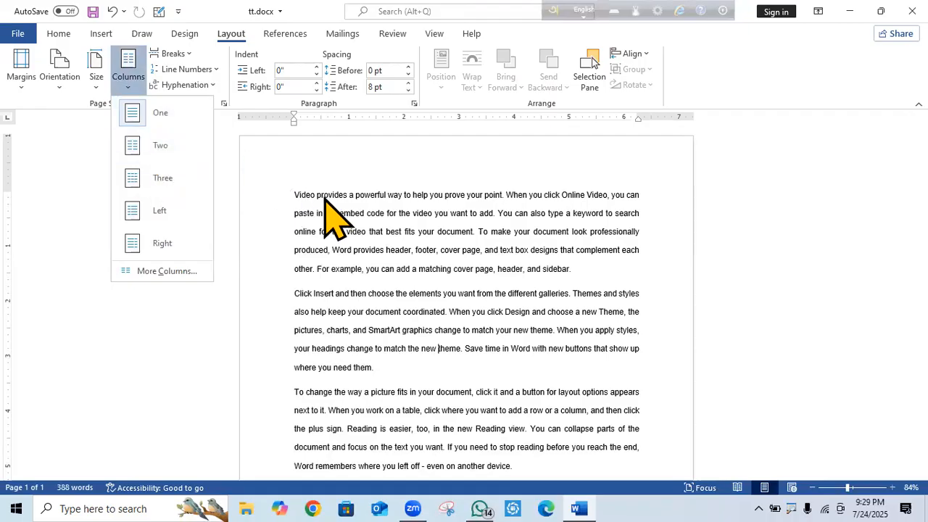
left_click(311, 163)
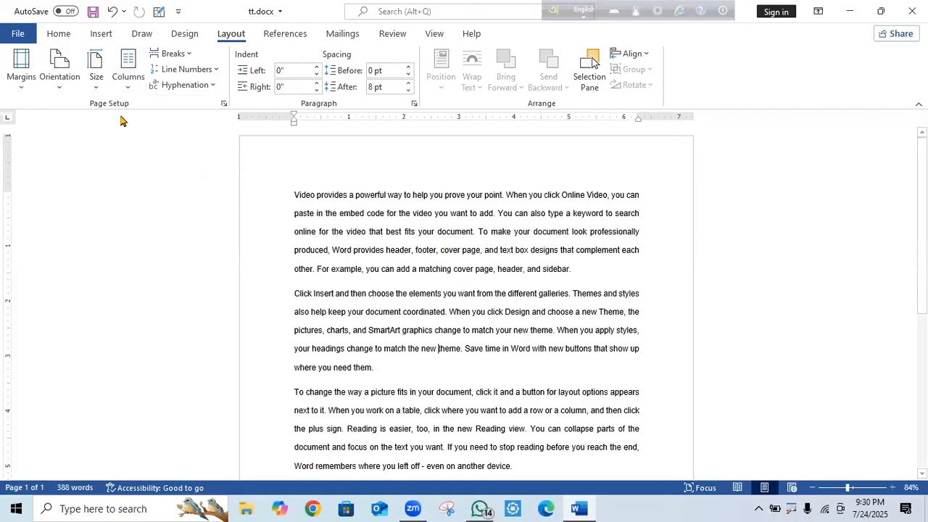
left_click(96, 87)
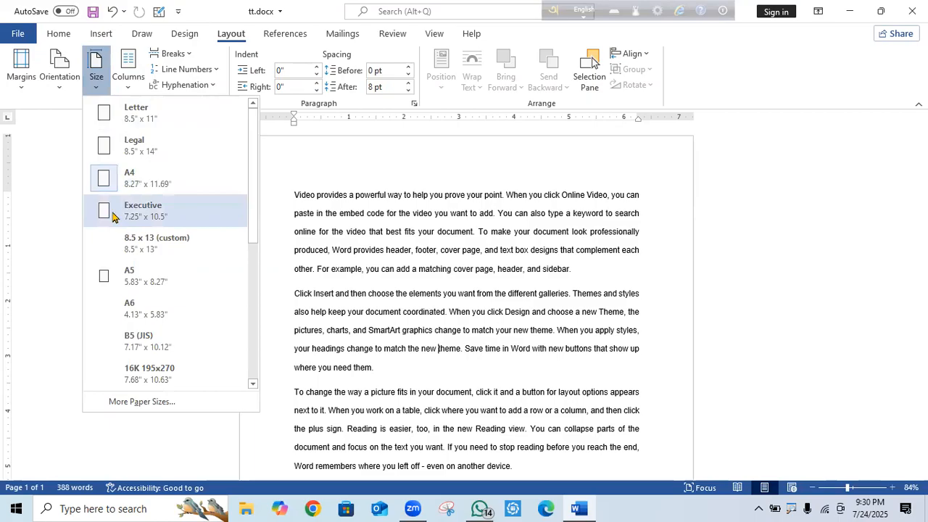
left_click(60, 89)
left_click(100, 147)
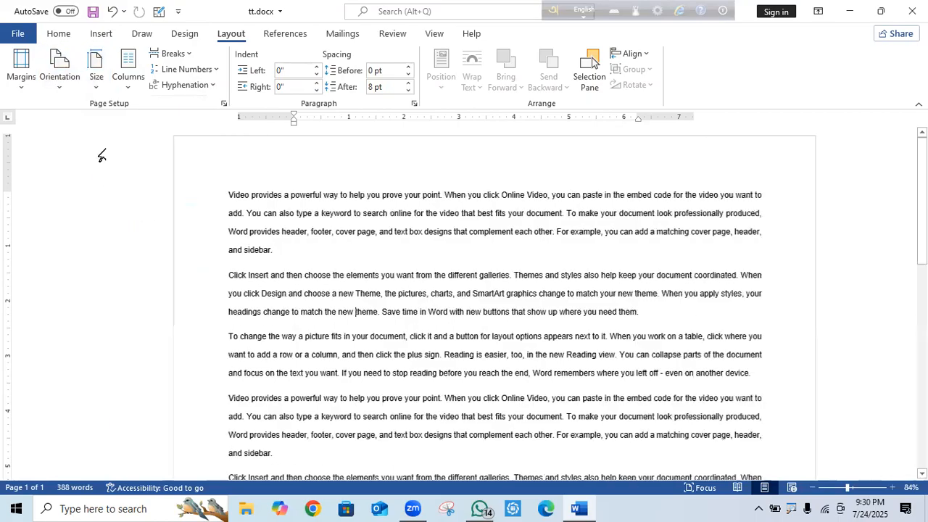
Select the first two paragraphs and lay them out in Two columns.
mouse_move(922, 219)
left_mouse_down()
mouse_move(922, 238)
mouse_move(923, 223)
left_mouse_up()
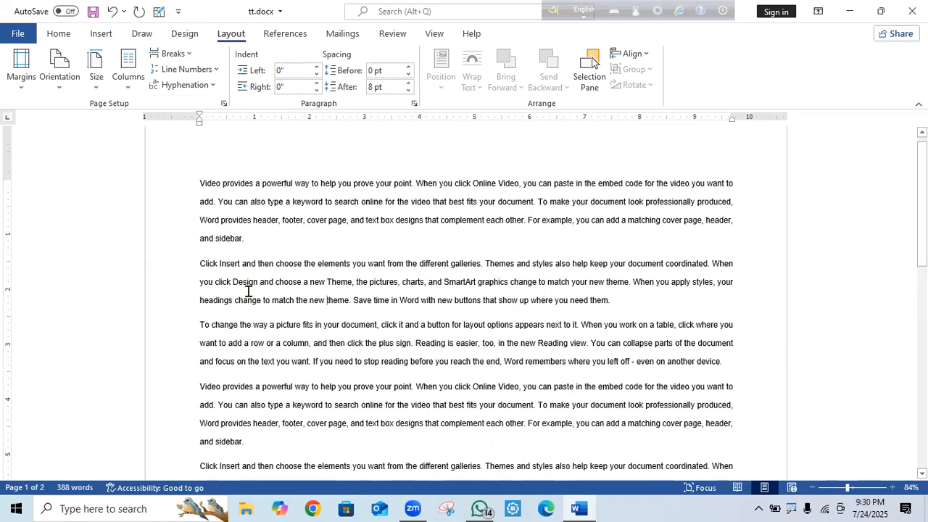
left_click_drag(201, 265, 726, 427)
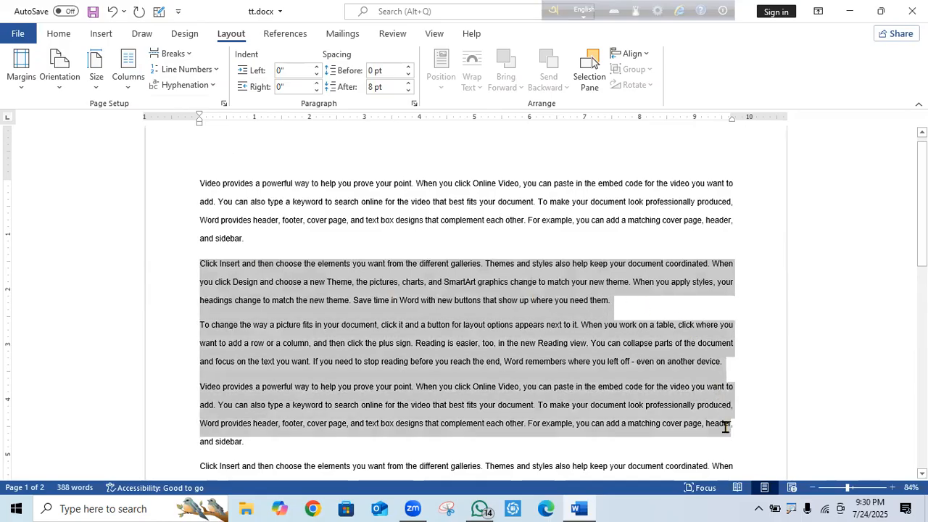
left_click(197, 182)
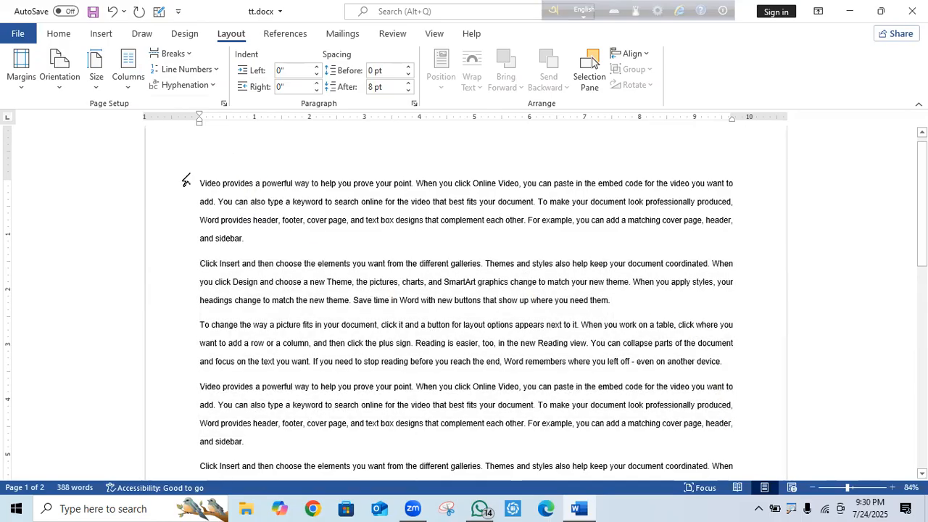
left_click_drag(185, 182, 493, 296)
left_click_drag(666, 296, 662, 310)
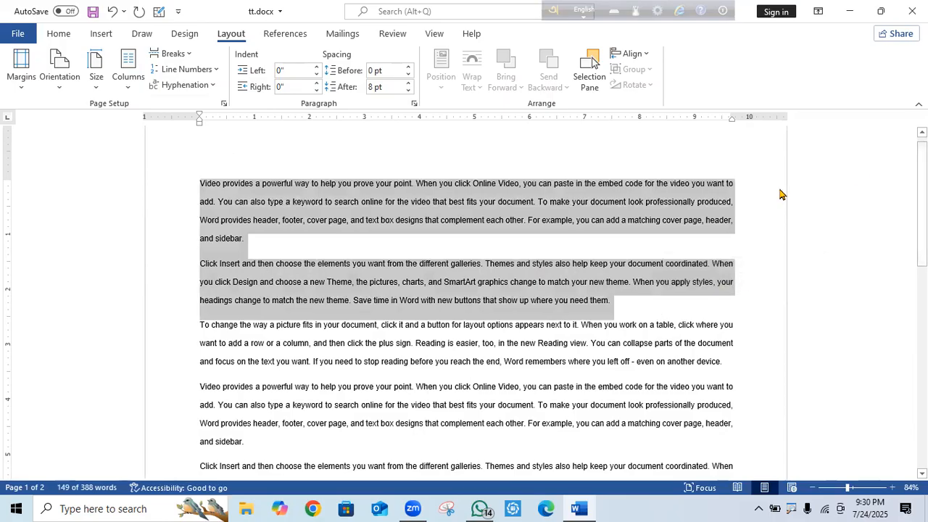
left_click(129, 91)
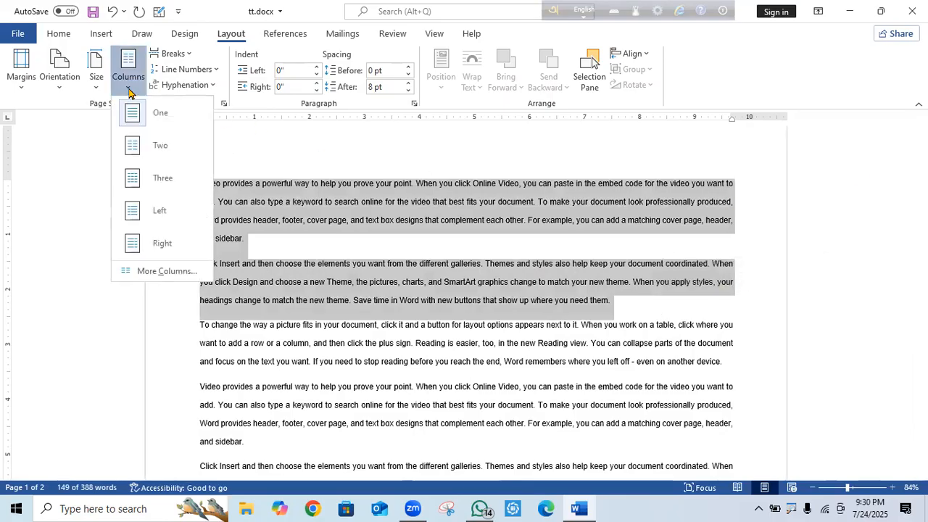
left_click(153, 147)
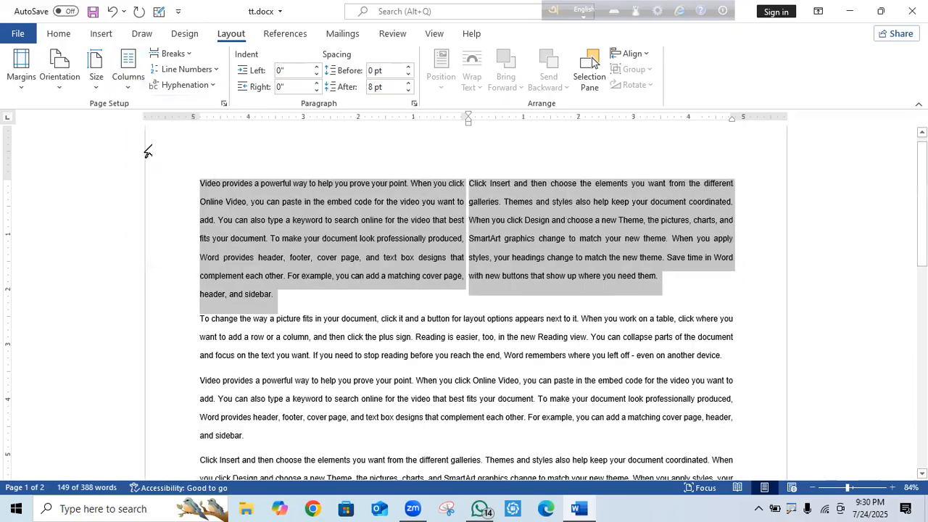
Reselect the first paragraph's column text and open the More Columns dialog.
left_click(807, 264)
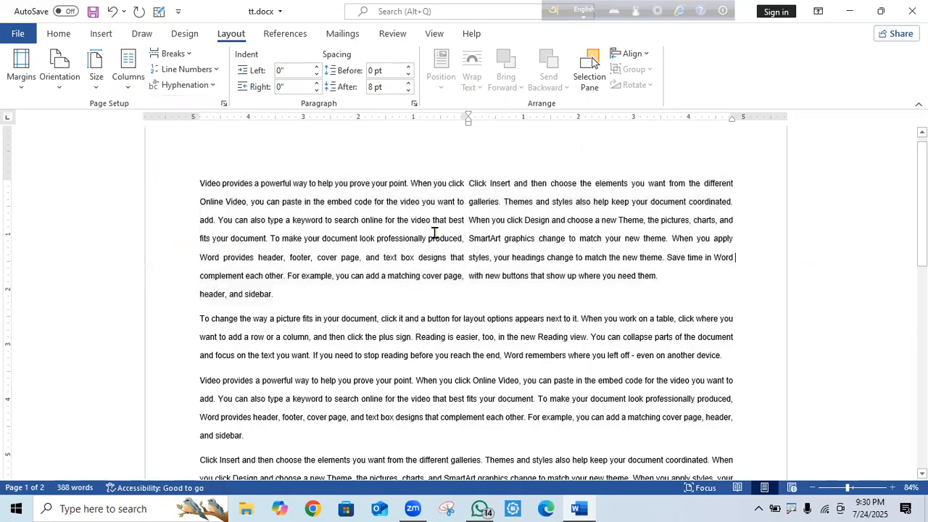
left_click(186, 190)
left_click(213, 197)
left_click_drag(196, 182, 275, 296)
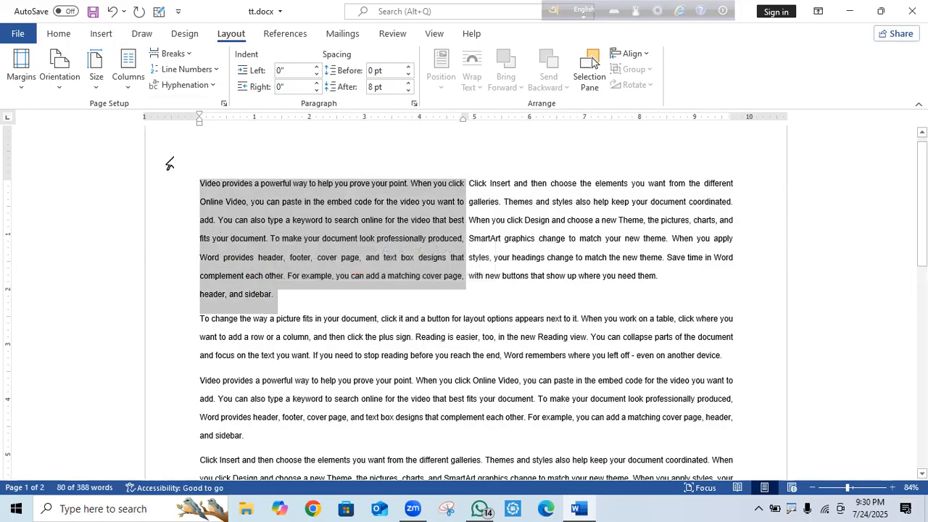
left_click(131, 89)
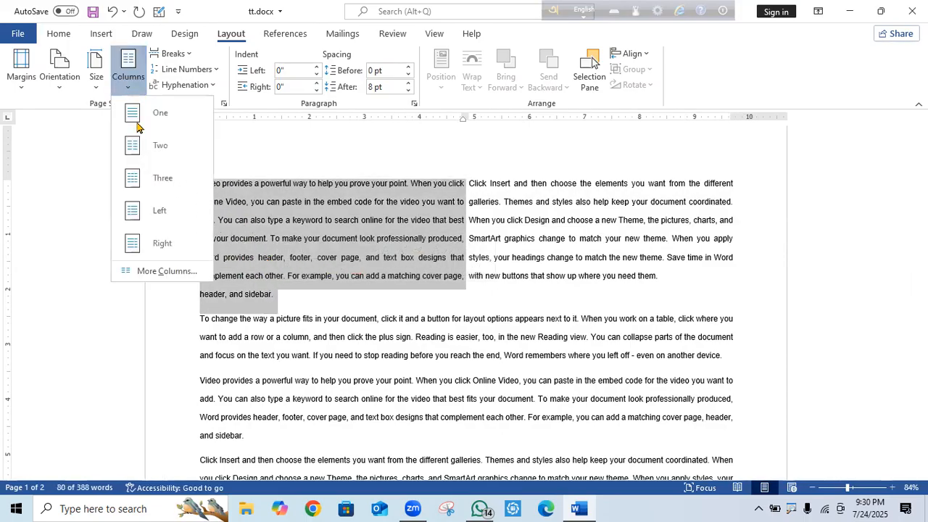
left_click(171, 271)
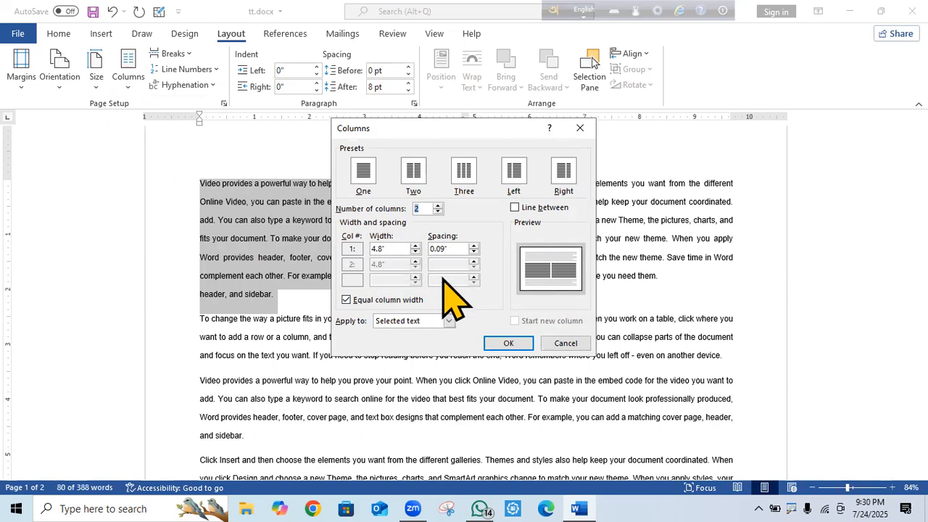
Set the column width to 4.5" and spacing to 0.69", then apply.
left_click(416, 252)
left_click(416, 252)
left_click(417, 251)
left_click(507, 343)
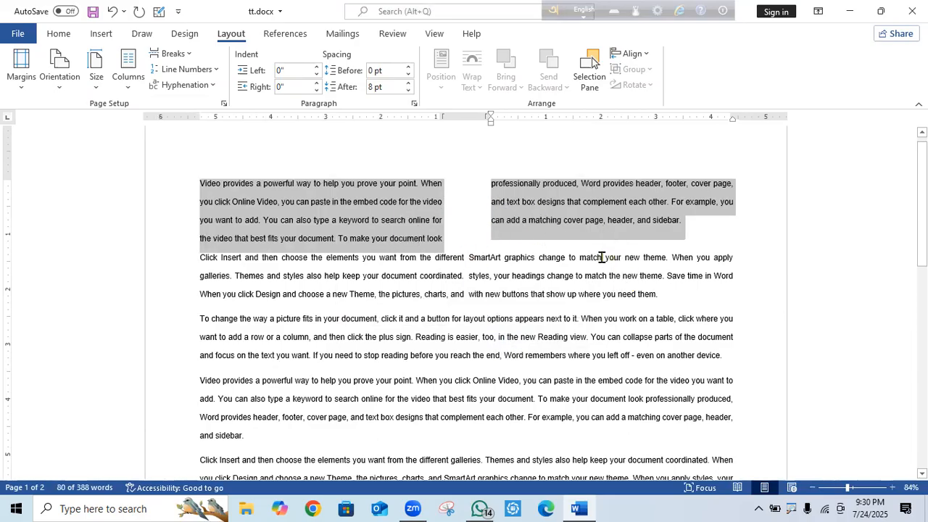
Select both paragraphs and undo the column spacing change.
left_click(646, 282)
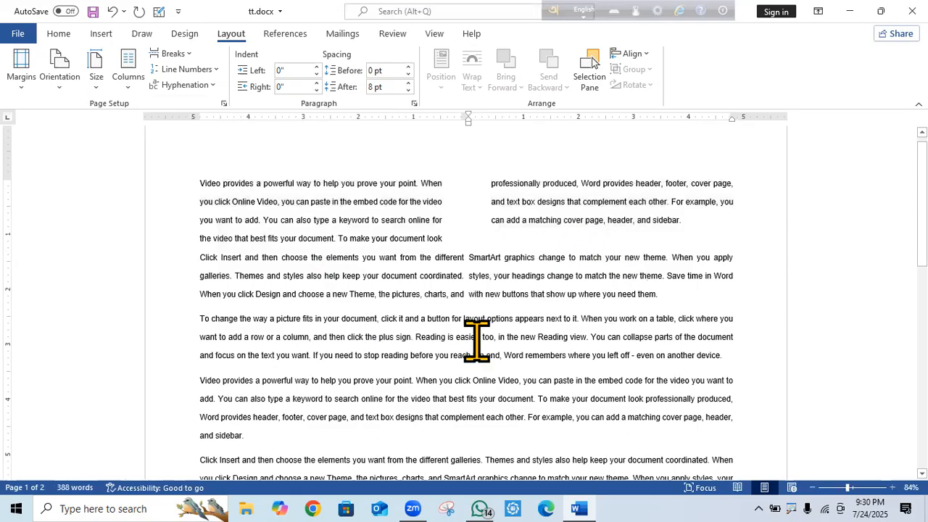
left_click(451, 277)
left_click_drag(656, 237, 202, 186)
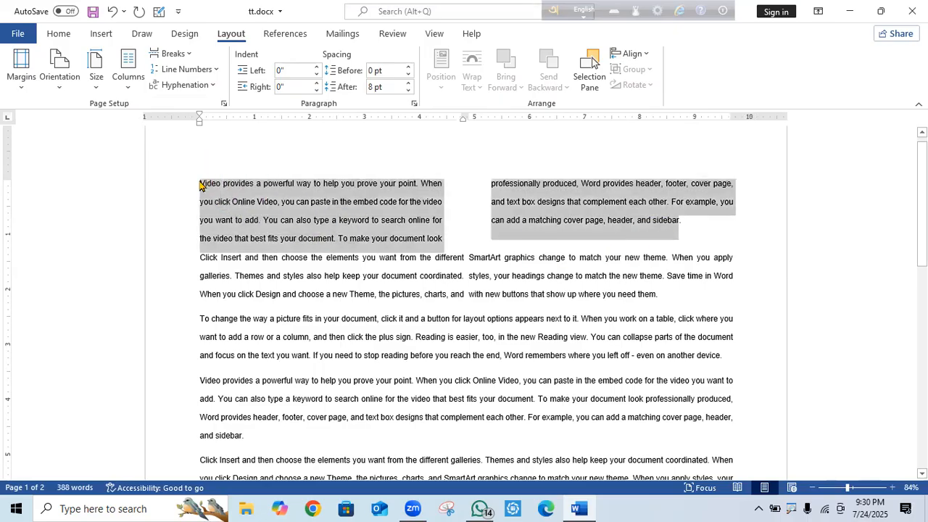
left_click(112, 11)
Undo the two-column layout and try Three columns on the first two paragraphs.
left_click(113, 11)
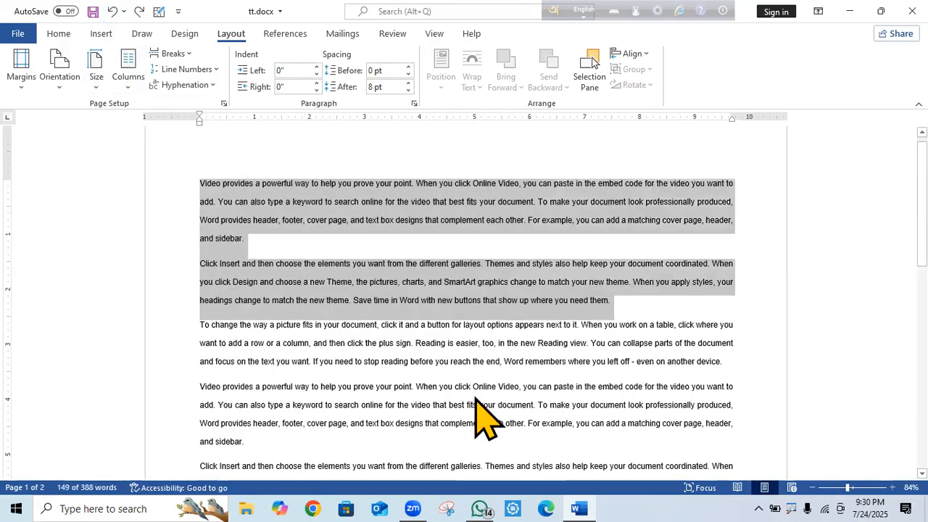
left_click_drag(628, 296, 197, 187)
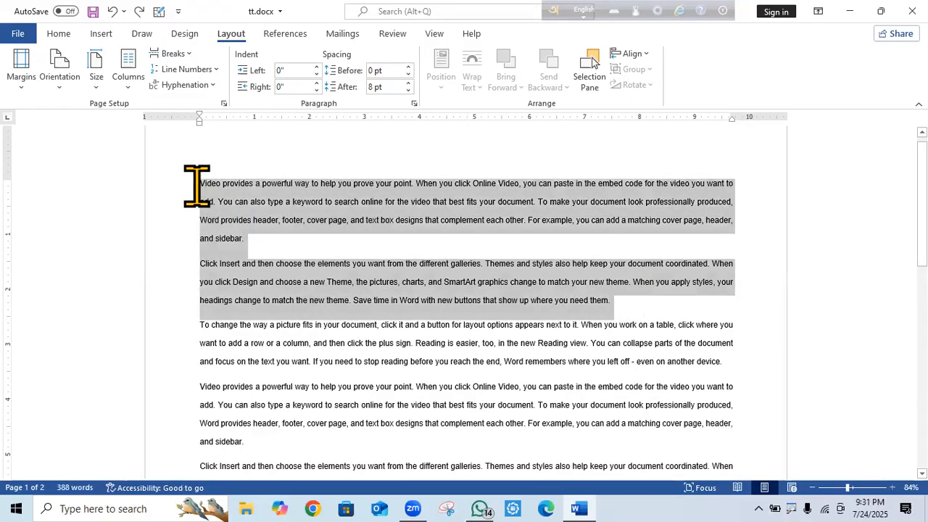
left_click(128, 89)
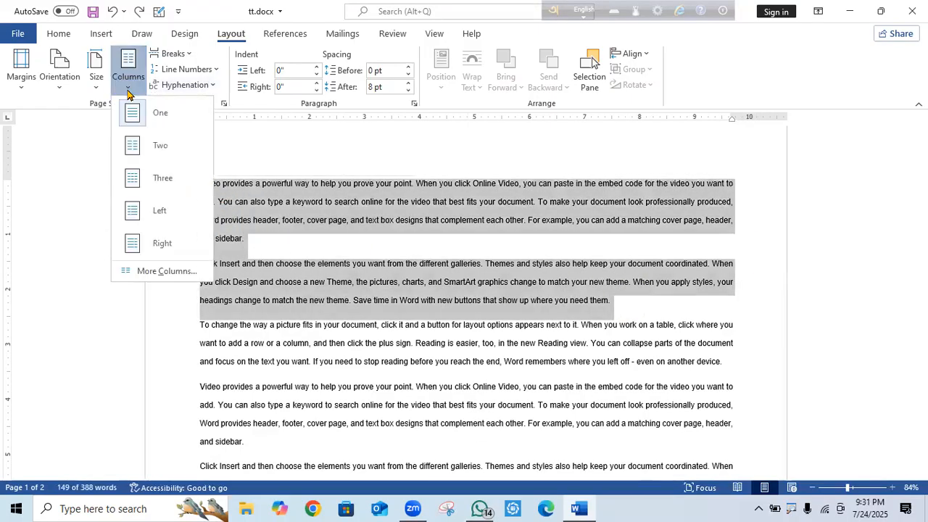
left_click(164, 185)
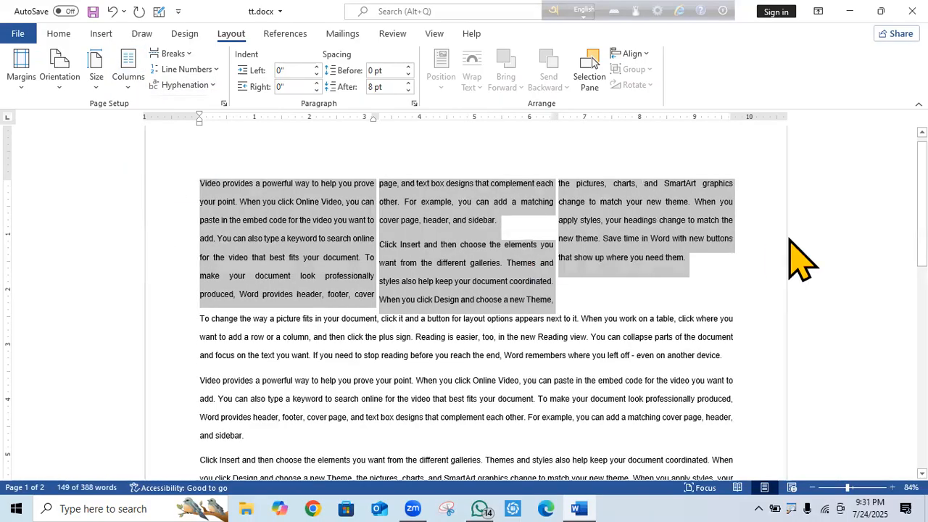
Try the Left and then the Right column presets on the selected paragraphs.
left_click(96, 84)
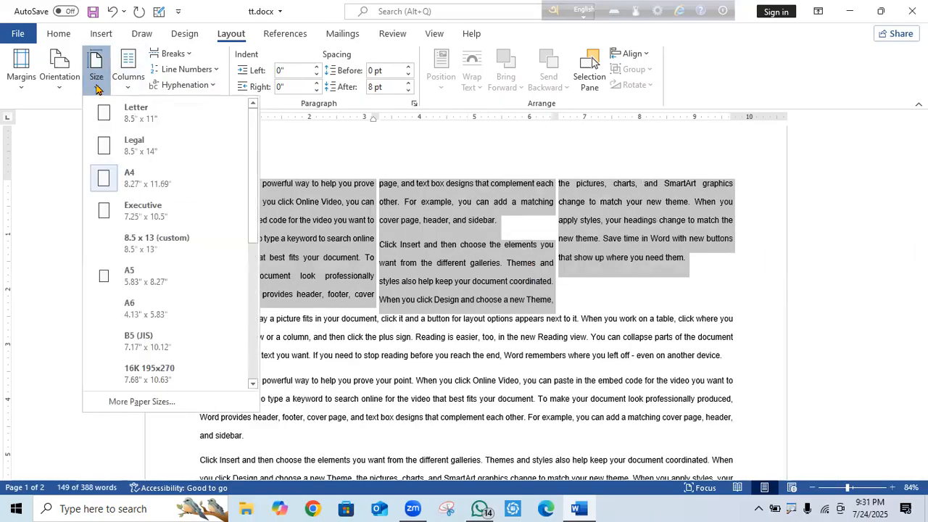
left_click(128, 87)
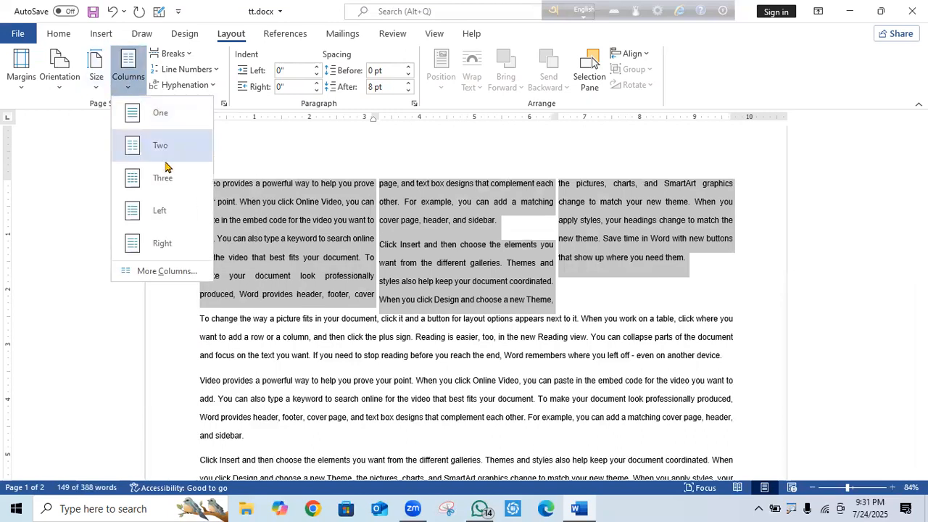
left_click(173, 219)
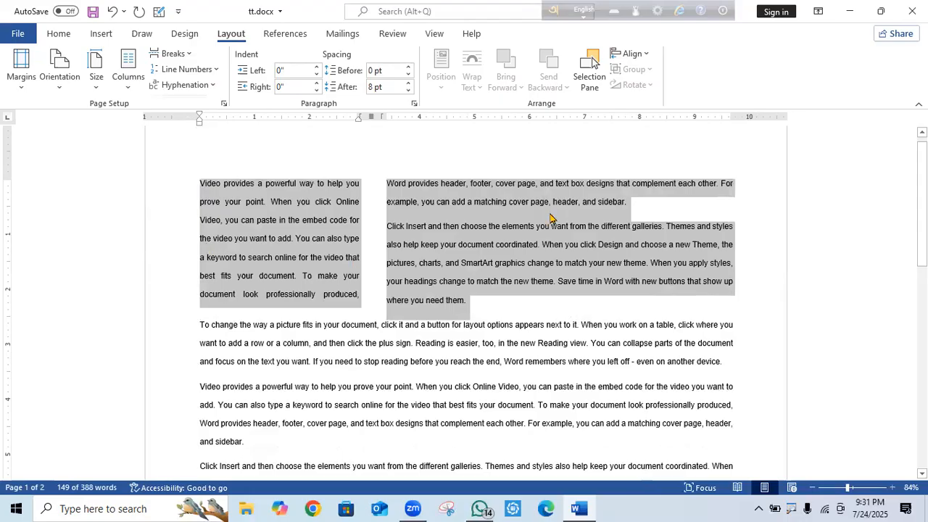
left_click(128, 87)
left_click(161, 245)
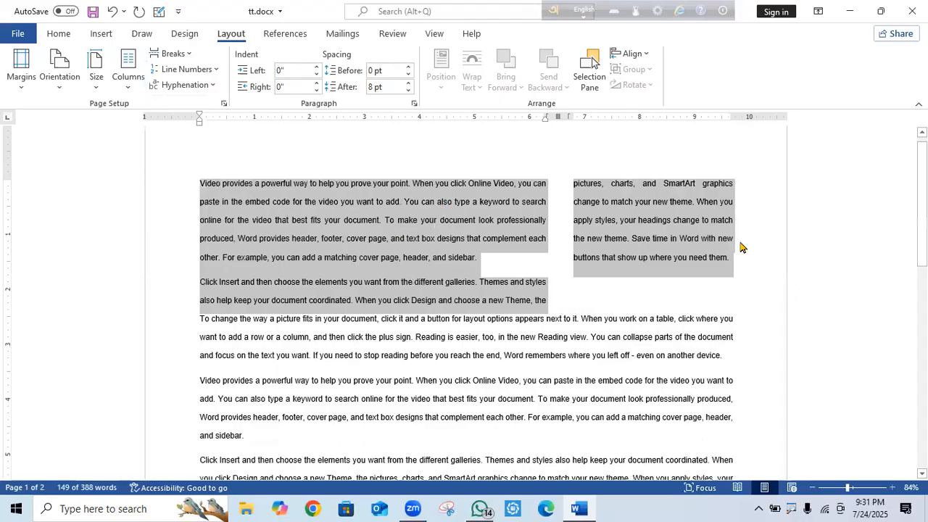
Inspect the column text, then undo back to a single column.
left_click(611, 297)
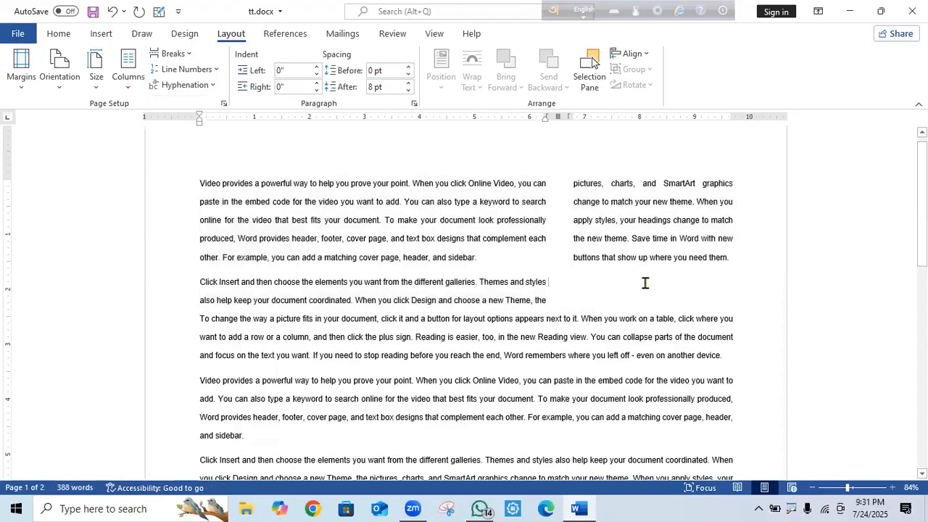
left_click_drag(572, 295, 193, 174)
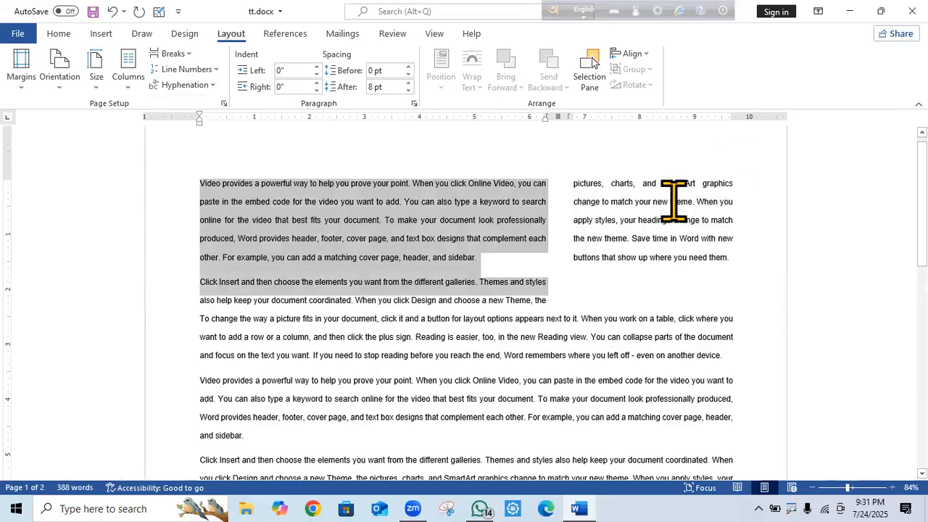
left_click(785, 237)
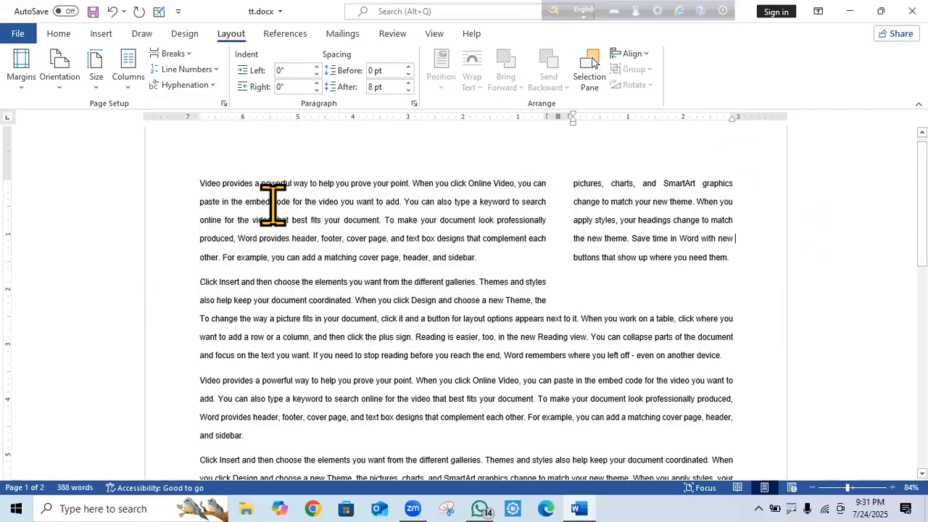
left_click_drag(578, 298, 112, 197)
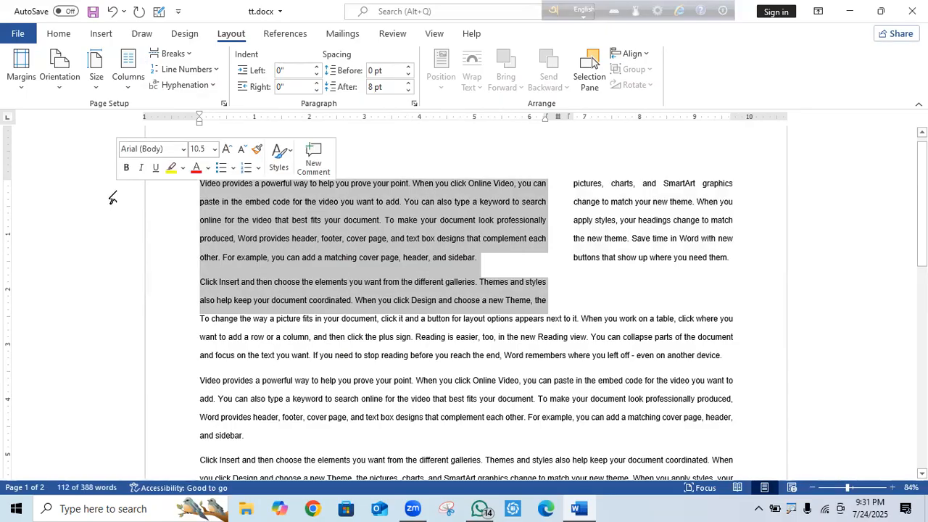
left_click_drag(202, 187, 615, 253)
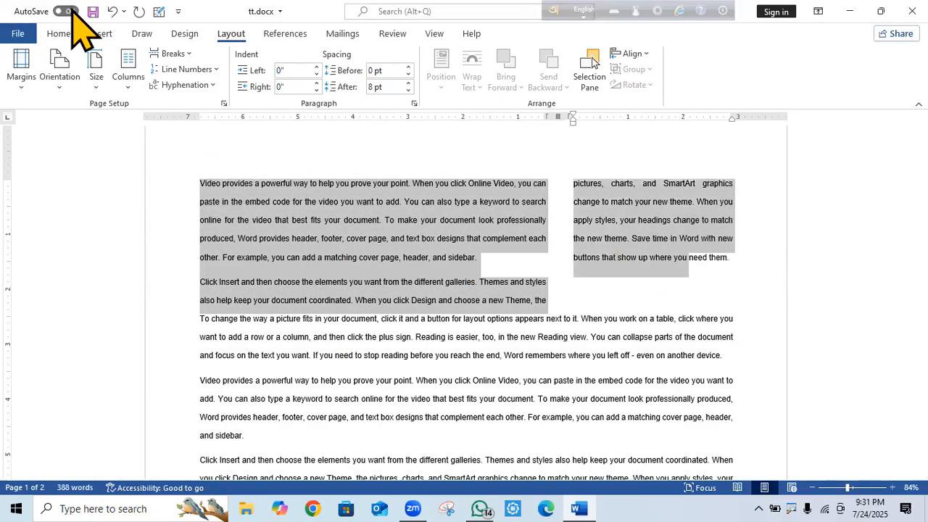
left_click(114, 13)
left_click(113, 13)
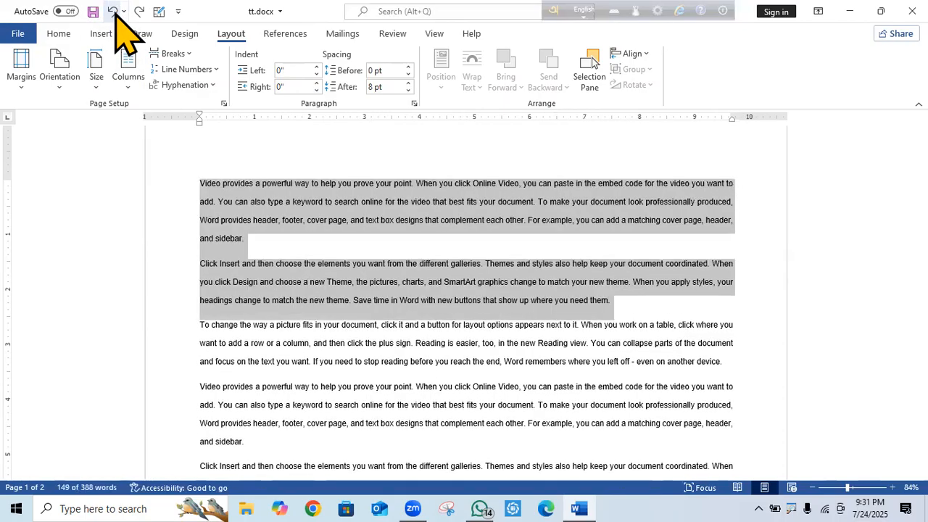
Select the whole document with Ctrl+A and lay it out in Two columns.
left_click(128, 83)
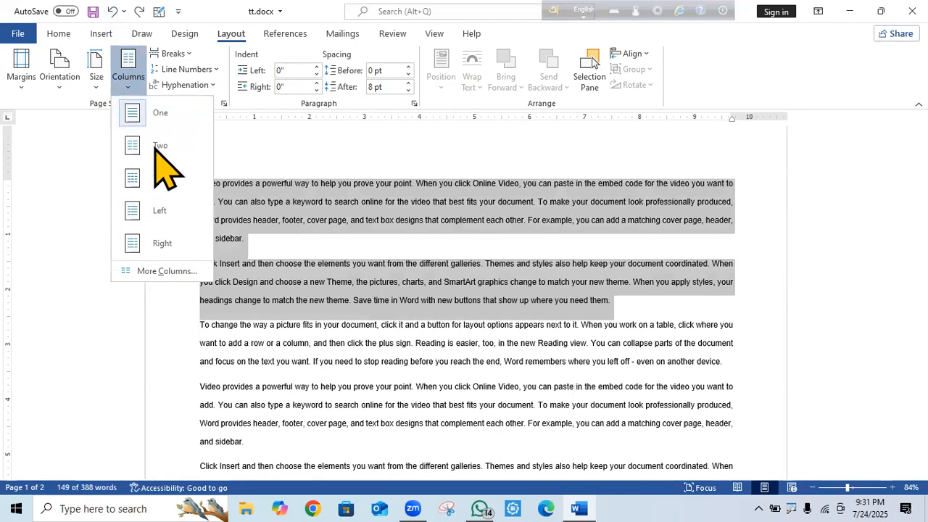
left_click(435, 158)
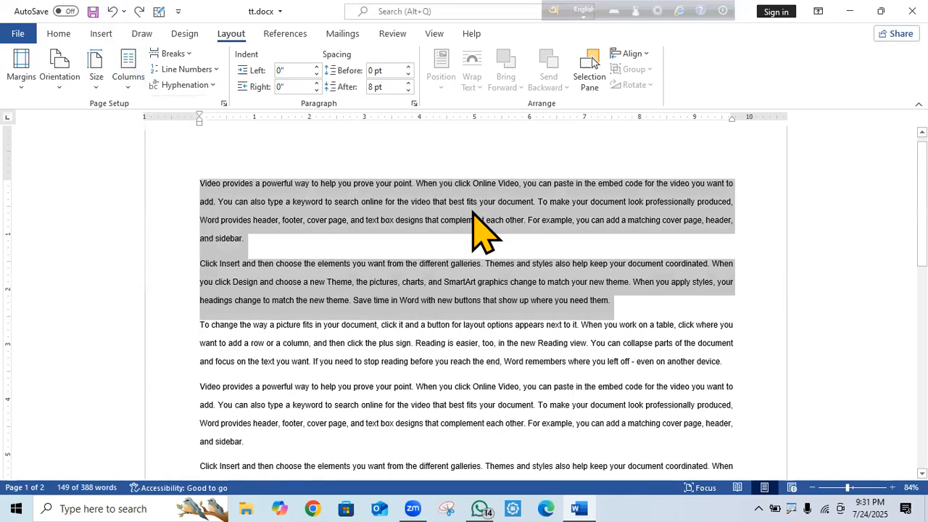
key("ctrl+a")
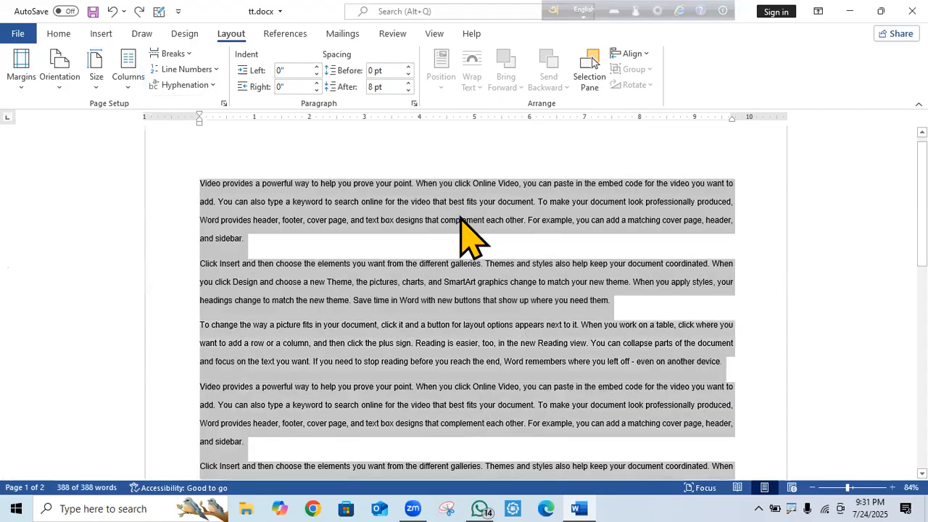
left_click(129, 91)
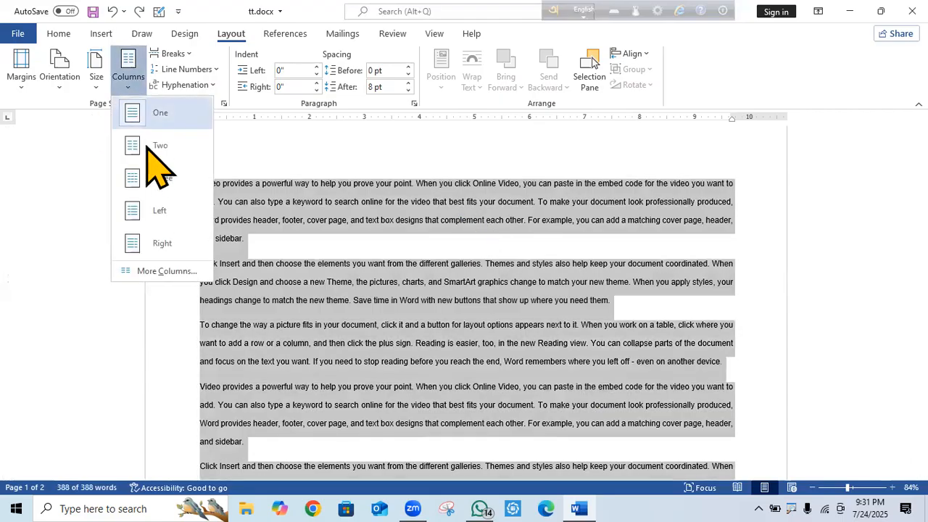
left_click(160, 146)
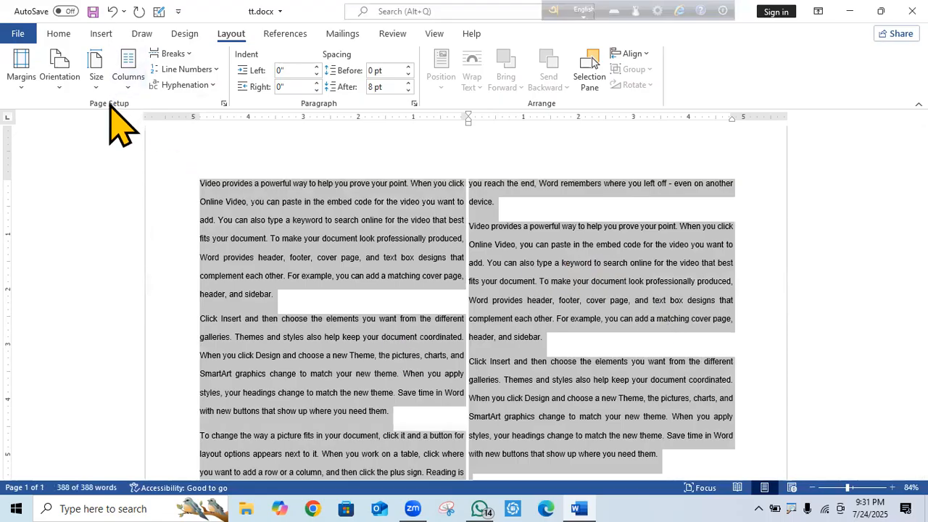
In More Columns, narrow the two columns to widen the gap, then apply.
left_click(131, 88)
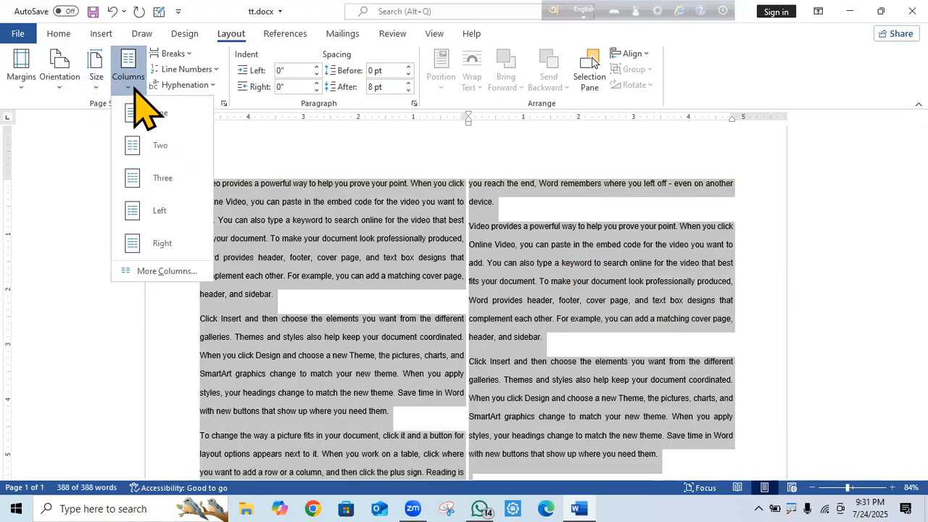
left_click(190, 276)
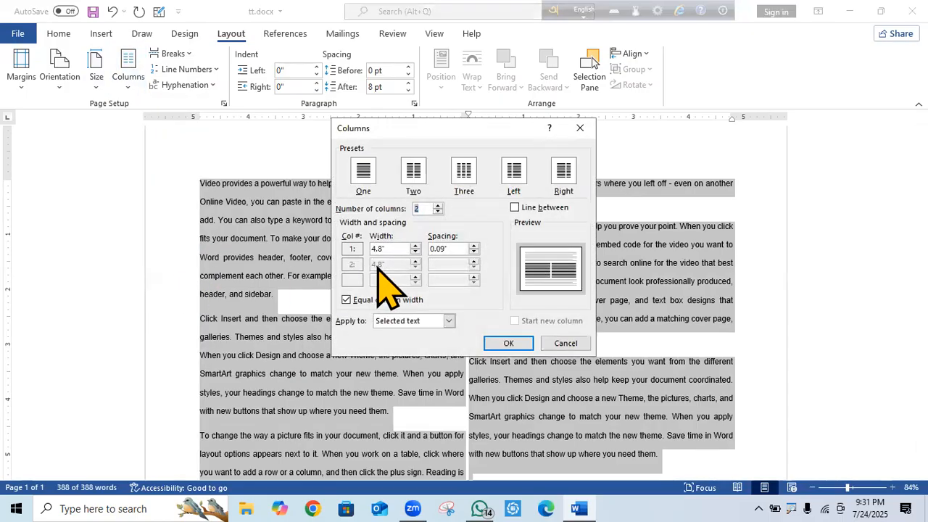
left_click(415, 252)
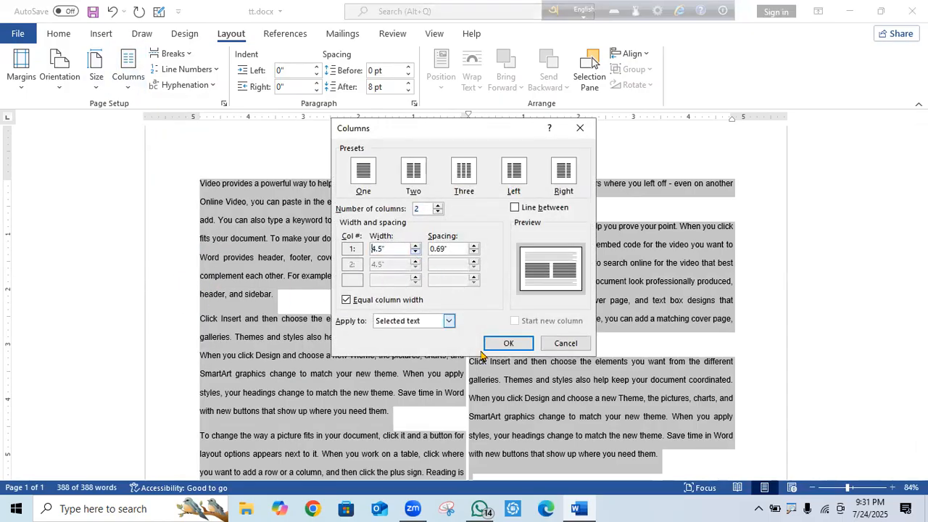
left_click(508, 343)
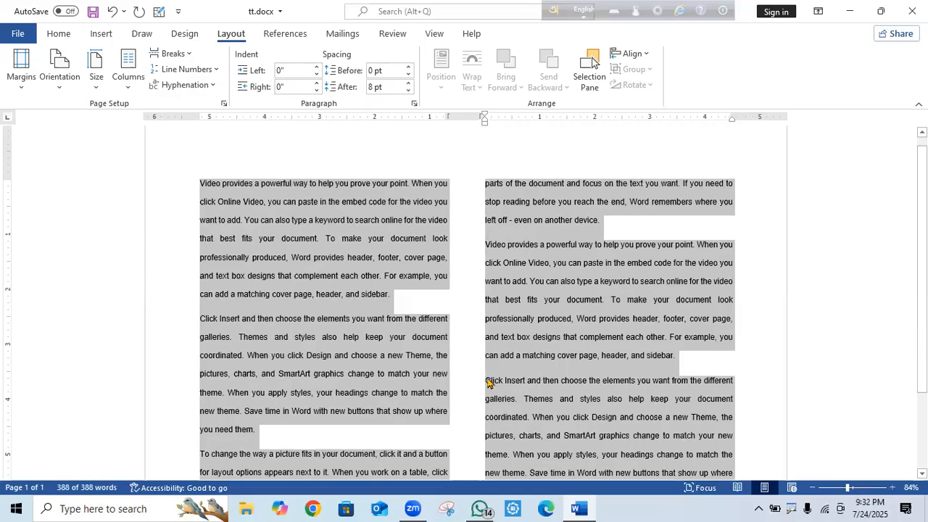
Select all the sample text and reflow it into Three columns.
left_click(870, 254)
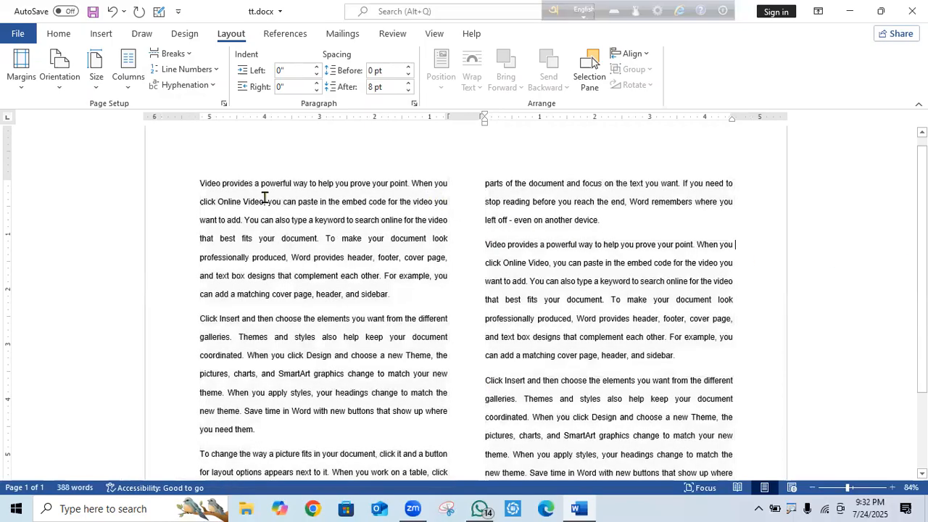
left_click_drag(193, 193, 767, 507)
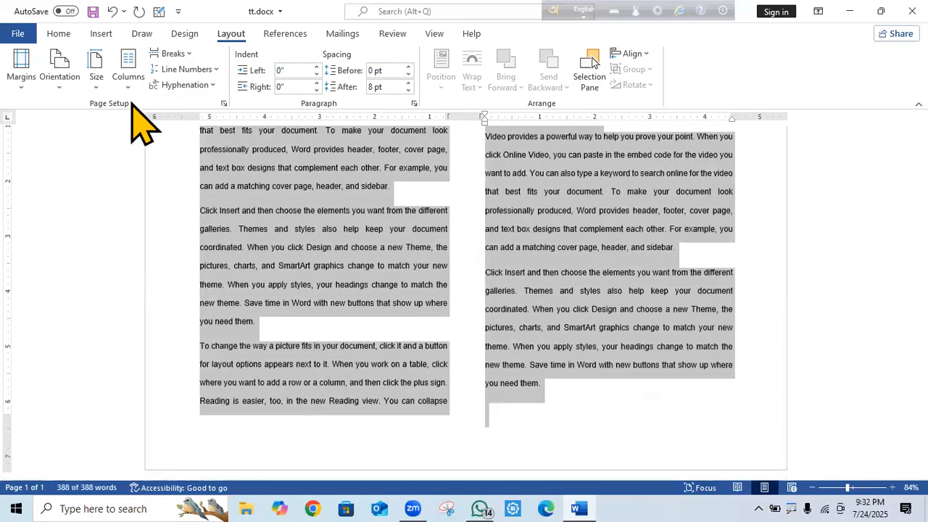
left_click(127, 69)
left_click(163, 190)
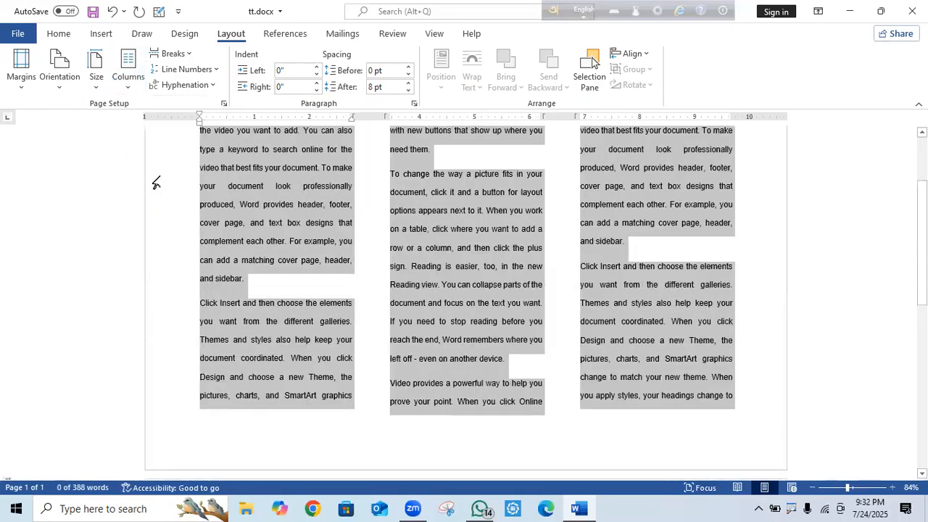
left_click(129, 81)
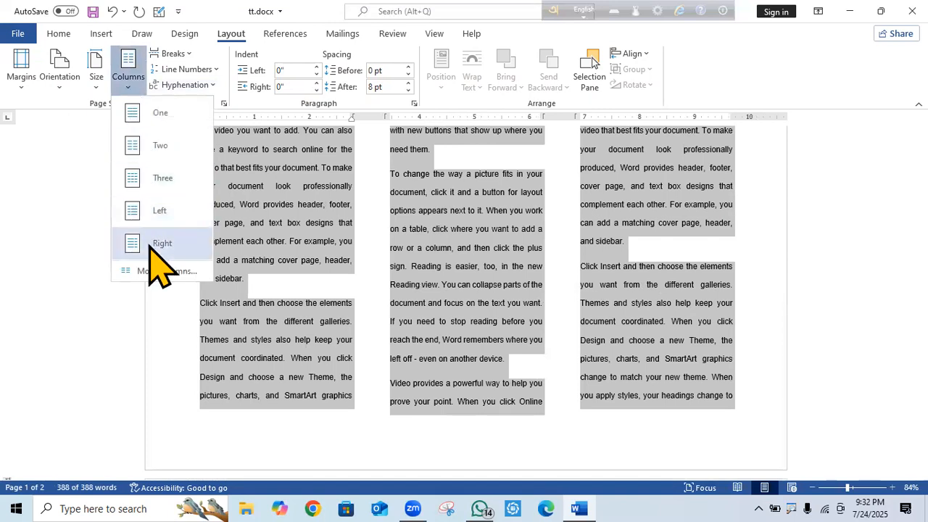
left_click(747, 258)
left_click_drag(922, 285, 923, 244)
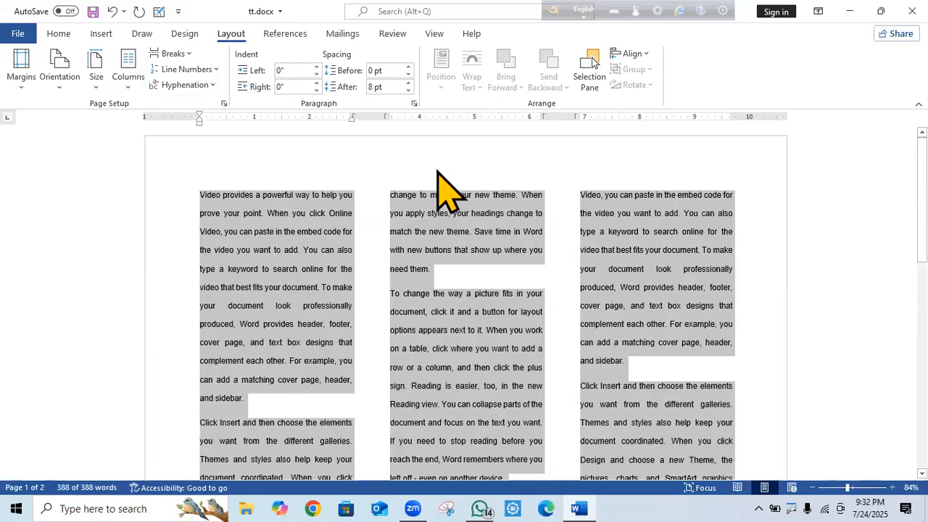
left_click(126, 81)
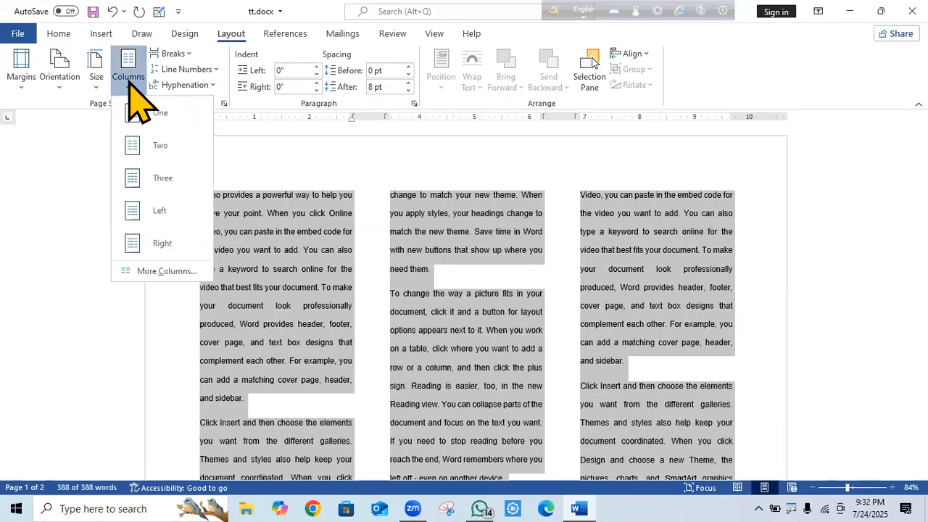
Open the Columns dialog from More Columns and position it beside the text.
left_click(171, 276)
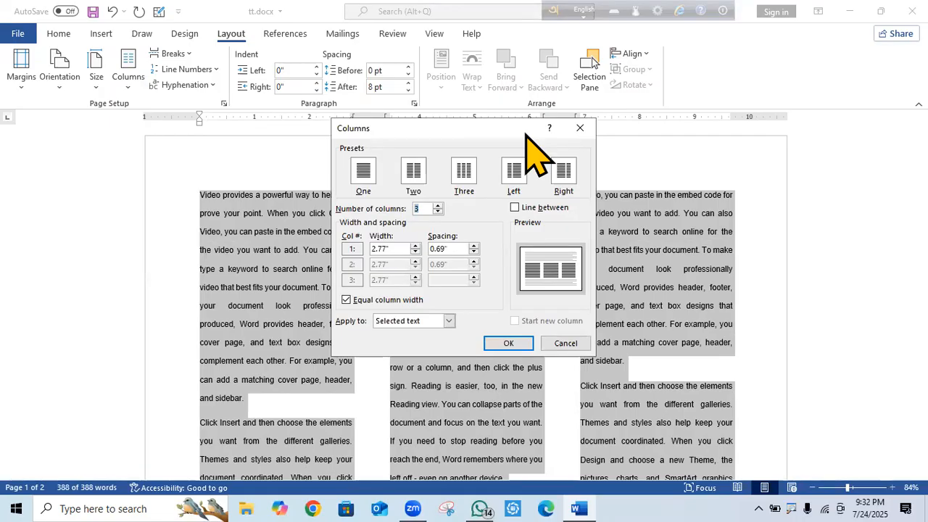
left_click_drag(527, 135, 605, 92)
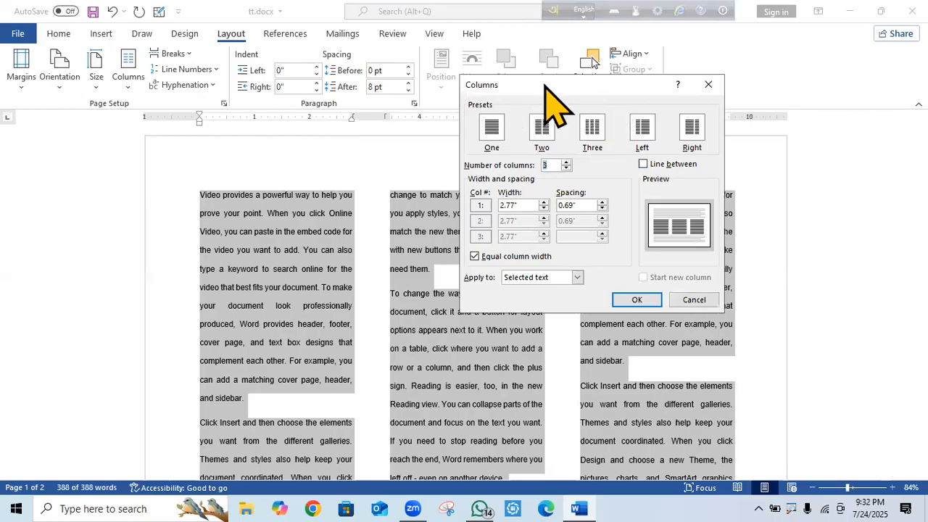
left_click_drag(548, 91, 562, 95)
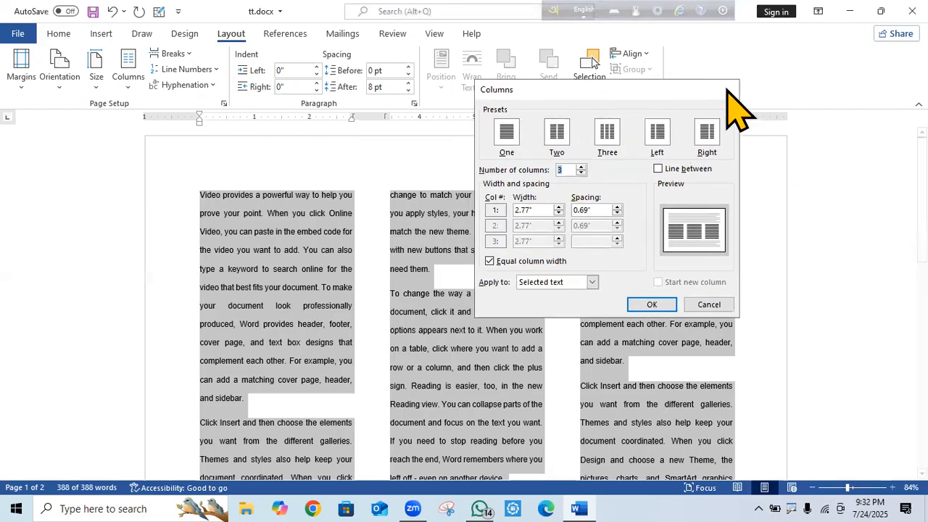
left_click(723, 86)
left_click(132, 93)
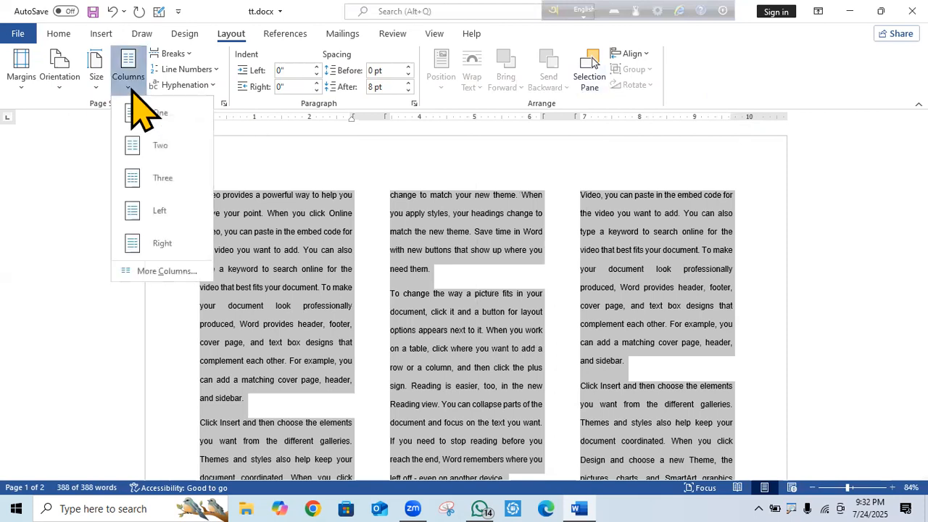
left_click(161, 272)
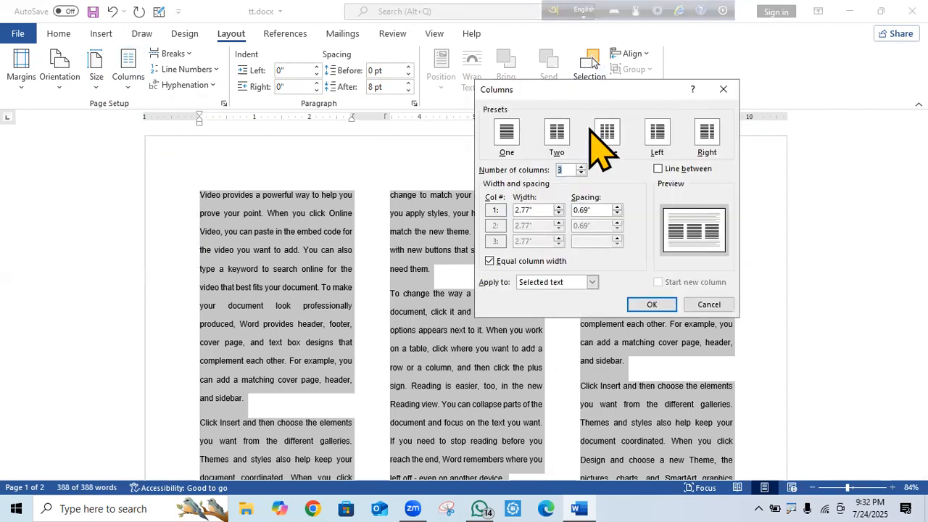
left_click_drag(622, 93, 591, 61)
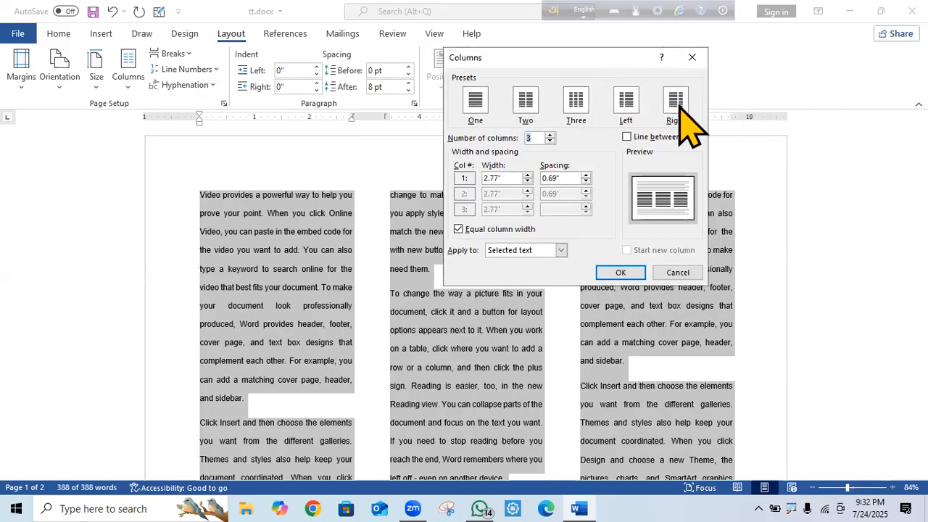
Set the number of columns to 5 and adjust the column width, trying 0.9" then 1.4".
left_click(551, 141)
left_click(551, 136)
left_click(551, 136)
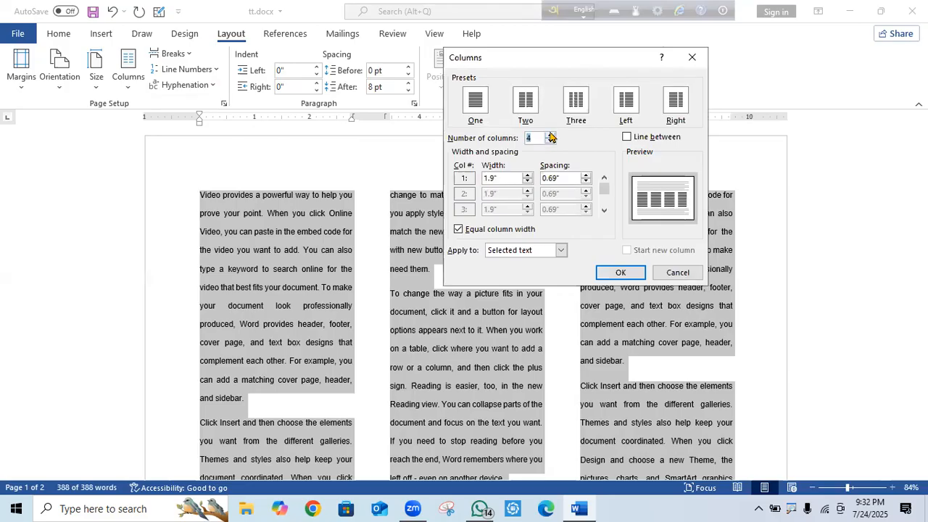
left_click(551, 135)
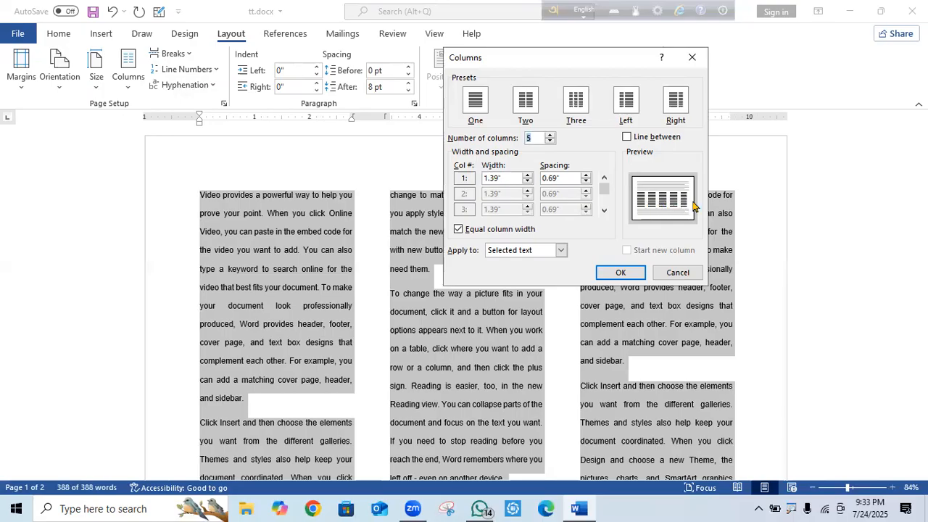
left_click(528, 181)
left_click(528, 181)
left_click(528, 181)
left_click(528, 181)
left_click(528, 181)
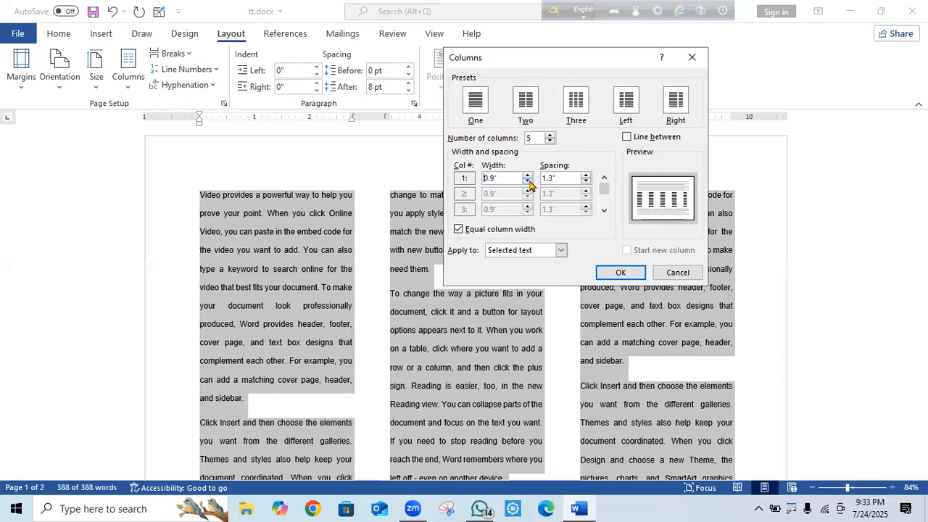
left_click(528, 177)
left_click(528, 176)
left_click(528, 177)
left_click(528, 177)
left_click(528, 176)
left_click(528, 176)
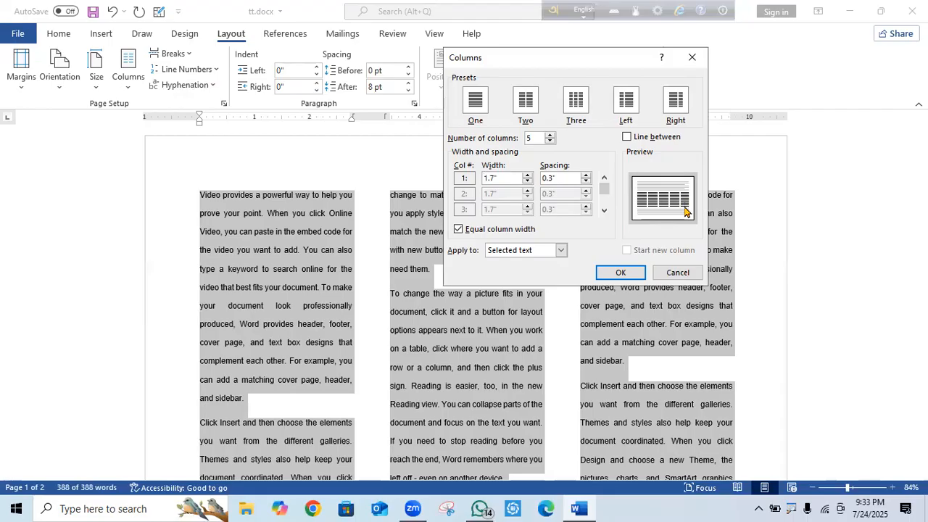
Set the column spacing to 0.2" and apply the five-column layout.
left_click(587, 181)
left_click(587, 182)
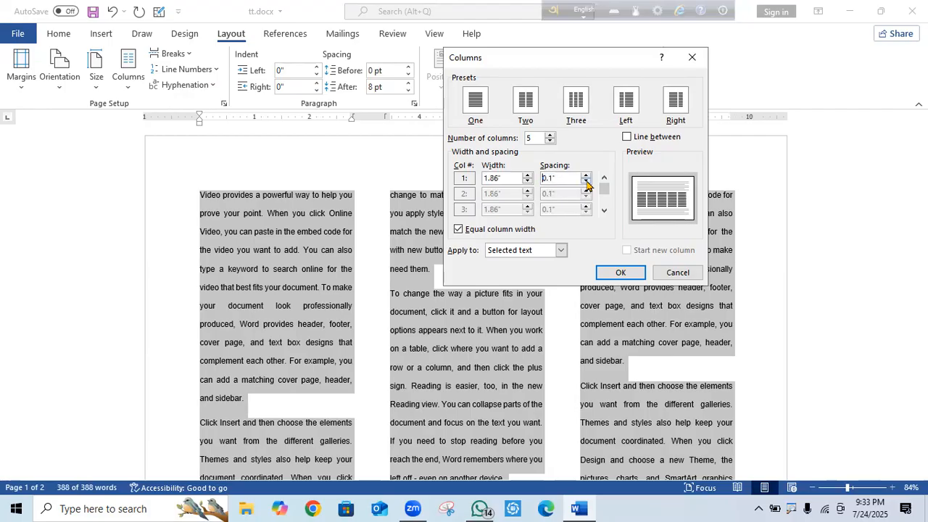
left_click(587, 182)
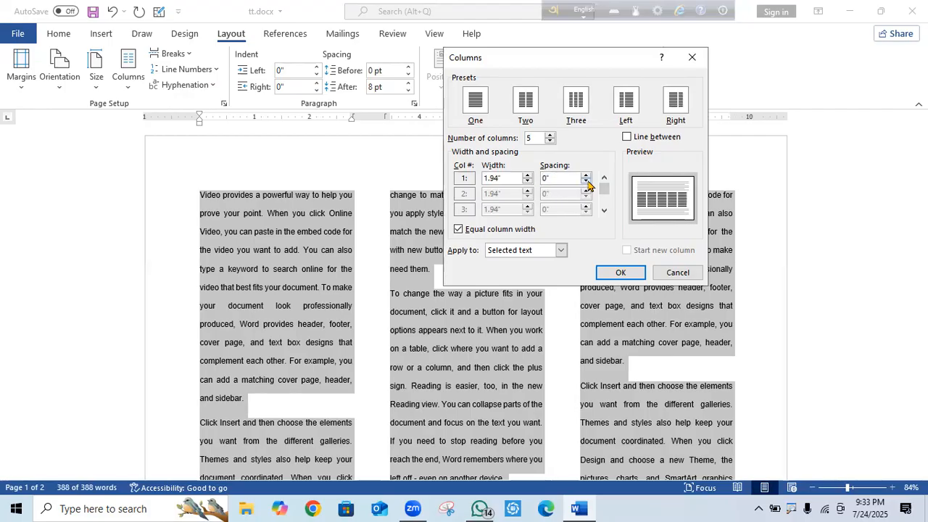
left_click(586, 177)
left_click(587, 177)
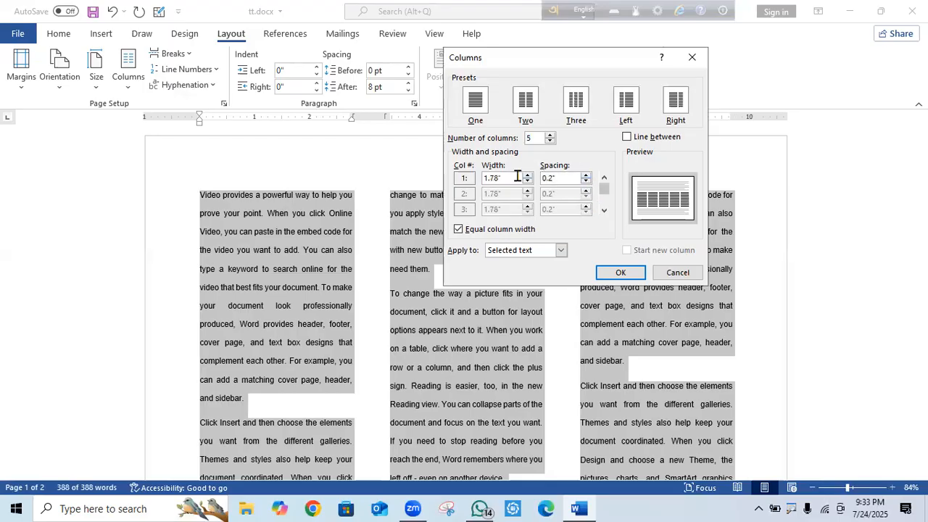
left_click(621, 273)
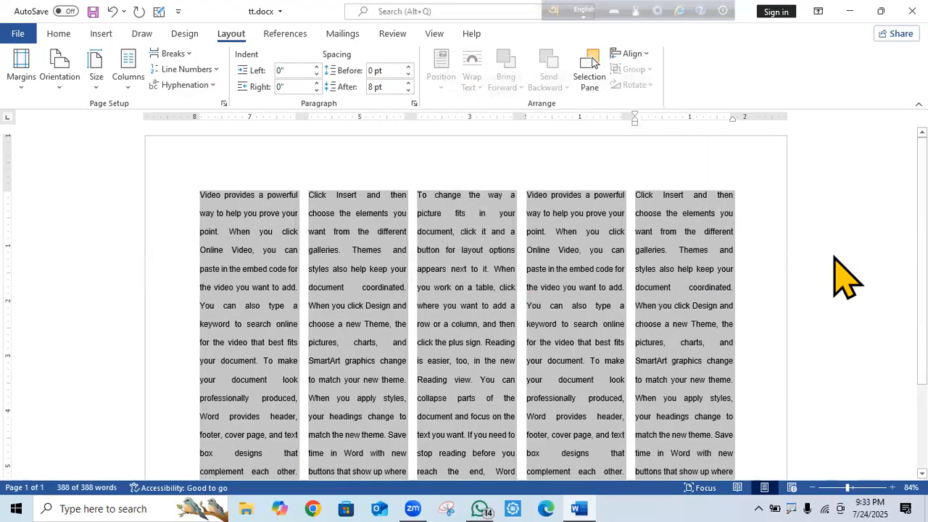
left_click(834, 258)
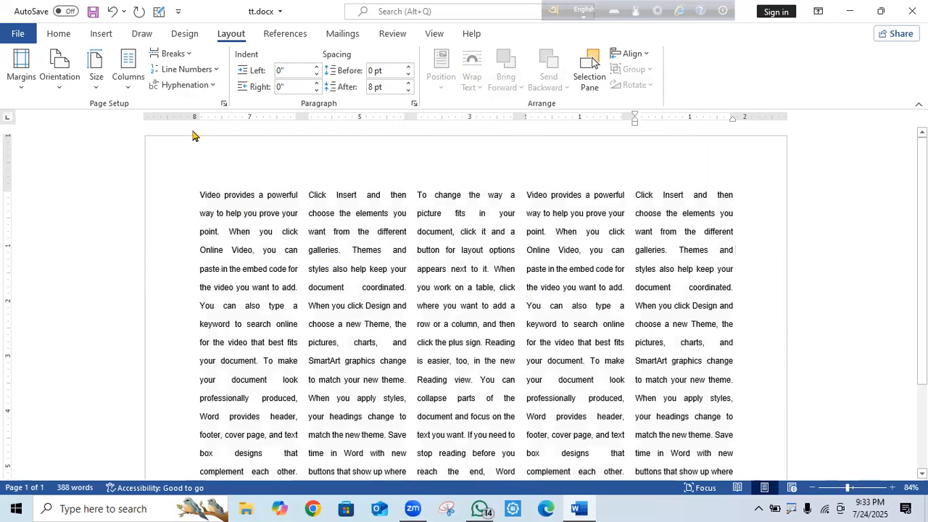
Set the five columns to 1.4-inch width with 0.67-inch spacing in More Columns.
left_click(128, 78)
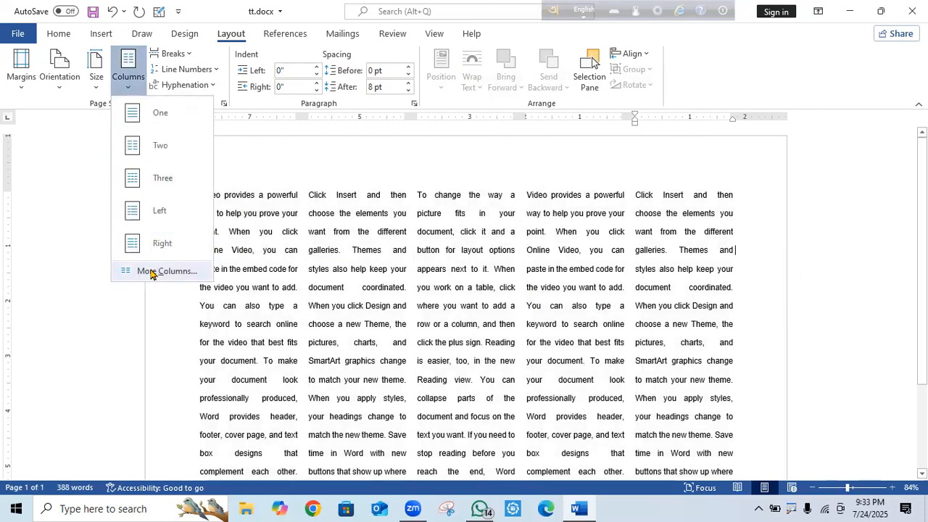
left_click(151, 273)
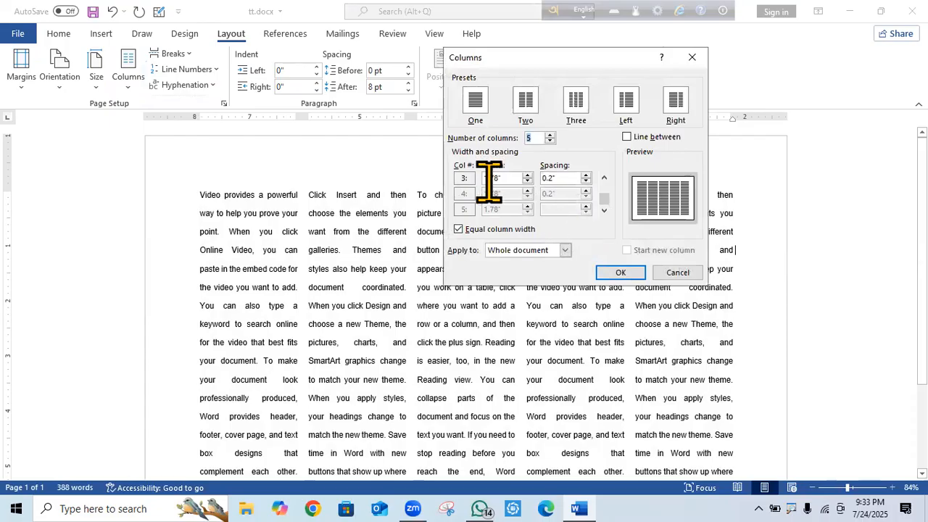
left_click(527, 176)
left_click(527, 177)
left_click(527, 179)
left_click(527, 178)
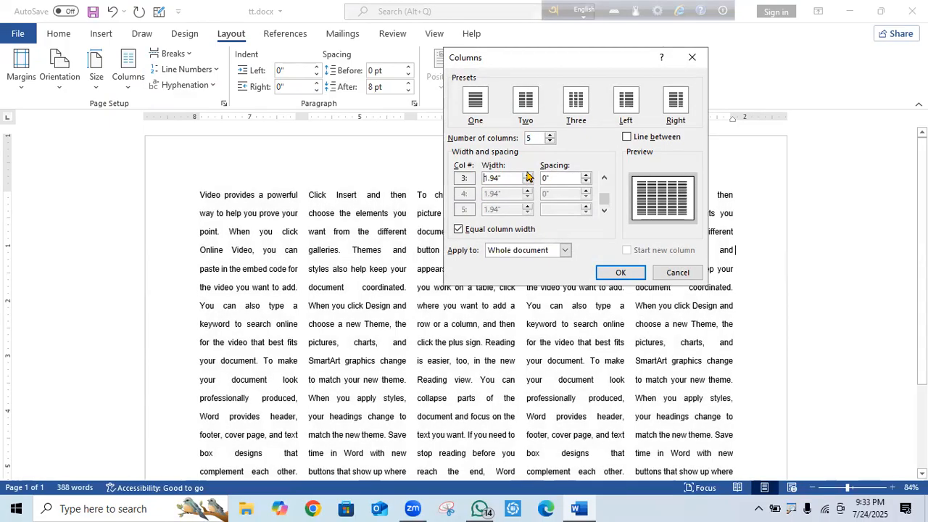
left_click(527, 177)
left_click(527, 178)
left_click(527, 182)
left_click(527, 182)
left_click(527, 182)
left_click(528, 182)
left_click(527, 182)
left_click(527, 182)
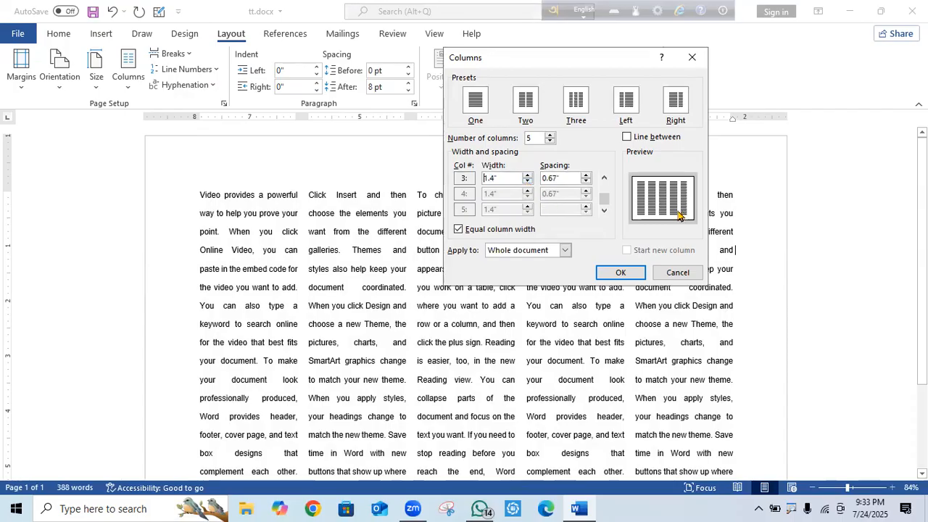
left_click(620, 272)
scroll(621, 315, "down", 5)
scroll(695, 340, "up", 1)
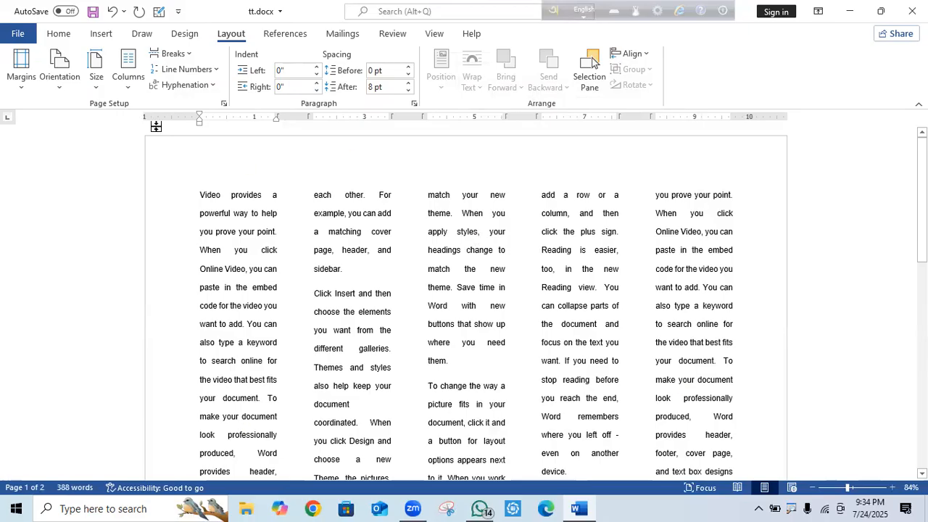
Turn on Line between to draw dividing lines between the five columns.
left_click(128, 90)
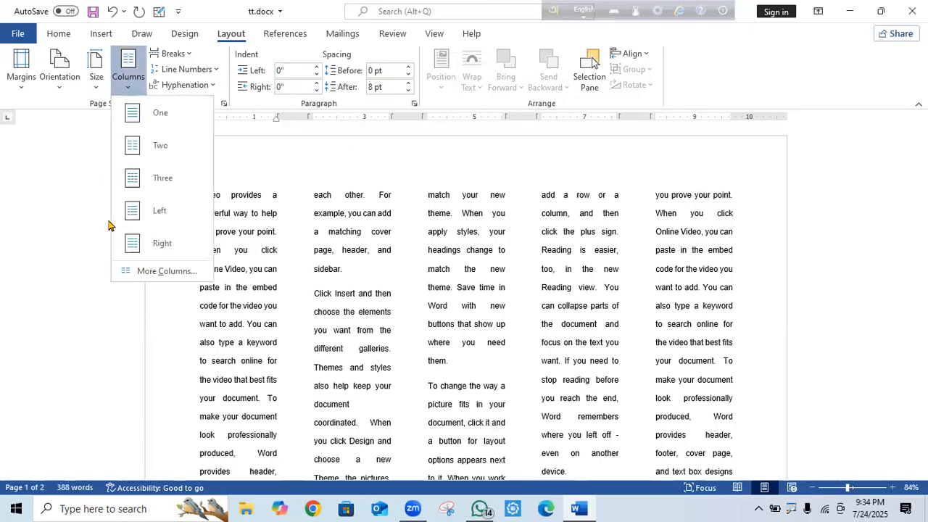
left_click(165, 272)
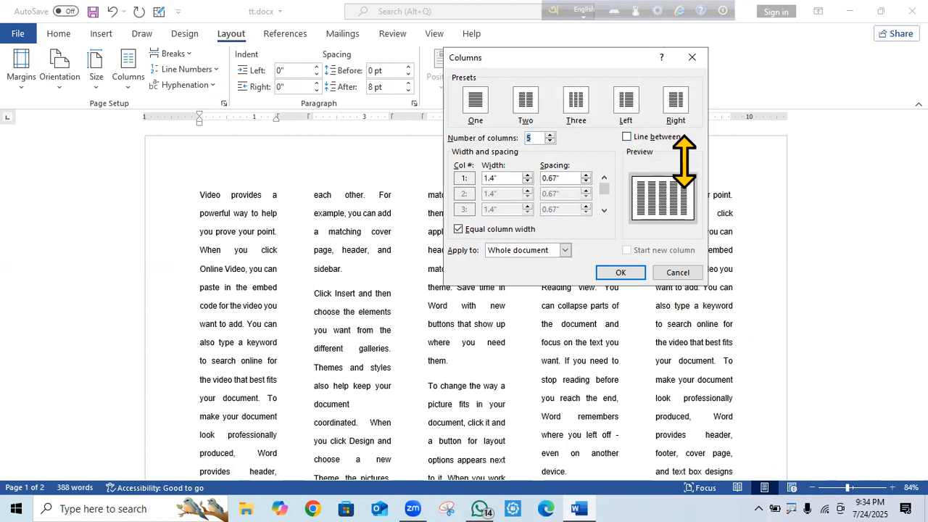
mouse_move(693, 132)
left_mouse_down()
mouse_move(637, 129)
mouse_move(701, 148)
left_mouse_up()
left_click(626, 138)
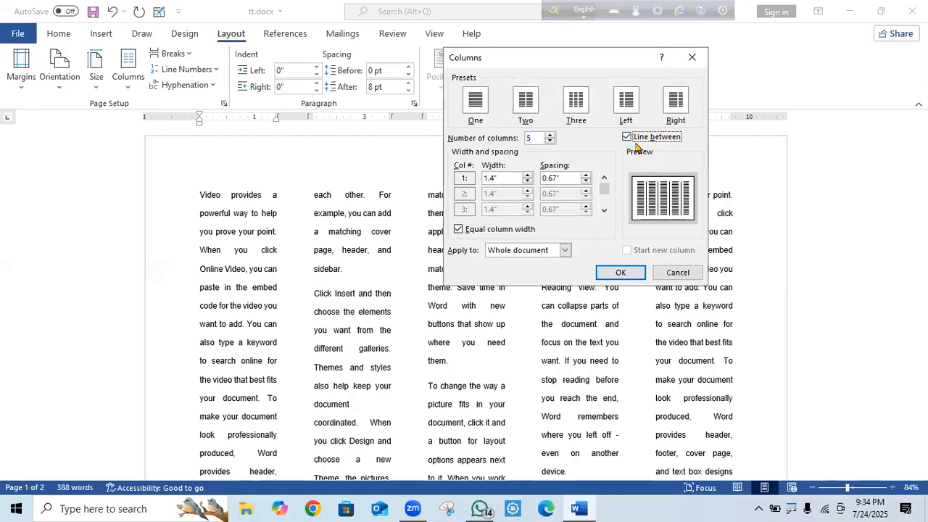
left_click(628, 275)
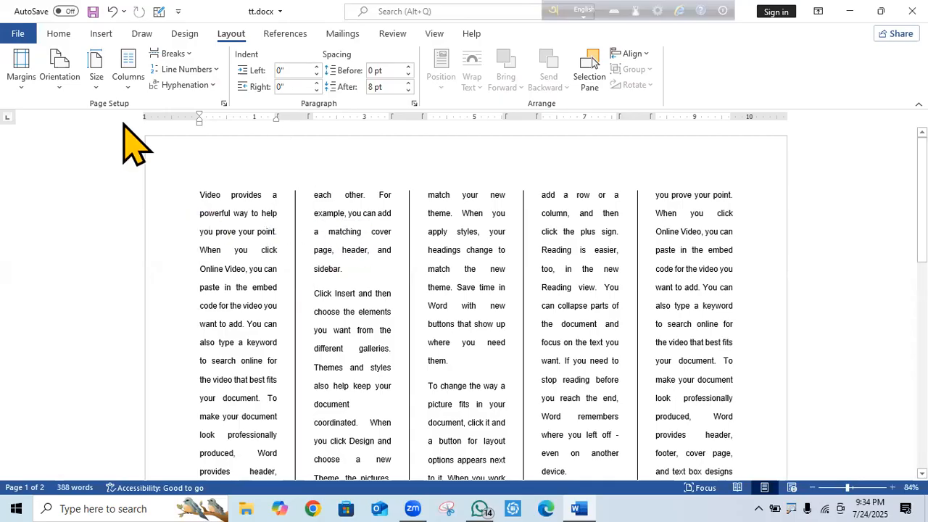
Widen the column spacing to 0.8 inches, narrowing columns to 1.3 inches.
left_click(127, 76)
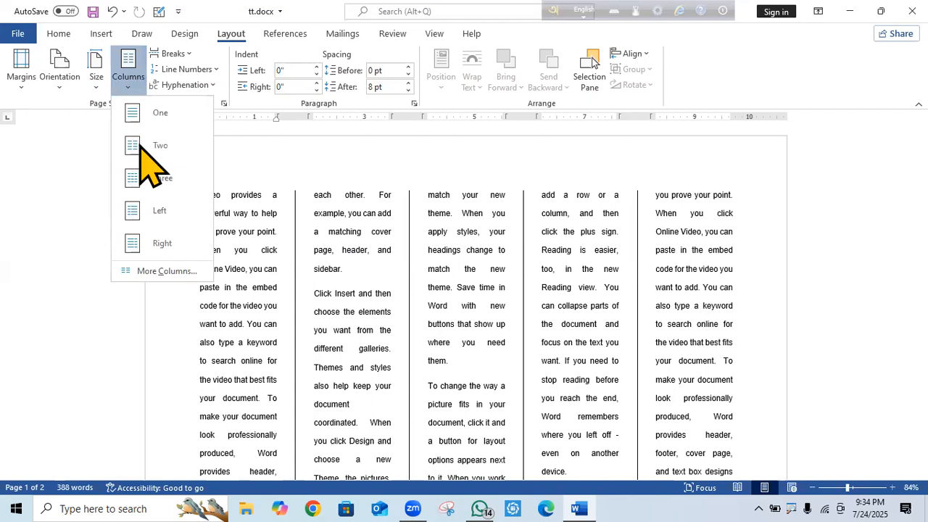
left_click(156, 276)
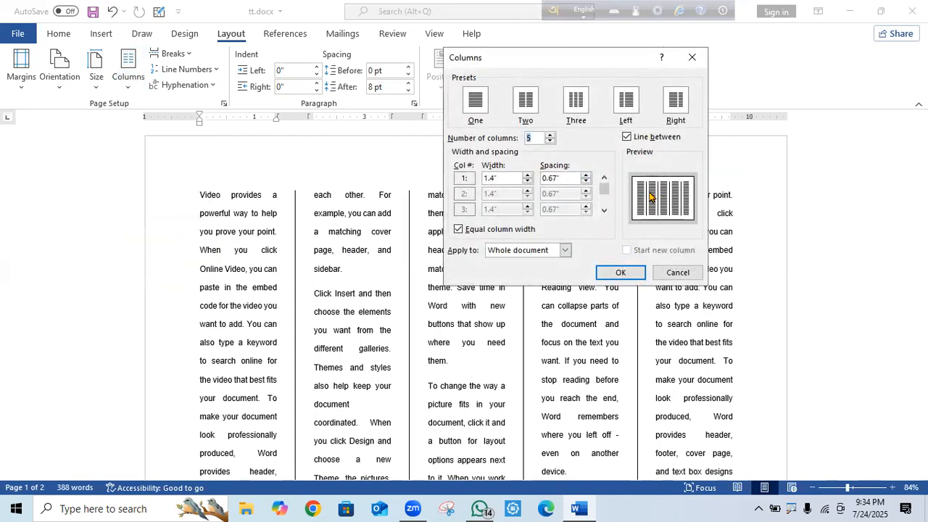
left_click(587, 174)
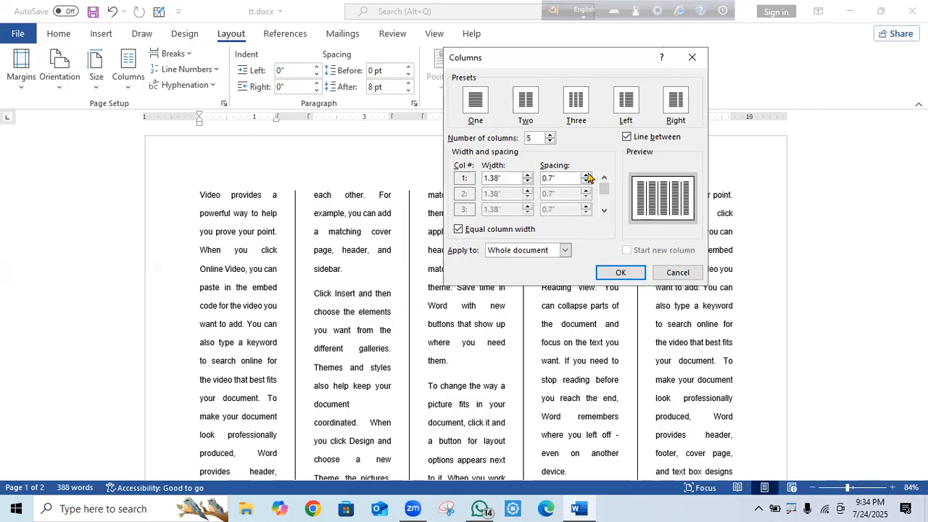
left_click(586, 176)
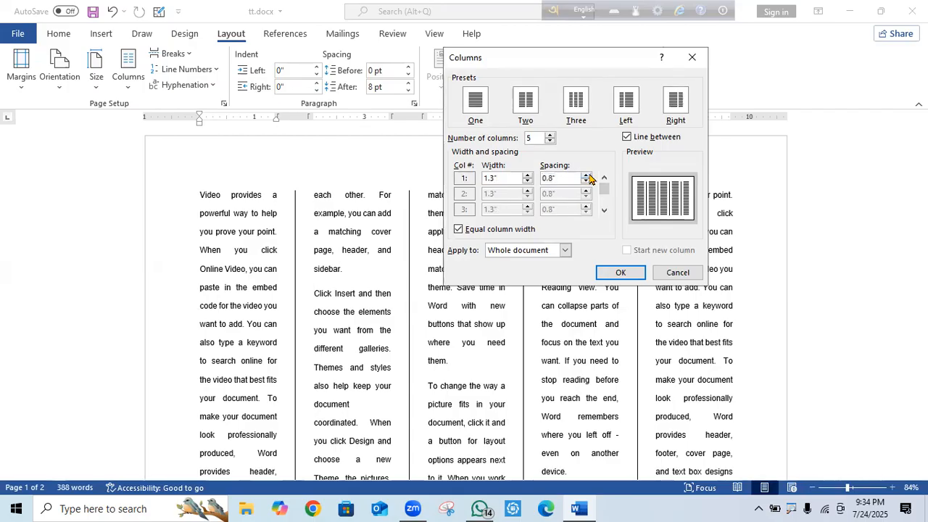
left_click(622, 273)
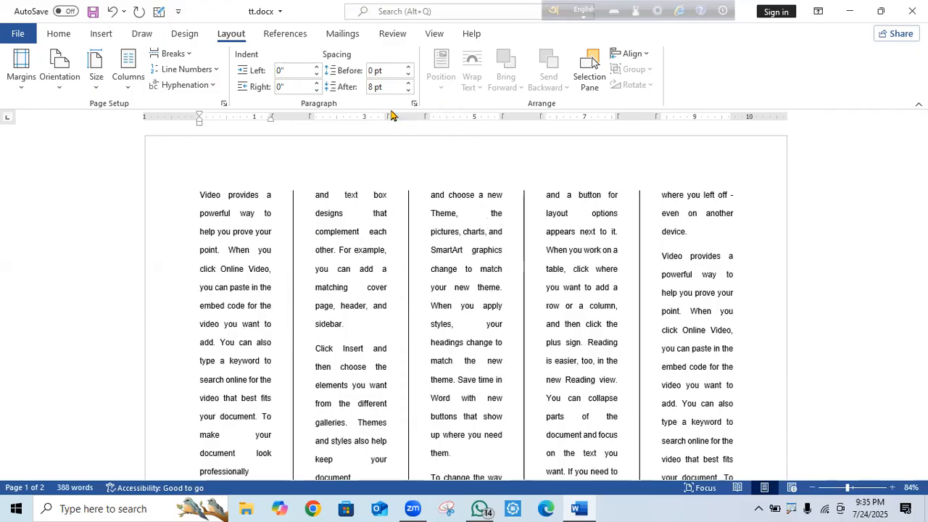
Reduce column spacing to 0.4 inches (1.62-inch width), then select all text.
left_click(128, 81)
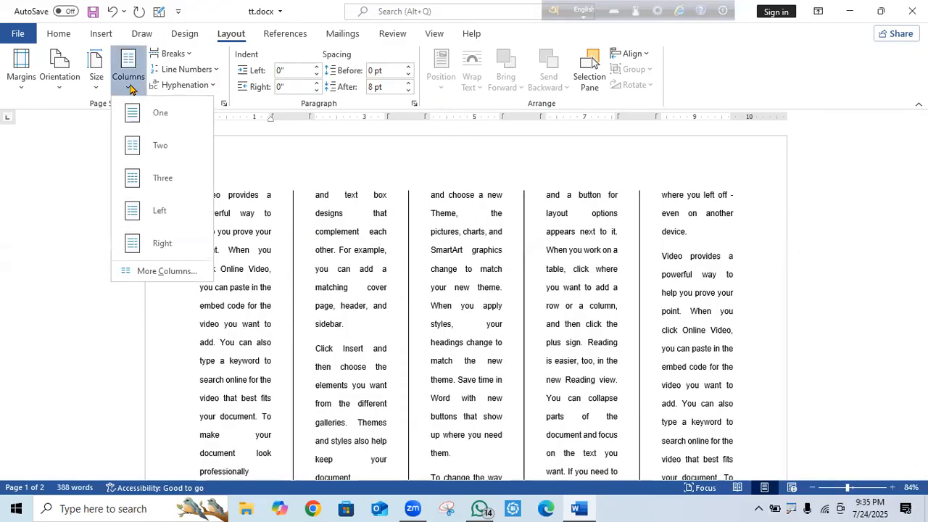
left_click(164, 271)
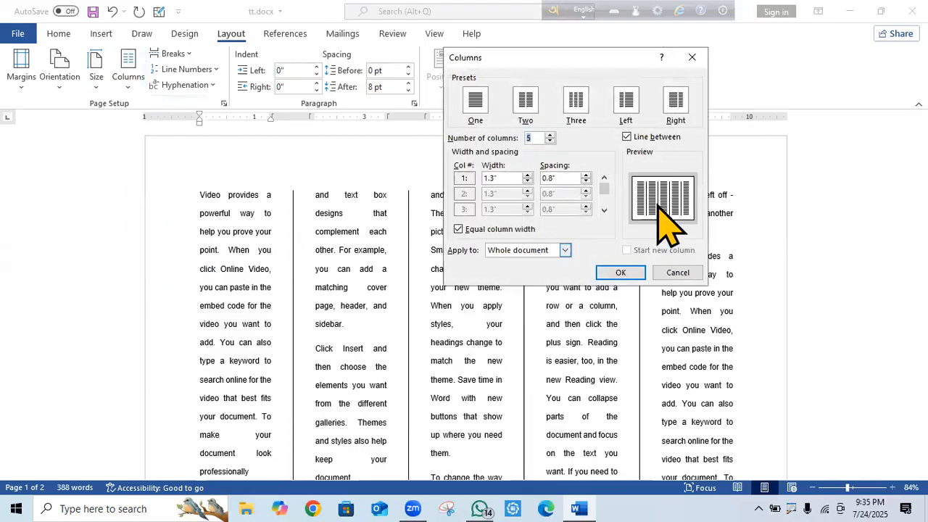
left_click(561, 179)
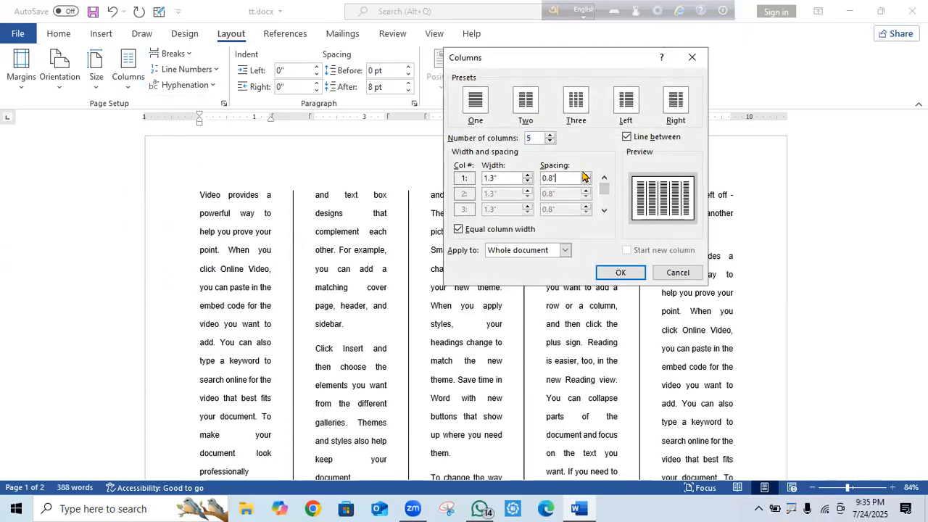
left_click(586, 182)
left_click(585, 182)
left_click(585, 182)
left_click(585, 182)
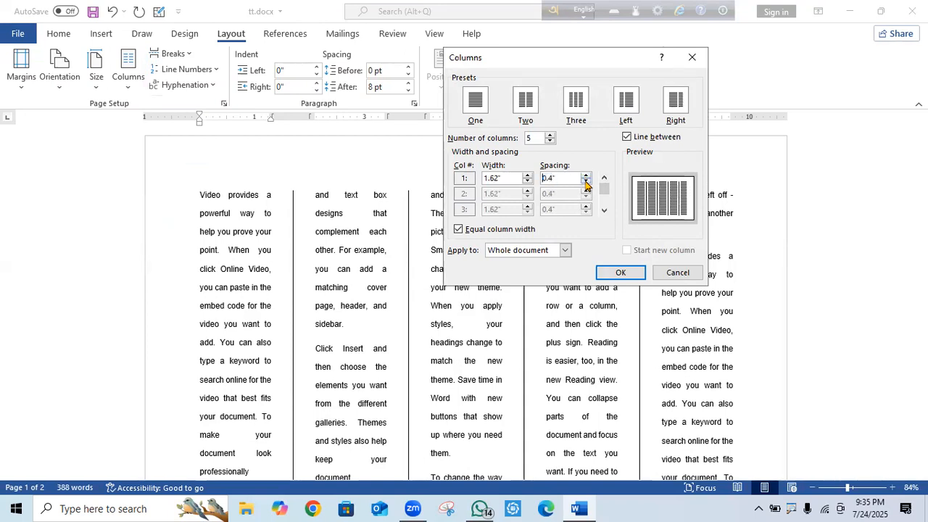
left_click(618, 272)
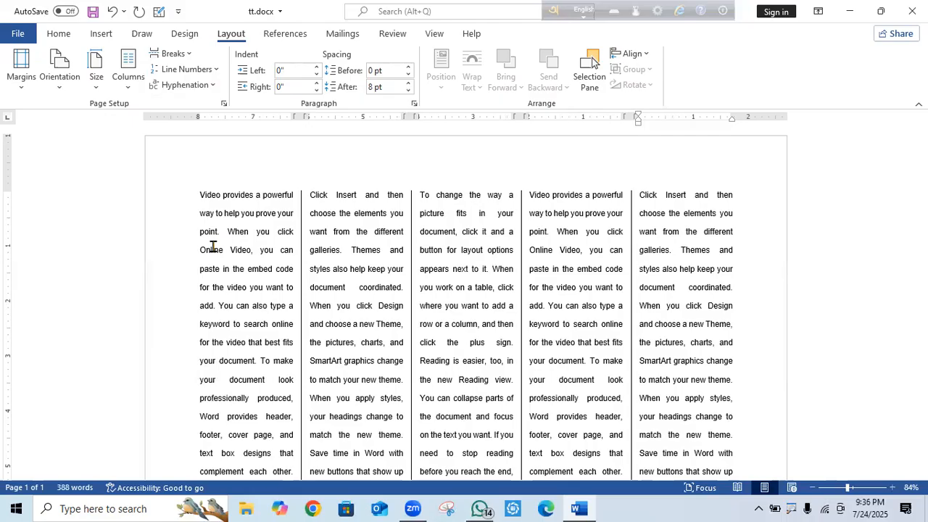
key("ctrl+a")
Undo the column changes four times to return to a single column.
left_click(116, 12)
left_click(111, 13)
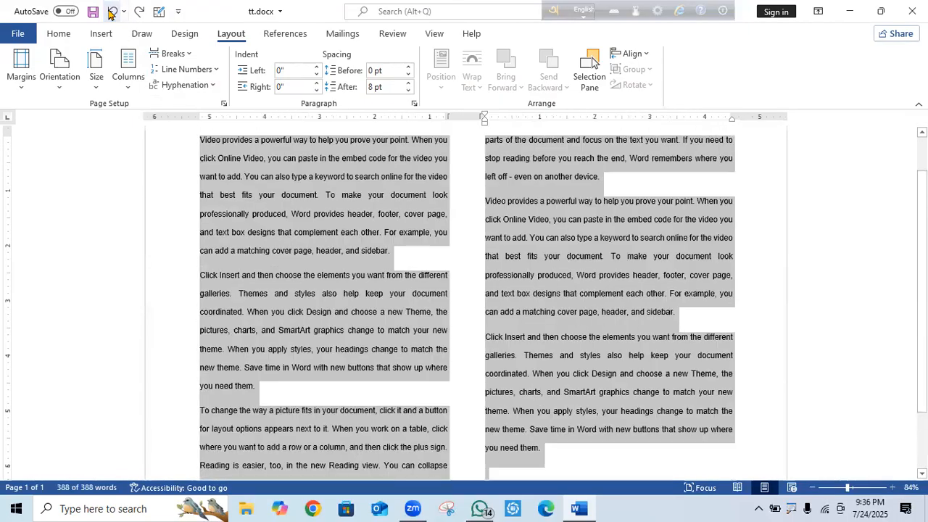
left_click(111, 13)
left_click(112, 13)
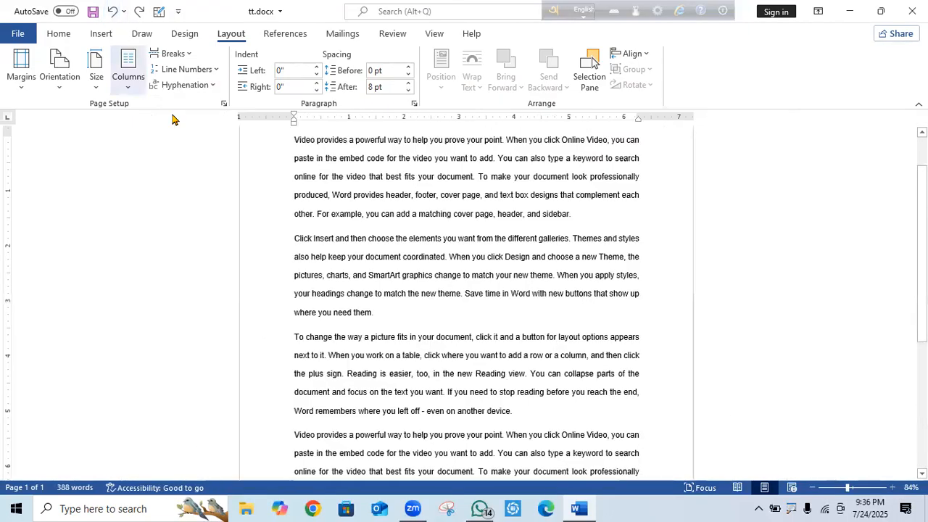
scroll(438, 349, "up", 2)
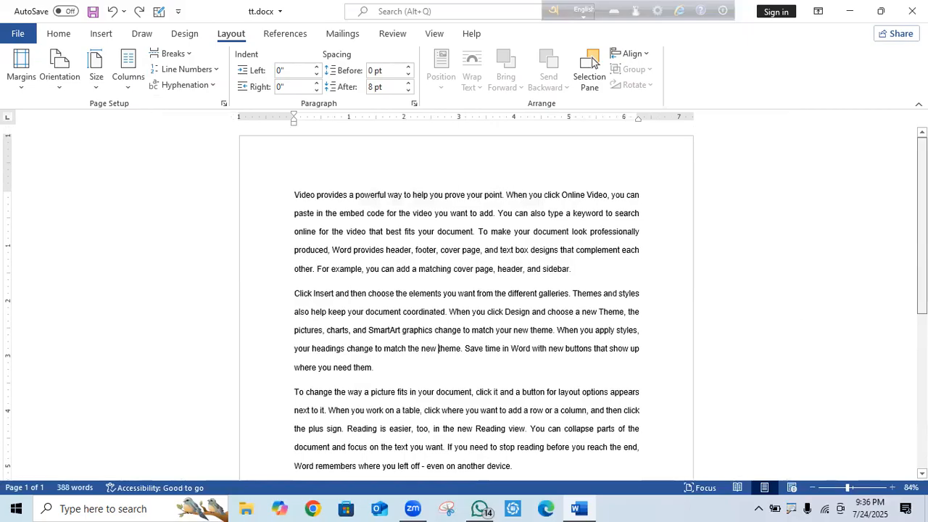
Insert empty lines after the first paragraph ending 'sidebar.'.
left_click_drag(290, 298, 387, 372)
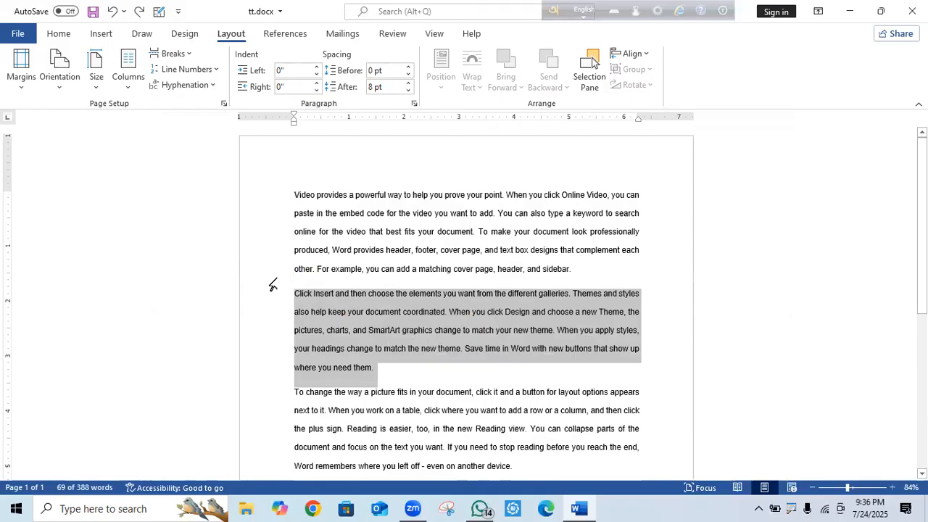
left_click(590, 275)
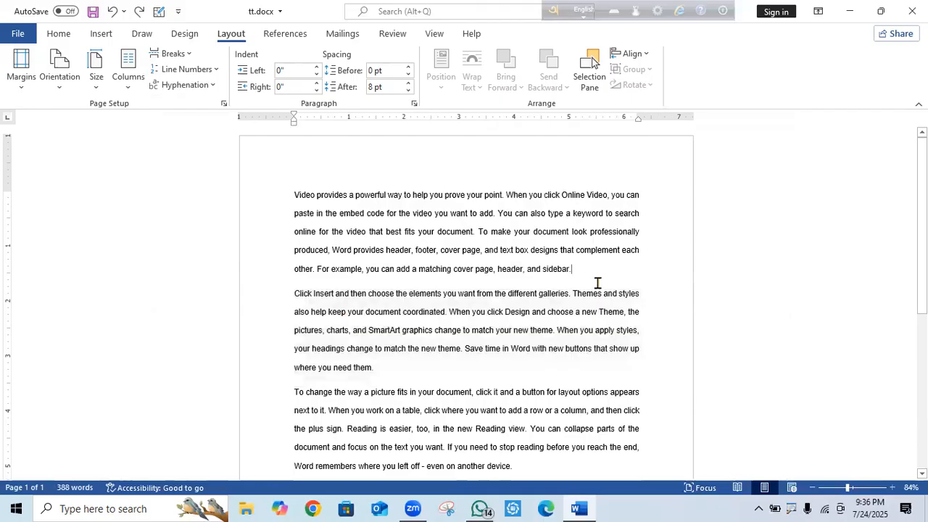
key("Return")
key("Return")
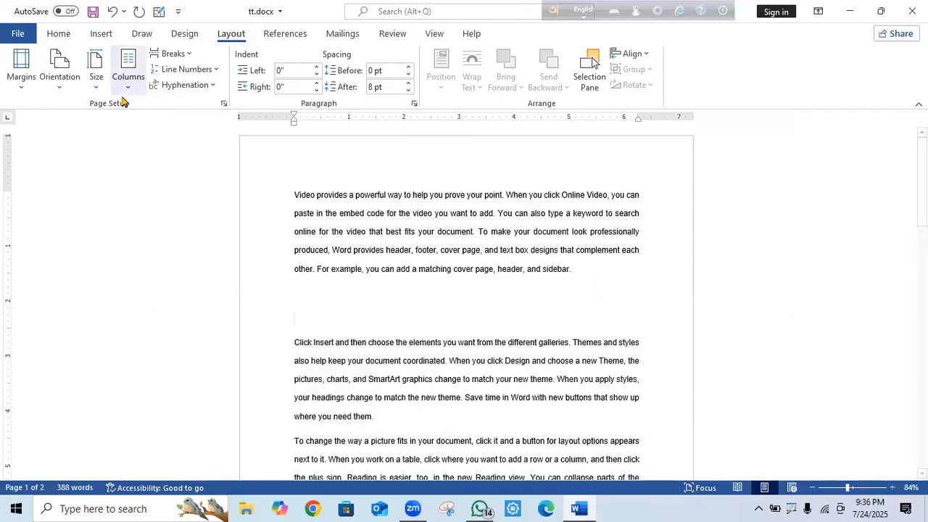
Insert a 4 by 2 table, enlarge its second row, then select everything.
left_click(101, 36)
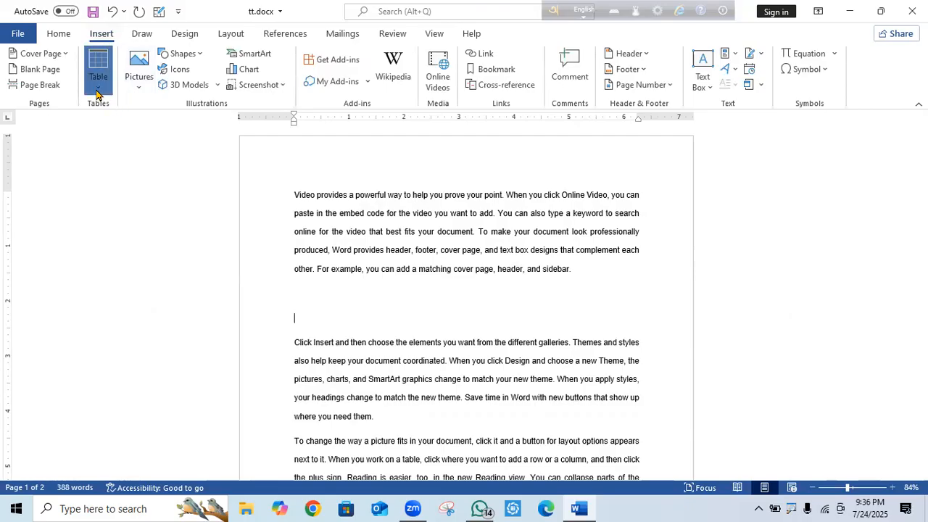
left_click(96, 93)
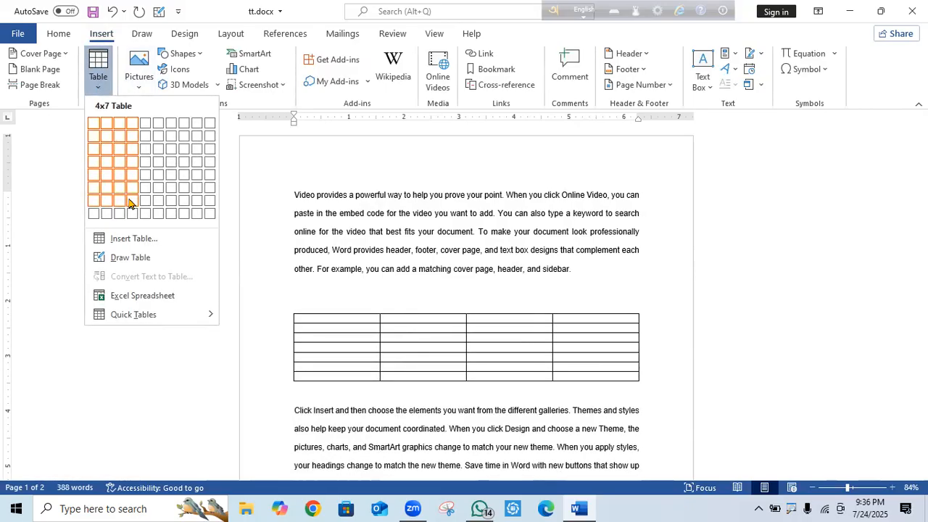
left_click(131, 138)
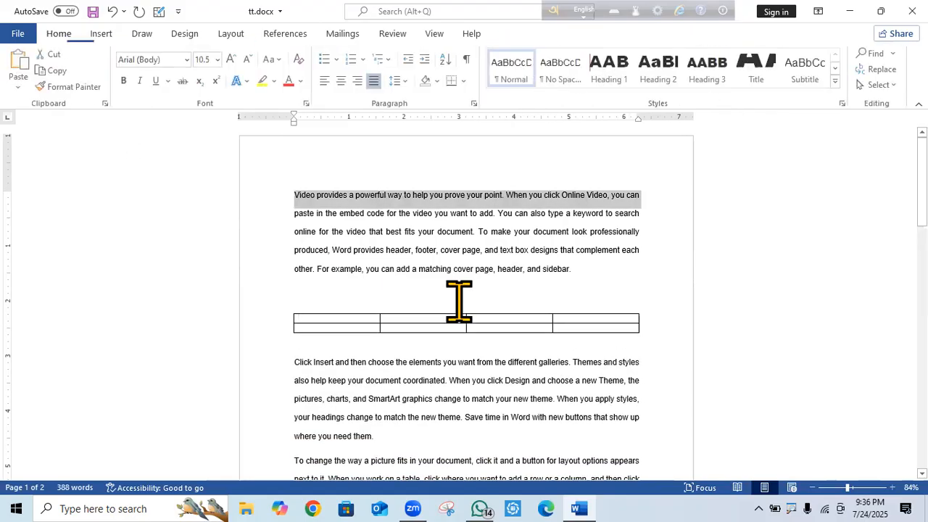
left_click(624, 326)
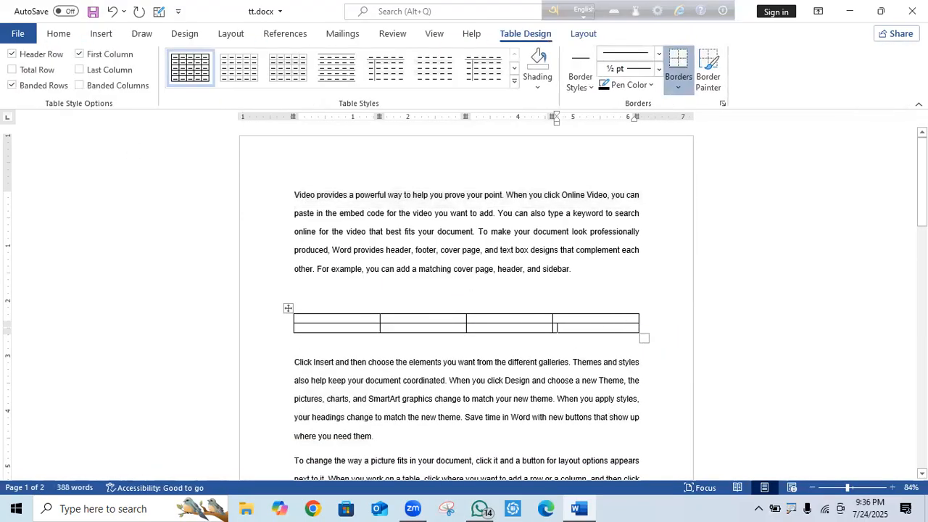
key("Return")
key("Return")
key("Return")
key("Return")
key("Return")
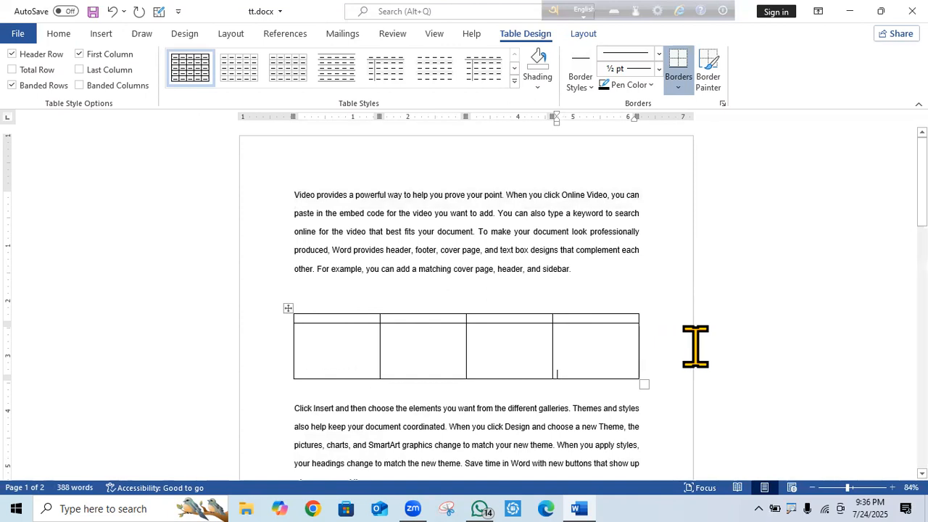
key("ctrl+a")
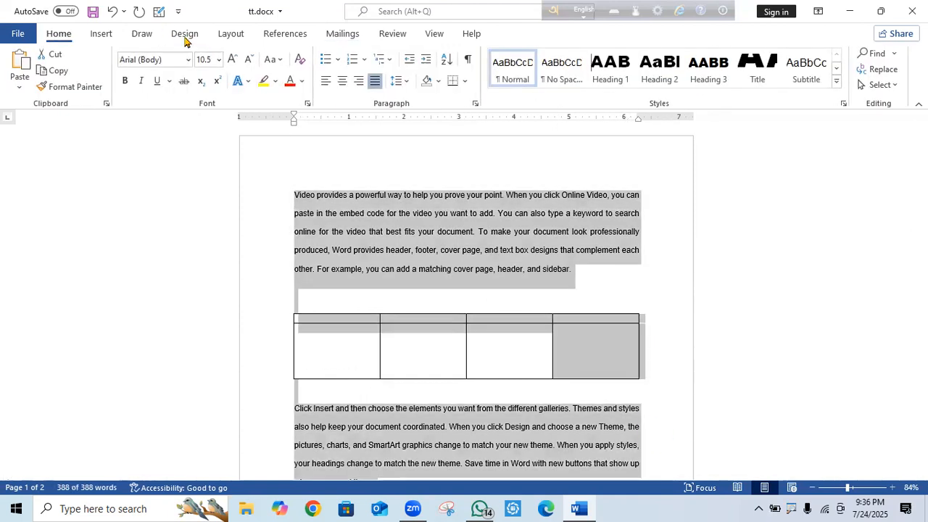
Split the selected document, table included, into two columns.
left_click(230, 34)
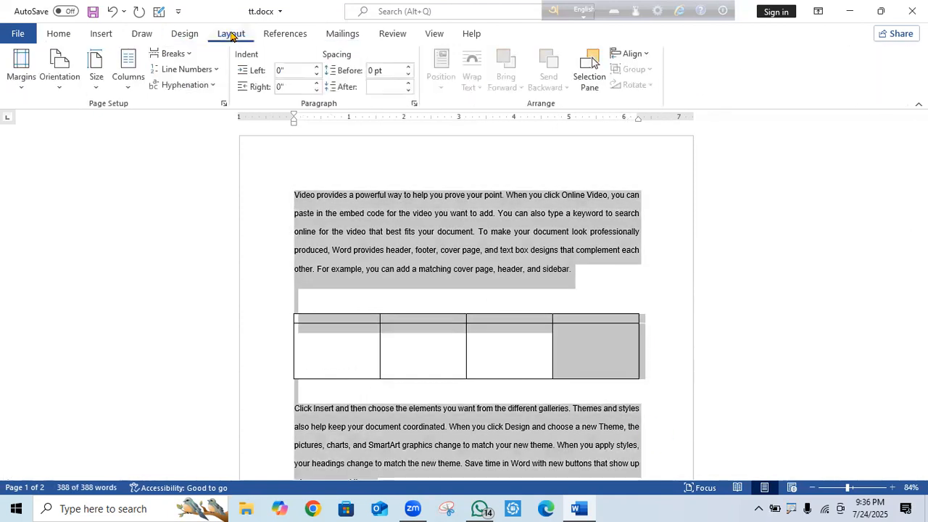
left_click(128, 86)
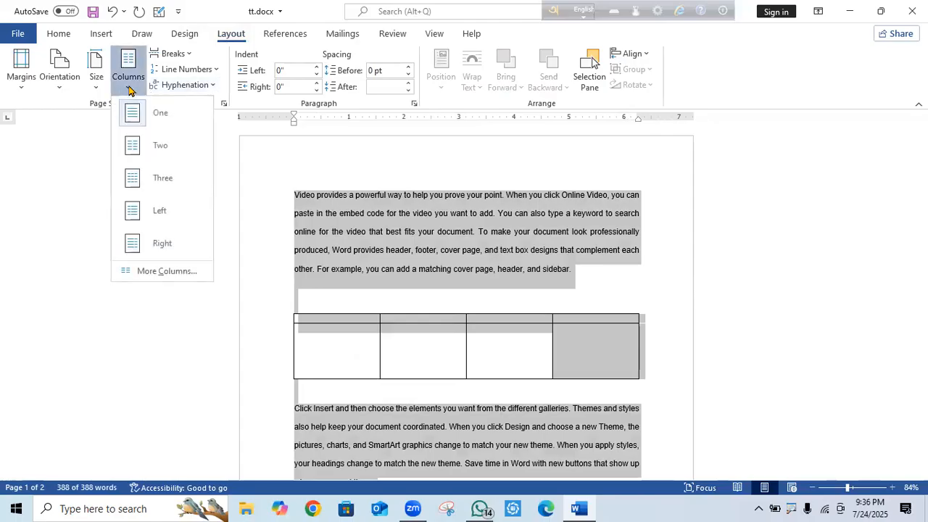
left_click(161, 146)
left_click(864, 340)
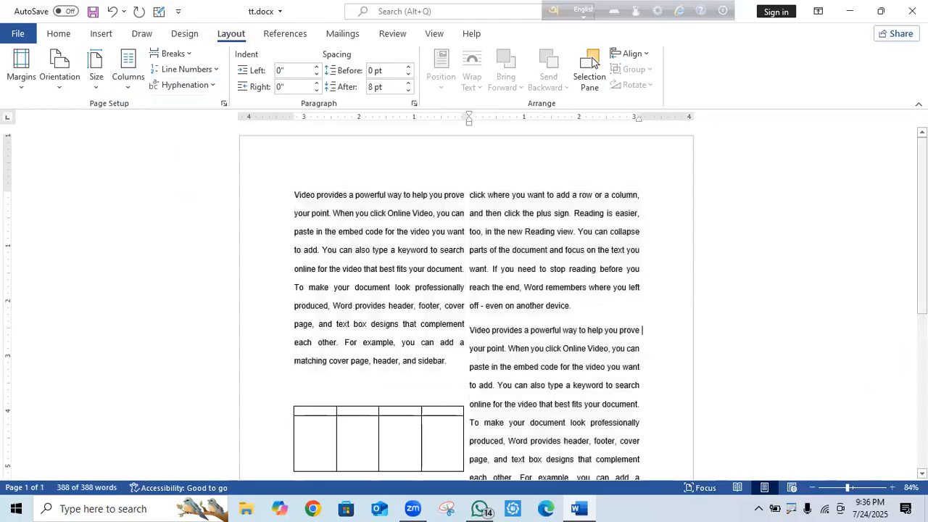
Delete the blank line above the table.
scroll(865, 340, "down", 3)
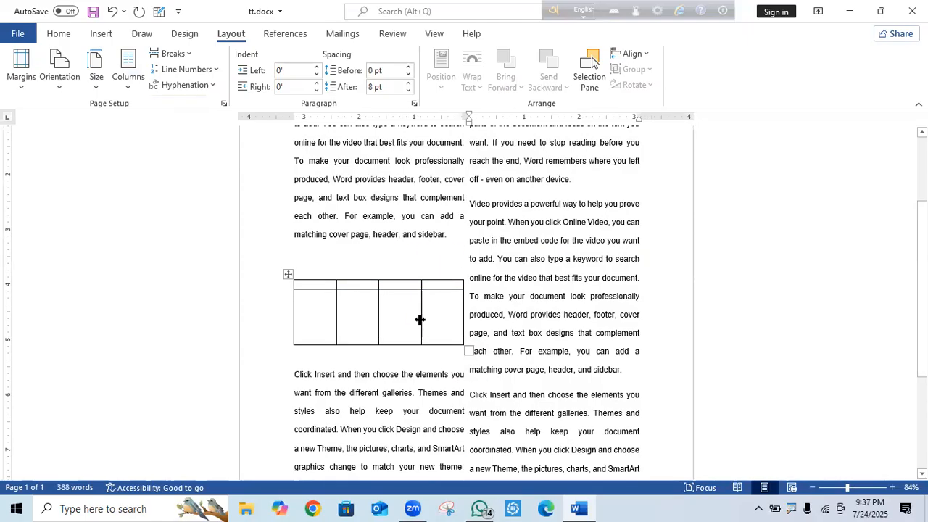
left_click(325, 258)
key("BackSpace")
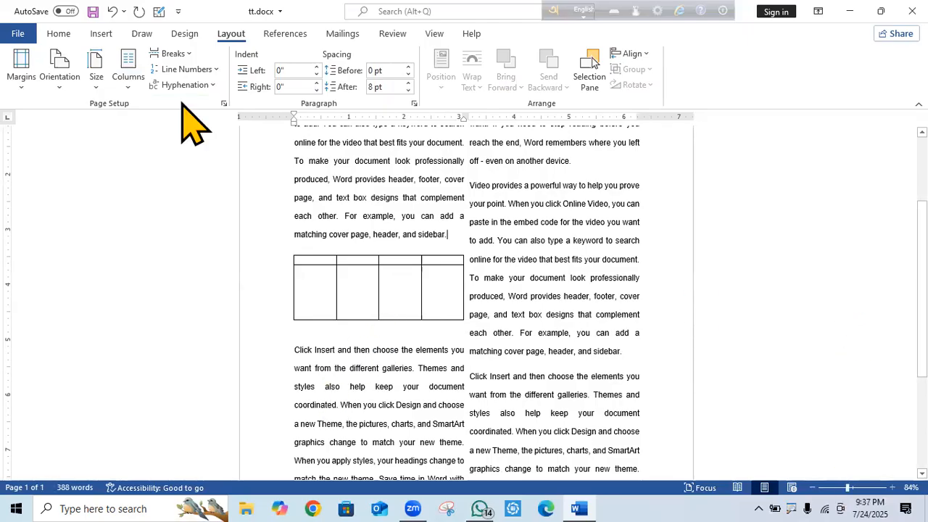
left_click(129, 93)
Apply the two columns from 'This point forward' so text above stays single-column.
left_click(173, 276)
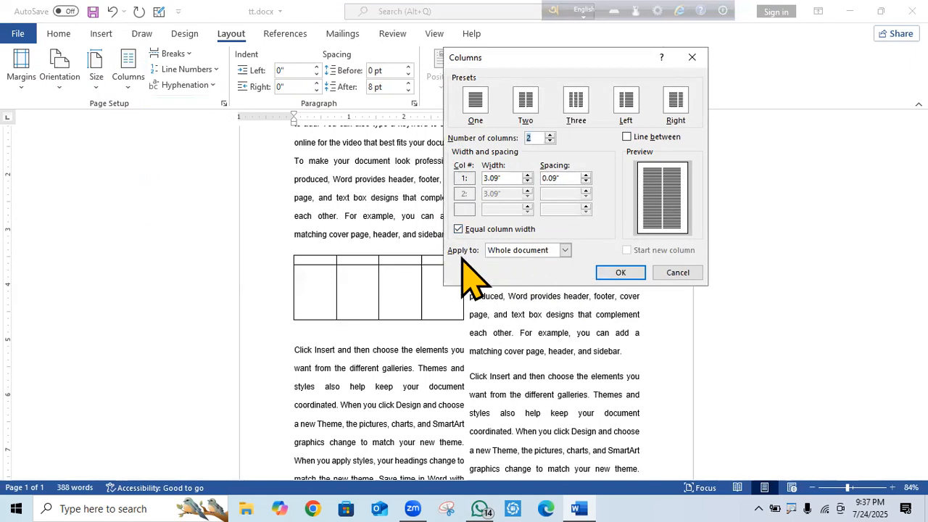
left_click(564, 250)
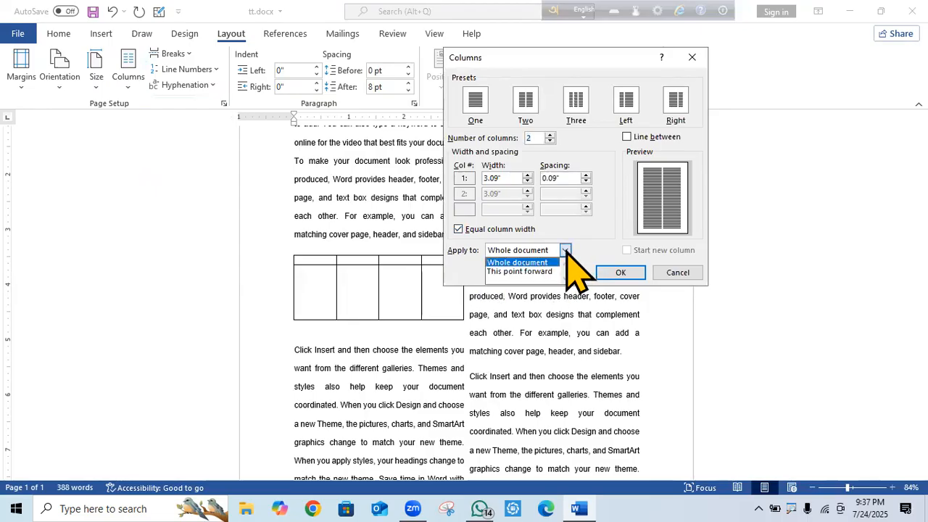
key("Down")
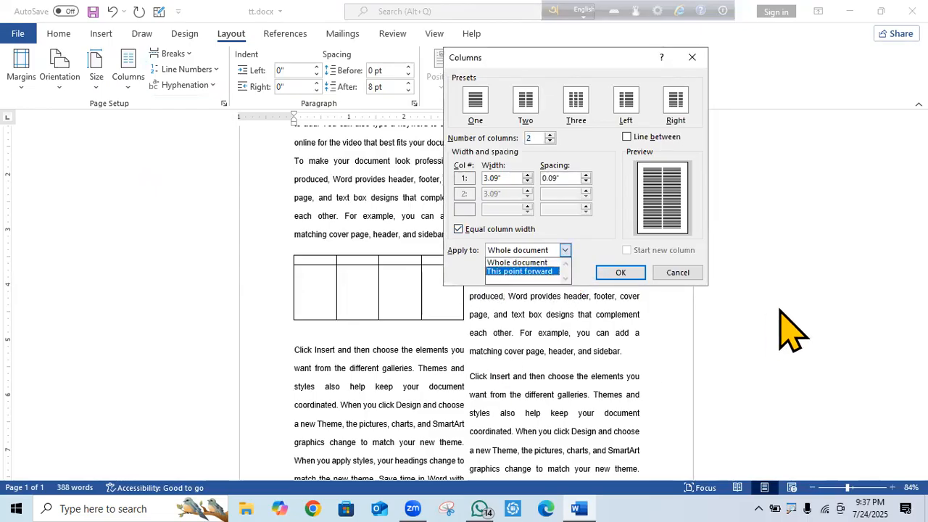
left_click(678, 273)
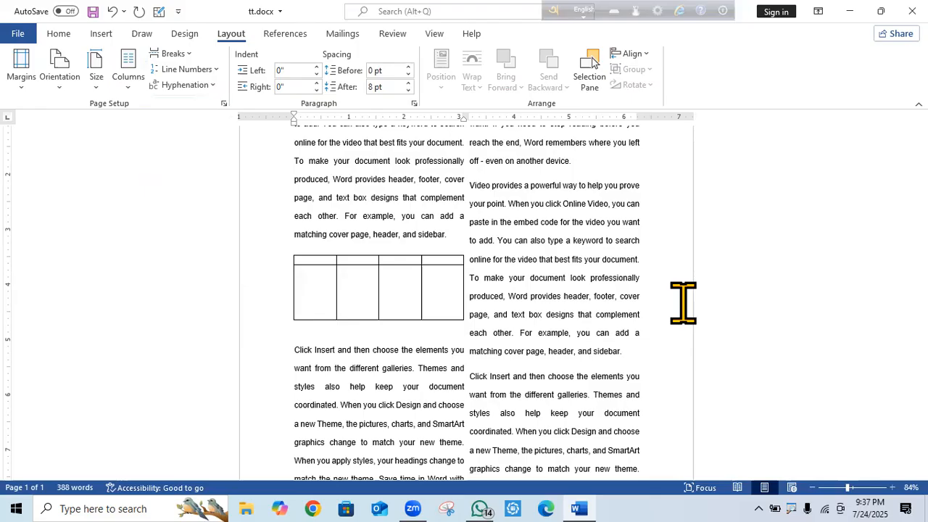
left_click(127, 83)
left_click(174, 272)
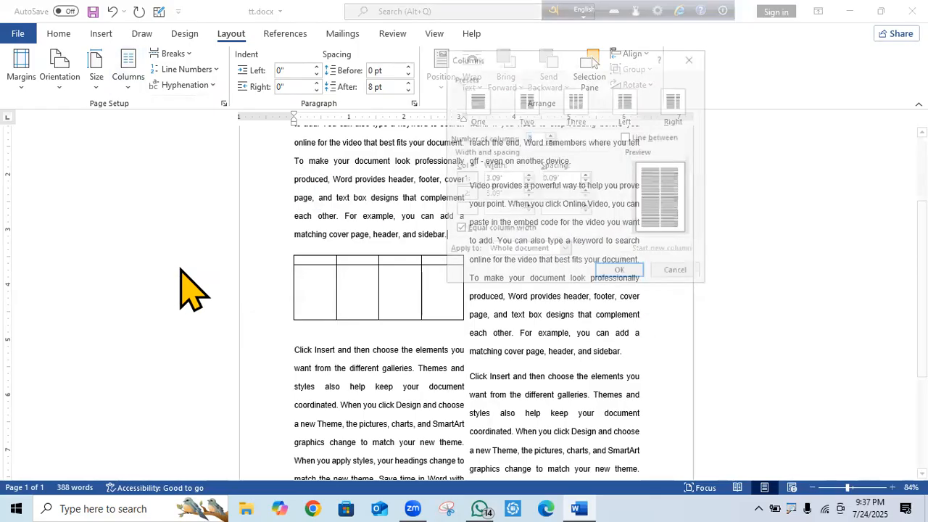
left_click(566, 250)
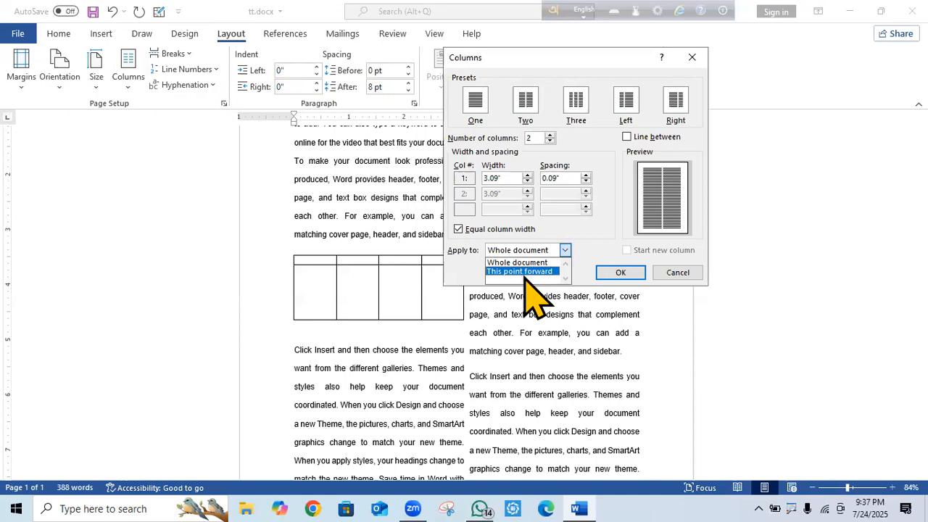
left_click(525, 273)
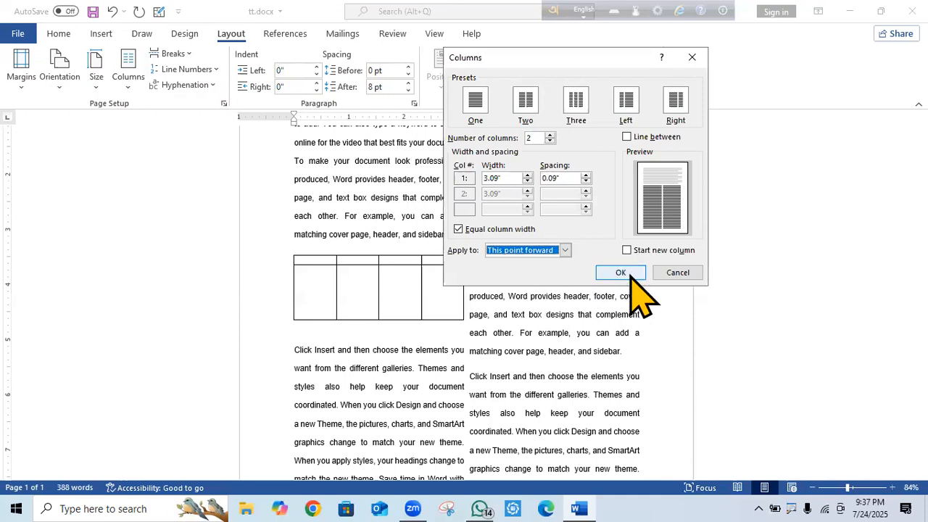
left_click(566, 250)
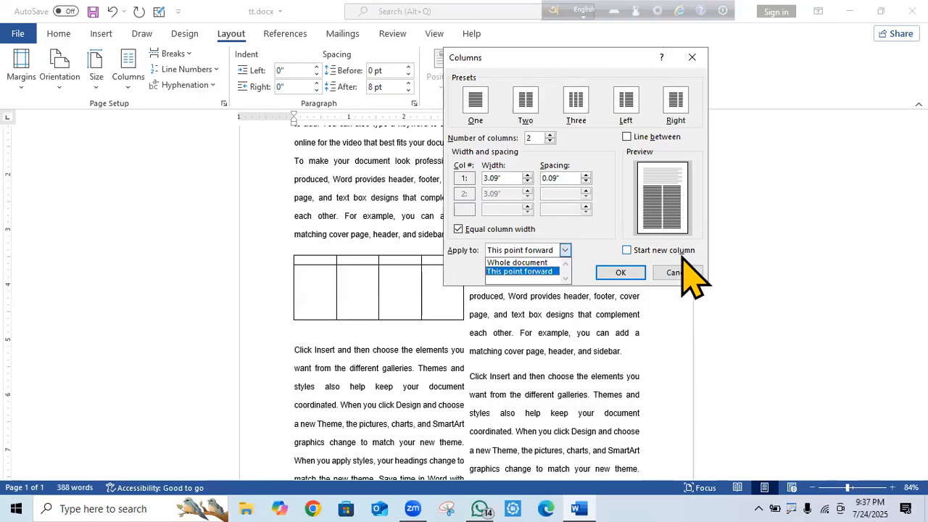
left_click(622, 272)
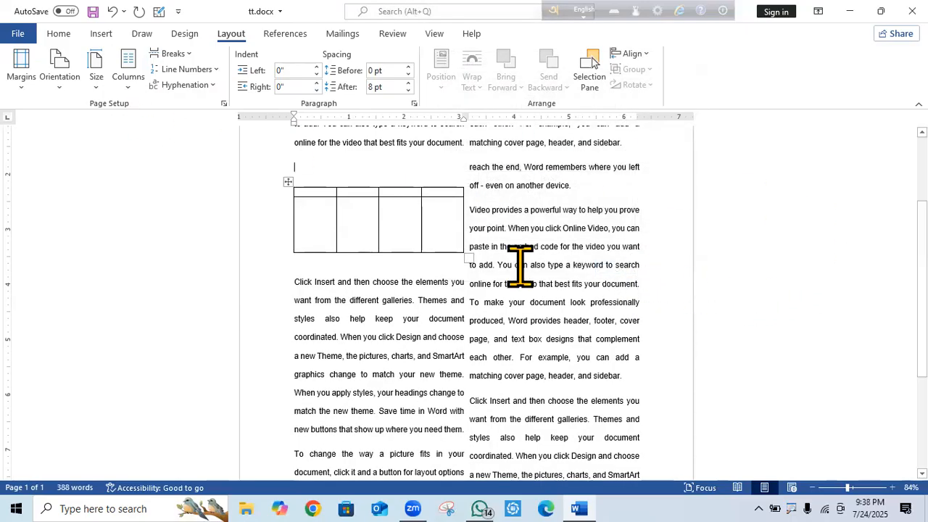
Undo six edits, removing the column layout and the empty table.
left_click(111, 12)
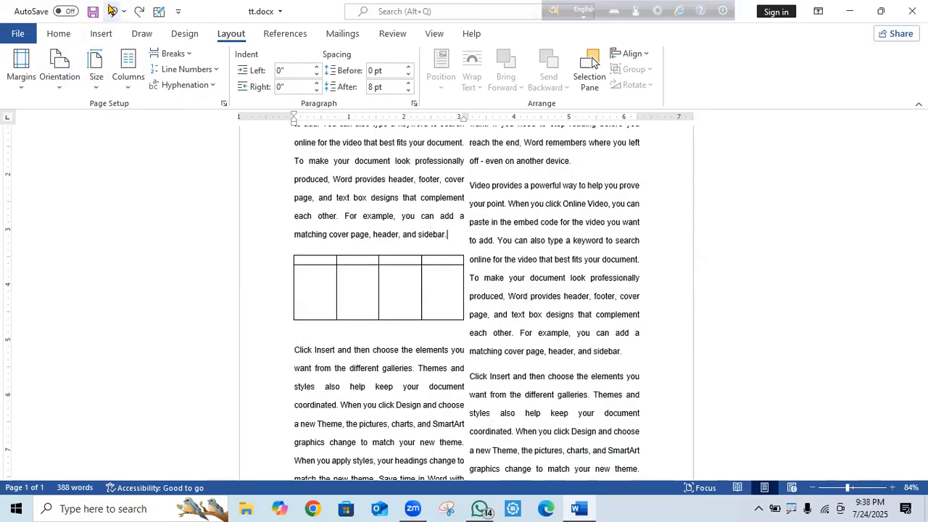
left_click(111, 12)
left_click(113, 13)
left_click(112, 11)
left_click(112, 12)
left_click(112, 12)
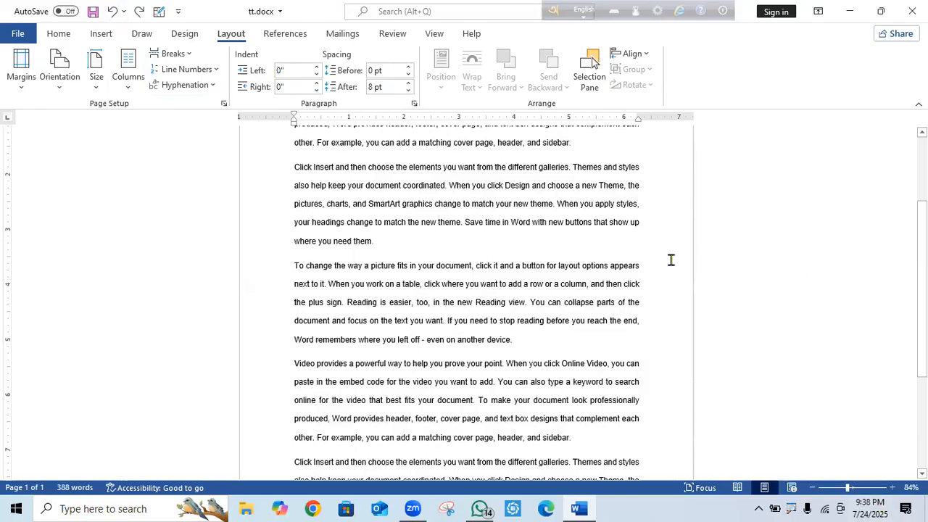
Insert a page break after the second paragraph.
left_click(190, 53)
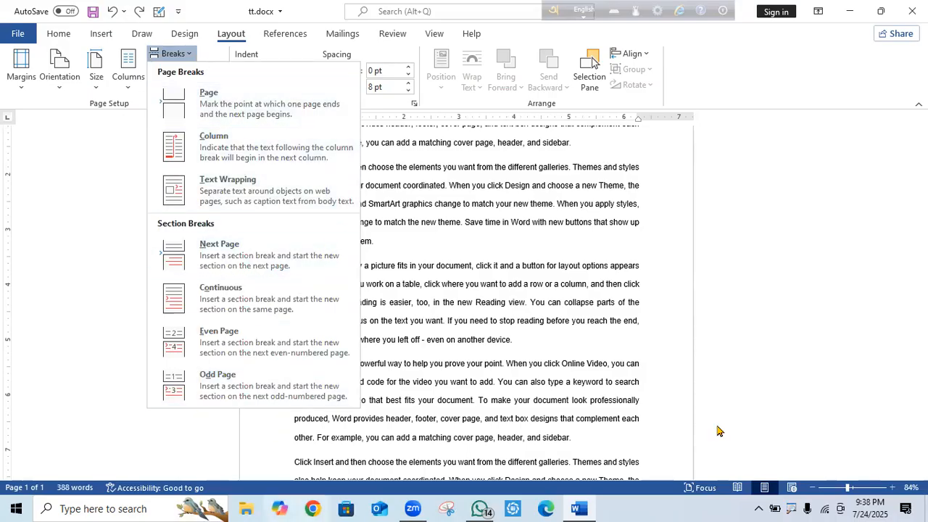
left_click(767, 273)
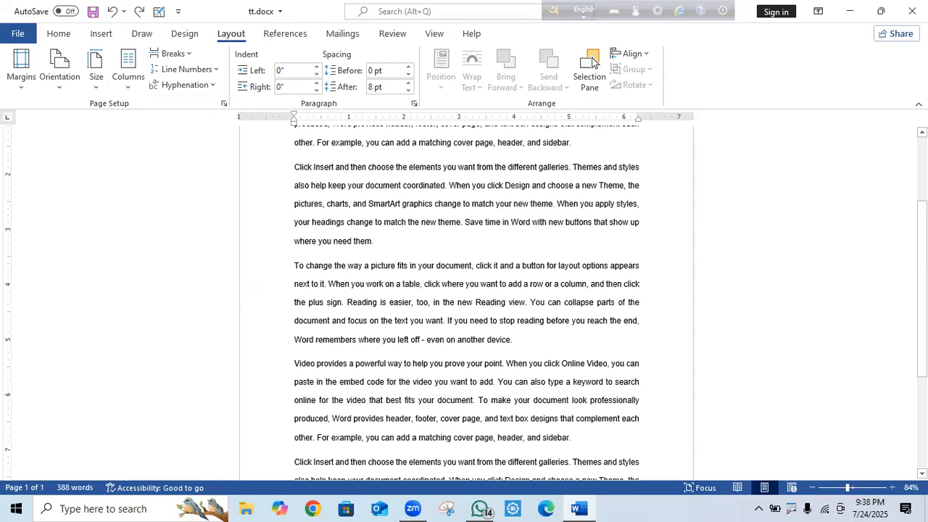
key("Up")
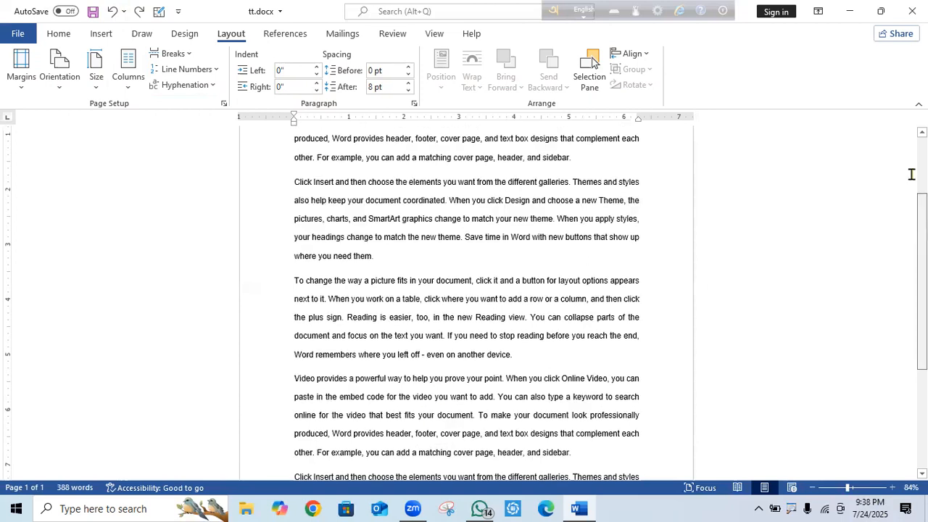
scroll(725, 185, "up", 1)
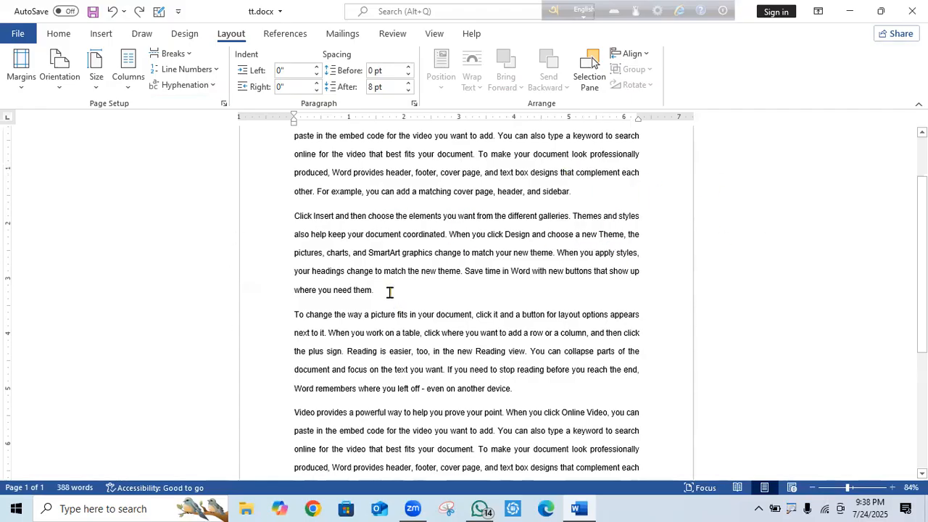
left_click(178, 54)
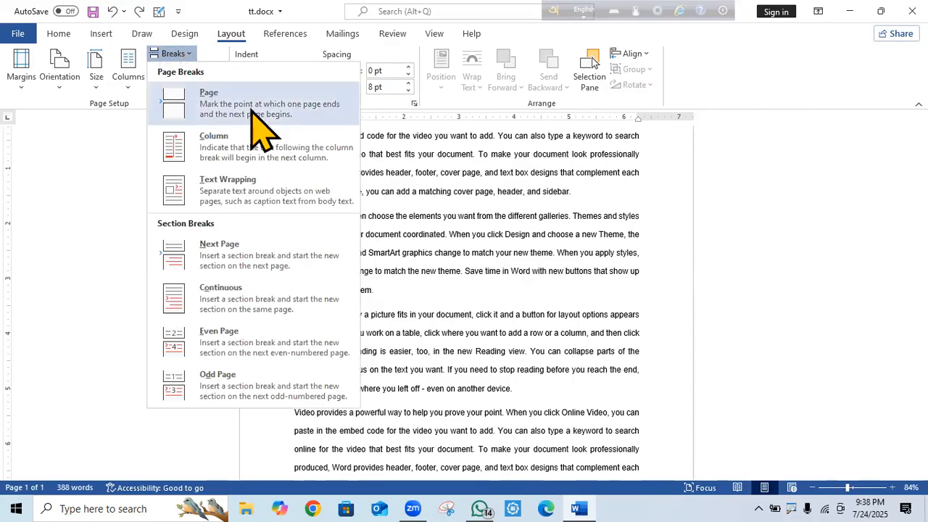
left_click(256, 112)
scroll(566, 389, "up", 5)
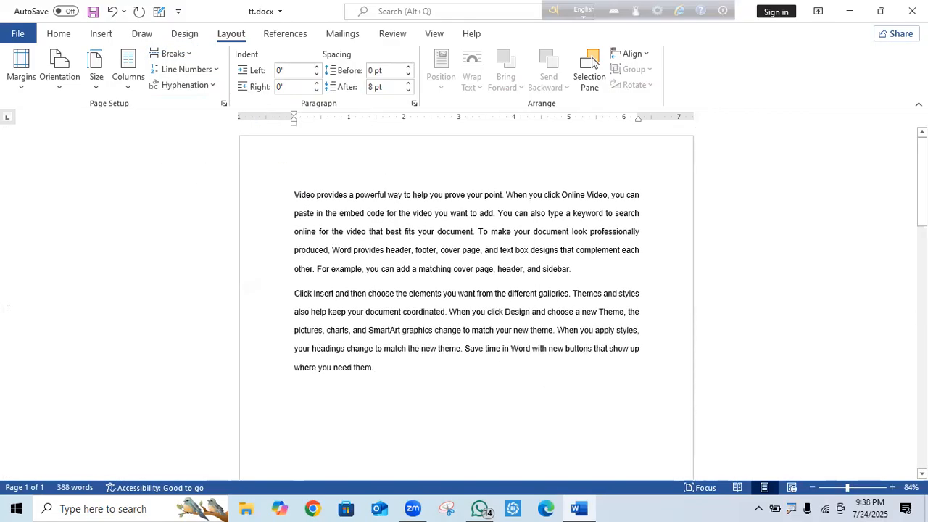
scroll(568, 394, "down", 2)
scroll(568, 394, "down", 7)
key("BackSpace")
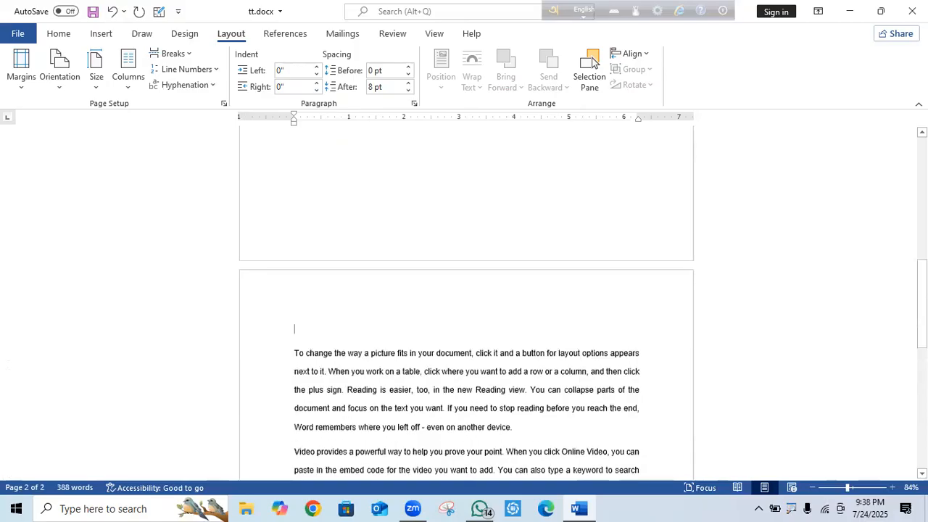
scroll(591, 63, "up", 5)
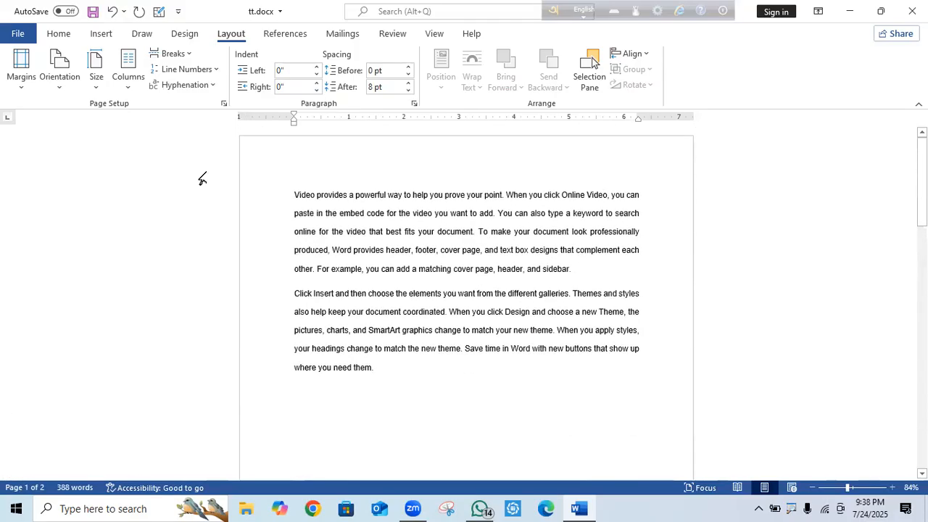
Insert a Next Page section break.
left_click(189, 57)
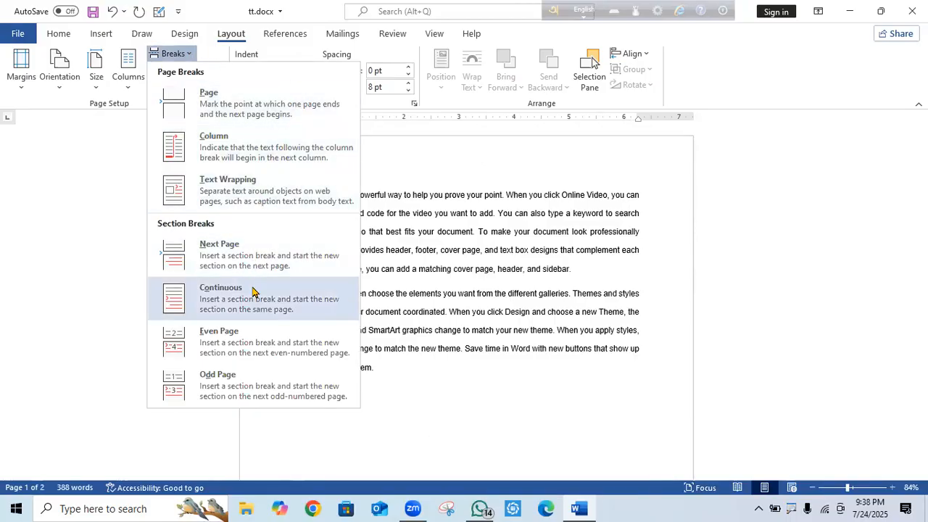
left_click(257, 256)
scroll(553, 279, "down", 10)
scroll(556, 280, "up", 4)
scroll(556, 289, "up", 3)
scroll(555, 290, "down", 8)
scroll(445, 213, "up", 3)
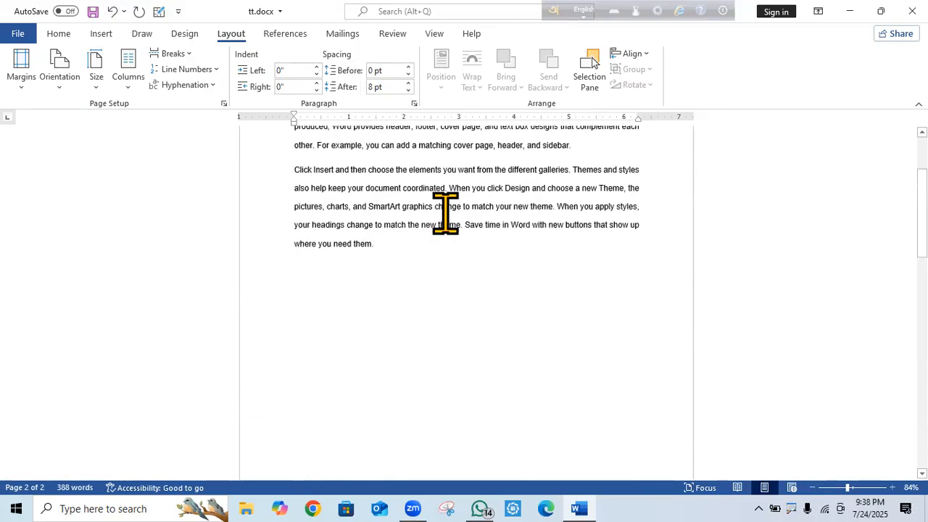
Insert a column break to push the following text onward.
left_click(178, 54)
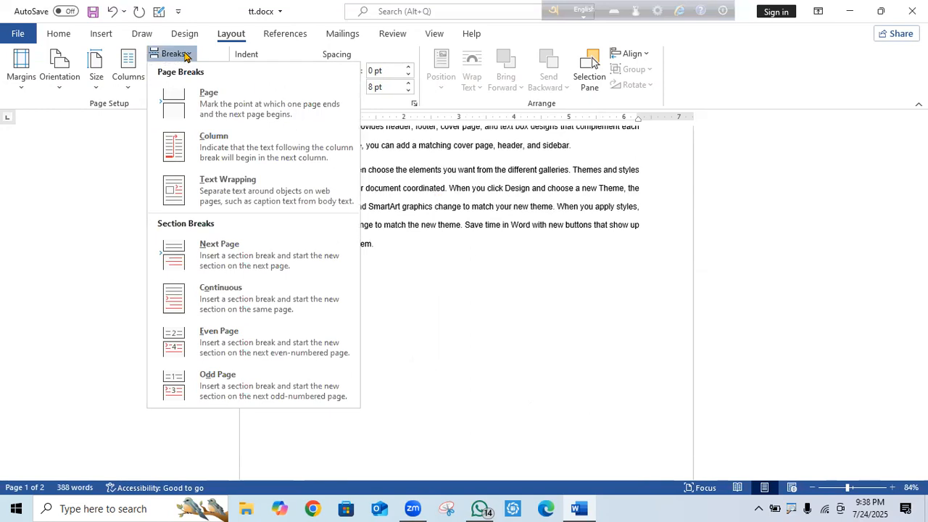
left_click(267, 155)
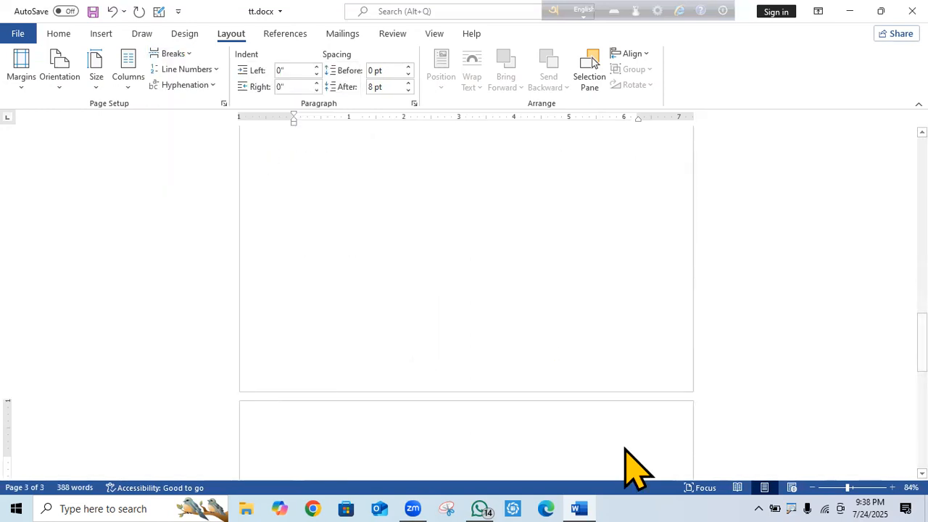
left_click_drag(922, 340, 922, 163)
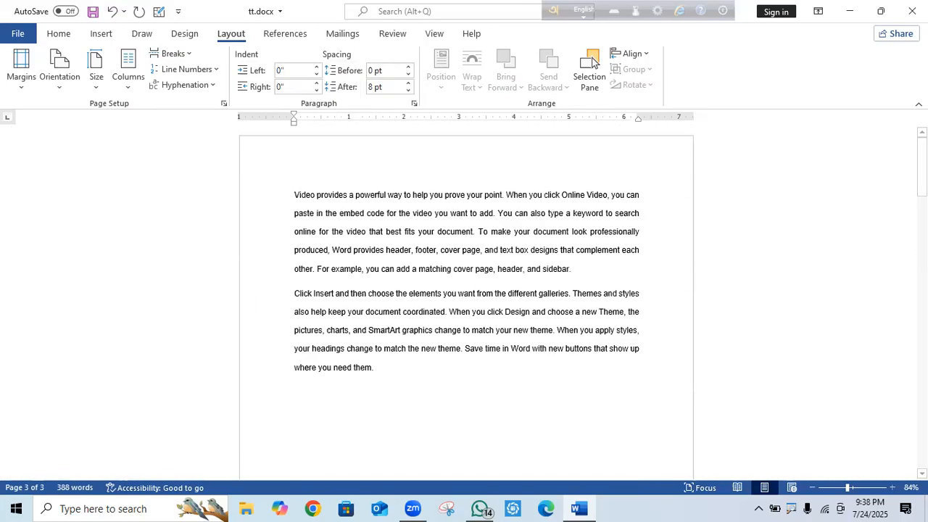
left_click(177, 54)
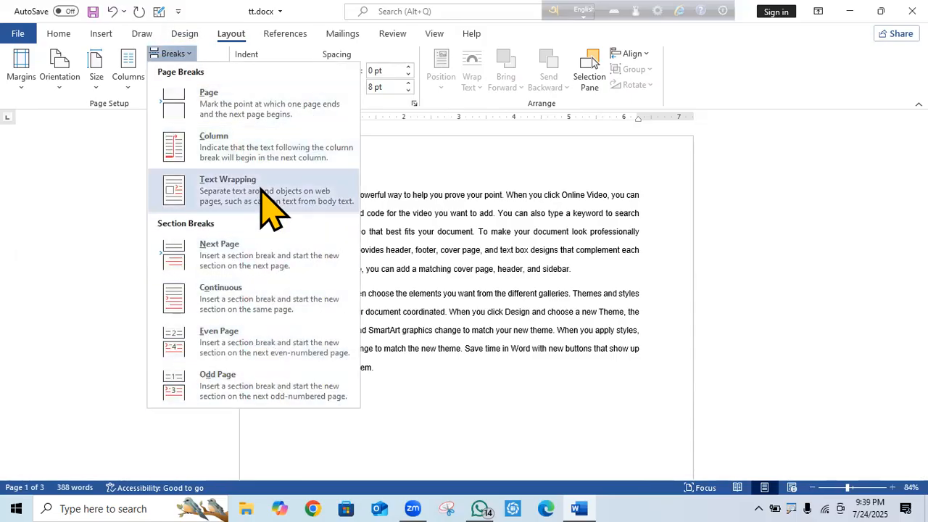
left_click(748, 221)
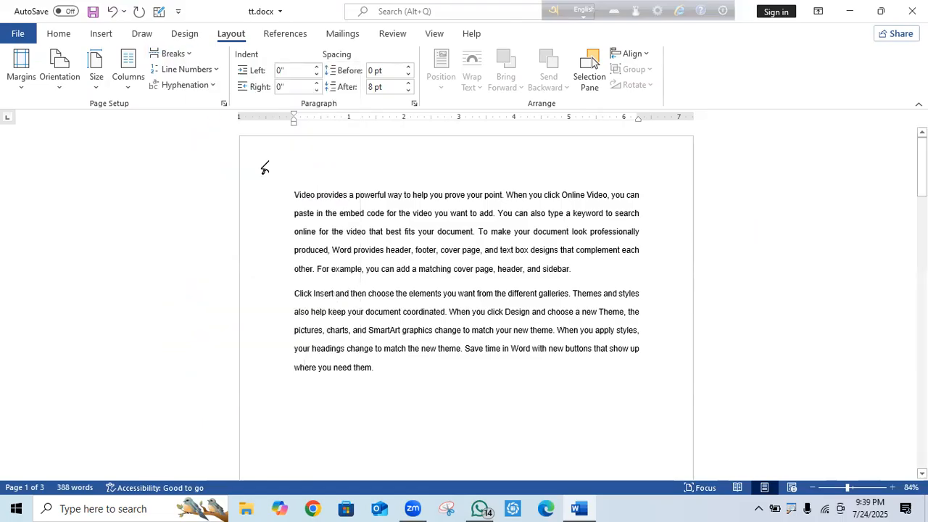
Undo the last two layout changes so all 388 words flow on one page.
left_click(217, 70)
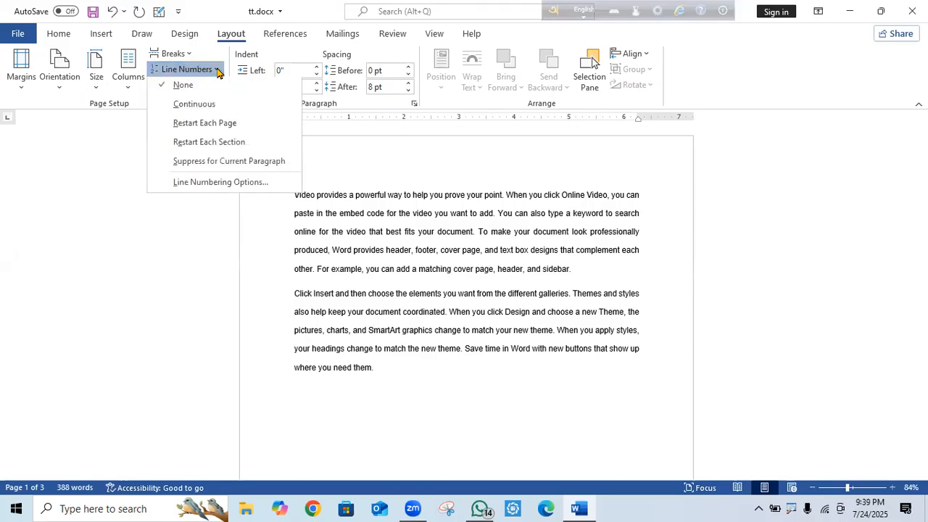
left_click(224, 272)
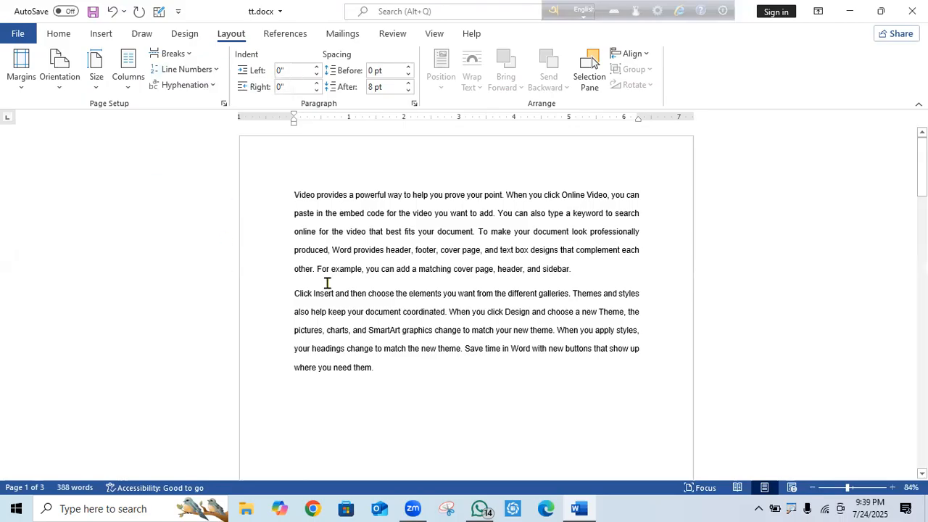
left_click_drag(385, 365, 264, 193)
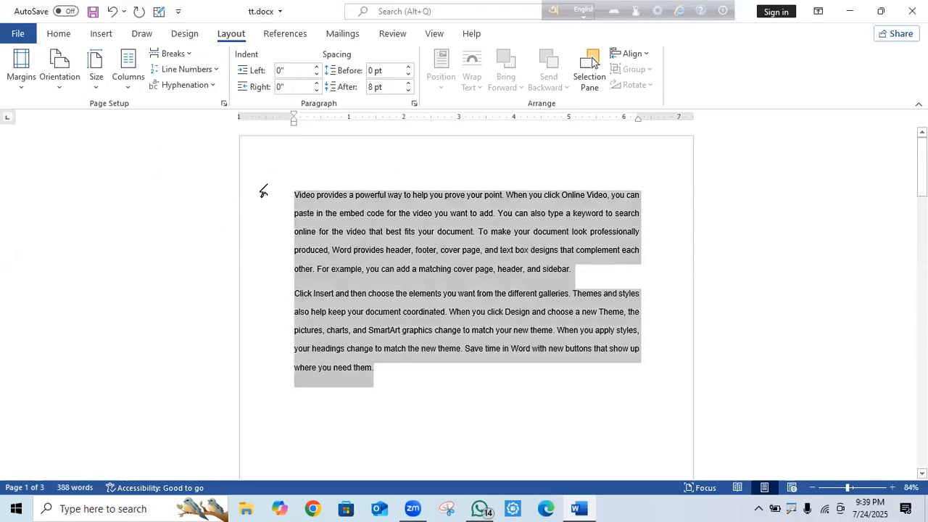
left_click(113, 11)
left_click(113, 11)
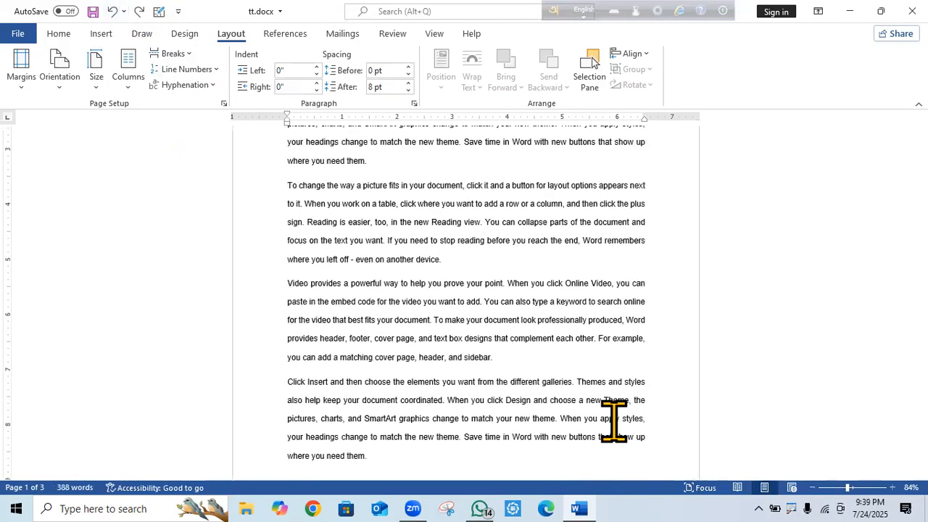
left_click_drag(923, 283, 880, 192)
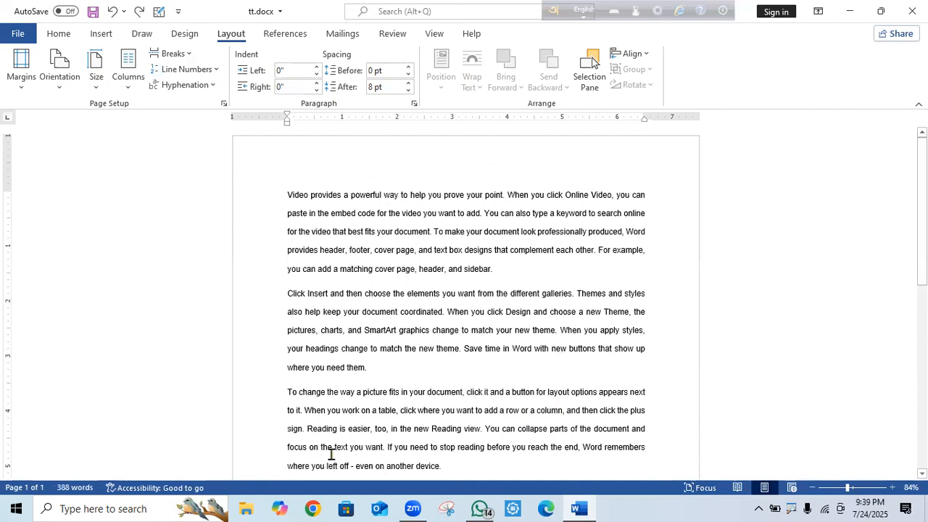
scroll(595, 63, "down", 7)
scroll(594, 63, "up", 7)
Number all lines continuously and delete the empty last line.
key("ctrl+a")
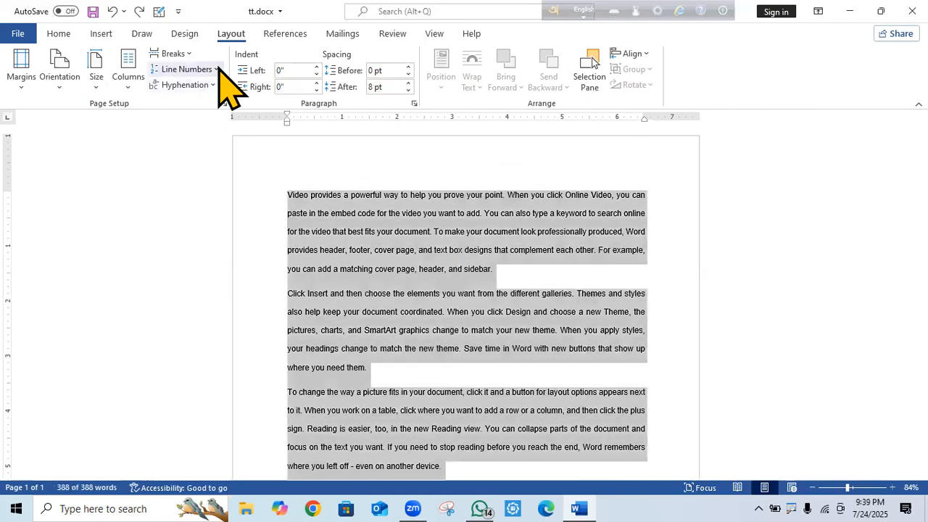
left_click(215, 70)
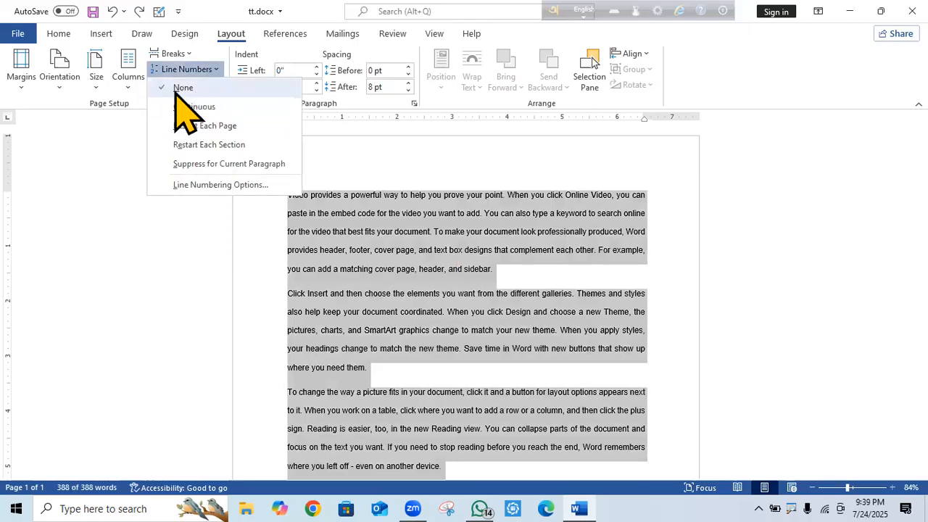
left_click(202, 109)
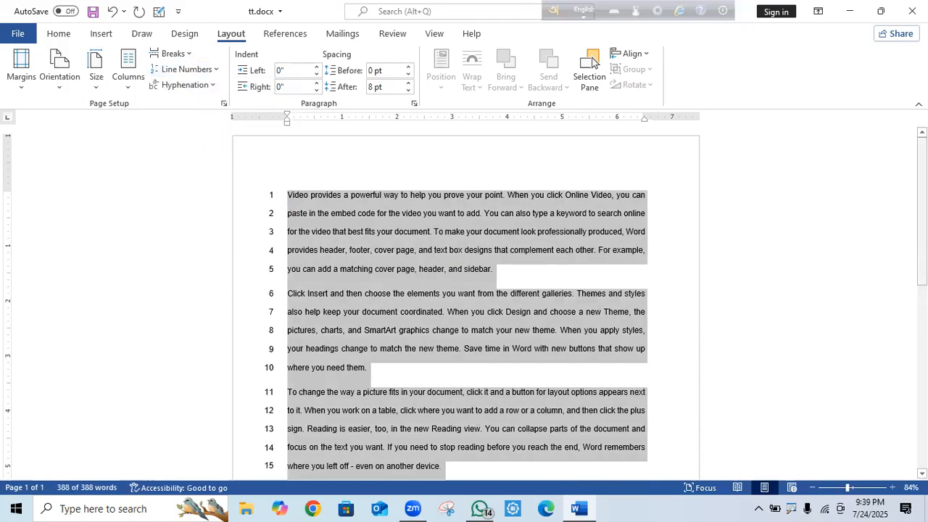
scroll(892, 345, "down", 5)
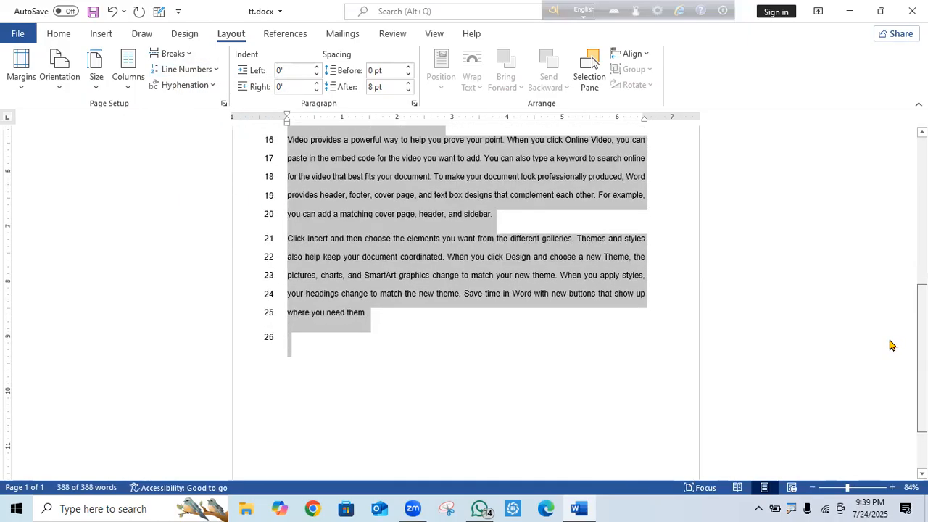
left_click(327, 354)
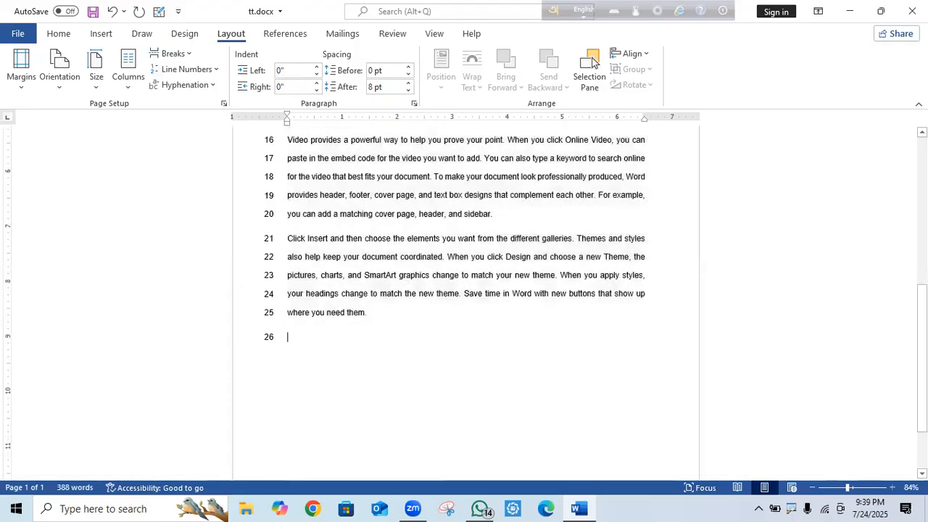
key("BackSpace")
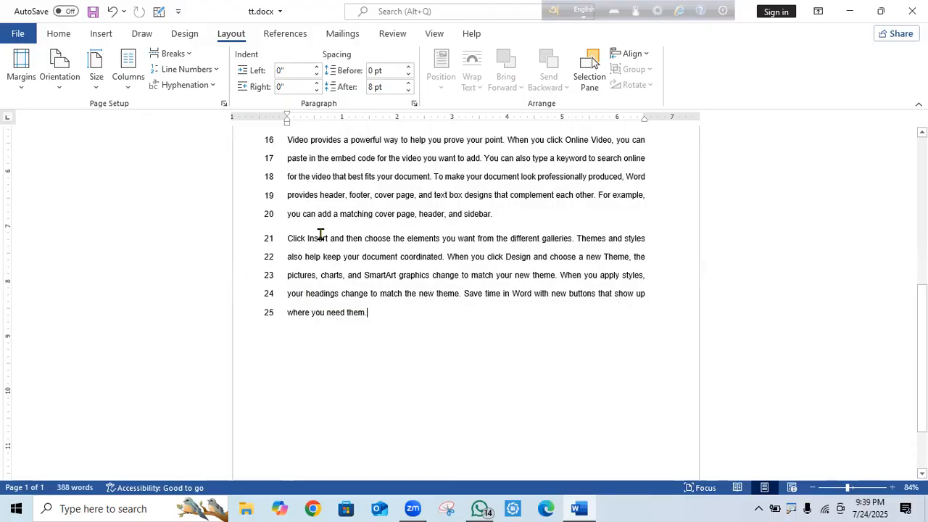
left_click_drag(922, 316, 922, 168)
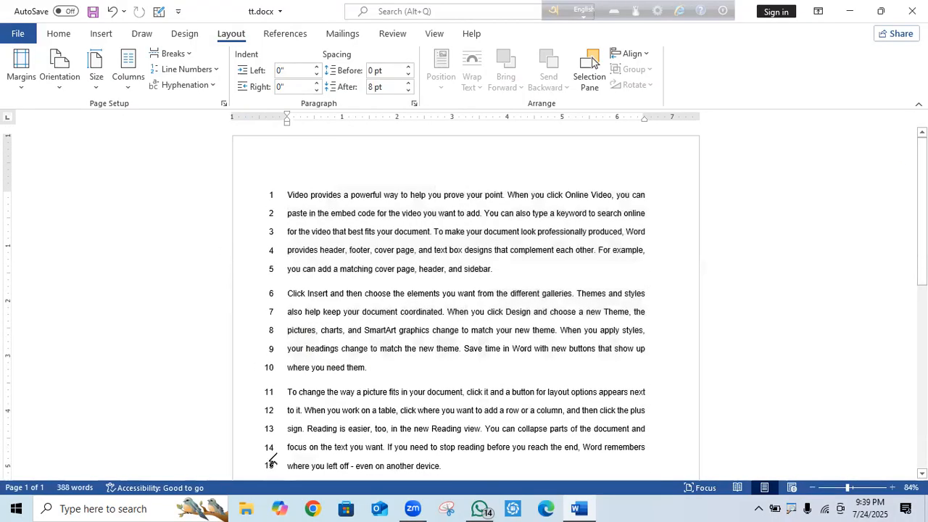
Remove the line numbers again with Undo.
left_click(214, 71)
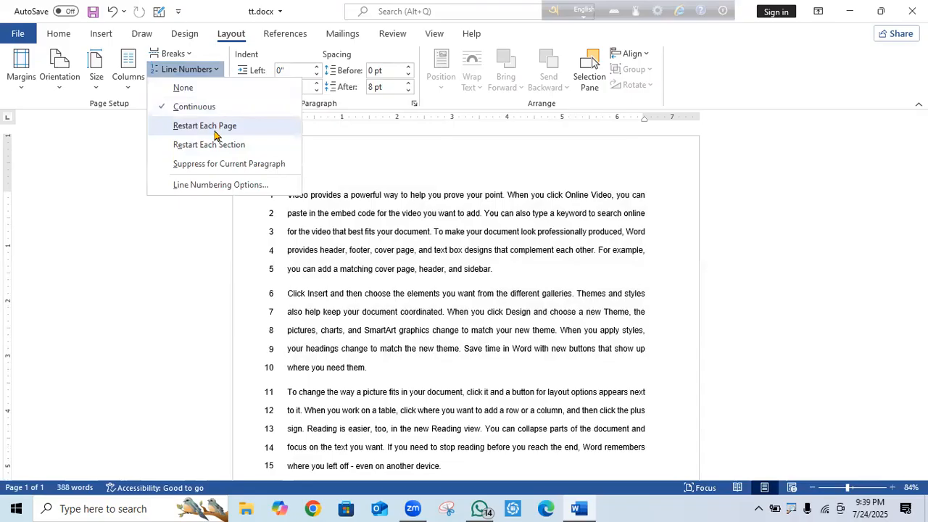
scroll(475, 350, "down", 10)
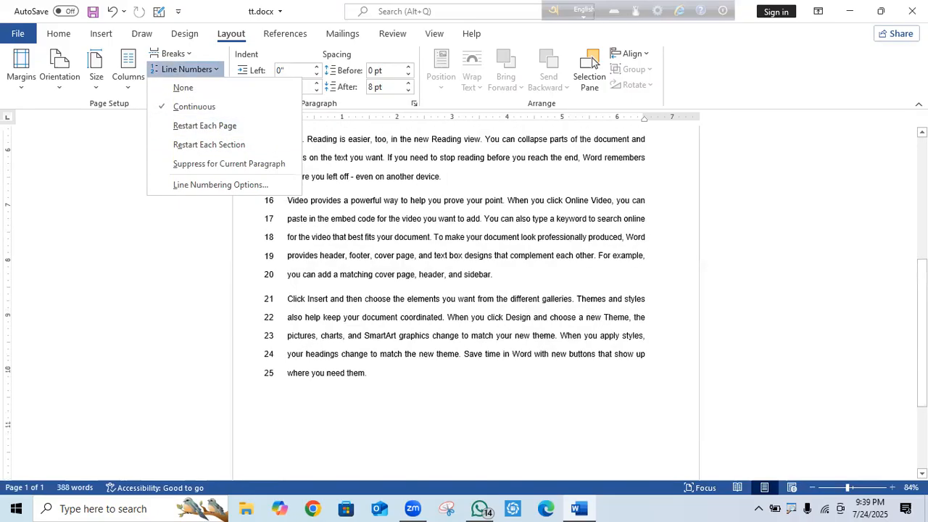
left_click(447, 369)
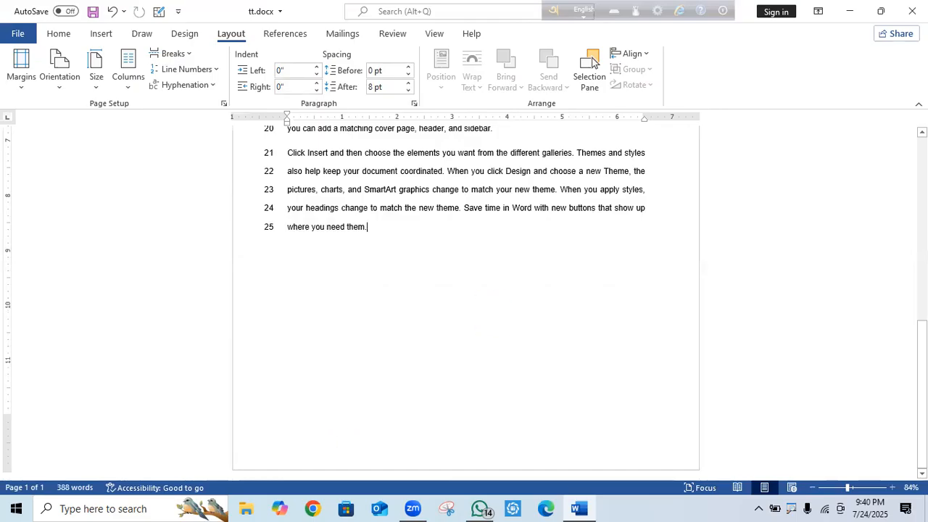
left_click(110, 13)
Paste a second copy of the sample paragraphs after "where you need them.".
left_click_drag(369, 461, 233, 97)
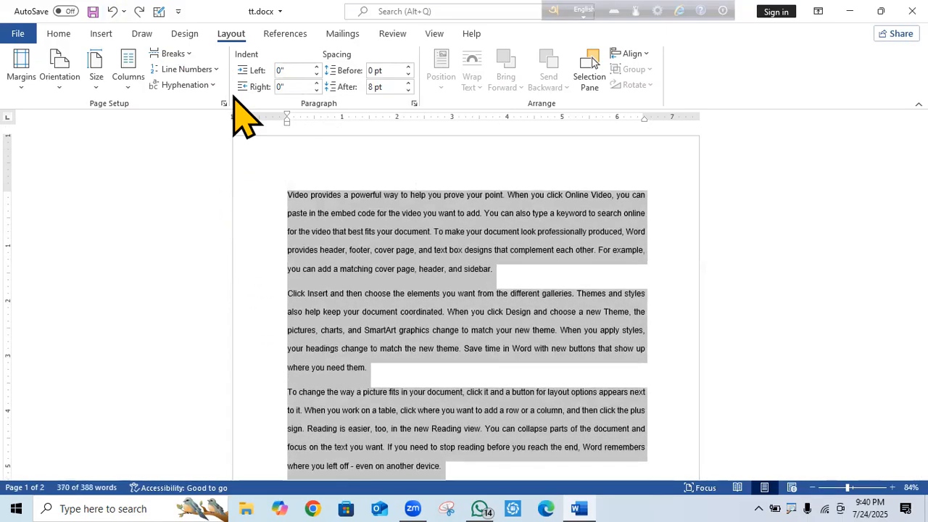
left_click_drag(922, 177, 922, 311)
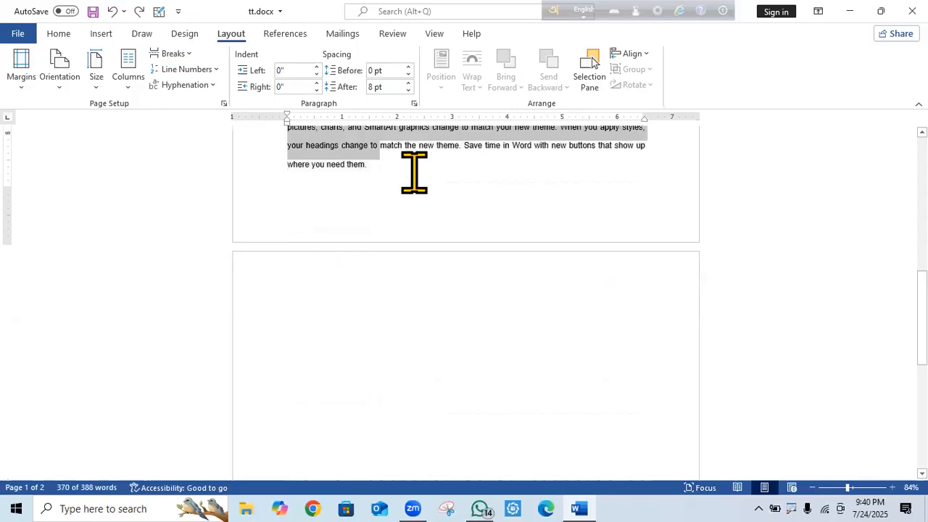
left_click(414, 172)
key("ctrl+v")
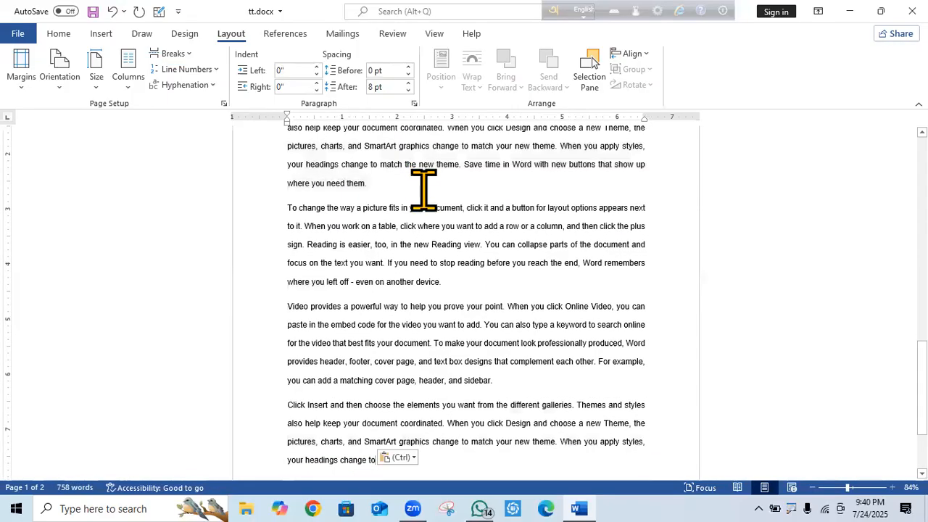
Check that the document now runs to 758 words over two pages, then select all its text.
scroll(504, 435, "down", 3)
scroll(504, 436, "down", 7)
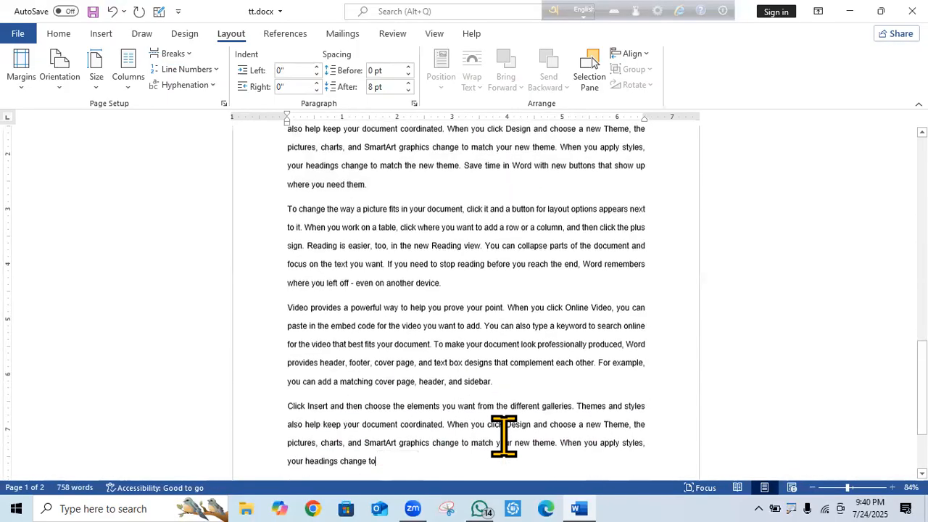
scroll(504, 438, "up", 5)
scroll(503, 442, "down", 10)
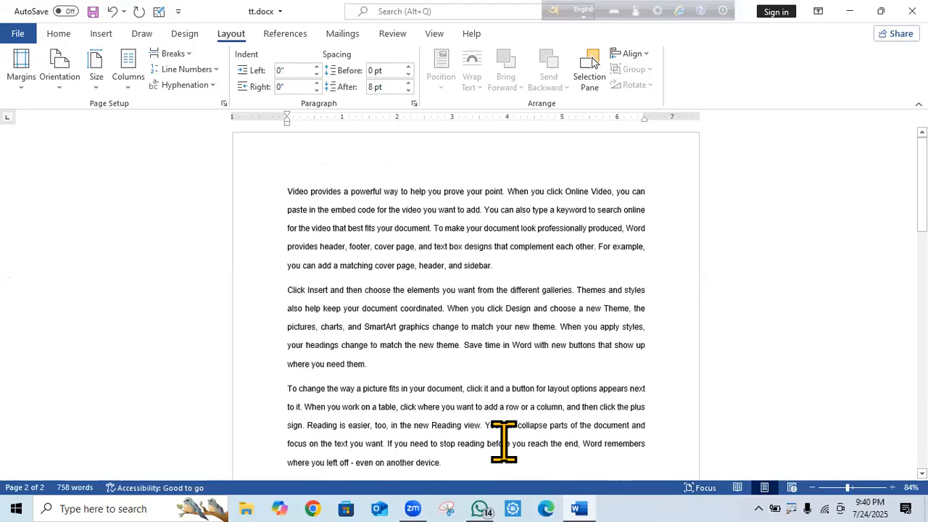
scroll(492, 419, "down", 1)
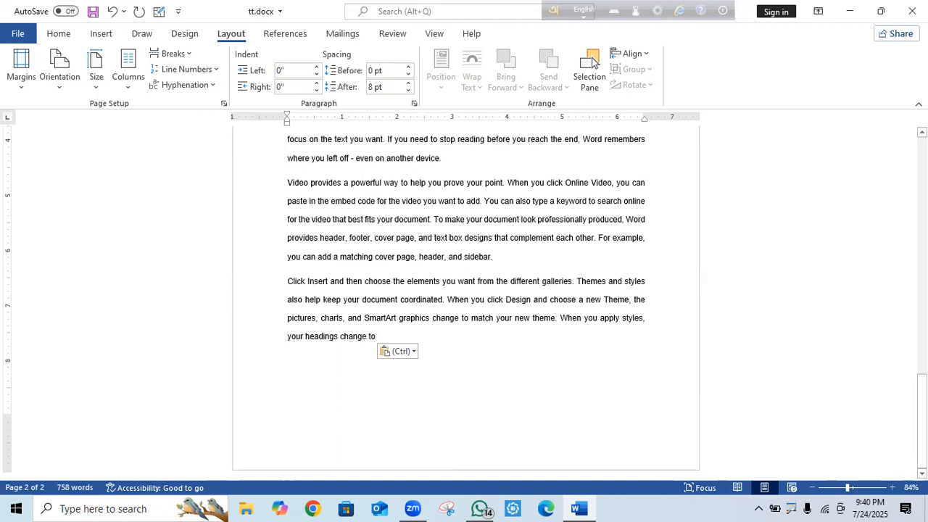
left_click_drag(922, 422, 908, 271)
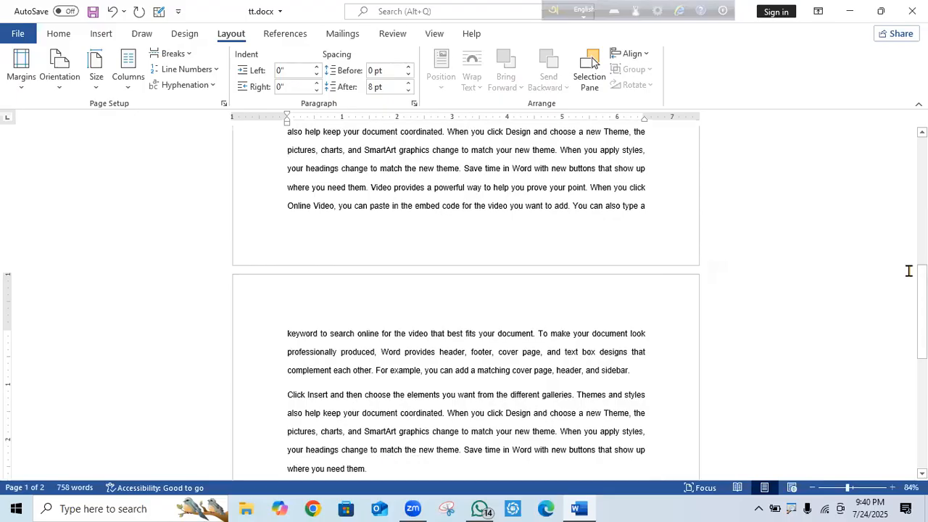
key("ctrl+a")
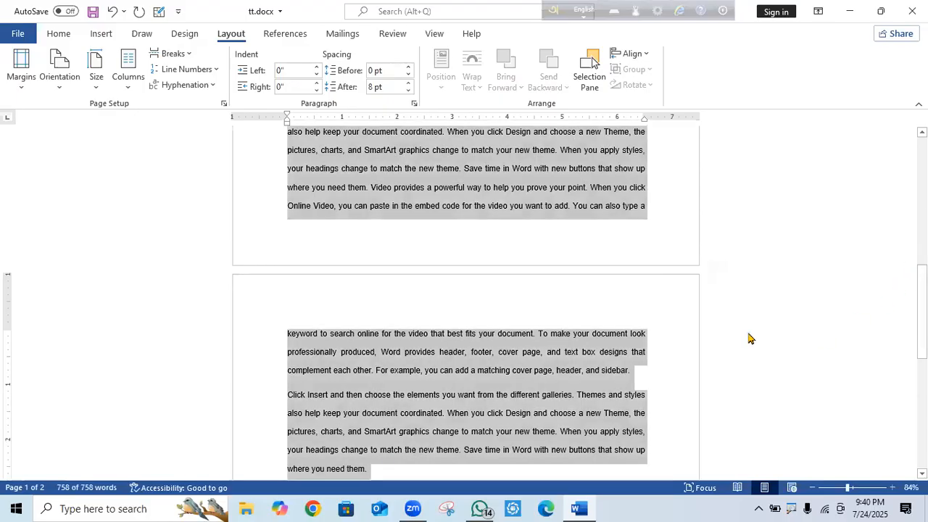
Apply Continuous line numbering across both pages and review the result.
left_click(217, 69)
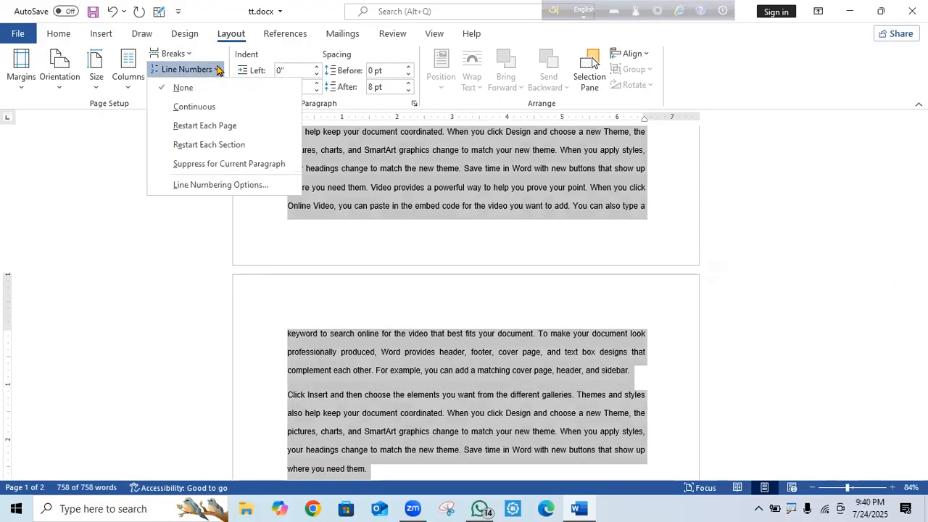
left_click(194, 107)
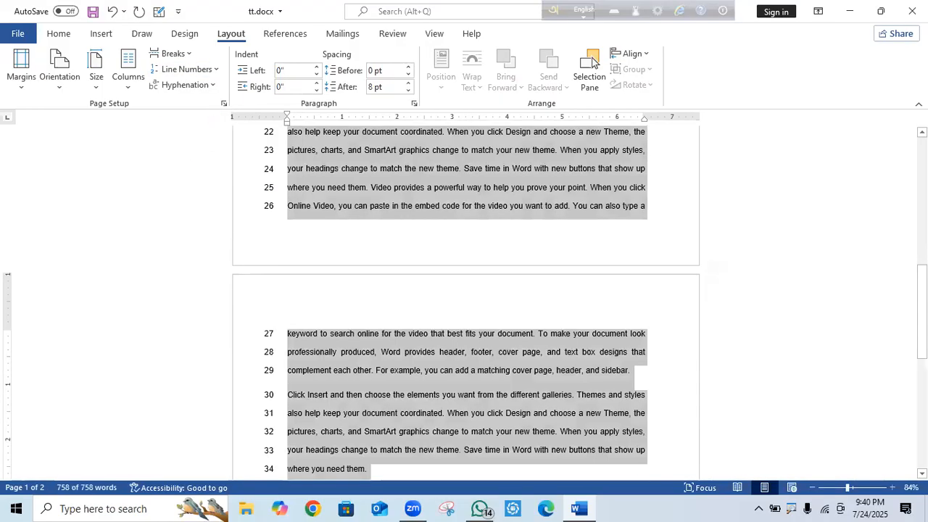
left_click_drag(922, 304, 911, 407)
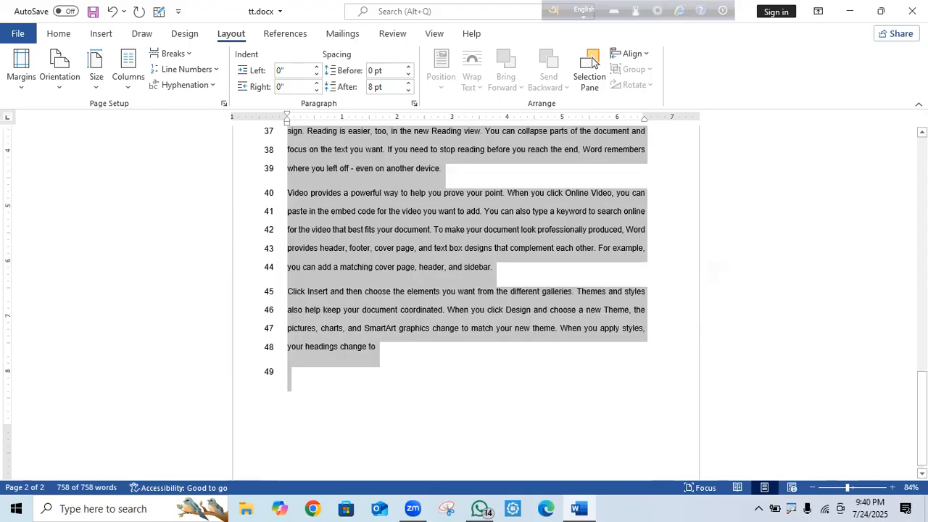
Undo the continuous numbering and switch line numbers to Restart Each Page.
left_click(112, 11)
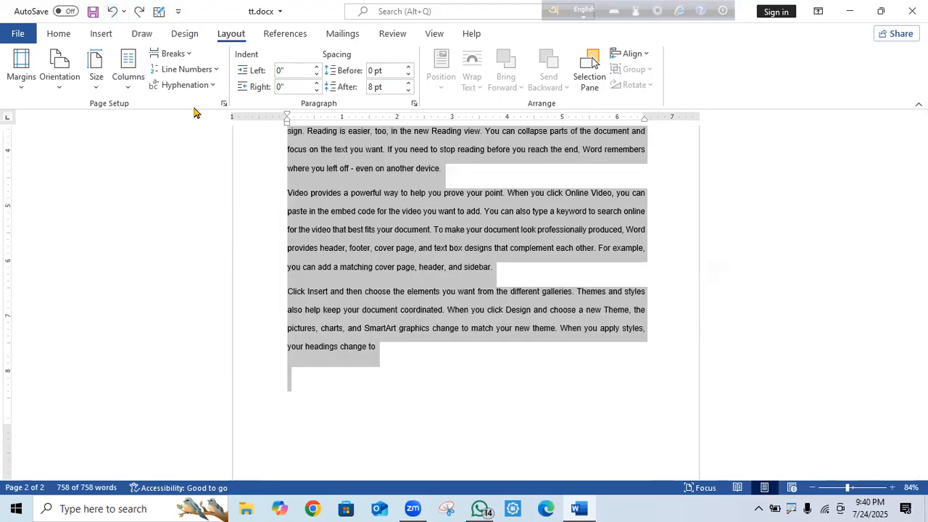
left_click(217, 70)
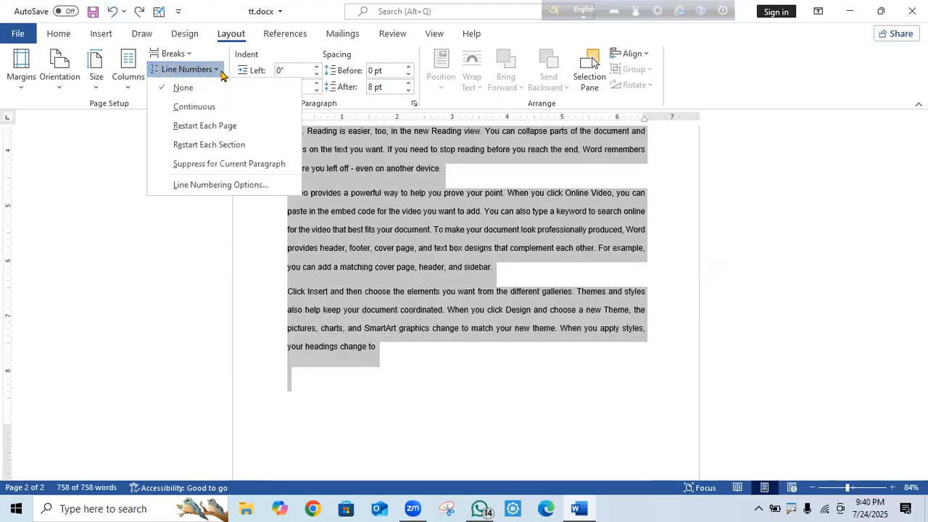
left_click(210, 127)
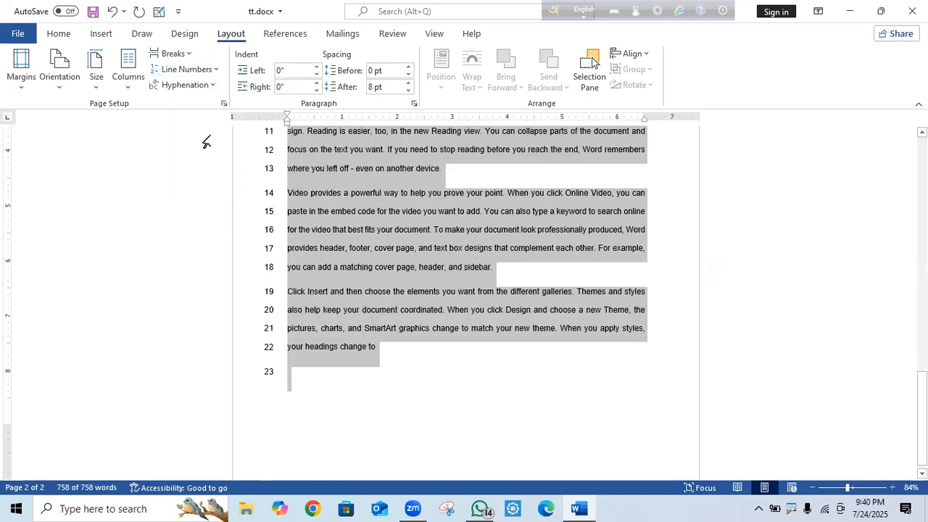
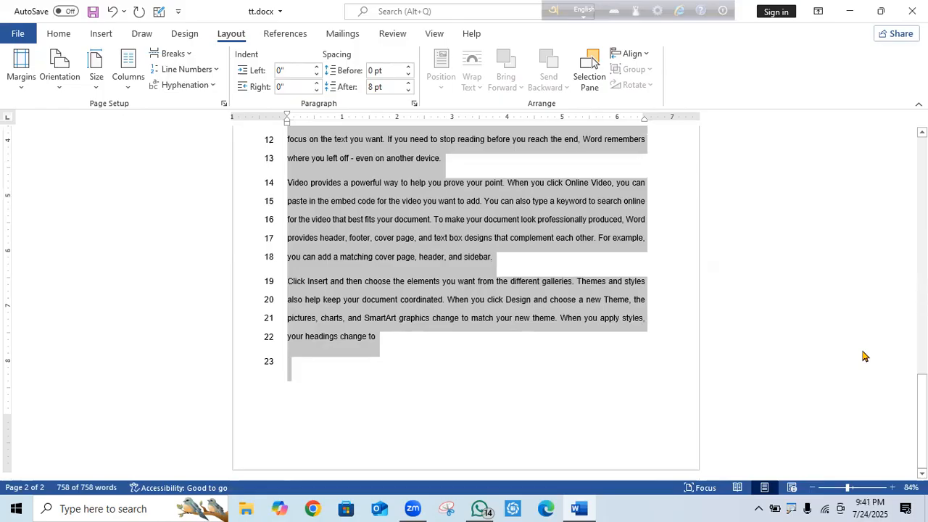
Turn line numbering off and undo the duplicated paste, returning the document to 388 words.
left_click_drag(922, 417, 896, 220)
left_click(214, 69)
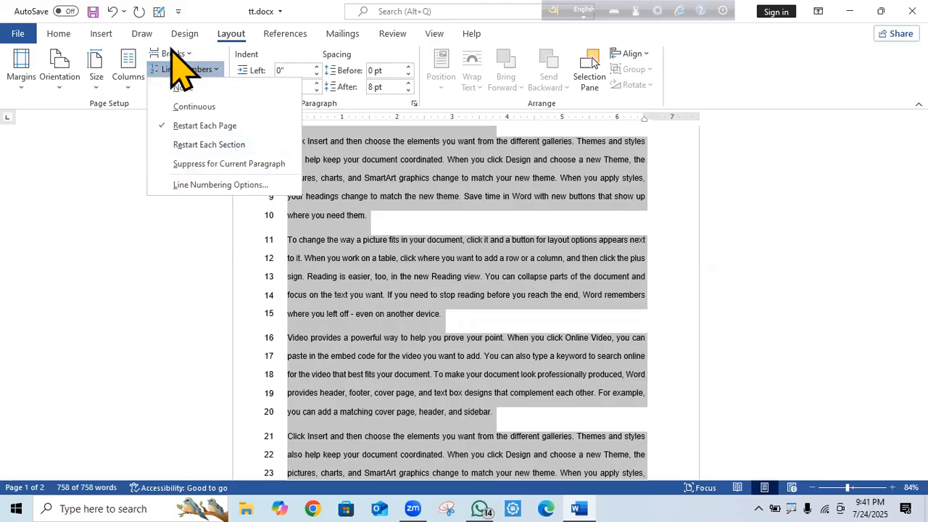
left_click(113, 12)
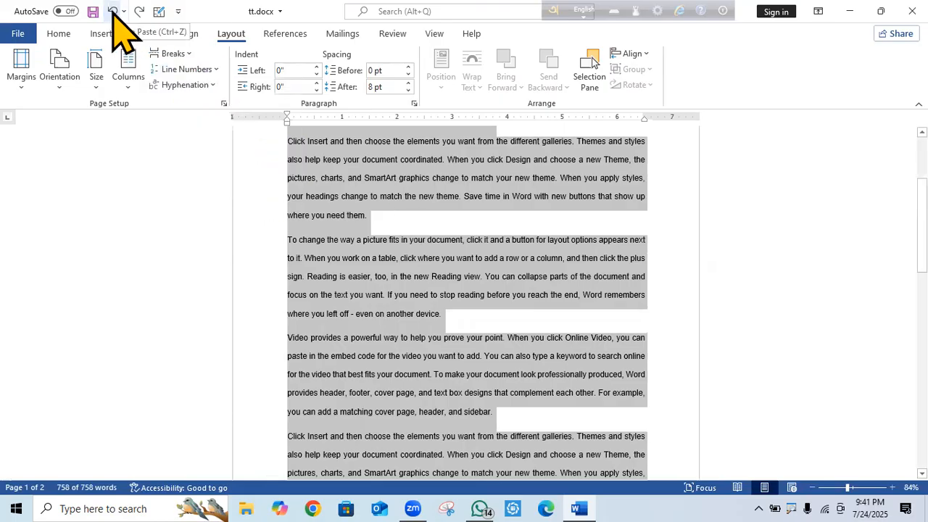
left_click(112, 12)
Add blank lines after the first paragraph and after the 'where you need them.' paragraph.
scroll(673, 420, "up", 5)
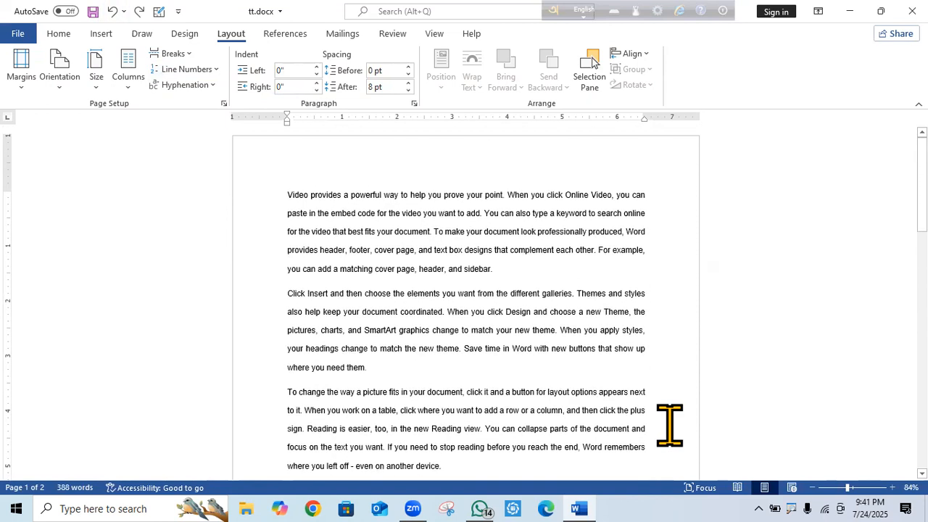
left_click(527, 268)
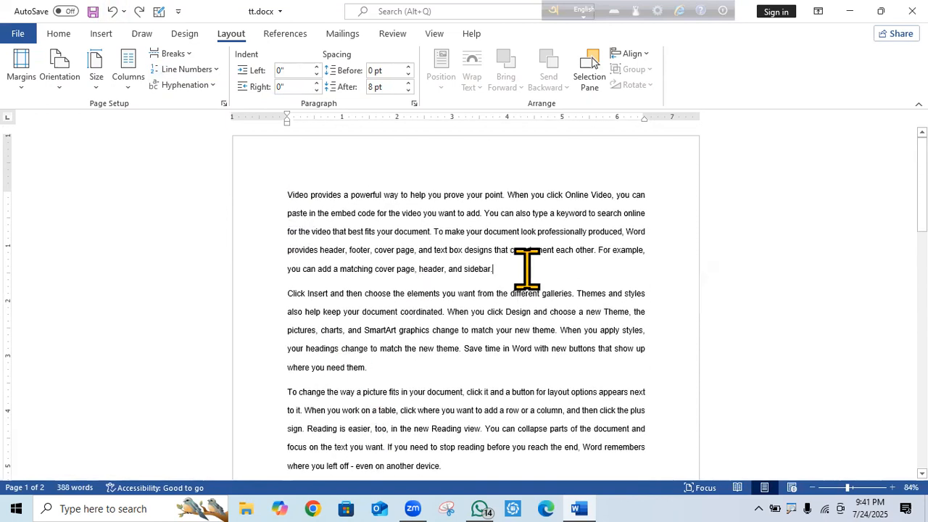
key("Return")
left_click(404, 394)
key("Return")
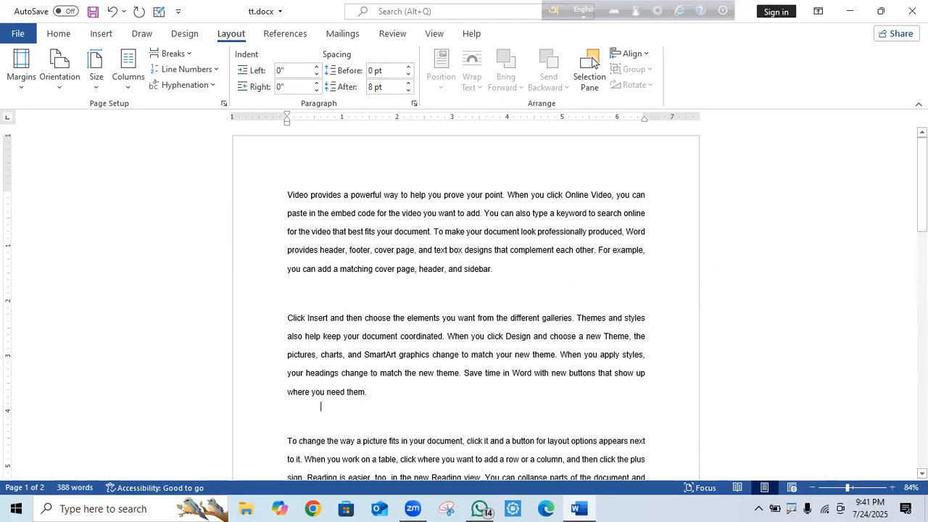
Add blank lines after the 'sidebar.' and 'device.' paragraphs, then select the whole document.
scroll(570, 311, "down", 6)
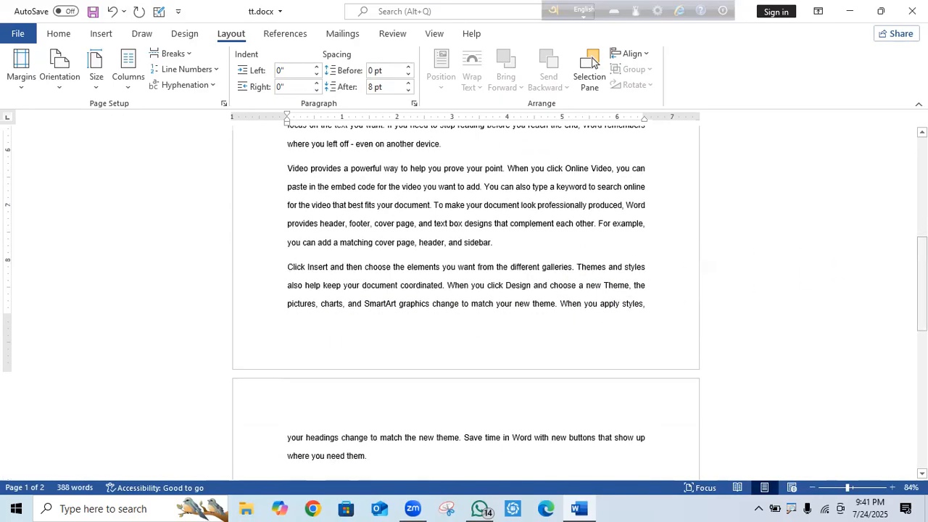
scroll(858, 296, "down", 3)
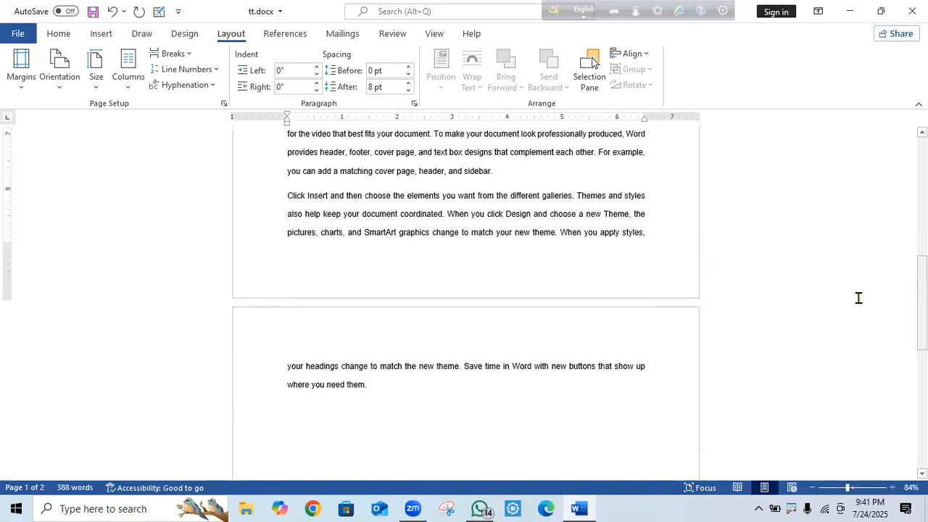
left_click(519, 178)
key("Return")
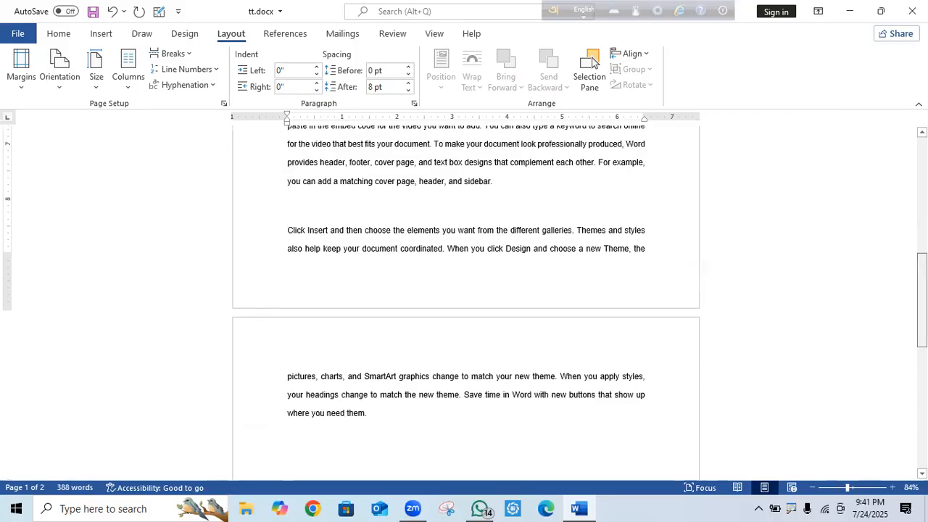
scroll(591, 282, "up", 8)
left_click(477, 342)
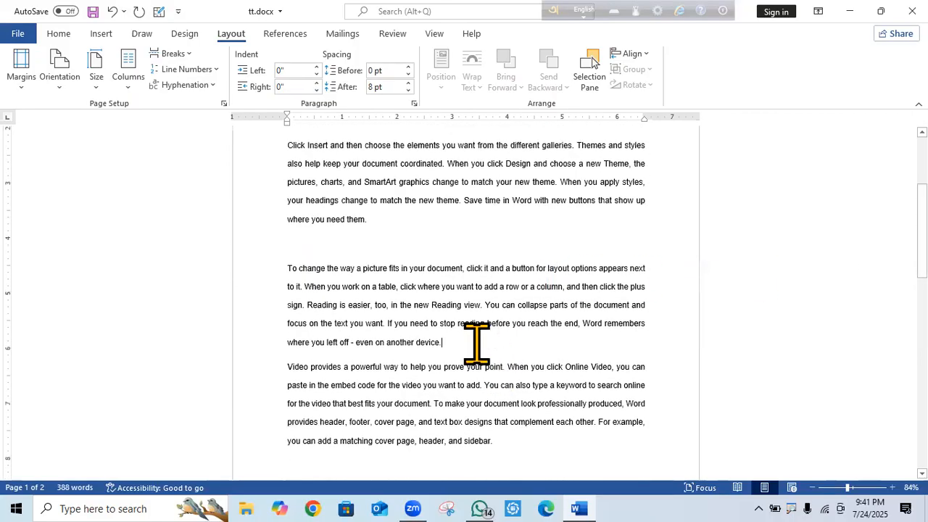
key("Return")
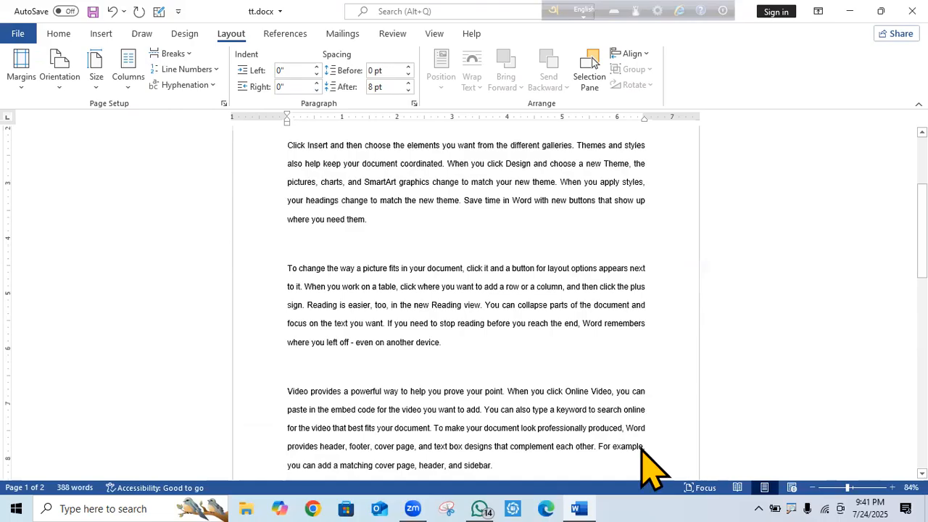
key("ctrl+a")
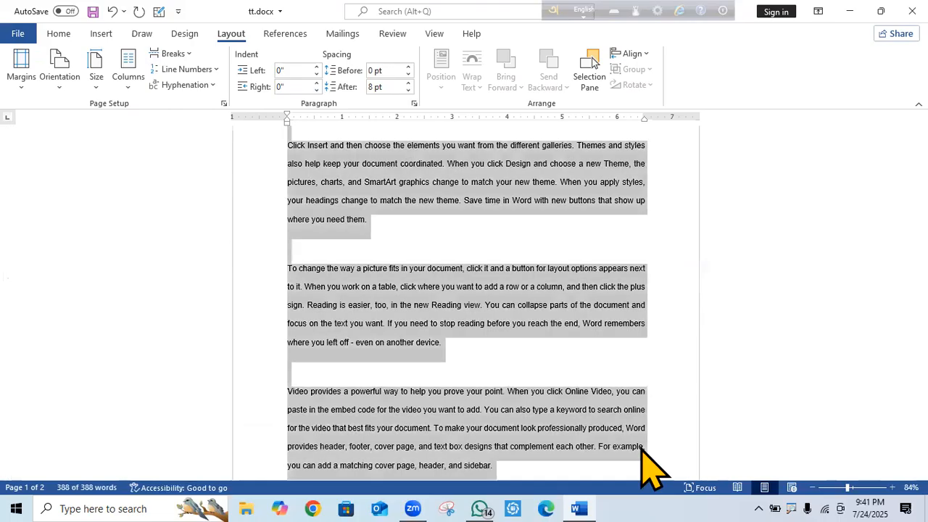
left_click(220, 67)
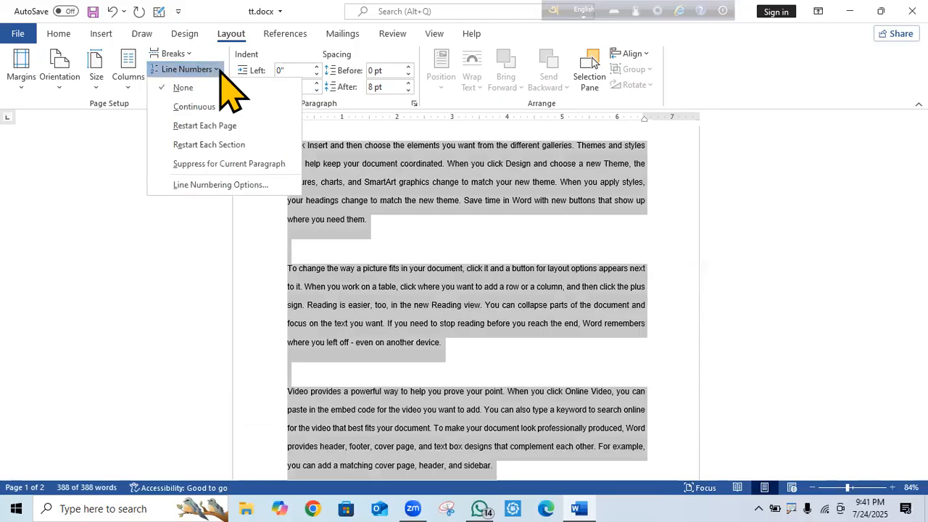
left_click(232, 143)
left_click(429, 250)
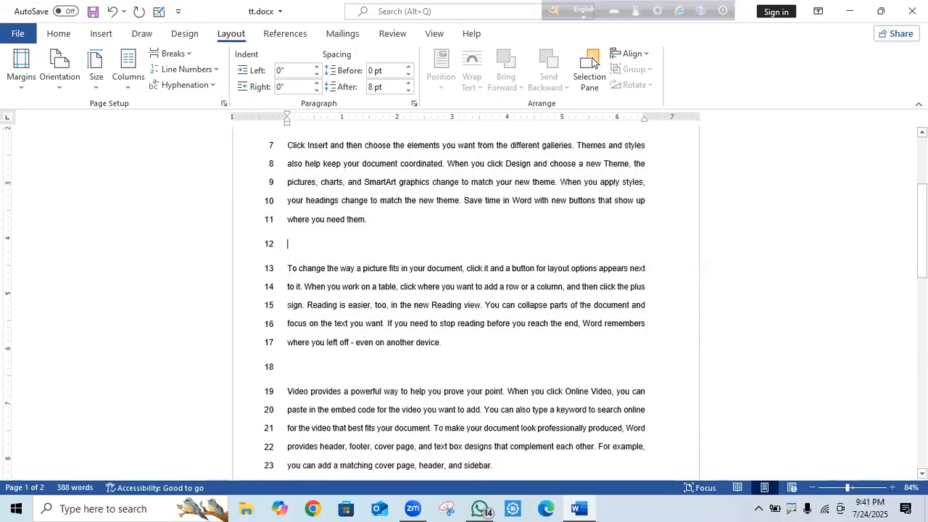
scroll(627, 334, "up", 3)
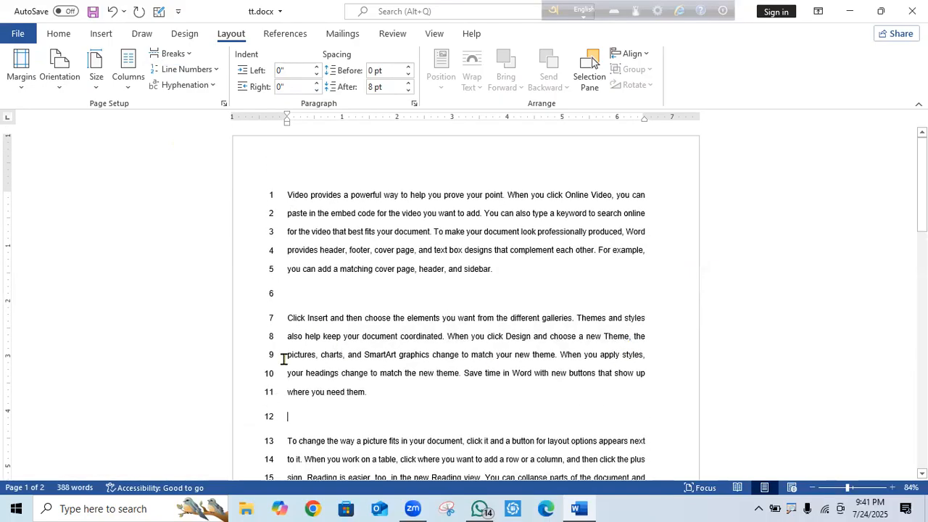
left_click(297, 292)
key("Delete")
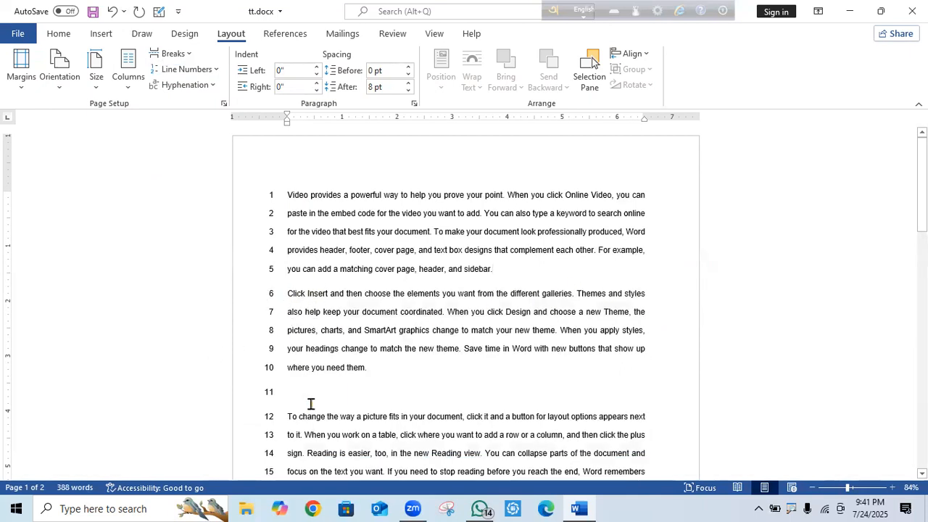
scroll(310, 404, "down", 5)
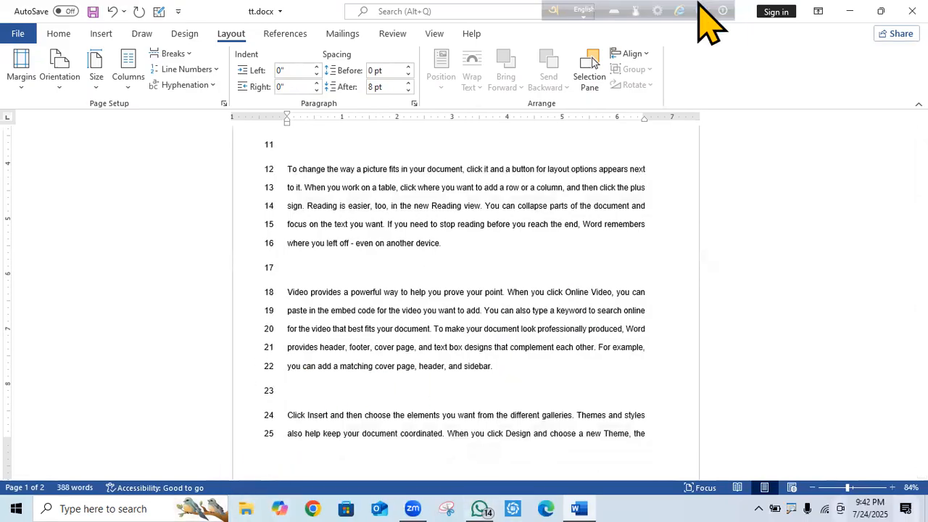
left_click(113, 11)
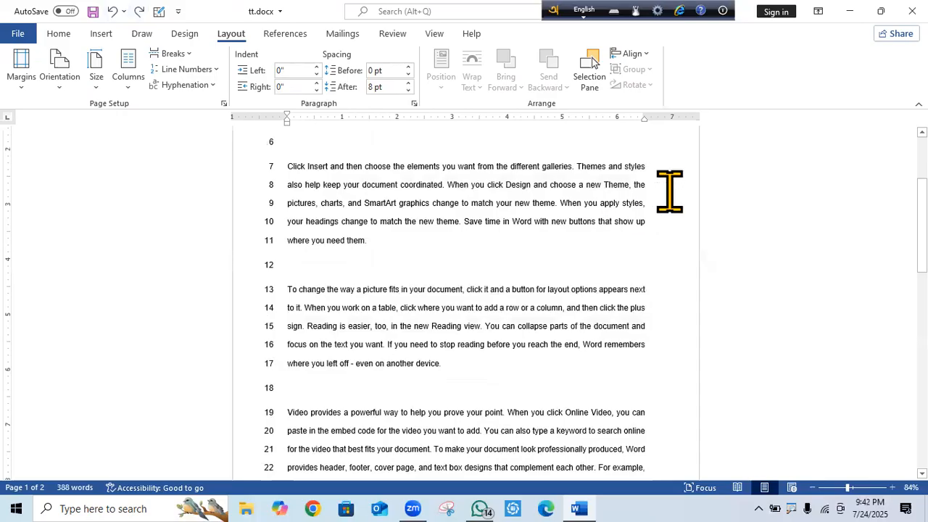
left_click(113, 11)
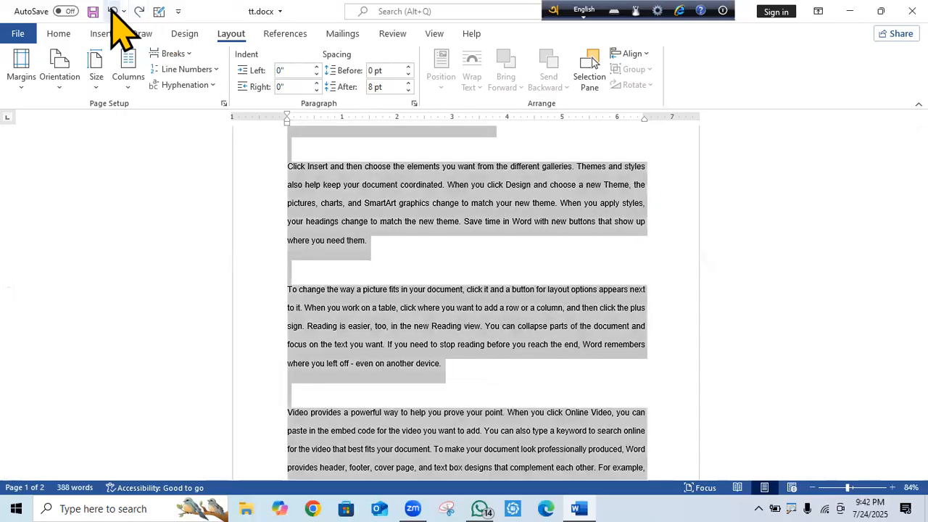
left_click(531, 203)
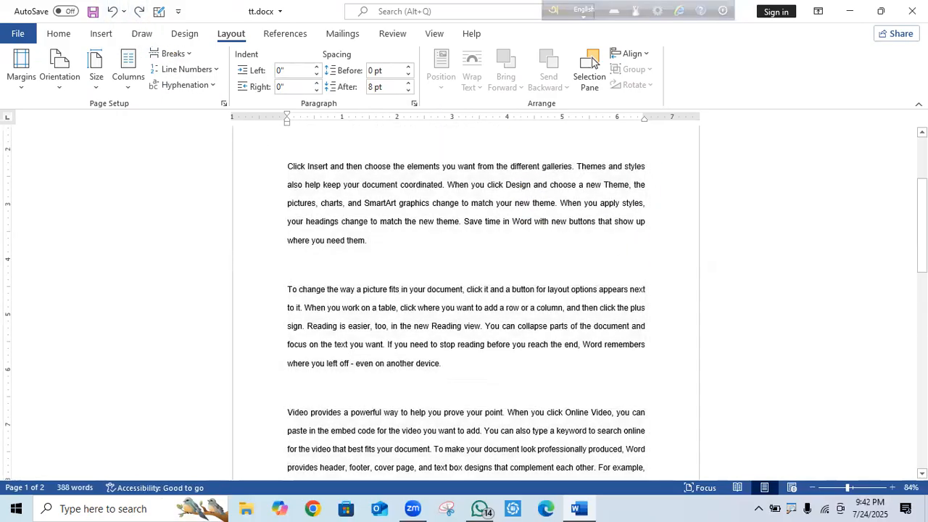
key("ctrl+z")
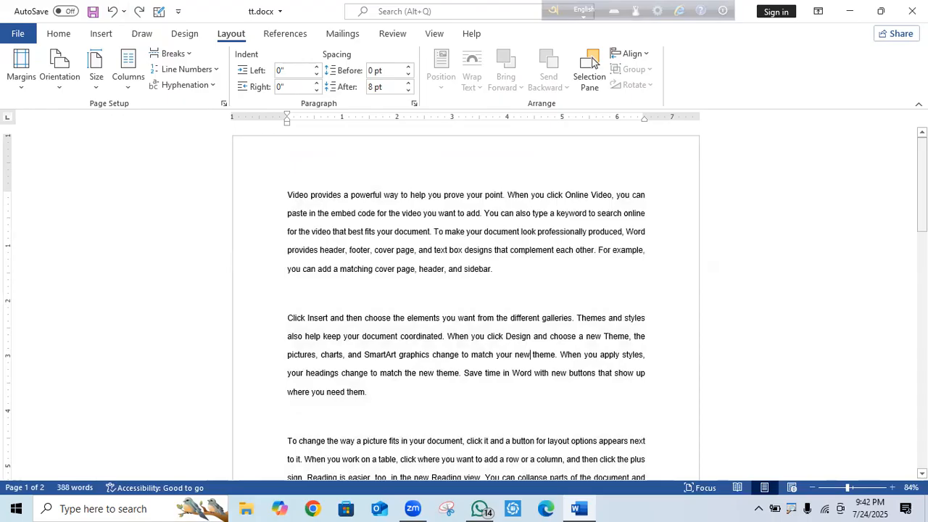
left_click(217, 70)
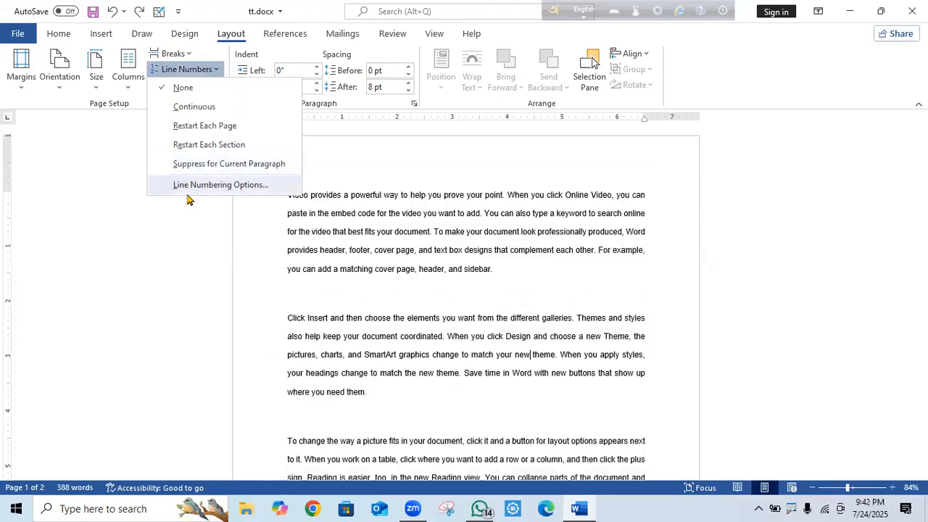
left_click(226, 185)
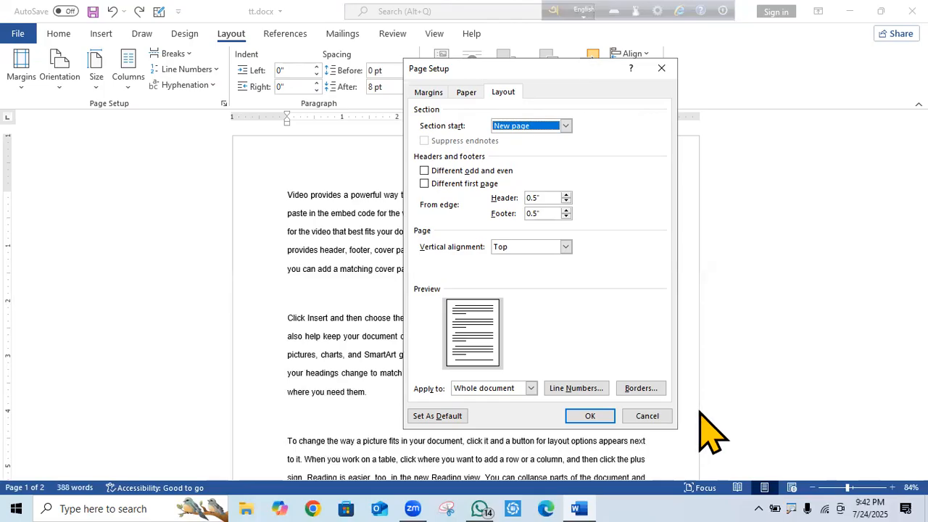
left_click(580, 388)
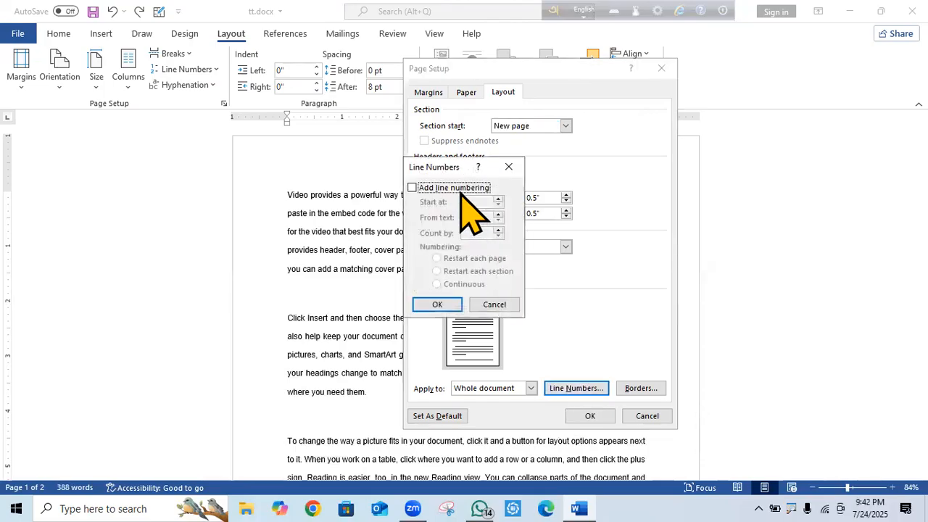
left_click(509, 168)
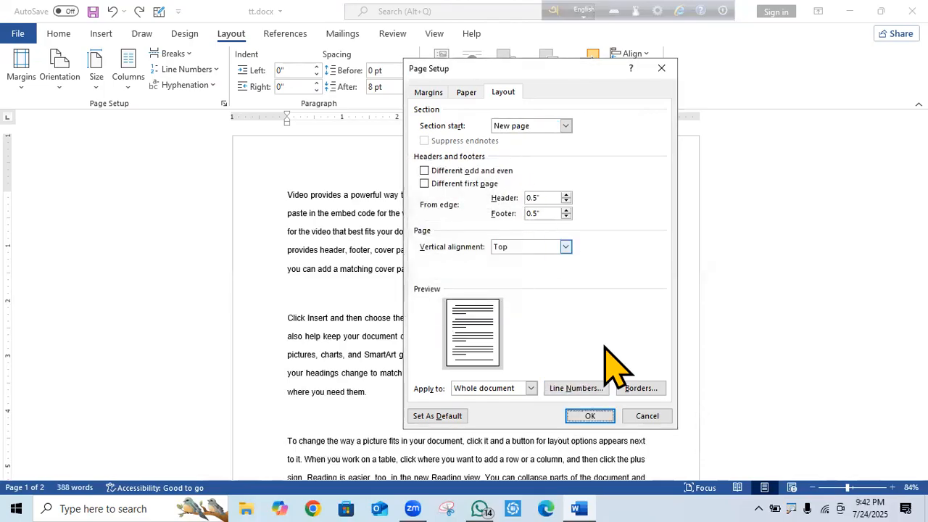
left_click(643, 388)
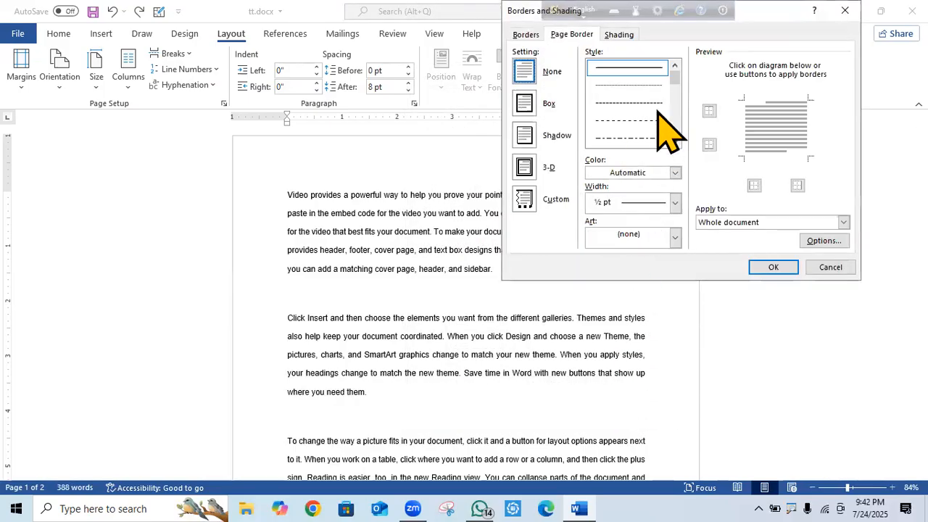
left_click(846, 11)
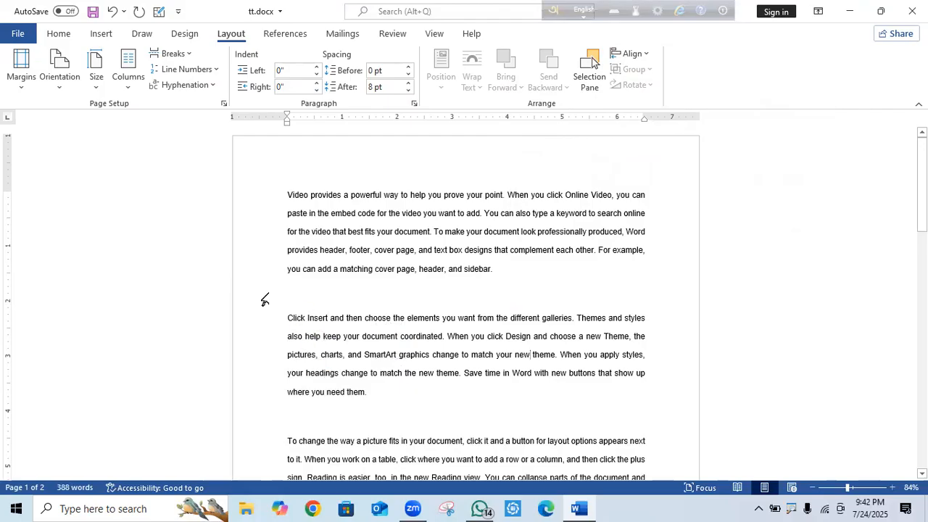
Select the entire opening 'Video provides a powerful way' paragraph after checking the hyphenation choices.
left_click(213, 85)
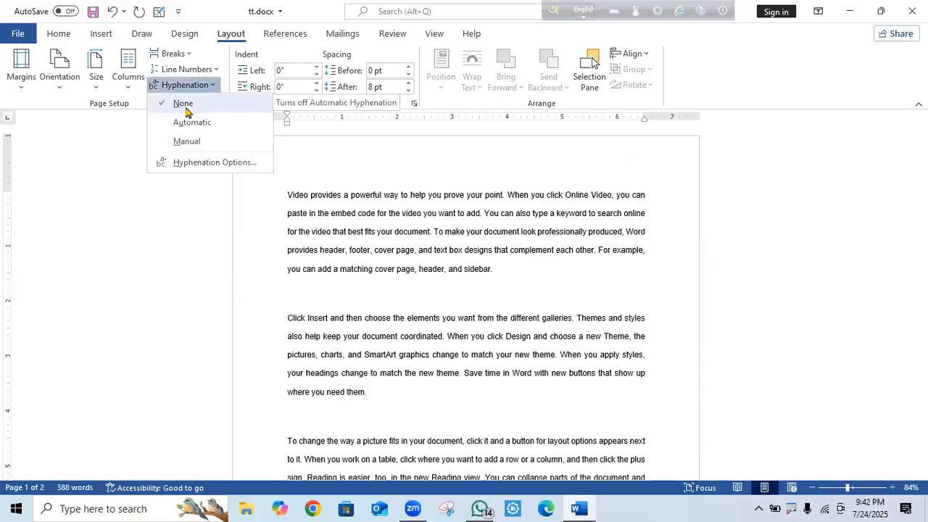
left_click(508, 271)
left_click_drag(505, 264, 306, 201)
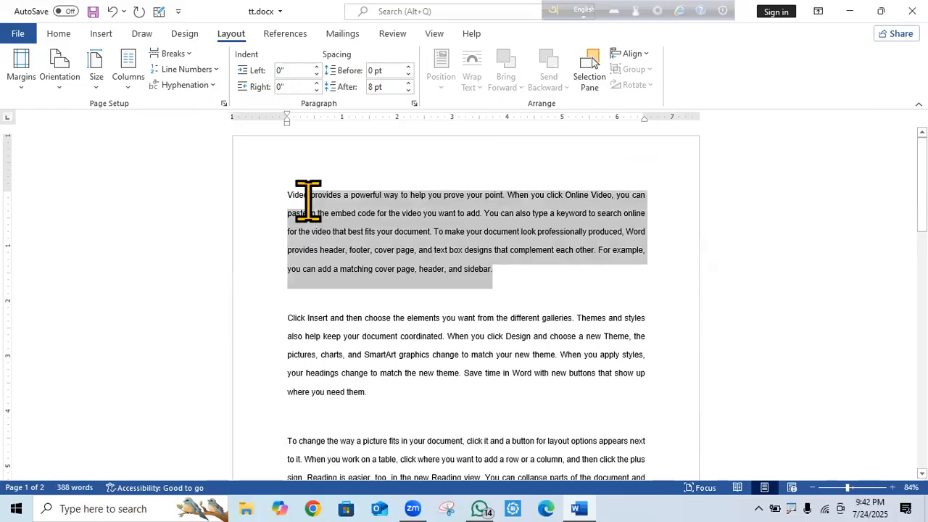
left_click(208, 85)
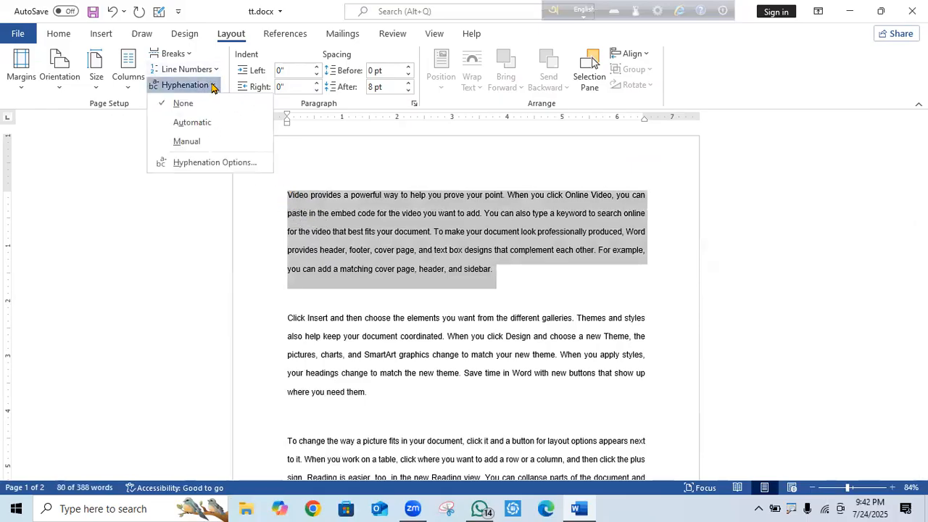
left_click(201, 127)
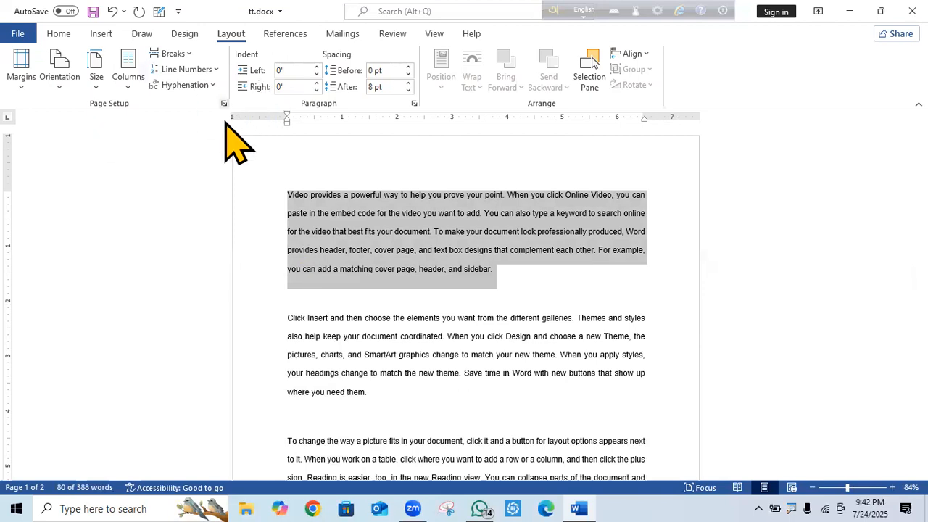
left_click(508, 269)
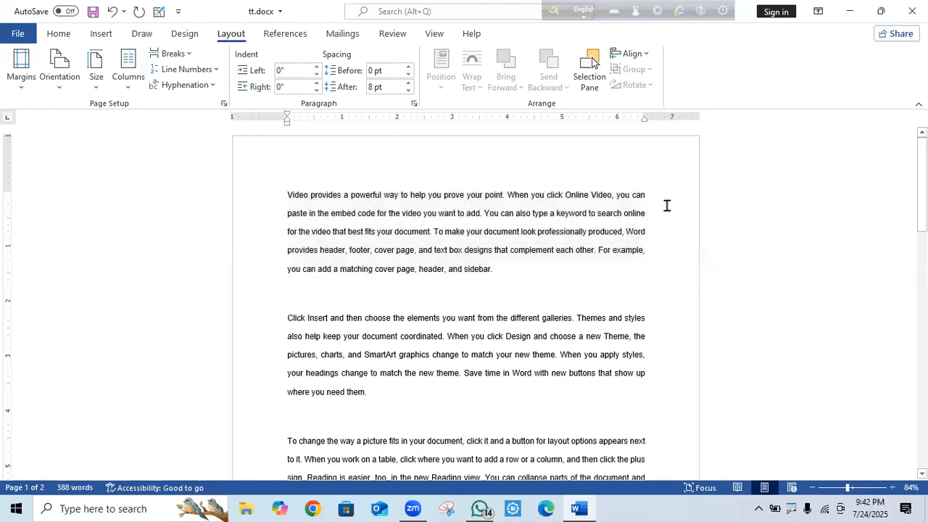
left_click_drag(507, 281, 242, 191)
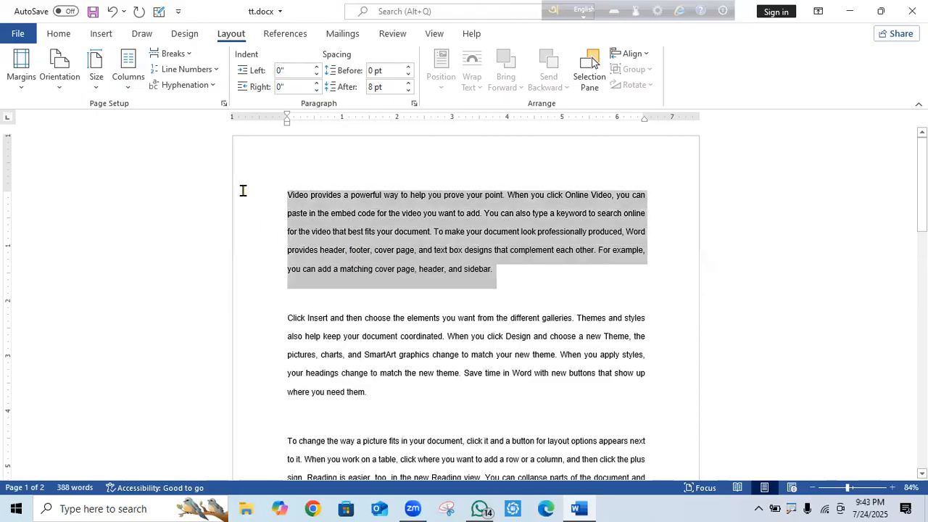
left_click(64, 34)
Enlarge the opening paragraph's font to 16 pt so 'doc-ument' wraps hyphenated.
left_click(232, 58)
left_click(232, 59)
left_click(232, 59)
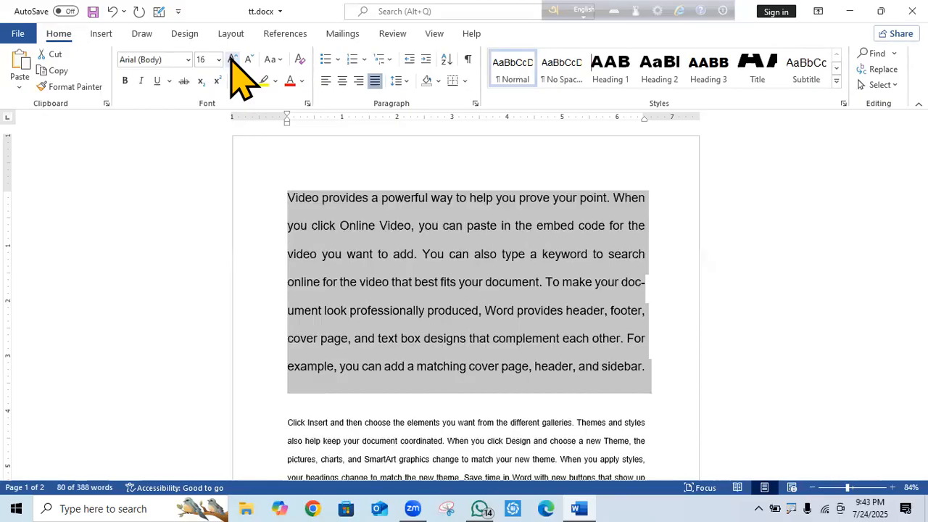
left_click(690, 289)
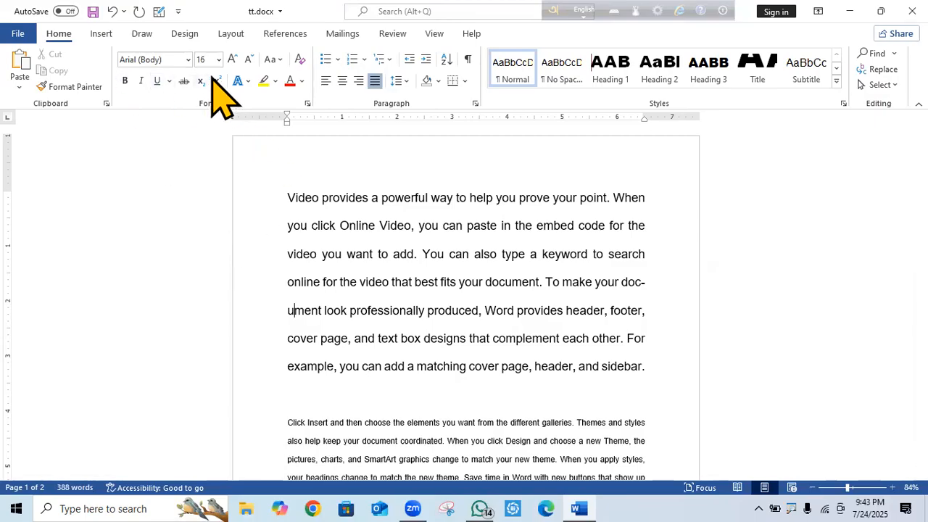
left_click(232, 33)
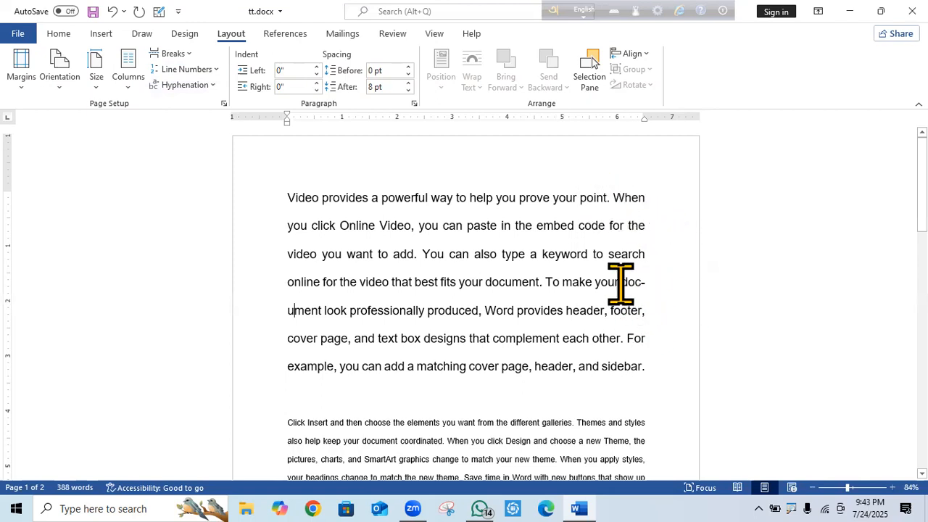
Select 'doc-ument', apply bold to it, then undo the bolding.
left_click_drag(632, 290, 321, 312)
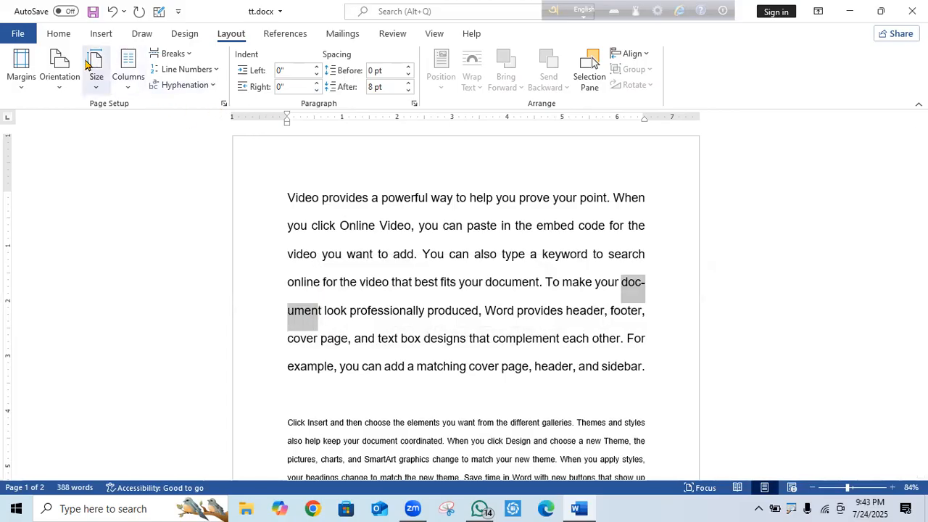
left_click(61, 34)
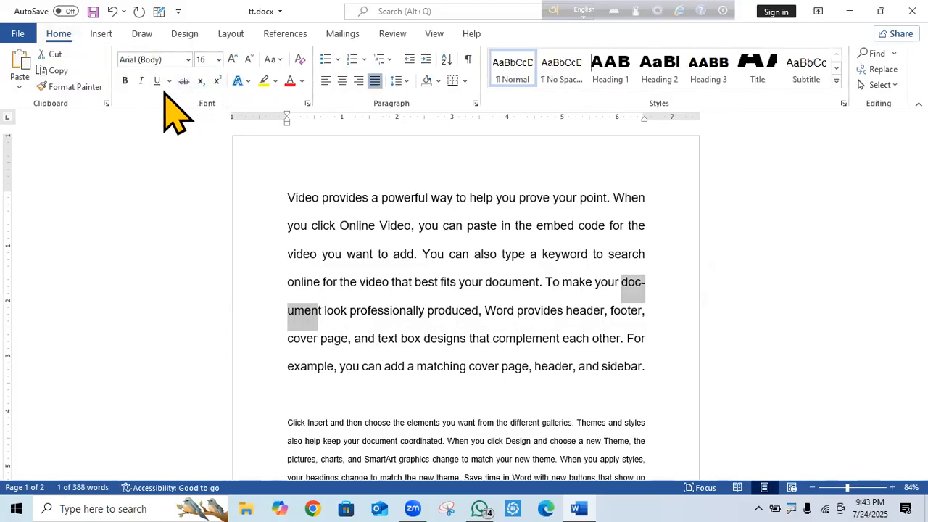
left_click(127, 83)
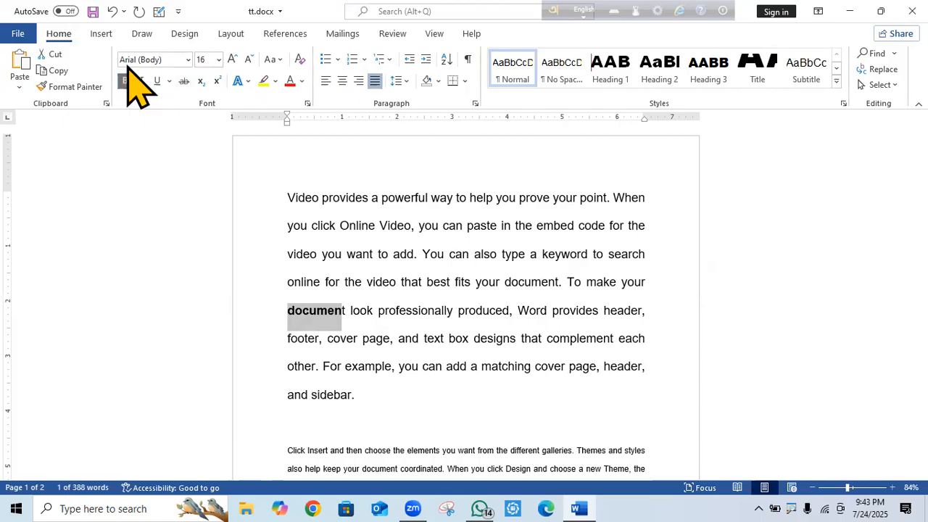
left_click(113, 11)
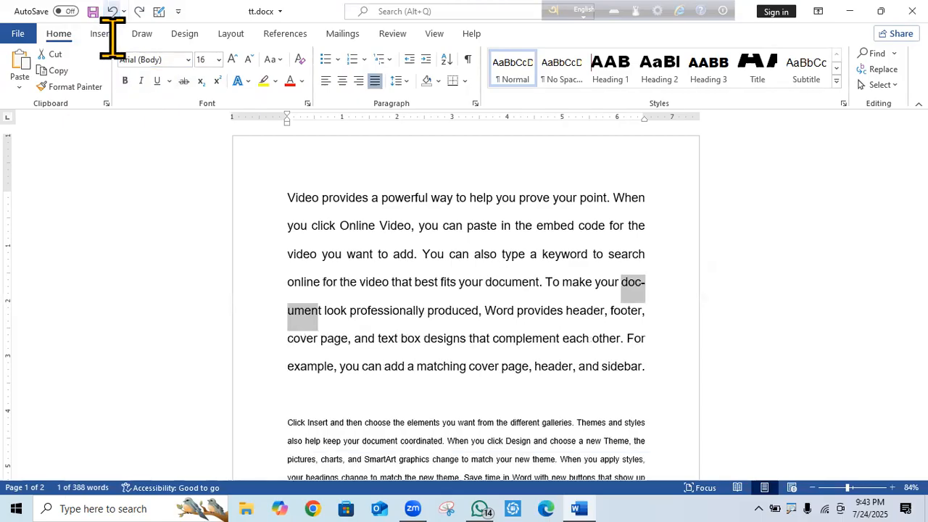
left_click(679, 309)
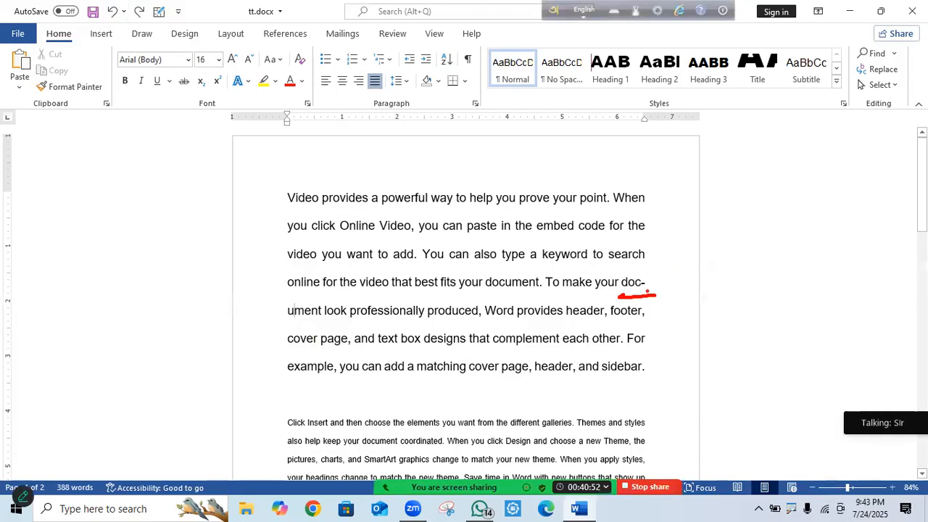
Underline the hyphen in 'doc-' with red ink, then clear the annotation.
left_click_drag(648, 277, 642, 277)
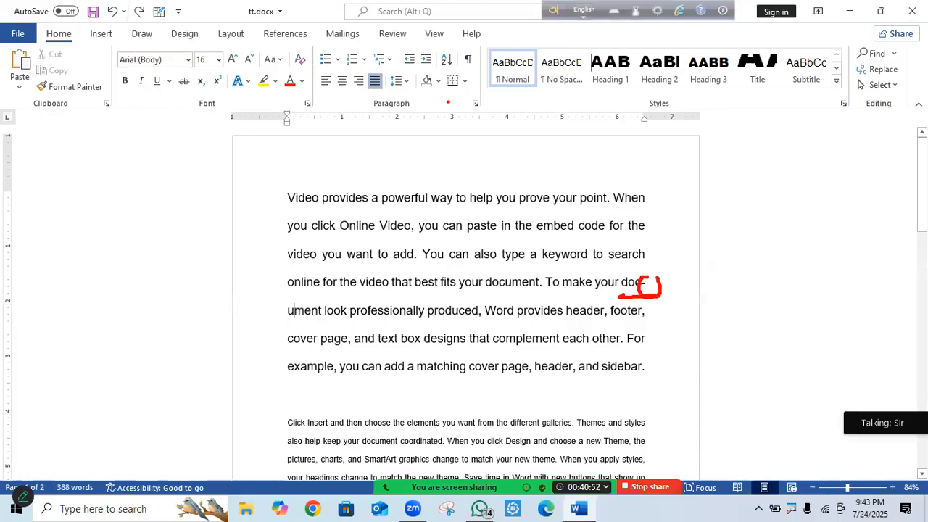
key("Escape")
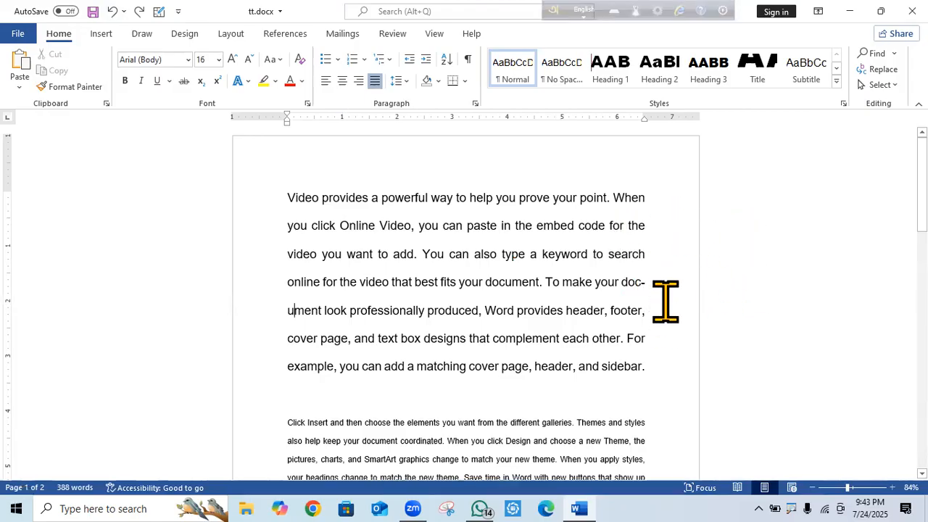
left_click(675, 200)
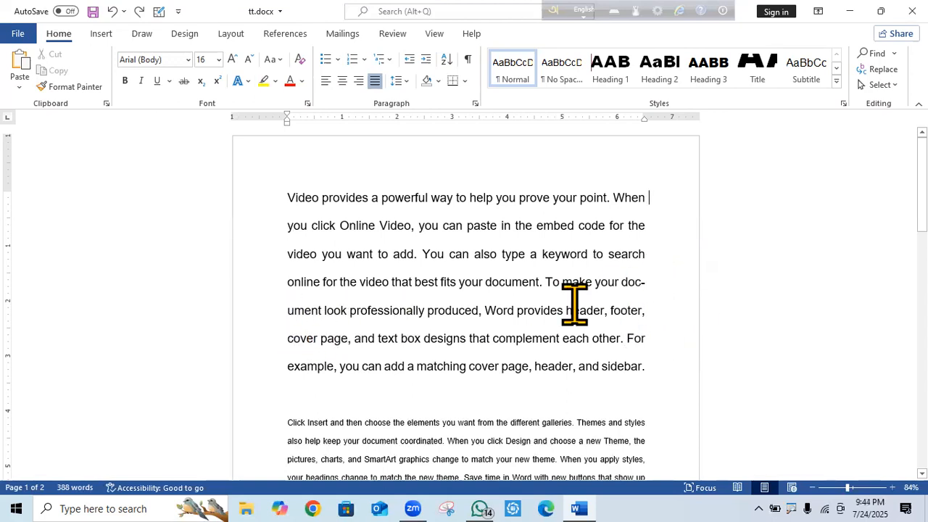
Select the opening paragraph and review the hyphenation choices without changing anything.
left_click_drag(645, 370, 566, 310)
left_click_drag(424, 247, 222, 87)
left_click(241, 37)
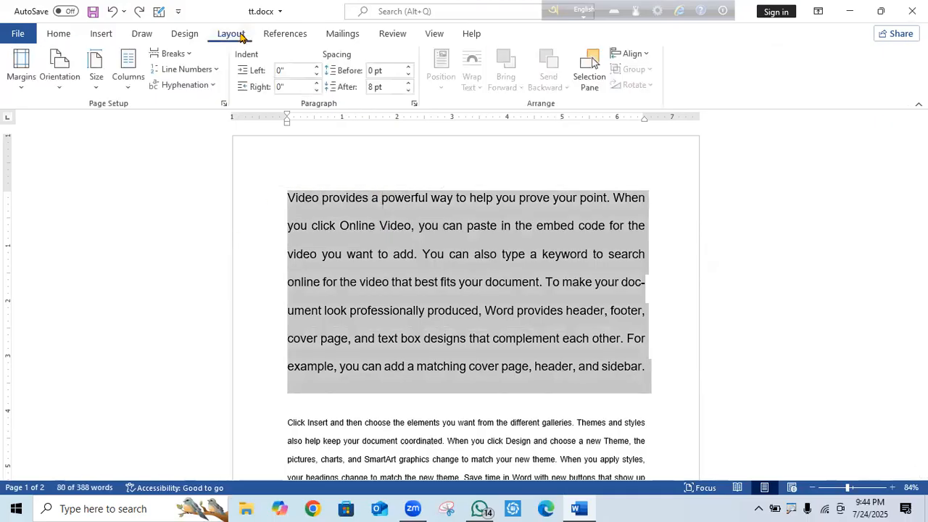
left_click(208, 87)
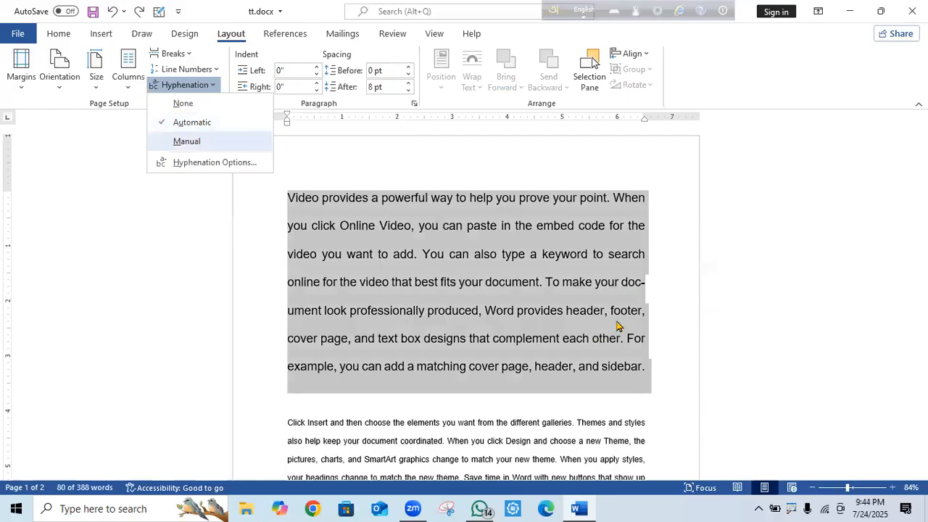
left_click(641, 298)
left_click(660, 283)
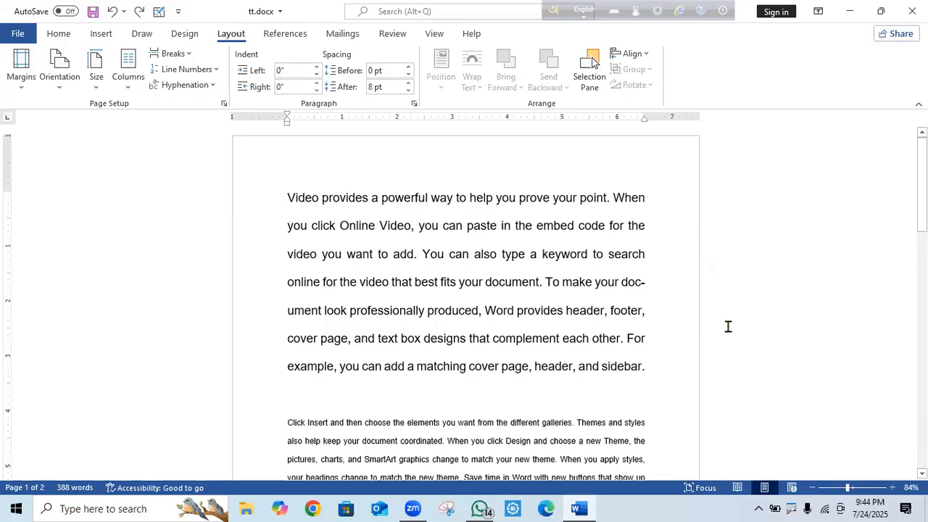
left_click_drag(663, 357, 290, 225)
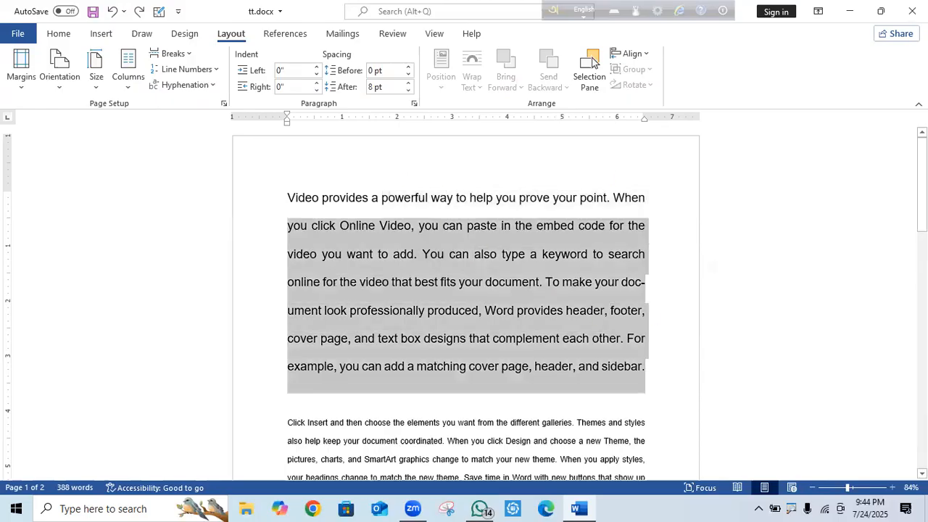
left_click(654, 365)
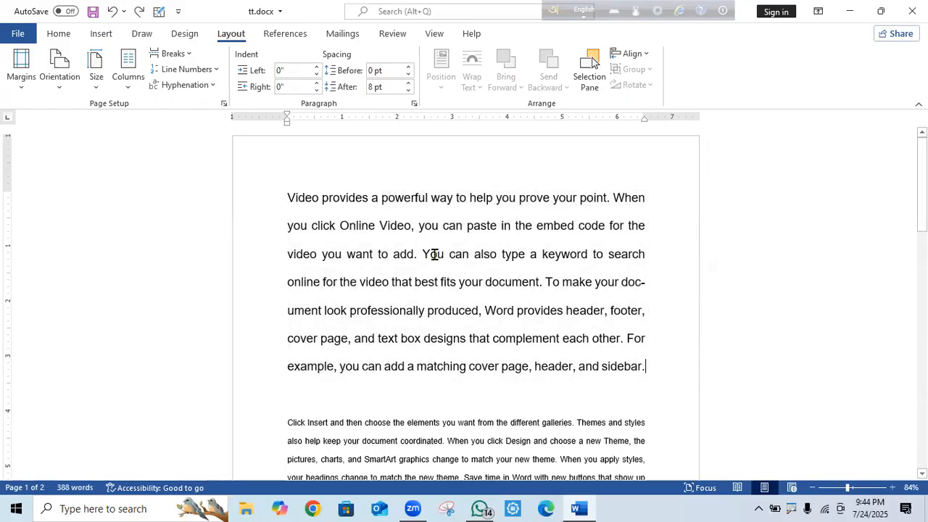
Set hyphenation to None for the opening paragraph.
left_click(252, 152, "shift")
left_click(210, 86)
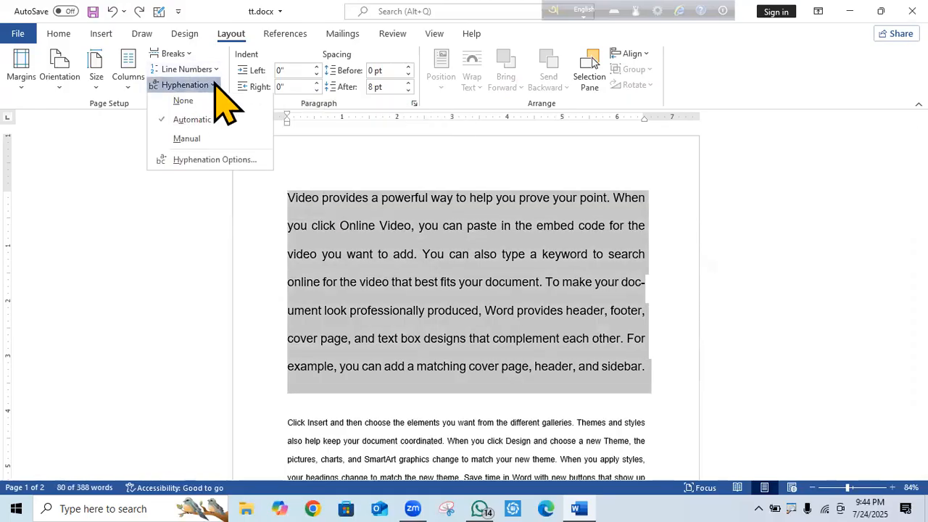
left_click(182, 104)
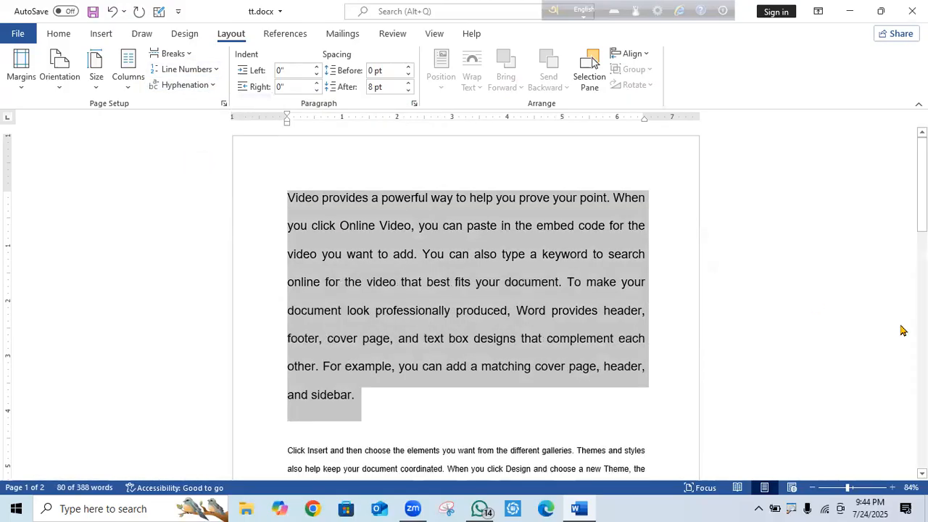
left_click(701, 306)
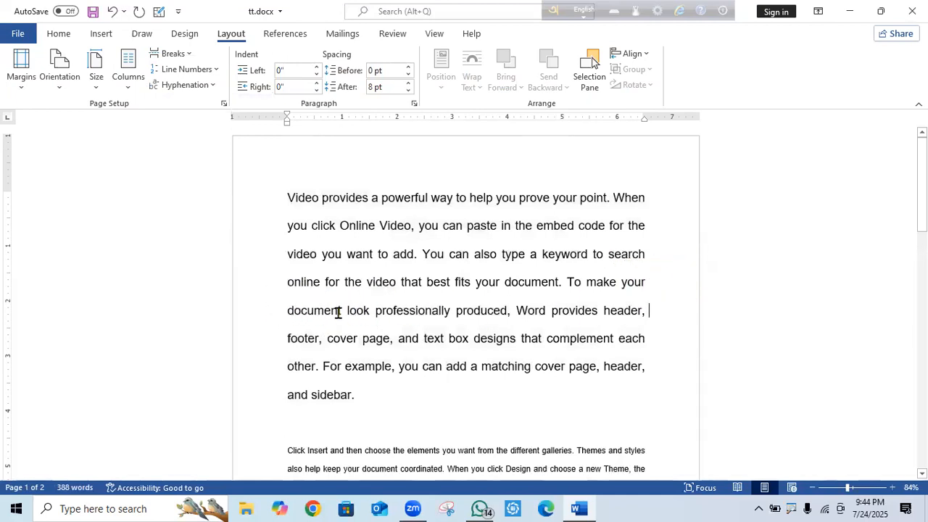
Switch the opening paragraph back to Automatic hyphenation, then reselect it.
left_click_drag(367, 390, 288, 187)
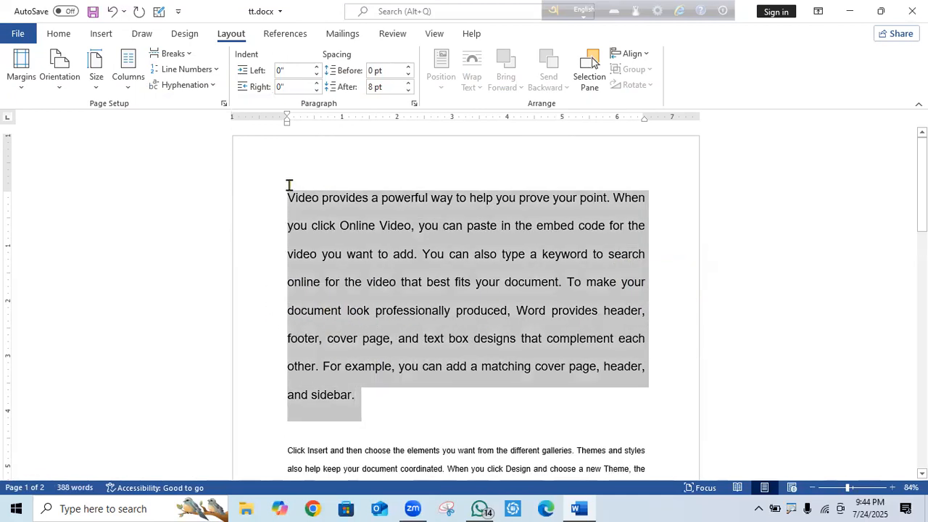
left_click(211, 86)
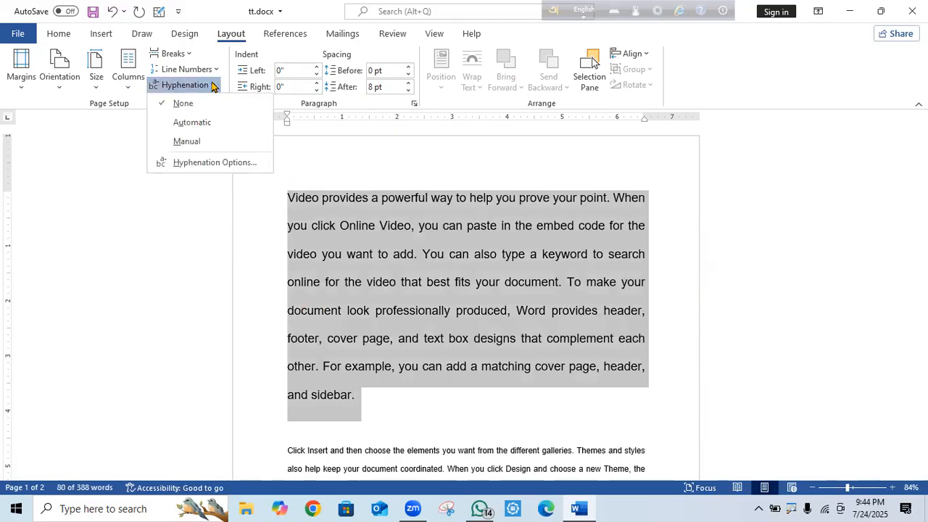
left_click(211, 125)
left_click(783, 332)
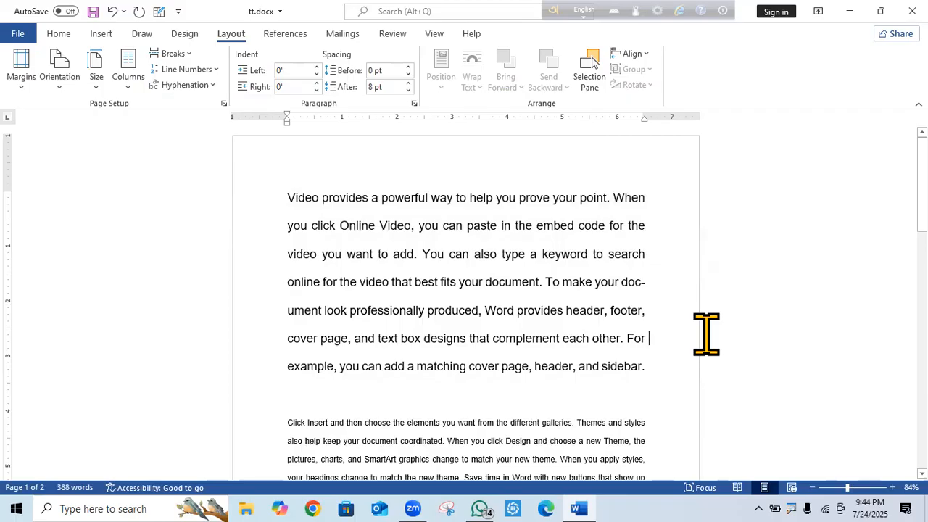
left_click_drag(648, 346, 294, 206)
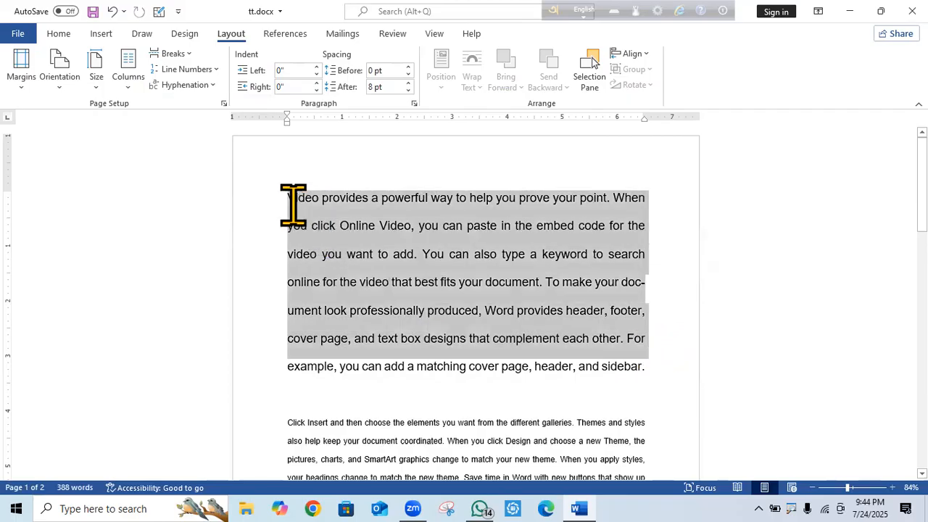
Run Manual hyphenation on the paragraph twice, dismissing the completion message each time.
left_click(215, 91)
left_click(191, 143)
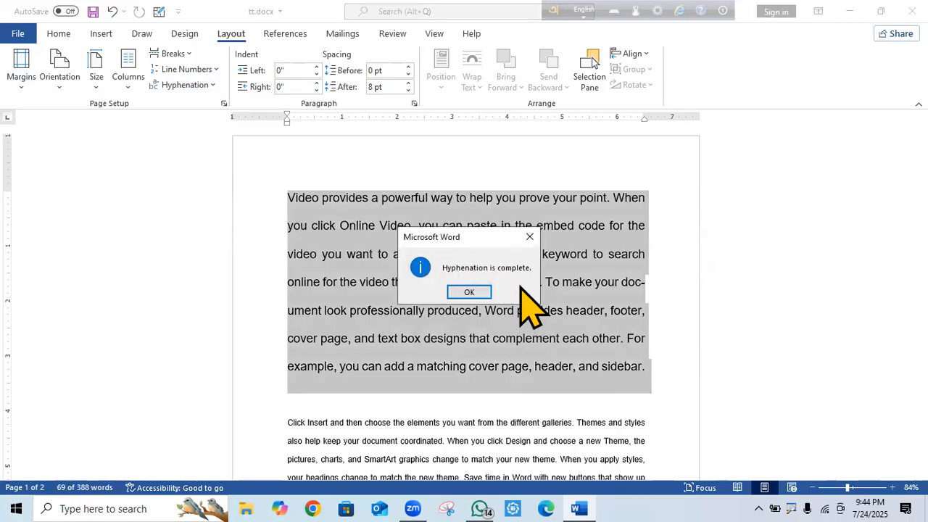
left_click(473, 292)
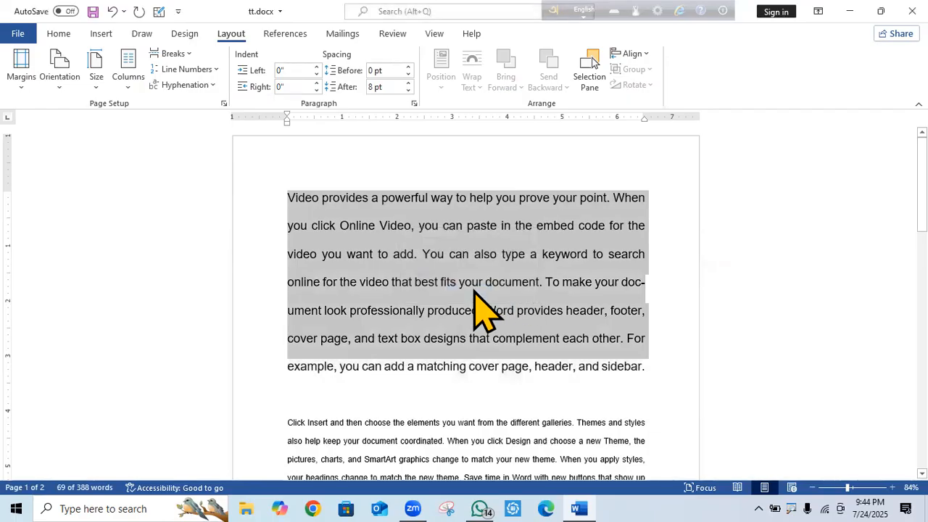
left_click(210, 85)
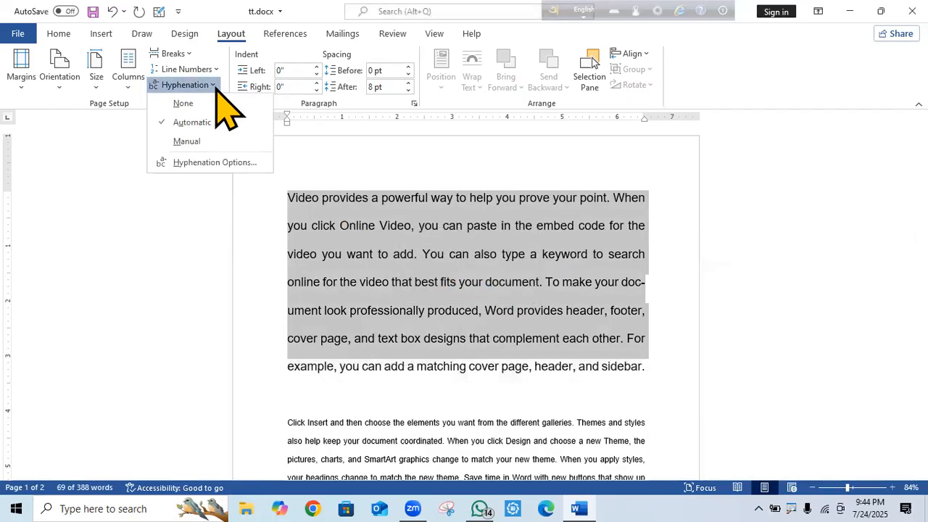
left_click(192, 141)
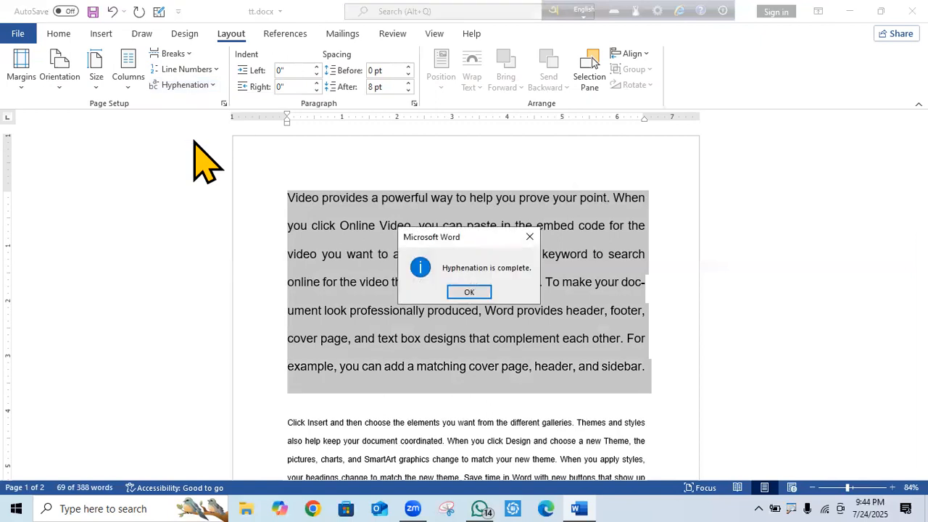
left_click(470, 293)
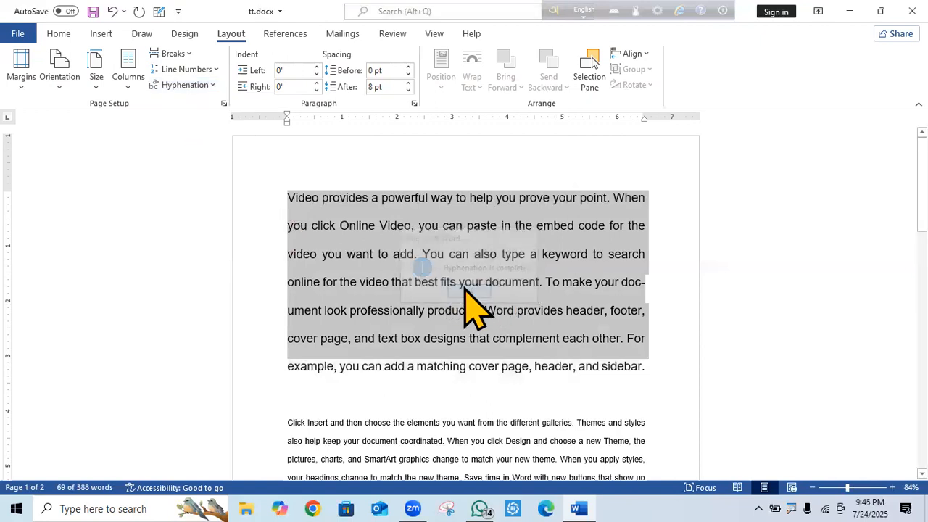
left_click(743, 284)
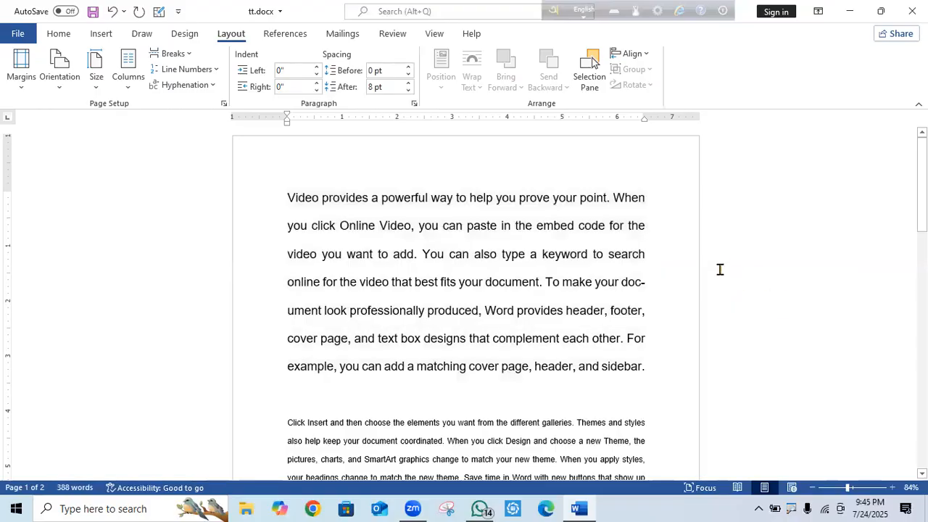
left_click(210, 85)
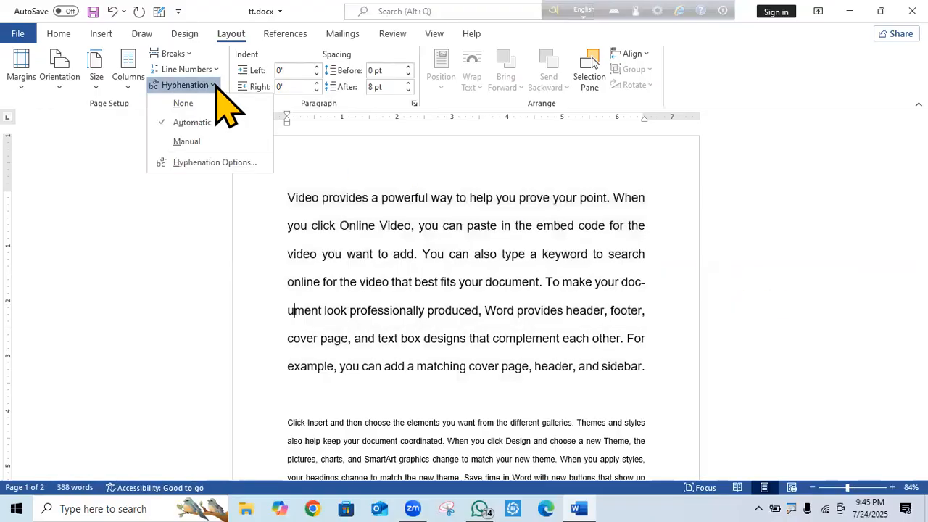
Toggle the 'Hyphenate words in CAPS' setting in Hyphenation Options and confirm with OK.
left_click(214, 163)
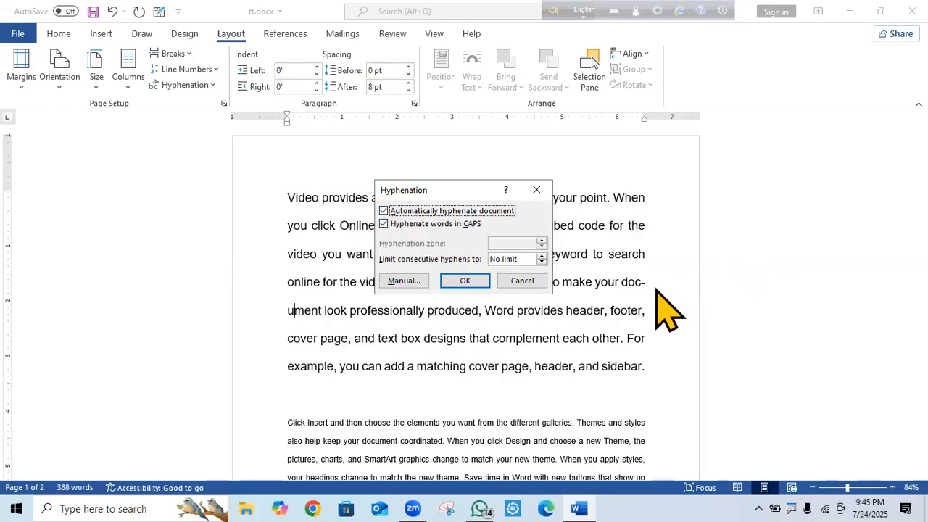
left_click(392, 224)
left_click(466, 283)
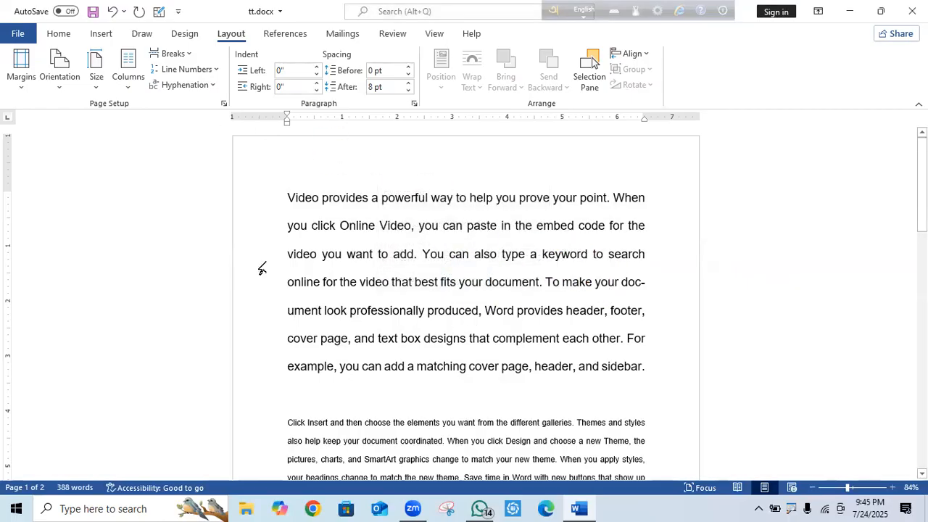
Choose A4 paper in Page Setup and confirm it as the default for new documents.
left_click(223, 103)
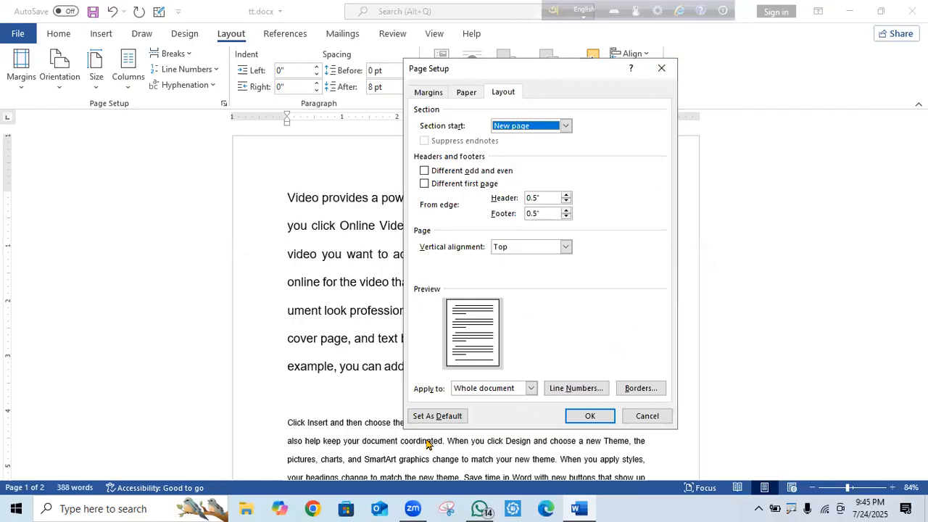
left_click(430, 93)
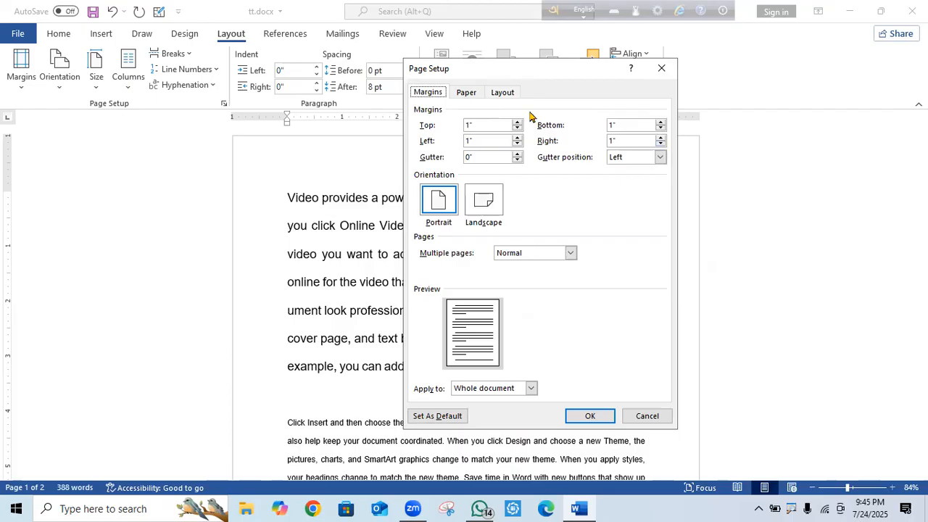
left_click(467, 94)
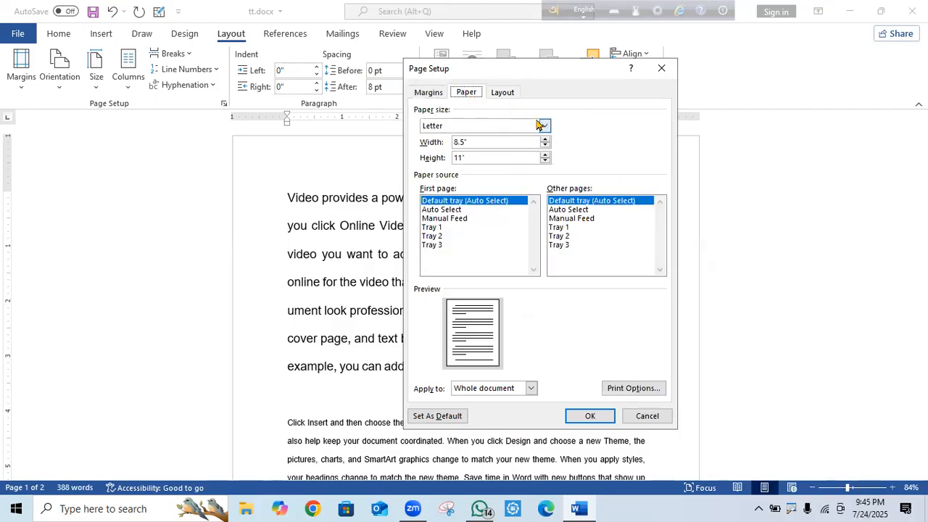
left_click(544, 126)
left_click(486, 153)
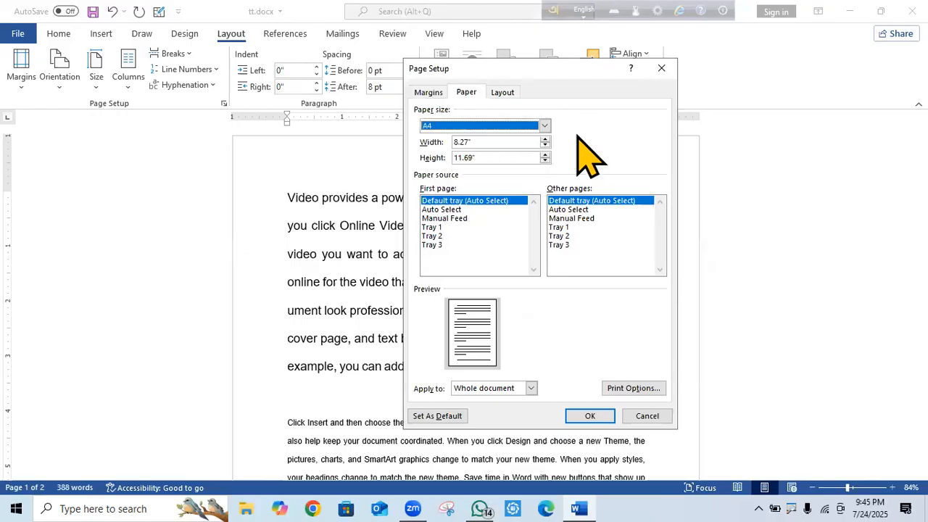
left_click(440, 419)
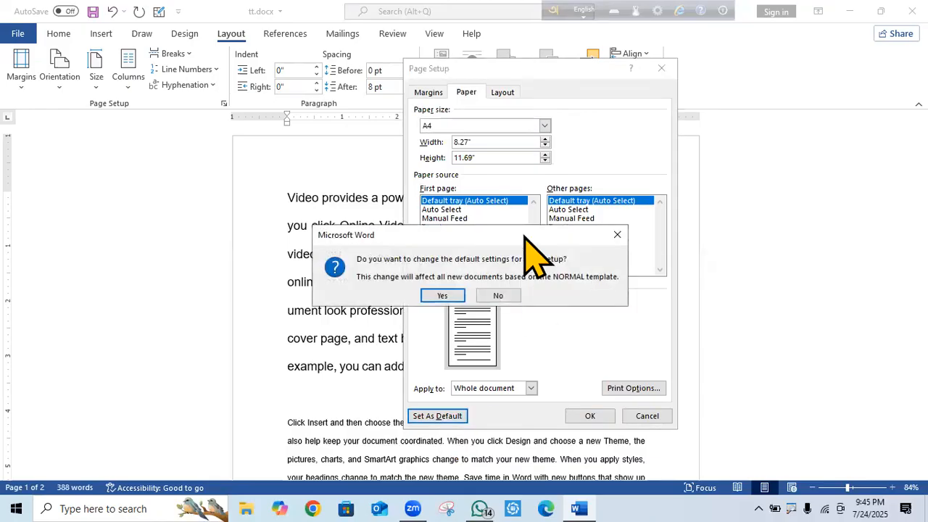
left_click_drag(516, 240, 579, 229)
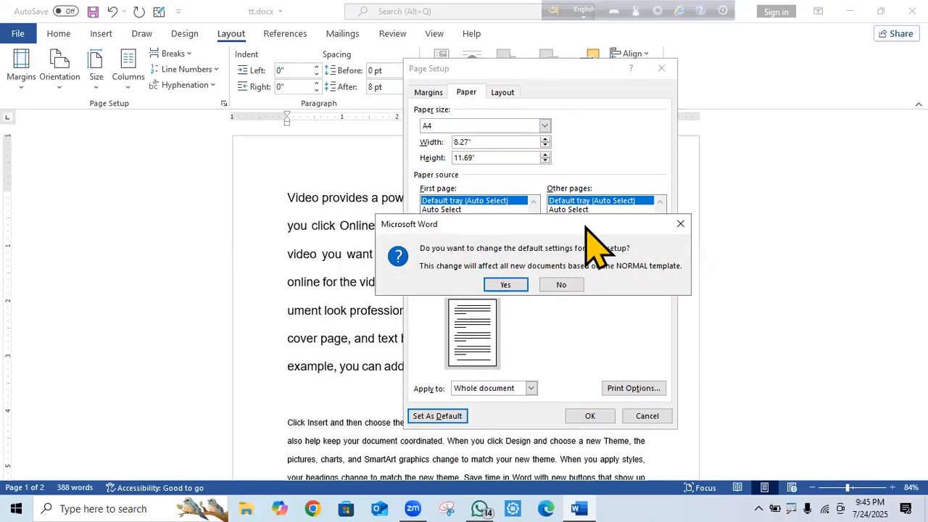
left_click(507, 286)
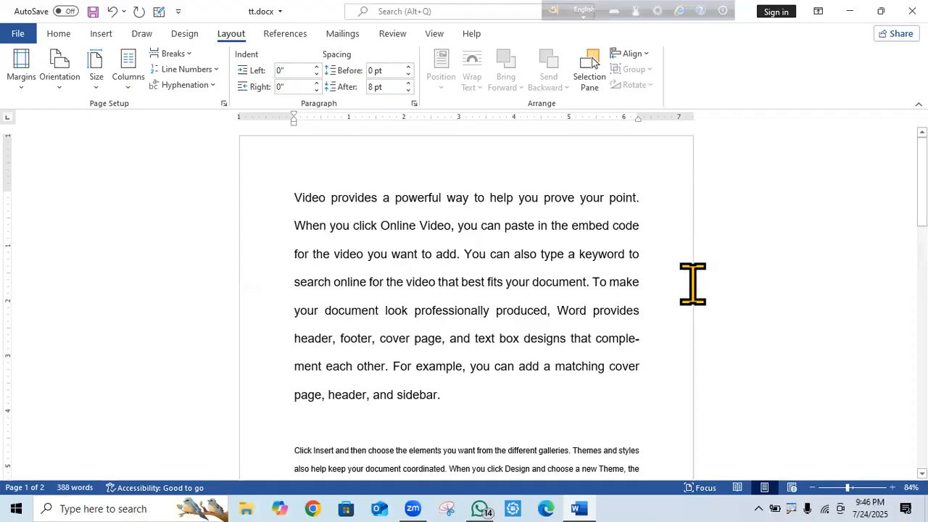
Delete the blank line above the small-text 'Video provides' paragraph at the end of page 1.
scroll(686, 286, "down", 5)
scroll(686, 288, "up", 5)
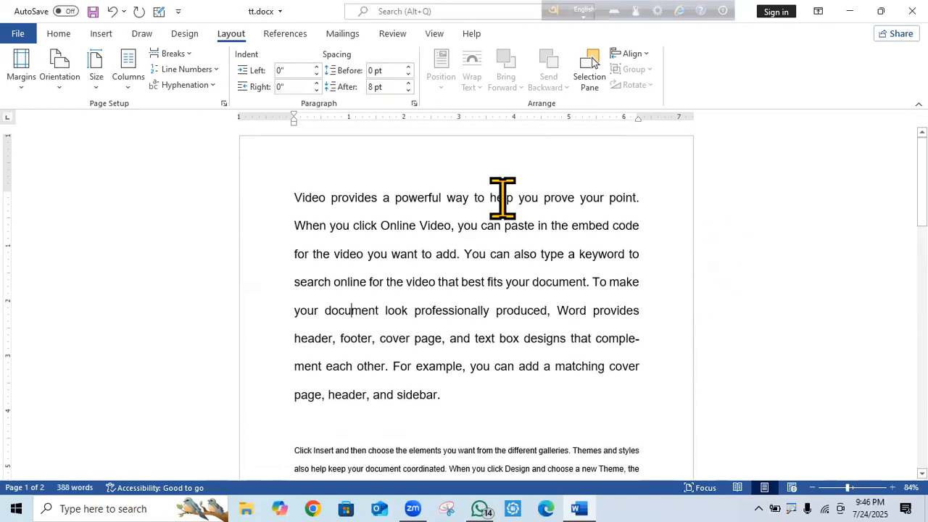
scroll(725, 297, "down", 5)
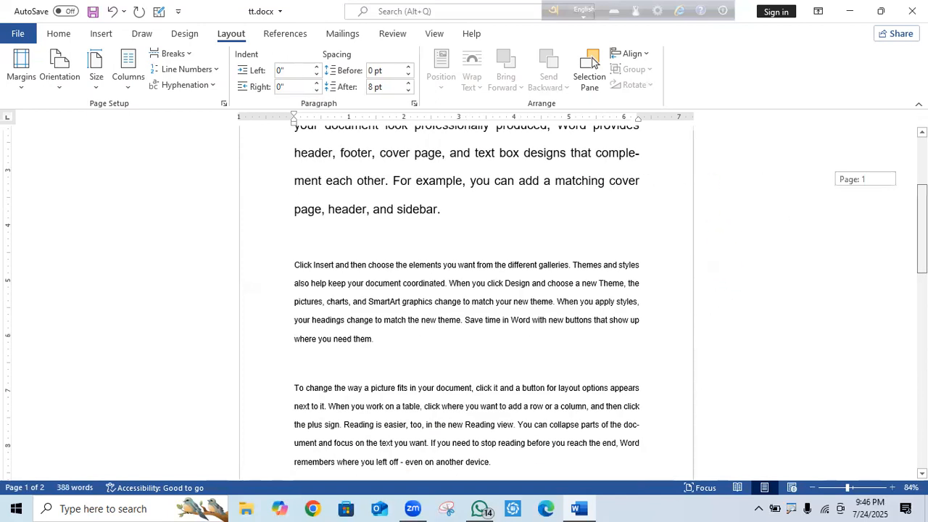
scroll(646, 368, "up", 5)
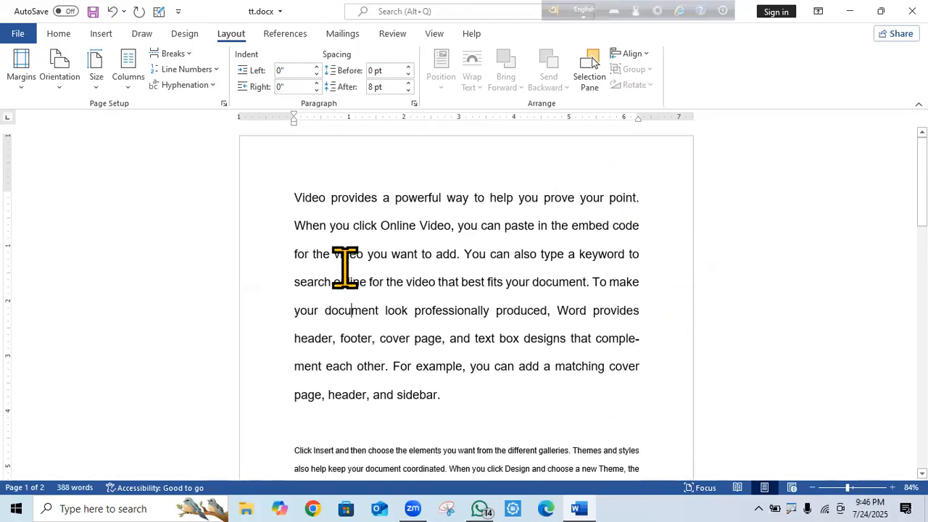
scroll(881, 276, "down", 5)
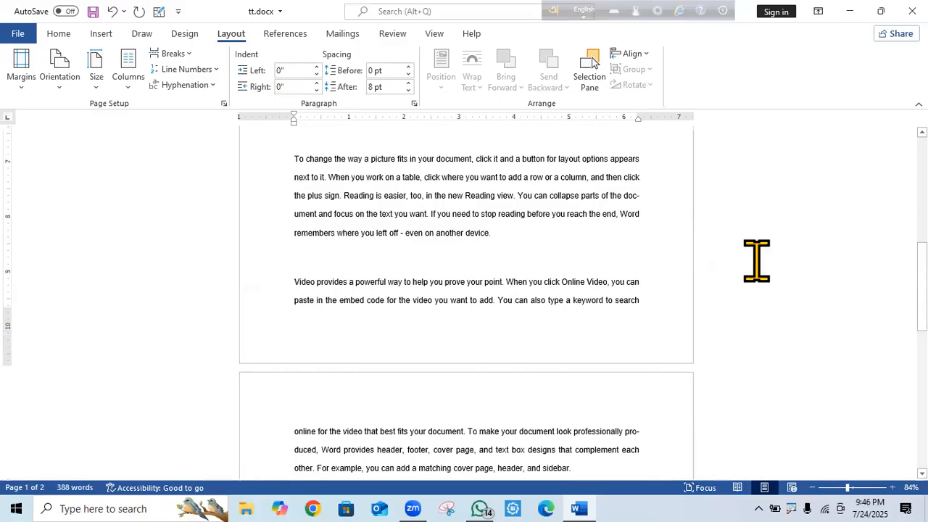
scroll(752, 261, "down", 7)
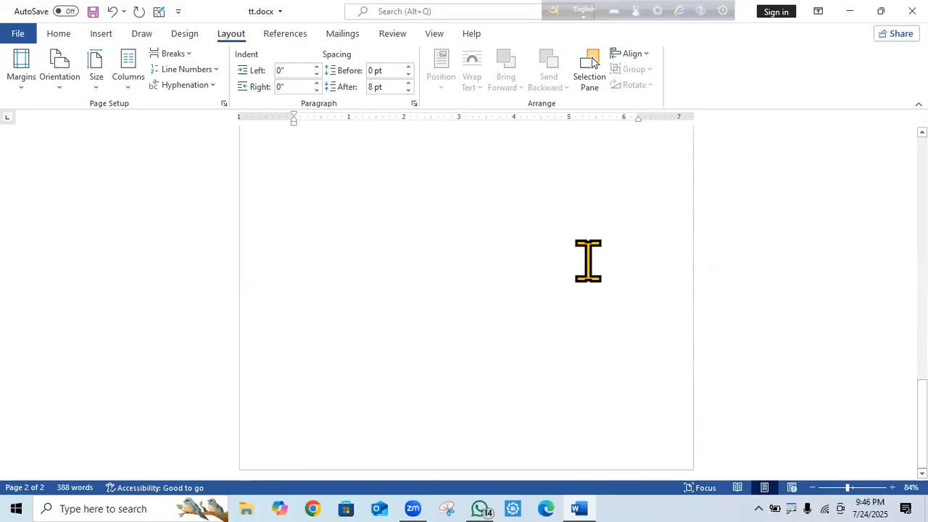
scroll(590, 259, "up", 10)
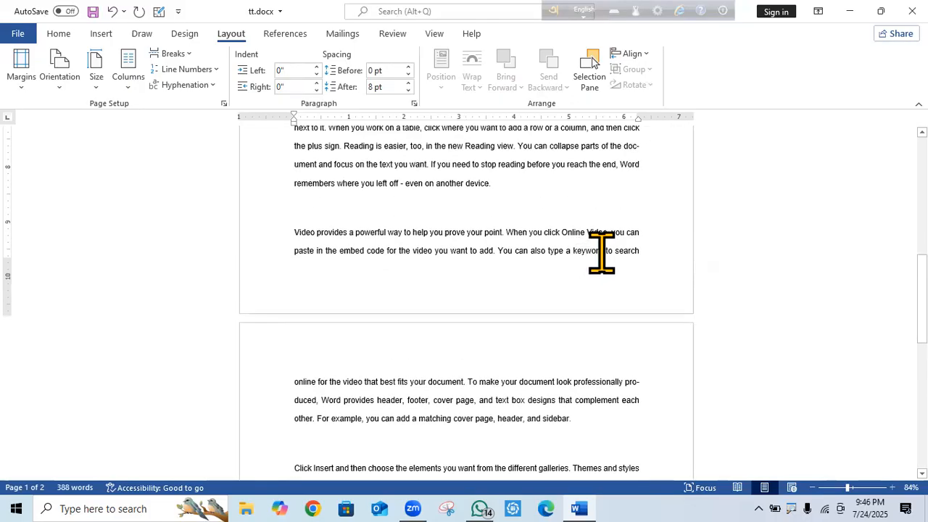
left_click(334, 217)
key("BackSpace")
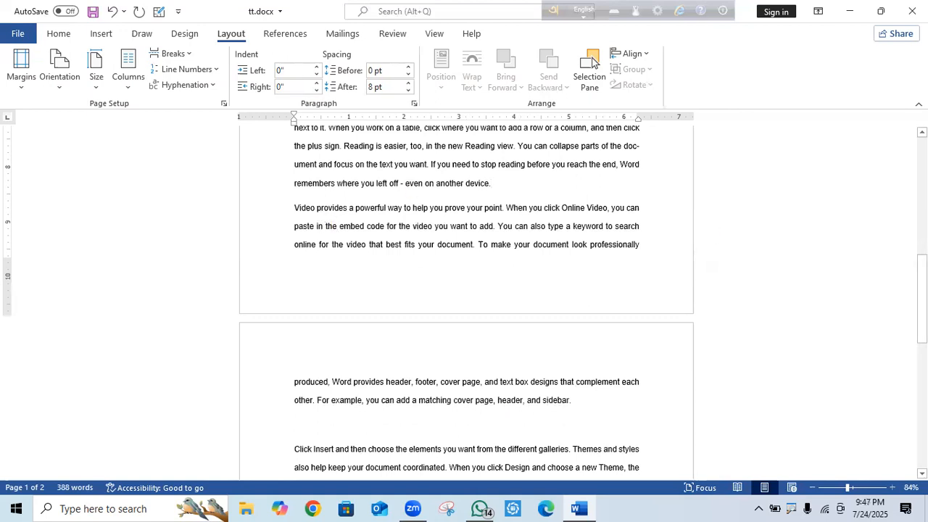
left_click_drag(923, 279, 922, 302)
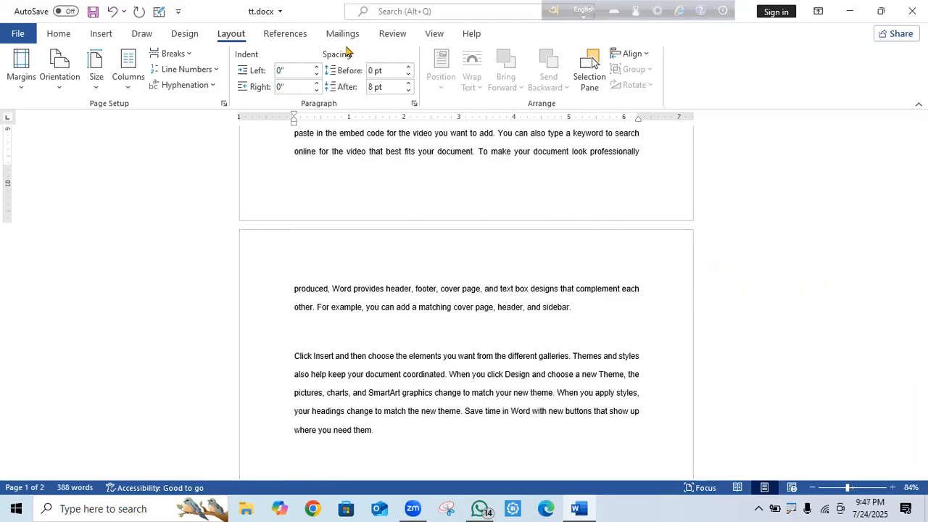
Toggle page movement between Side to Side and Vertical twice, ending in Vertical.
left_click(434, 34)
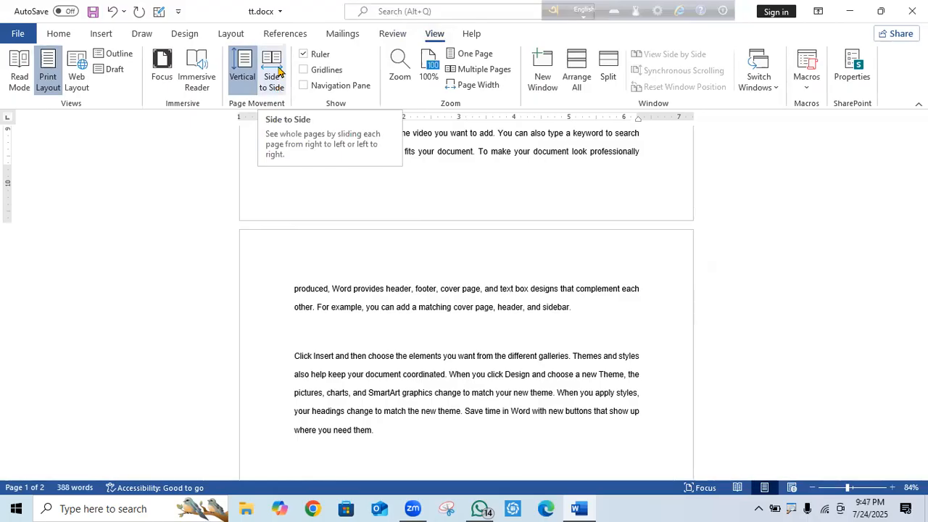
left_click(276, 69)
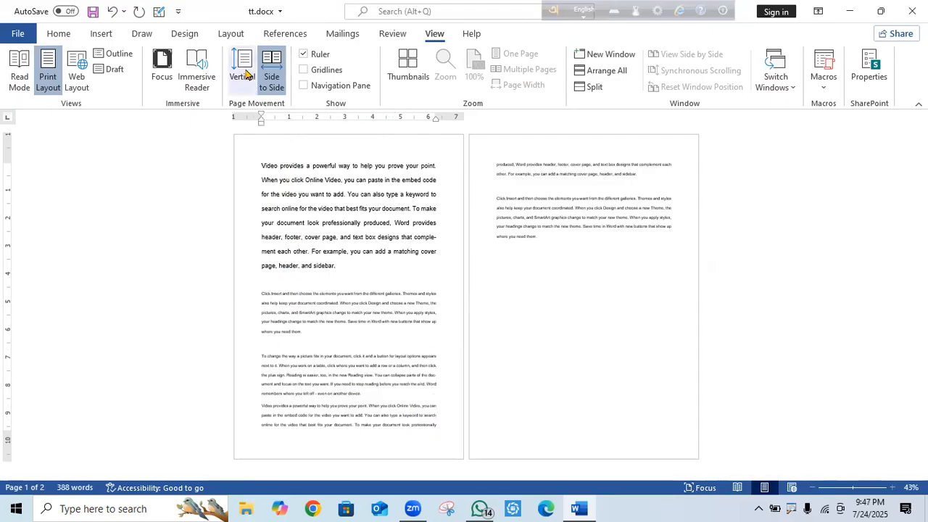
left_click(245, 73)
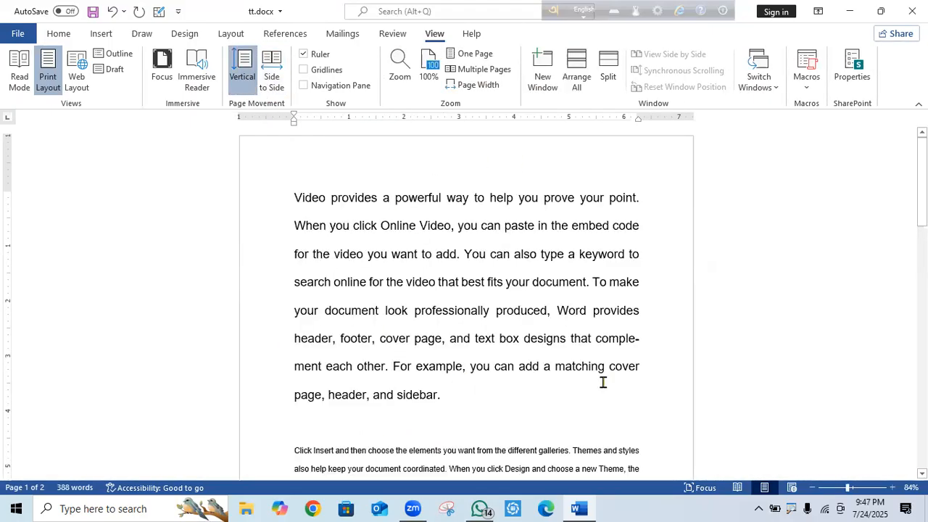
left_click(272, 72)
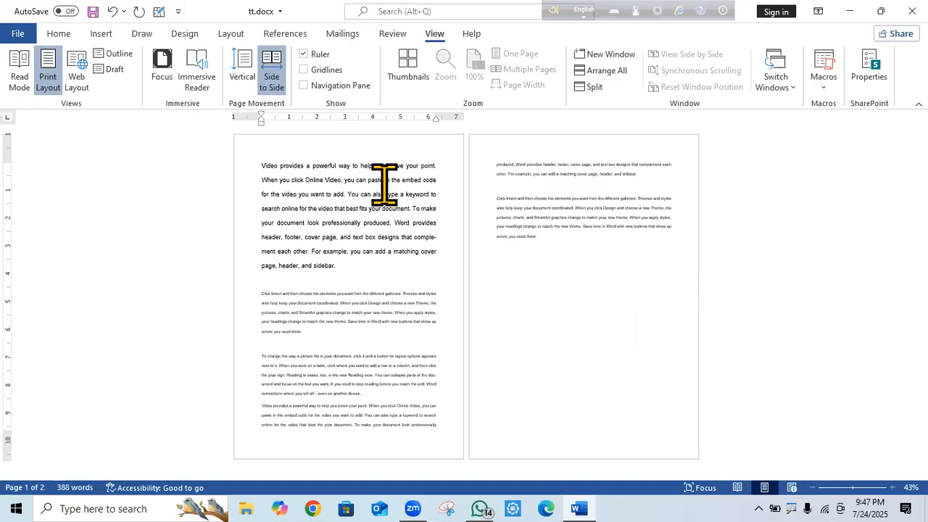
left_click(241, 69)
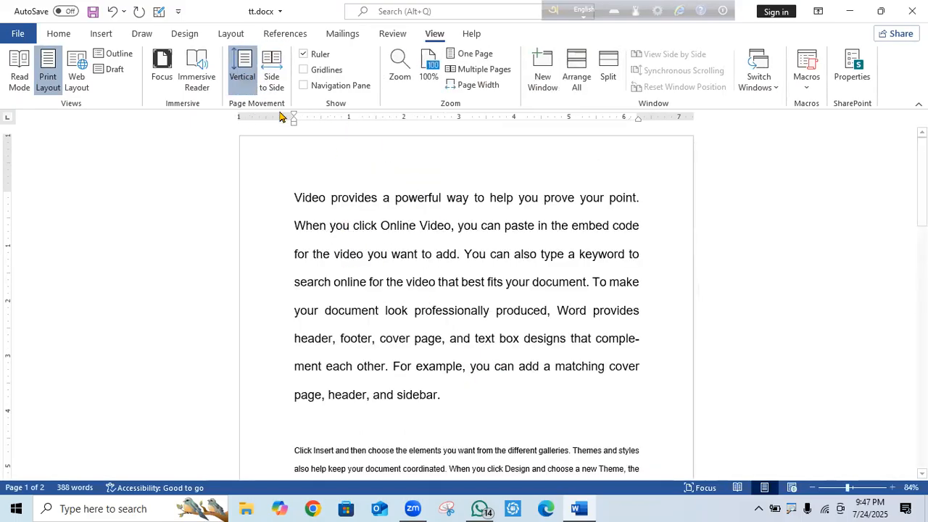
scroll(715, 404, "down", 10)
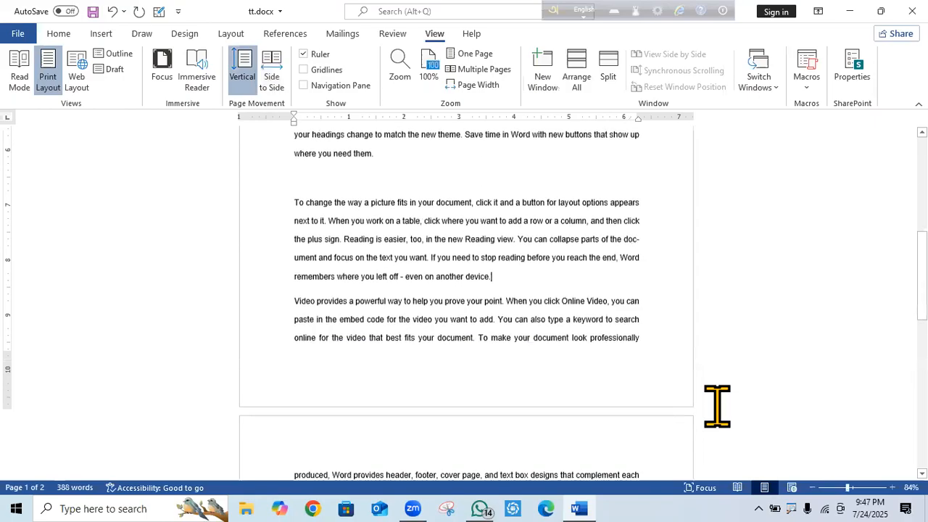
Delete the empty line between the two paragraphs on page 2.
scroll(611, 446, "up", 3)
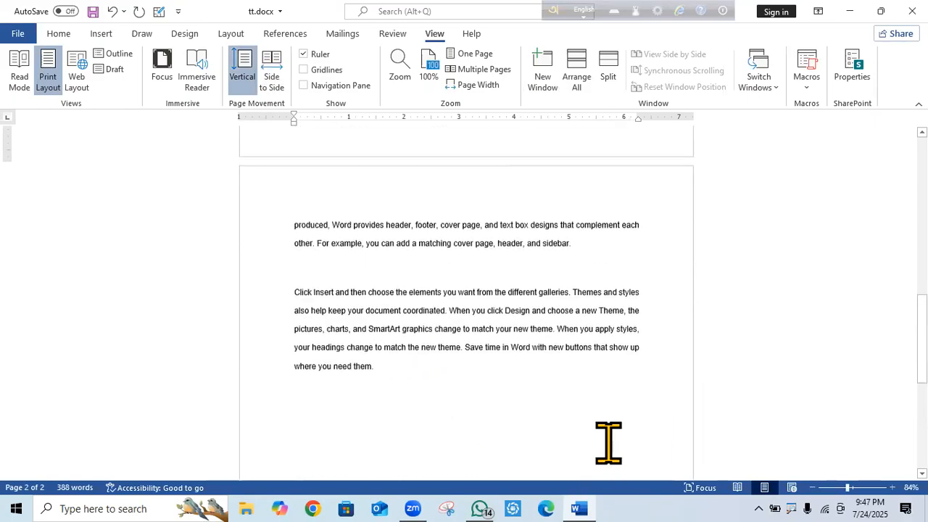
left_click(342, 281)
key("BackSpace")
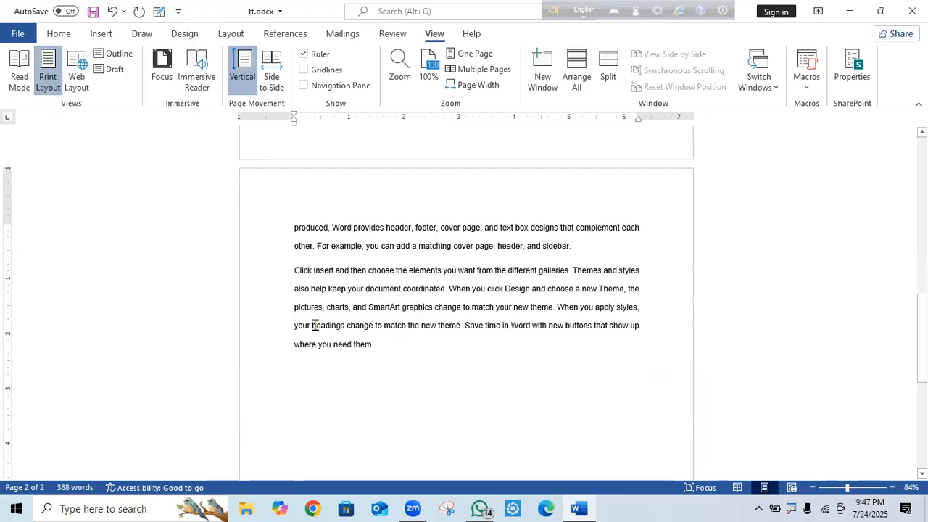
Copy the two page-2 paragraphs and paste them at the end of the document.
left_click_drag(371, 353, 287, 231)
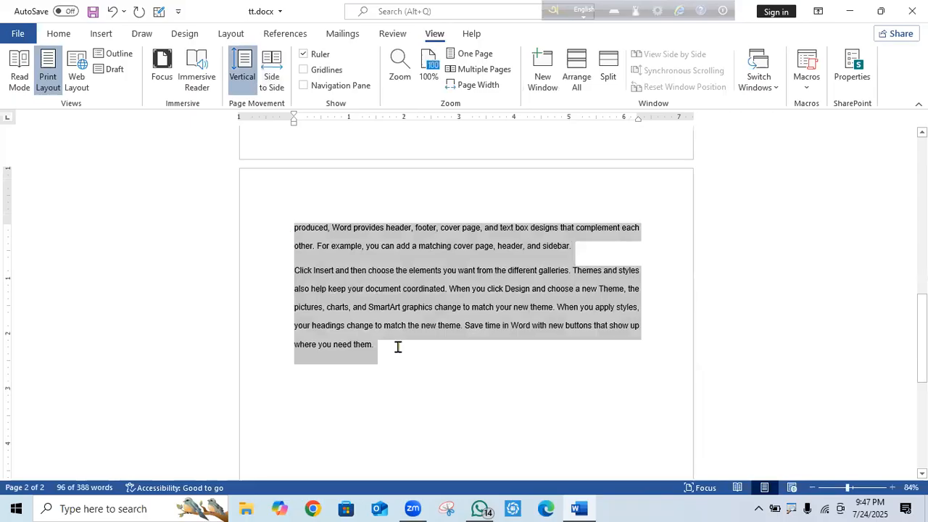
key("Right")
key("ctrl+a")
key("ctrl+c")
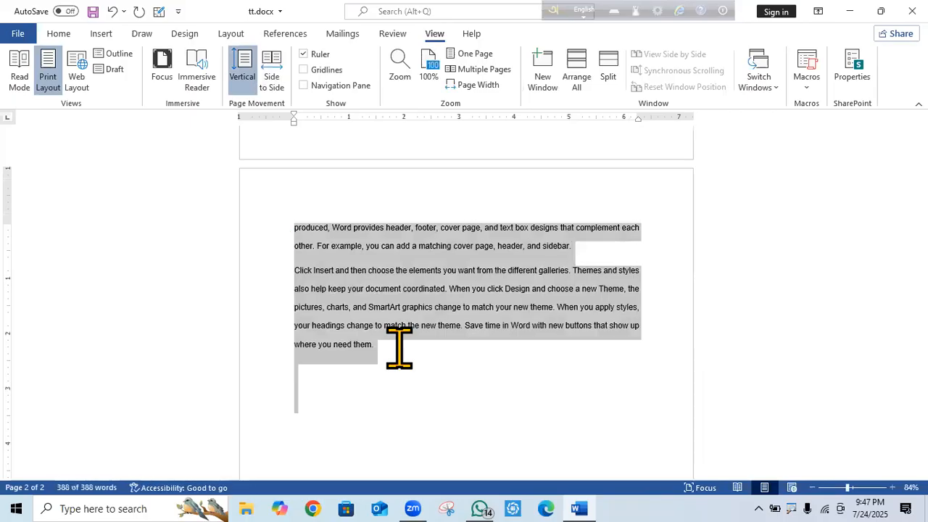
left_click(435, 364)
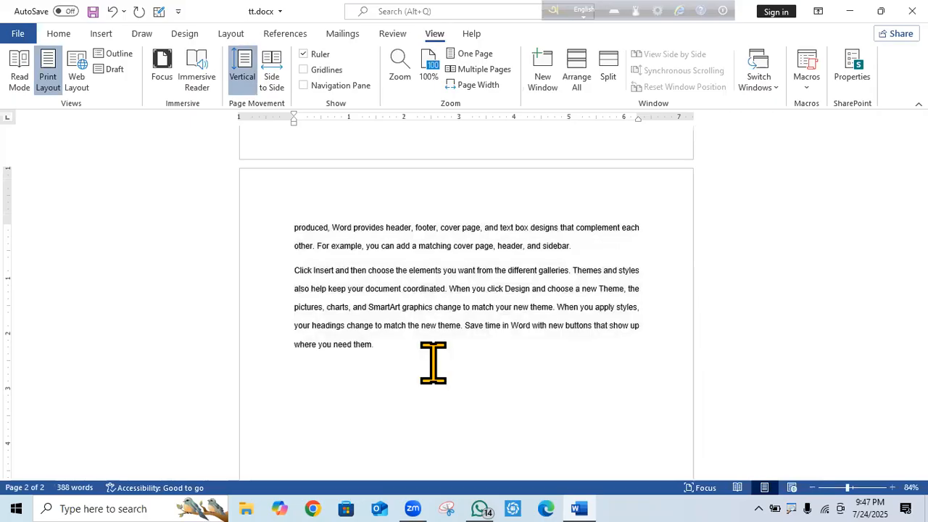
key("ctrl+v")
key("ctrl+v")
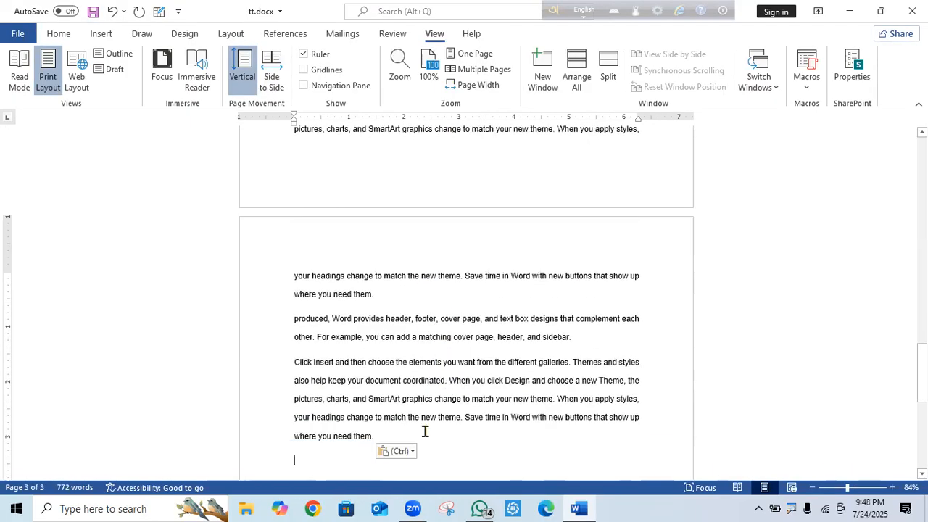
Delete the surplus pasted text, including the line ending 'where you need them.', then open Immersive Reader.
left_click_drag(296, 278, 381, 431)
key("Delete")
left_click_drag(648, 283, 278, 286)
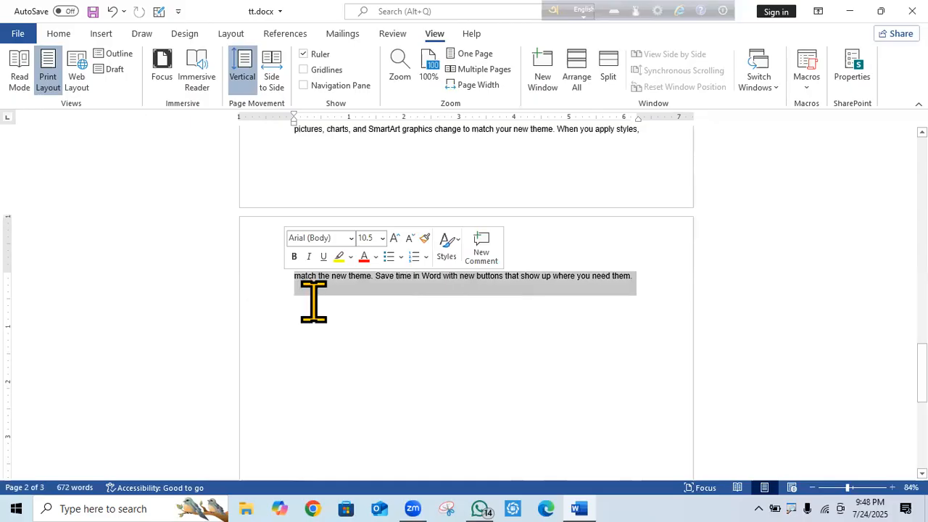
key("Delete")
left_click(203, 81)
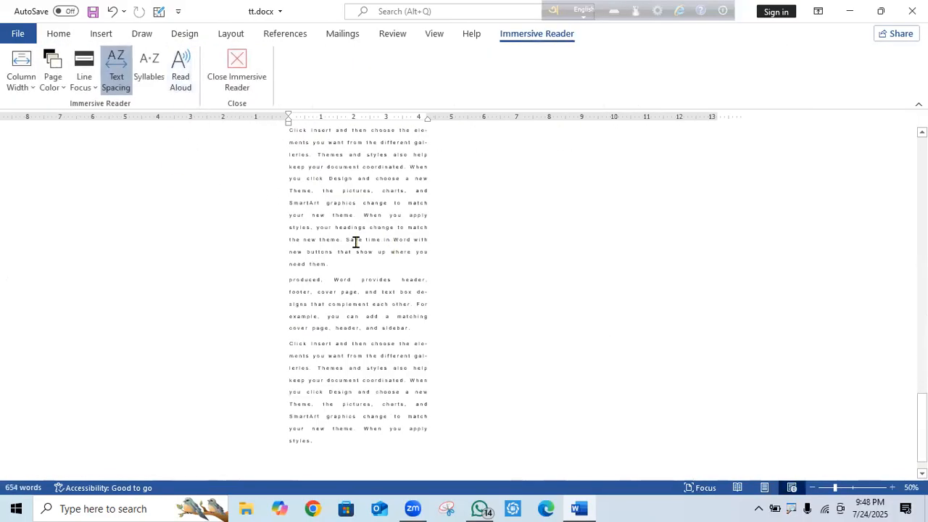
Close Immersive Reader, then show the pages side by side and switch back to Vertical.
left_click(119, 68)
left_click(234, 73)
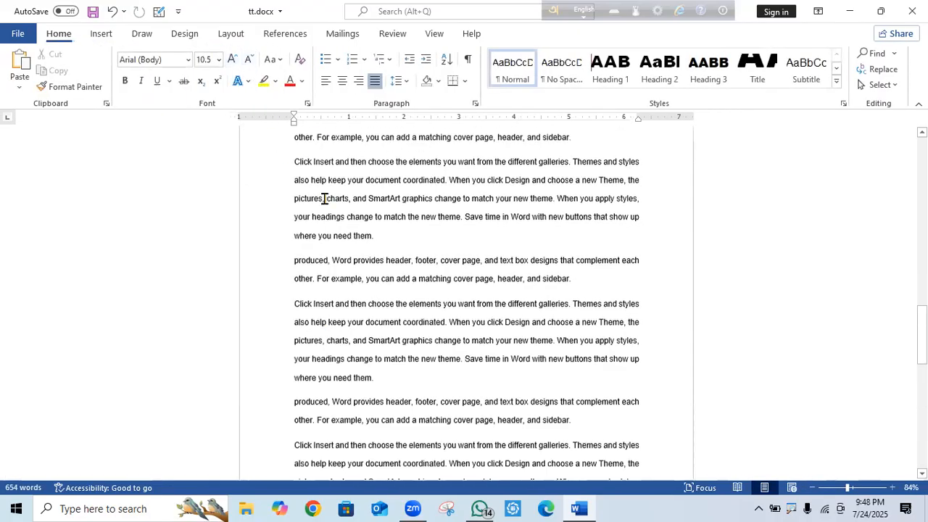
left_click(438, 34)
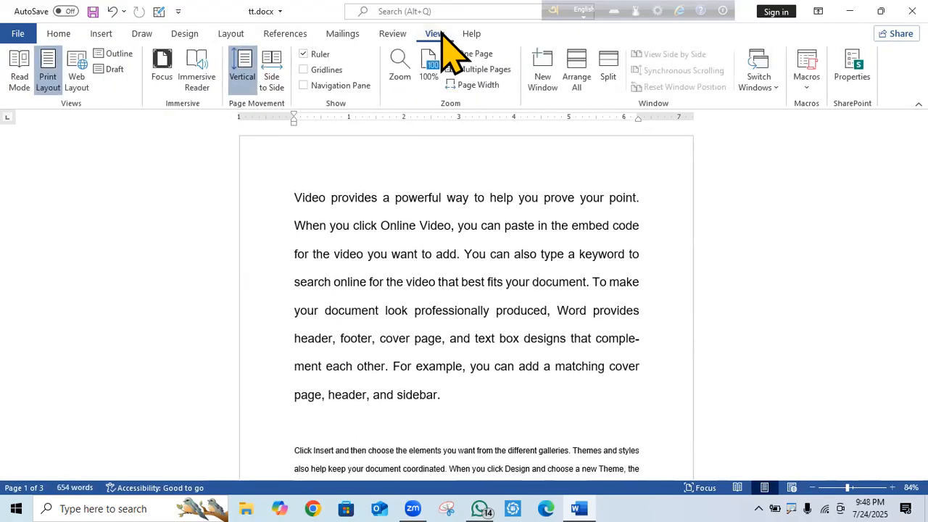
left_click(281, 81)
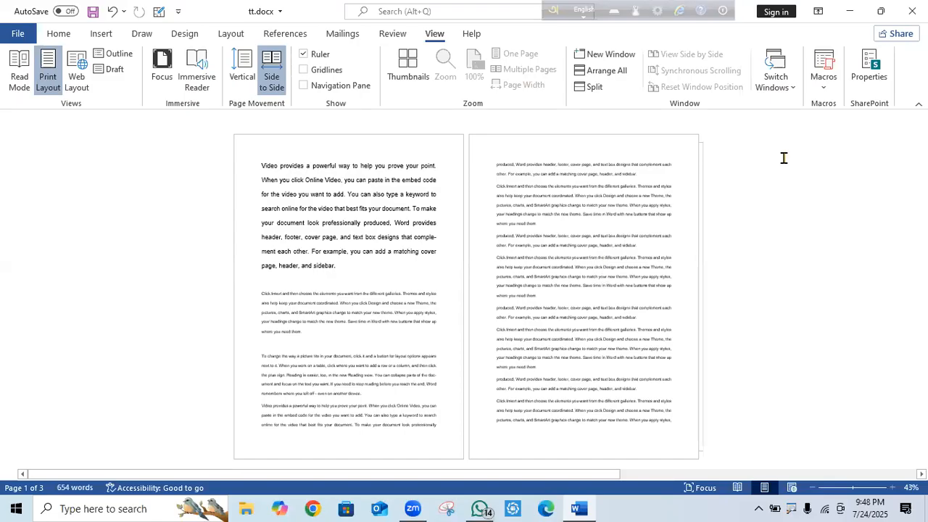
left_click(249, 73)
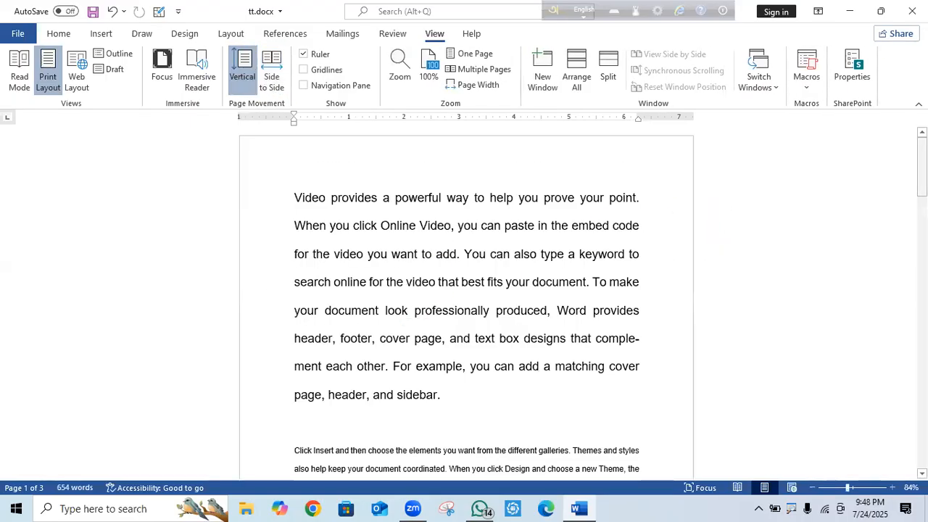
Select the closing paragraphs at the end of page 2 and switch to the Layout tab.
scroll(464, 297, "down", 15)
scroll(361, 256, "up", 5)
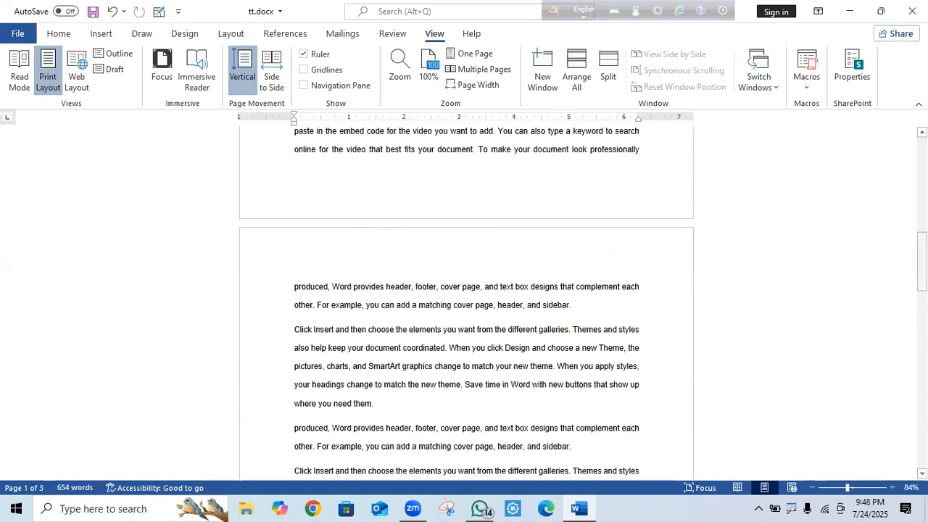
scroll(464, 297, "down", 3)
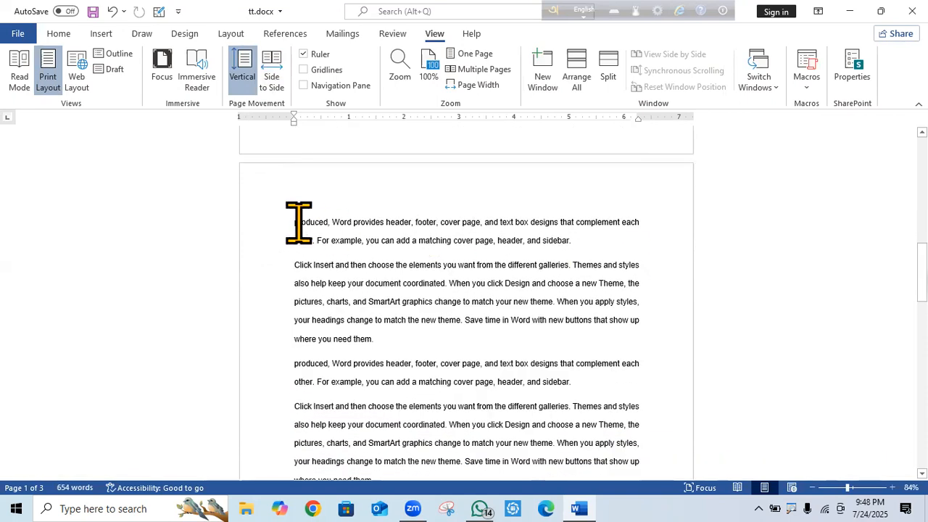
left_click_drag(384, 240, 671, 334)
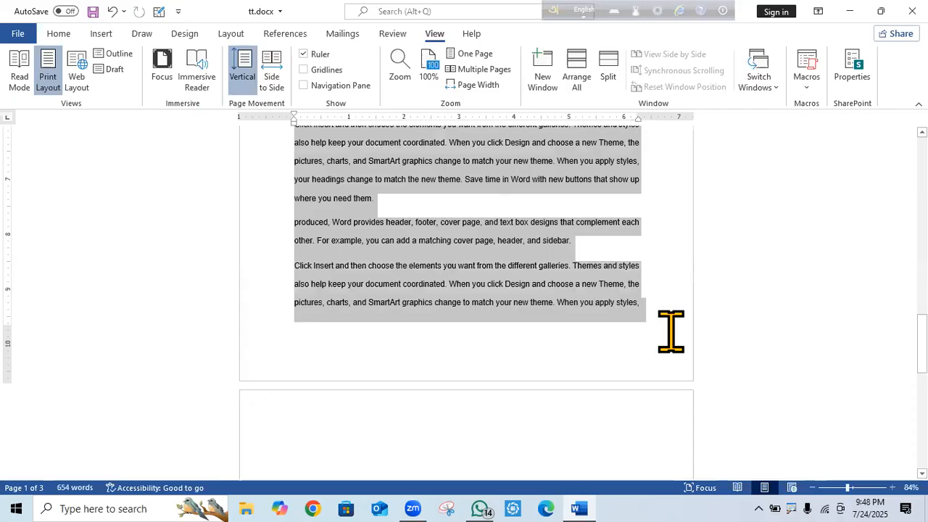
left_click_drag(670, 334, 670, 334)
left_click(231, 34)
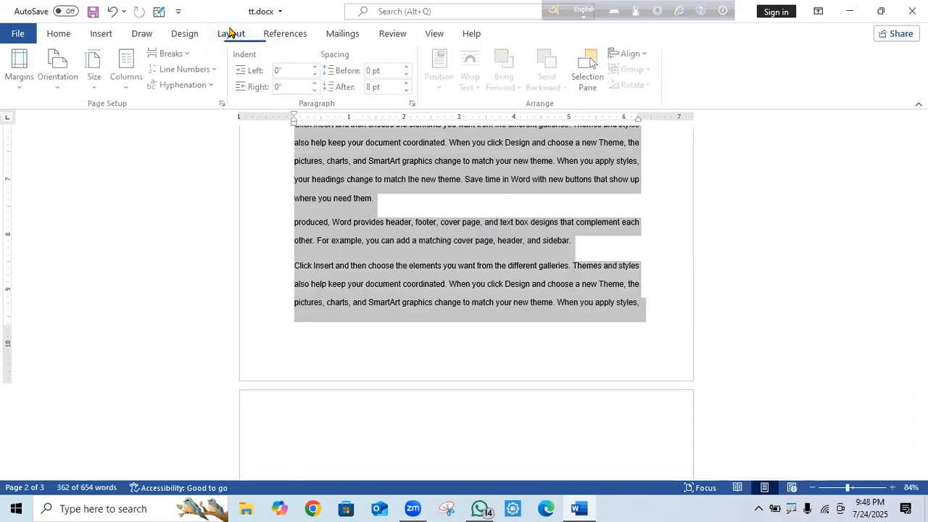
In Page Setup, make the selected closing paragraphs Landscape, applied to Selected text only.
left_click(131, 90)
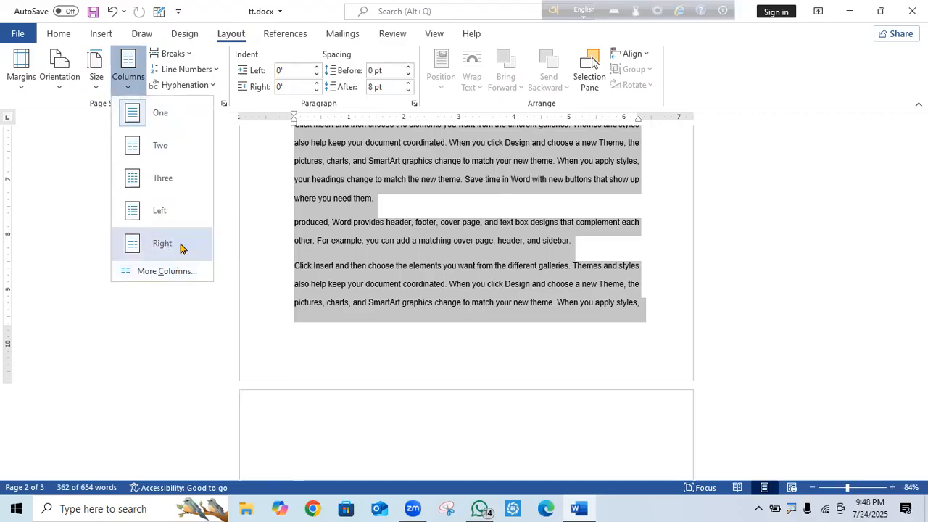
left_click(242, 182)
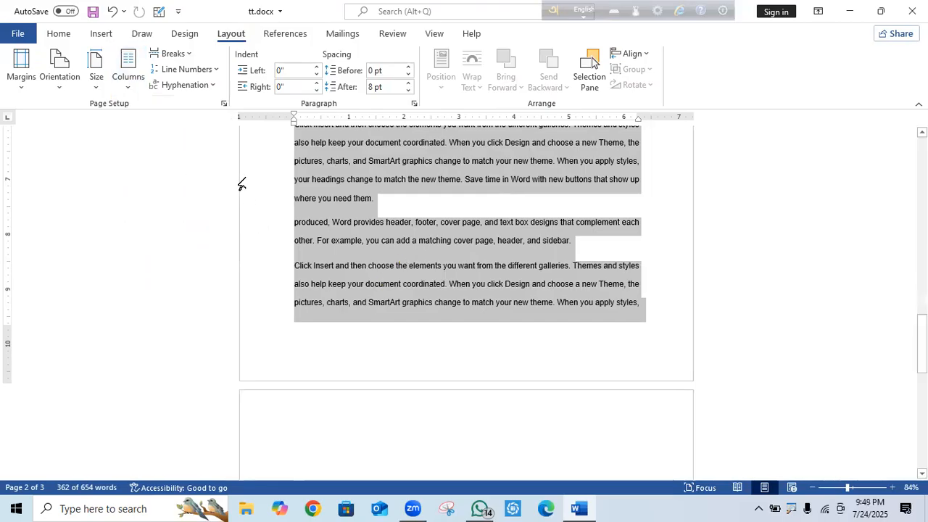
left_click(224, 104)
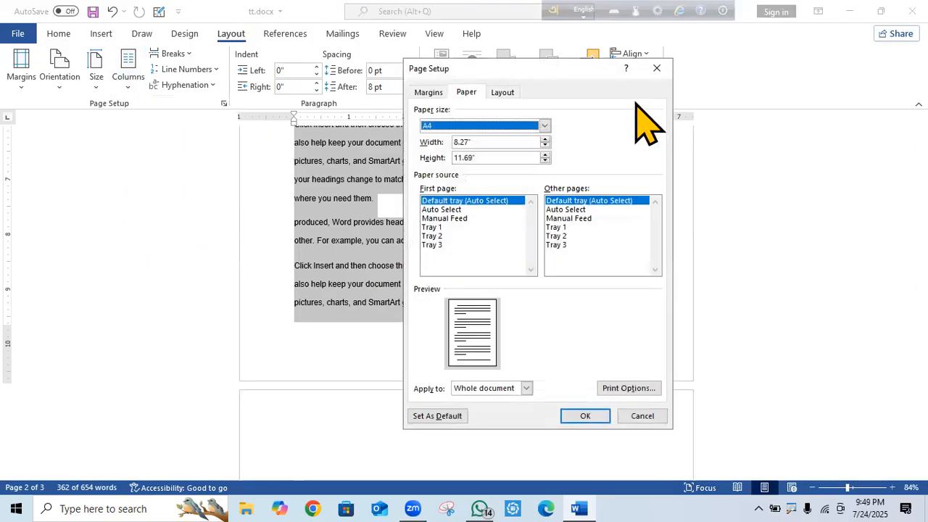
left_click(429, 93)
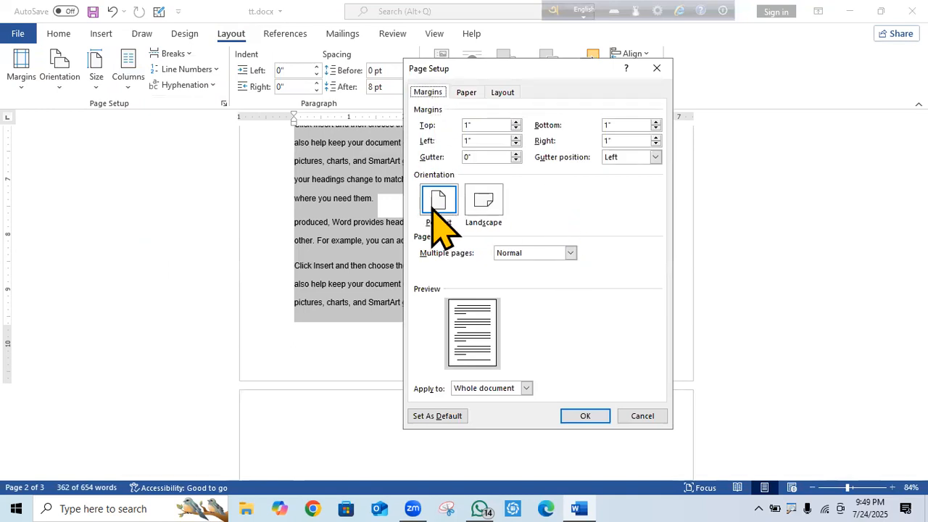
left_click(500, 218)
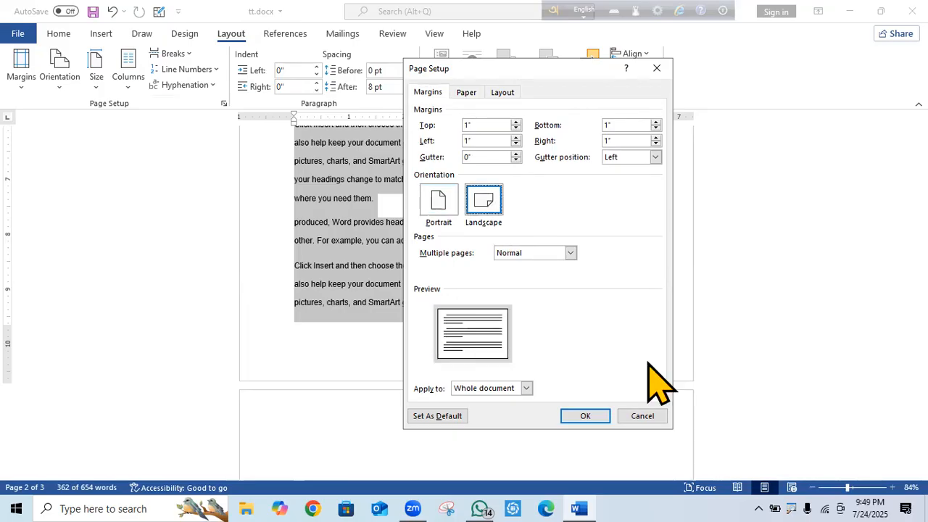
left_click(444, 206)
left_click(488, 205)
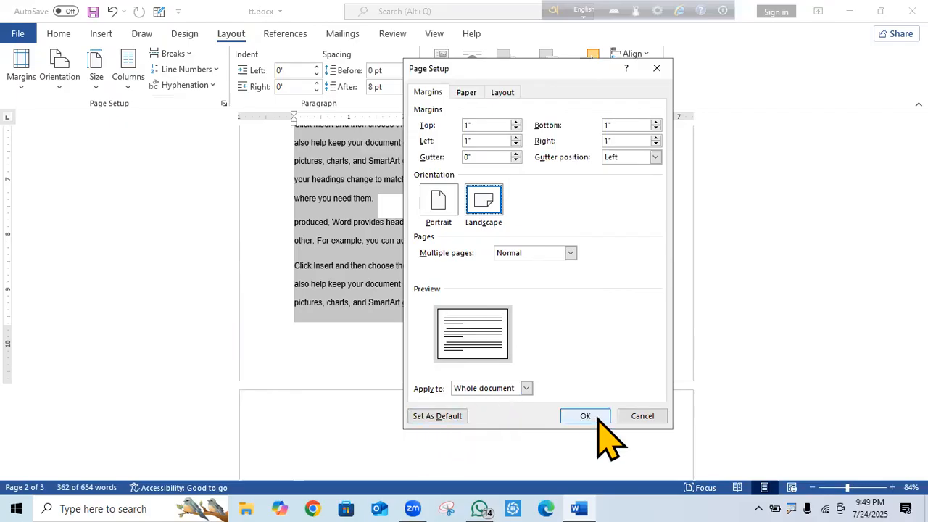
left_click(526, 388)
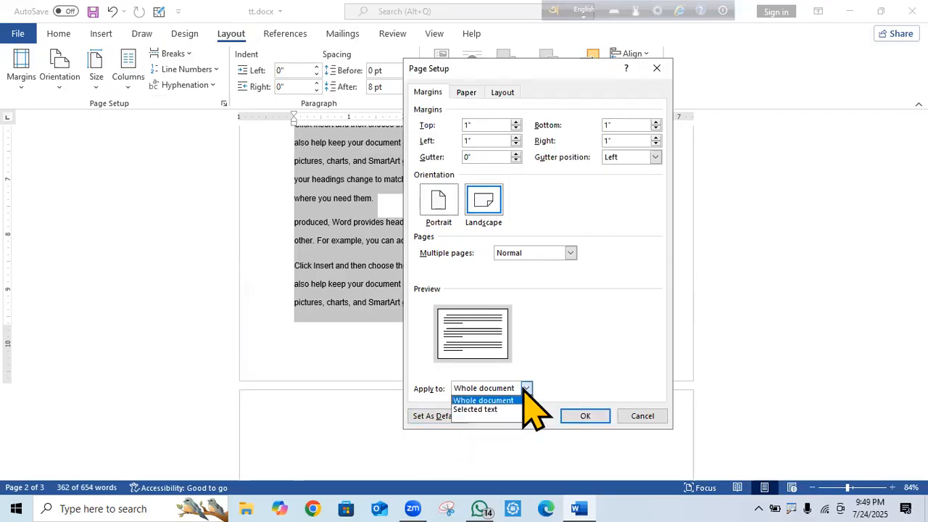
left_click(479, 411)
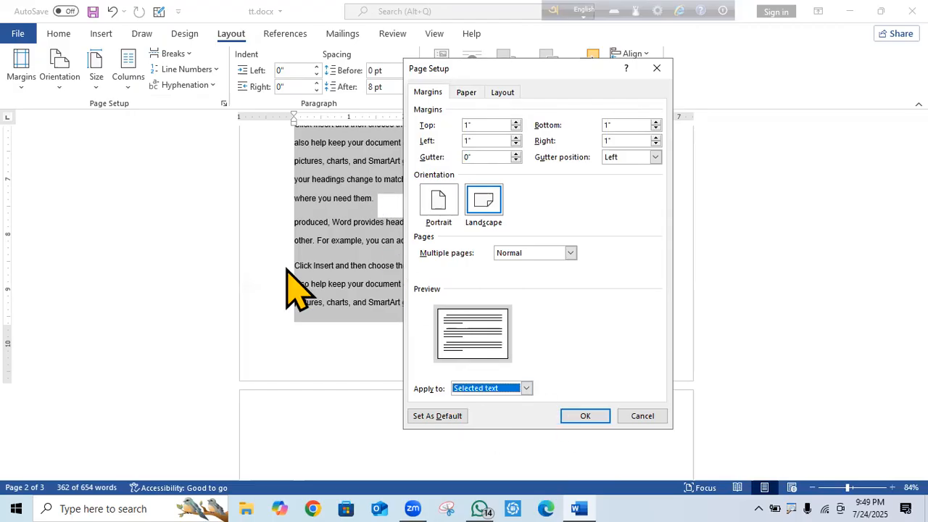
left_click(589, 416)
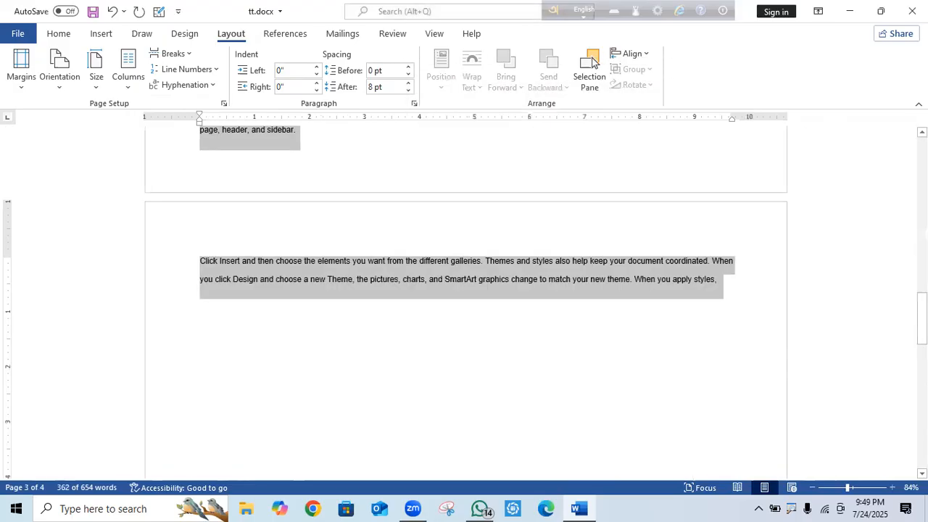
Deselect the text and scroll through the pages to review the new landscape page.
left_click(672, 279)
scroll(593, 62, "up", 6)
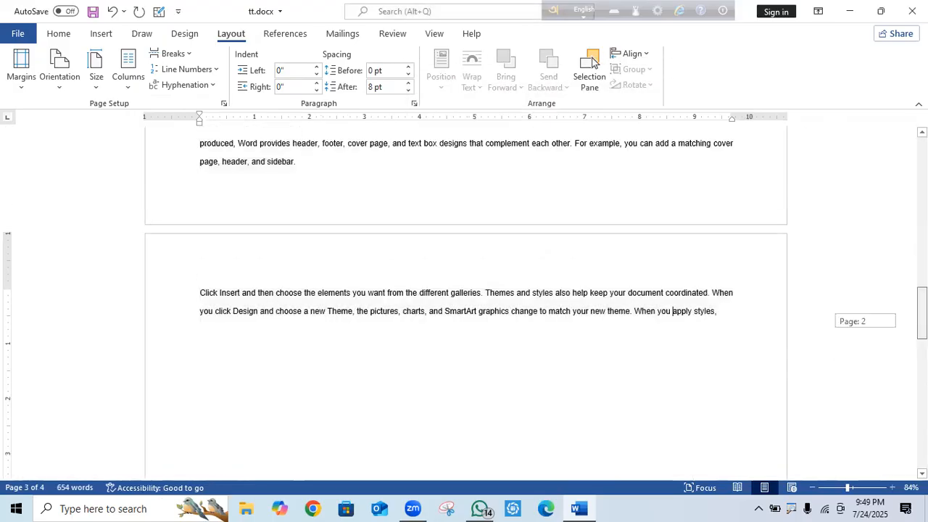
scroll(592, 62, "down", 2)
scroll(593, 62, "up", 6)
scroll(592, 61, "down", 3)
scroll(593, 61, "down", 10)
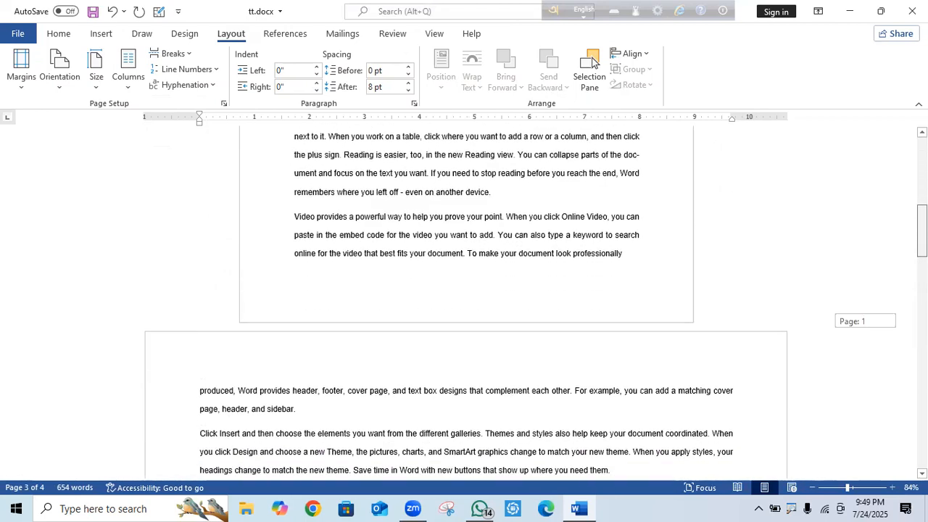
scroll(592, 62, "down", 5)
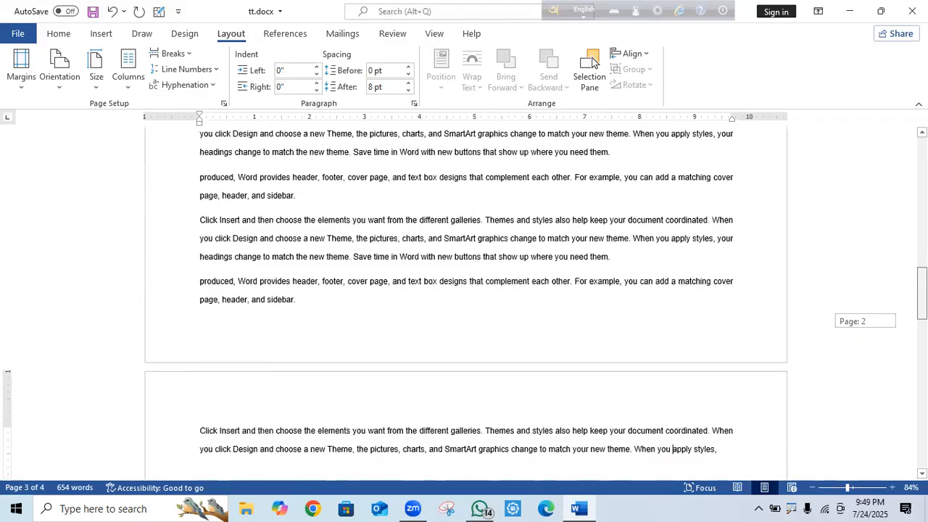
scroll(592, 62, "up", 3)
scroll(592, 62, "down", 2)
Select the large opening 'Video provides' paragraph on page 1.
scroll(593, 62, "up", 10)
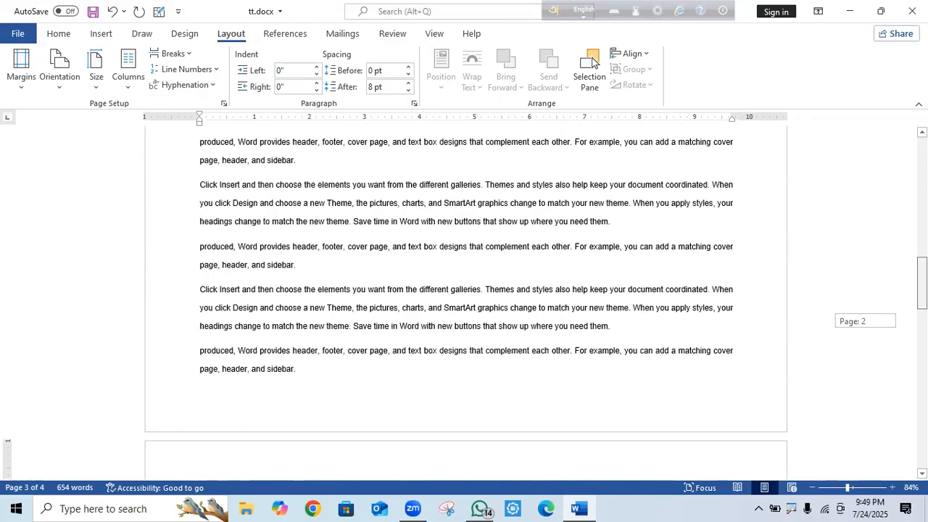
scroll(593, 61, "up", 2)
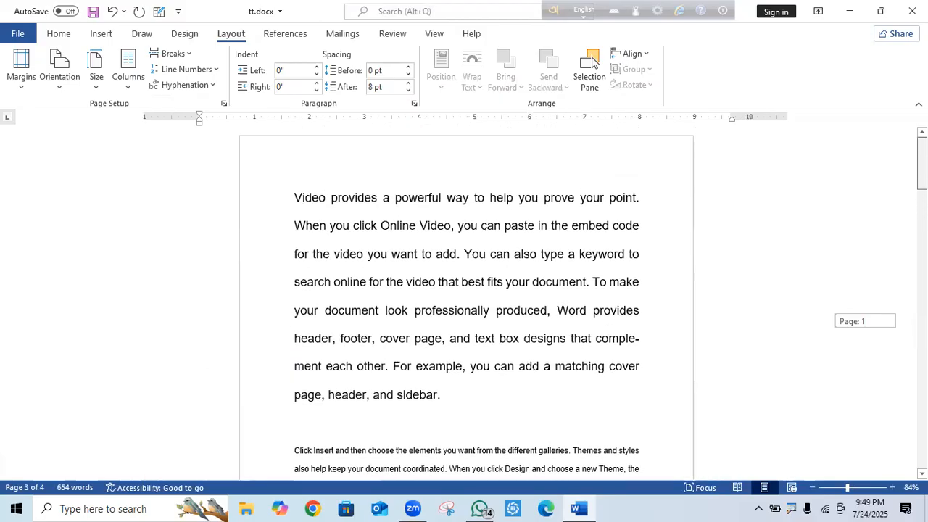
scroll(592, 61, "down", 10)
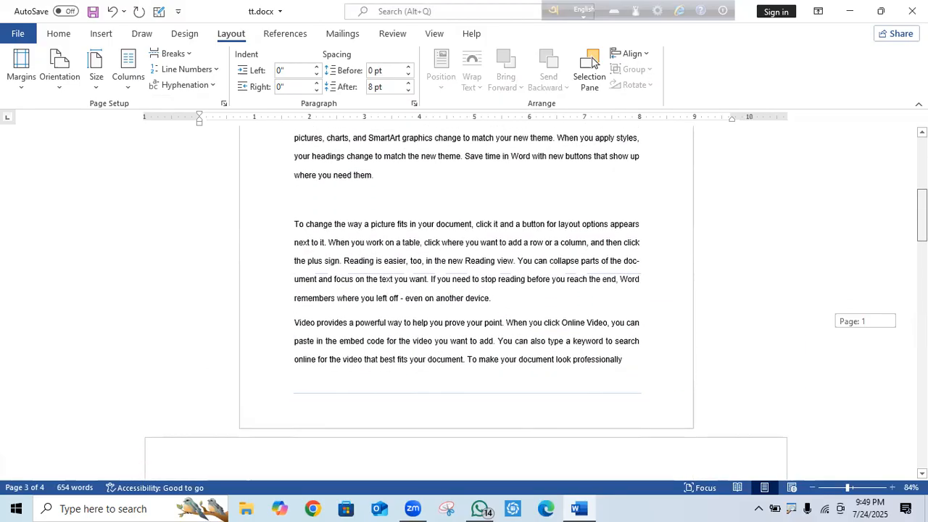
scroll(593, 62, "up", 5)
left_click_drag(519, 371, 276, 182)
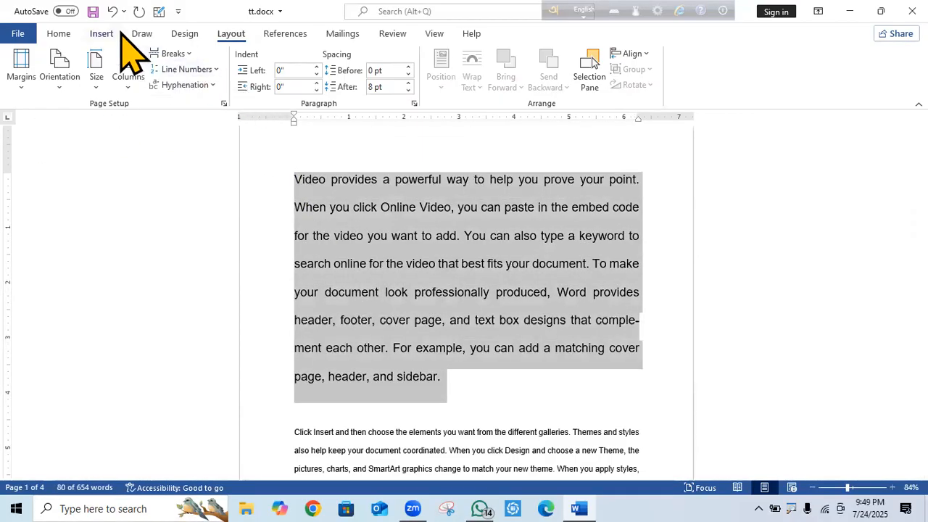
Reduce the opening paragraph to 14 pt and delete the empty line beneath it.
left_click(58, 33)
left_click(248, 59)
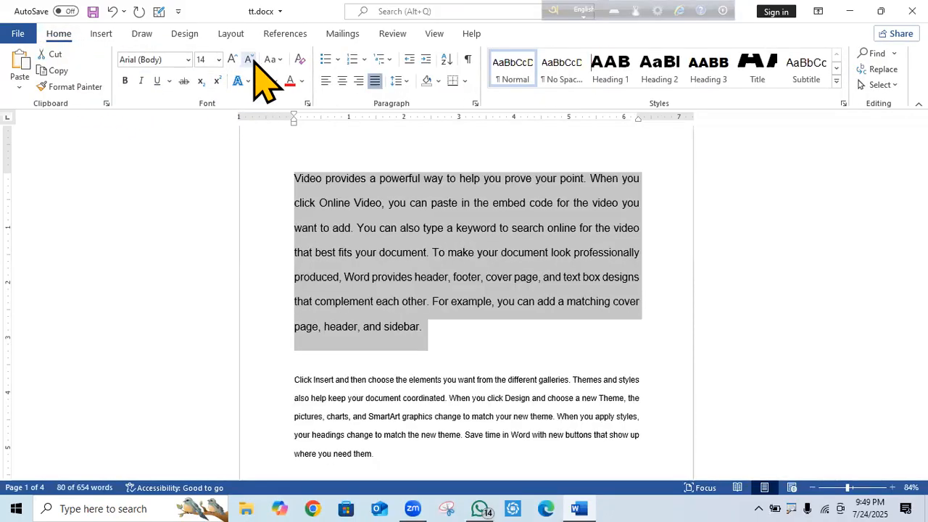
left_click(294, 355)
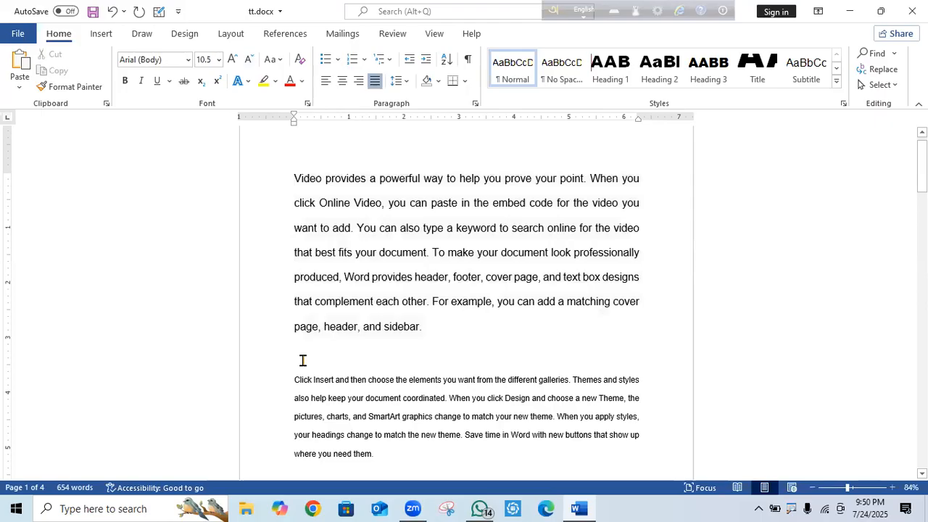
key("BackSpace")
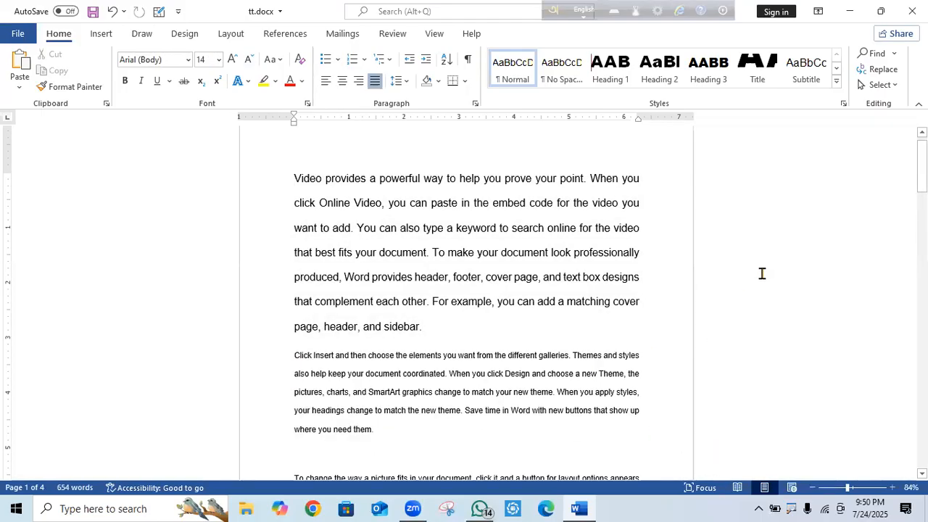
Scroll through the document and place the insertion point back on page 1.
left_click_drag(921, 164, 921, 219)
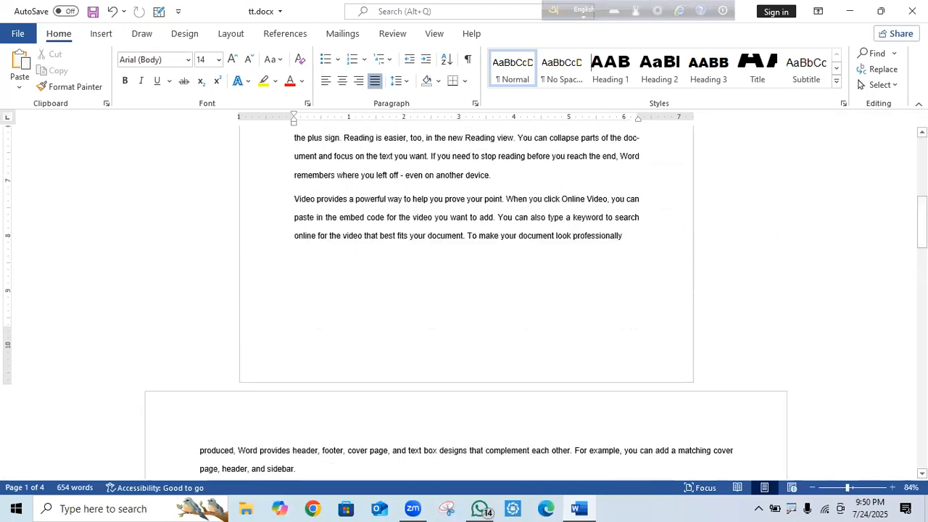
scroll(603, 278, "down", 8)
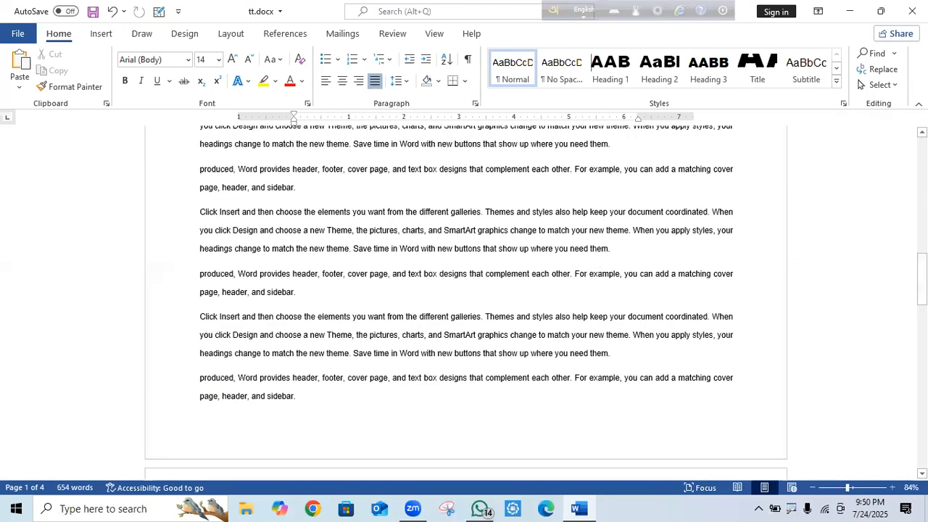
left_click_drag(922, 280, 921, 205)
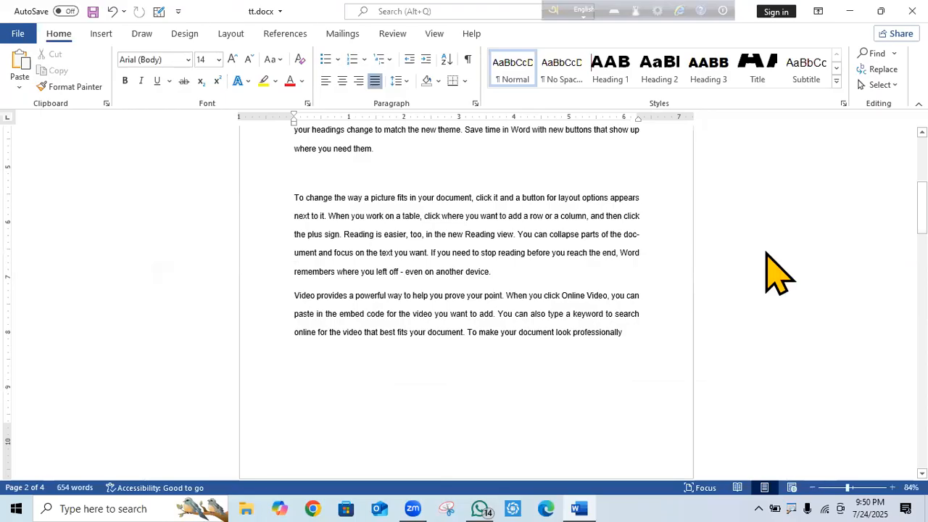
left_click(497, 327)
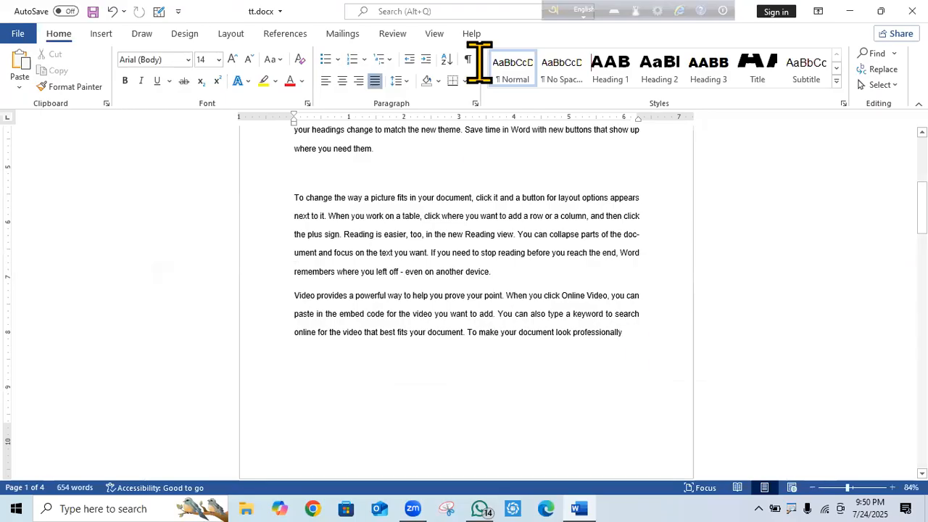
Show the pages side by side and draw red rectangles around the first two pages.
left_click(435, 34)
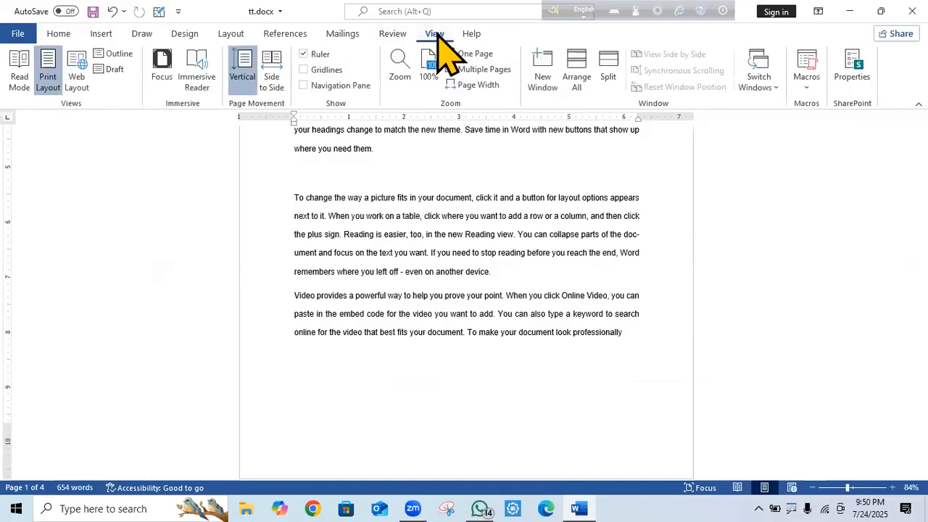
left_click(277, 66)
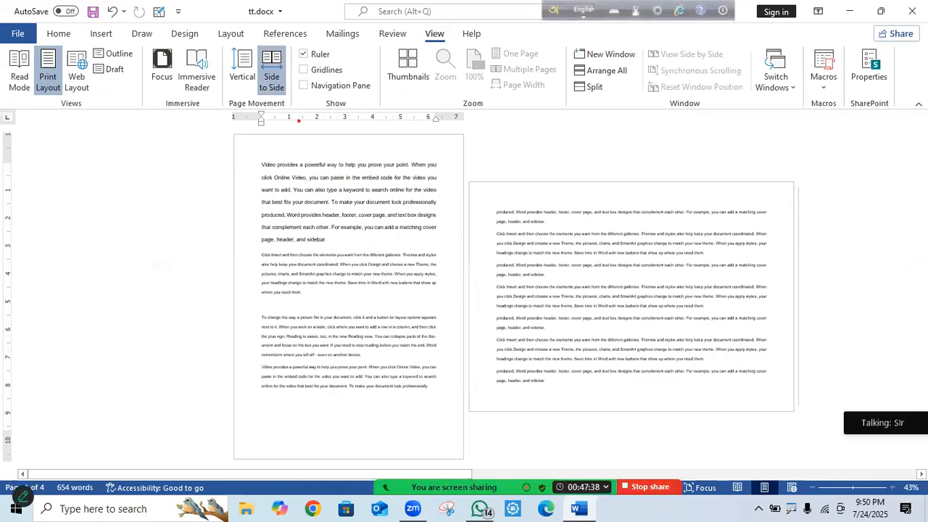
left_click_drag(236, 139, 253, 140)
mouse_move(259, 139)
left_mouse_down()
mouse_move(319, 141)
mouse_move(415, 223)
mouse_move(453, 457)
left_mouse_up()
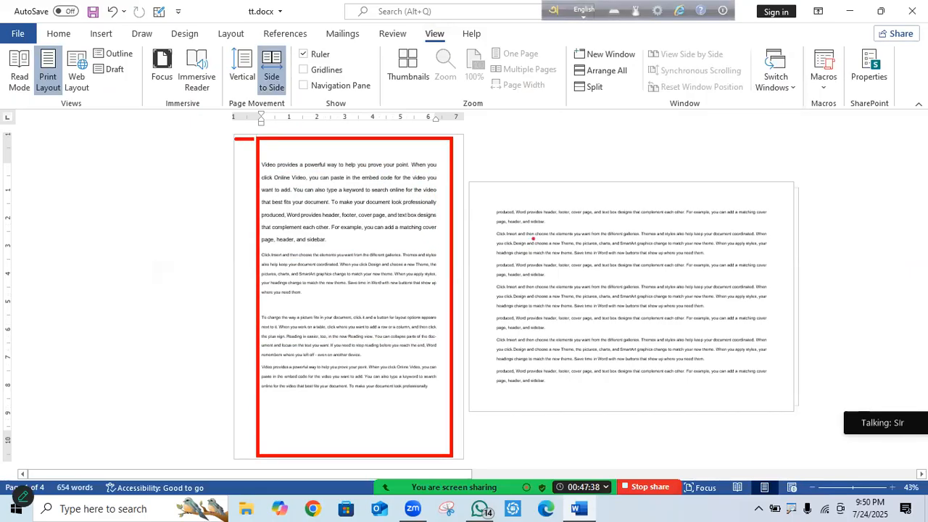
mouse_move(487, 198)
left_mouse_down()
mouse_move(687, 201)
mouse_move(807, 222)
mouse_move(800, 408)
mouse_move(778, 395)
left_mouse_up()
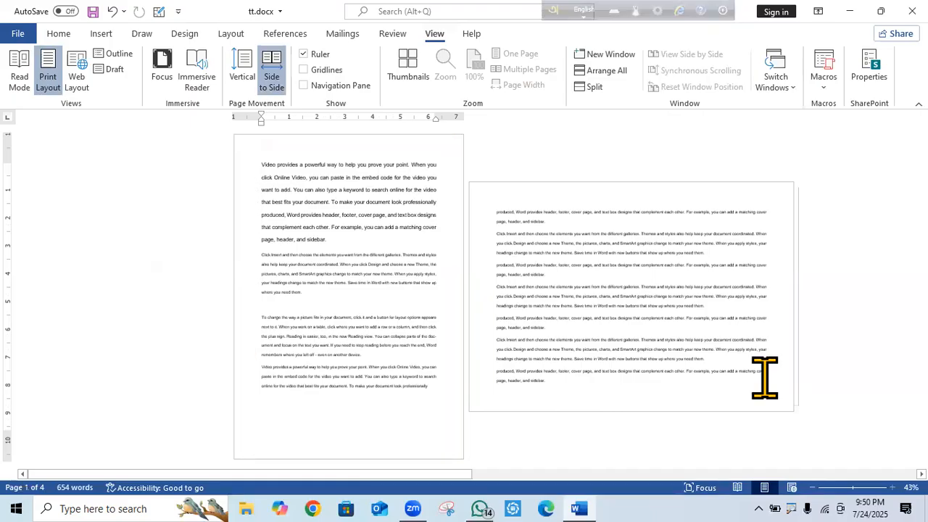
Return to vertical page movement and select the text on page 1.
left_click(246, 76)
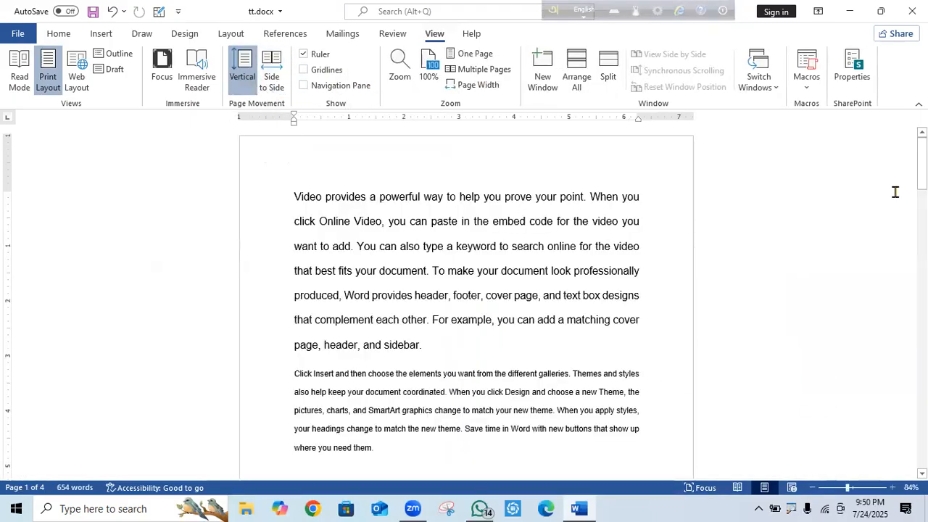
left_click_drag(922, 165, 923, 226)
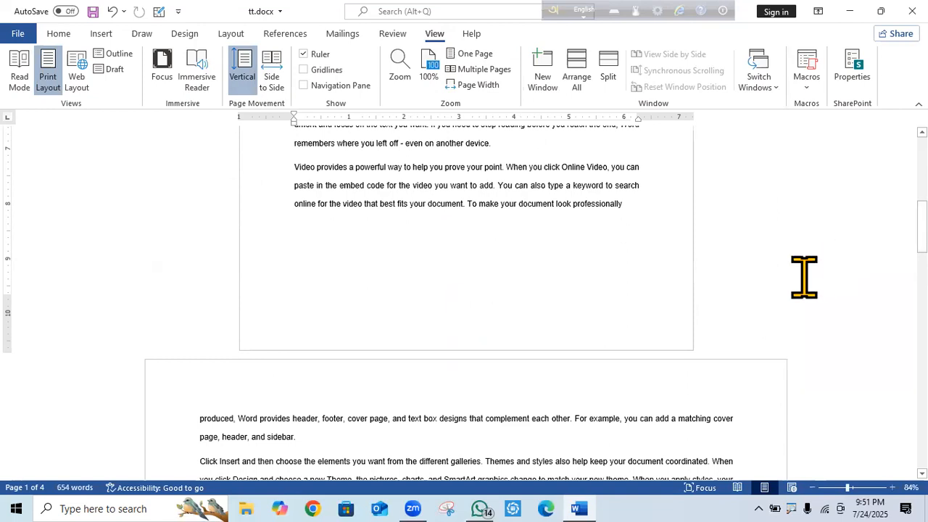
left_click_drag(922, 226, 921, 204)
left_click_drag(668, 355, 258, 29)
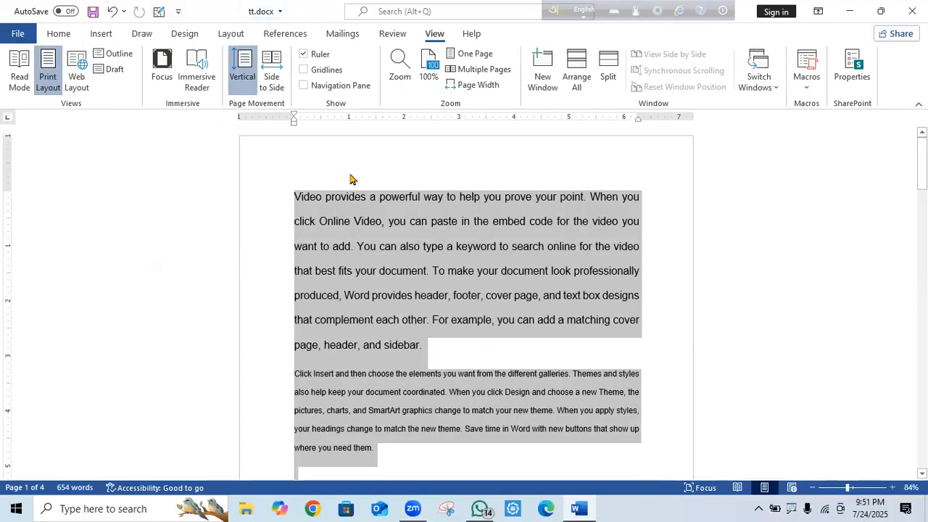
In Page Setup, set the selected first-page text to Landscape, applied to Selected sections.
left_click(236, 34)
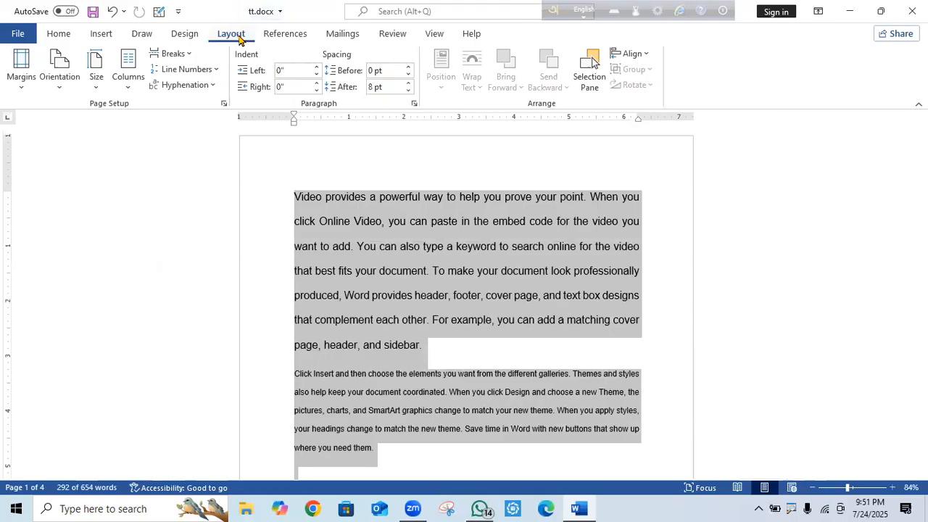
left_click(224, 104)
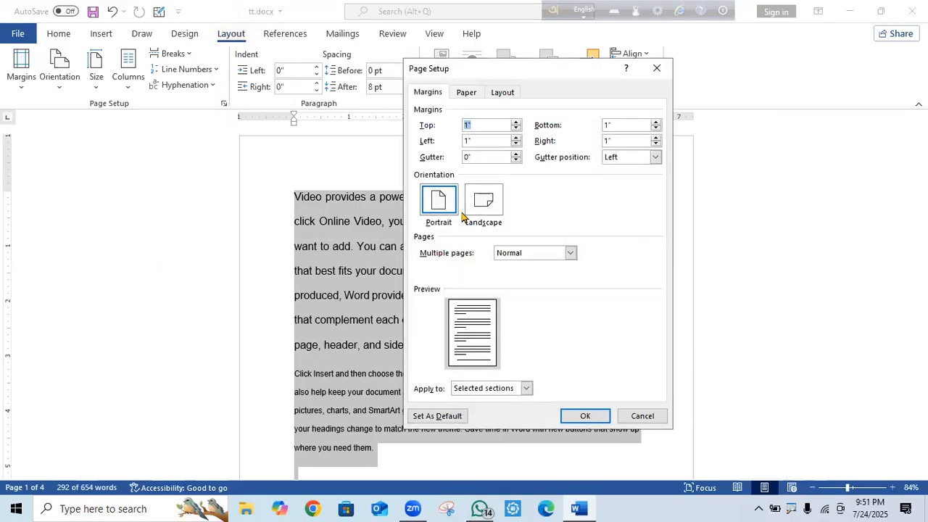
left_click(498, 206)
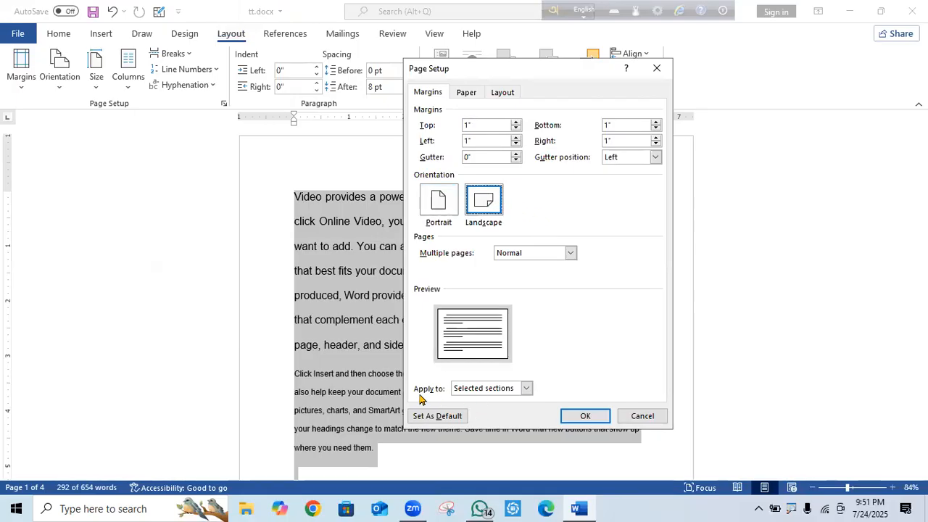
left_click(527, 390)
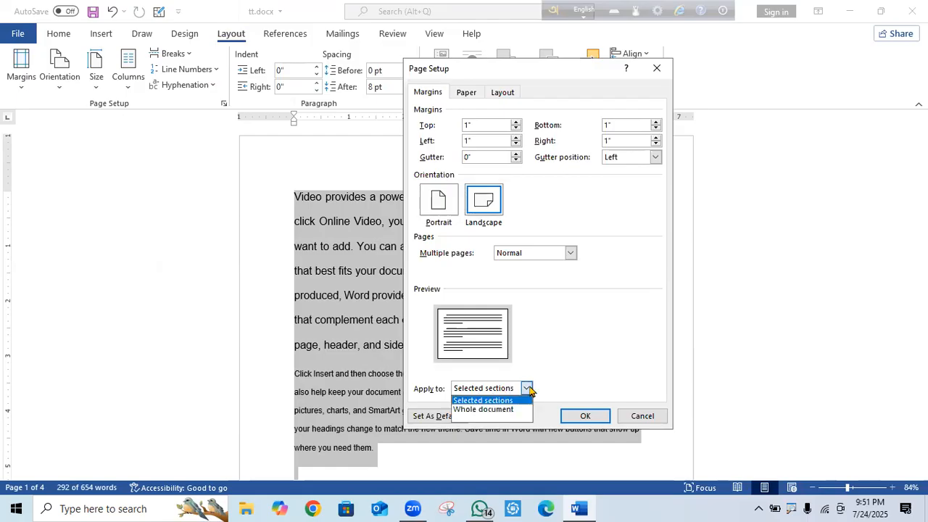
left_click(484, 401)
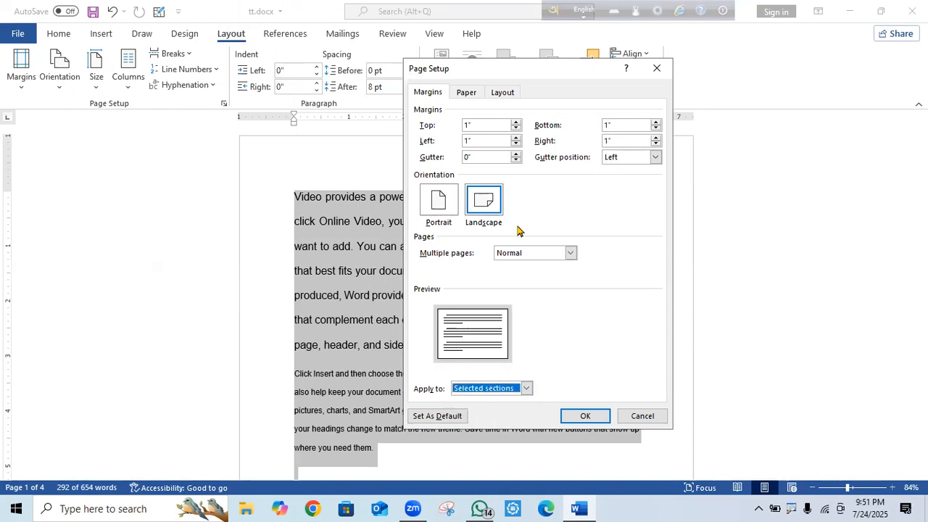
left_click(585, 415)
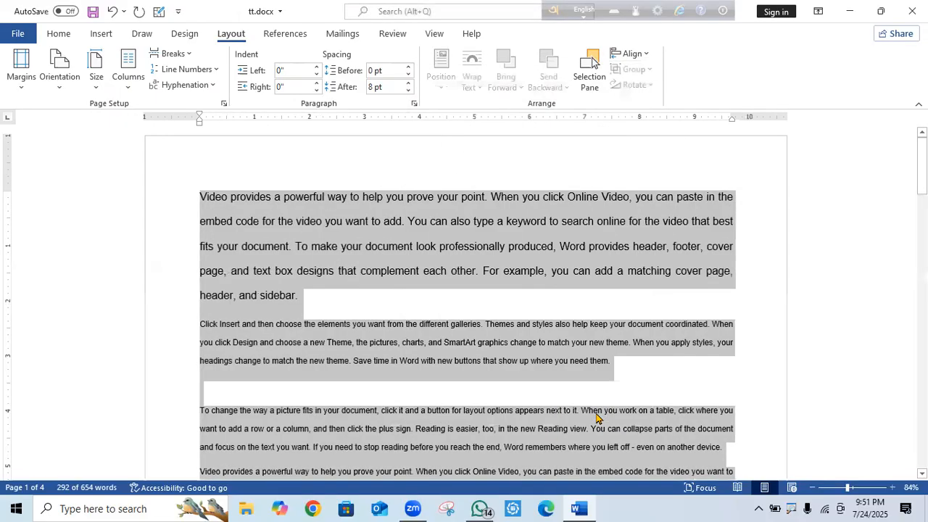
Select the text on page 2 and set its sections back to Portrait in Page Setup.
left_click_drag(922, 166, 921, 272)
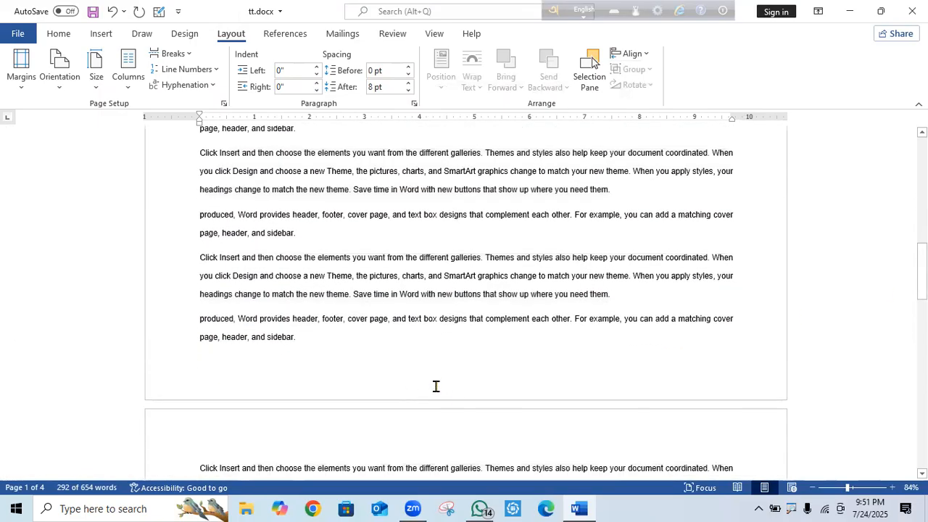
left_click_drag(406, 356, 226, 466)
left_click_drag(922, 193, 922, 239)
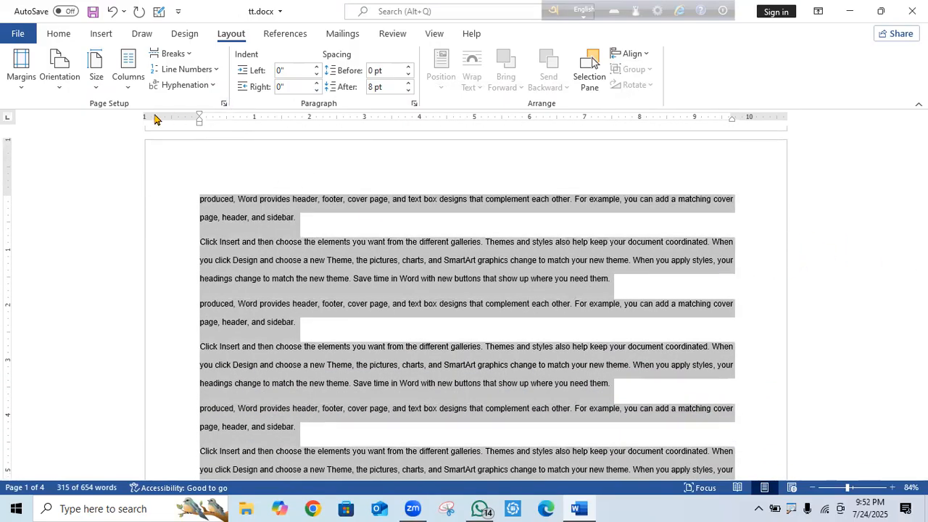
left_click(224, 104)
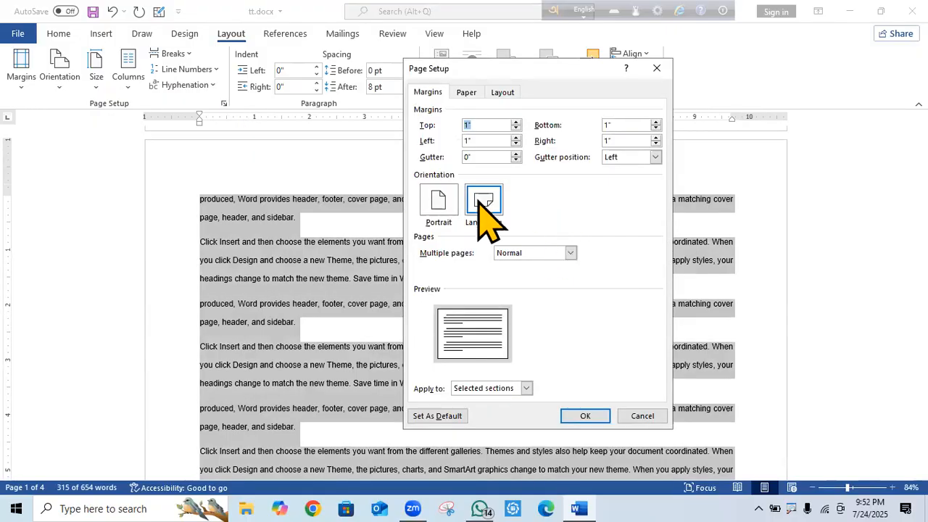
left_click(445, 202)
left_click(585, 416)
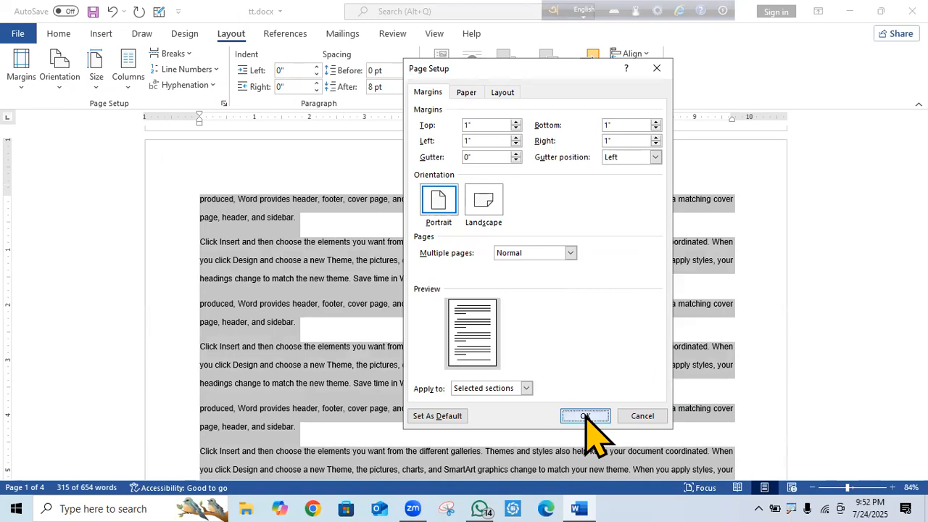
Delete the empty line between the page 1 paragraphs and scroll down to blank page 3.
scroll(593, 61, "up", 10)
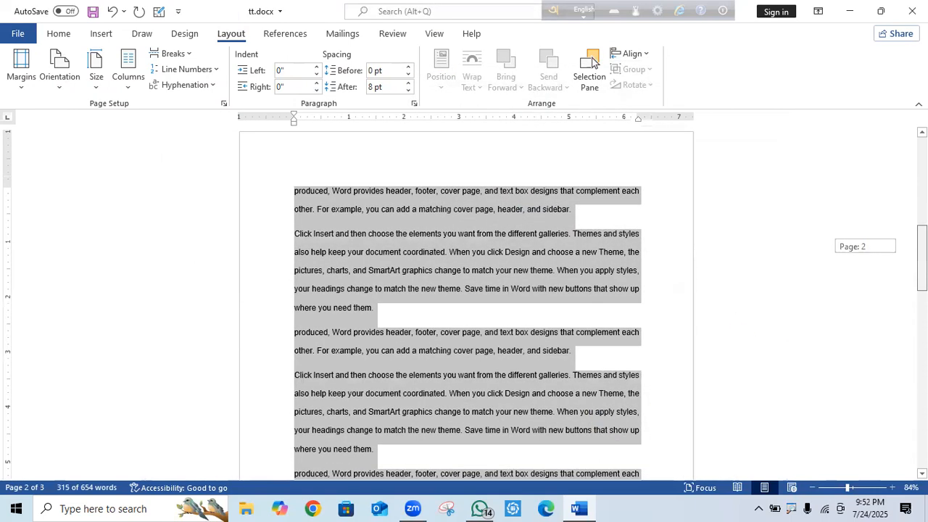
scroll(593, 61, "down", 15)
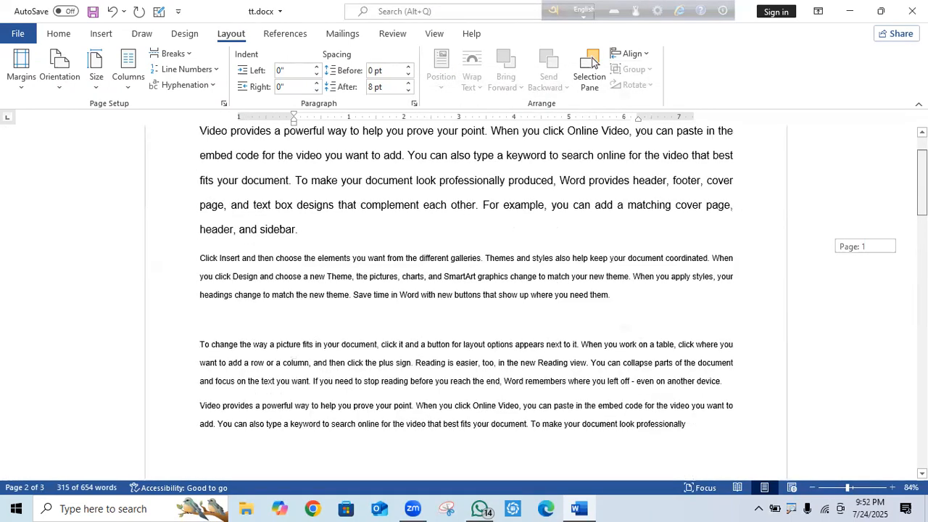
left_click_drag(923, 360, 922, 227)
scroll(592, 62, "down", 5)
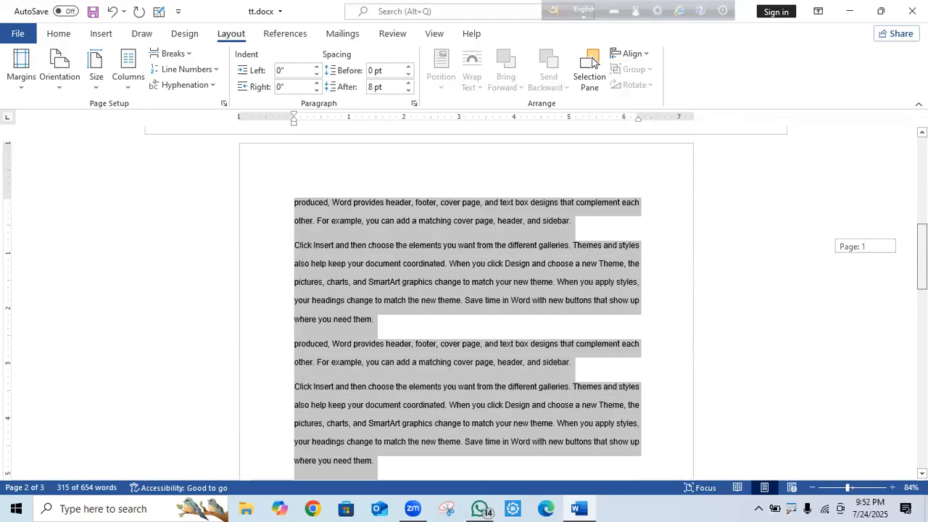
scroll(594, 63, "up", 10)
scroll(594, 63, "down", 15)
scroll(592, 62, "down", 2)
scroll(593, 62, "up", 10)
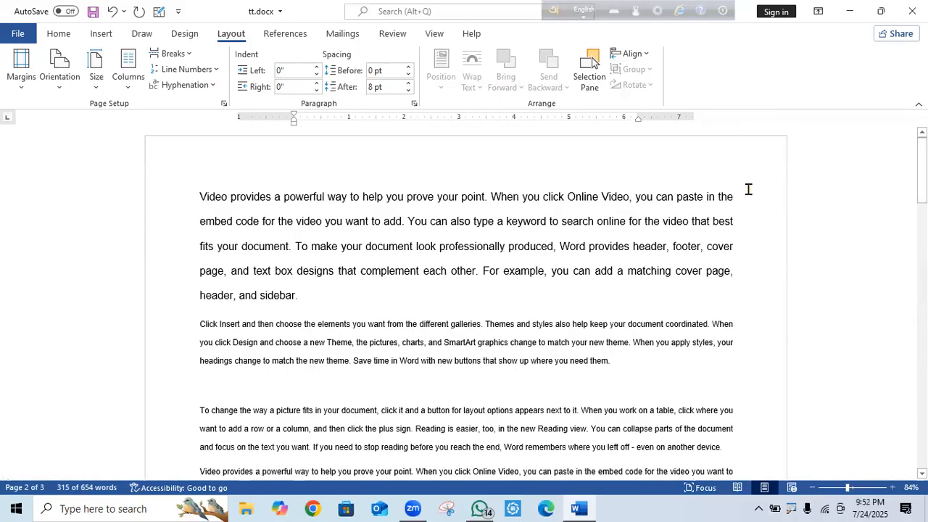
left_click(249, 384)
key("BackSpace")
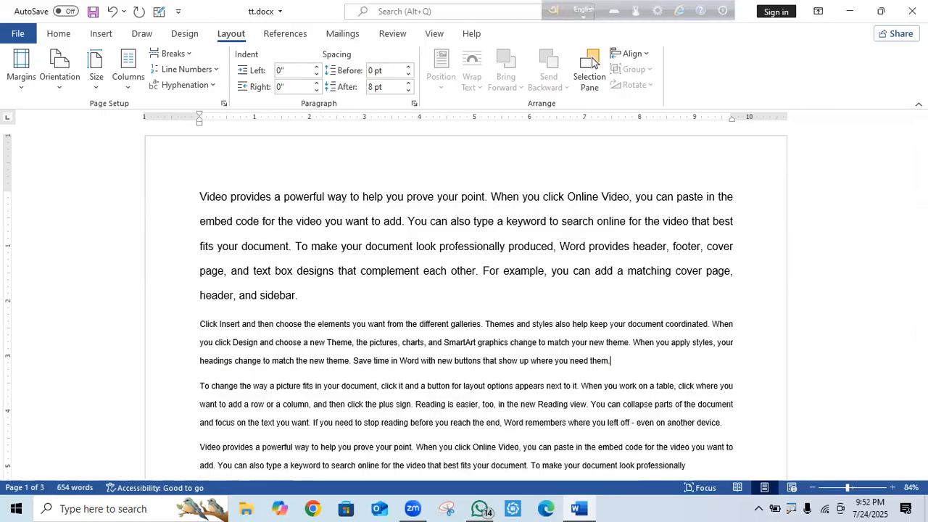
key("BackSpace")
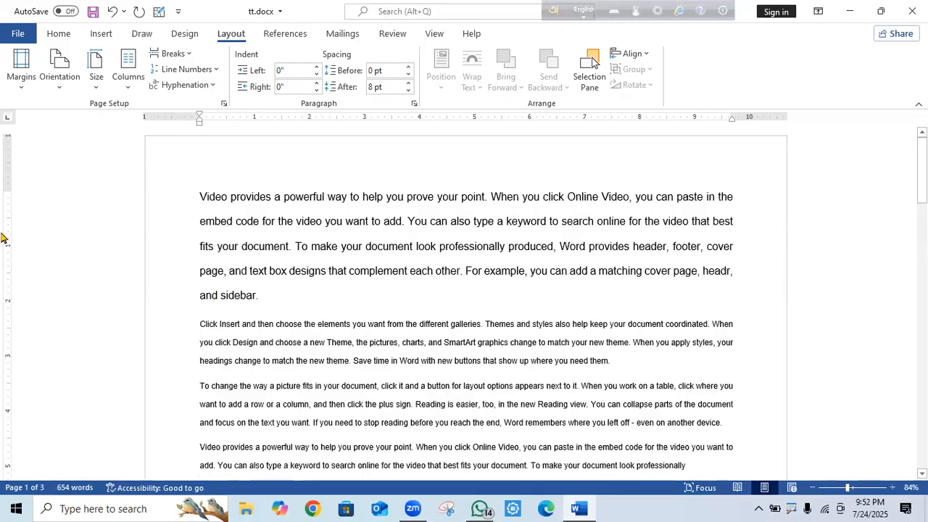
left_click_drag(922, 170, 906, 388)
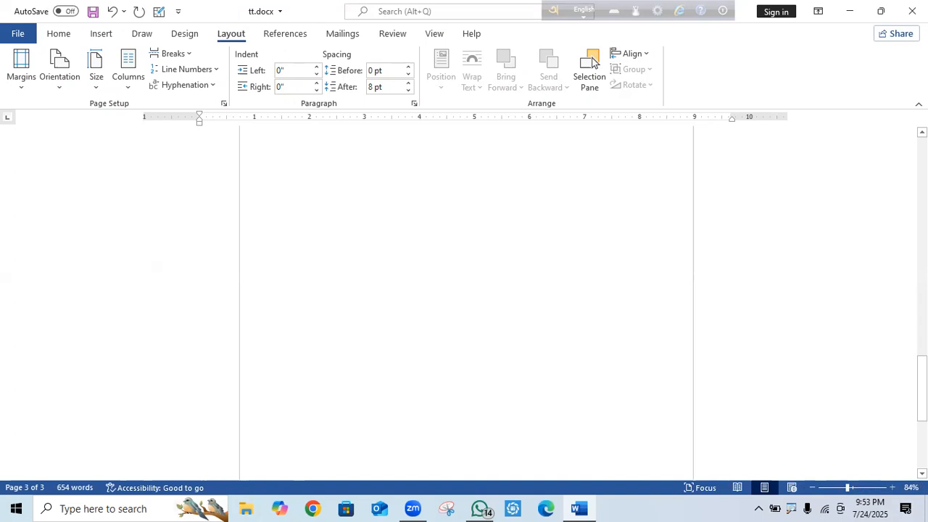
Insert circled letter ⓐ (code 24d0) at the top of page 3 and grow it to 24 pt.
left_click(398, 138)
type("2")
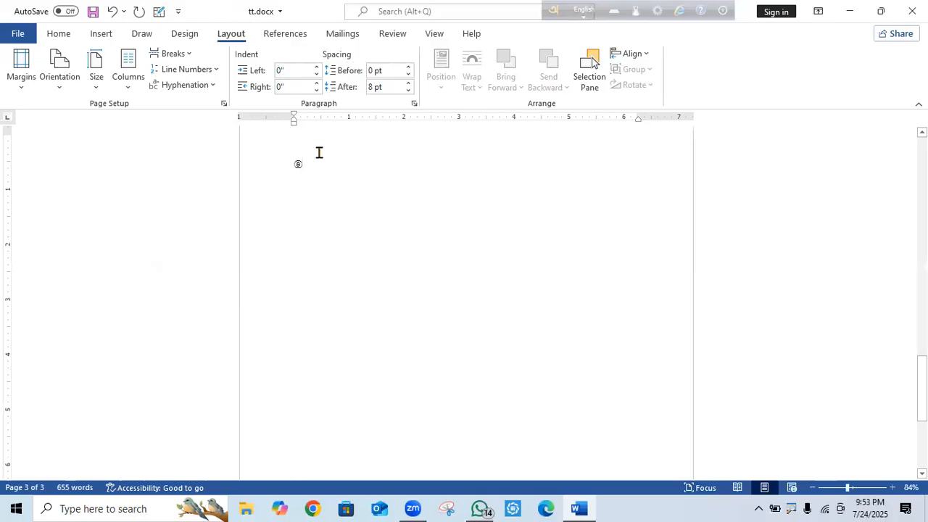
left_click_drag(285, 162, 311, 162)
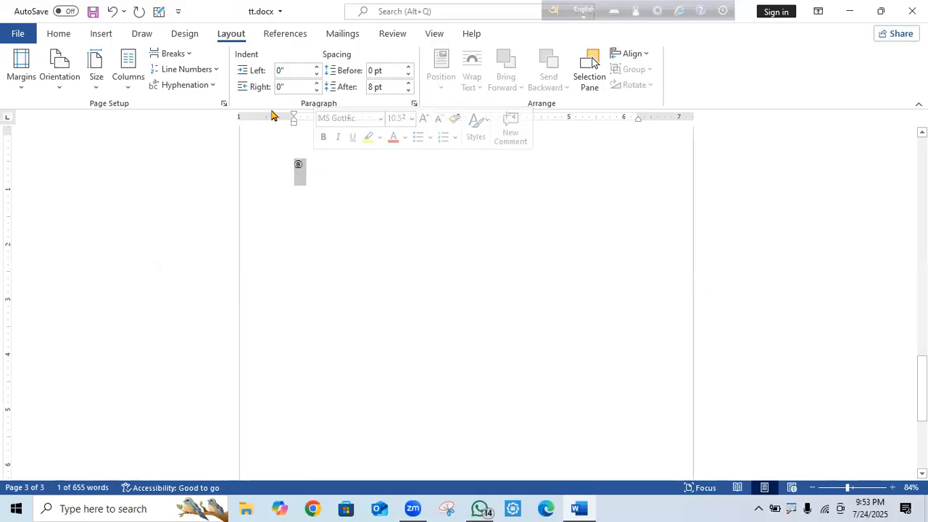
left_click(64, 34)
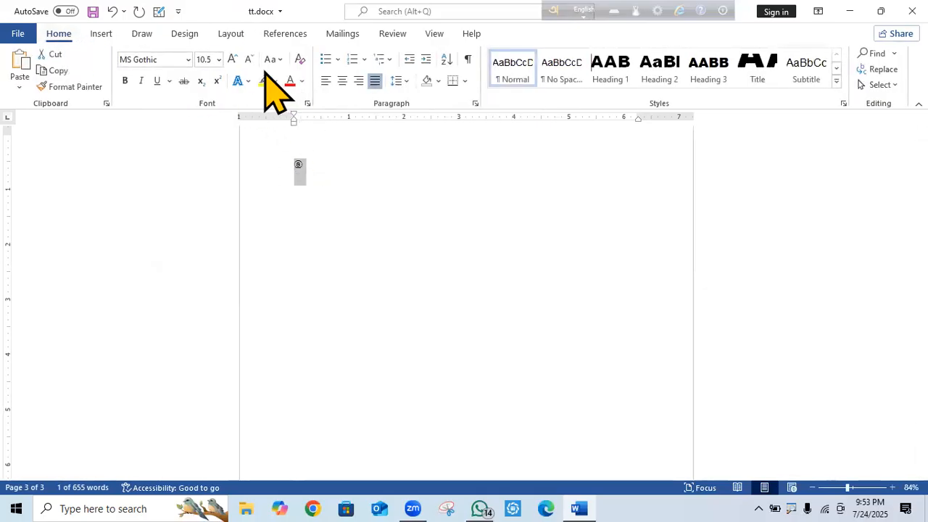
left_click(232, 60)
left_click(232, 60)
left_click(232, 59)
left_click(232, 60)
left_click(232, 59)
left_click(232, 59)
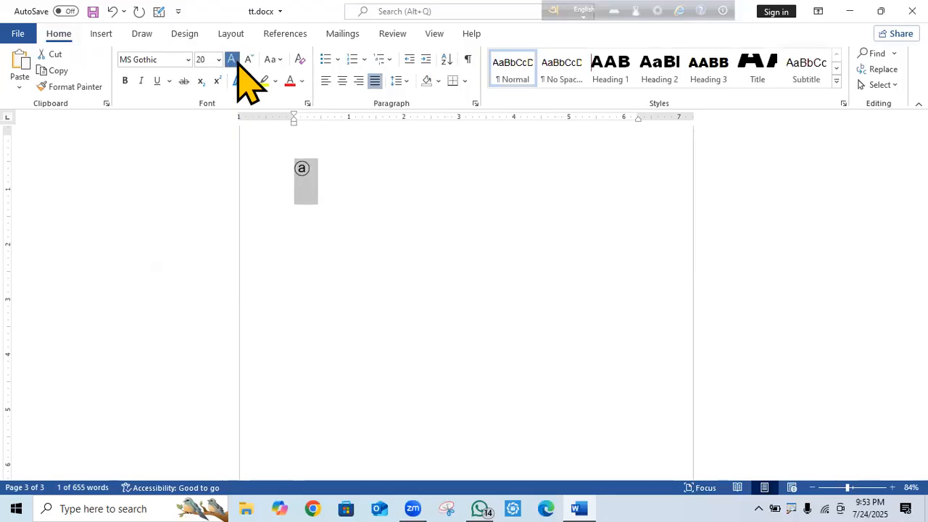
left_click(232, 59)
left_click(232, 59)
key("Right")
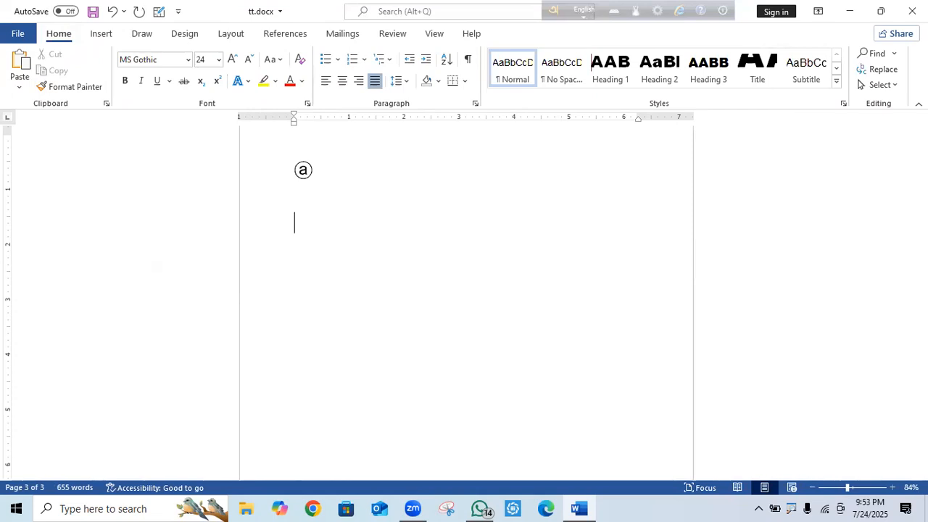
Add ⓑ, ⓒ and ⓓ from codes 24d1, 24d2 and 24d3, then select all four letters.
key("Return")
type("24d1")
key("alt+x")
type("24d")
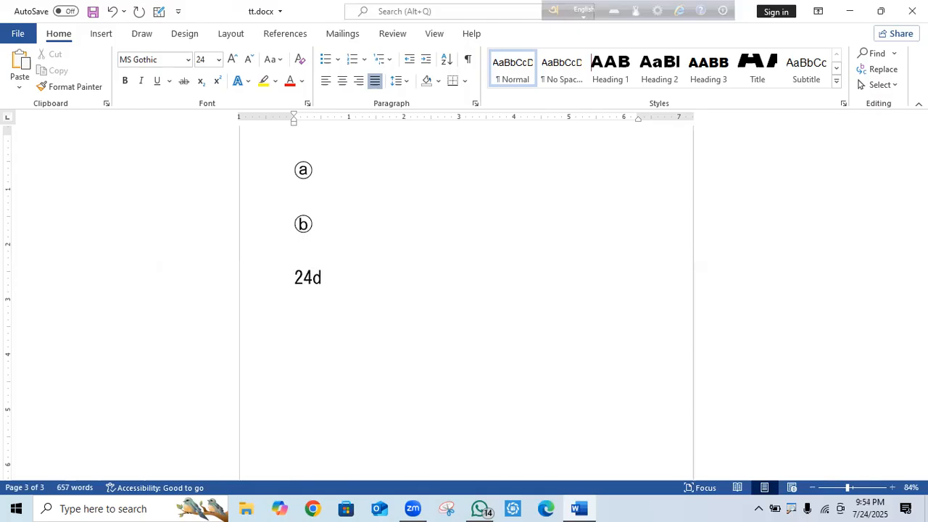
type("2")
key("alt+x")
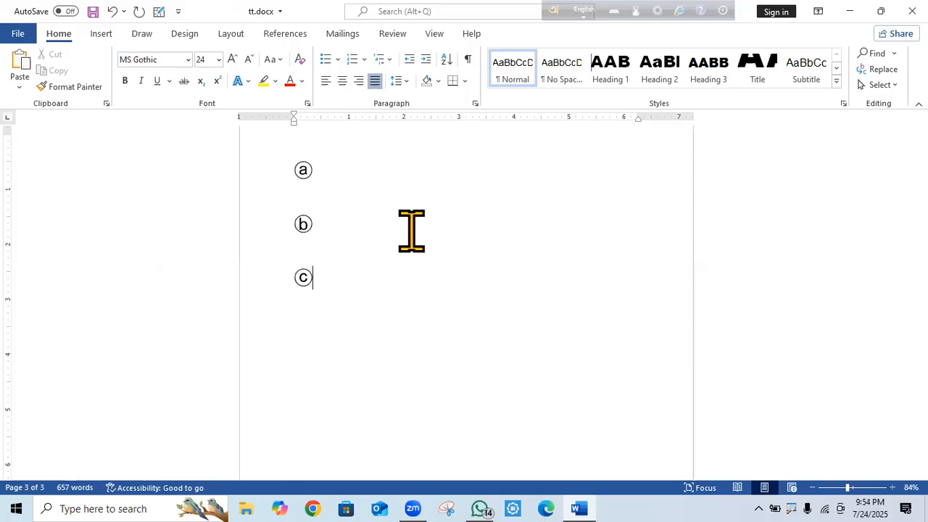
key("Return")
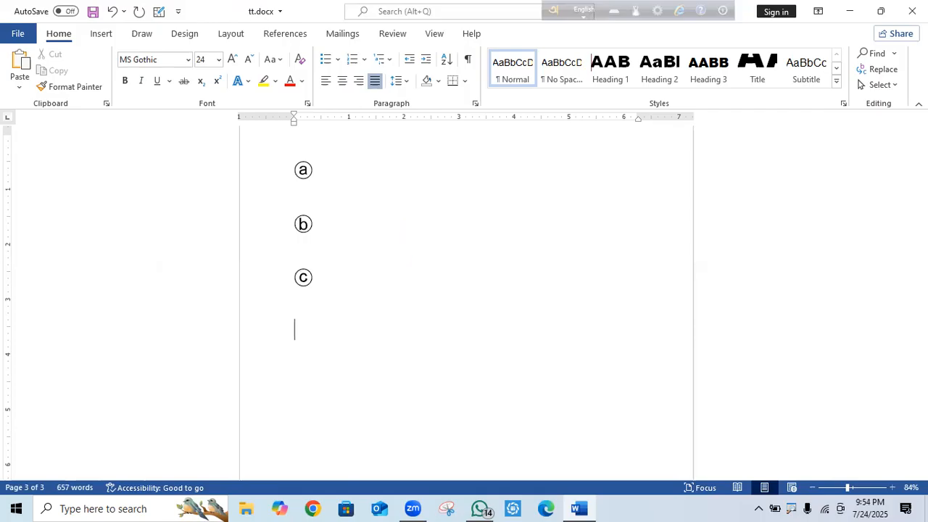
type("24")
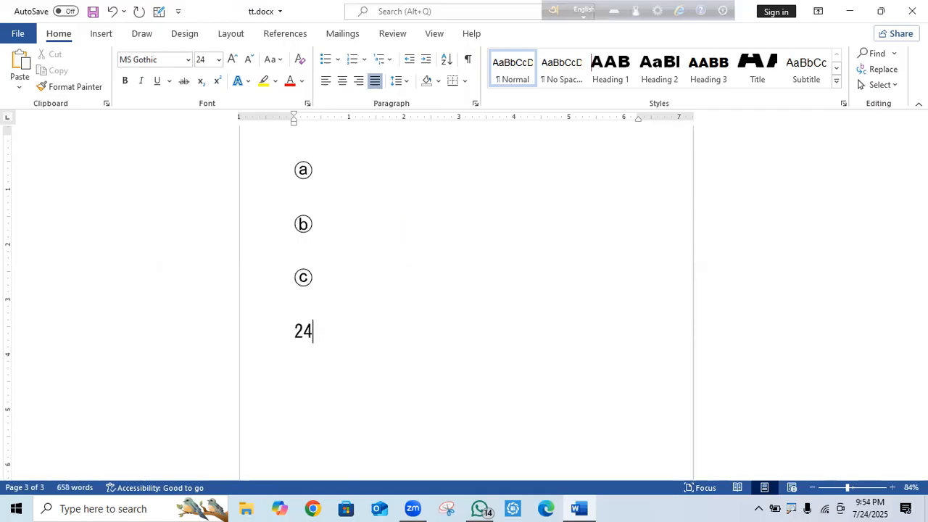
type("d3")
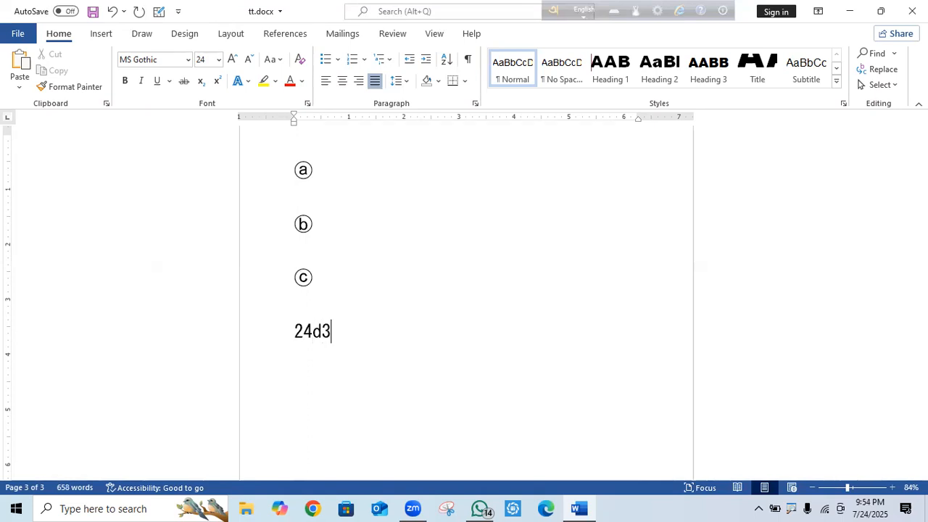
key("alt+x")
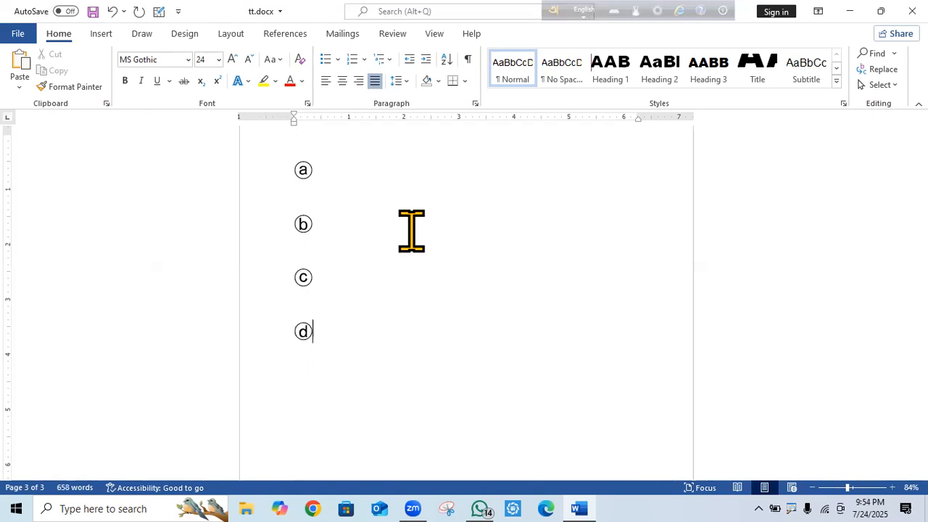
left_click(317, 196)
left_click_drag(327, 325, 330, 203)
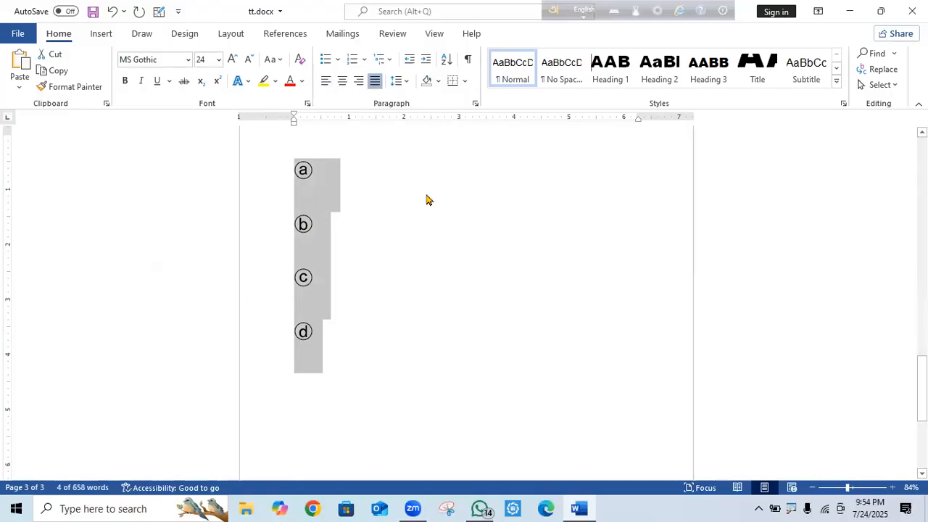
Set the line spacing of the ⓐ–ⓓ lines to 1.0.
left_click(408, 80)
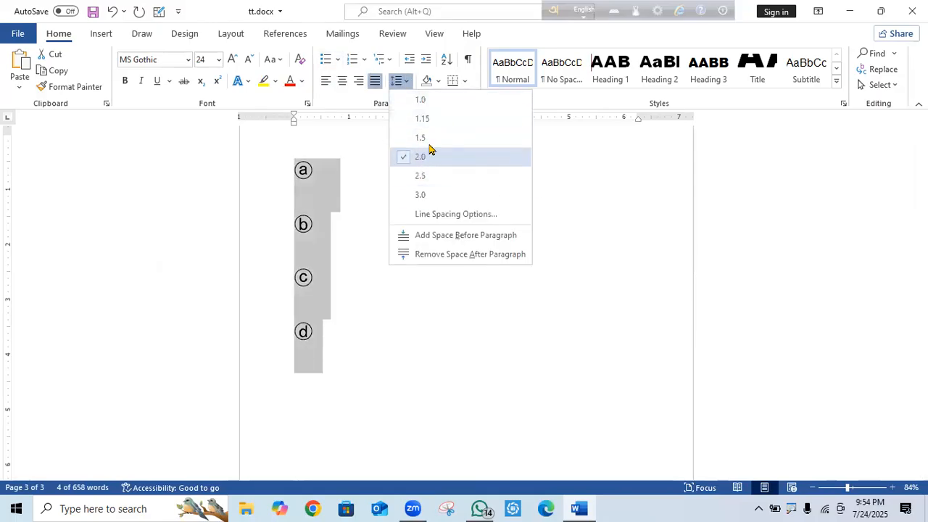
left_click(435, 118)
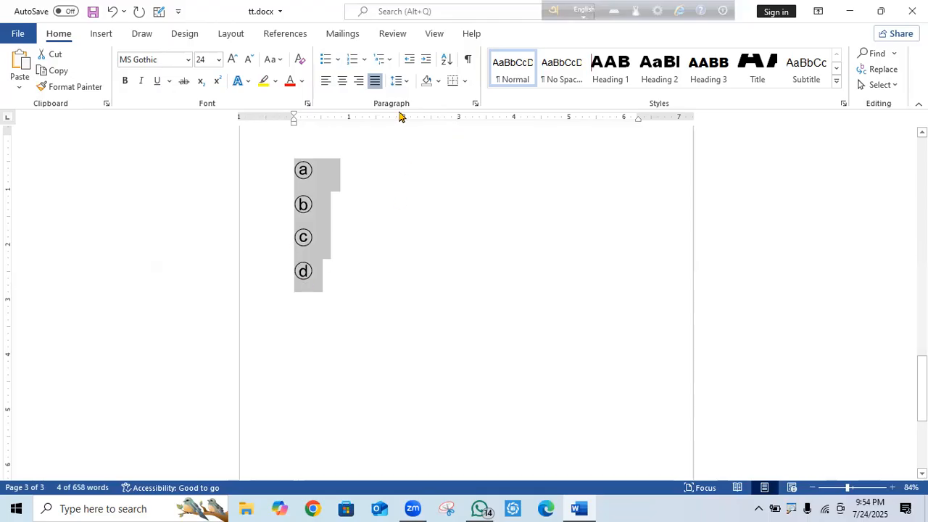
left_click(401, 82)
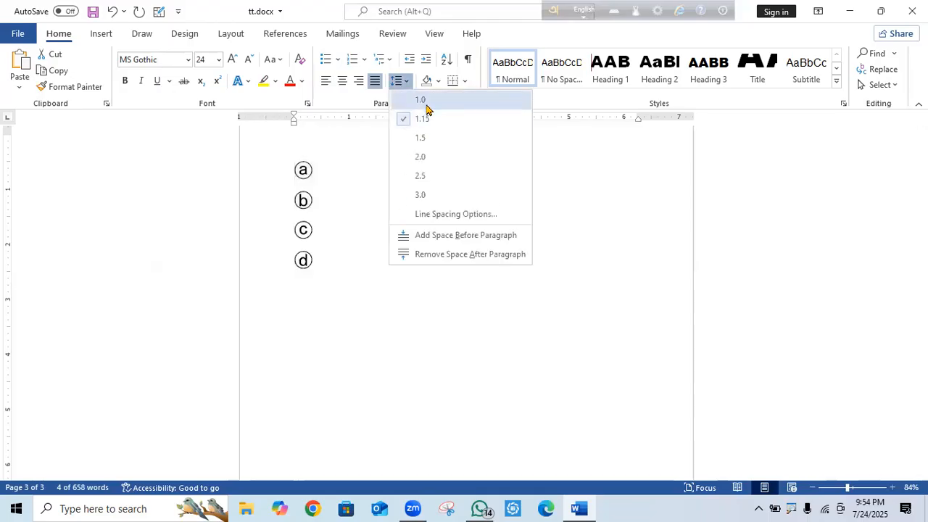
left_click(426, 109)
Number the ⓐ line as question '1.'.
left_click(338, 273)
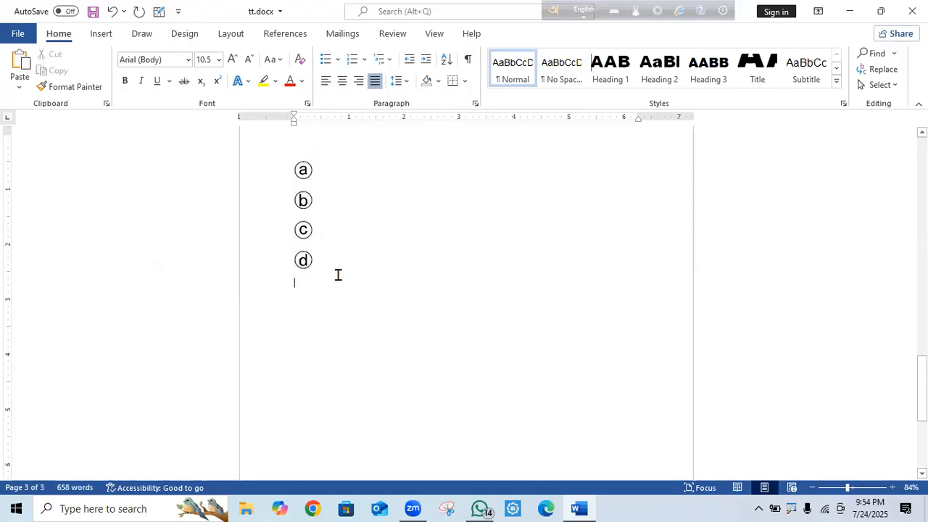
left_click_drag(334, 257, 275, 166)
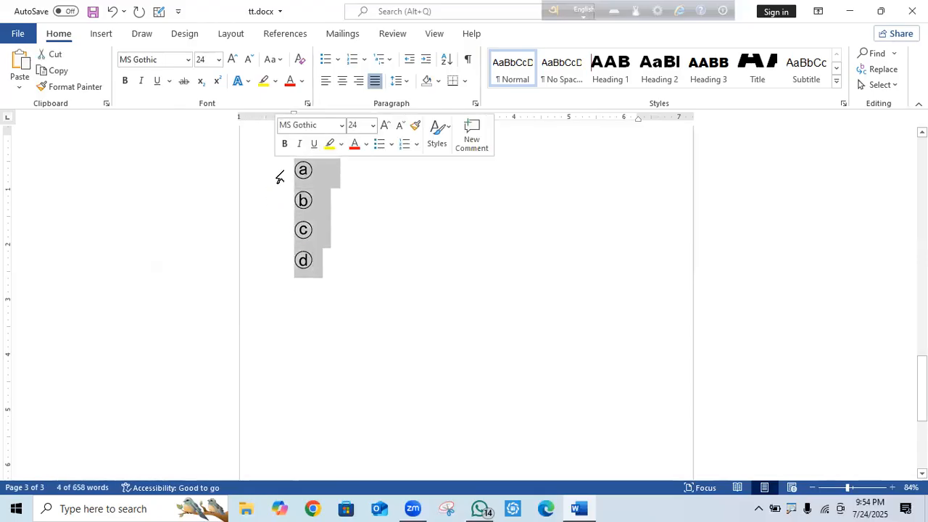
left_click(278, 177)
left_click(293, 179)
type("1.")
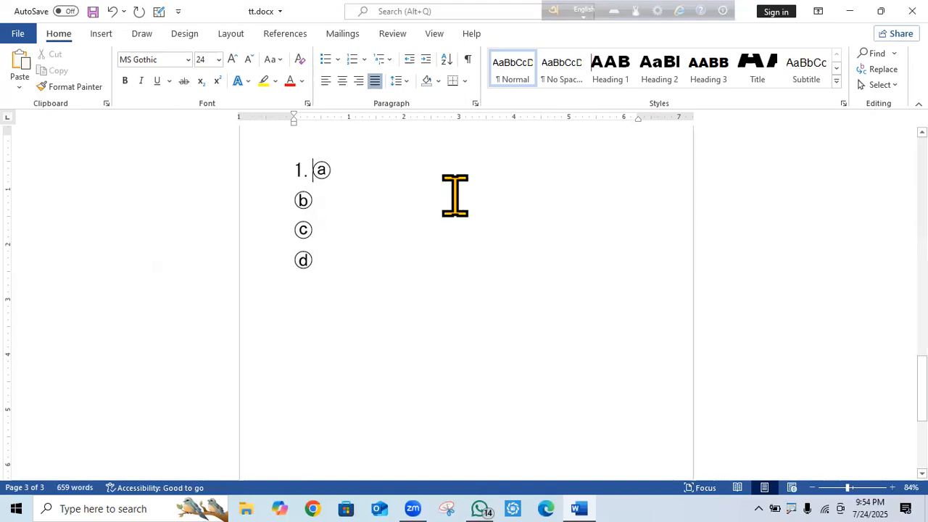
Indent ⓑ, ⓒ and ⓓ to align under ⓐ and add an empty line after ⓓ.
left_click(291, 198)
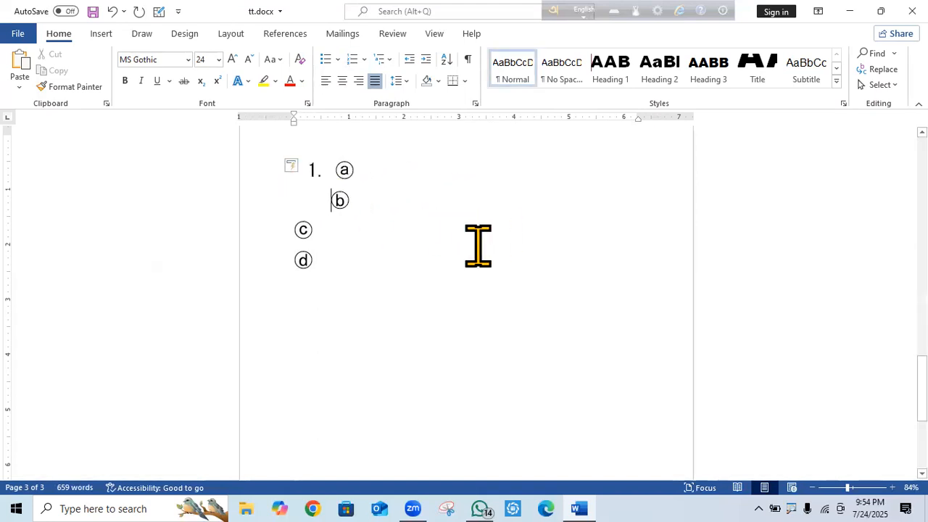
left_click(288, 226)
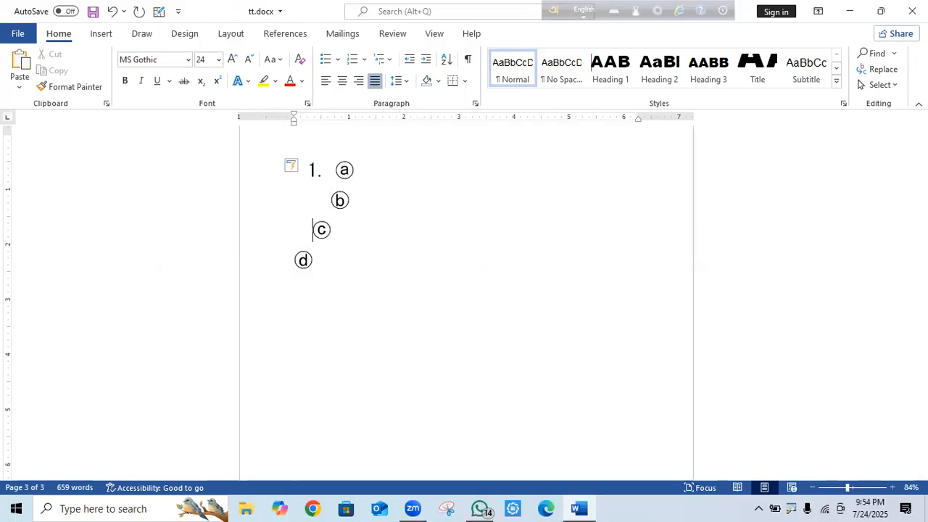
left_click(295, 257)
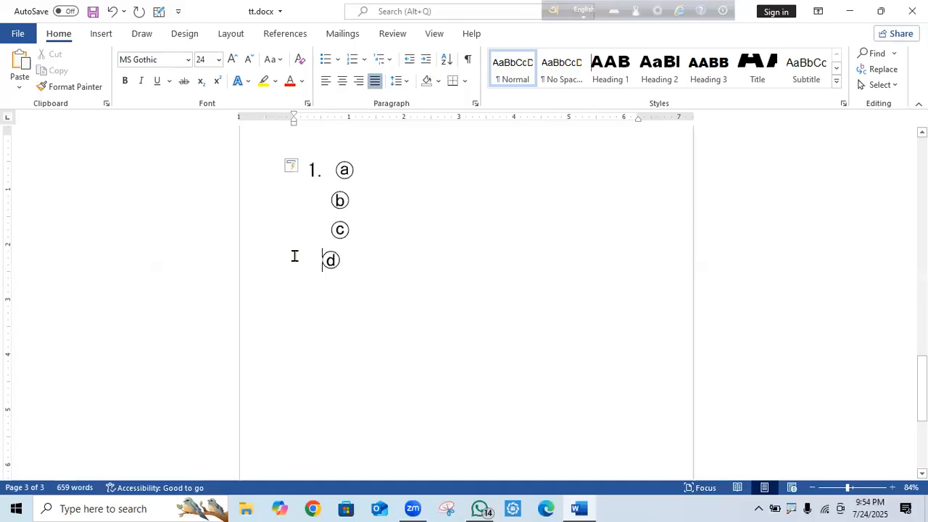
left_click_drag(383, 261, 312, 171)
key("ctrl+c")
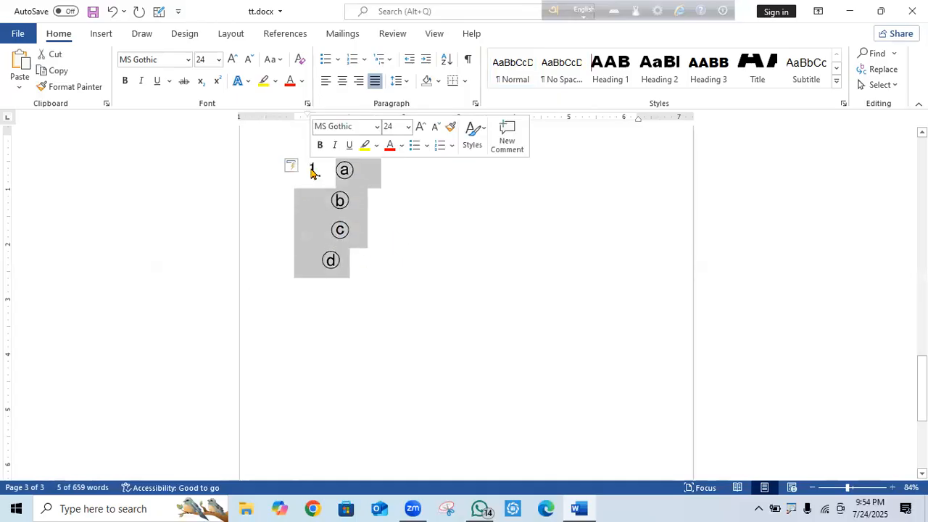
left_click(373, 271)
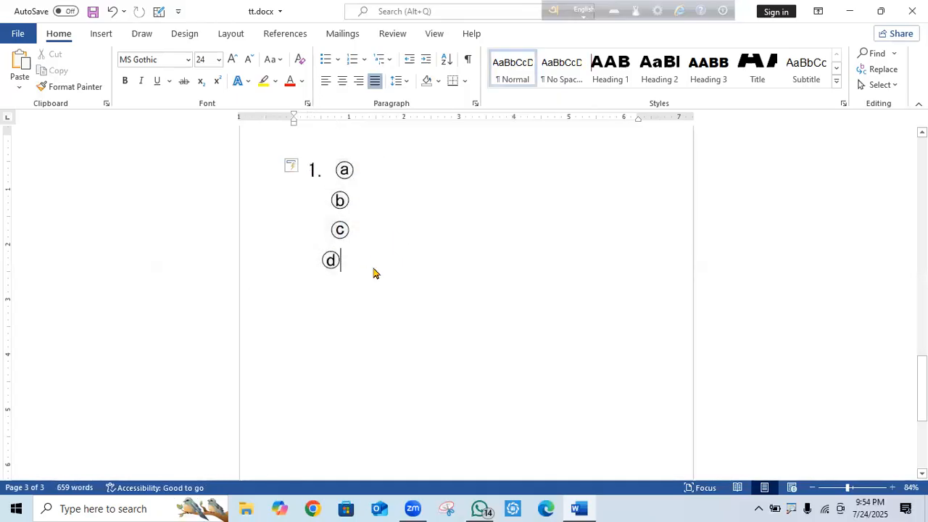
key("Return")
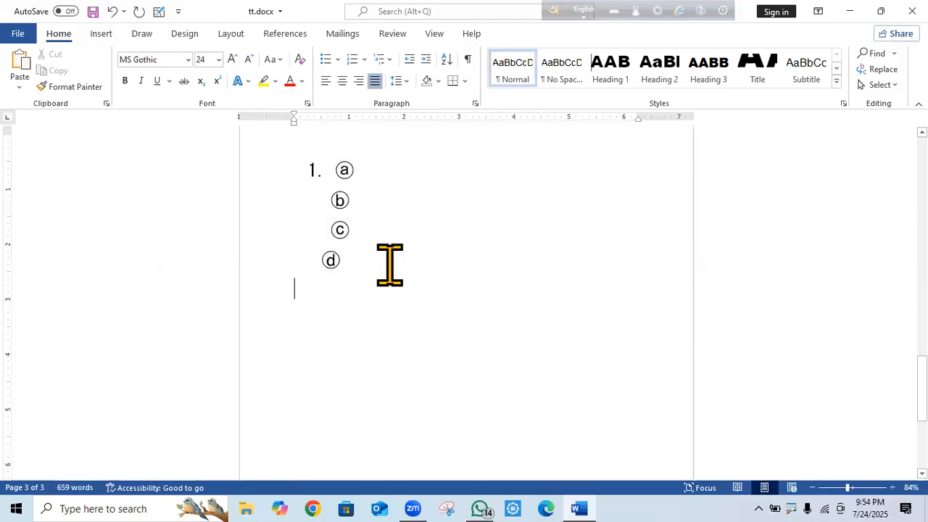
key("ctrl+d")
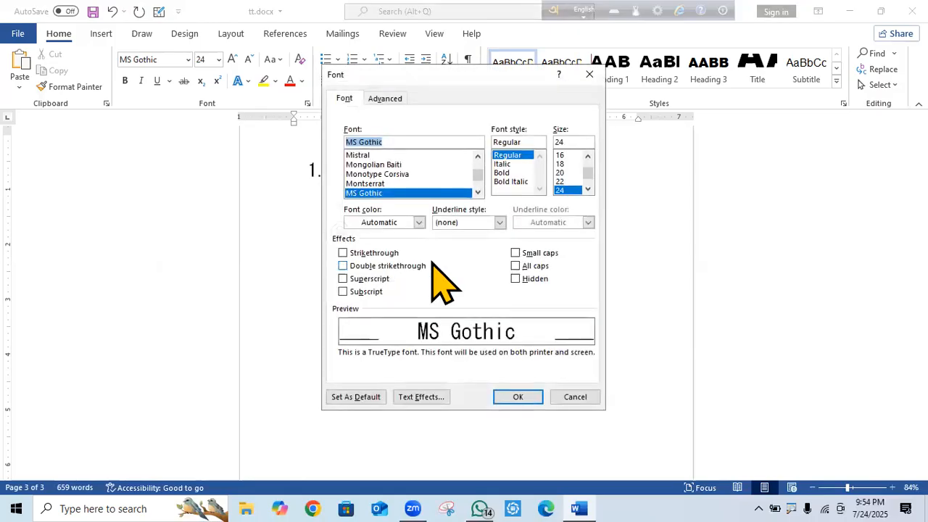
left_click(589, 74)
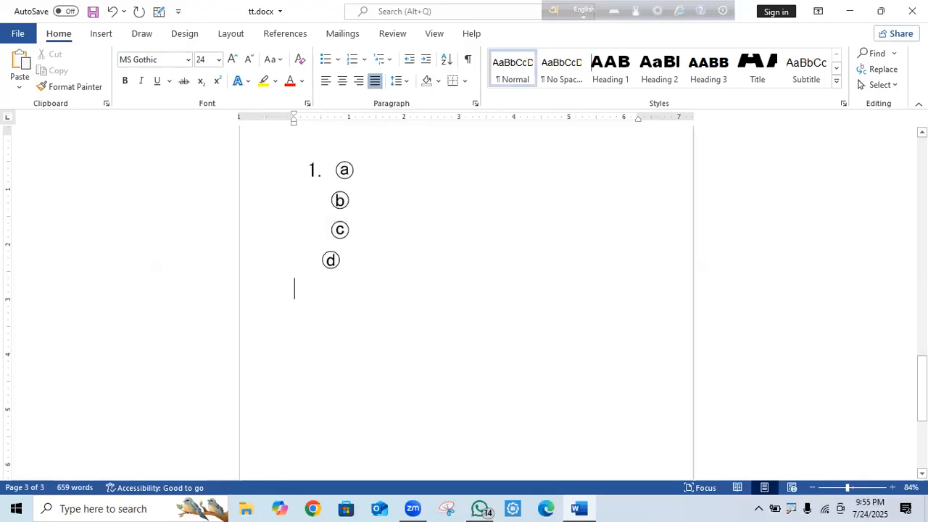
key("ctrl+v")
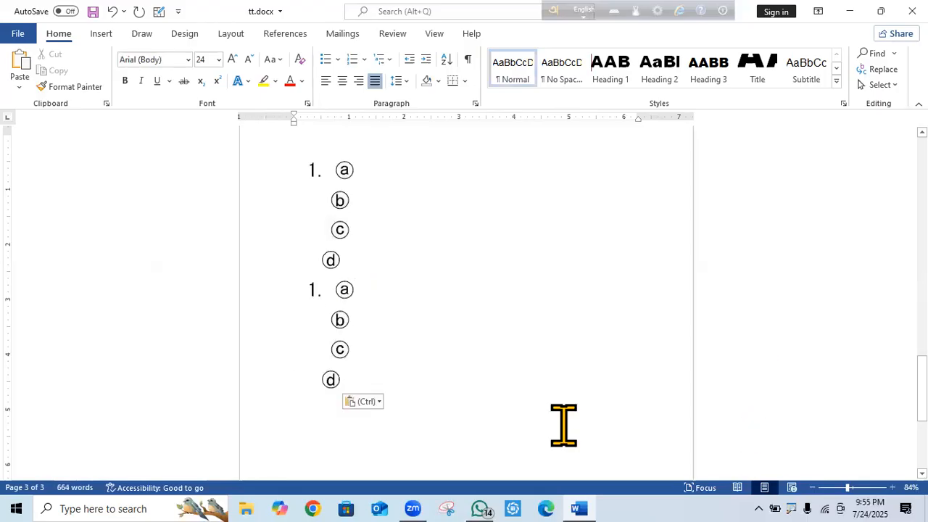
key("ctrl+v")
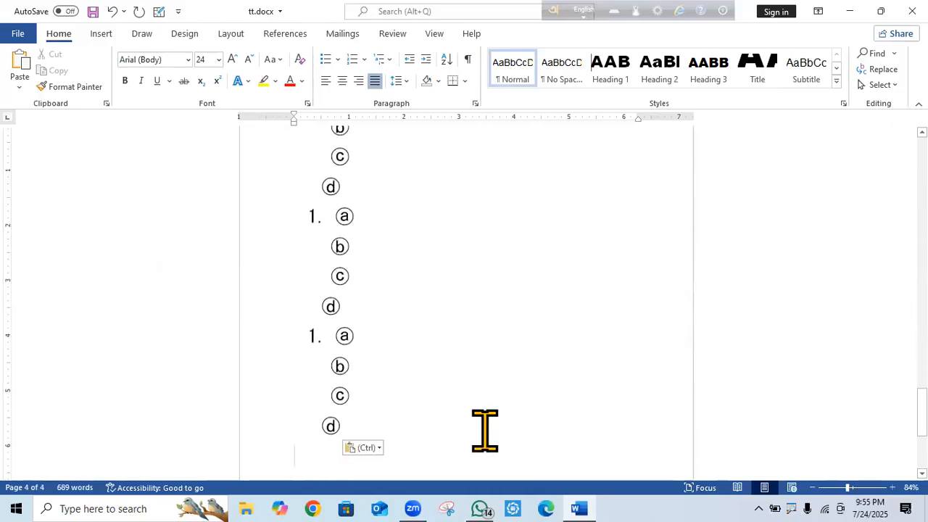
left_click_drag(921, 411, 922, 261)
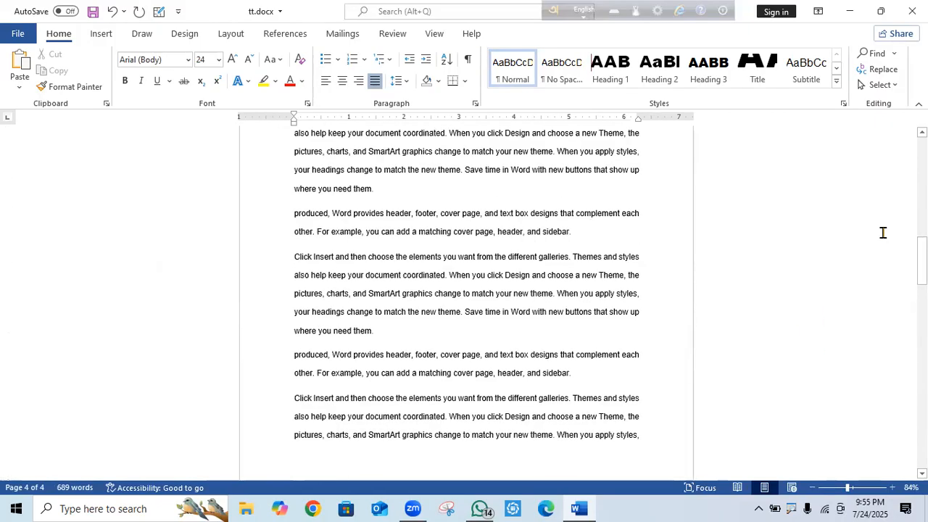
scroll(730, 296, "down", 6)
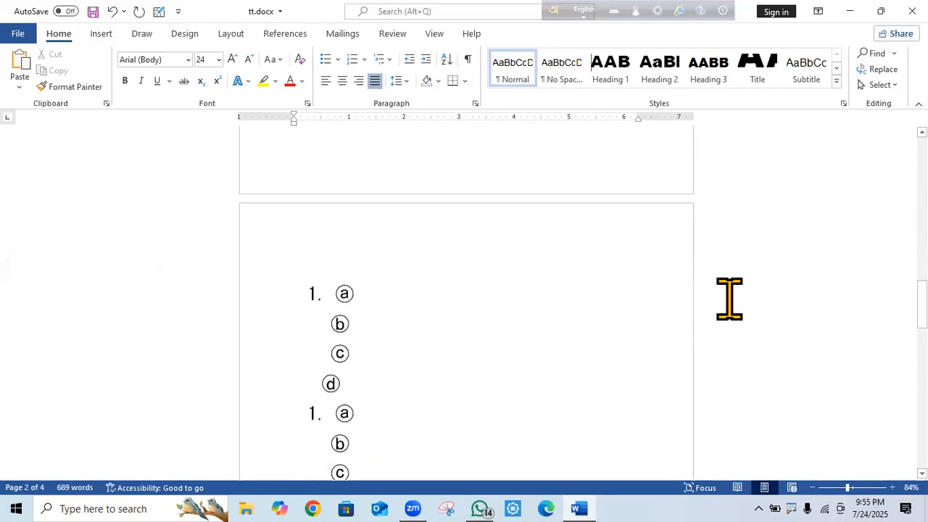
left_click(407, 296)
type("df")
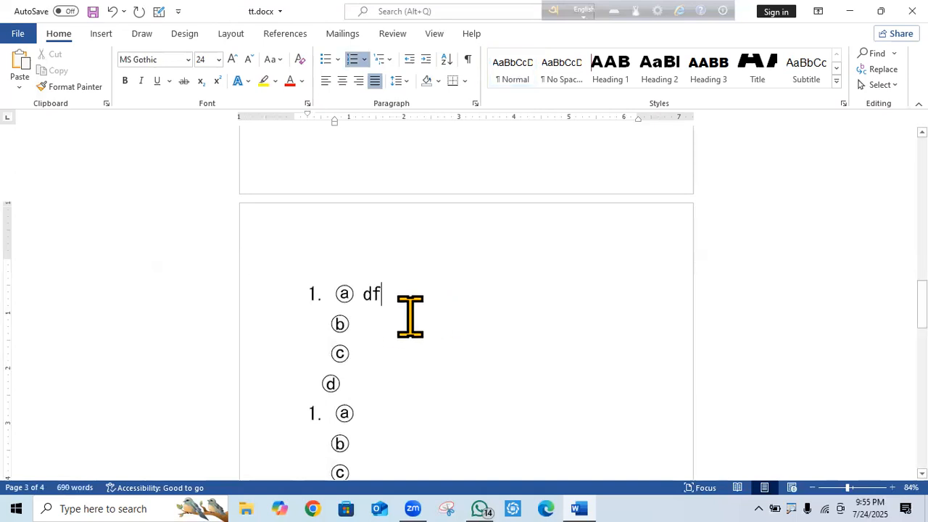
key("Down")
type("fdfd")
left_click(381, 359)
type("dgsdg")
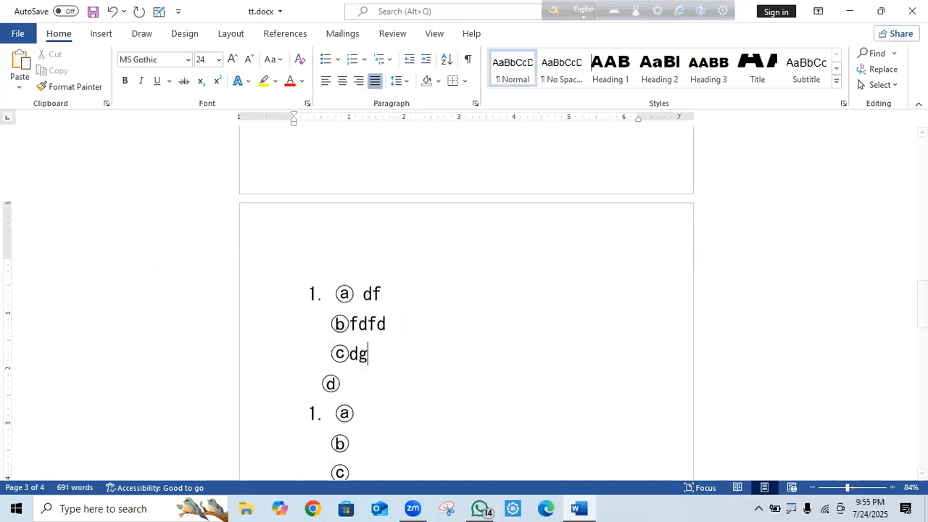
left_click(375, 389)
type("sggh")
left_click(321, 384)
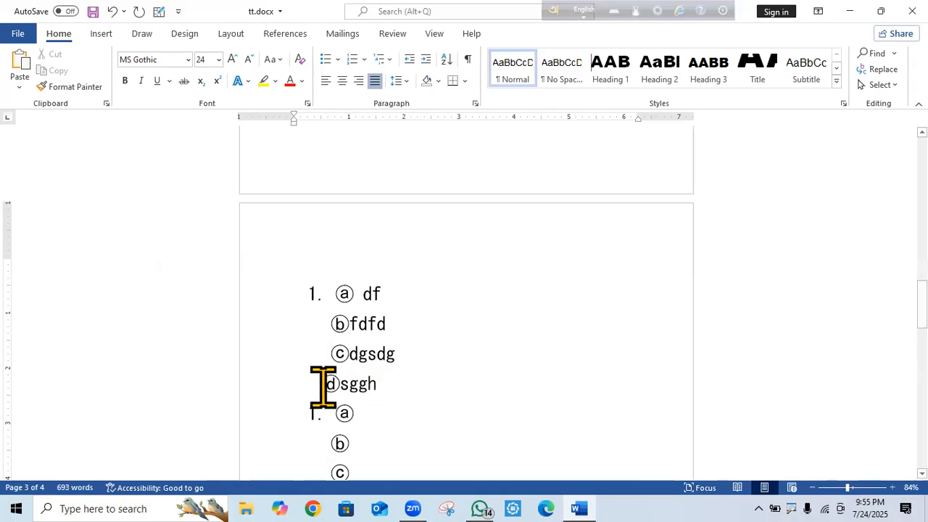
key("space")
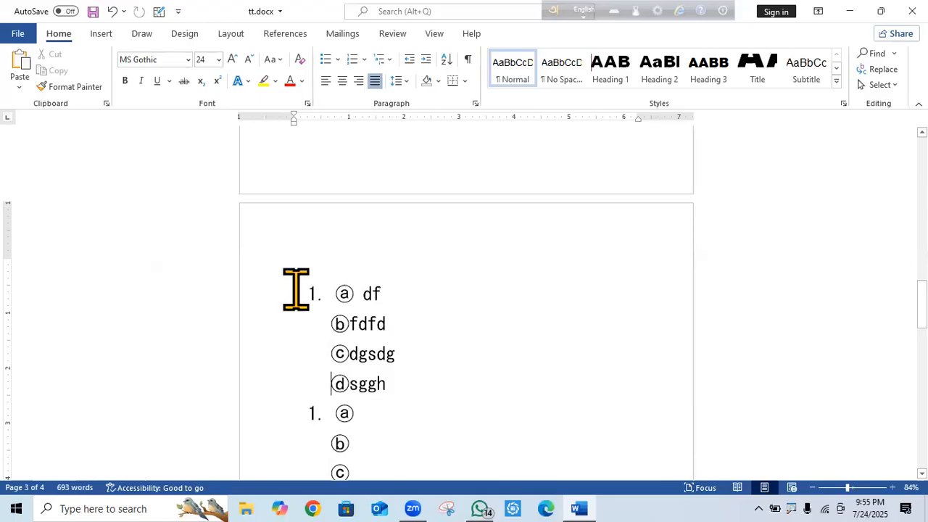
left_click_drag(334, 326, 422, 467)
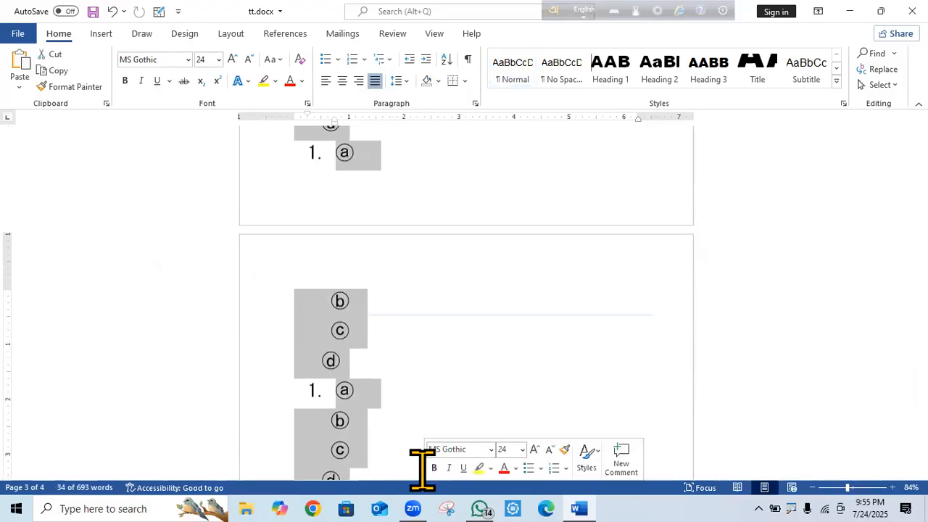
key("Delete")
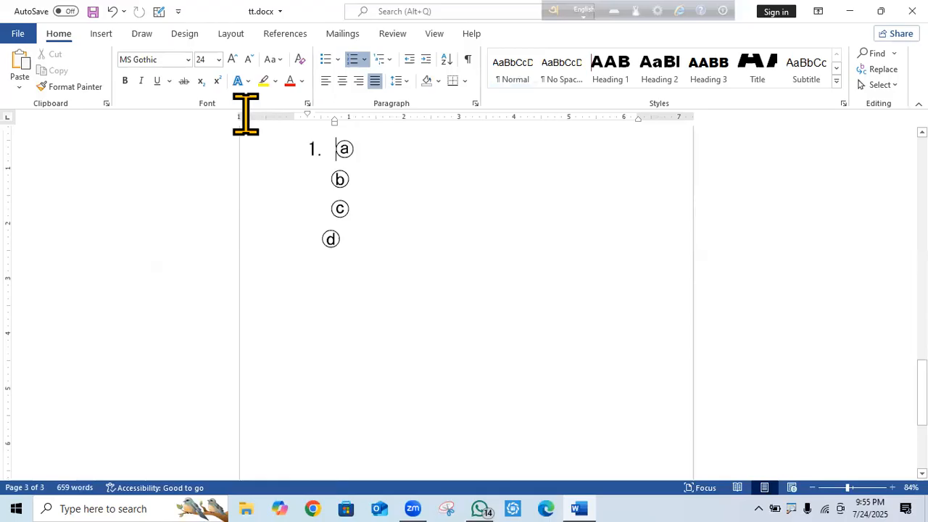
Clear the option list and re-enter ⓐ and ⓑ using codes 24d0 and 24d1.
key("ctrl+shift+End")
key("ctrl+c")
key("Delete")
type("2")
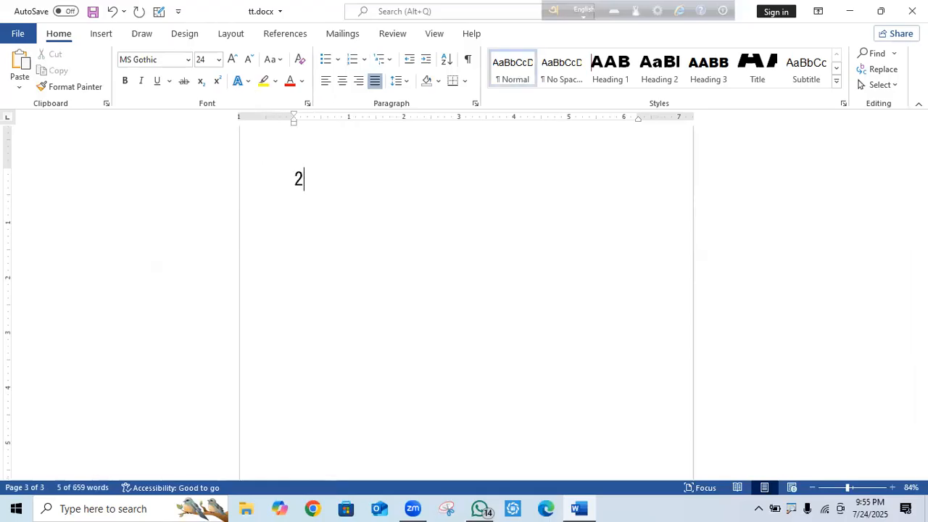
type("4d0")
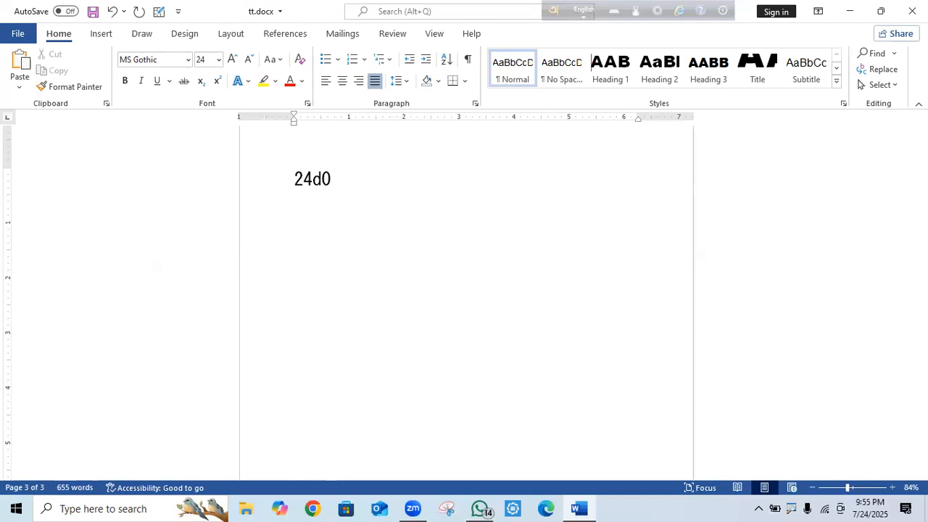
key("alt+x")
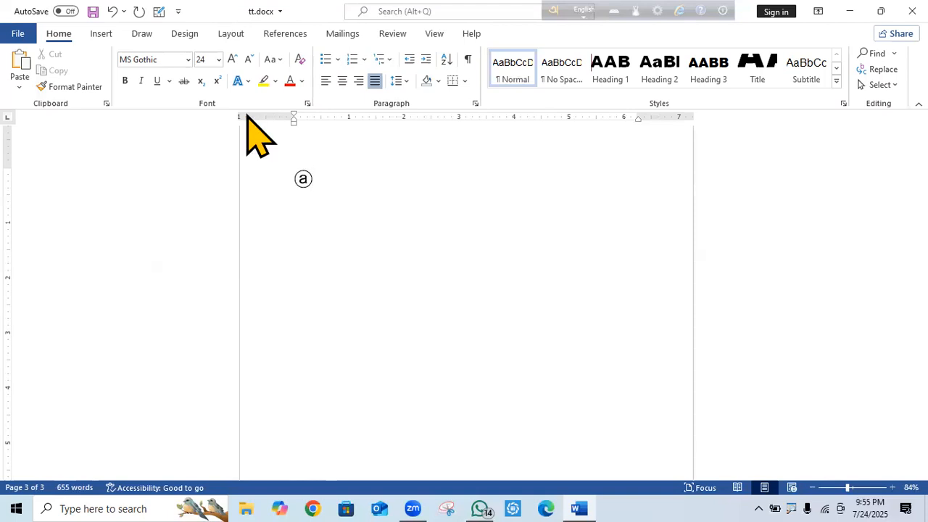
key("Return")
type("24d")
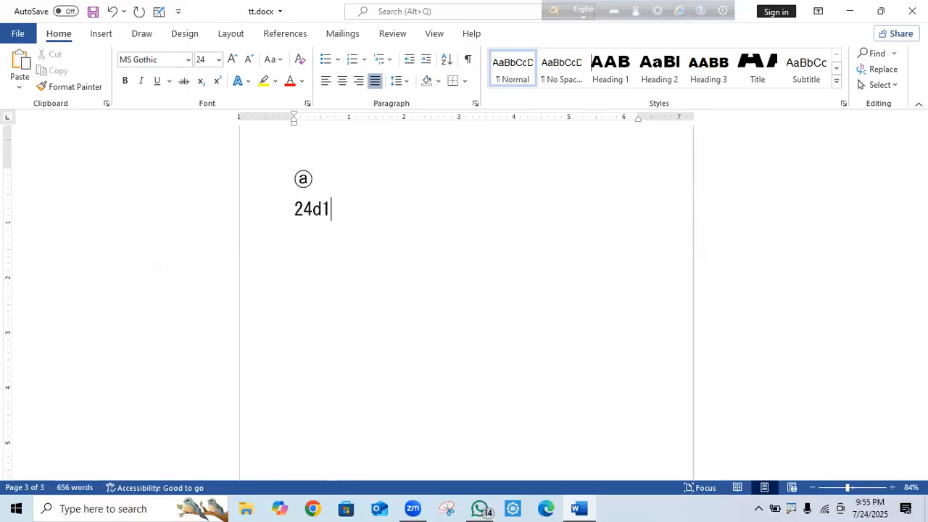
type("1")
key("alt+x")
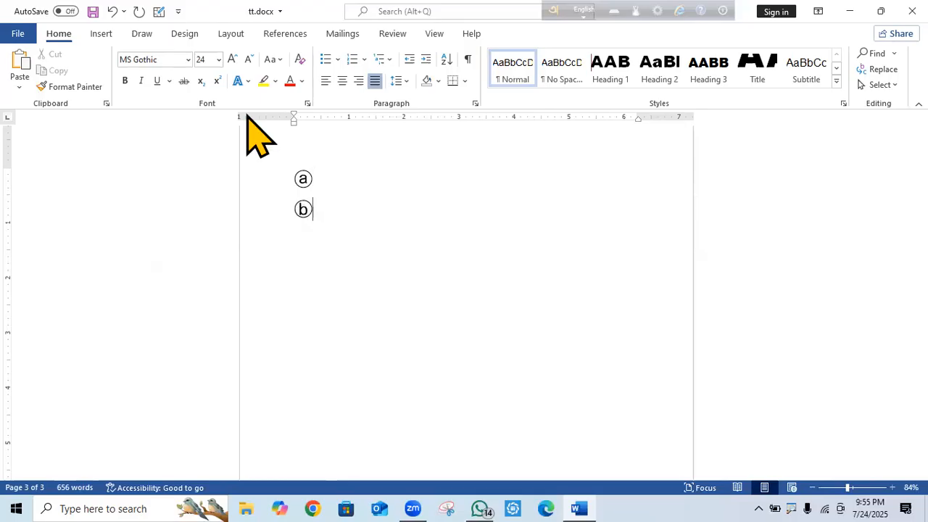
Add ⓒ and ⓓ (codes 24d2, 24d3) on new lines and select all four lines.
key("Return")
type("24d2")
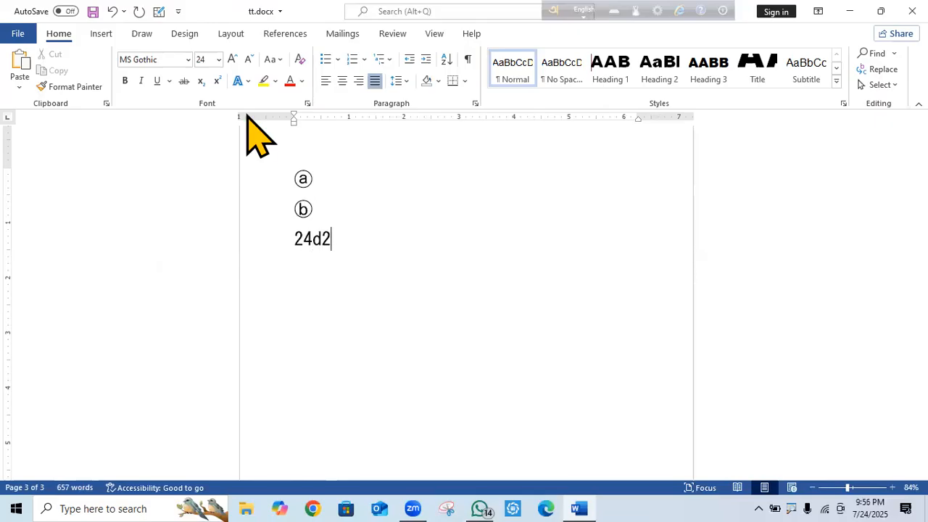
key("alt+x")
key("Return")
type("24d")
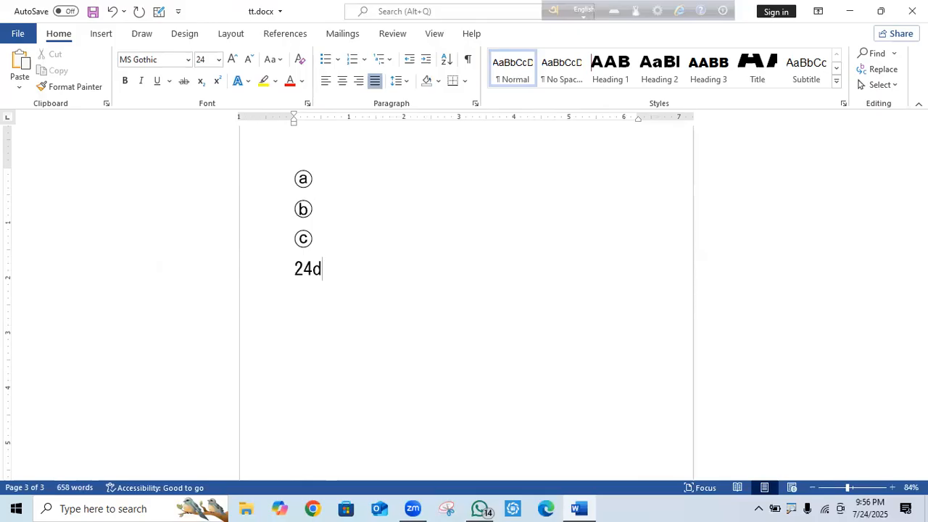
type("3")
key("alt+x")
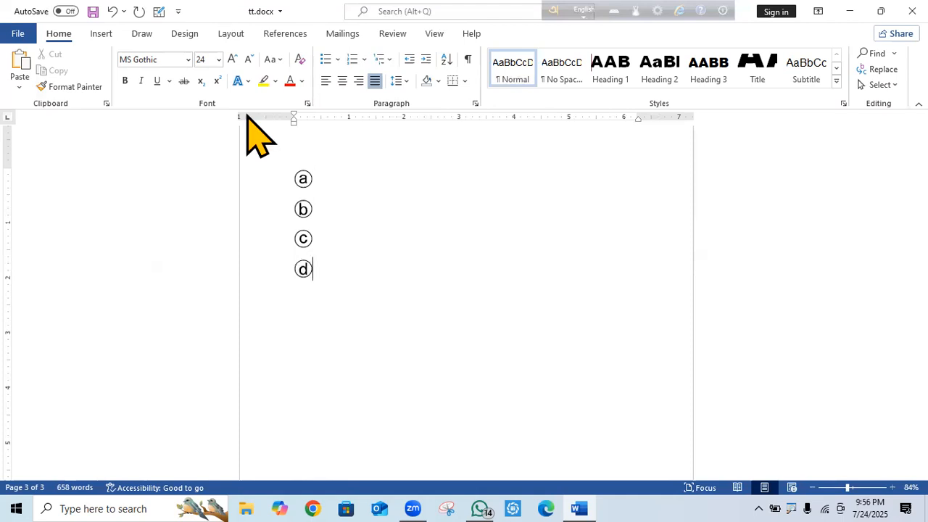
left_click_drag(315, 265, 278, 180)
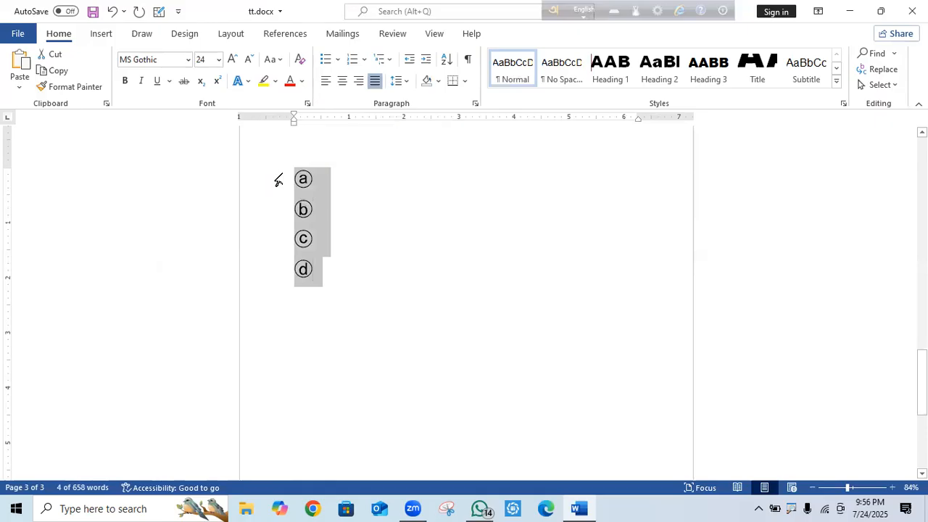
Paste two copies of the ⓐ–ⓓ set and test indenting the second ⓑ.
key("ctrl+v")
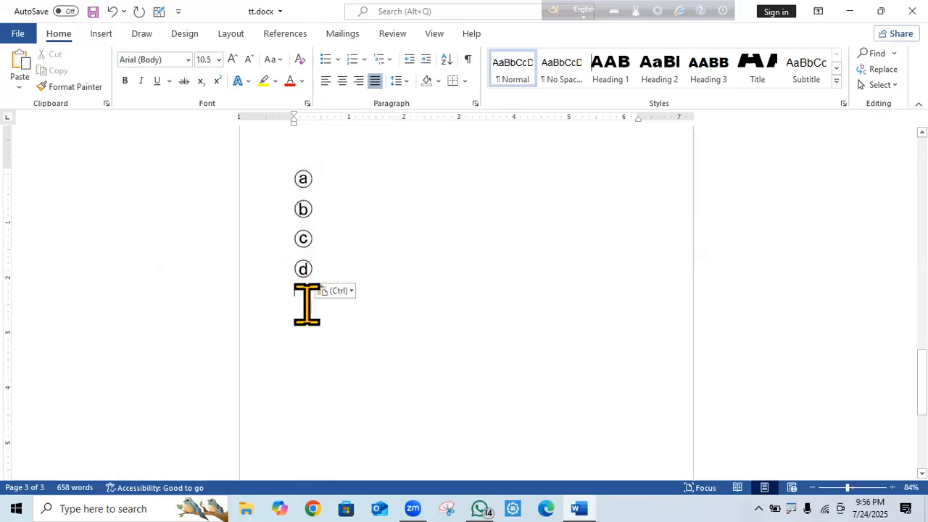
key("ctrl+v")
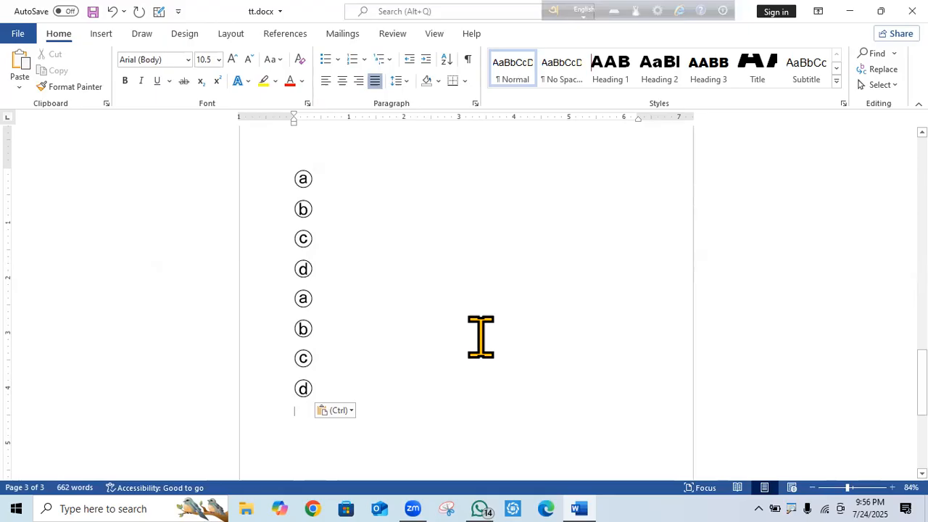
left_click(291, 209)
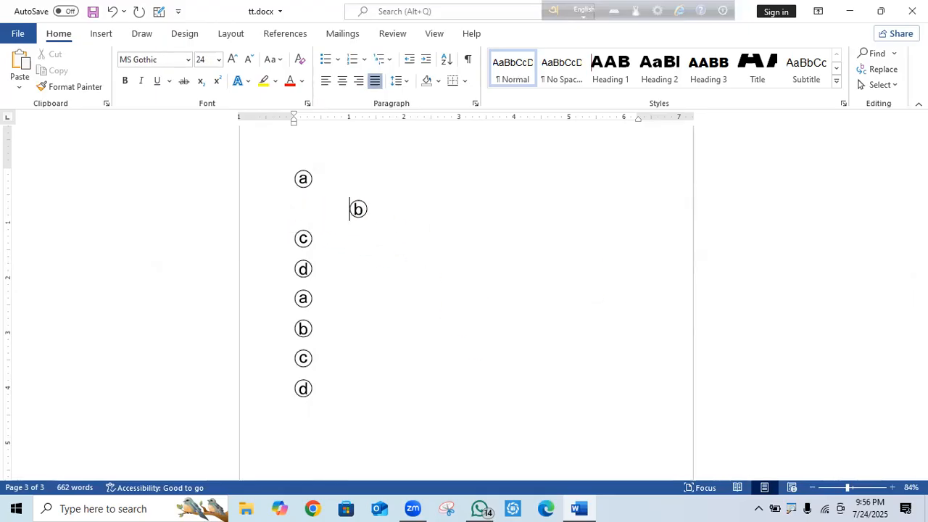
key("BackSpace")
key("BackSpace")
key("BackSpace")
key("BackSpace")
key("BackSpace")
key("BackSpace")
key("BackSpace")
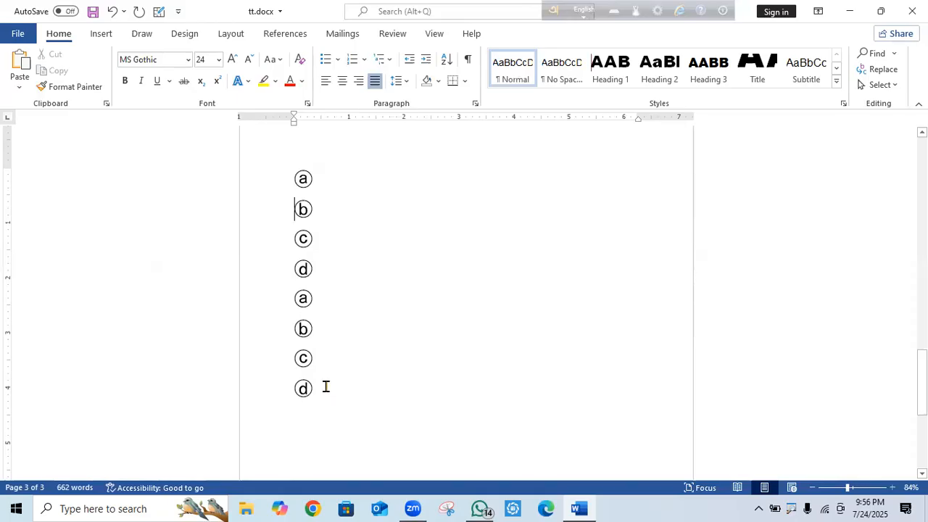
Delete the duplicated option lines, then the remaining ⓐ–ⓒ lines.
left_click_drag(321, 385, 301, 270)
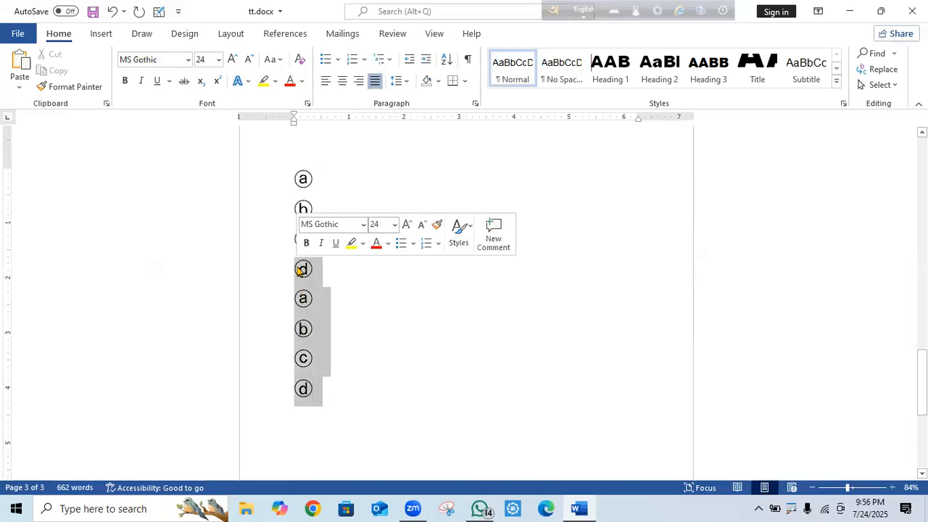
key("Delete")
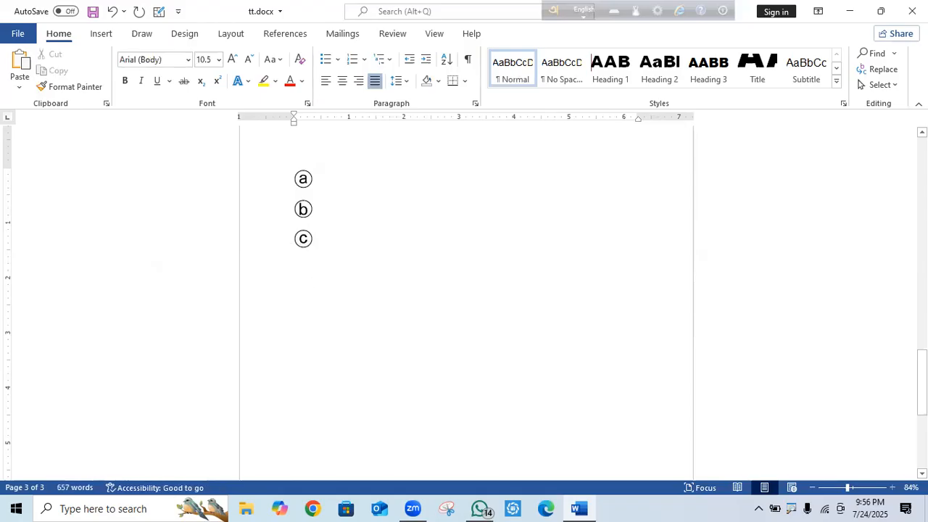
left_click(265, 170, "shift")
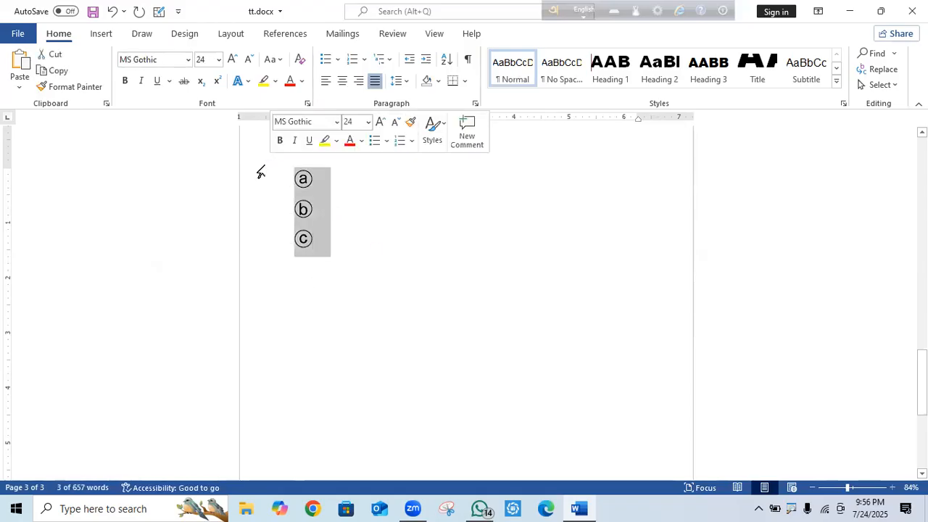
key("Delete")
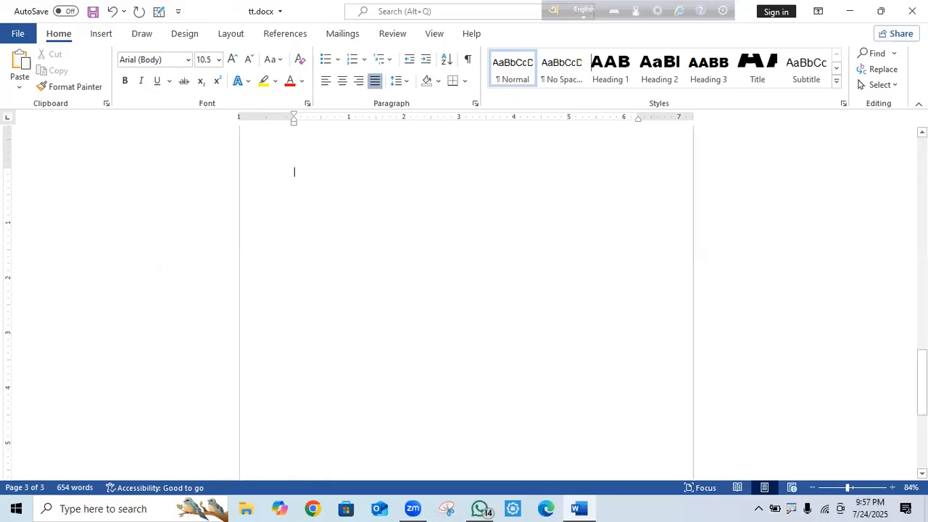
Return to page 1, place the caret before 'Video', and minimise the tt.docx window.
left_click_drag(922, 368, 922, 161)
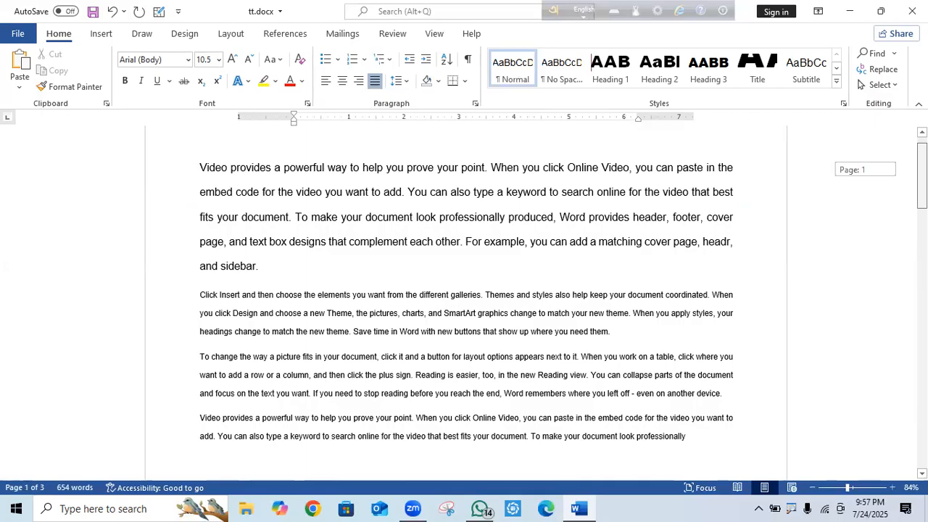
left_click_drag(921, 161, 921, 161)
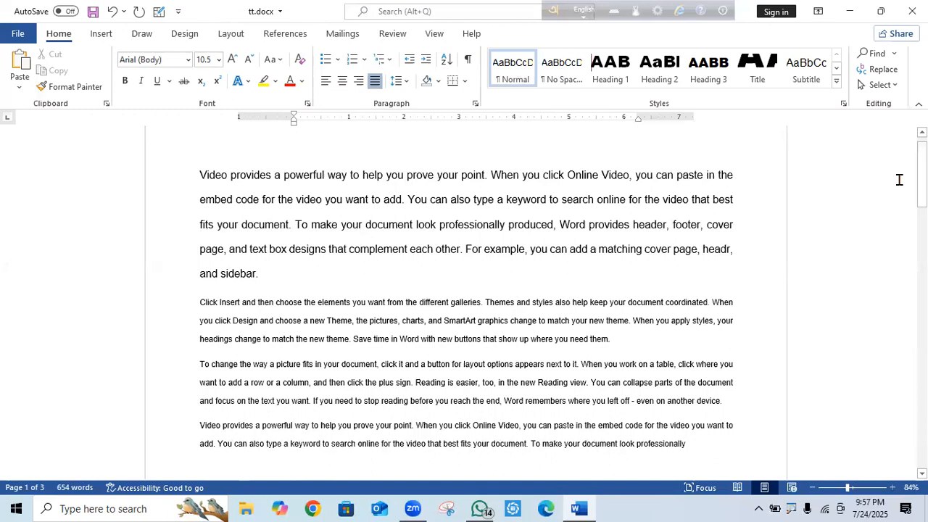
mouse_move(922, 161)
left_mouse_down()
mouse_move(921, 182)
mouse_move(921, 169)
left_mouse_up()
left_click_drag(708, 431, 181, 158)
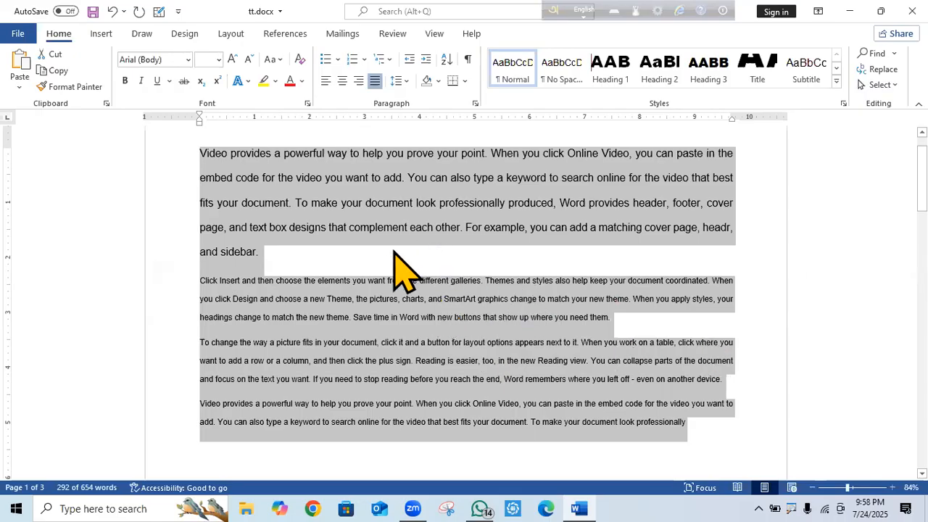
left_click(465, 155)
left_click(195, 148)
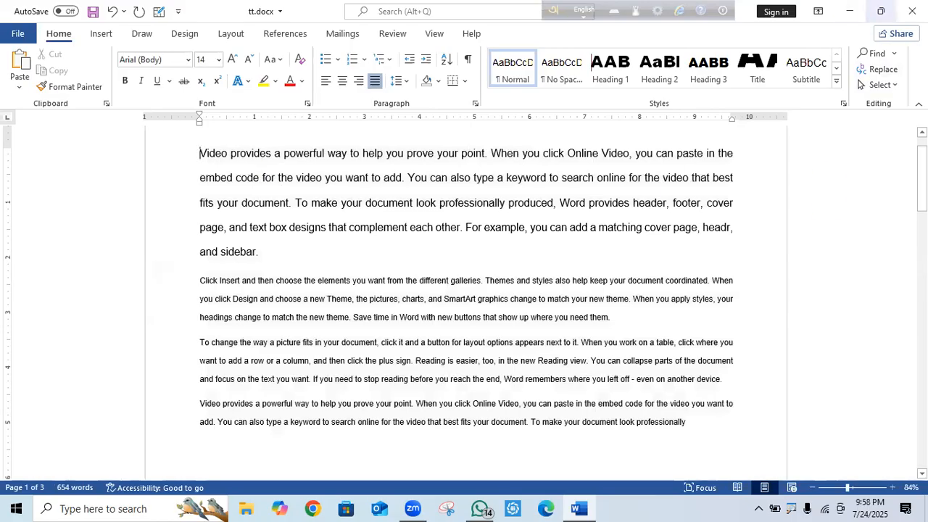
left_click(848, 11)
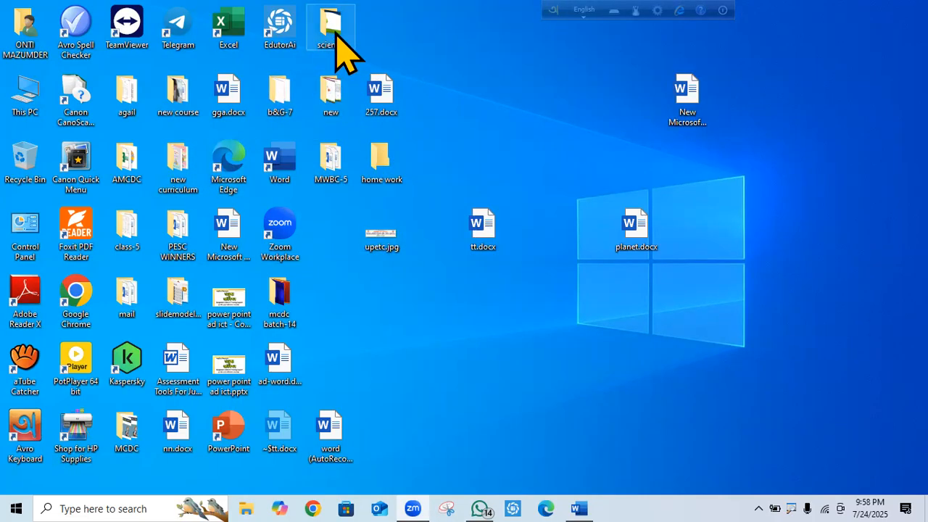
Browse class-5 › science › MCQ and open Chapter-01 mcq(1-50).docx.
double_click(127, 240)
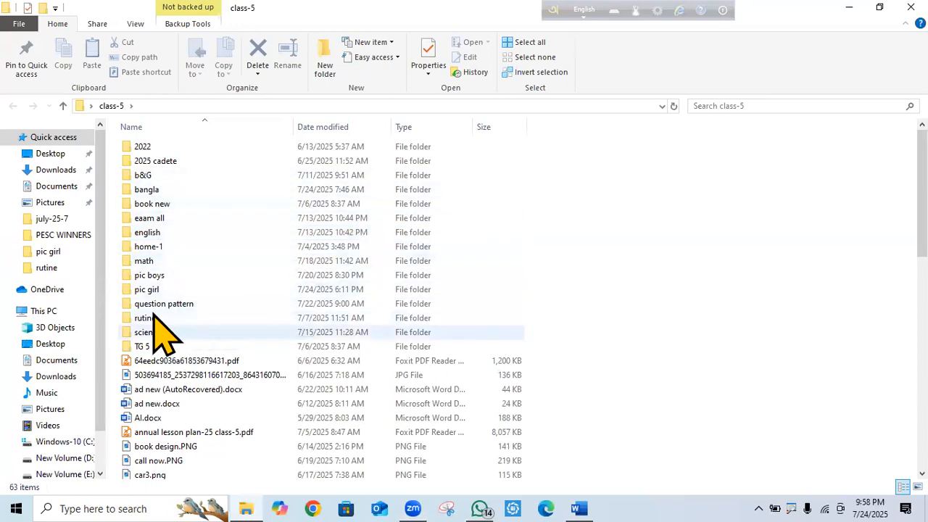
double_click(164, 334)
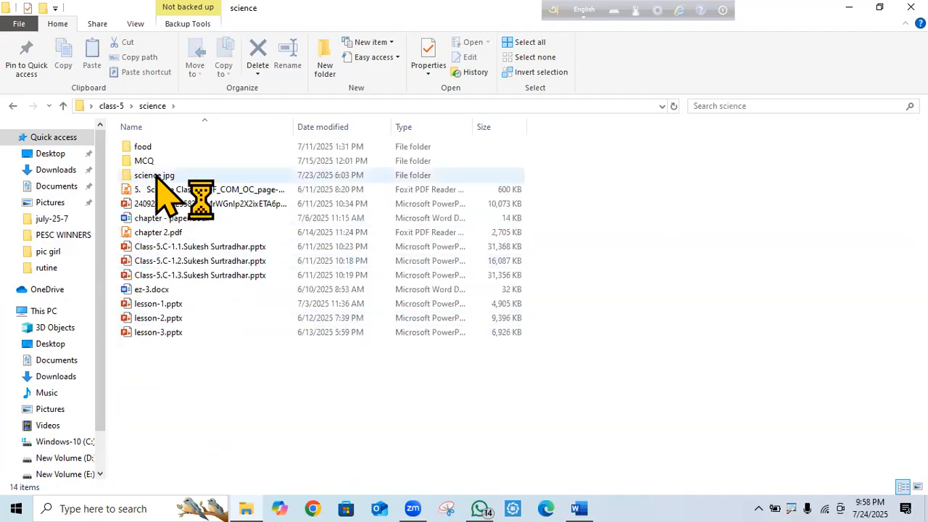
double_click(152, 161)
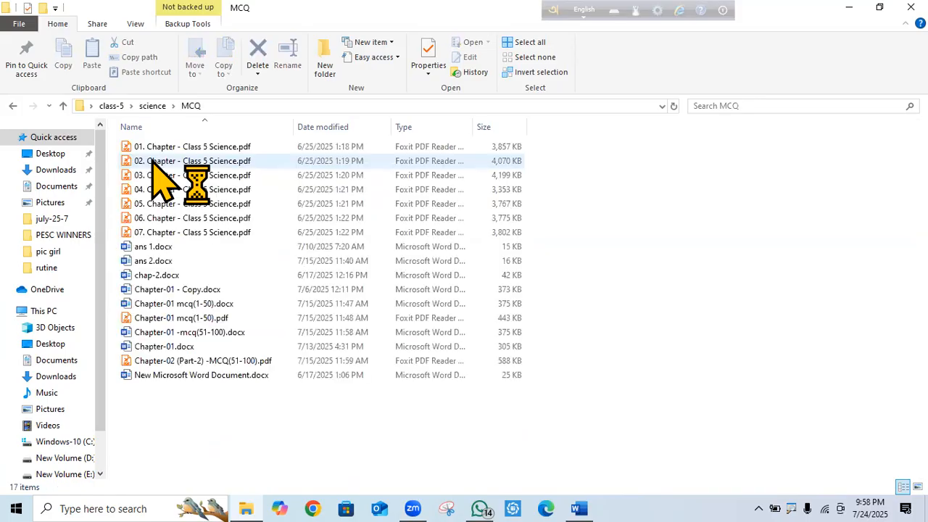
double_click(198, 304)
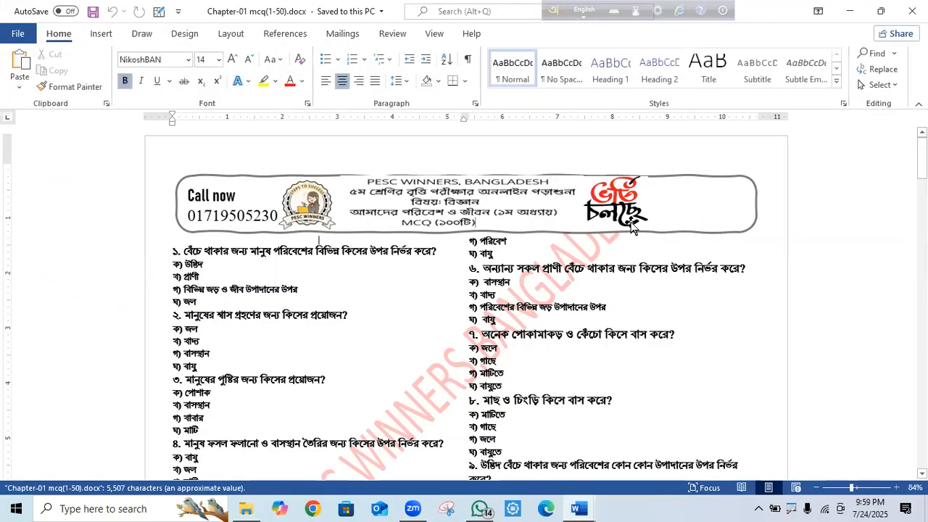
scroll(632, 227, "down", 15)
scroll(632, 182, "down", 20)
scroll(464, 303, "down", 1)
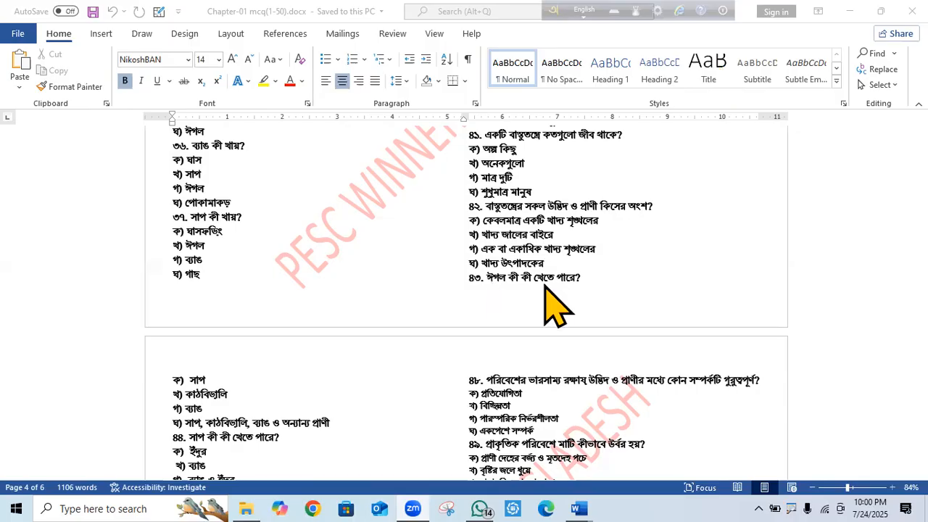
scroll(546, 290, "up", 10)
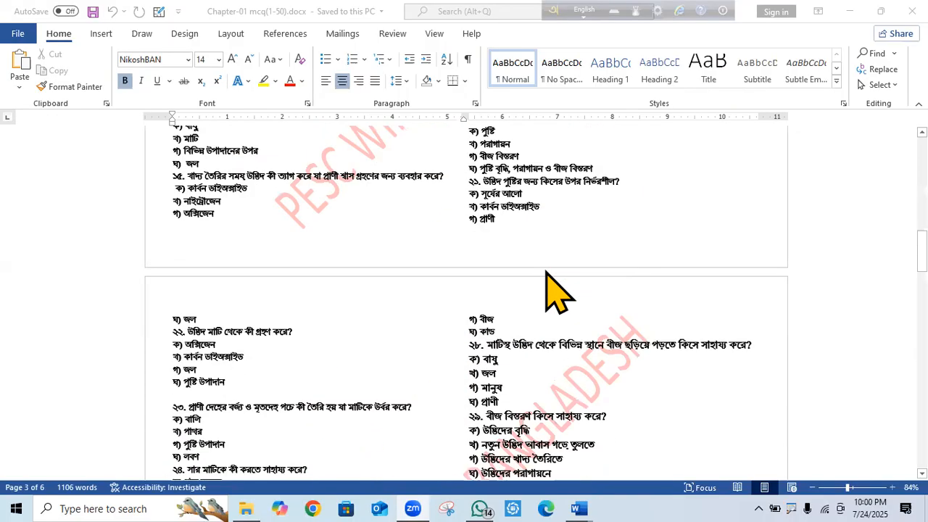
scroll(557, 293, "up", 10)
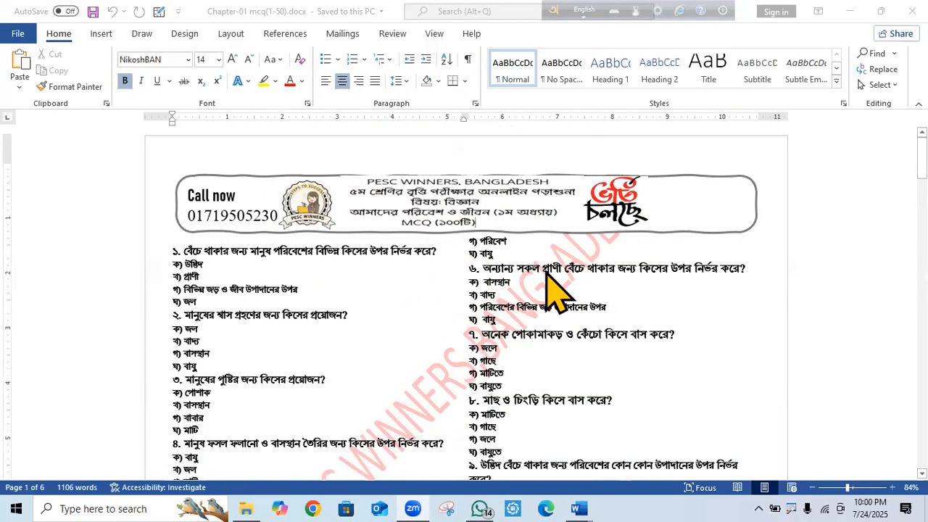
scroll(555, 290, "down", 20)
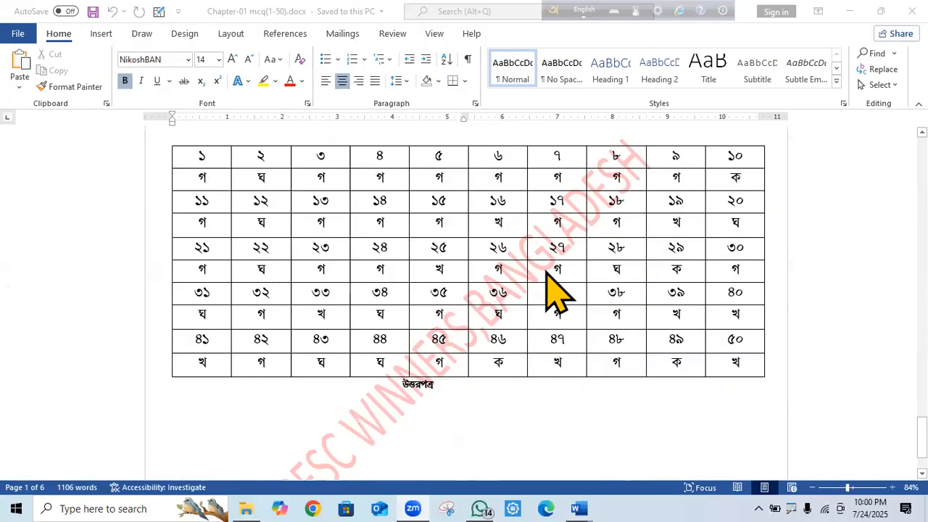
scroll(556, 293, "up", 15)
scroll(557, 290, "up", 15)
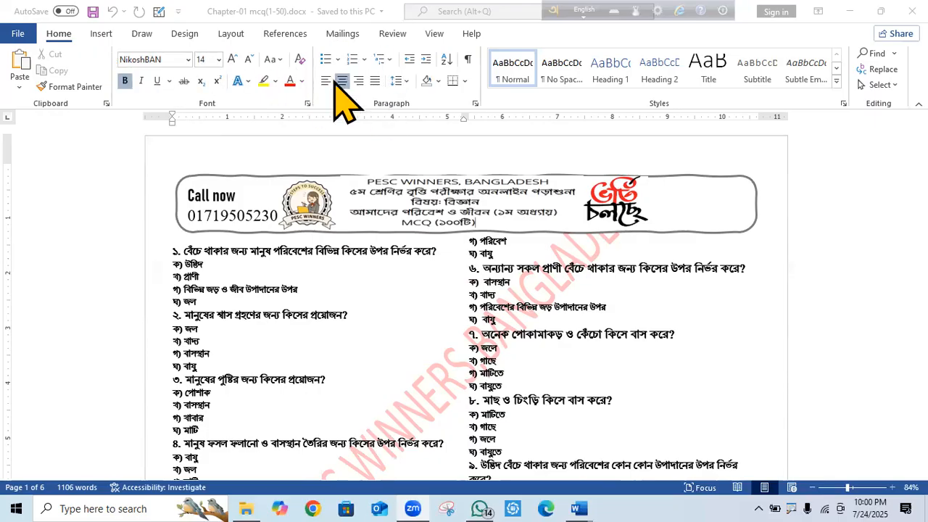
Switch the document to Side to Side page view.
left_click(435, 34)
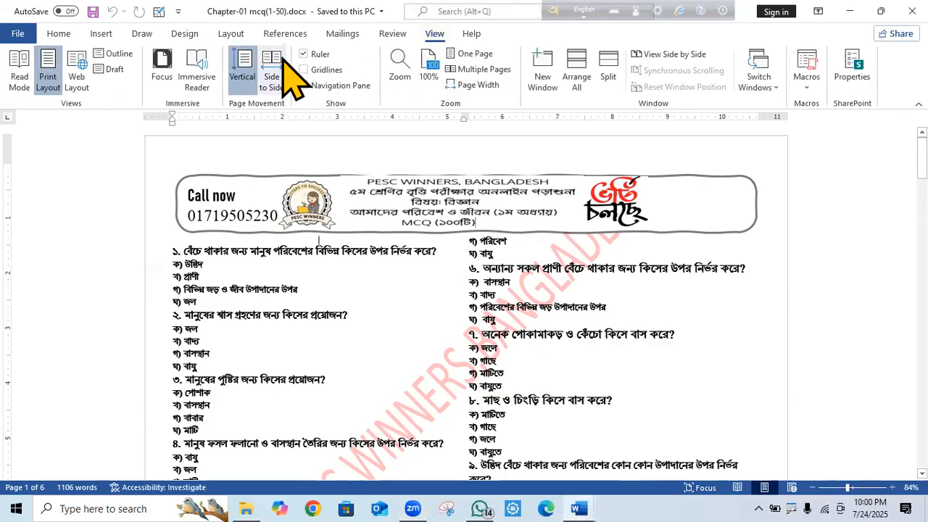
left_click(283, 64)
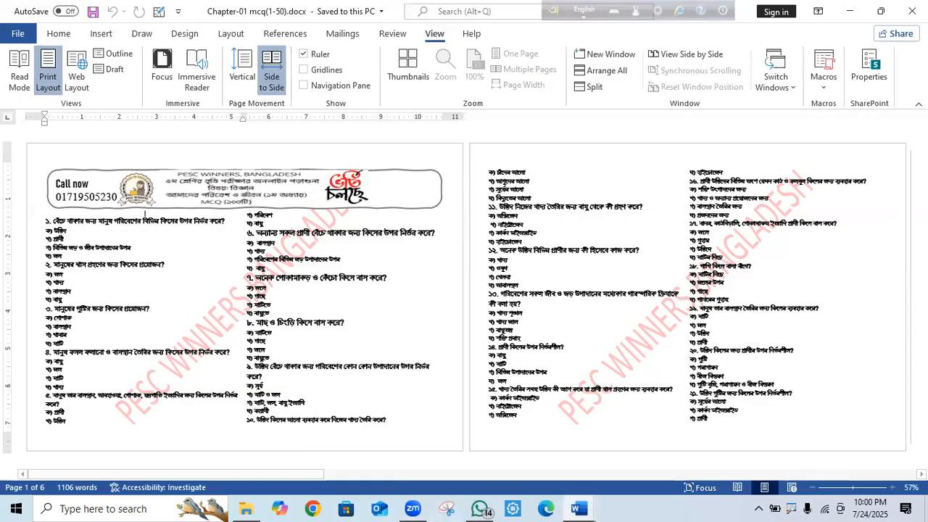
scroll(850, 255, "down", 5)
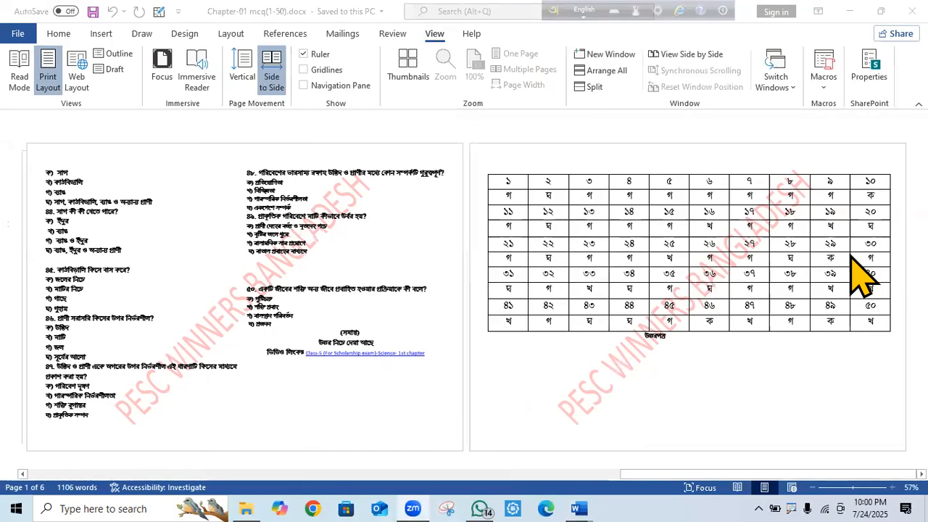
scroll(851, 255, "up", 5)
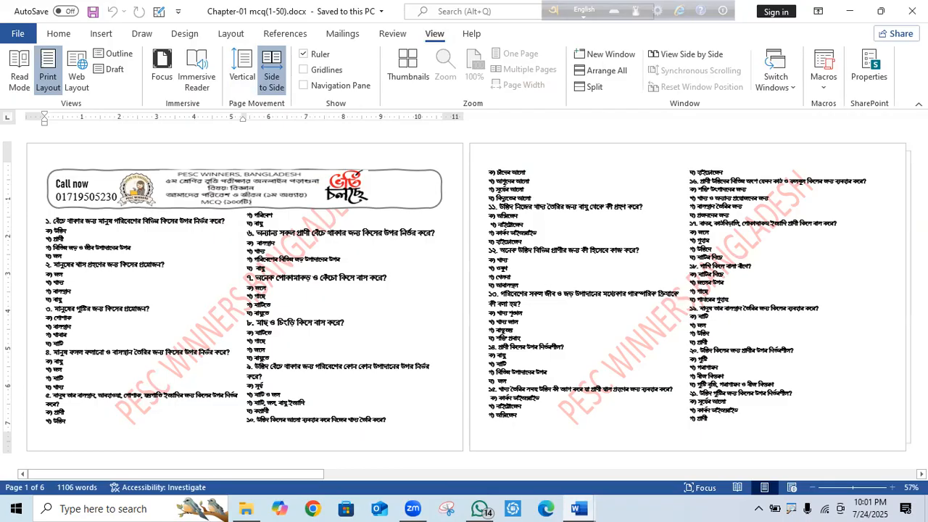
Page through to the answer table at the end, then step back to pages 4 and 5.
scroll(464, 297, "down", 3)
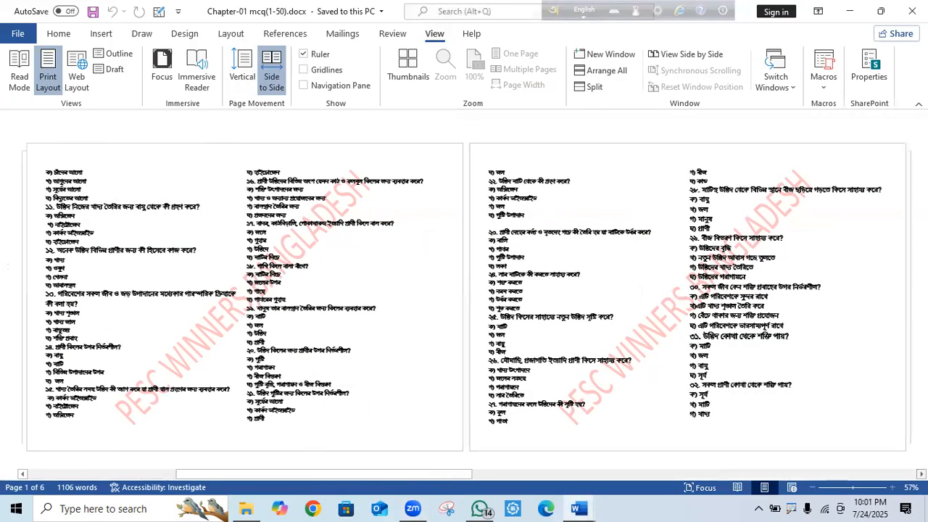
scroll(464, 297, "down", 3)
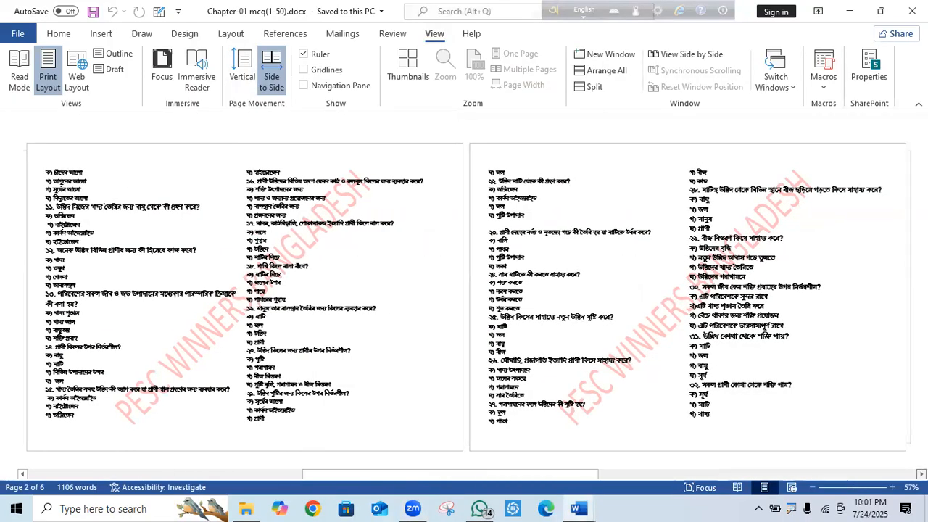
scroll(464, 297, "down", 6)
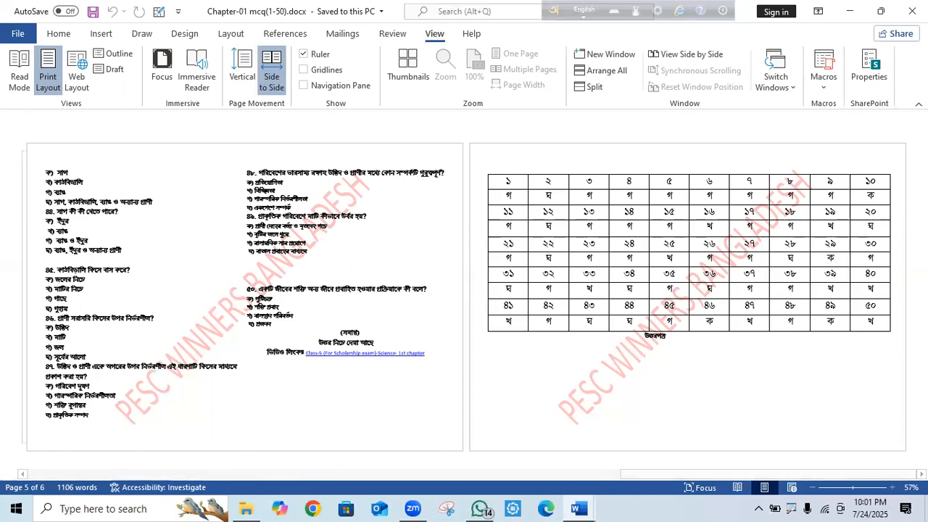
scroll(23, 448, "up", 8)
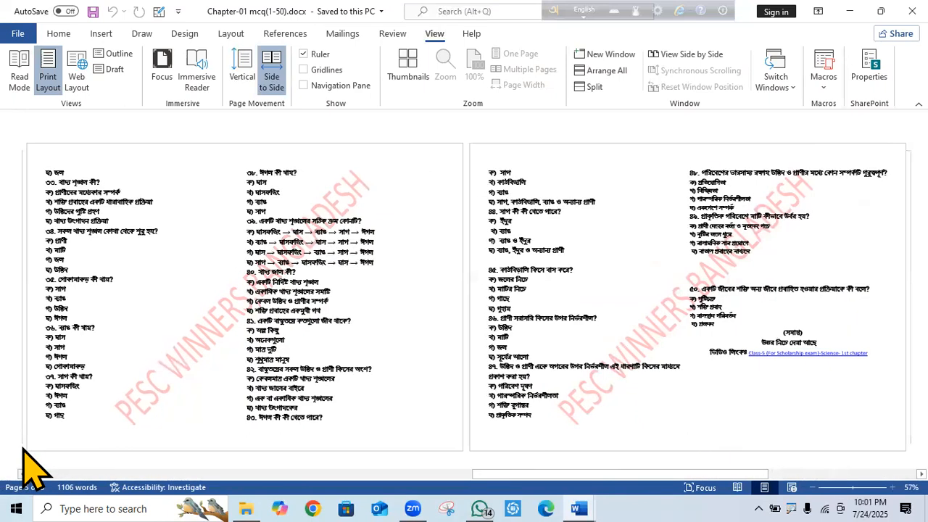
scroll(33, 467, "up", 1)
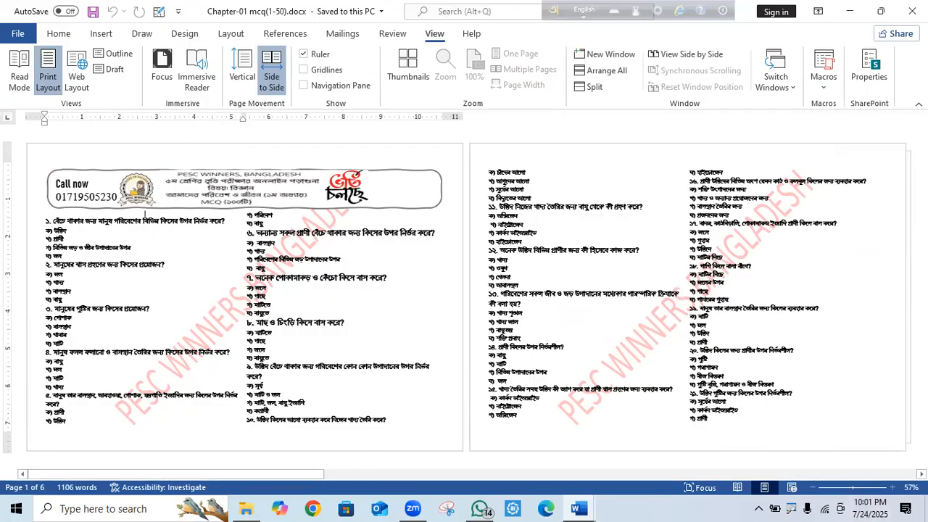
scroll(464, 297, "down", 1)
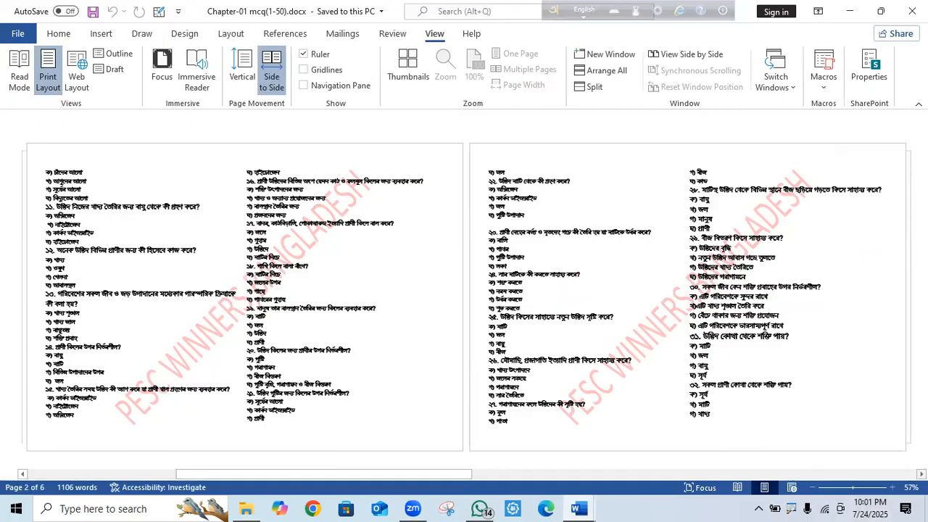
scroll(464, 297, "down", 1)
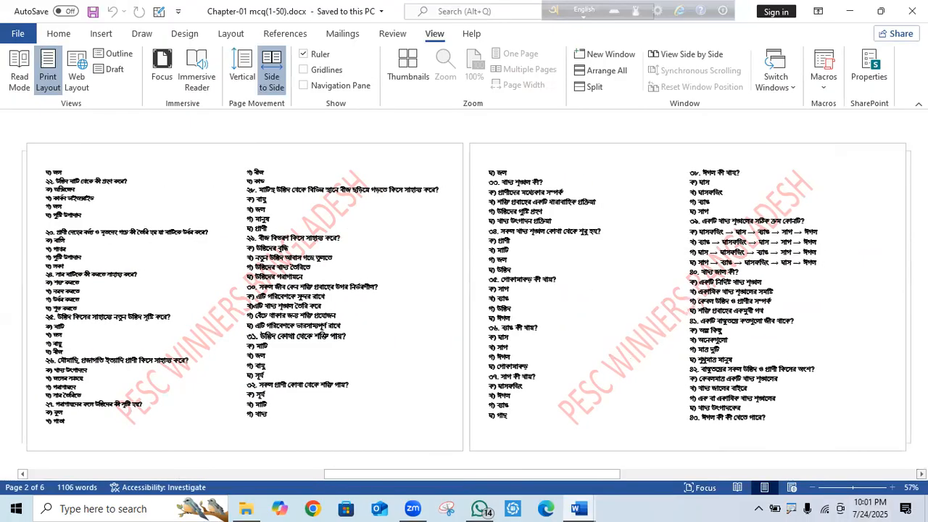
scroll(464, 297, "down", 3)
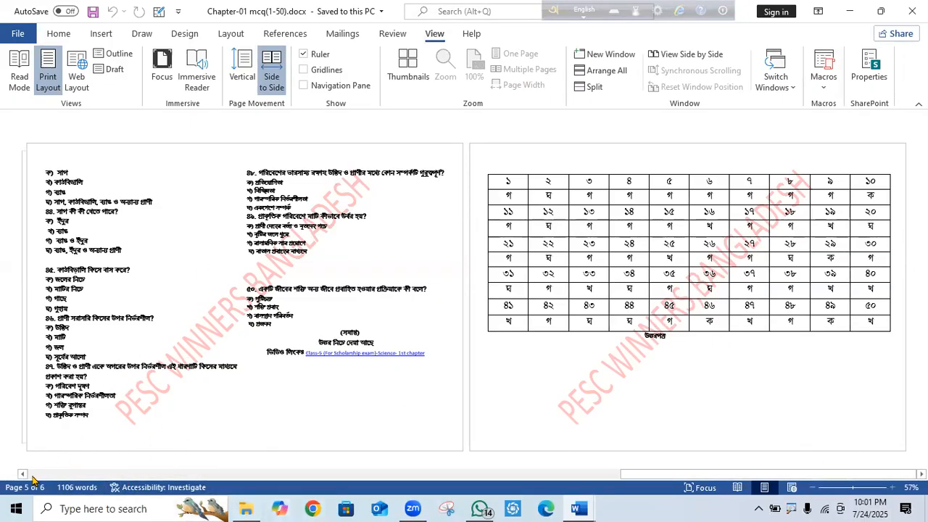
left_click(21, 475)
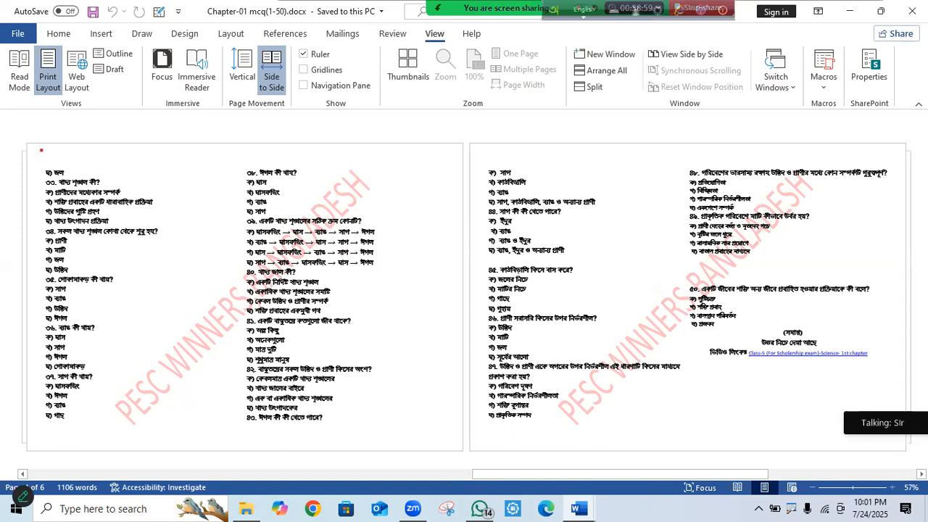
mouse_move(41, 150)
left_mouse_down()
mouse_move(366, 174)
mouse_move(484, 213)
mouse_move(463, 483)
left_mouse_up()
left_click_drag(247, 151, 289, 498)
mouse_move(70, 240)
left_mouse_down()
mouse_move(182, 229)
mouse_move(197, 219)
left_mouse_up()
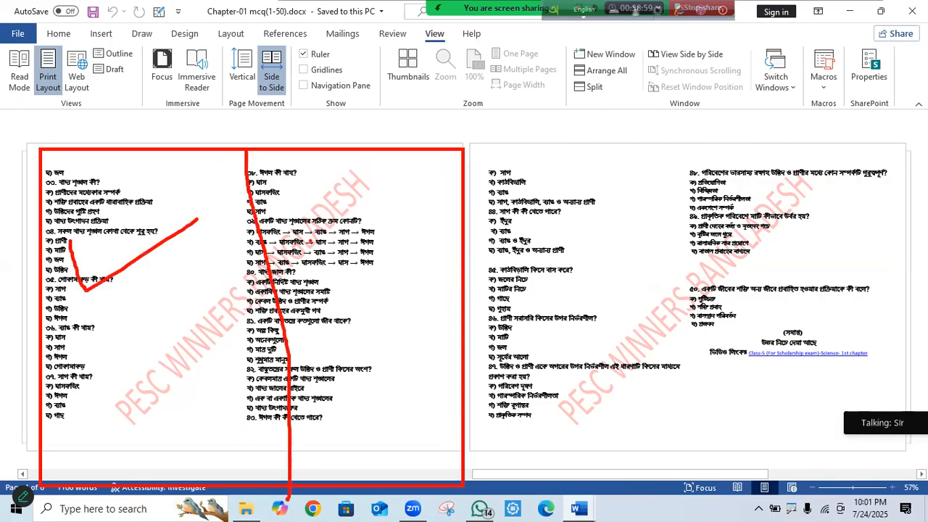
left_click_drag(319, 226, 466, 197)
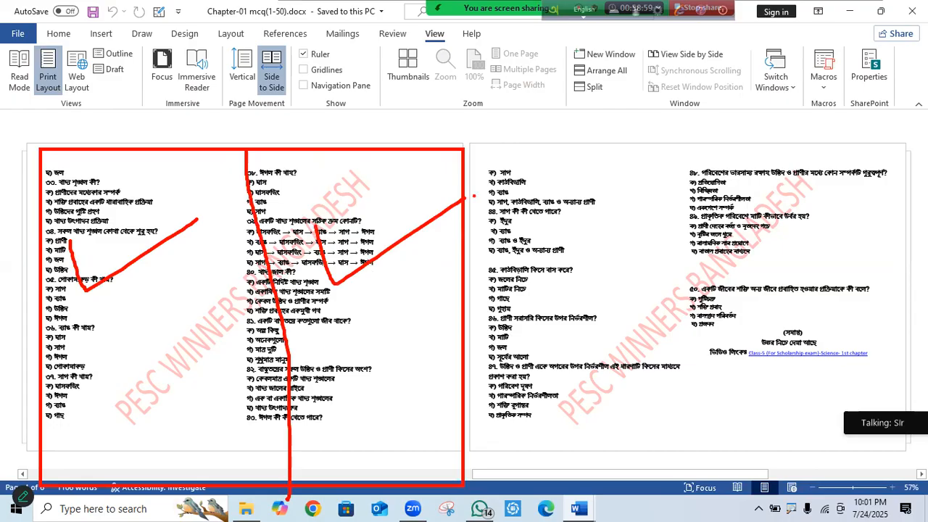
left_click_drag(106, 233, 141, 290)
left_click_drag(153, 208, 126, 324)
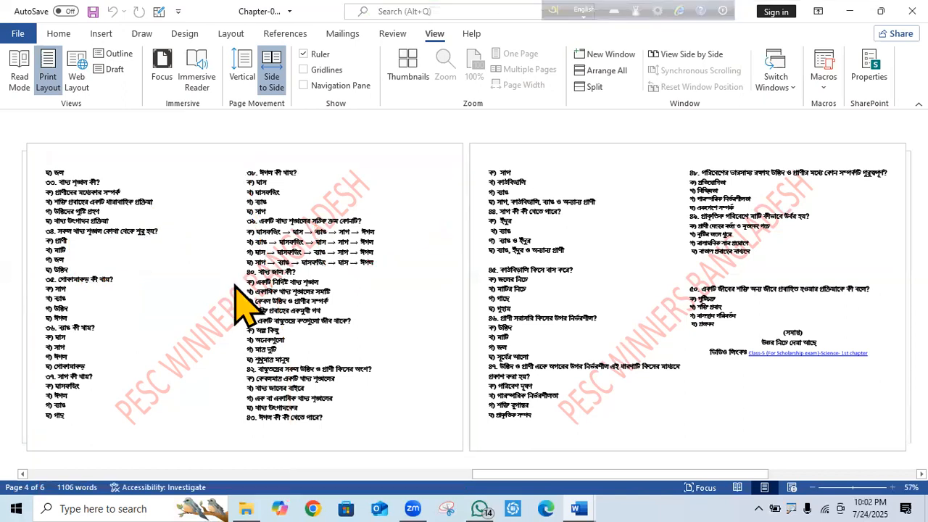
Back on page 1, erase the stray red stroke and draw a red rectangle around the page.
scroll(245, 300, "up", 3)
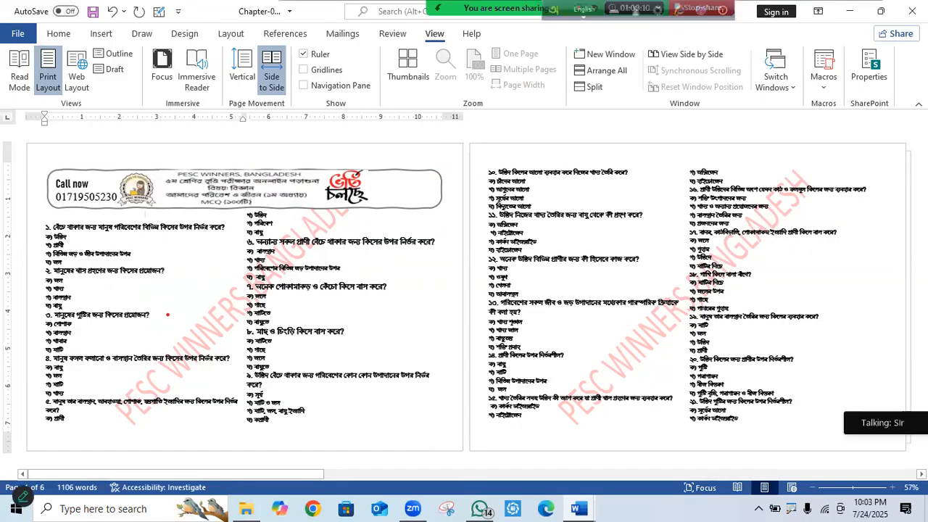
left_click_drag(35, 161, 425, 170)
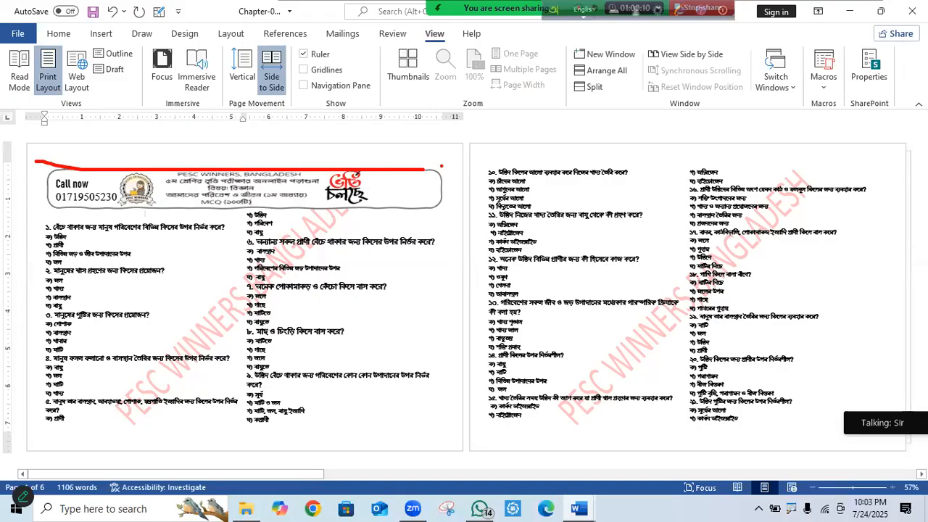
key("Escape")
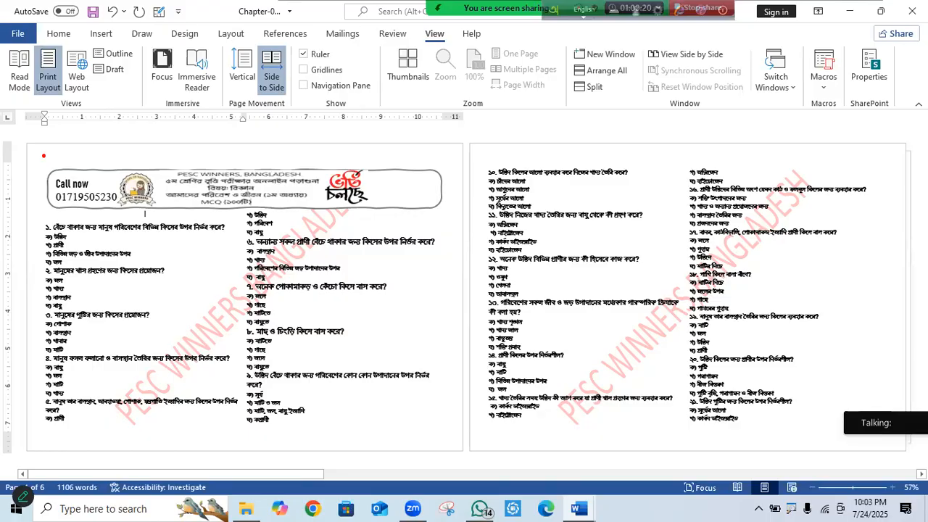
mouse_move(44, 155)
left_mouse_down()
mouse_move(386, 159)
mouse_move(464, 195)
mouse_move(486, 470)
left_mouse_up()
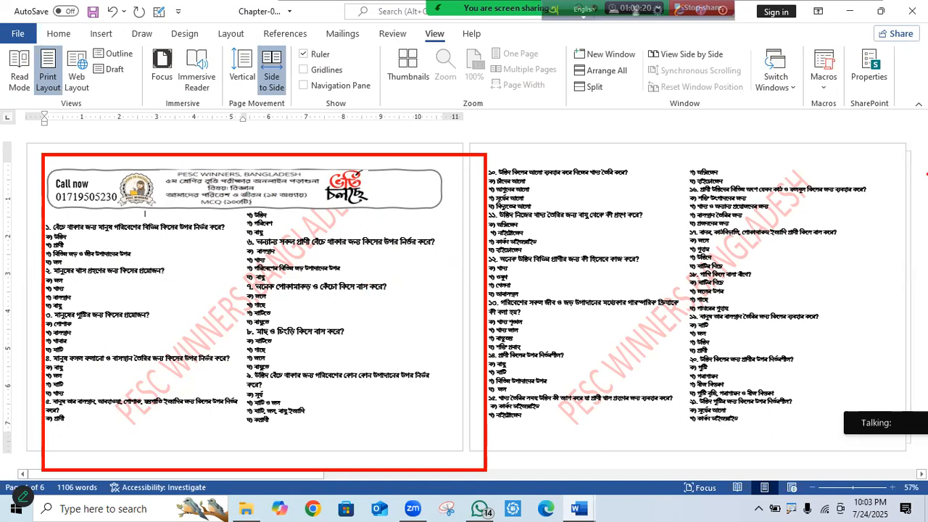
In red ink, box the phone number, tick question 4, and line and underline beside the logo.
mouse_move(66, 189)
left_mouse_down()
mouse_move(186, 186)
mouse_move(160, 209)
mouse_move(67, 206)
mouse_move(73, 188)
left_mouse_up()
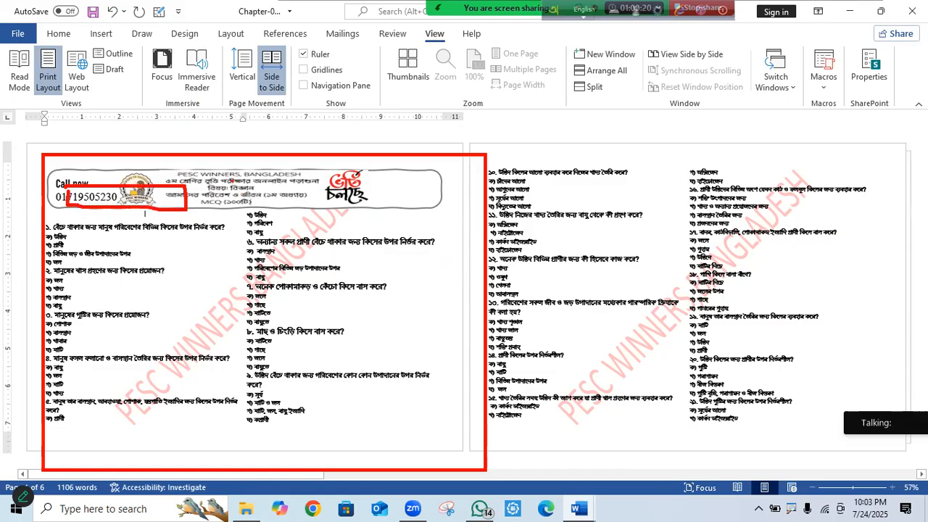
mouse_move(245, 161)
left_mouse_down()
mouse_move(259, 272)
mouse_move(221, 504)
left_mouse_up()
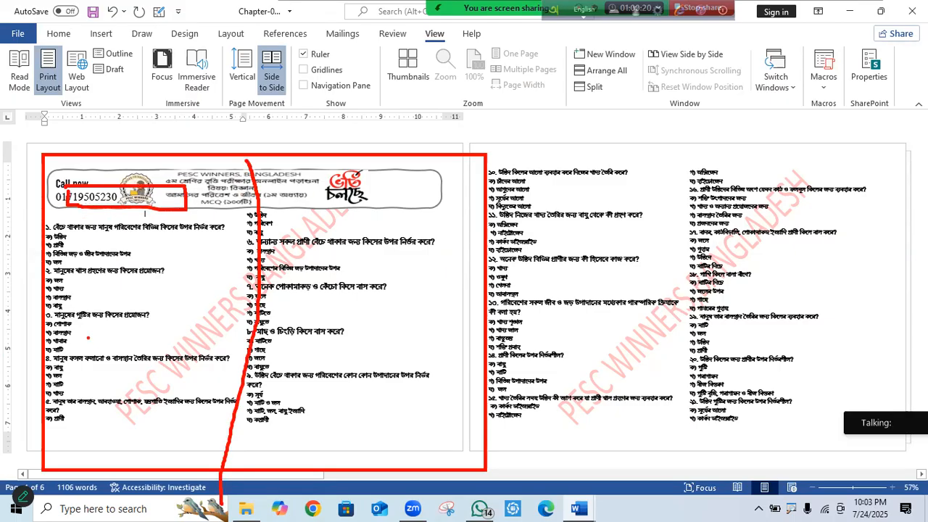
left_click_drag(88, 337, 170, 295)
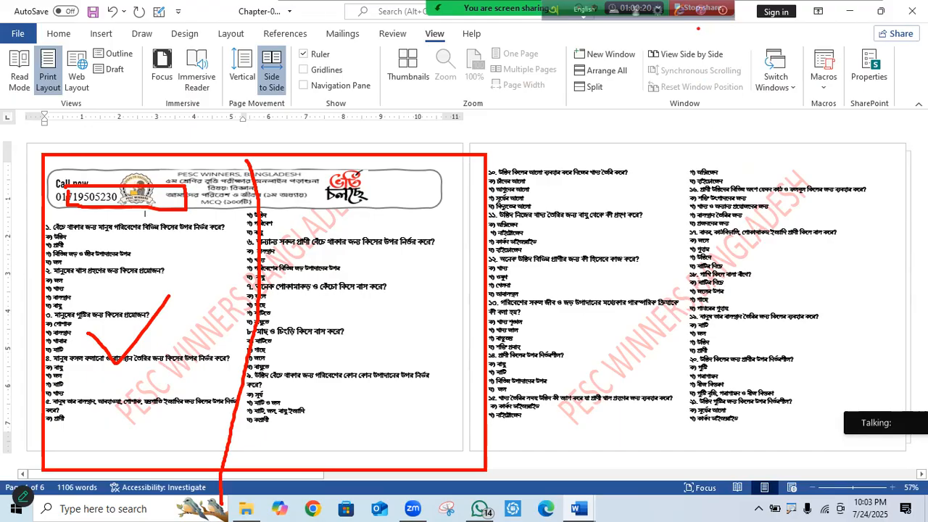
left_click_drag(665, 20, 625, 27)
mouse_move(357, 179)
left_mouse_down()
mouse_move(435, 179)
mouse_move(373, 194)
mouse_move(453, 191)
left_mouse_up()
left_click_drag(355, 196, 361, 420)
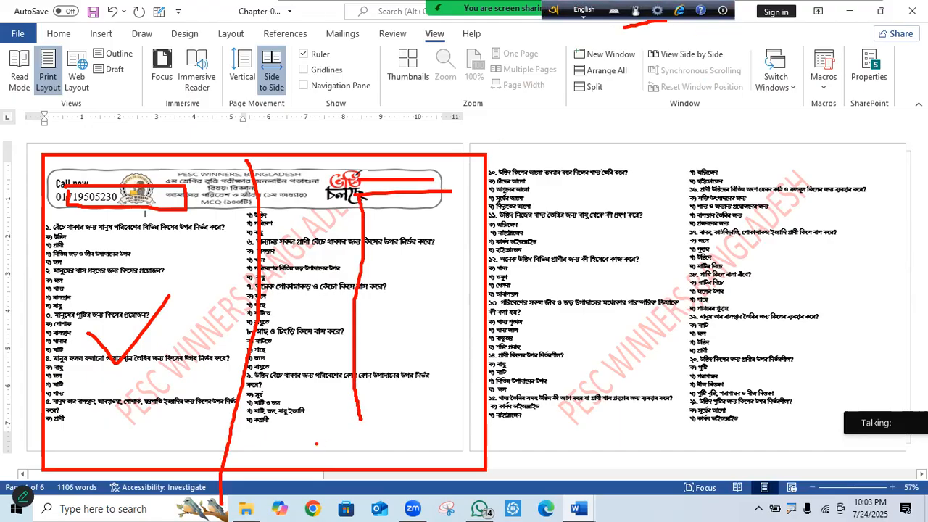
left_click_drag(311, 444, 398, 445)
left_click_drag(324, 458, 396, 465)
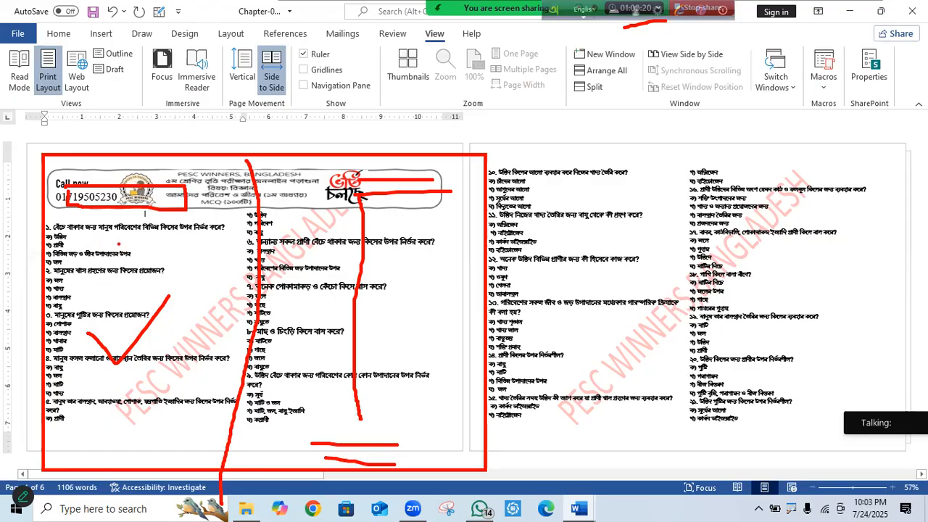
Cross out question 3's tick, tick question 1, cross question 7, and mark questions 2 and 6.
left_click_drag(96, 287, 145, 335)
left_click_drag(139, 288, 93, 337)
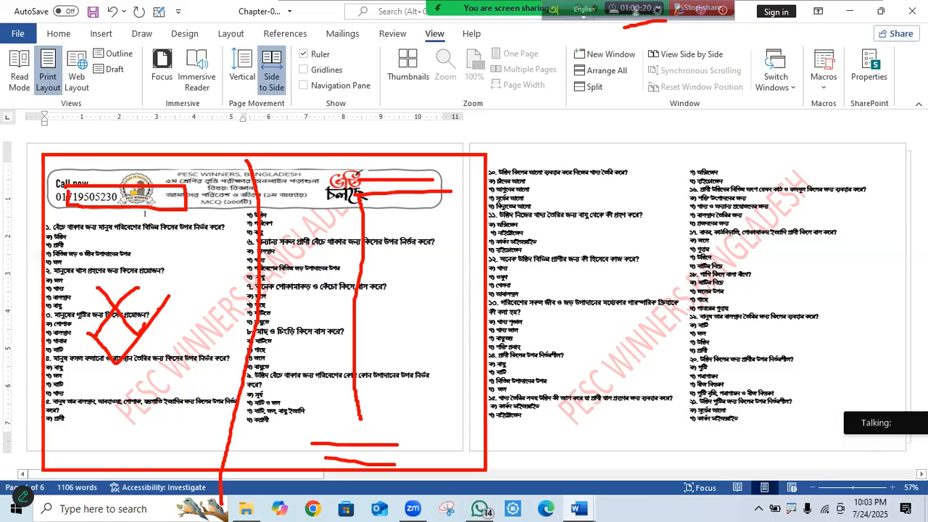
left_click_drag(120, 254, 168, 223)
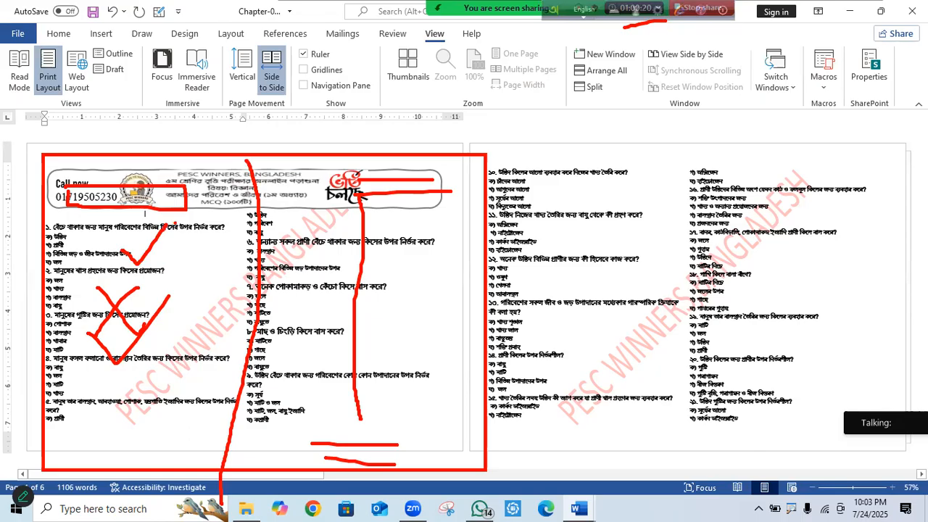
left_click_drag(316, 255, 415, 283)
mouse_move(385, 241)
left_mouse_down()
mouse_move(367, 297)
mouse_move(442, 294)
left_mouse_up()
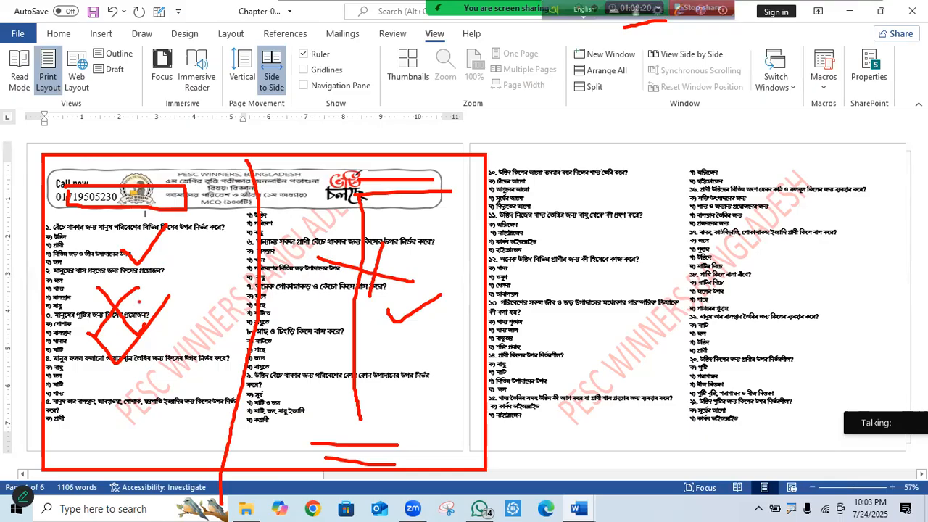
mouse_move(78, 240)
left_mouse_down()
mouse_move(93, 242)
mouse_move(83, 276)
left_mouse_up()
left_click_drag(324, 211, 456, 222)
left_click_drag(382, 257, 461, 236)
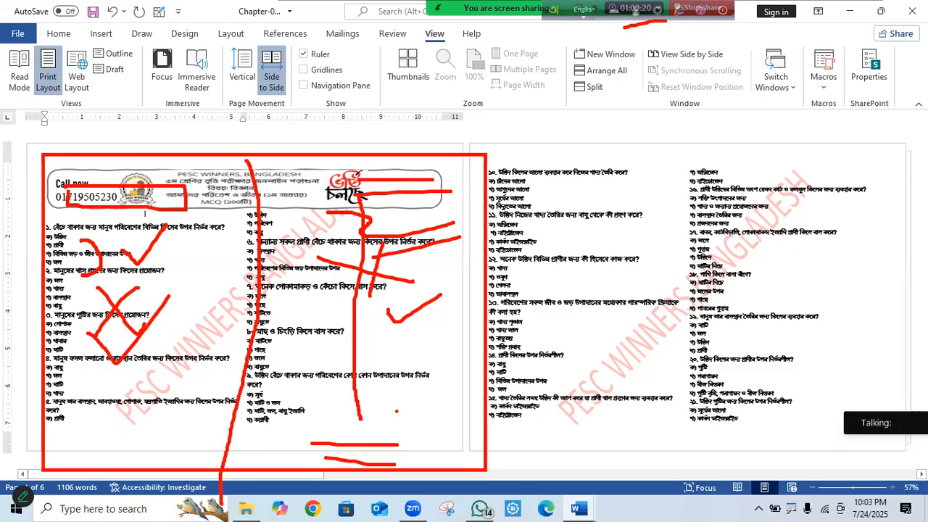
Scribble over question 2, underline question 13, and draw a large red X over the far-right column.
left_click_drag(72, 283, 117, 270)
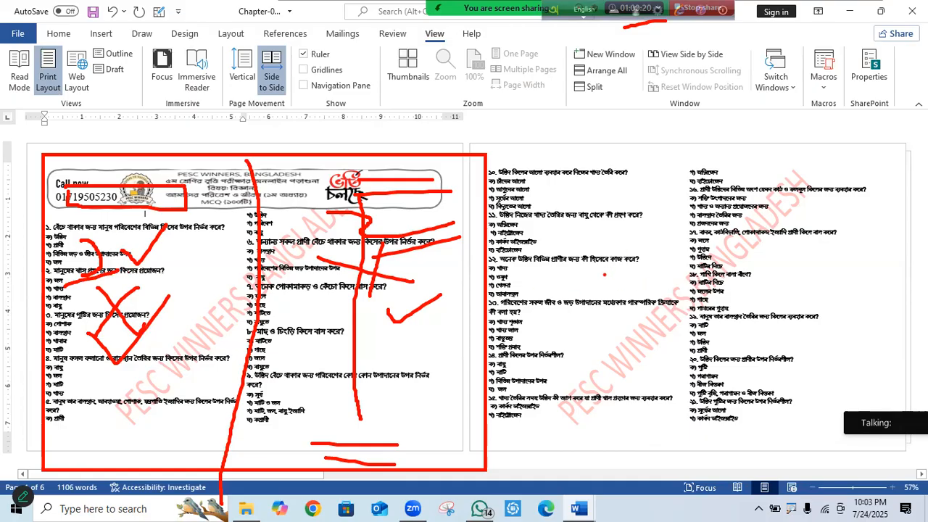
mouse_move(595, 257)
left_mouse_down()
mouse_move(598, 273)
mouse_move(576, 290)
mouse_move(554, 237)
left_mouse_up()
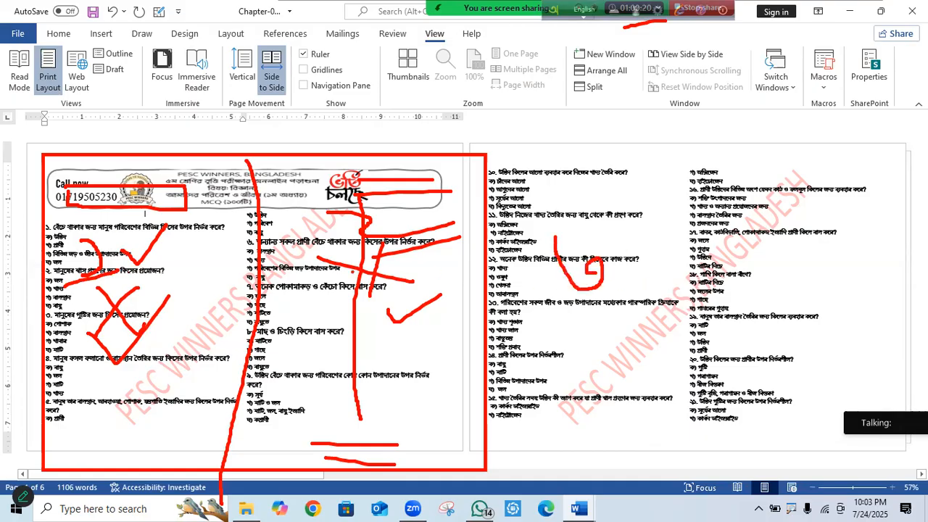
left_click_drag(78, 287, 142, 285)
mouse_move(558, 315)
left_mouse_down()
mouse_move(628, 296)
mouse_move(590, 320)
mouse_move(599, 321)
left_mouse_up()
left_click_drag(142, 180, 120, 455)
left_click_drag(608, 166, 578, 368)
left_click_drag(538, 149, 613, 413)
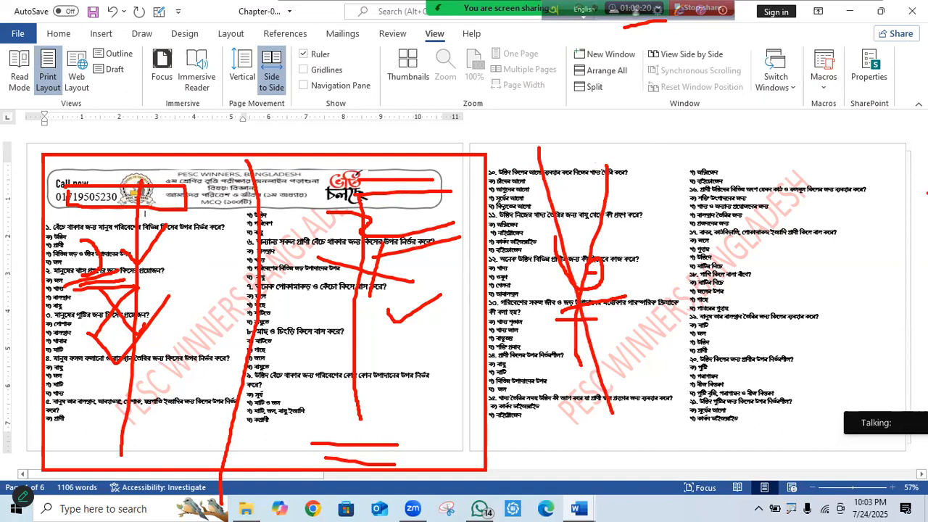
left_click_drag(862, 165, 800, 377)
mouse_move(758, 156)
left_mouse_down()
mouse_move(779, 211)
mouse_move(881, 371)
left_mouse_up()
mouse_move(828, 323)
left_mouse_down()
mouse_move(863, 356)
mouse_move(865, 310)
mouse_move(871, 327)
left_mouse_up()
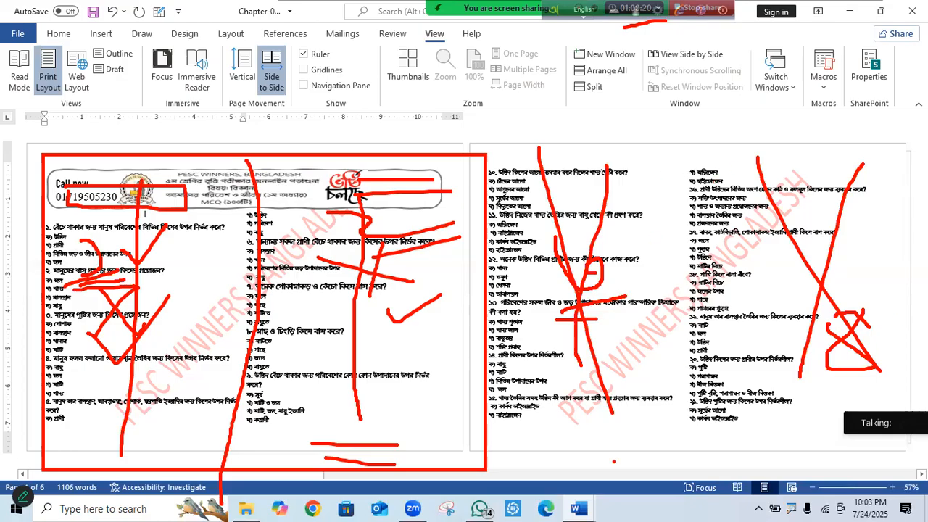
Draw long red arcs across both pages and several vertical red strokes down the left page.
left_click_drag(151, 478, 297, 410)
mouse_move(142, 204)
left_mouse_down()
mouse_move(528, 170)
mouse_move(587, 247)
mouse_move(570, 261)
mouse_move(566, 227)
left_mouse_up()
mouse_move(371, 177)
left_mouse_down()
mouse_move(423, 128)
mouse_move(784, 216)
mouse_move(802, 272)
left_mouse_up()
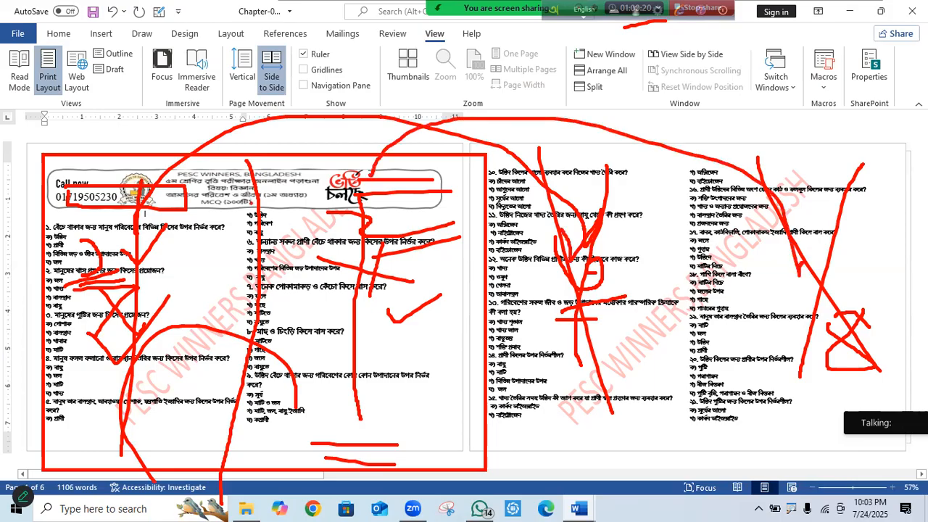
mouse_move(270, 125)
left_mouse_down()
mouse_move(231, 316)
mouse_move(216, 453)
left_mouse_up()
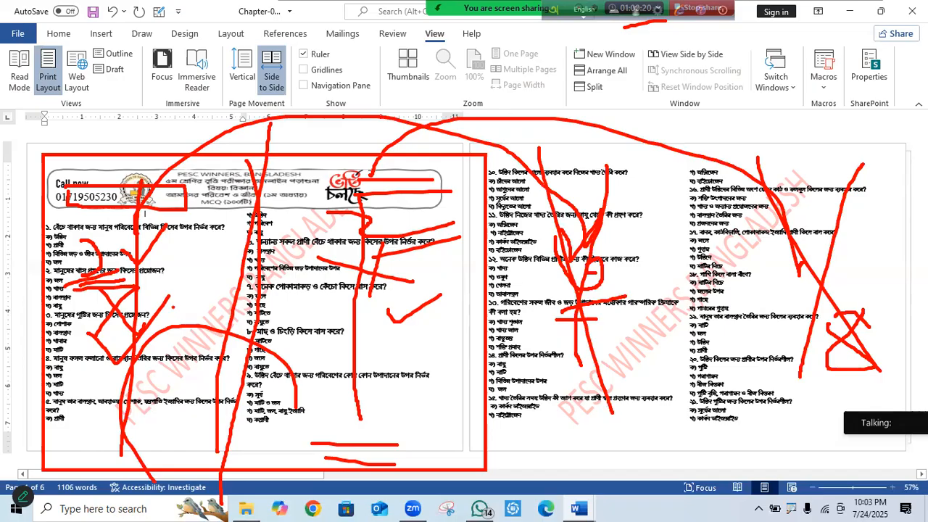
left_click_drag(174, 218, 176, 312)
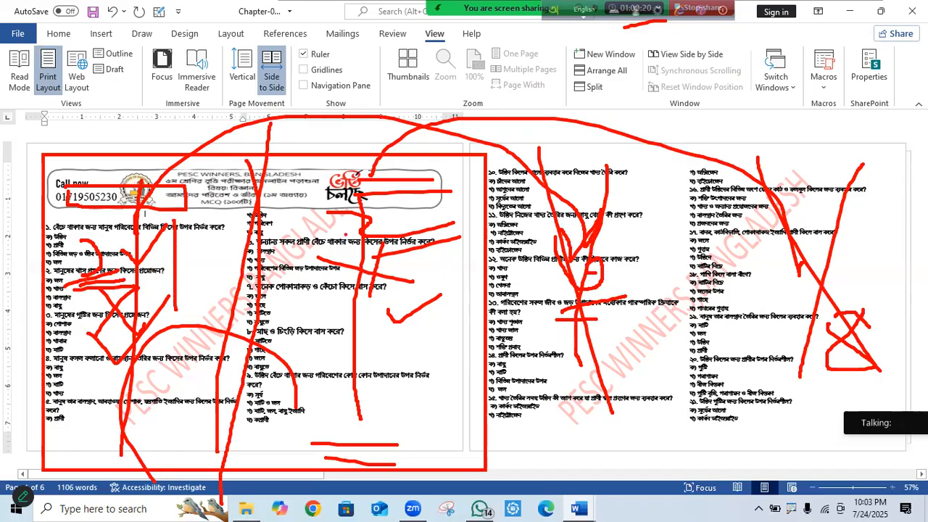
left_click_drag(346, 220, 371, 383)
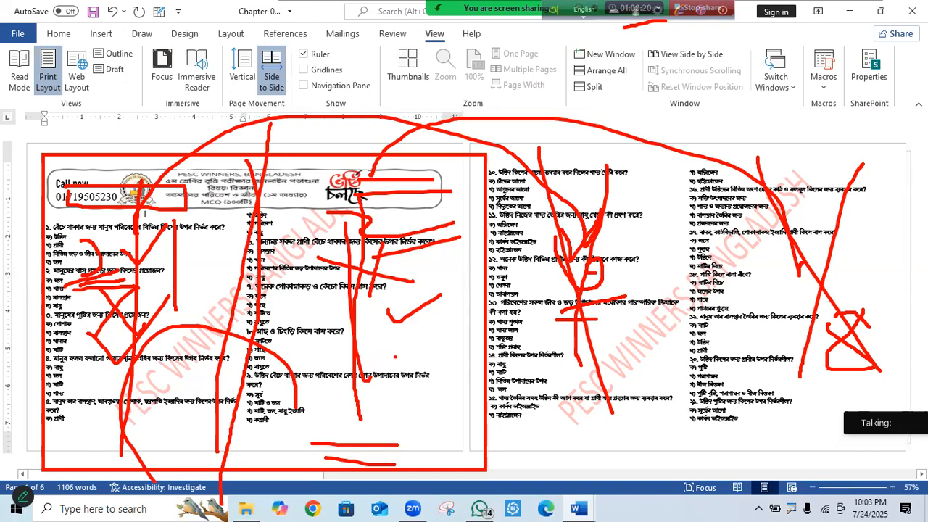
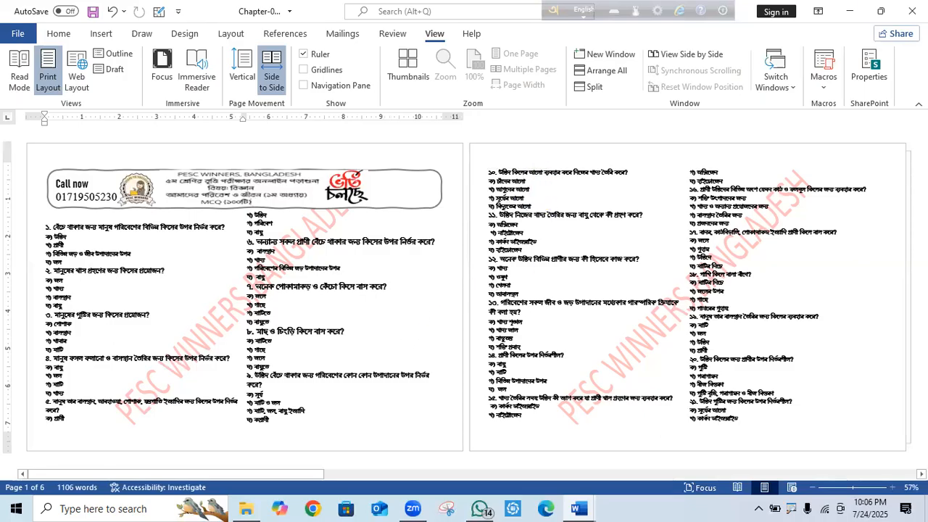
Close Chapter-01 mcq(1-50).docx, saving the changes, and minimize Word.
left_click(912, 11)
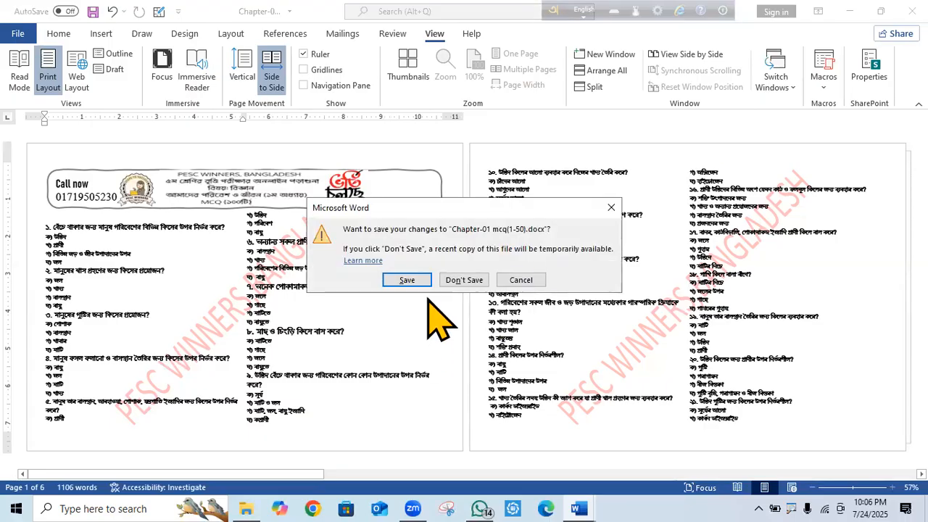
left_click(410, 282)
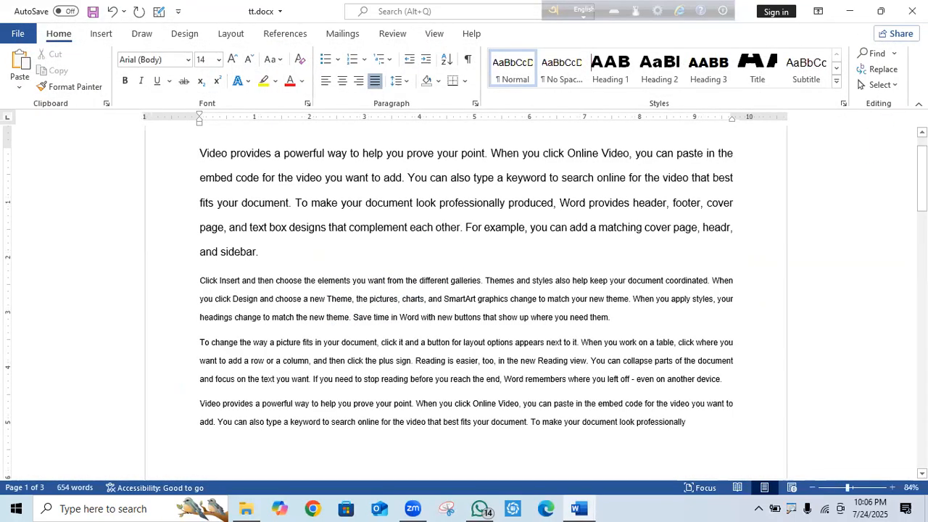
left_click(850, 11)
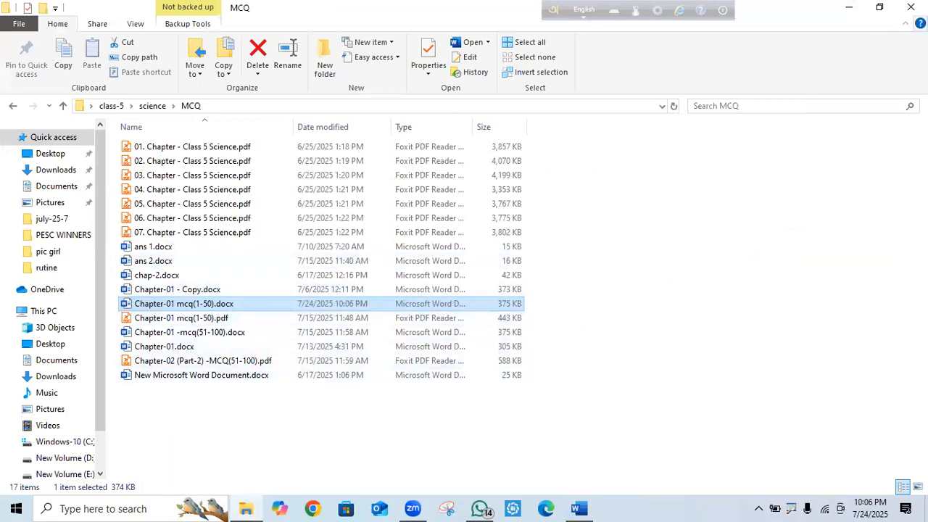
Close the MCQ Explorer window and open New Microsoft Word Document (3).docx from the desktop.
left_click(915, 7)
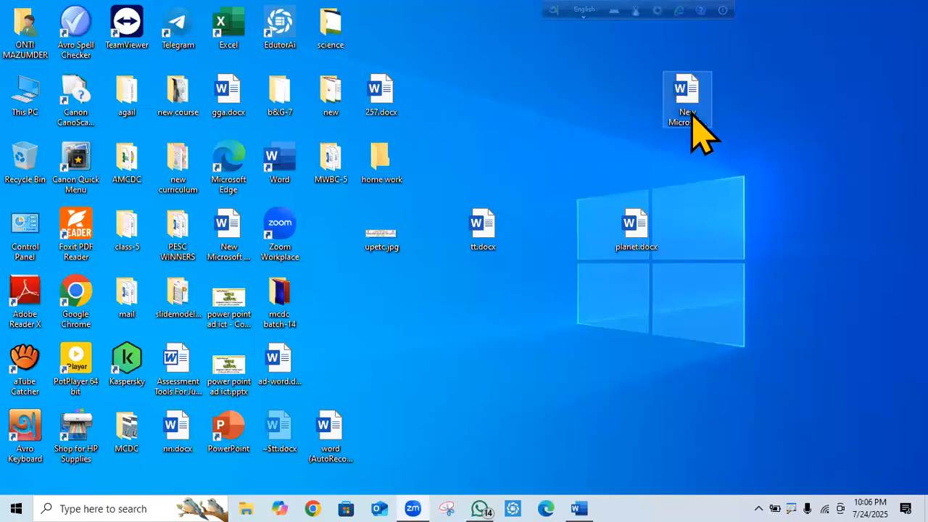
double_click(686, 109)
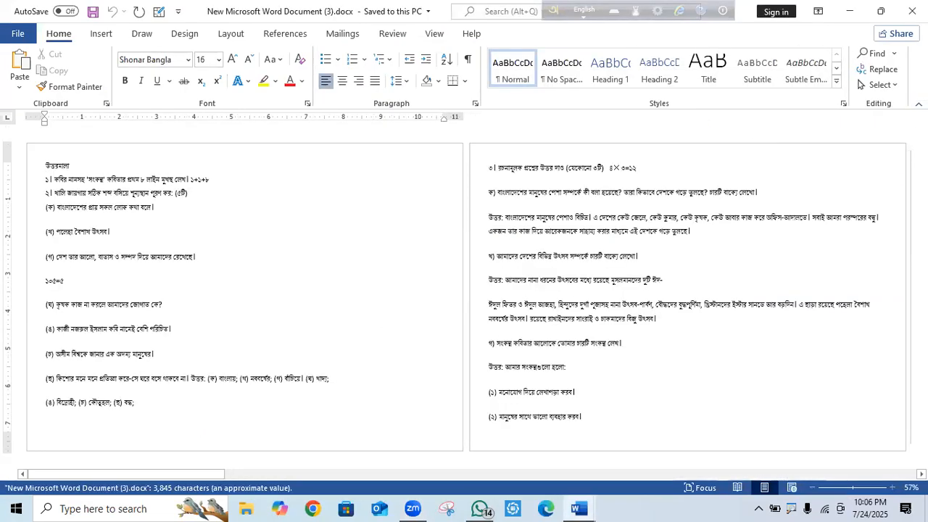
Scroll through the Bangla answer document and bring up the View ribbon.
scroll(899, 185, "down", 6)
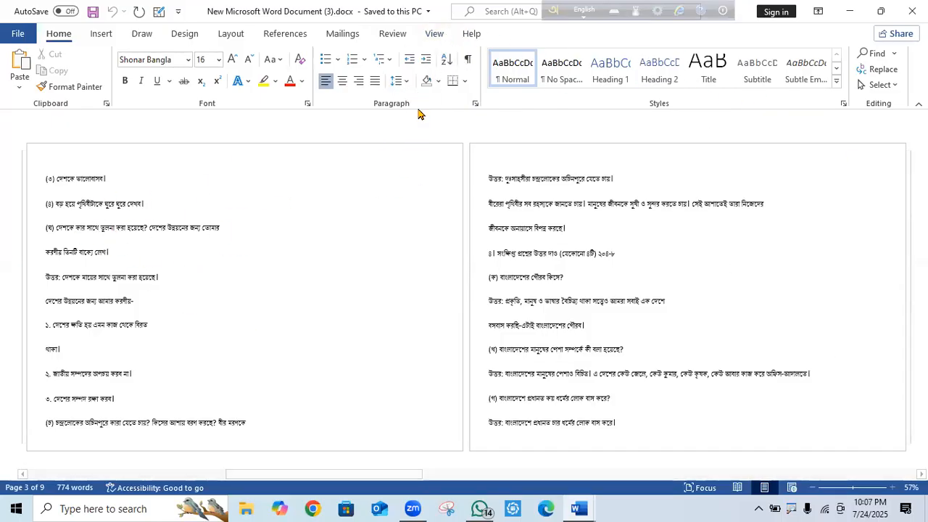
left_click(436, 33)
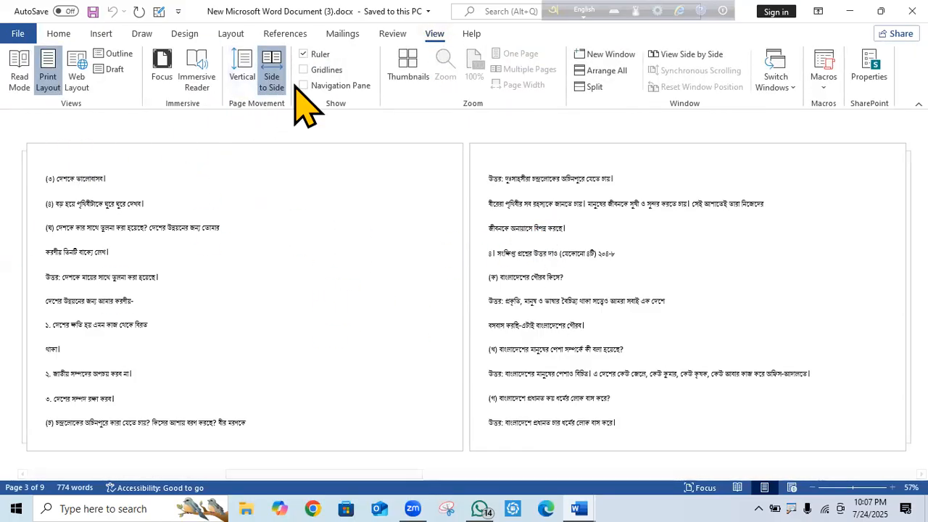
Set page movement to Vertical and select the উত্তরমালা heading.
left_click(244, 77)
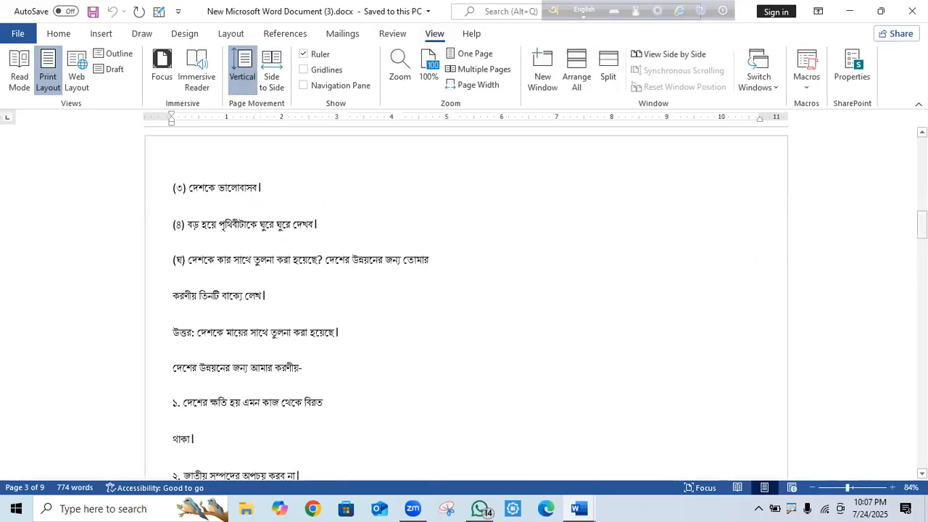
left_click_drag(922, 225, 923, 149)
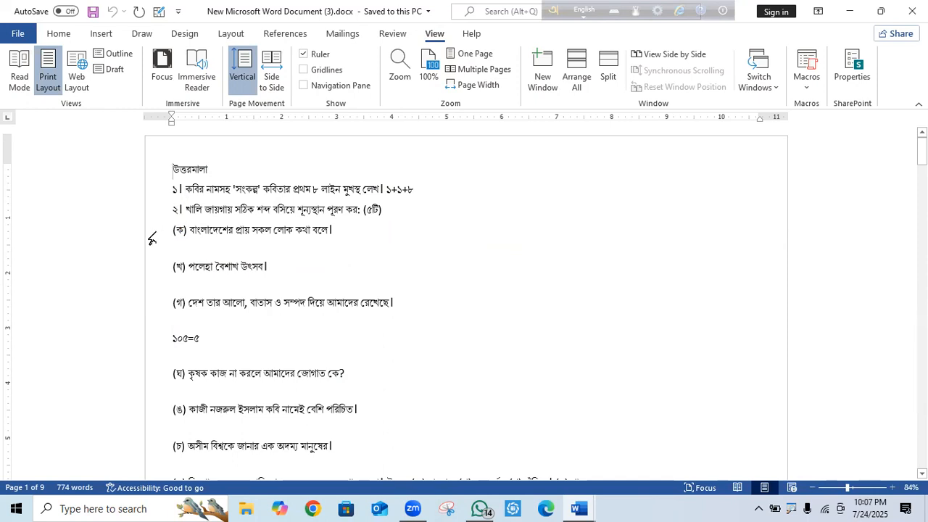
left_click_drag(235, 161, 169, 151)
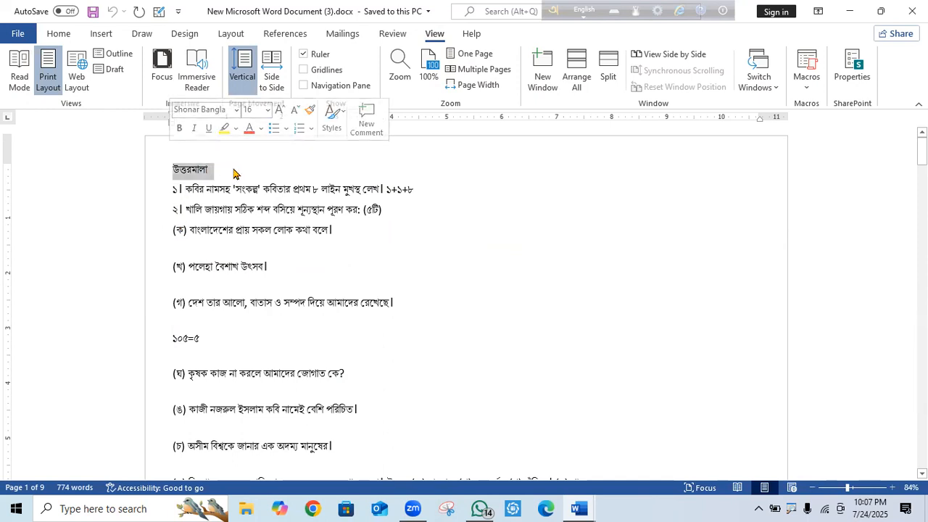
key("Right")
double_click(190, 170)
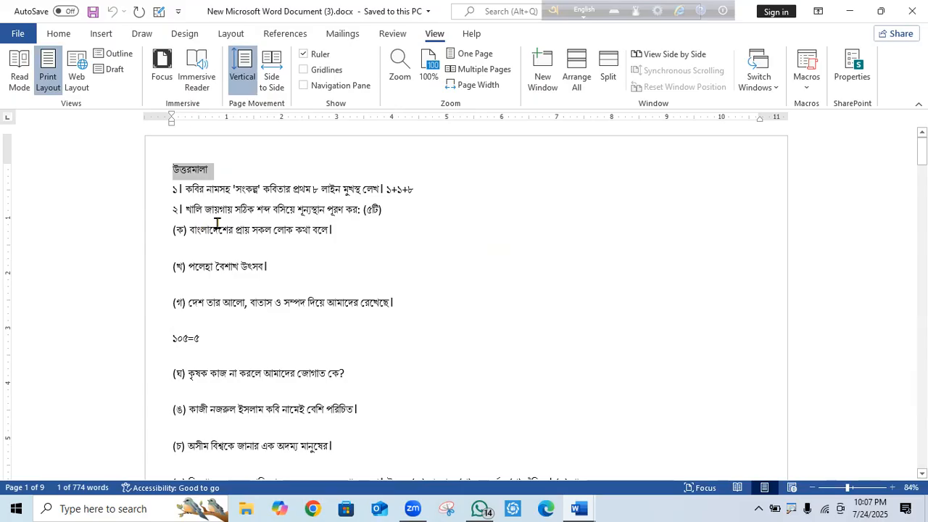
Delete the blank lines above (খ) and (গ), joining ১০৫=৫ onto the (গ) line.
left_click(174, 266)
key("BackSpace")
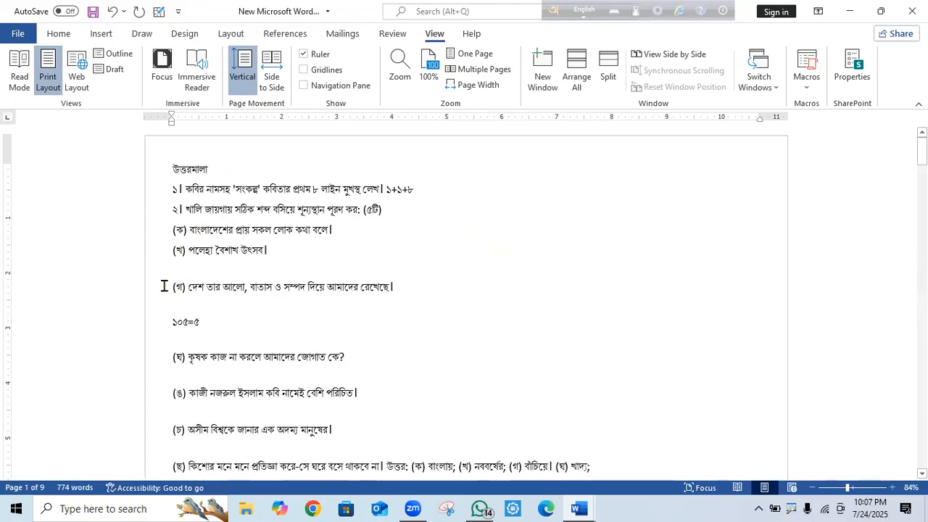
left_click(164, 286)
key("BackSpace")
left_click(160, 309)
left_click(171, 308)
key("BackSpace")
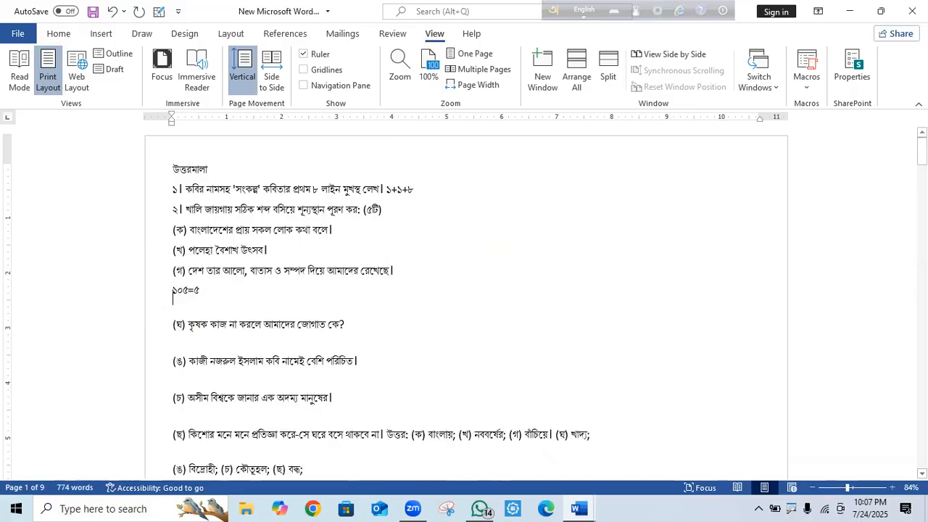
key("BackSpace")
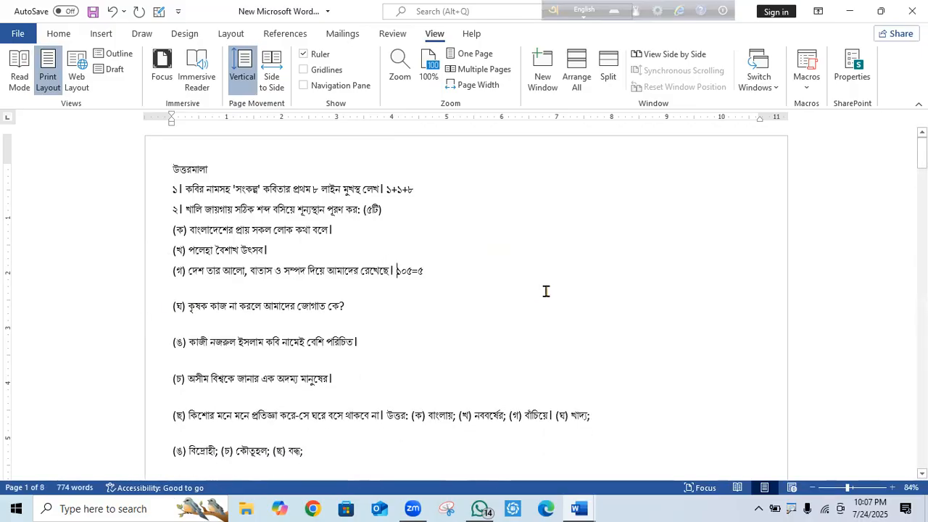
Delete the blank lines above items (ঘ) through (ছ), the বিদ্রোহী answer and question ৩.
left_click(168, 300)
key("BackSpace")
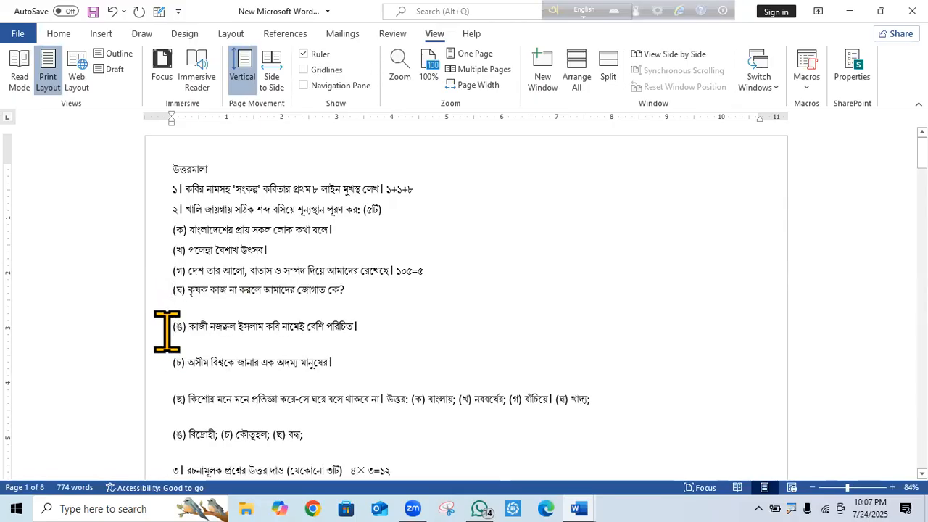
left_click(167, 332)
key("BackSpace")
left_click(171, 351)
key("BackSpace")
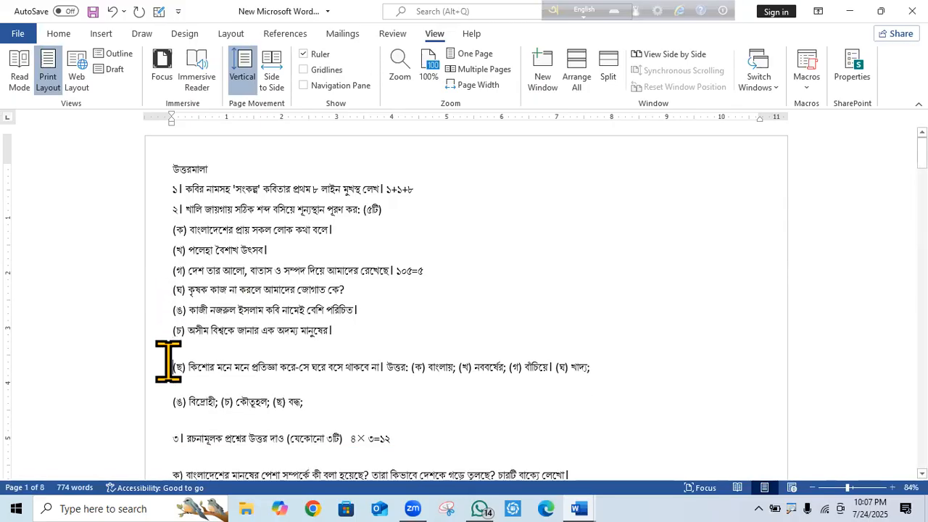
left_click(167, 363)
key("BackSpace")
left_click(168, 378)
key("BackSpace")
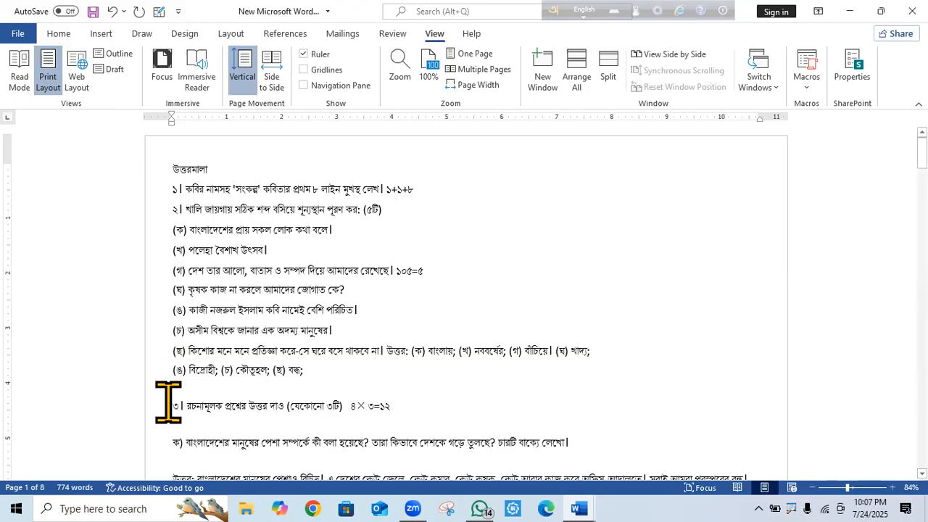
left_click(168, 406)
key("BackSpace")
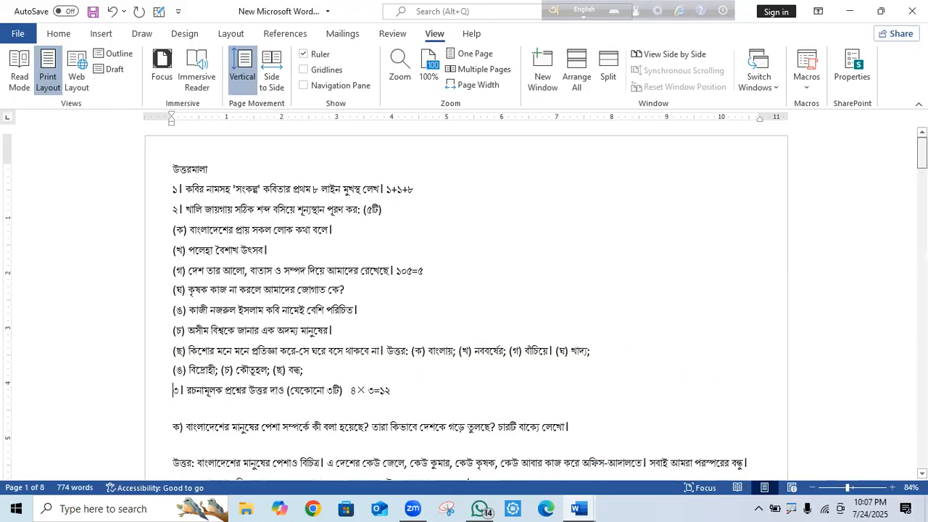
scroll(464, 305, "down", 20)
scroll(907, 138, "up", 15)
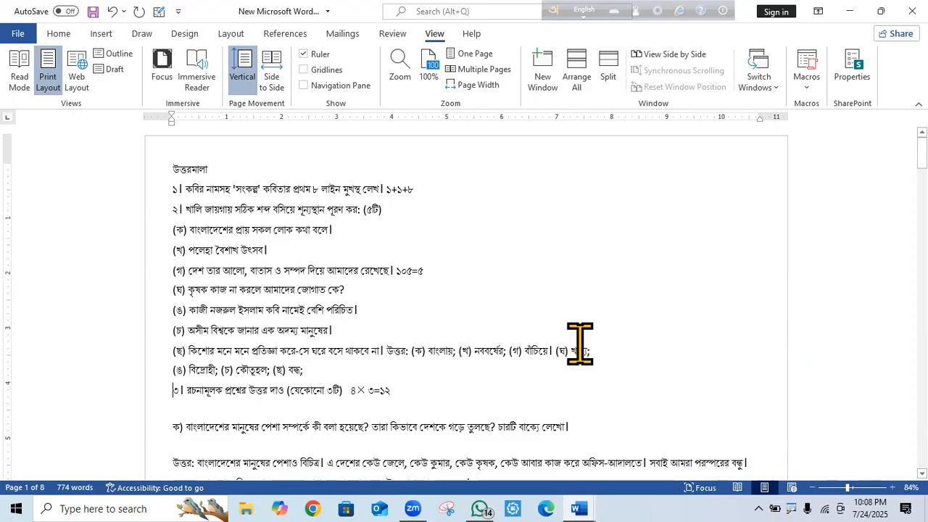
Select the whole document and apply 0 pt Before/After with Single line spacing in Paragraph settings.
key("ctrl+a")
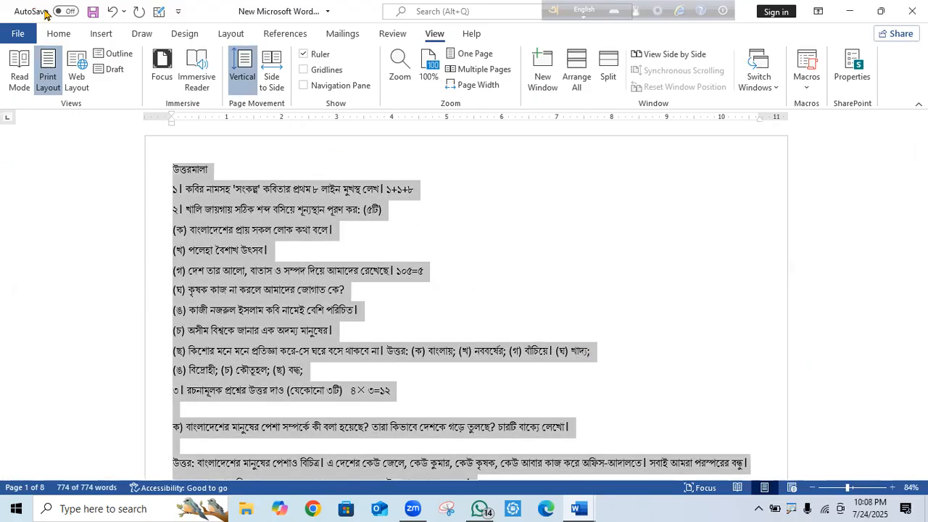
left_click(59, 34)
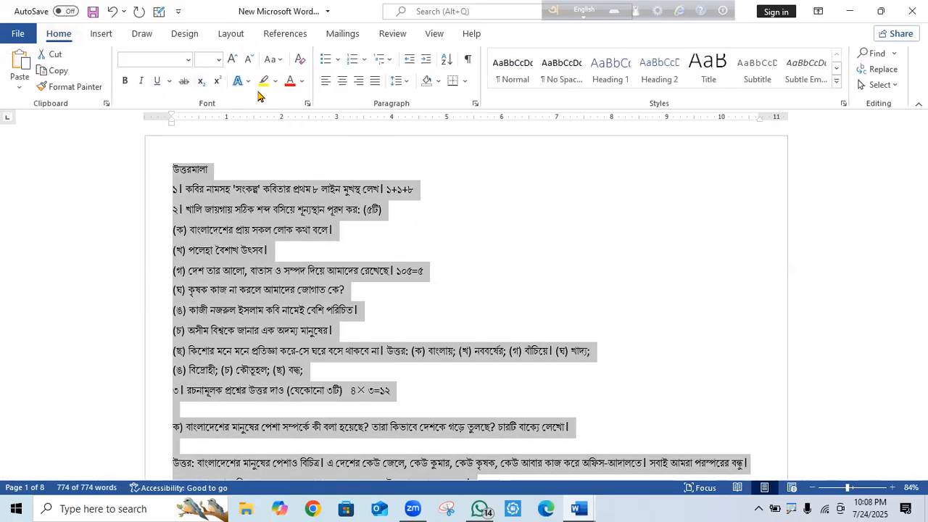
right_click(230, 226)
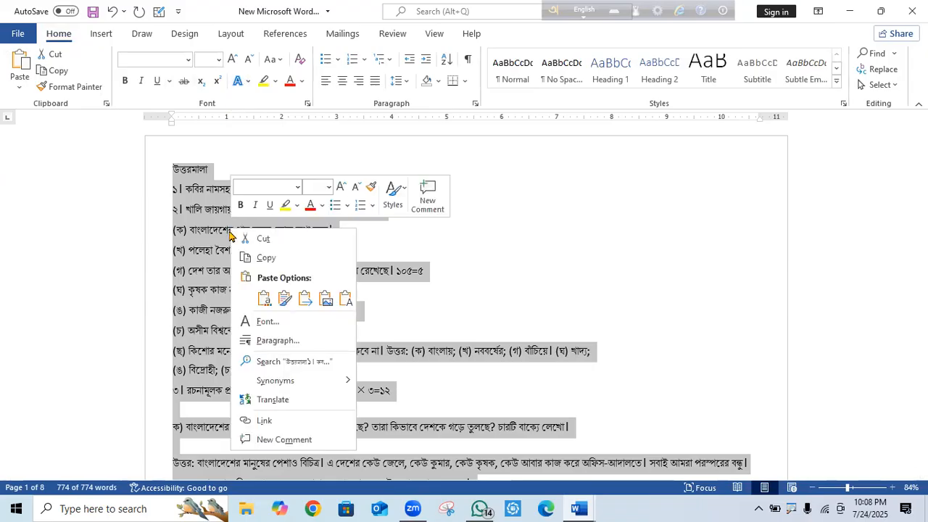
left_click(283, 340)
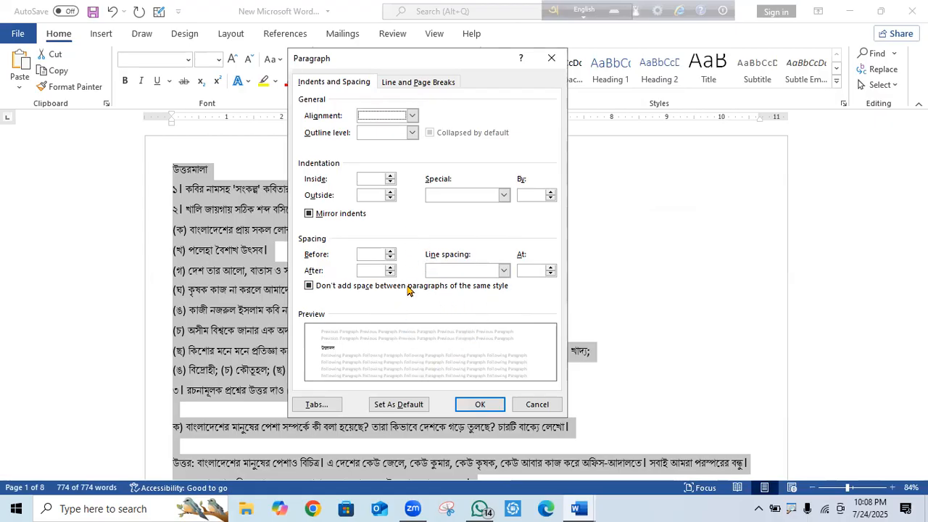
left_click(480, 405)
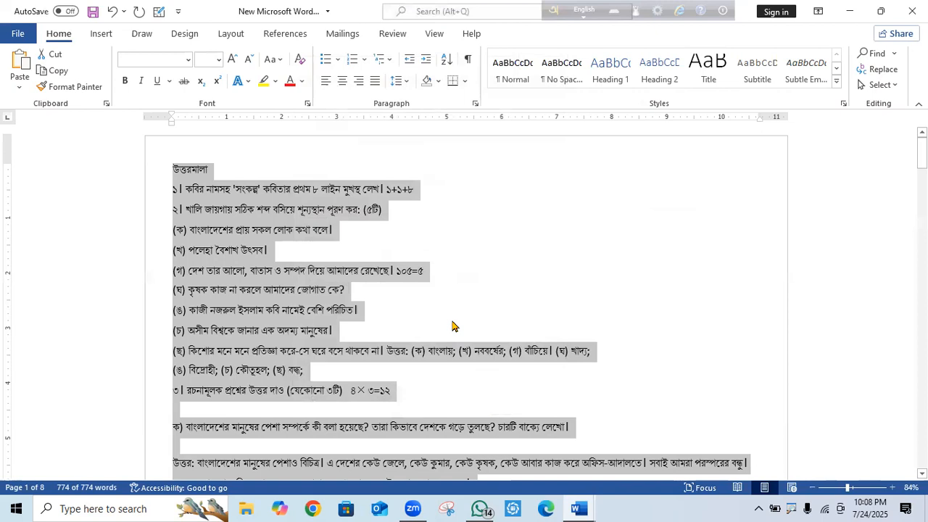
right_click(255, 270)
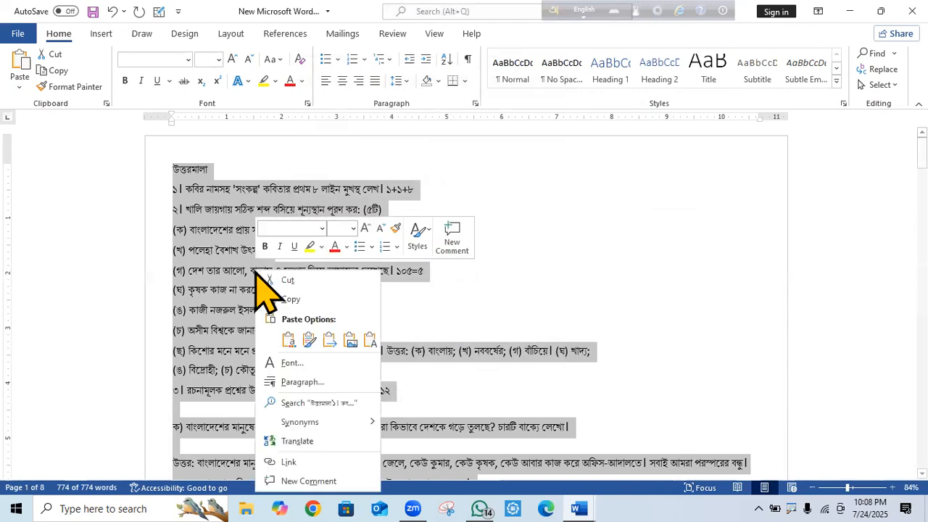
left_click(316, 381)
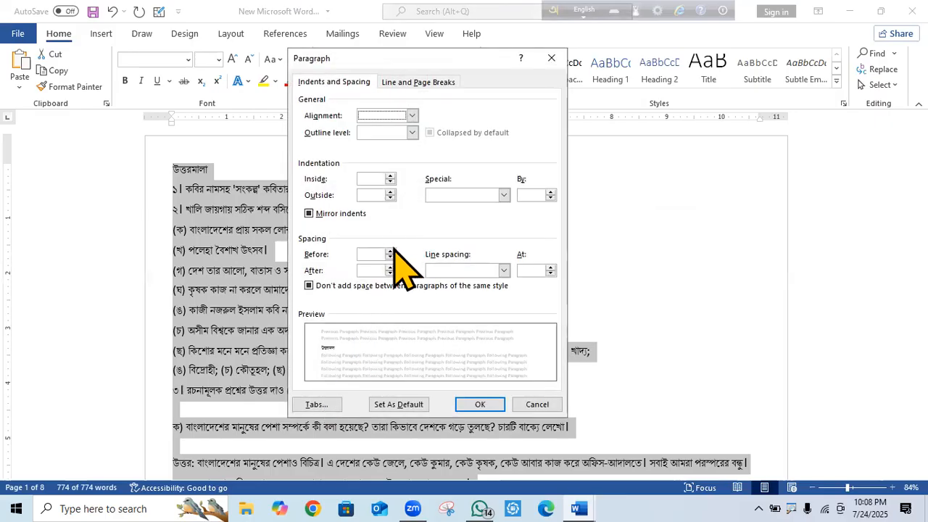
key("Tab")
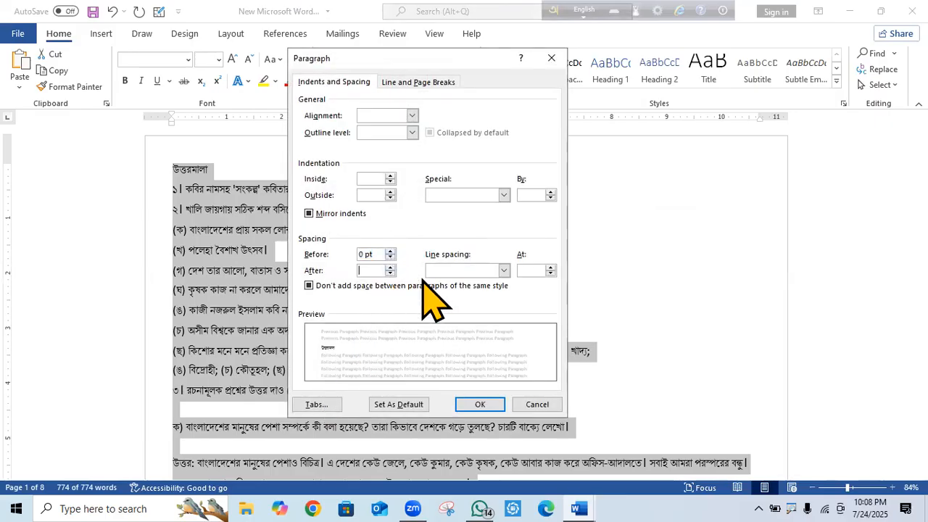
left_click(504, 271)
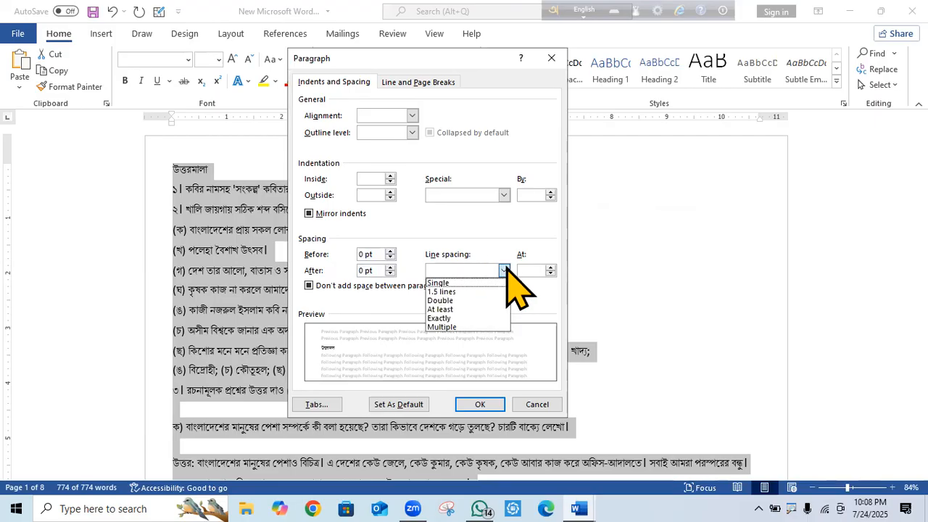
left_click(440, 283)
left_click(482, 408)
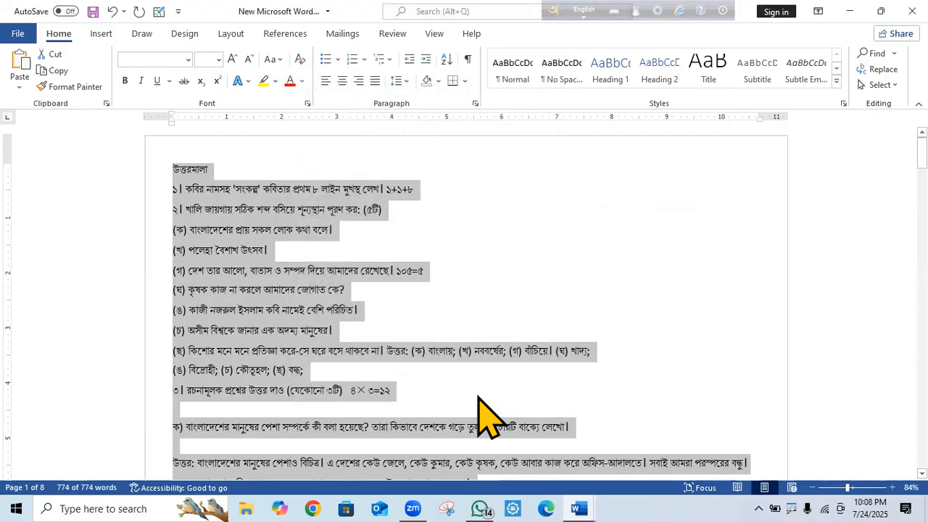
left_click(416, 375)
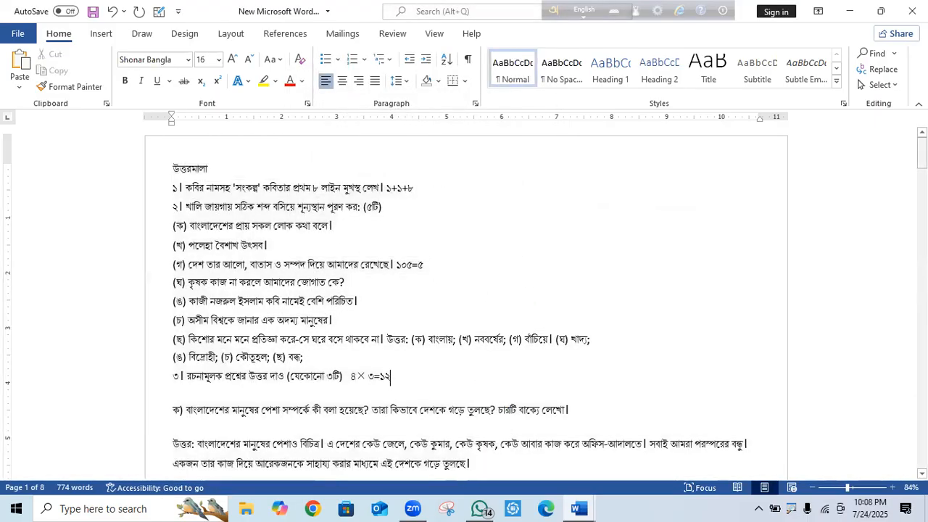
Delete the blank lines above the গ) question, its উত্তর answer, and items (১) and (২).
scroll(870, 204, "down", 10)
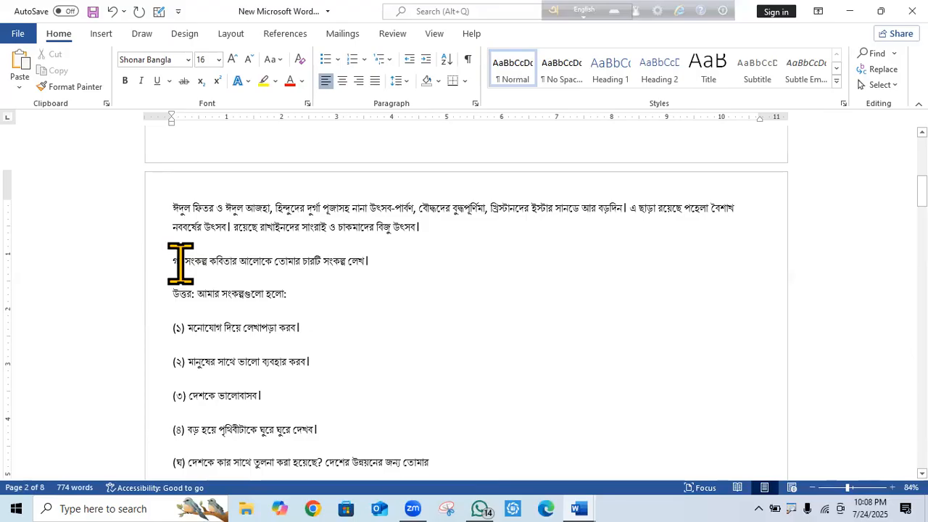
left_click(176, 260)
key("BackSpace")
left_click(168, 282)
key("BackSpace")
left_click(169, 297)
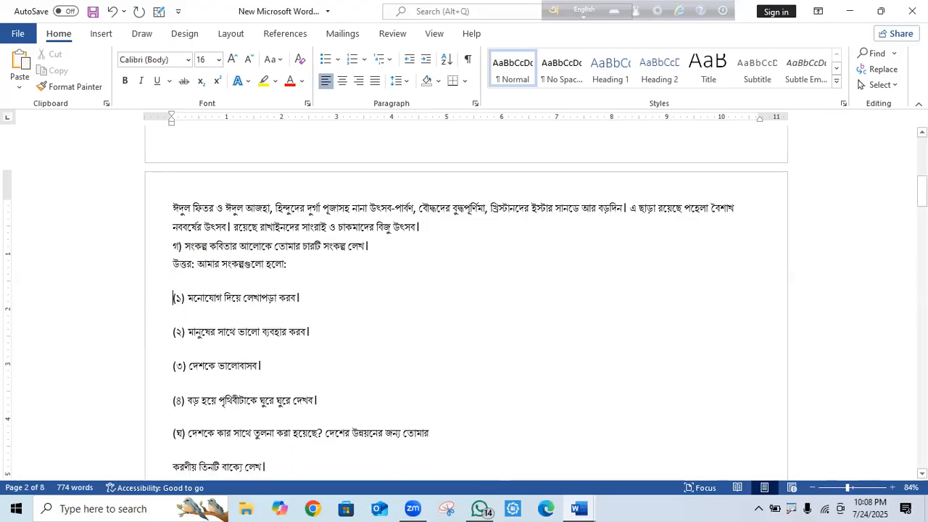
key("BackSpace")
left_click(171, 312)
key("BackSpace")
Join (৩) onto the (২) line, clear the gaps around (৪), and merge the (ঘ) question.
left_click(168, 337)
key("BackSpace")
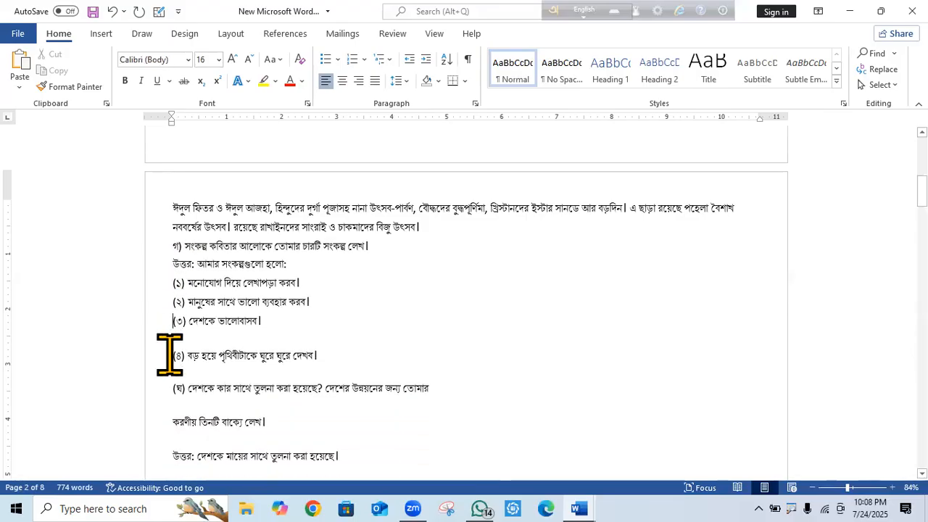
key("BackSpace")
left_click(171, 355)
key("BackSpace")
left_click(167, 333)
key("BackSpace")
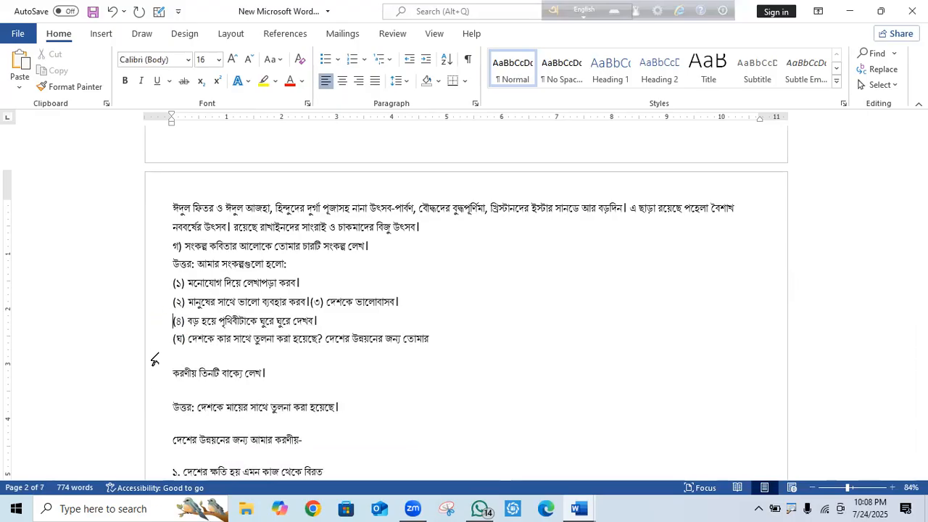
key("BackSpace")
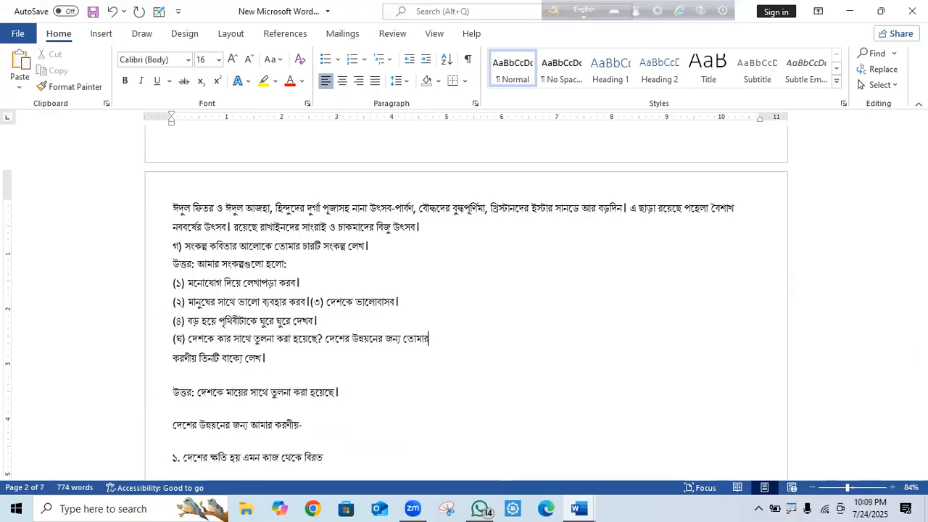
left_click(159, 366)
left_click(172, 359)
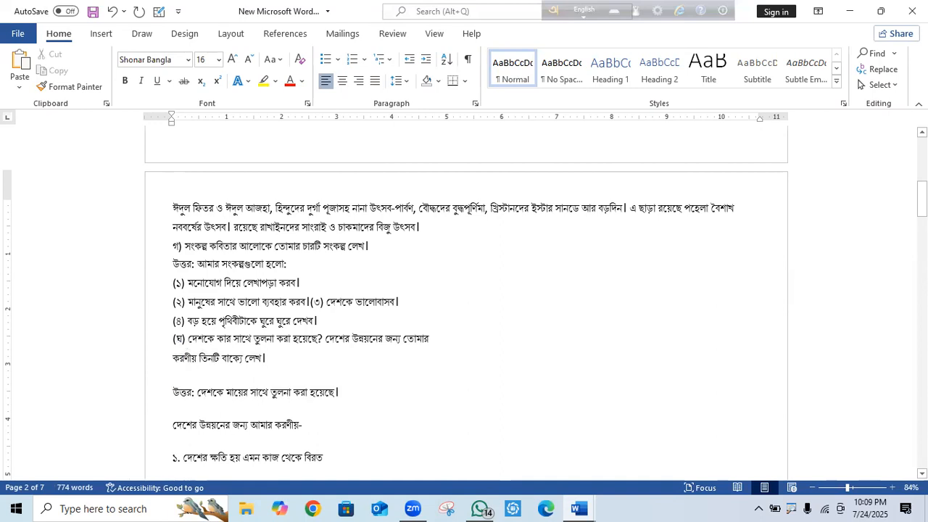
key("BackSpace")
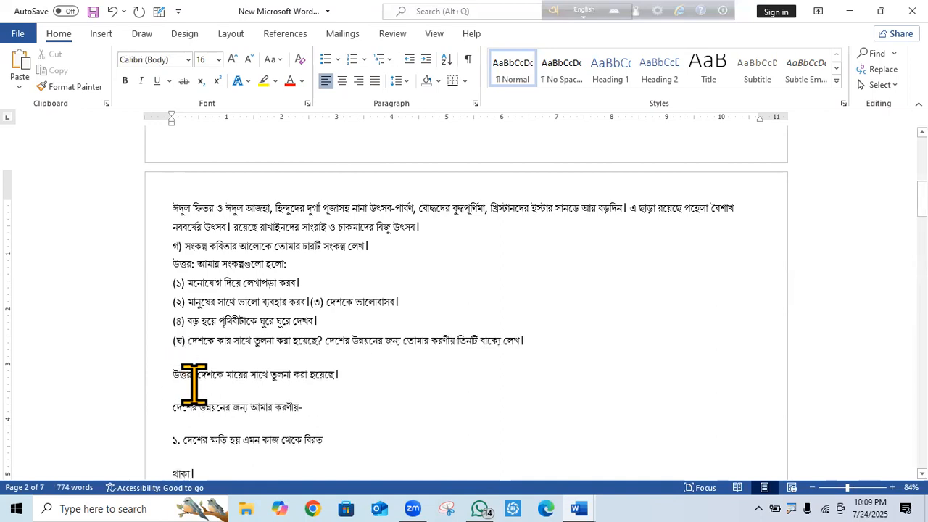
left_click_drag(922, 199, 922, 154)
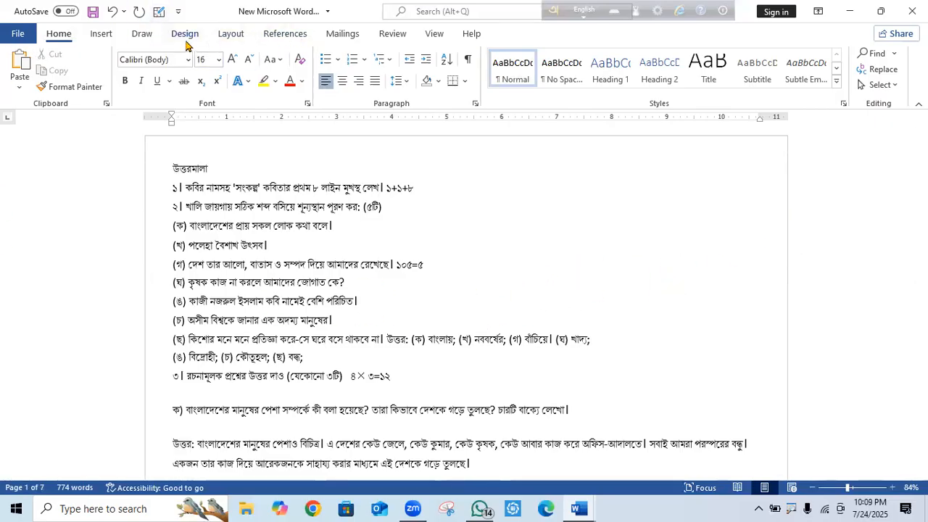
Set Portrait orientation in Page Setup and scroll to check the reflowed pages.
left_click(232, 35)
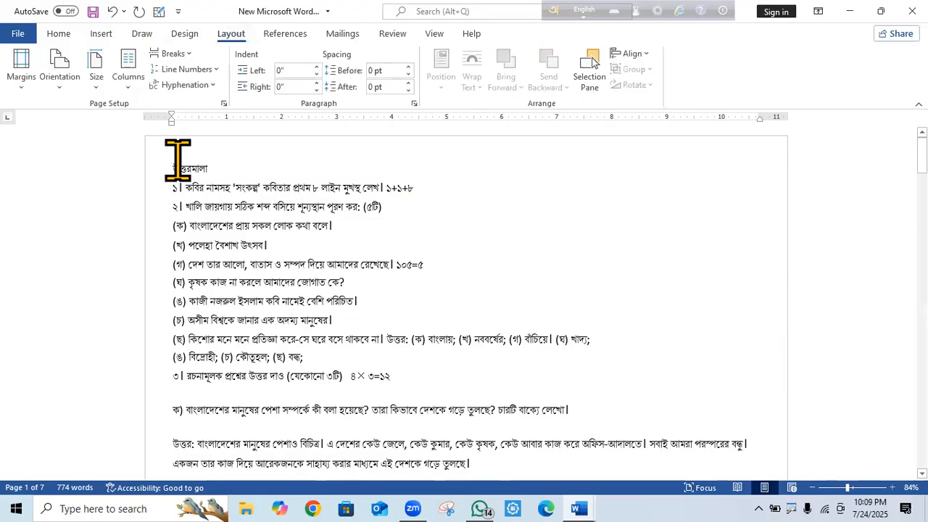
left_click(224, 104)
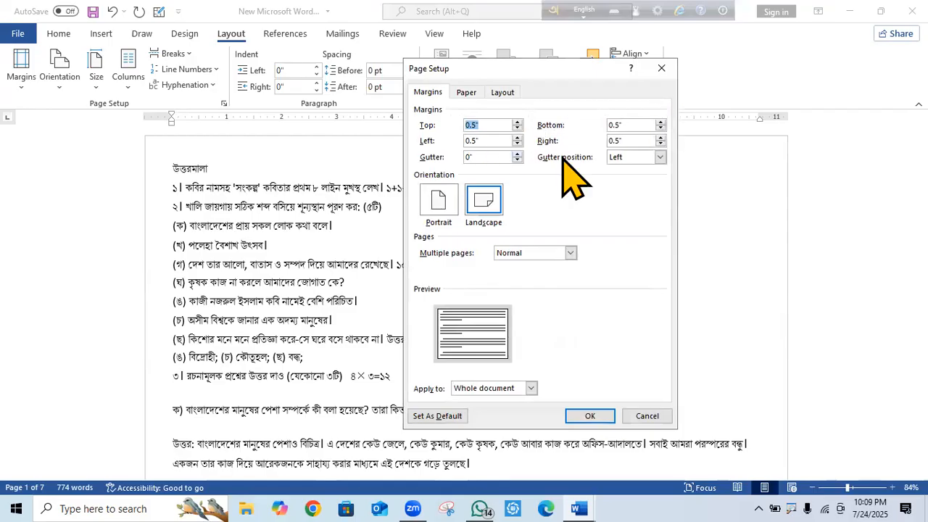
left_click(435, 204)
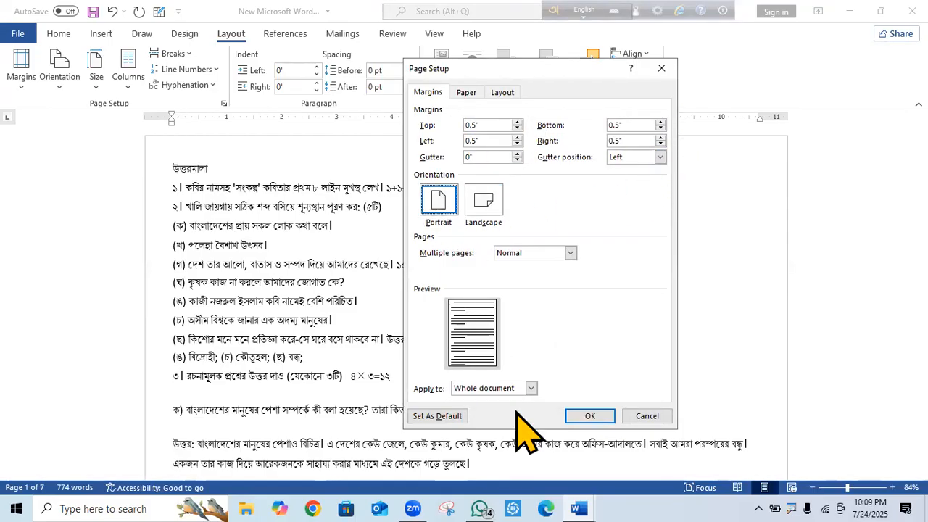
left_click(589, 416)
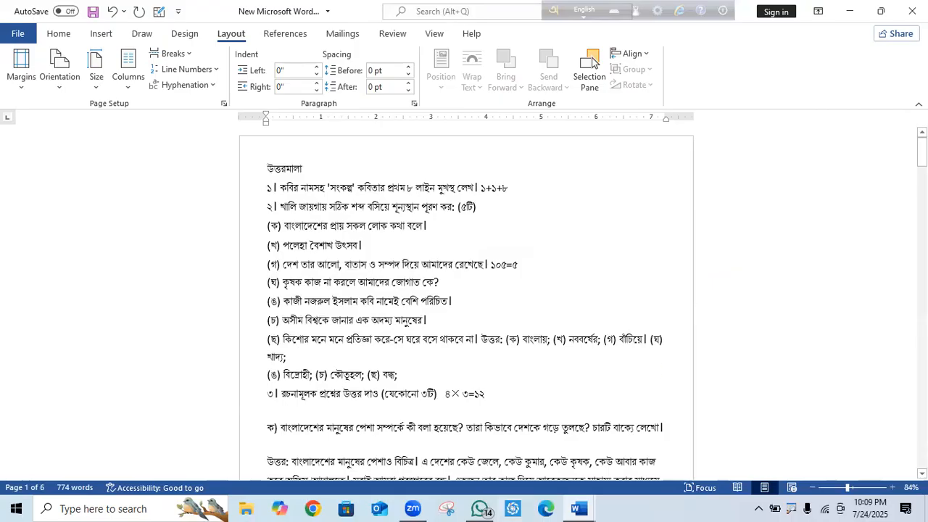
scroll(593, 63, "down", 20)
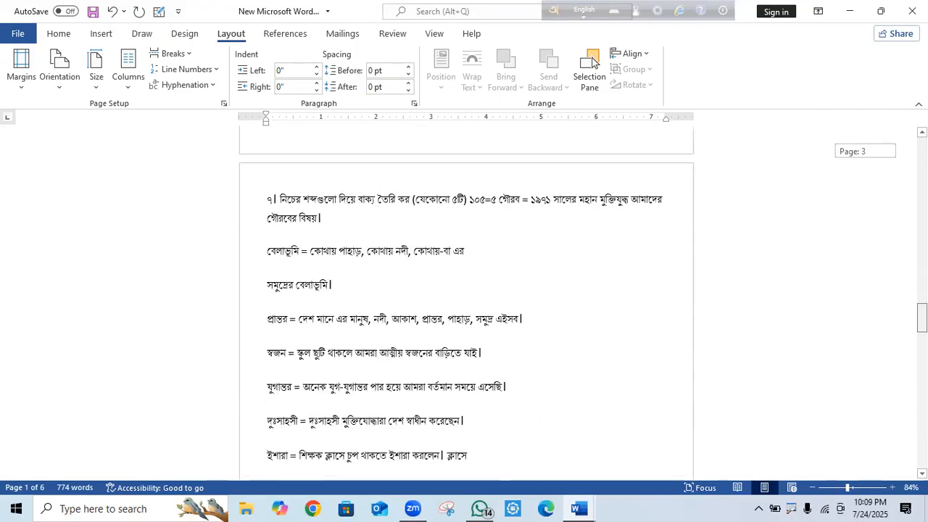
scroll(594, 63, "up", 20)
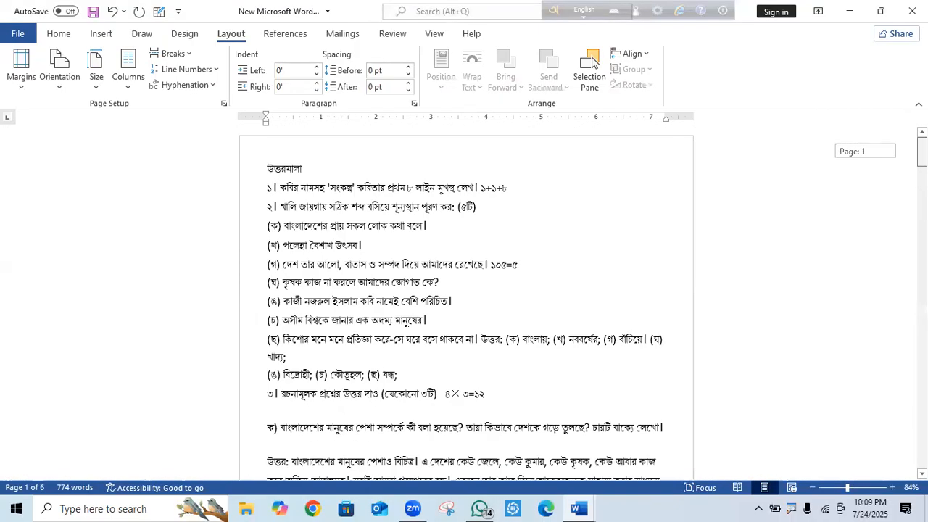
scroll(593, 63, "down", 3)
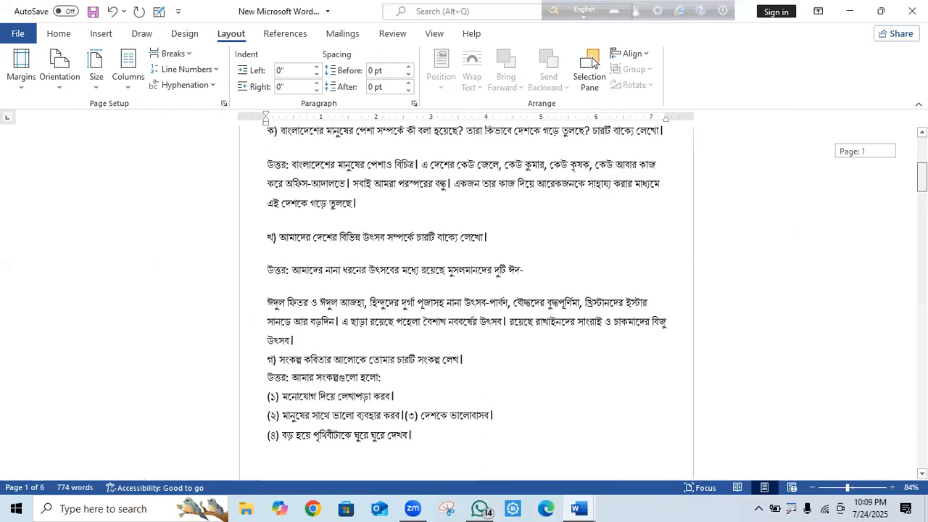
Delete the blank lines around the ক) and খ) questions and answers, keeping গ) on its own line.
scroll(593, 63, "up", 3)
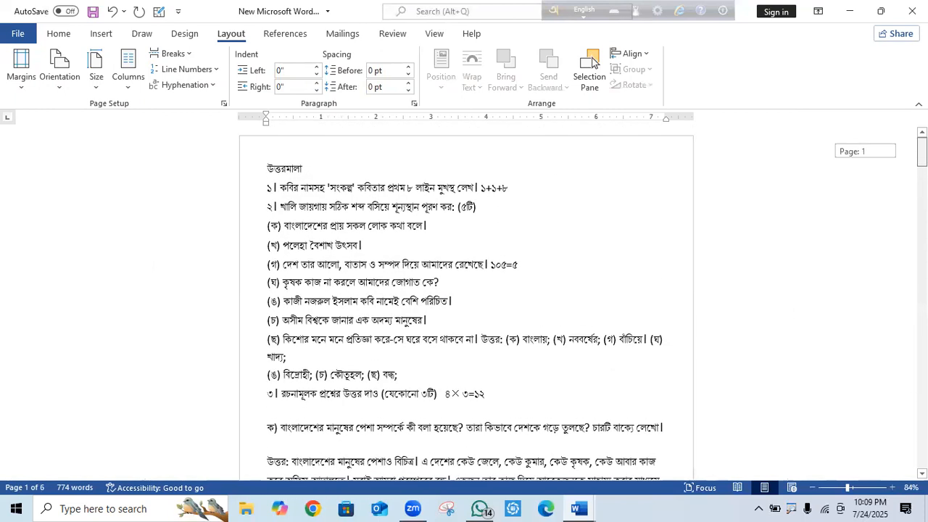
scroll(666, 232, "down", 2)
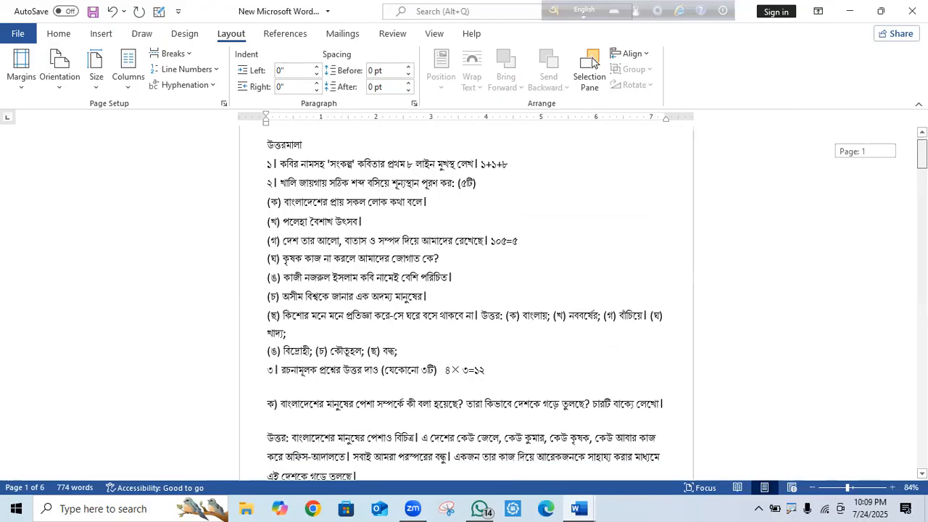
left_click(267, 262)
key("BackSpace")
left_click(265, 277)
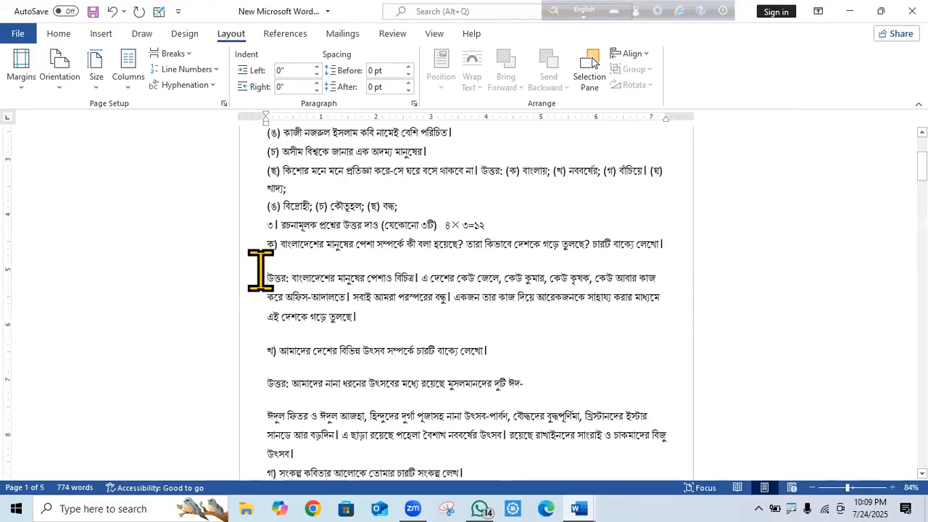
key("BackSpace")
left_click(264, 335)
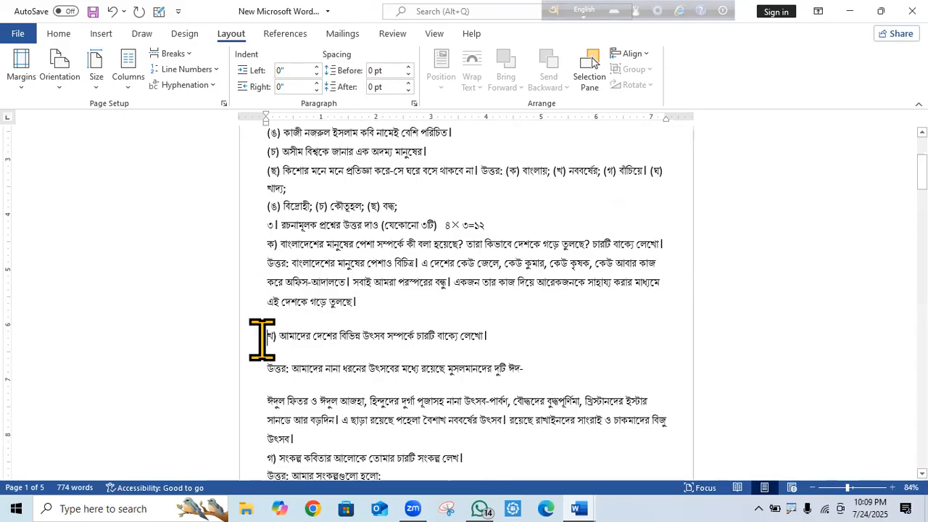
key("BackSpace")
left_click(265, 355)
key("BackSpace")
left_click(261, 370)
key("BackSpace")
left_click(266, 415)
key("BackSpace")
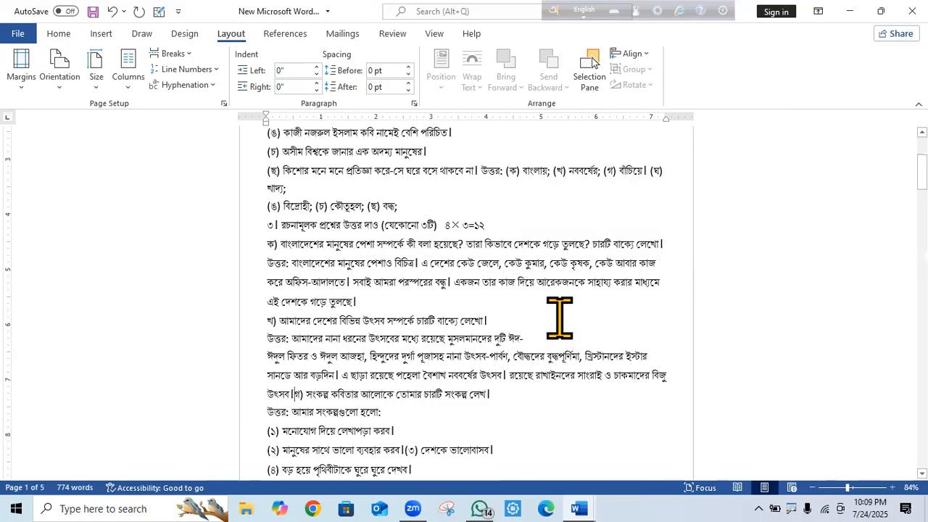
key("Return")
Remove the gap under (ঘ), rejoin থাকা। to item ১, and close the gap above item ২.
scroll(783, 371, "down", 8)
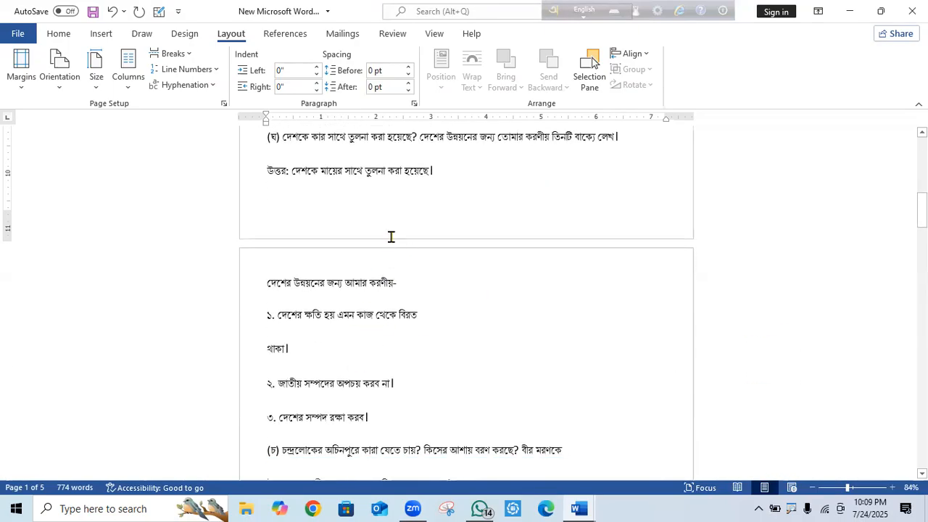
left_click(266, 170)
key("BackSpace")
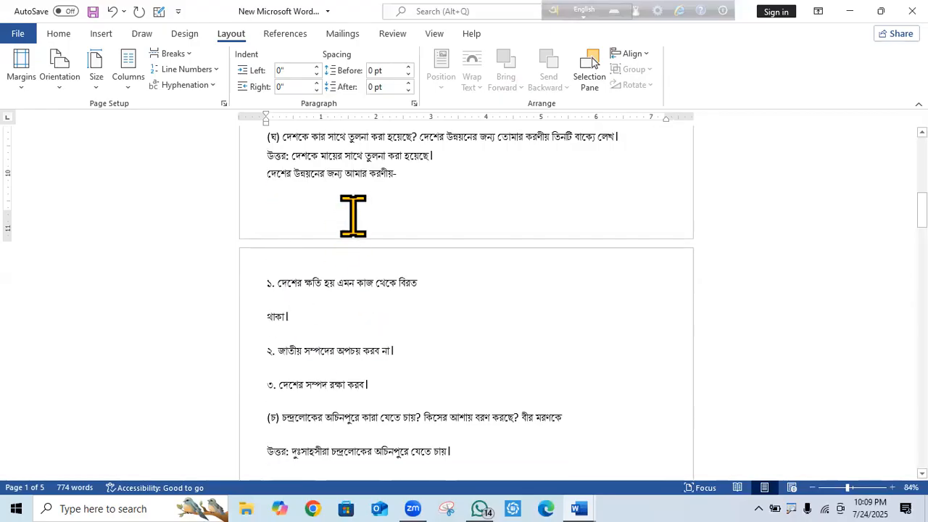
scroll(508, 224, "up", 5)
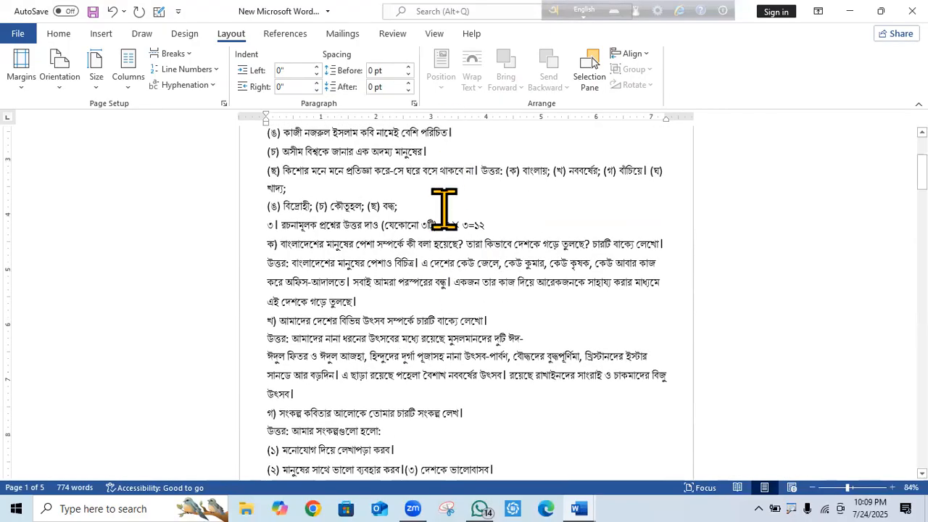
scroll(392, 298, "down", 5)
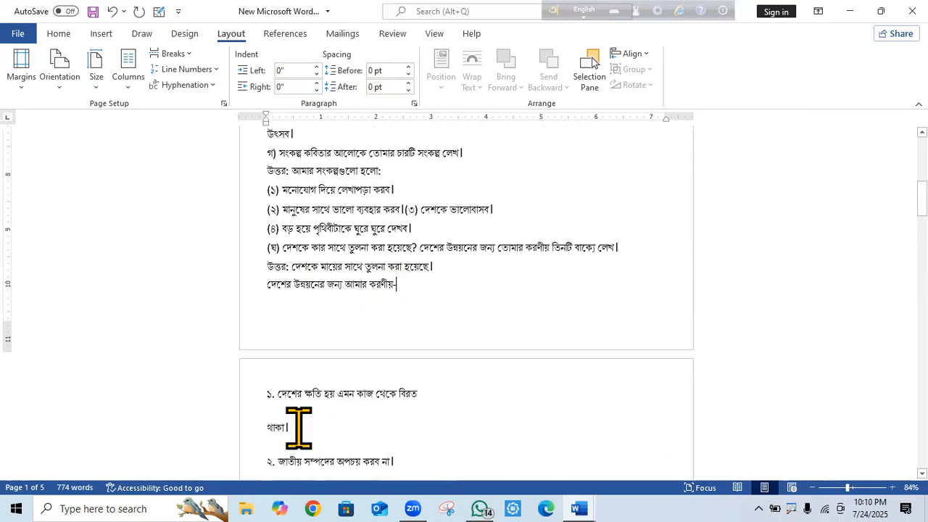
left_click(259, 424)
key("BackSpace")
key("BackSpace")
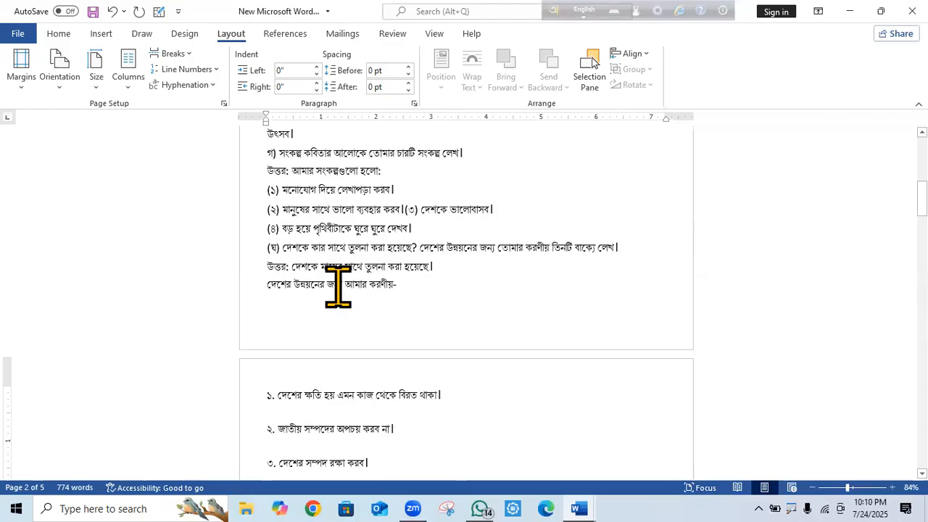
left_click(259, 430)
key("BackSpace")
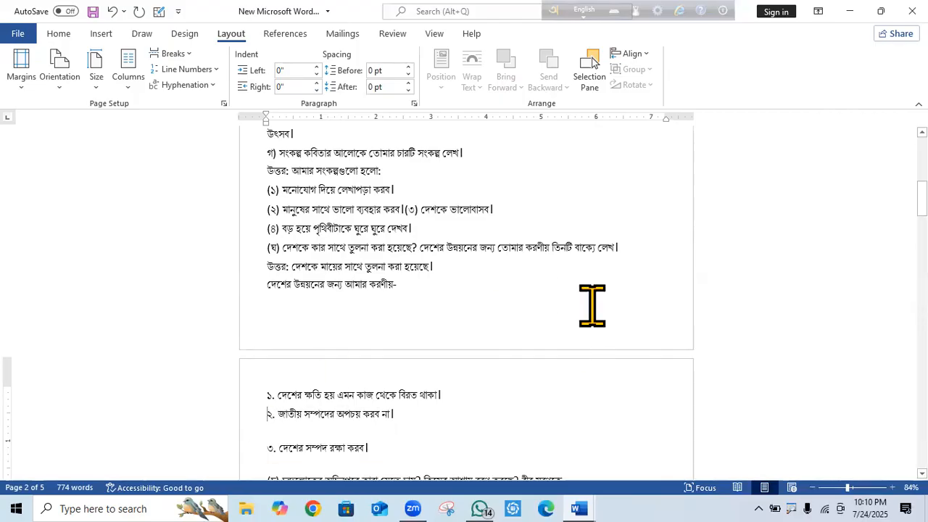
Remove the blank line above item ৩.
scroll(517, 263, "up", 5)
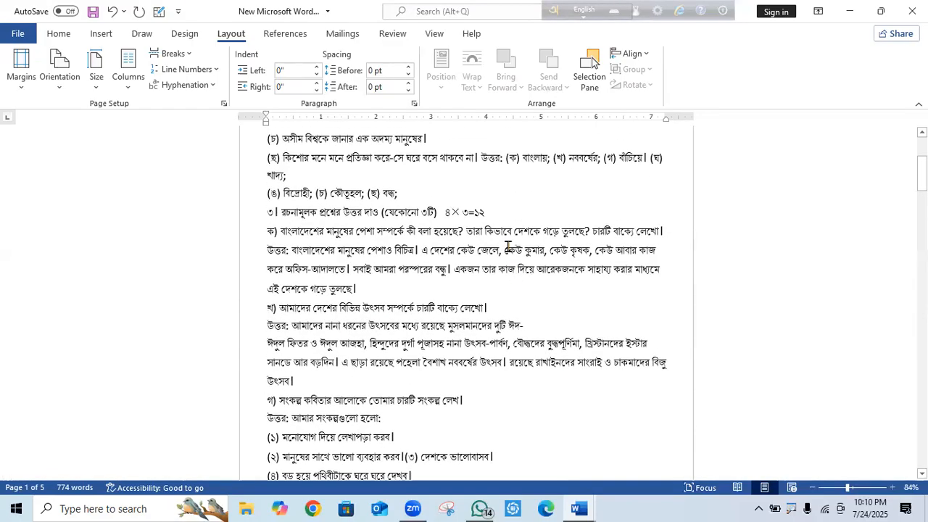
scroll(508, 246, "down", 5)
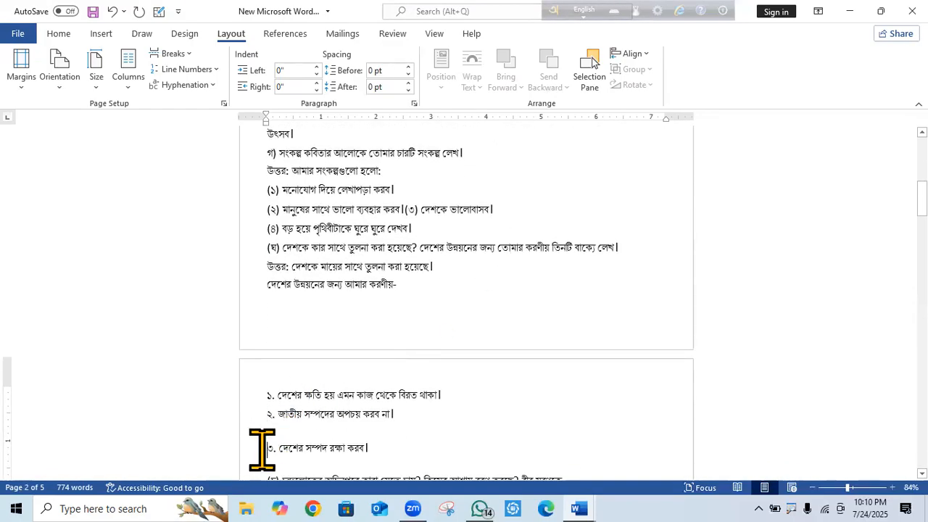
key("BackSpace")
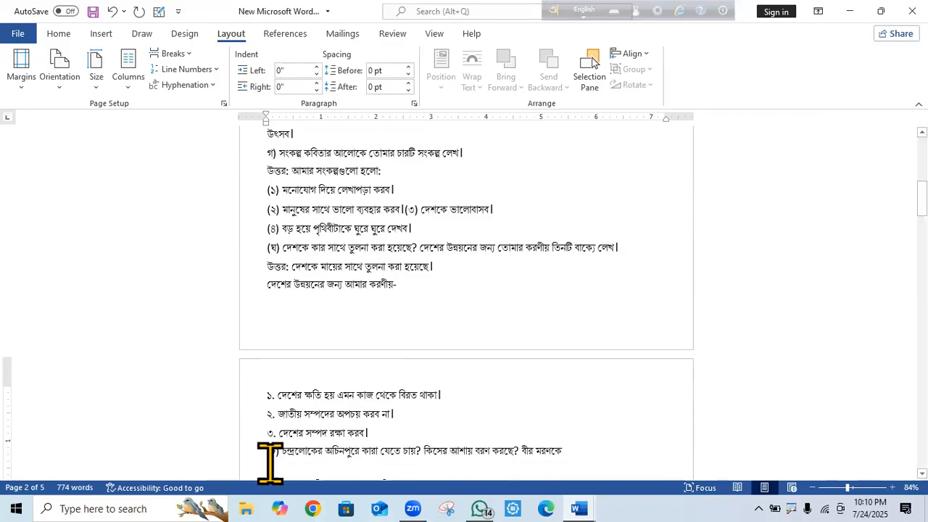
scroll(584, 449, "down", 10)
scroll(584, 450, "up", 15)
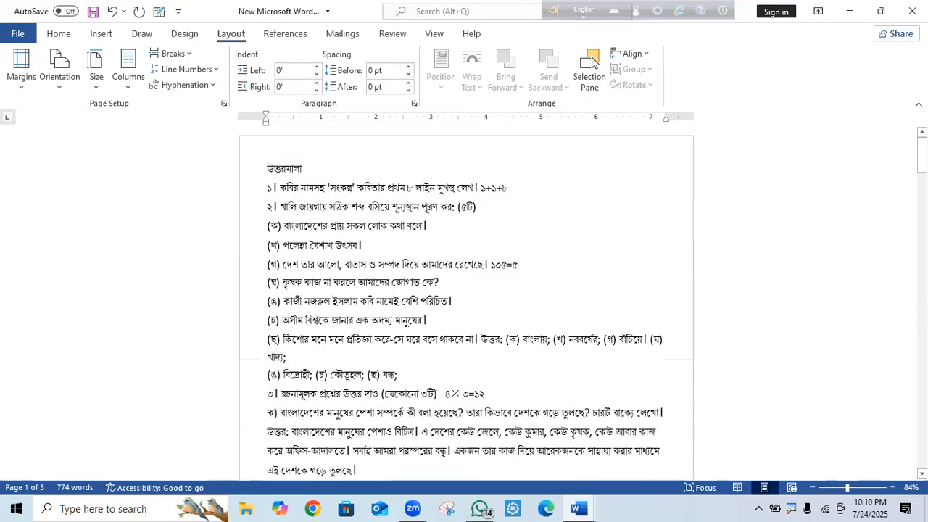
scroll(467, 304, "down", 12)
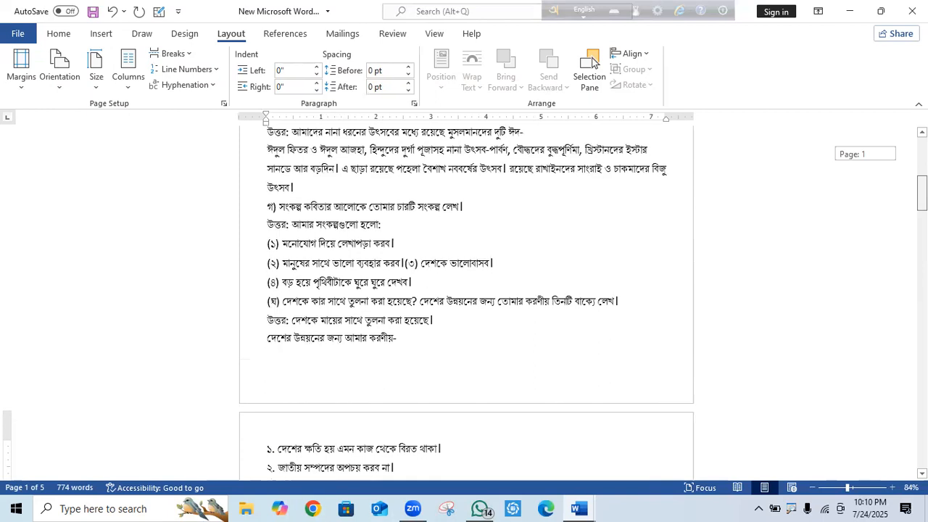
scroll(466, 304, "down", 1)
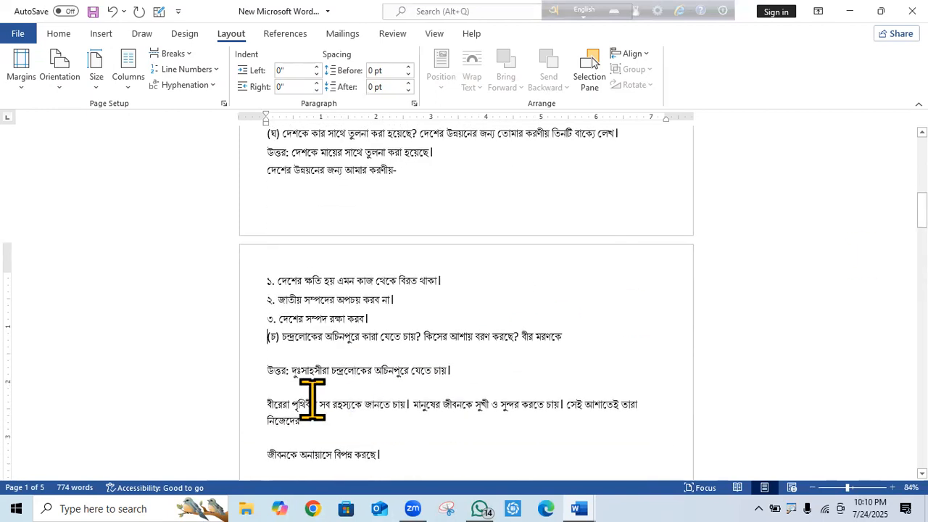
Delete the blank lines in the (চ) answer, rejoining জীবনকে, and above question ৪ and (ক).
left_click(265, 363)
key("BackSpace")
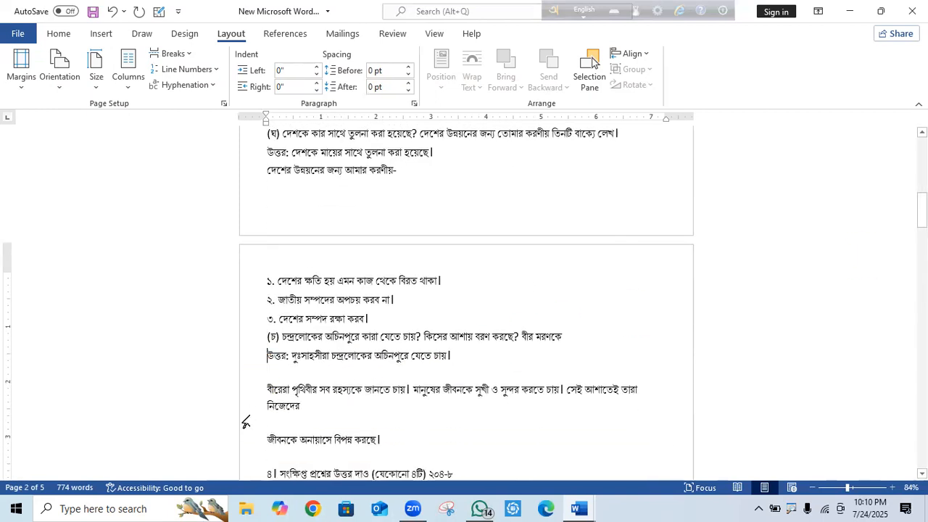
left_click(263, 385)
key("BackSpace")
left_click(260, 424)
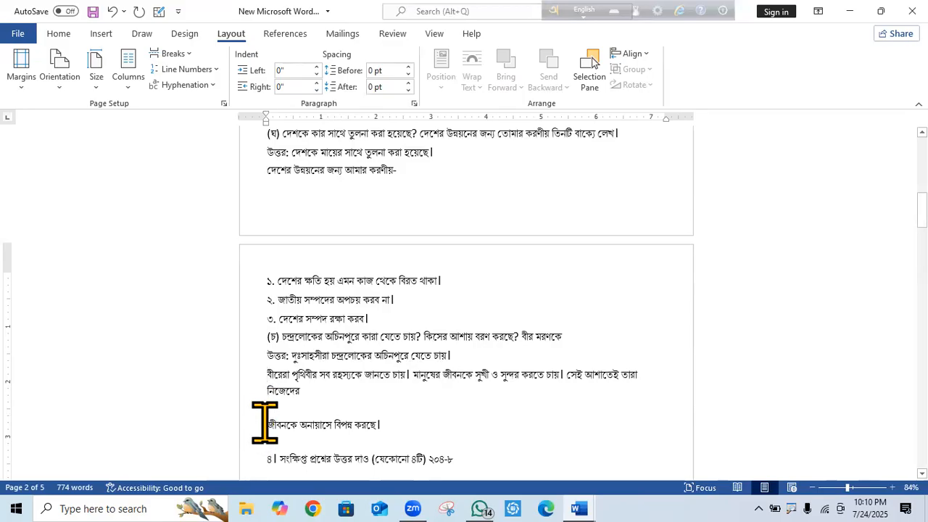
key("BackSpace")
key("BackSpace")
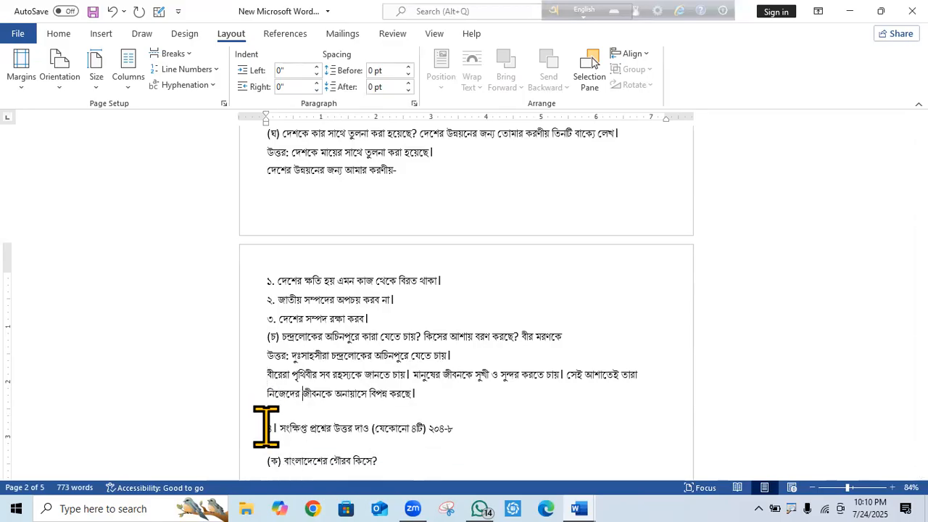
left_click(265, 428)
key("BackSpace")
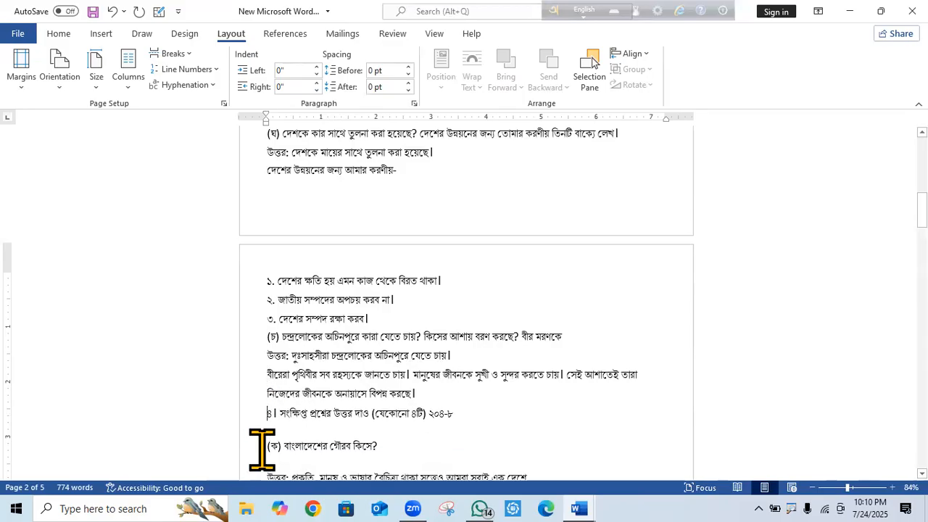
left_click(261, 445)
key("BackSpace")
left_click(260, 461)
key("BackSpace")
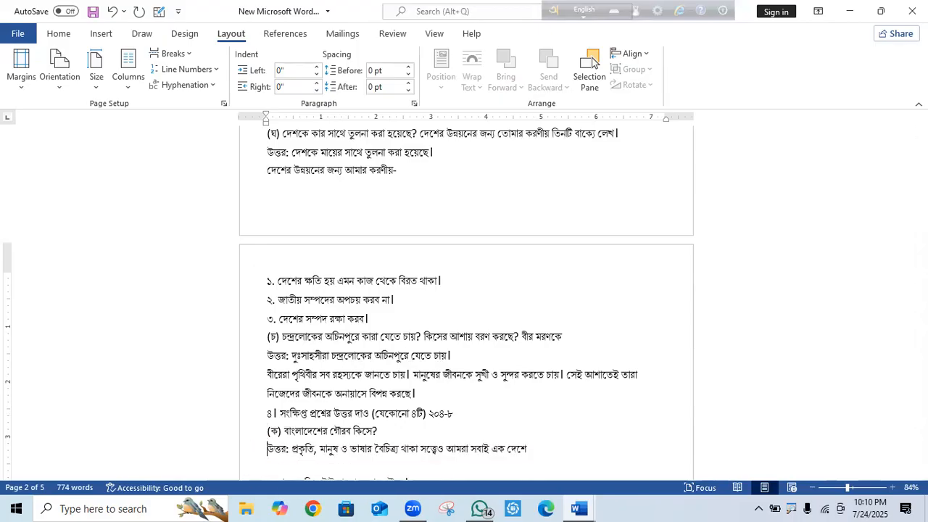
Join the বসবাস line onto the (ক) answer and close the gap above question (খ).
scroll(792, 370, "down", 5)
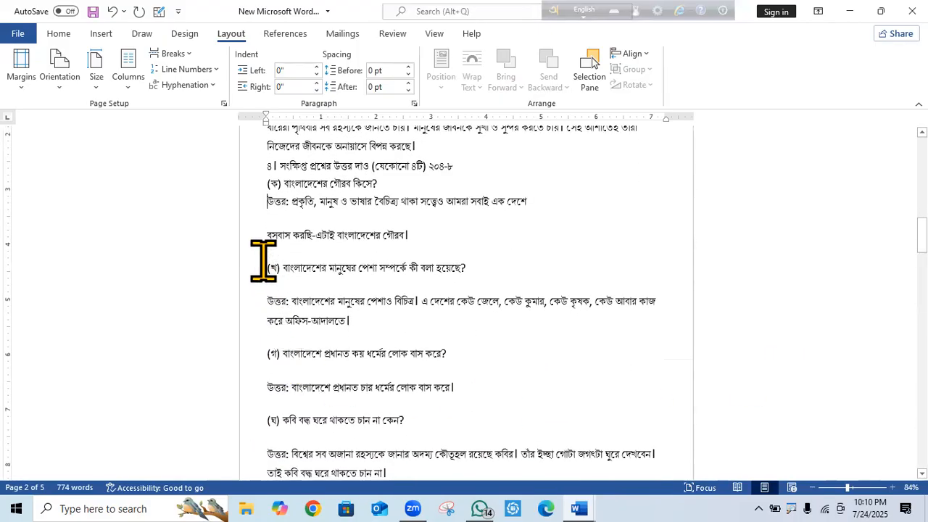
left_click(265, 233)
key("BackSpace")
left_click(266, 250)
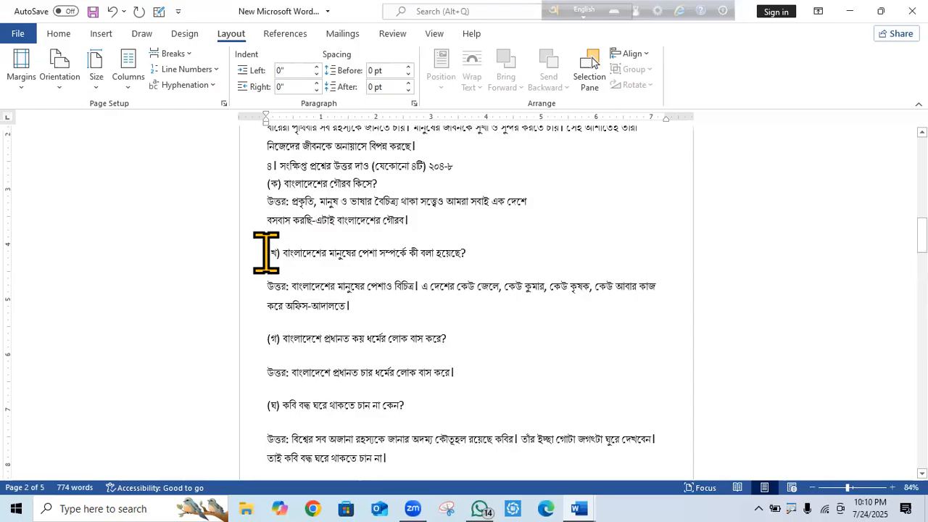
key("BackSpace")
left_click(268, 219)
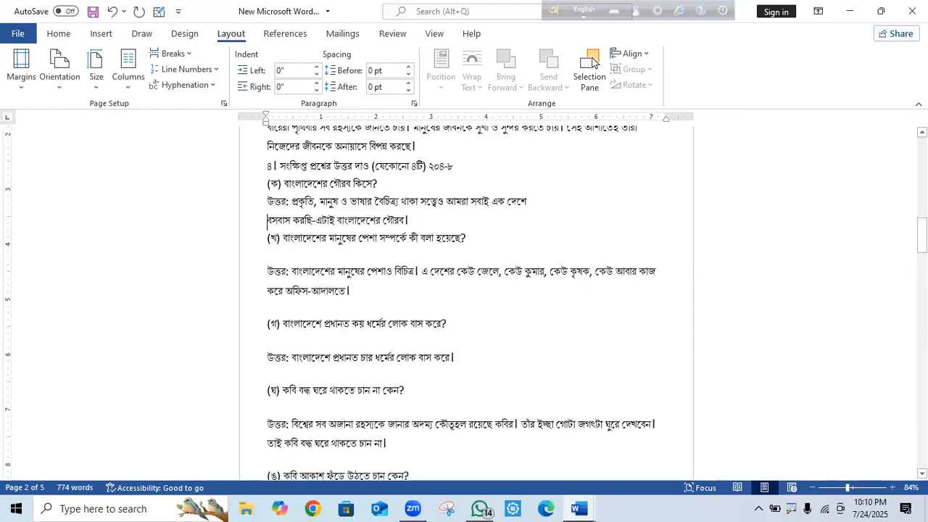
key("BackSpace")
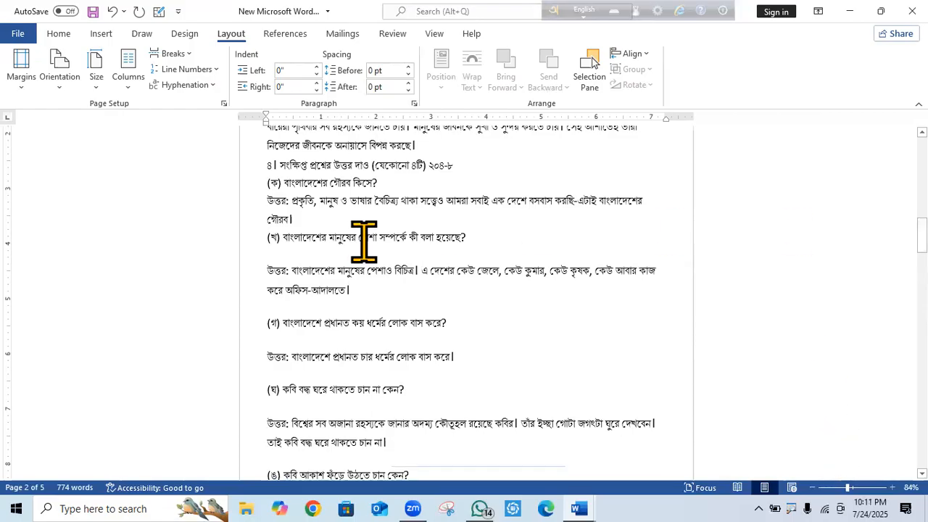
Delete the blank lines above the (খ) answer, both (গ) and (ঘ) lines, and question (ঙ).
left_click(268, 272)
key("BackSpace")
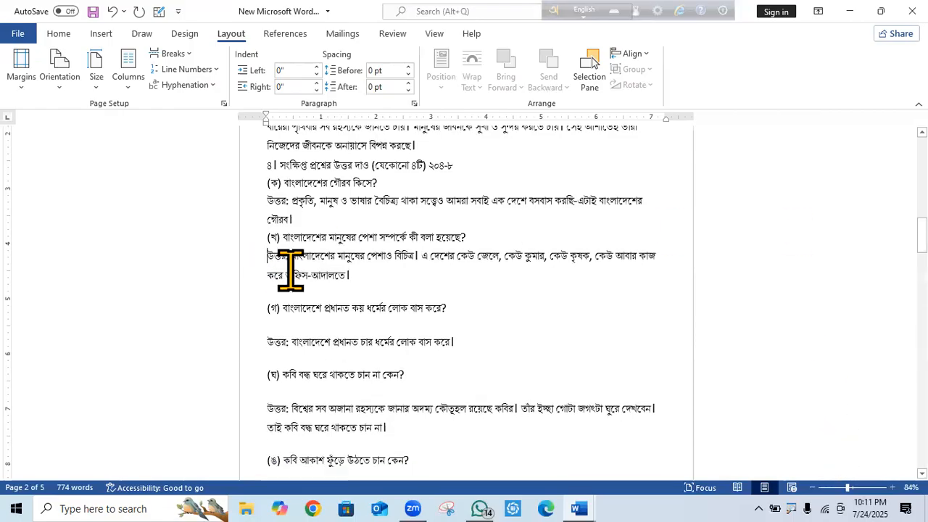
left_click(265, 307)
key("BackSpace")
left_click(265, 328)
key("BackSpace")
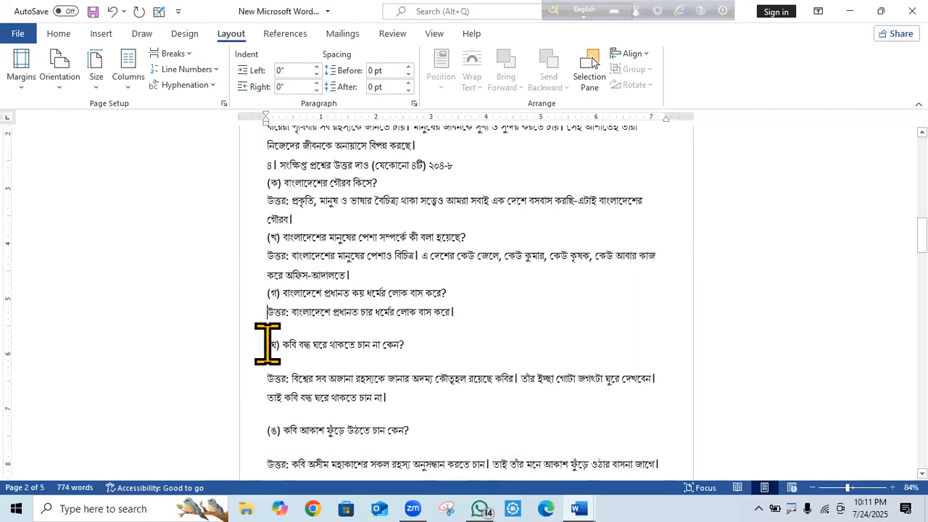
left_click(268, 344)
key("BackSpace")
left_click(263, 357)
key("BackSpace")
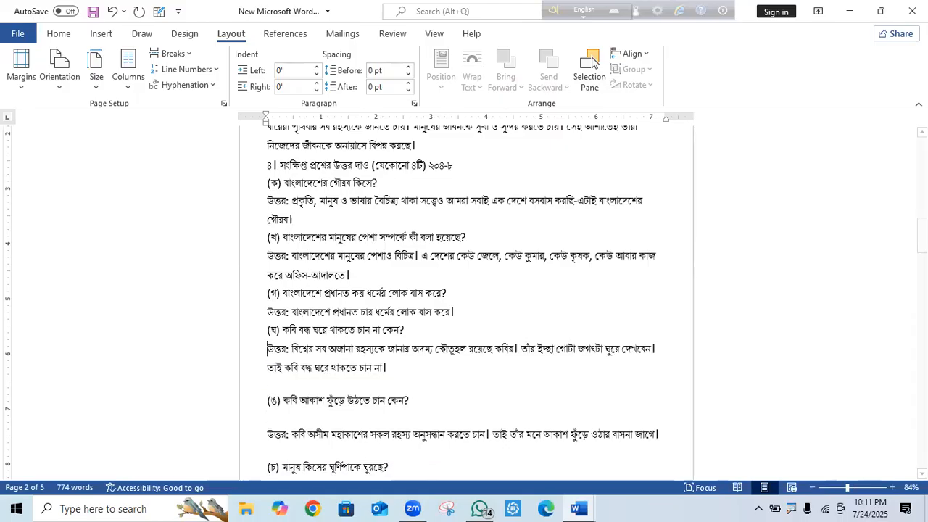
left_click(265, 400)
key("BackSpace")
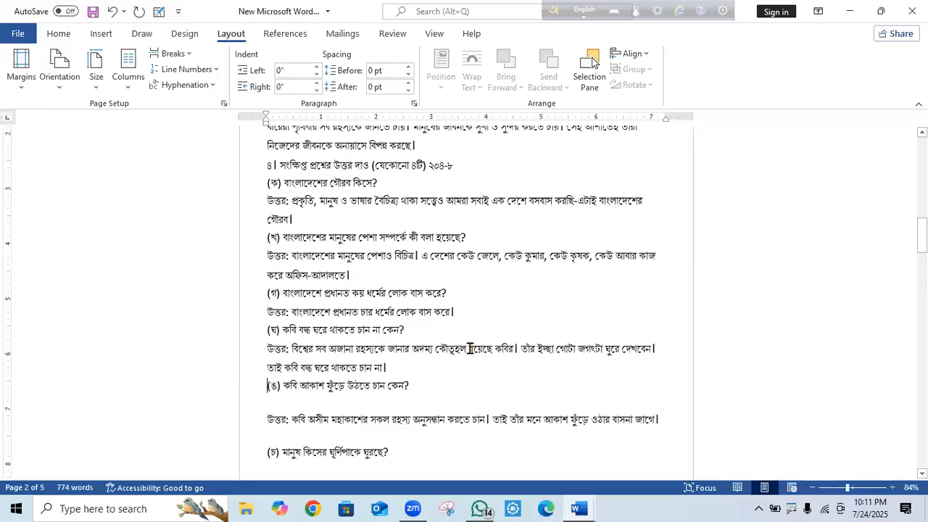
scroll(470, 349, "up", 3)
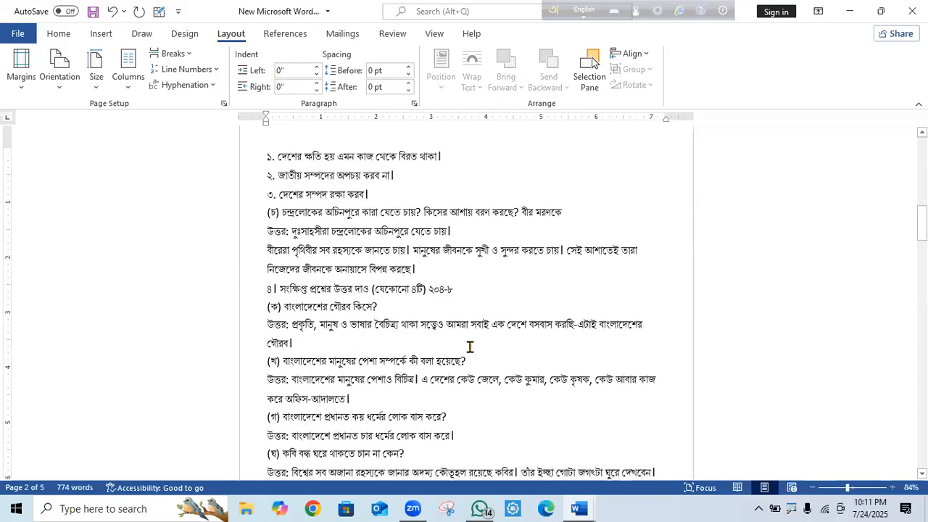
scroll(467, 343, "up", 15)
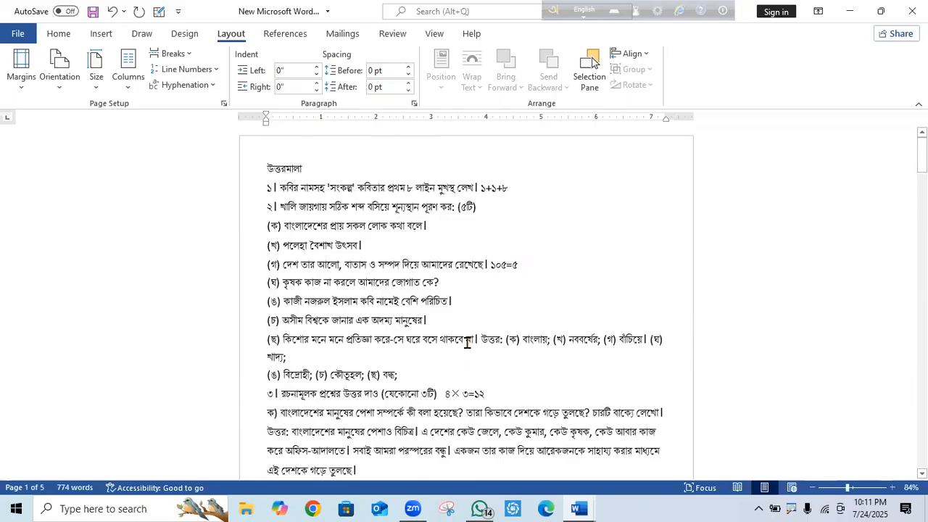
scroll(467, 343, "down", 15)
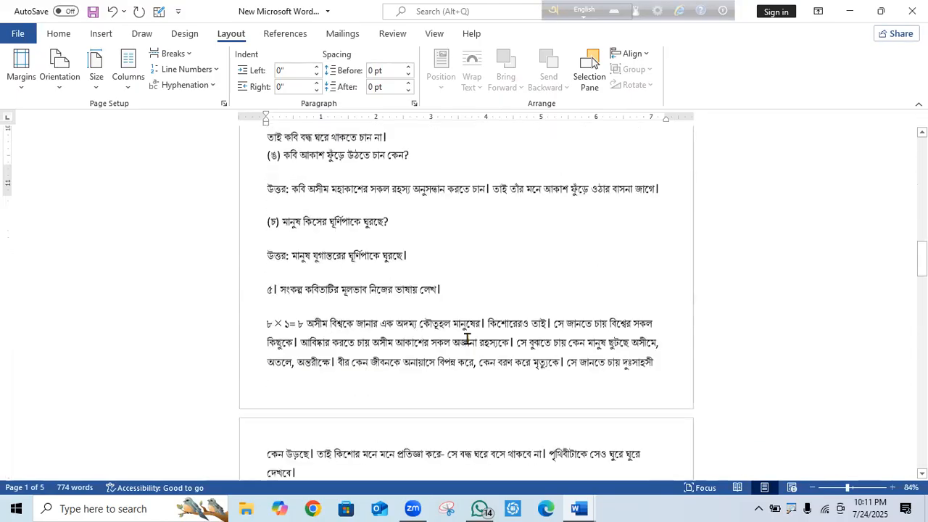
scroll(466, 340, "down", 10)
scroll(467, 339, "down", 13)
scroll(467, 338, "up", 9)
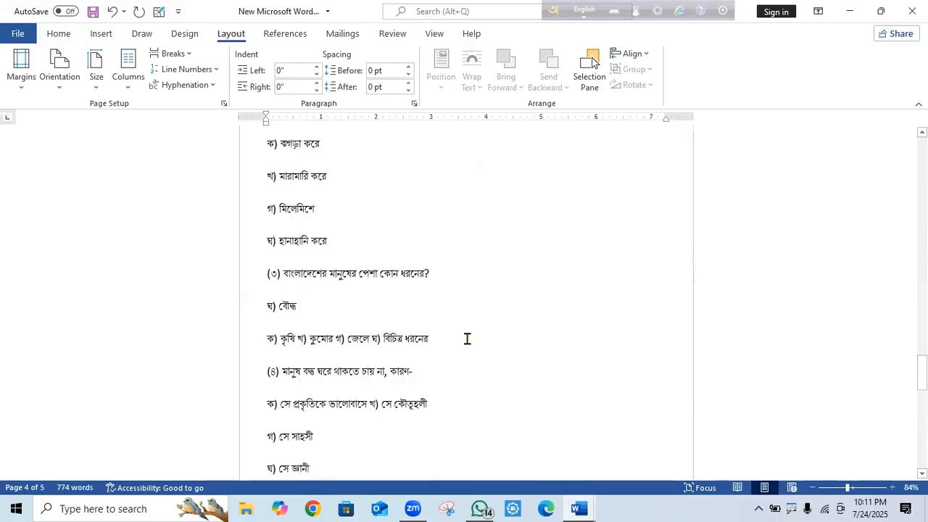
scroll(467, 338, "up", 4)
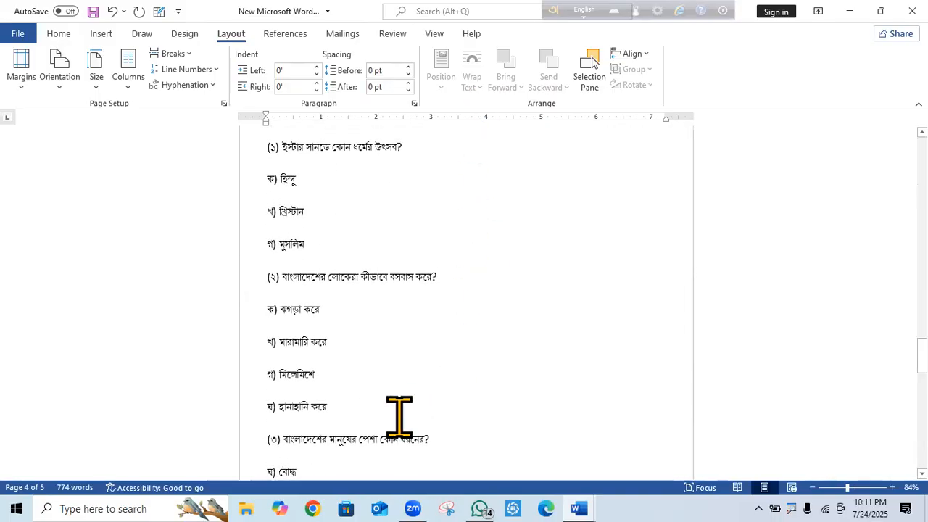
scroll(698, 264, "down", 10)
scroll(699, 267, "up", 1)
scroll(700, 266, "up", 12)
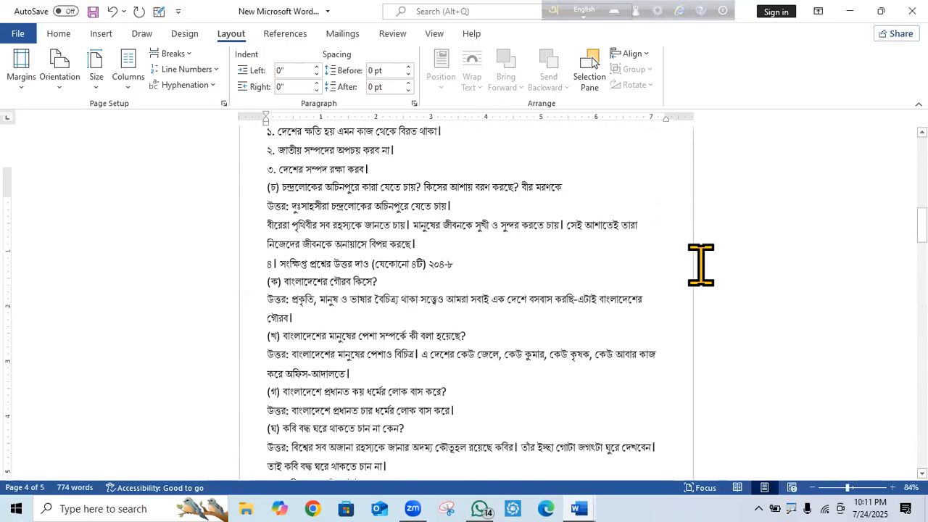
scroll(280, 181, "up", 8)
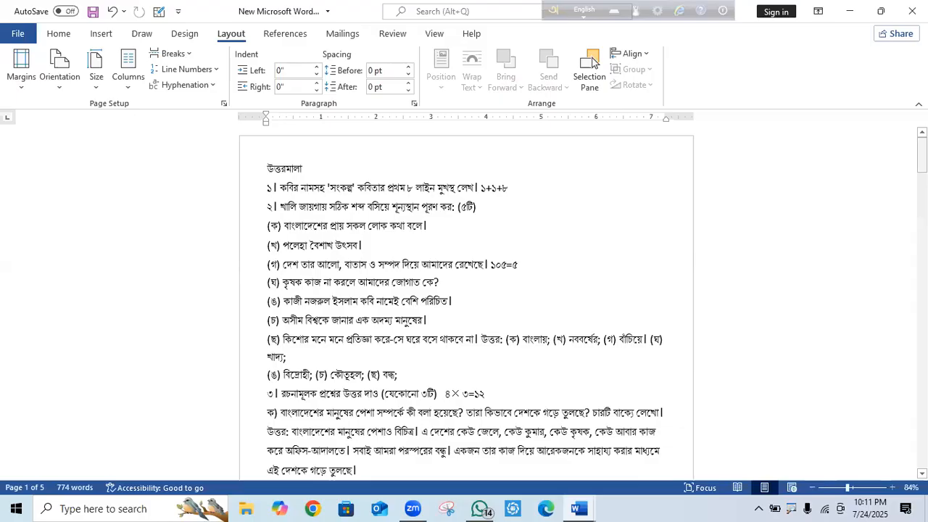
left_click_drag(922, 155, 923, 366)
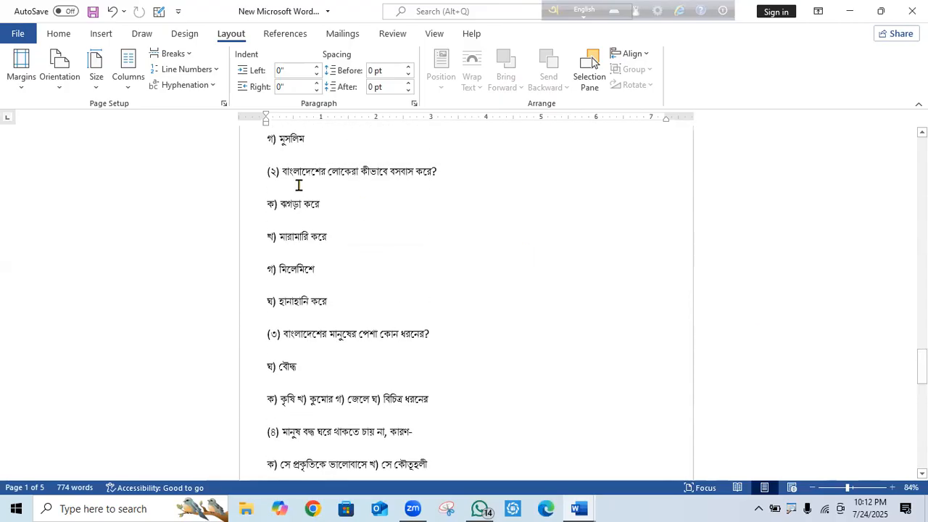
Remove the blank lines above options ক) to ঘ) and above question (৩).
left_click(266, 202)
key("BackSpace")
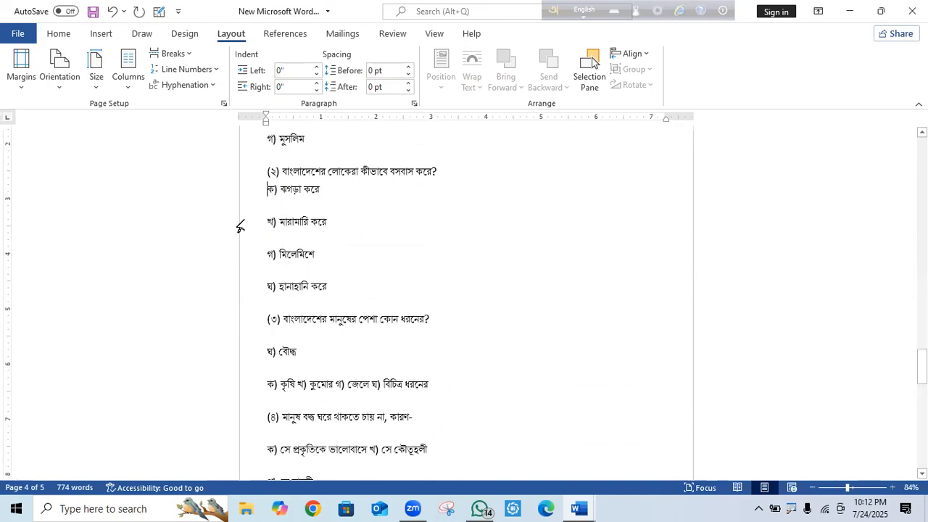
key("BackSpace")
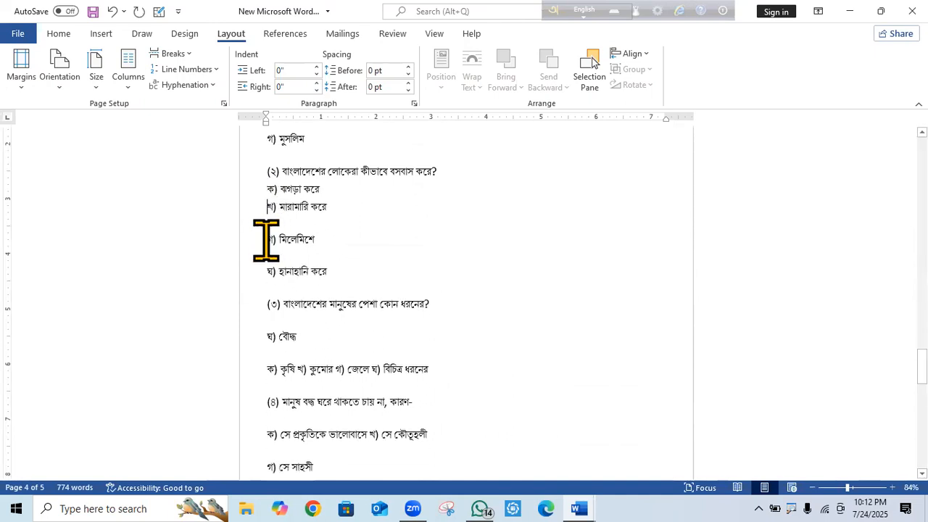
left_click(266, 239)
key("BackSpace")
left_click(261, 258)
key("BackSpace")
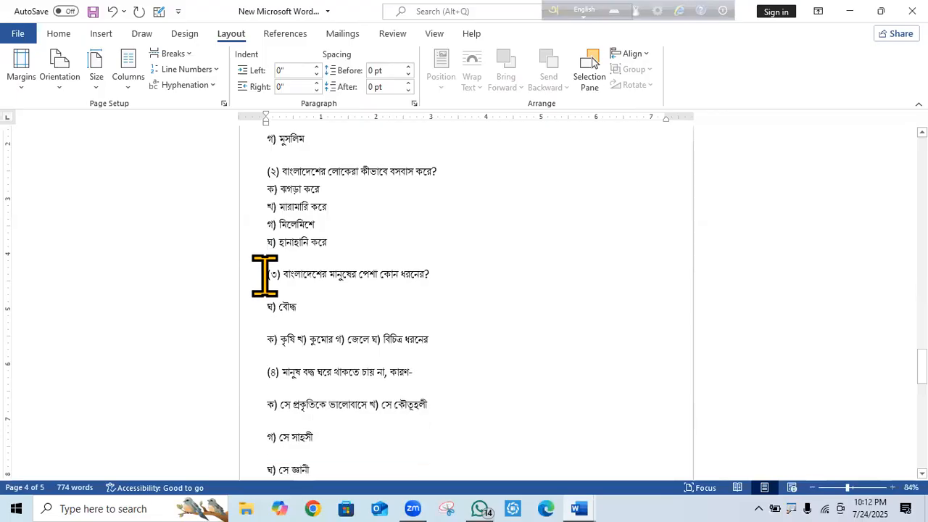
left_click(265, 274)
key("BackSpace")
Remove the blank lines above ঘ) বৌদ্ধ, ক) কৃষি, question (৪) and question (৫).
left_click(266, 291)
key("BackSpace")
left_click(265, 310)
key("BackSpace")
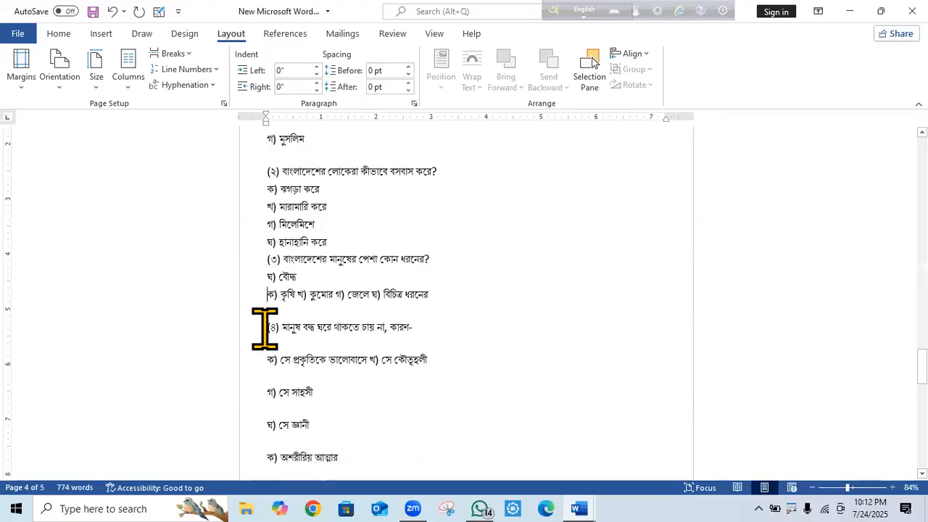
left_click(266, 327)
key("BackSpace")
key("BackSpace")
scroll(353, 296, "down", 5)
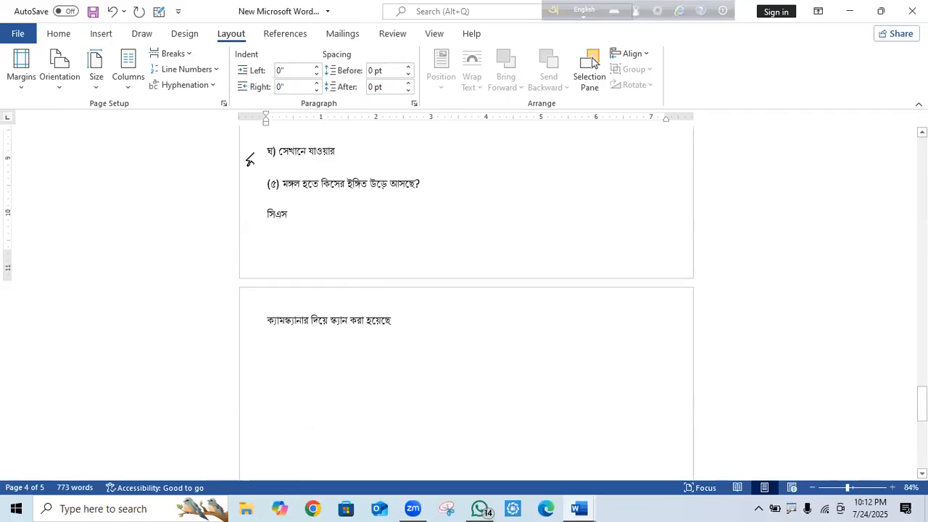
left_click(264, 186)
key("BackSpace")
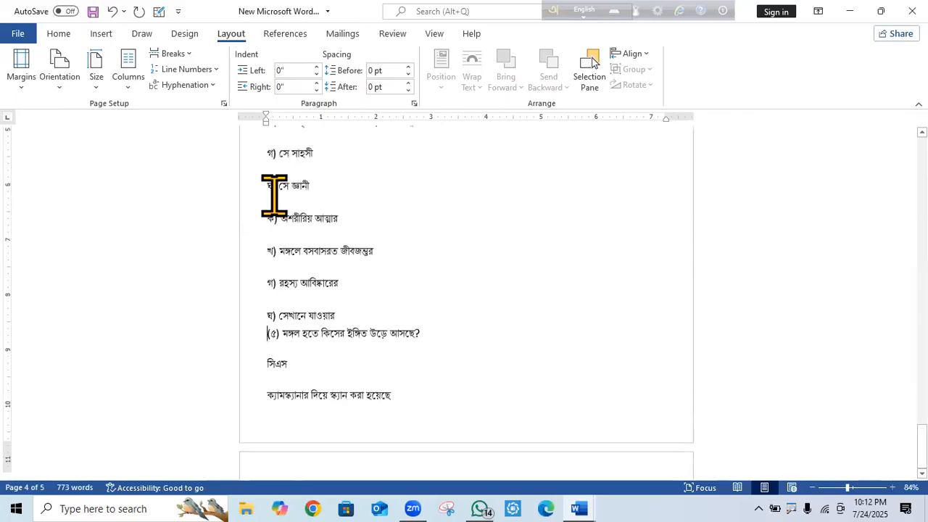
Close the remaining gaps between the last options and delete the document's final two lines.
left_click(264, 216)
key("BackSpace")
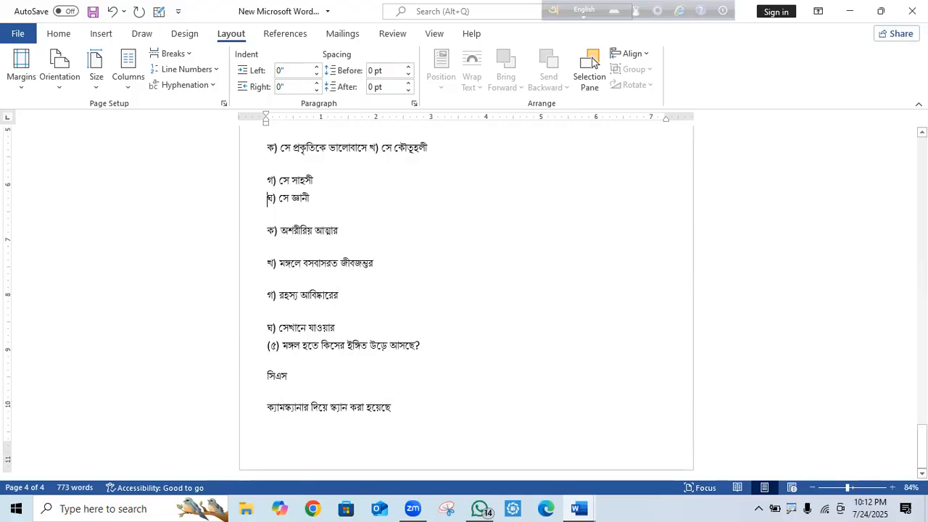
left_click(261, 182)
key("BackSpace")
left_click(267, 220)
key("BackSpace")
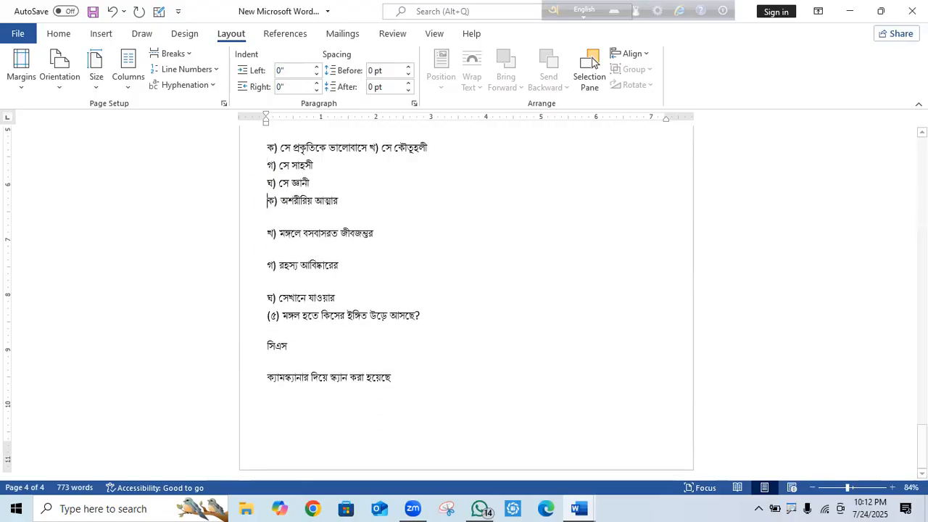
left_click(265, 235)
key("BackSpace")
key("BackSpace")
left_click(266, 255)
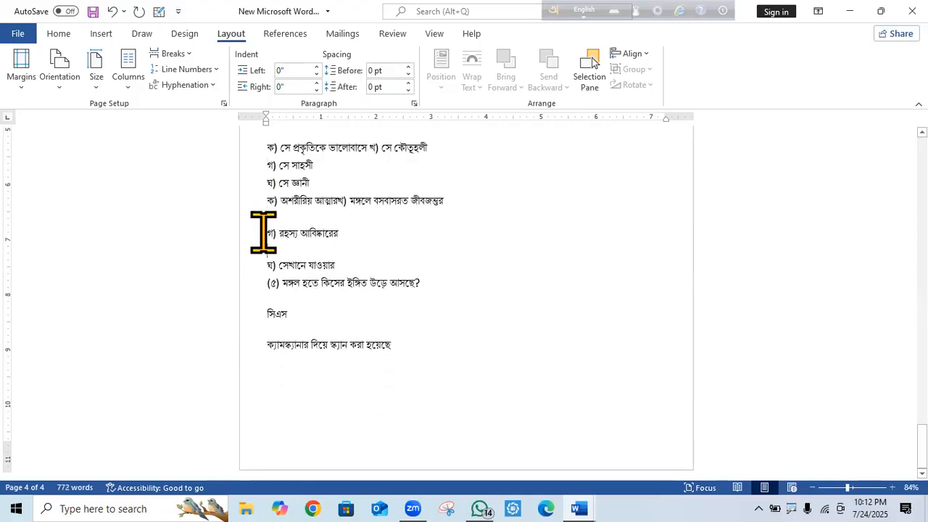
left_click(264, 232)
key("BackSpace")
left_click(262, 246)
key("BackSpace")
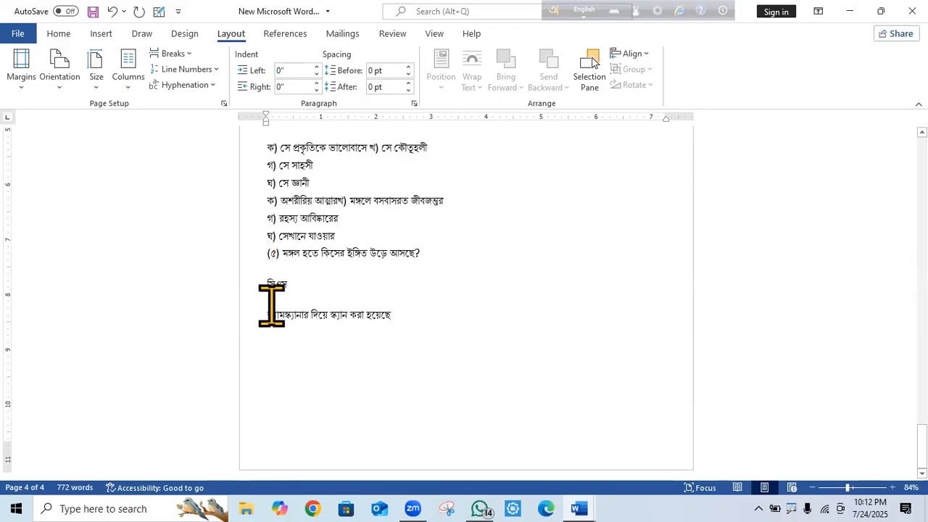
left_click_drag(404, 325, 246, 272)
key("BackSpace")
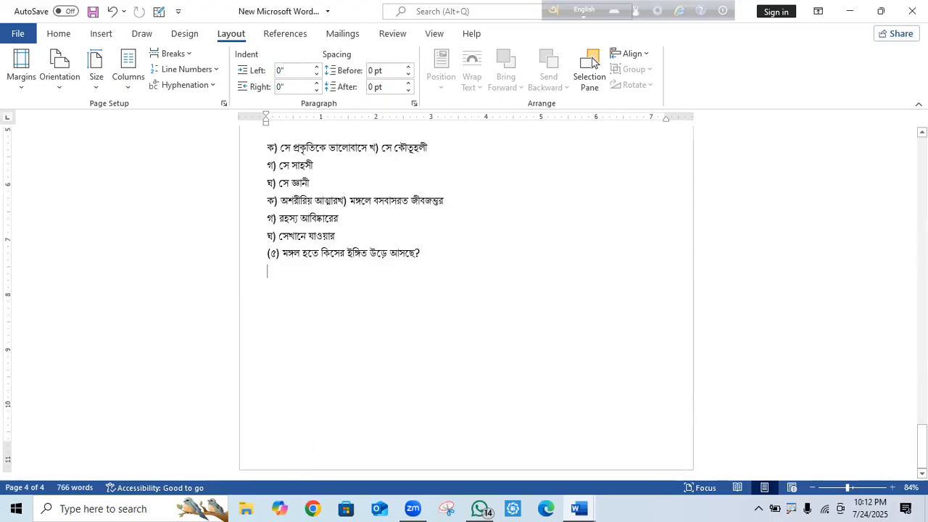
Select all the document text and set the page orientation to Landscape.
left_click_drag(268, 273, 448, 202)
left_click(268, 273)
left_click_drag(459, 256, 187, 35)
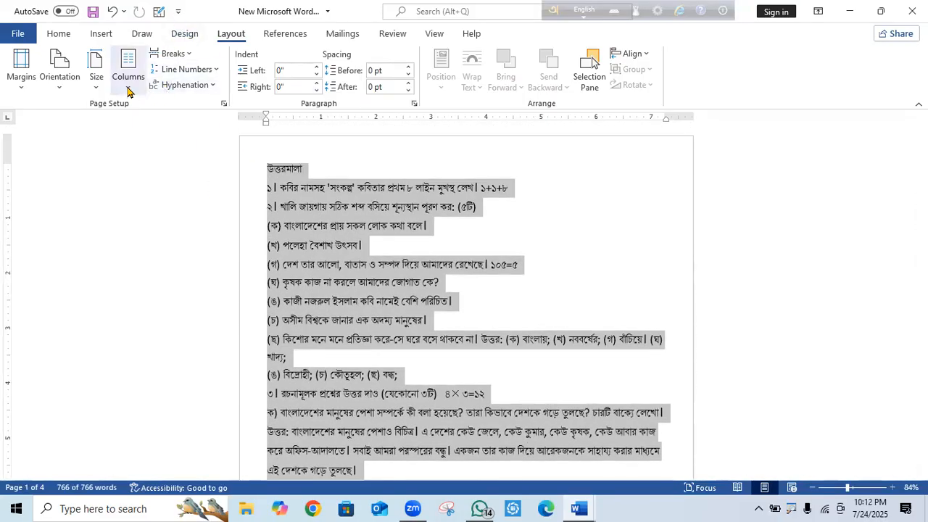
left_click(127, 90)
left_click(776, 260)
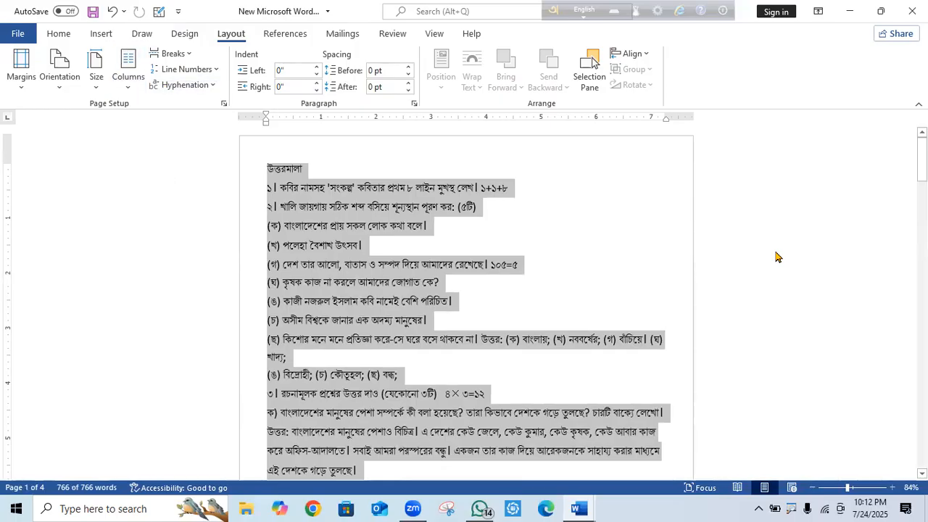
left_click(60, 85)
left_click(100, 146)
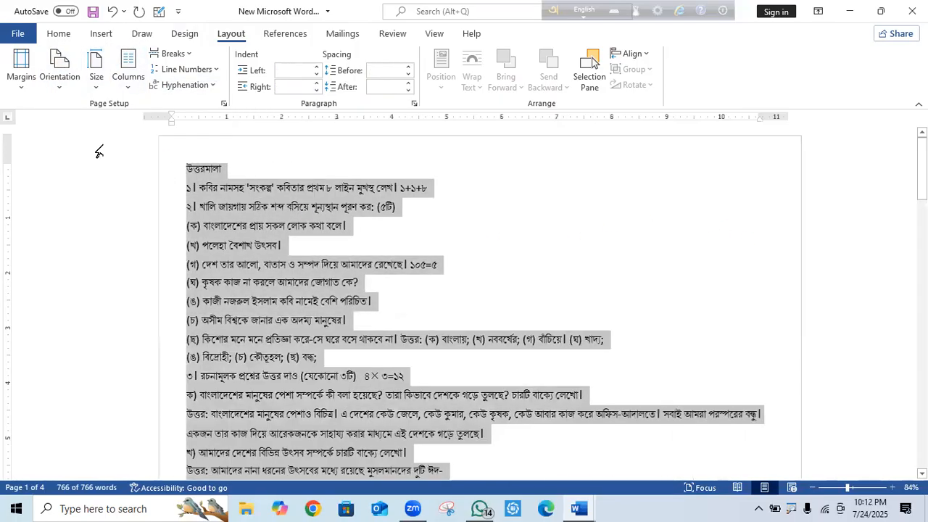
Check the landscape pages, then switch over to WhatsApp.
scroll(593, 62, "down", 15)
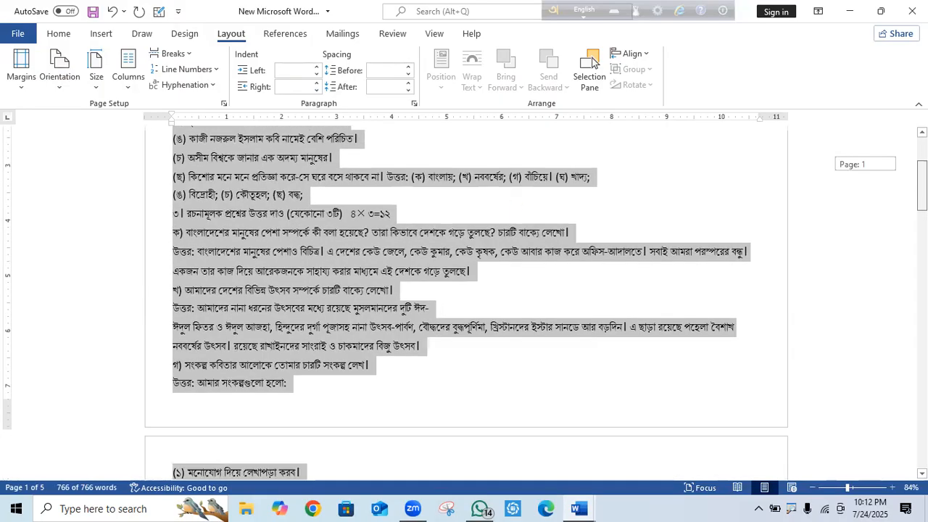
scroll(857, 337, "up", 3)
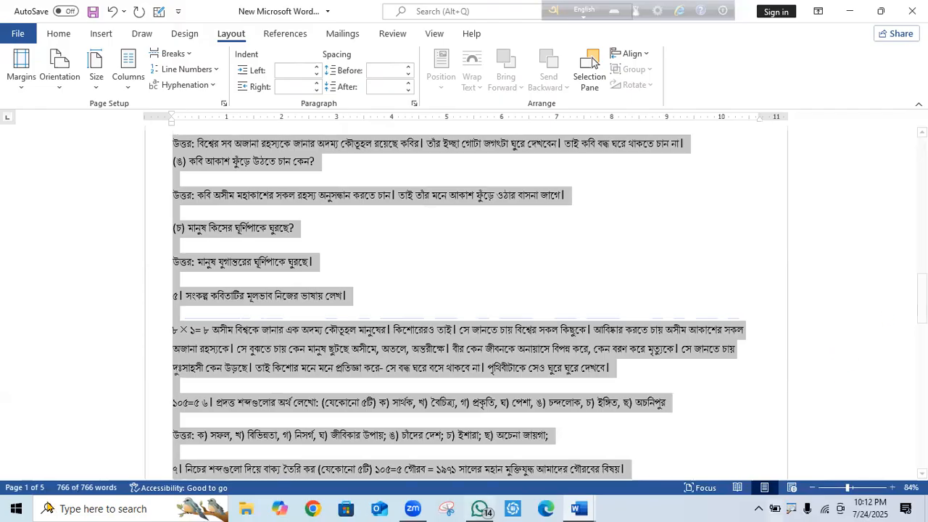
left_click(479, 508)
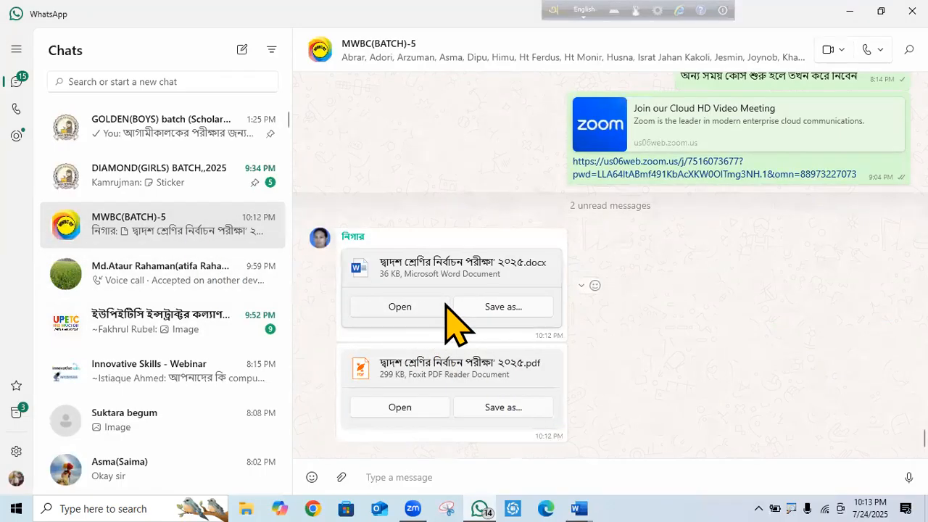
Open দ্বাদশ শ্রেণির নির্বাচন পরীক্ষা ২০২৫.docx from the MWBC(BATCH)-5 chat in Word.
left_click(401, 307)
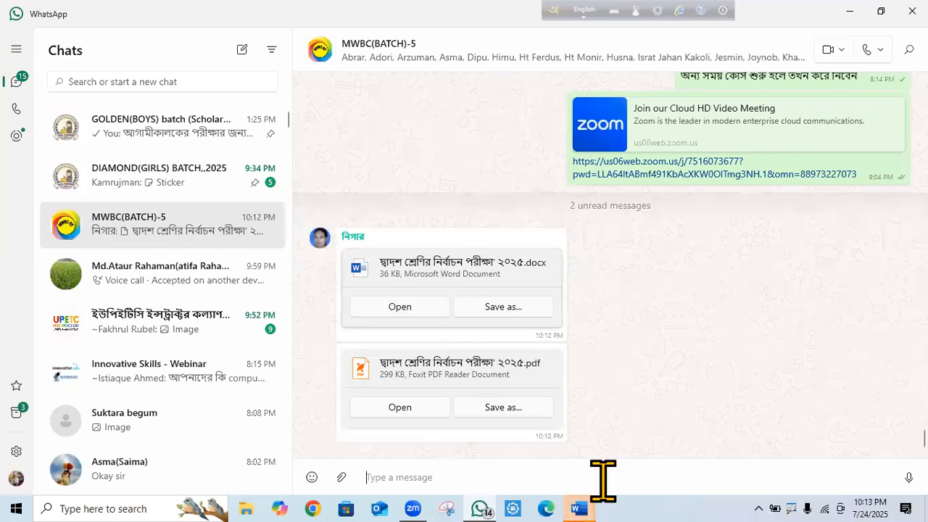
mouse_move(578, 506)
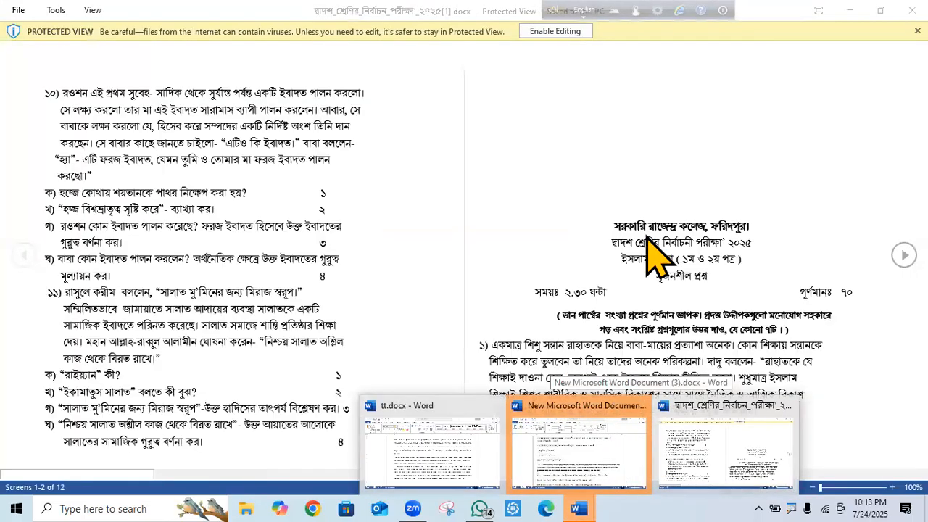
Enable editing on the exam paper and look through its two-column pages.
left_click(553, 31)
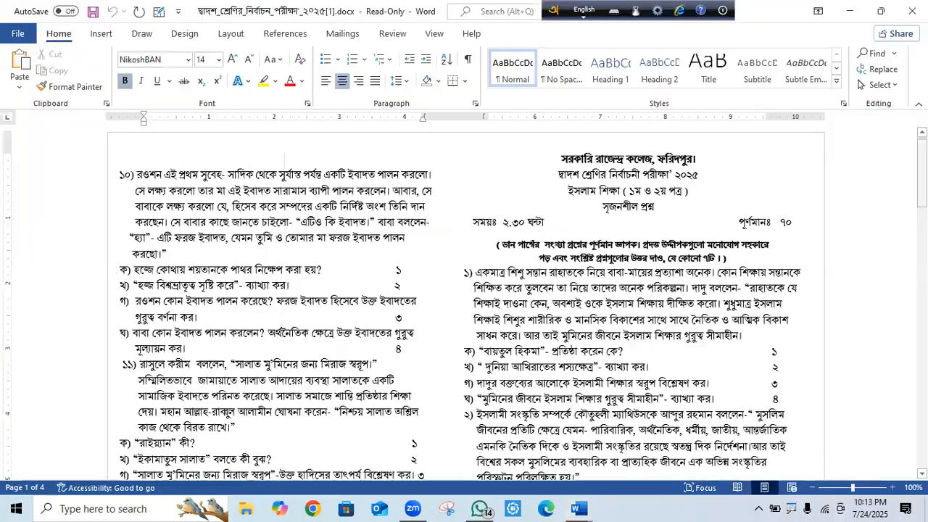
scroll(464, 298, "down", 10)
scroll(464, 298, "down", 15)
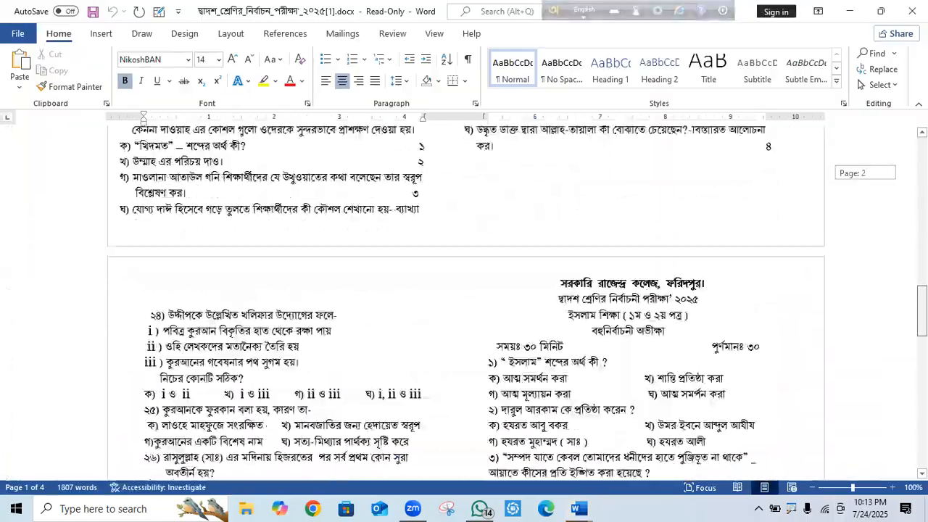
scroll(284, 164, "up", 20)
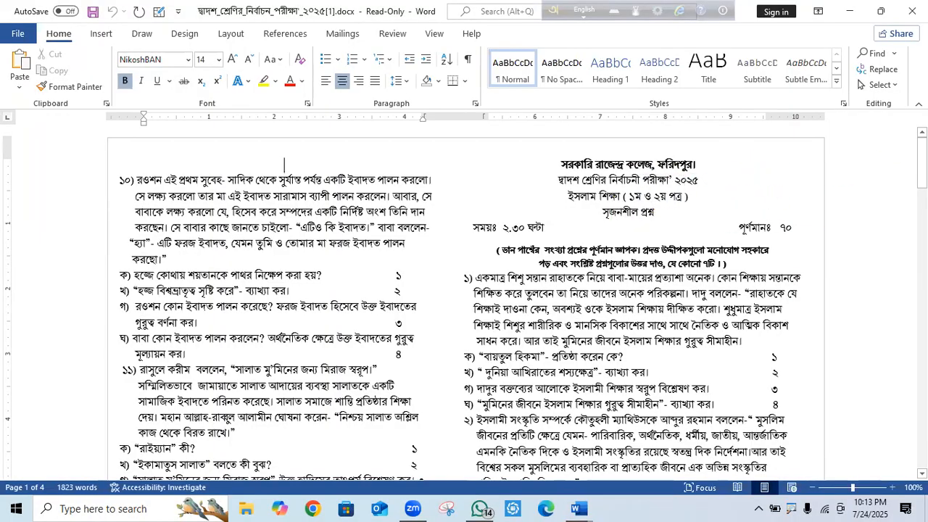
mouse_move(922, 162)
left_mouse_down()
mouse_move(923, 172)
mouse_move(922, 161)
left_mouse_up()
scroll(628, 229, "down", 4)
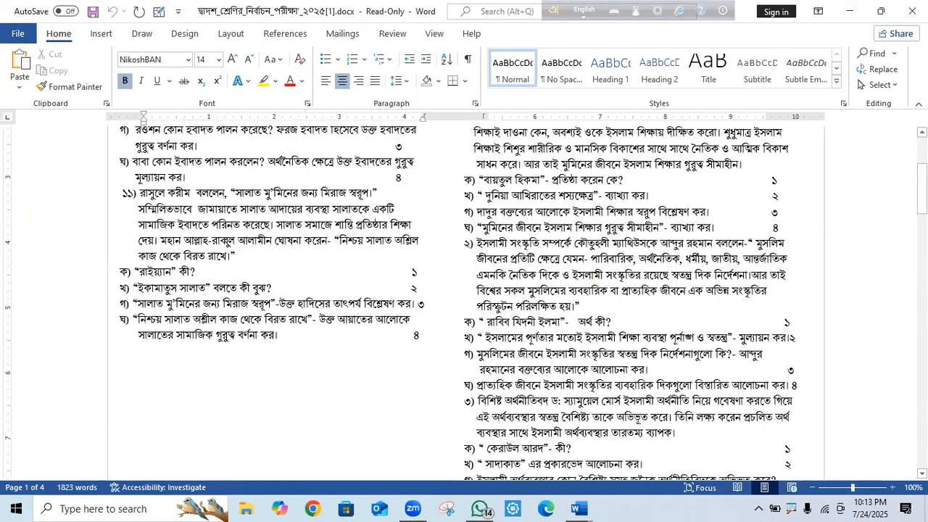
left_click_drag(705, 202, 751, 241)
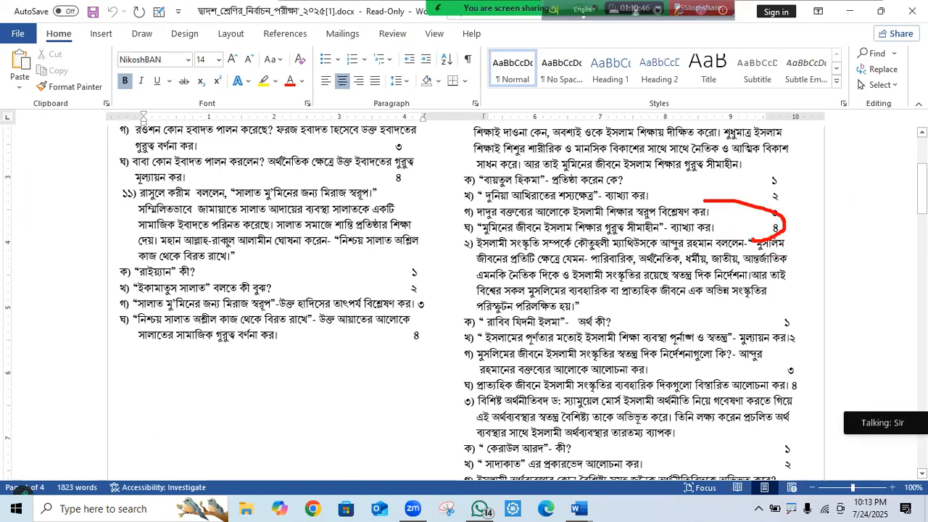
mouse_move(282, 210)
left_mouse_down()
mouse_move(316, 250)
mouse_move(308, 193)
mouse_move(266, 197)
left_mouse_up()
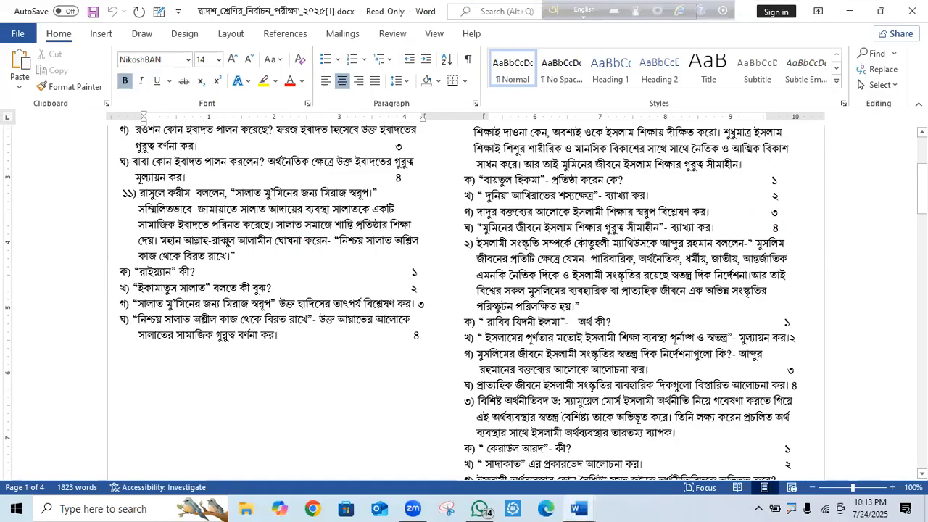
left_click_drag(922, 188, 923, 243)
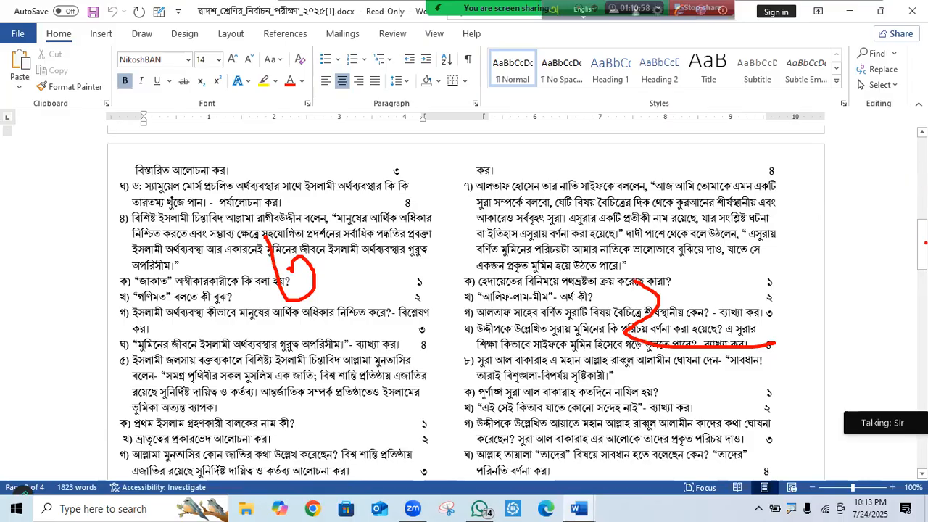
key("Escape")
mouse_move(924, 242)
left_mouse_down()
mouse_move(924, 167)
mouse_move(924, 257)
left_mouse_up()
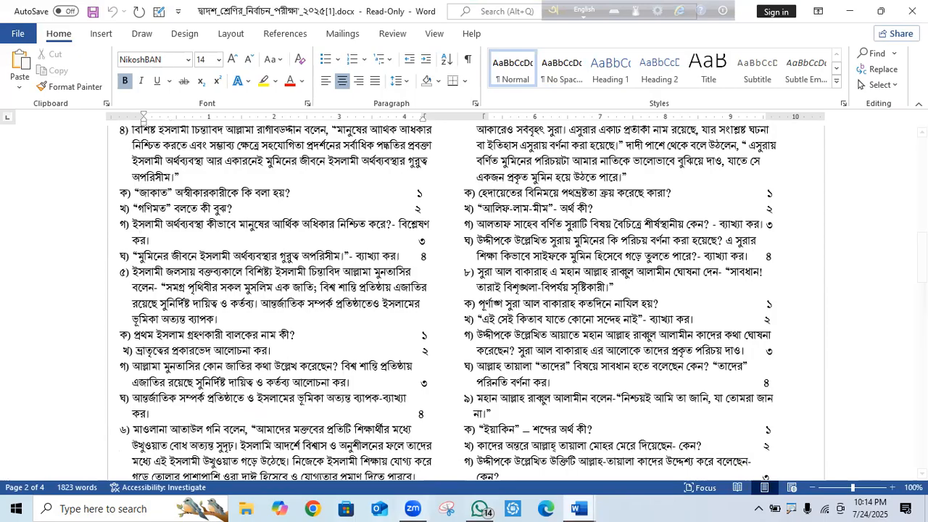
scroll(519, 309, "up", 6)
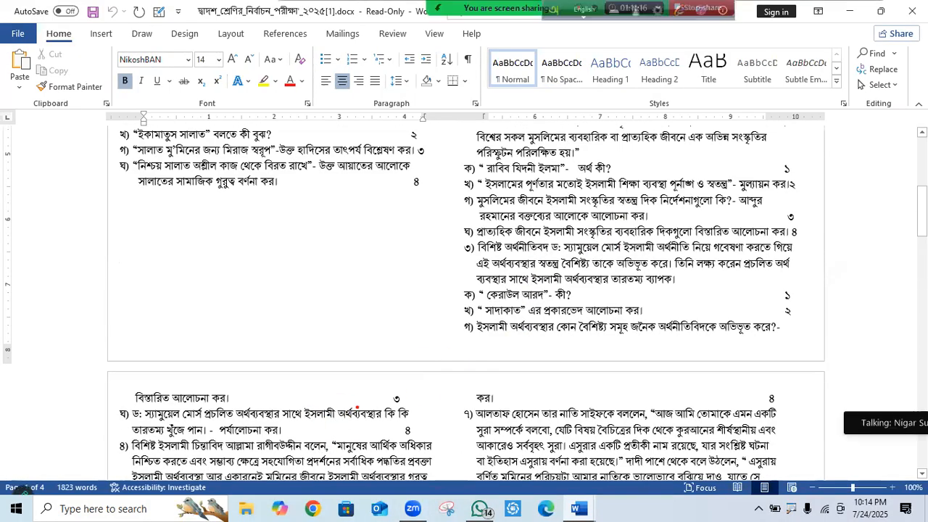
mouse_move(345, 425)
left_mouse_down()
mouse_move(590, 242)
mouse_move(353, 395)
left_mouse_up()
mouse_move(309, 449)
left_mouse_down()
mouse_move(511, 316)
mouse_move(579, 246)
mouse_move(408, 324)
left_mouse_up()
left_click_drag(408, 325, 251, 440)
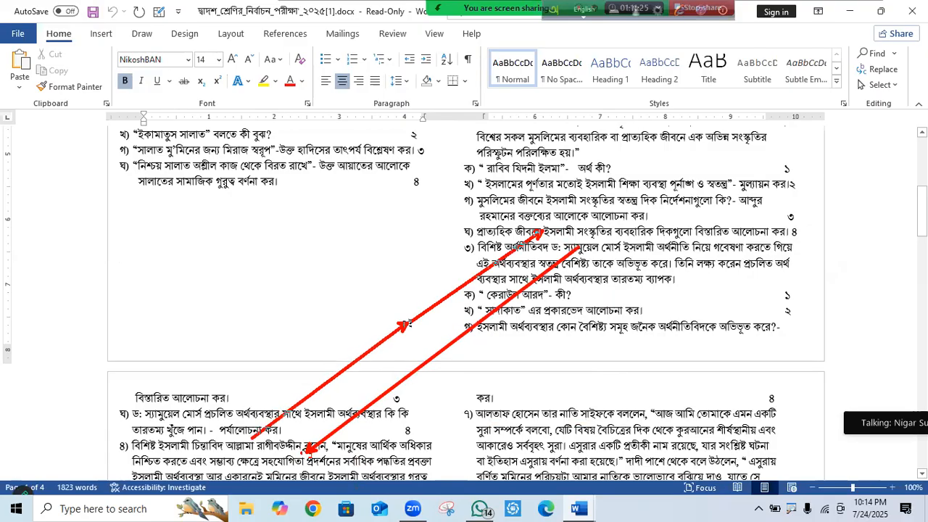
left_click_drag(280, 216, 556, 493)
left_click_drag(559, 439, 318, 136)
left_click_drag(406, 277, 499, 392)
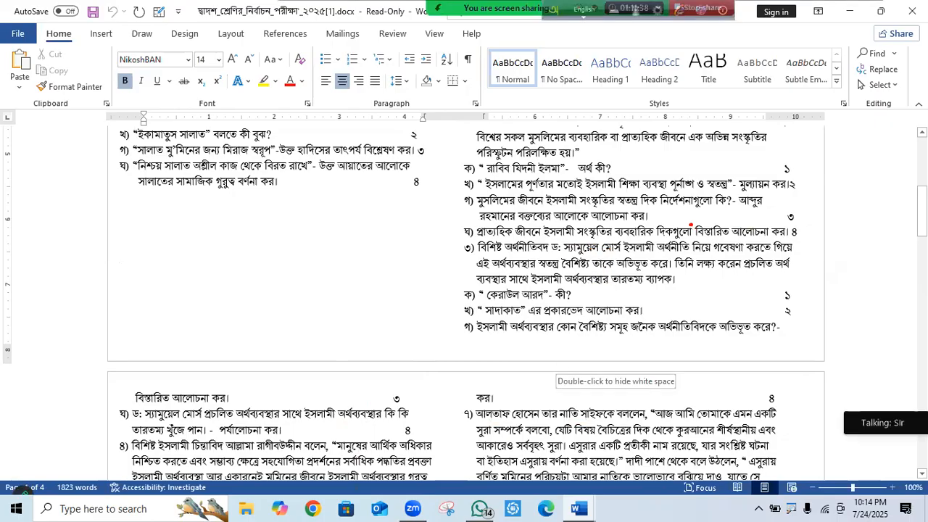
mouse_move(328, 165)
left_mouse_down()
mouse_move(343, 205)
mouse_move(345, 153)
left_mouse_up()
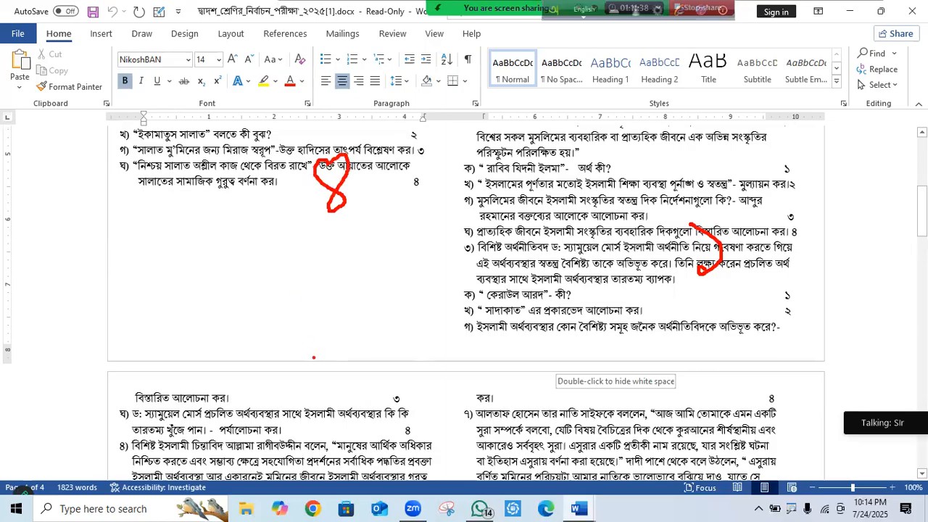
mouse_move(298, 412)
left_mouse_down()
mouse_move(303, 441)
mouse_move(371, 436)
left_mouse_up()
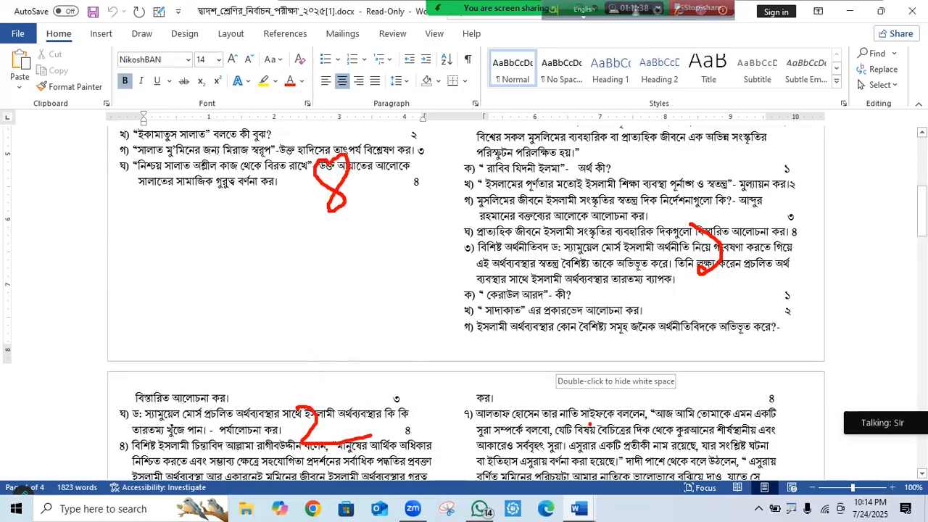
left_click_drag(589, 427, 551, 388)
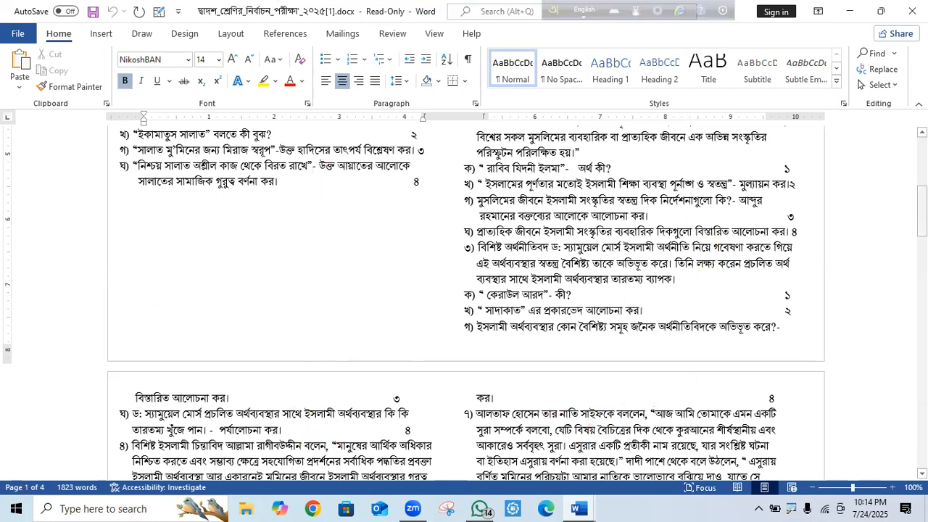
scroll(483, 281, "down", 3)
scroll(483, 282, "up", 5)
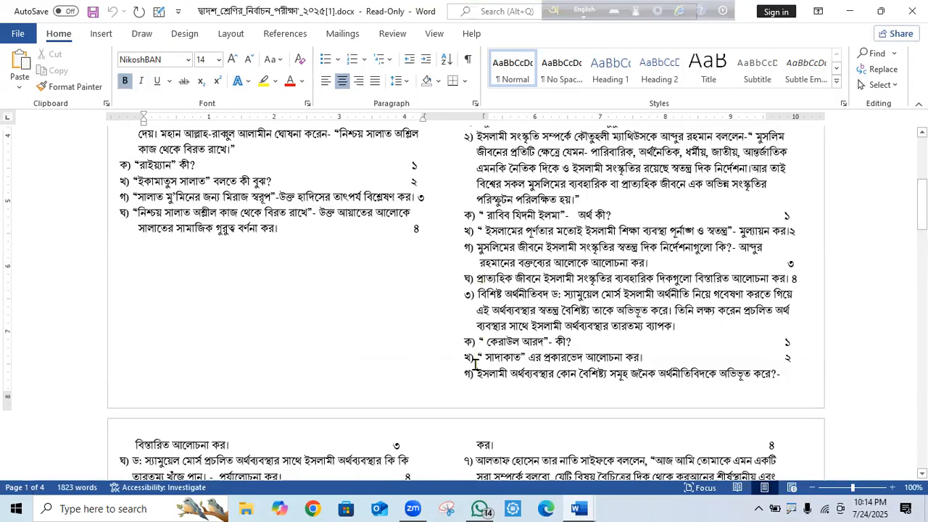
Page through the two-column Bengali exam paper, then close its Word window.
left_click_drag(923, 205, 923, 224)
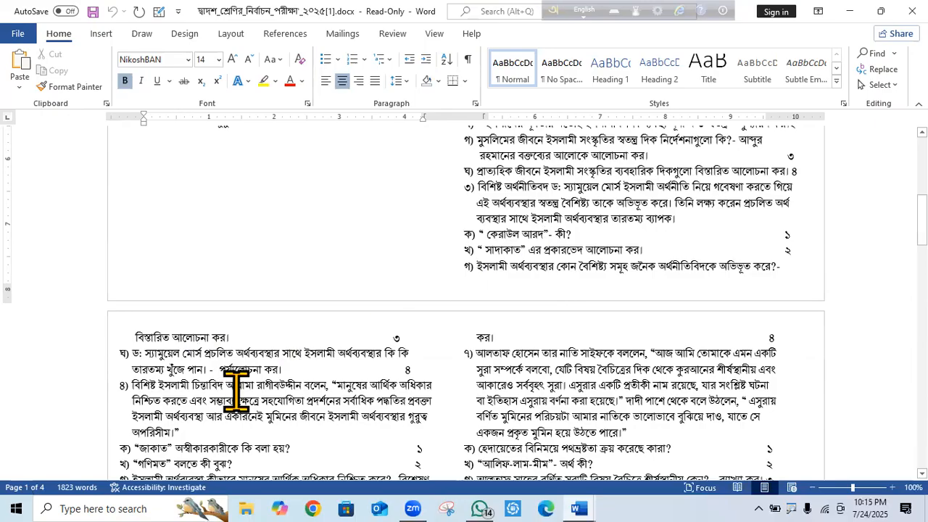
mouse_move(923, 212)
left_mouse_down()
mouse_move(923, 243)
mouse_move(923, 212)
left_mouse_up()
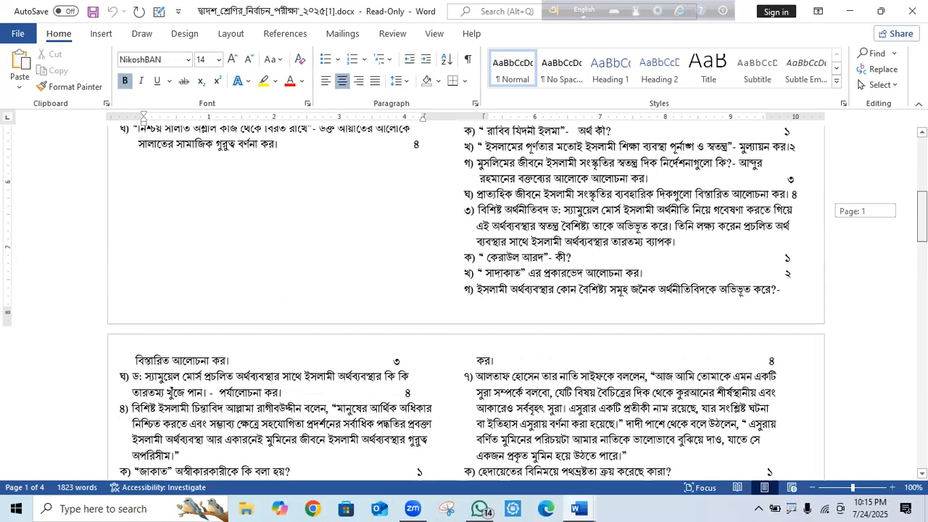
left_click_drag(922, 213, 922, 165)
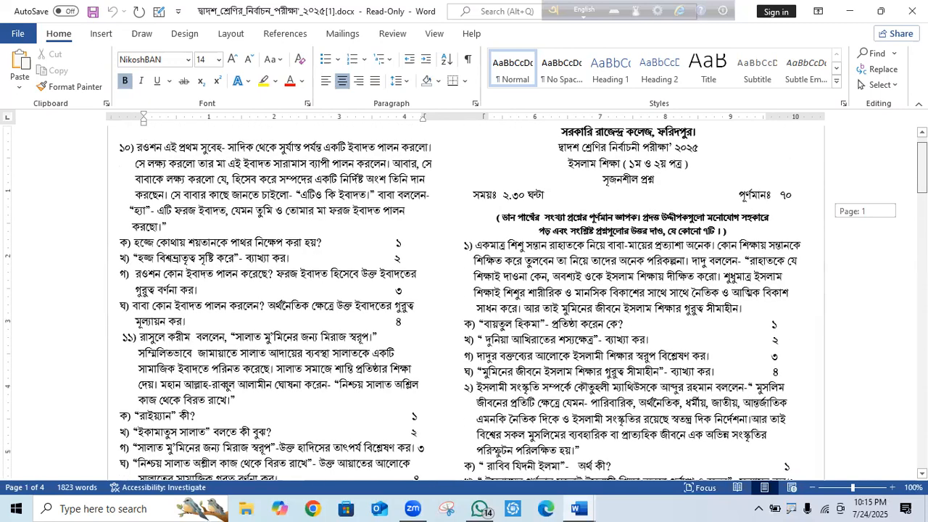
left_click_drag(922, 165, 922, 239)
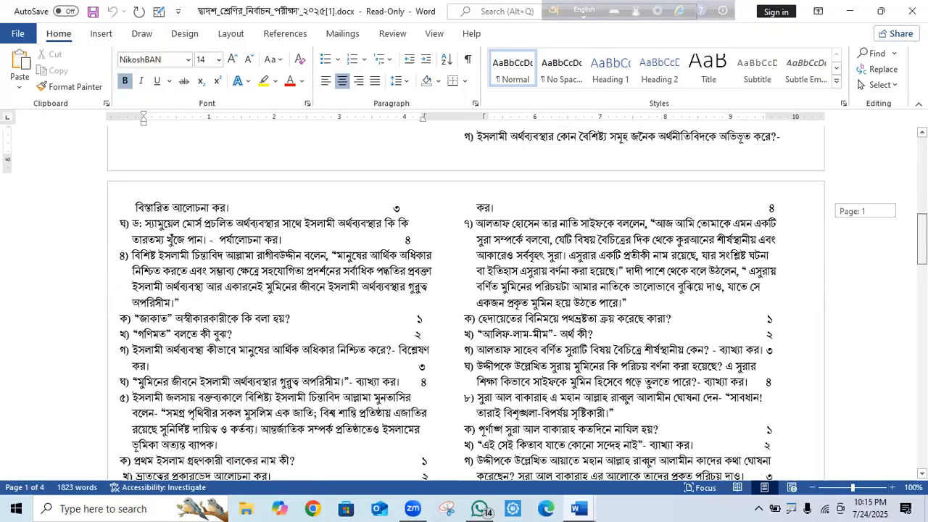
left_click_drag(922, 239, 922, 240)
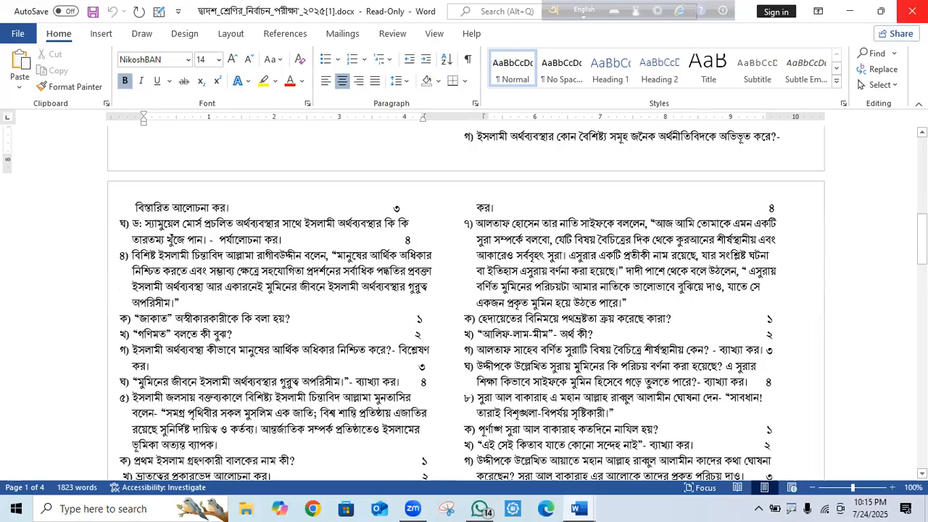
left_click(912, 11)
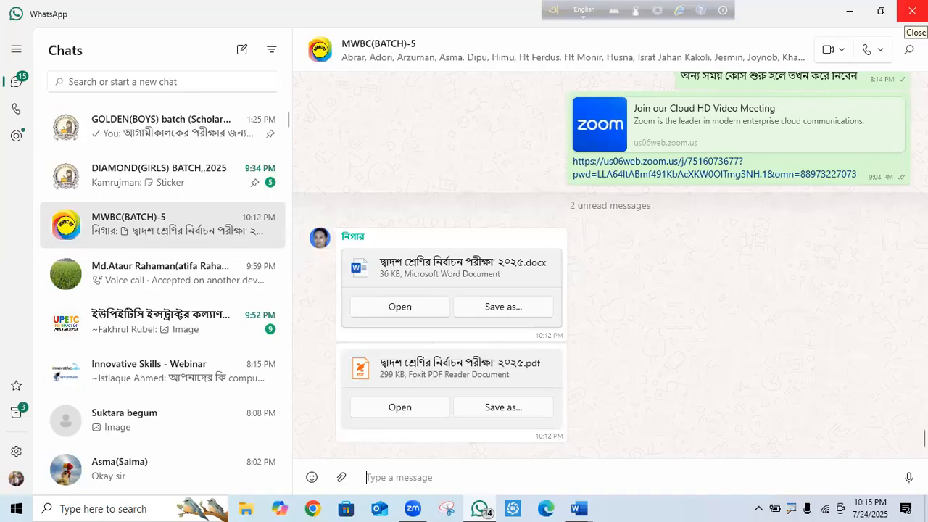
Save the shared exam .docx to the computer and minimize WhatsApp.
left_click(503, 307)
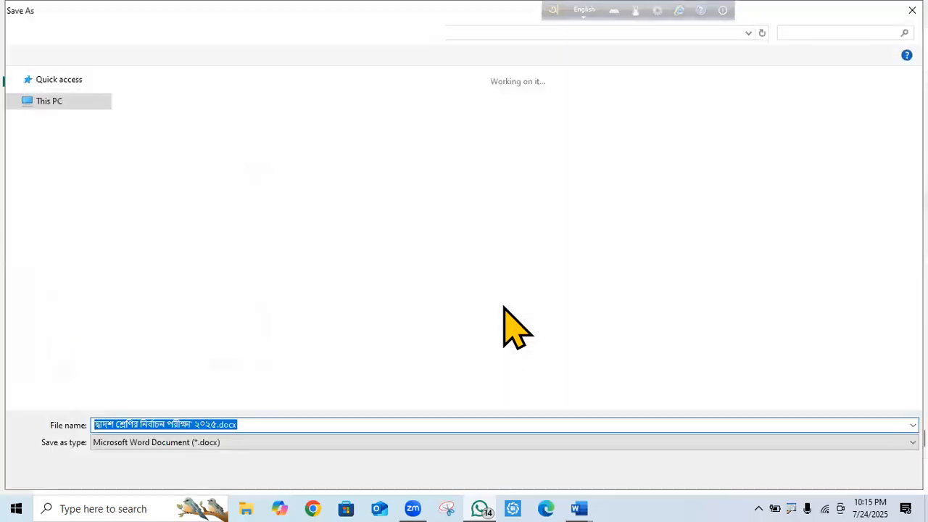
left_click(827, 470)
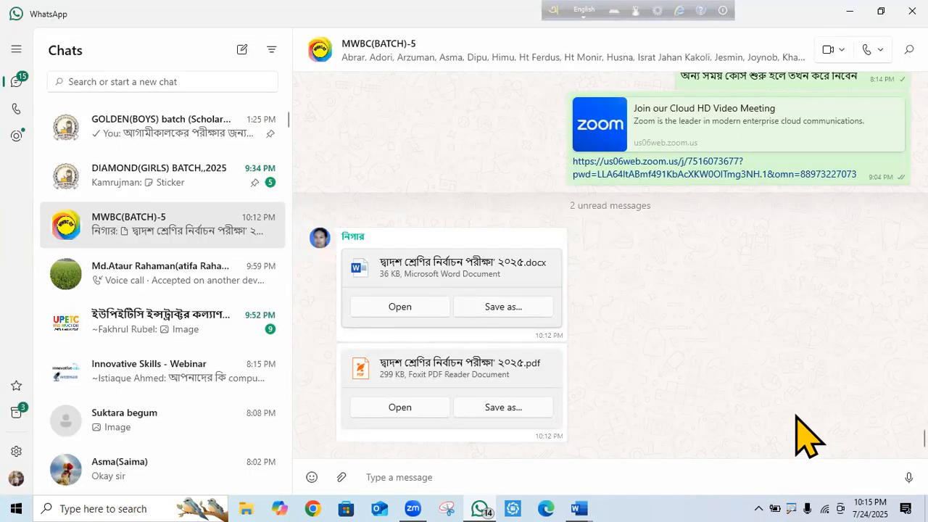
left_click(840, 20)
Save and close New Microsoft Word Document (3).docx and tt.docx, then bring WhatsApp back up.
left_click(912, 10)
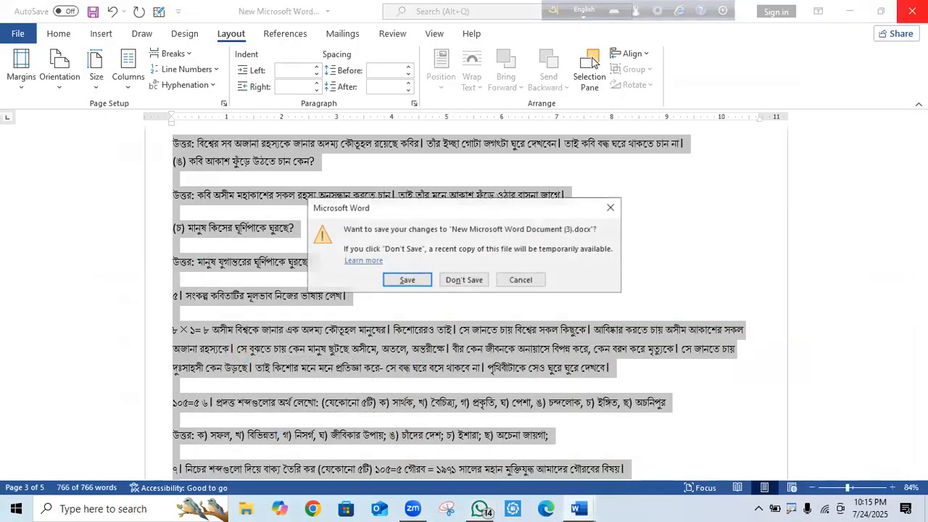
left_click(408, 280)
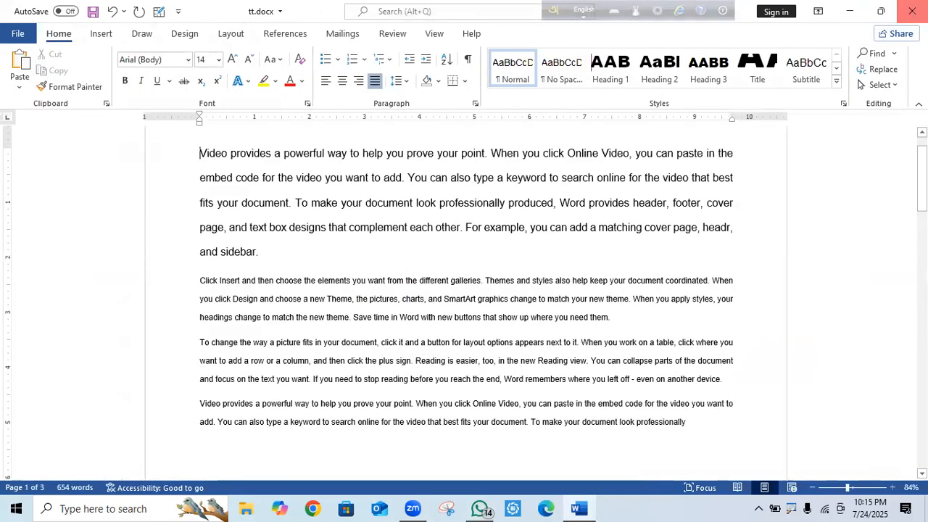
left_click(913, 10)
left_click(417, 281)
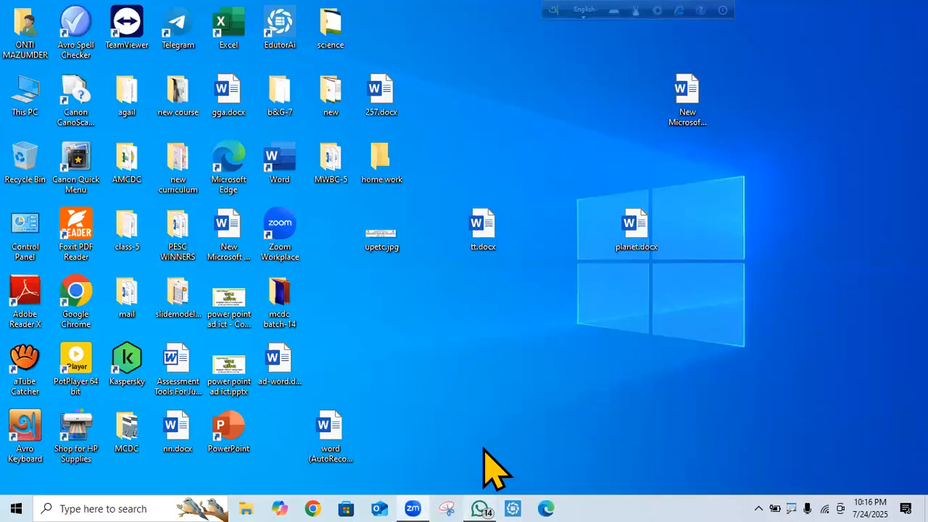
left_click(480, 509)
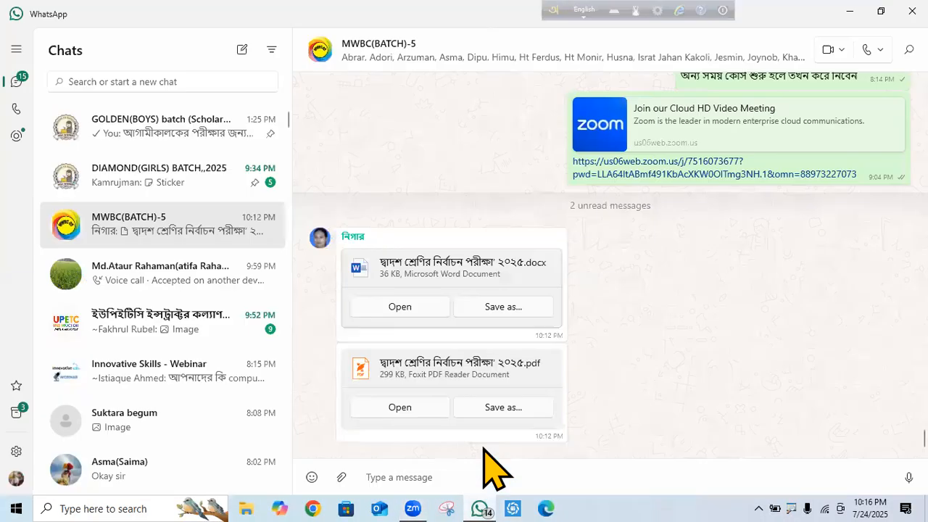
Cut the existing exam file from the save window and try pasting it on the desktop.
left_click(503, 307)
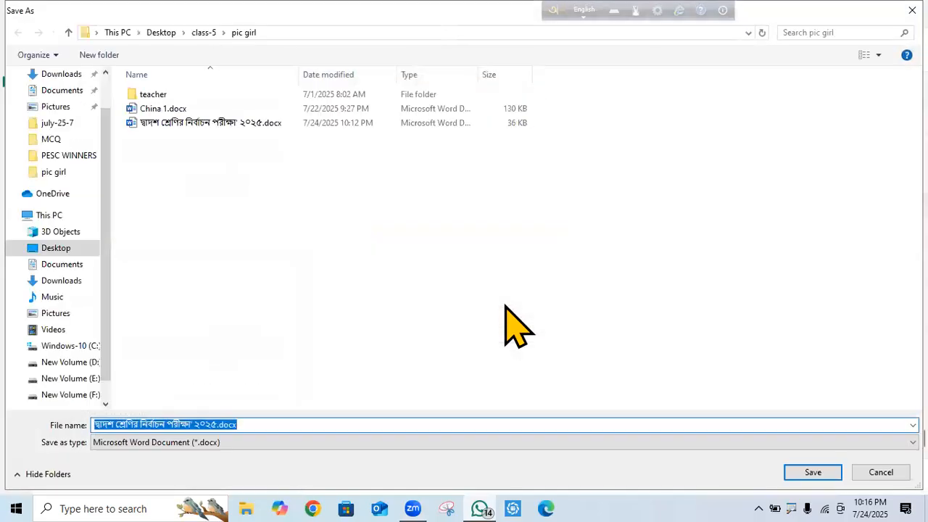
left_click(163, 123)
right_click(164, 122)
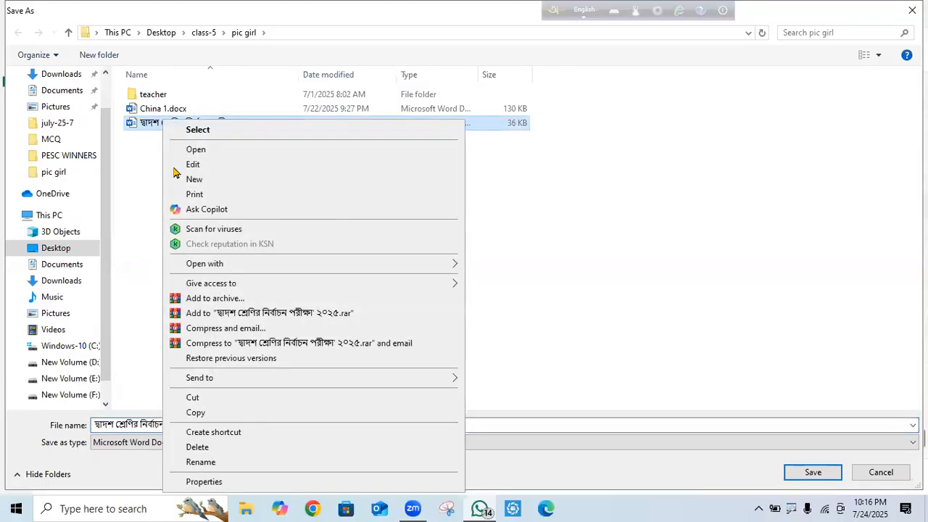
left_click(194, 398)
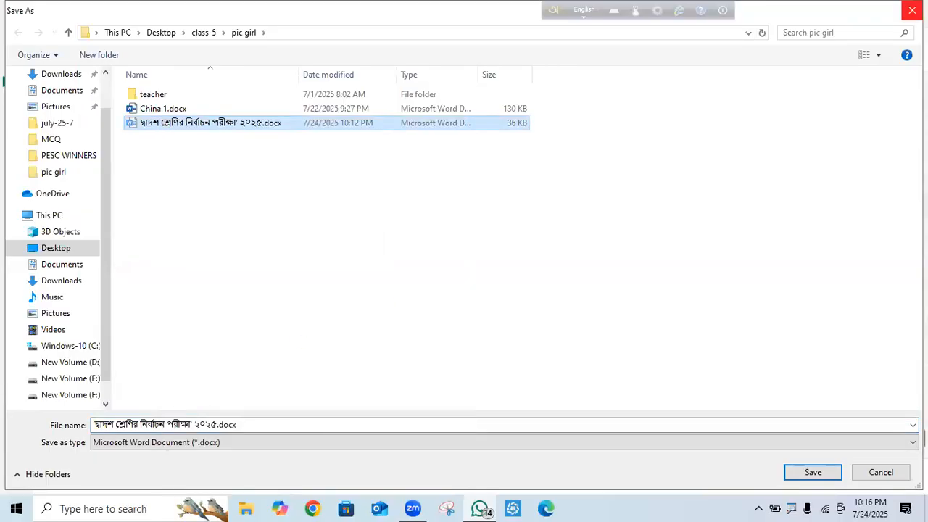
left_click(912, 10)
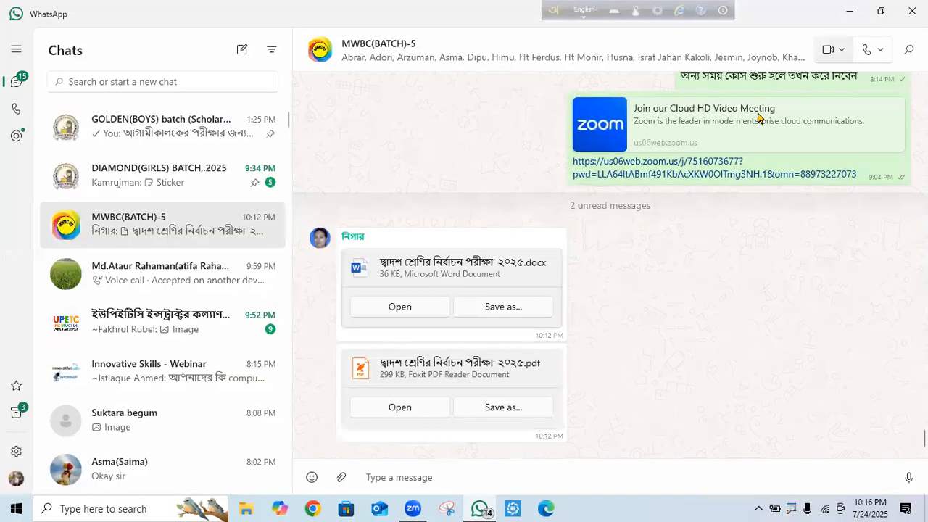
left_click(850, 10)
right_click(446, 319)
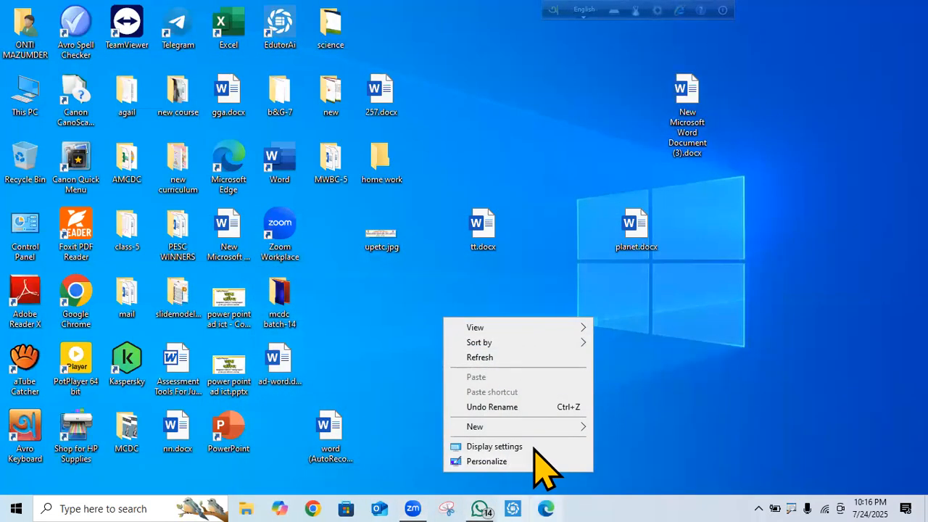
key("alt+Tab")
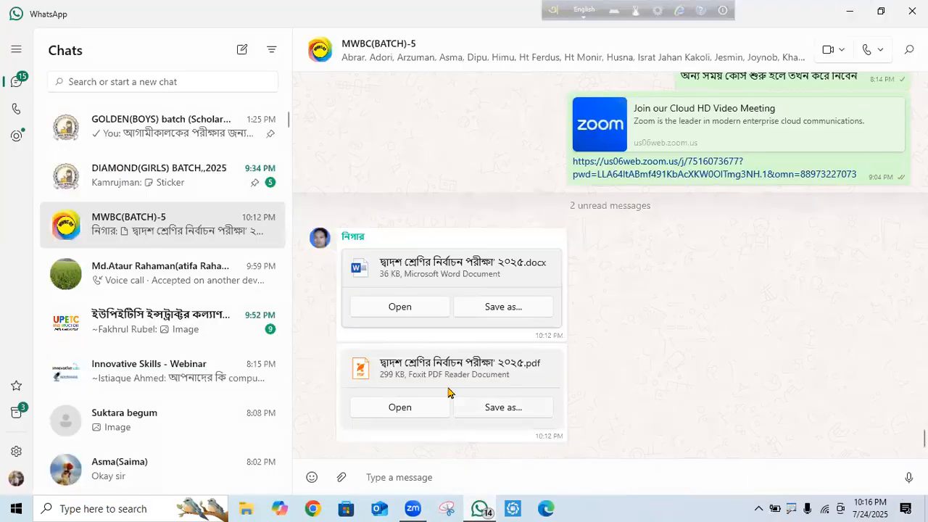
Copy the existing exam file instead, try pasting it on the desktop, then return to WhatsApp.
left_click(500, 308)
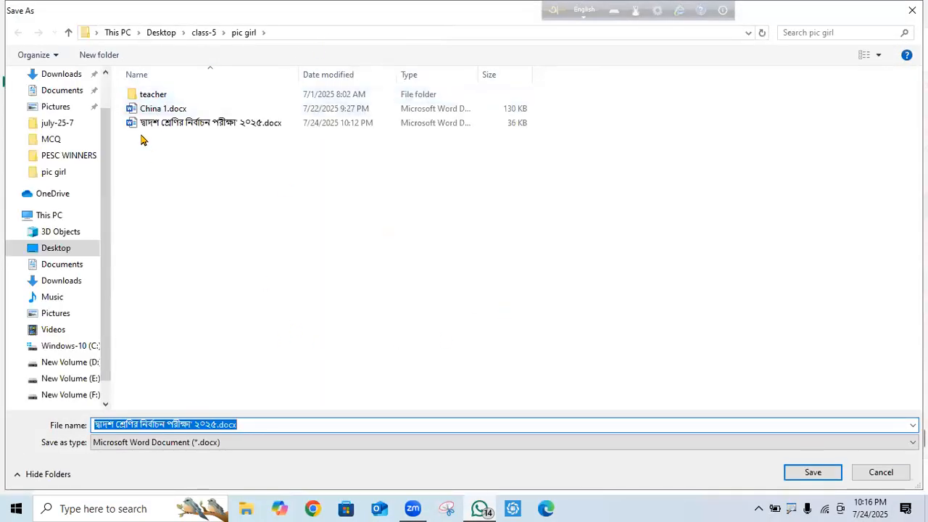
left_click(142, 123)
right_click(141, 123)
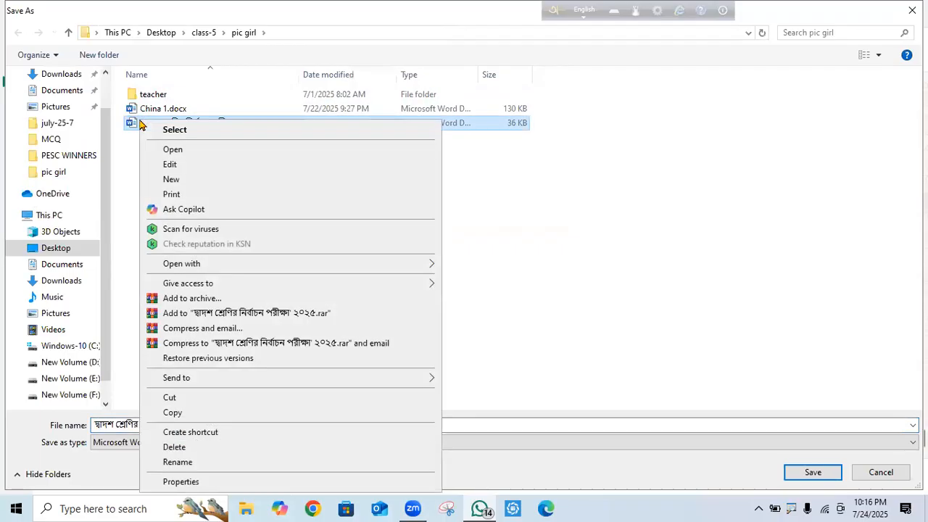
left_click(174, 413)
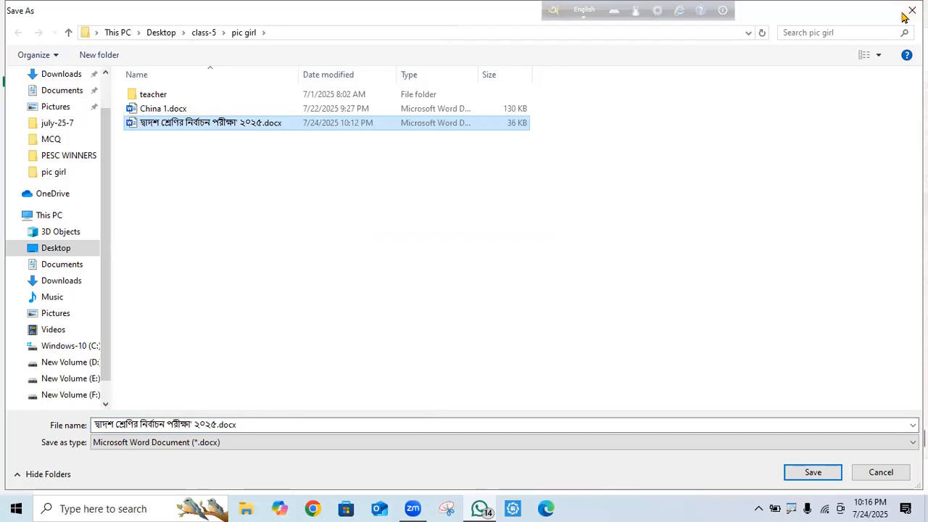
left_click(912, 11)
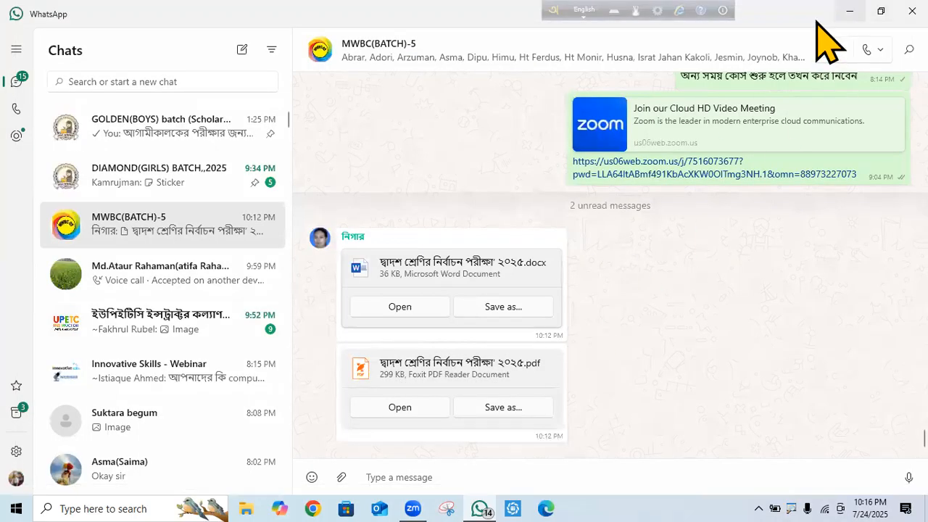
left_click(845, 10)
right_click(501, 95)
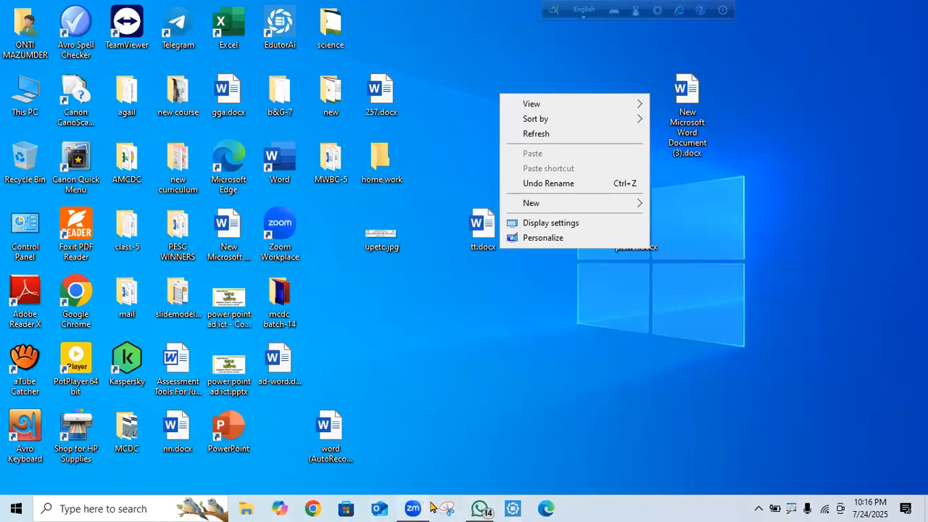
left_click(478, 507)
left_click(478, 508)
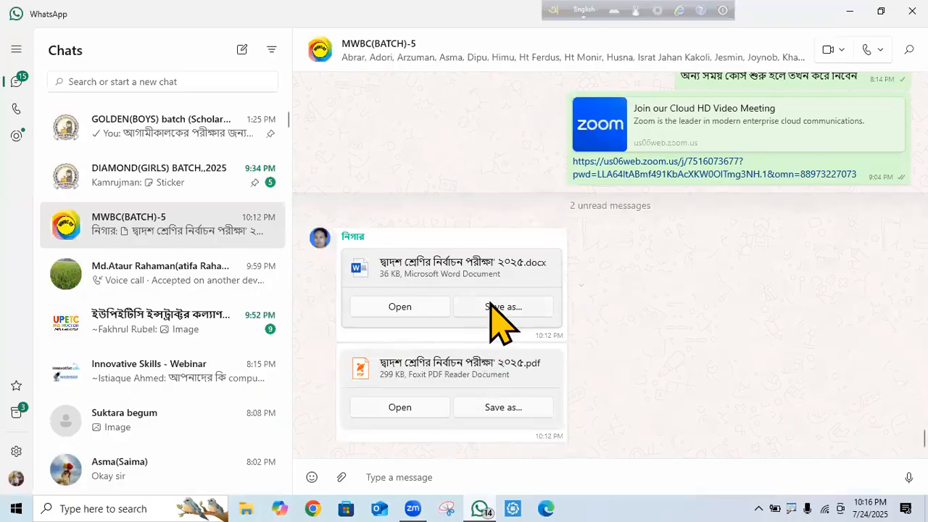
Save the shared exam .docx over the existing copy and open it in Word.
left_click(504, 306)
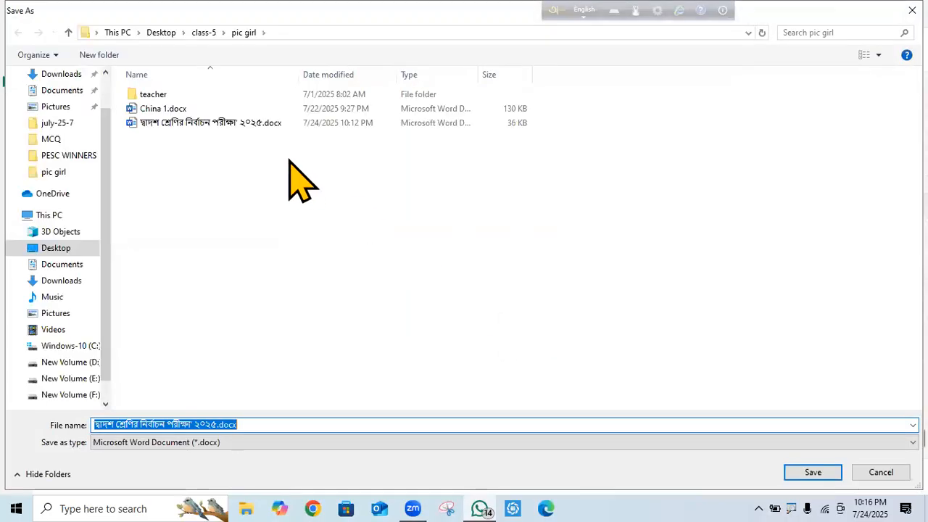
double_click(165, 123)
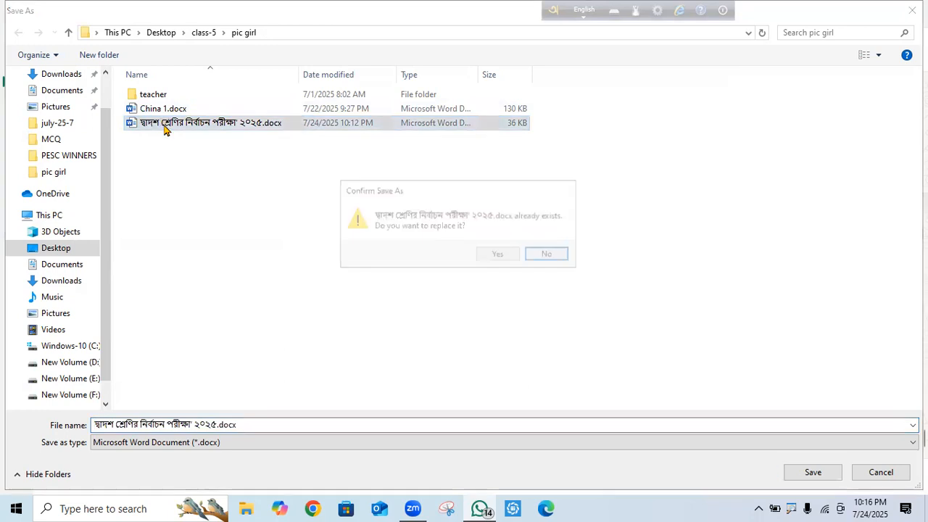
left_click(494, 255)
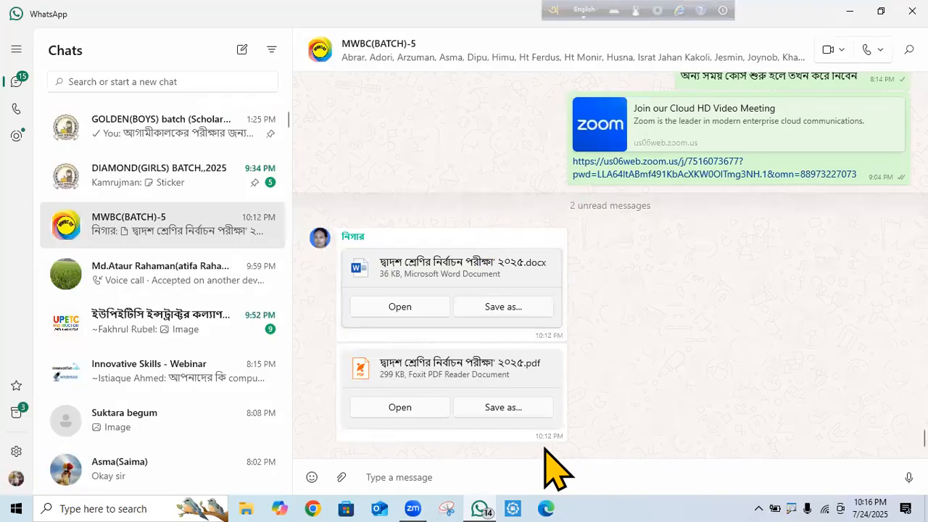
left_click(401, 307)
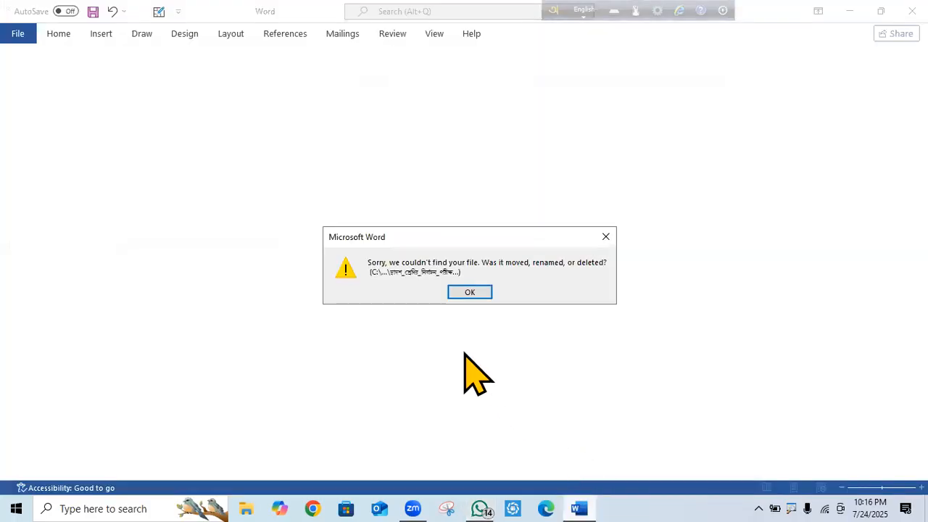
left_click(472, 294)
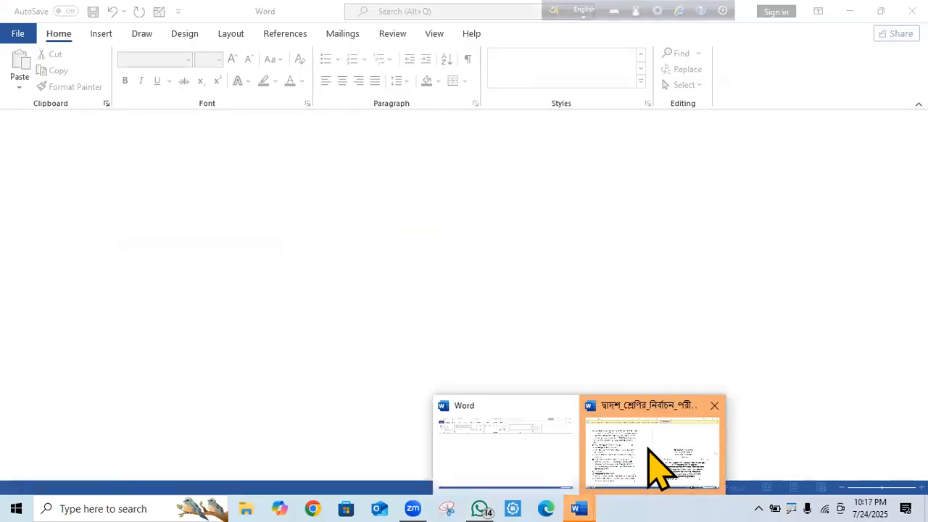
left_click(647, 458)
Enable editing, select the entire exam paper and set its columns to One.
left_click(566, 32)
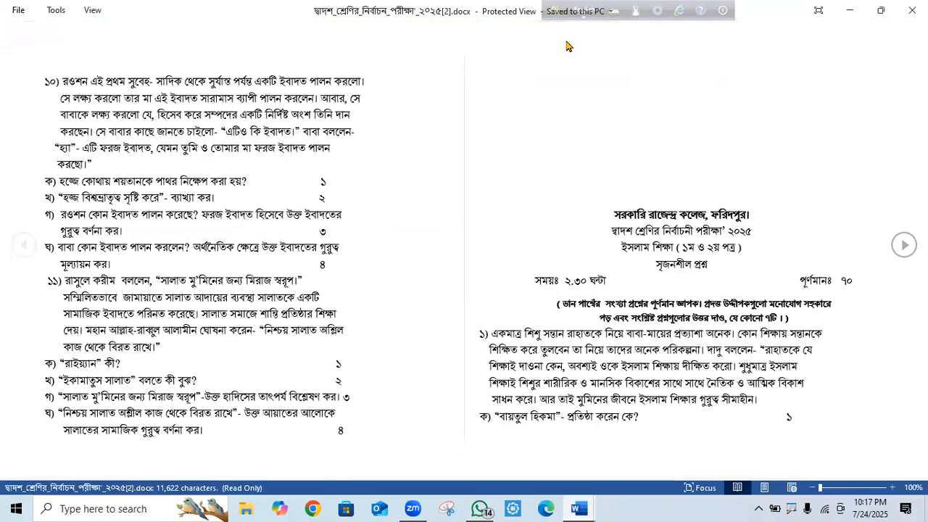
mouse_move(923, 165)
left_mouse_down()
mouse_move(922, 221)
mouse_move(923, 166)
left_mouse_up()
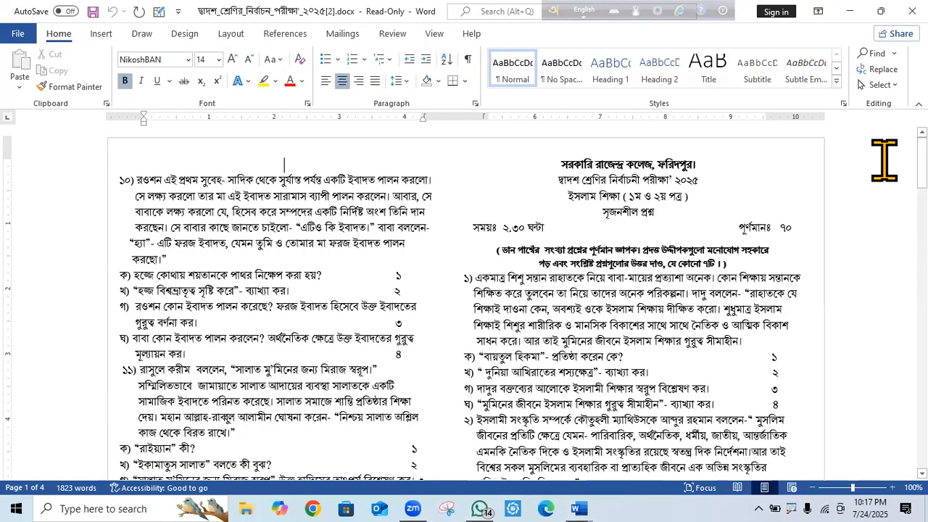
key("ctrl+a")
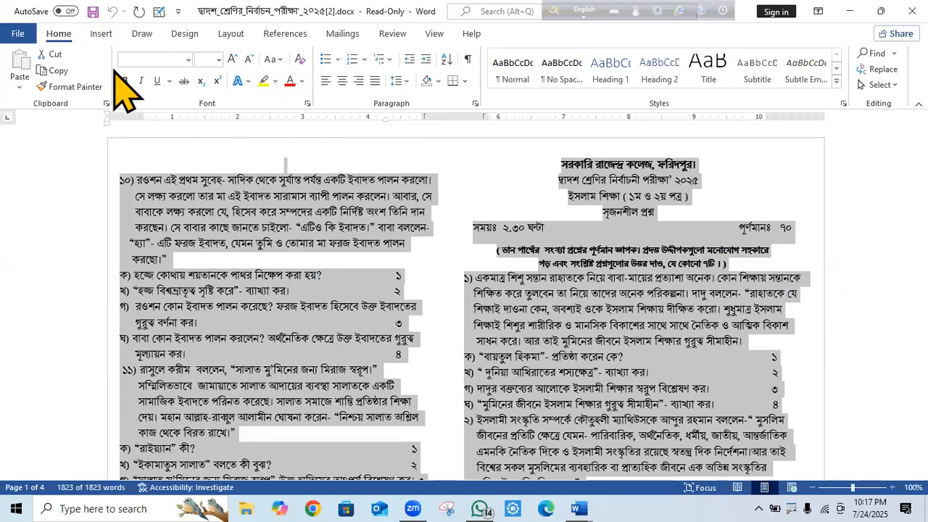
left_click(233, 34)
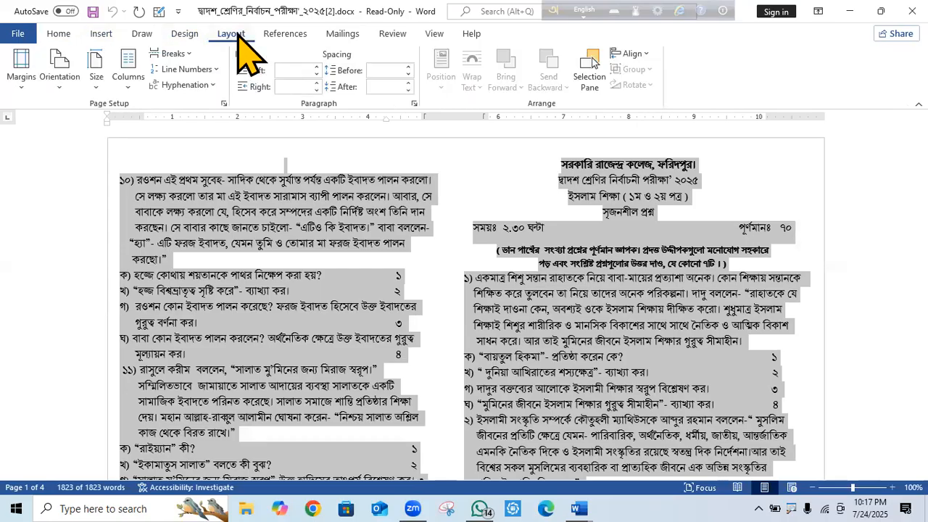
left_click(124, 93)
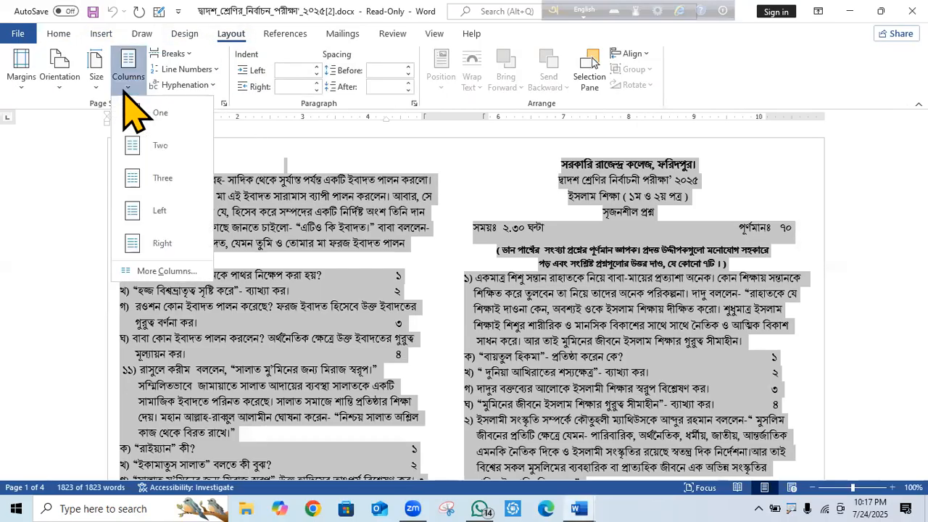
left_click(156, 123)
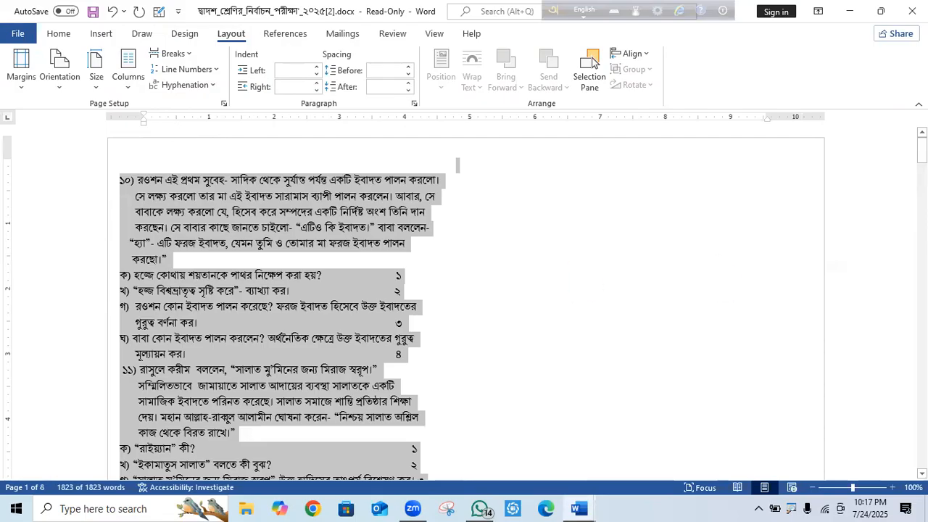
left_click_drag(922, 150, 922, 185)
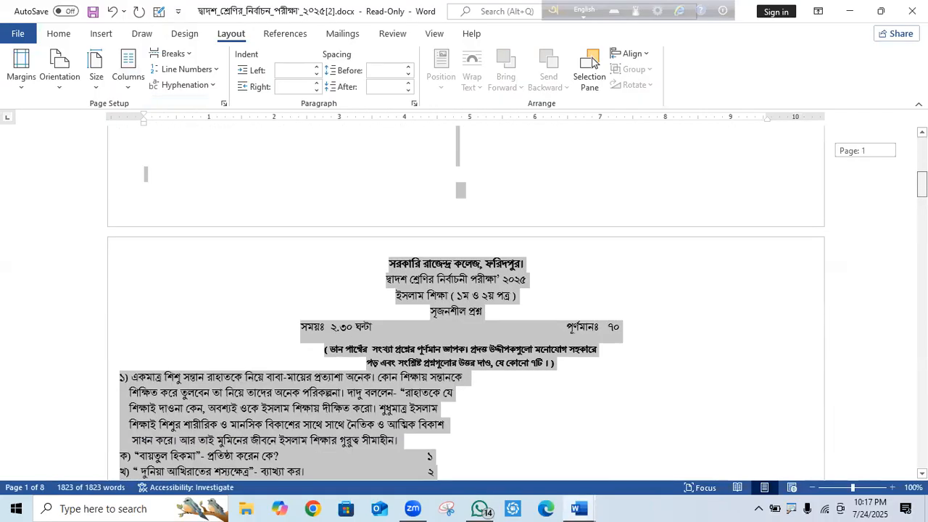
Review the eight single-column pages and select page 2's exam heading and opening questions.
left_click(788, 272)
scroll(703, 315, "up", 3)
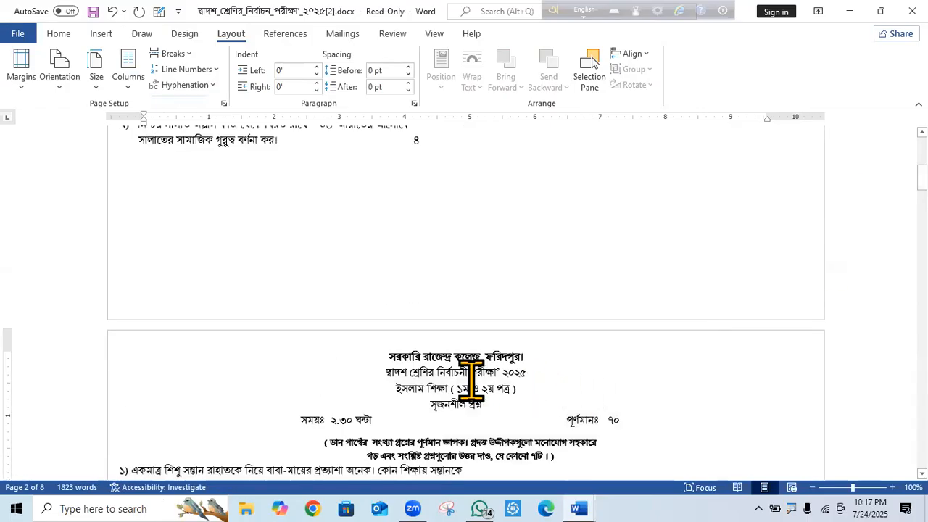
scroll(32, 239, "up", 10)
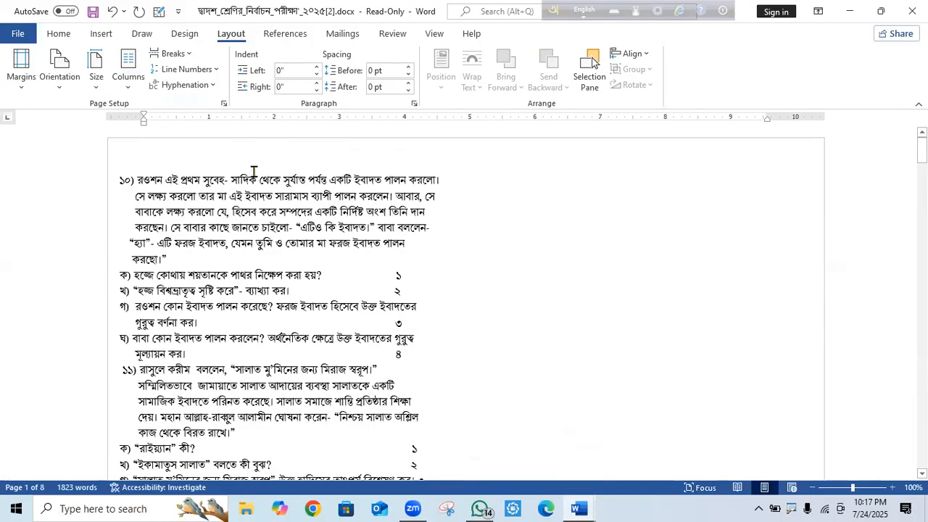
left_click_drag(921, 149, 921, 186)
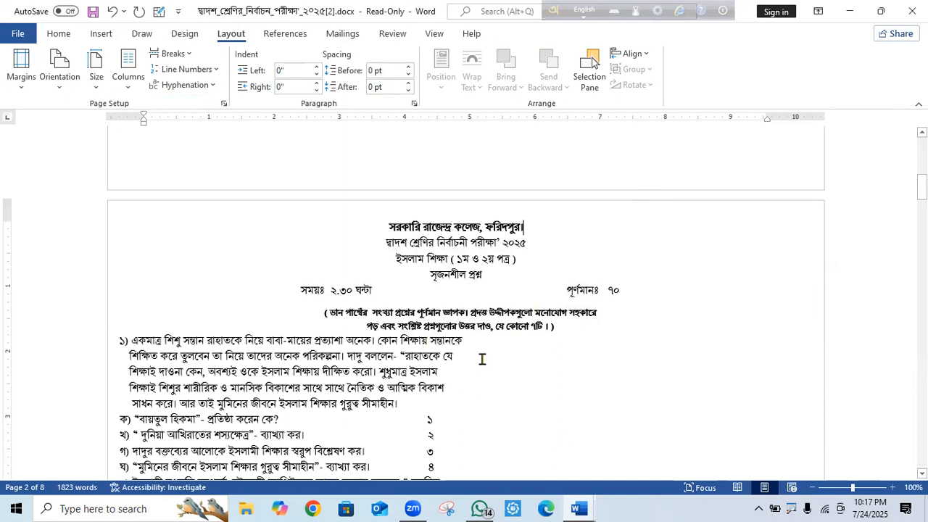
mouse_move(921, 187)
left_mouse_down()
mouse_move(922, 155)
mouse_move(921, 176)
left_mouse_up()
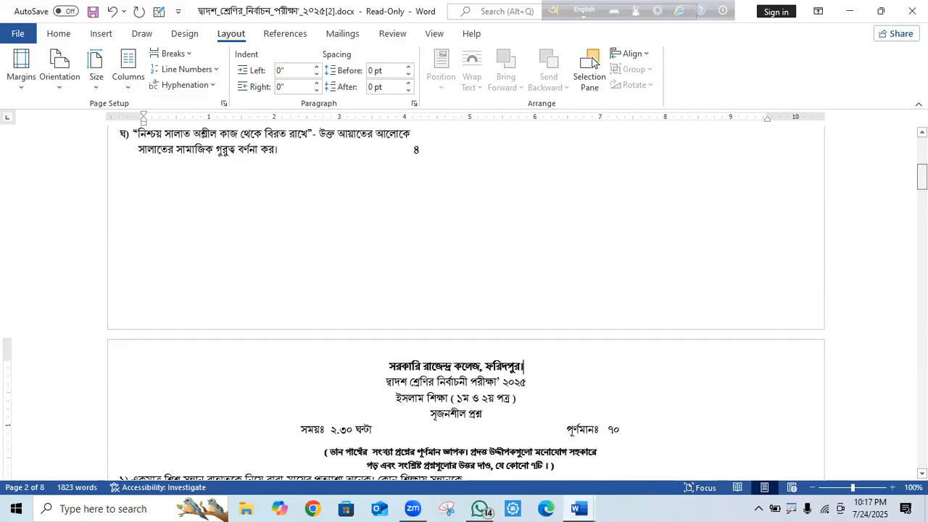
scroll(524, 366, "up", 8)
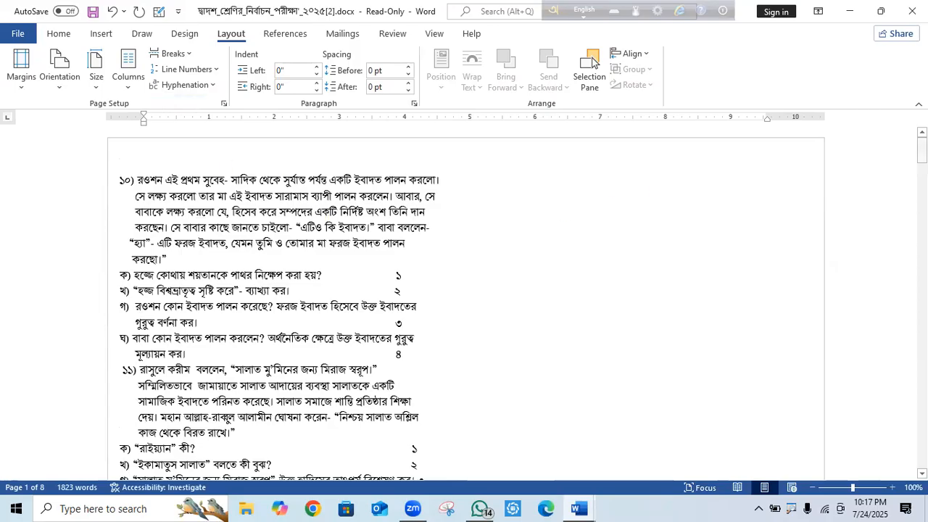
scroll(465, 304, "down", 20)
scroll(464, 305, "down", 20)
scroll(464, 304, "down", 15)
left_click_drag(922, 396, 923, 148)
left_click_drag(922, 152, 923, 180)
left_click_drag(379, 291, 485, 447)
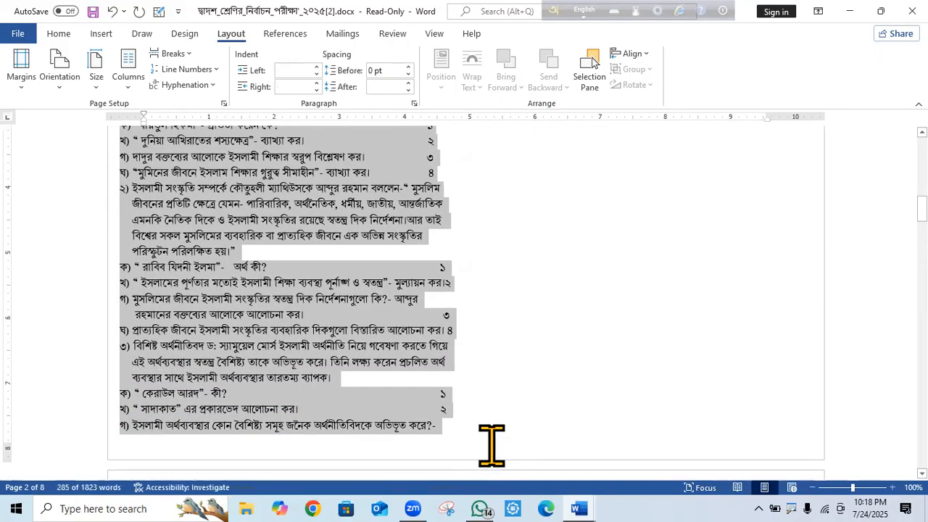
Cut the heading and opening questions and paste them before question ১০).
key("Delete")
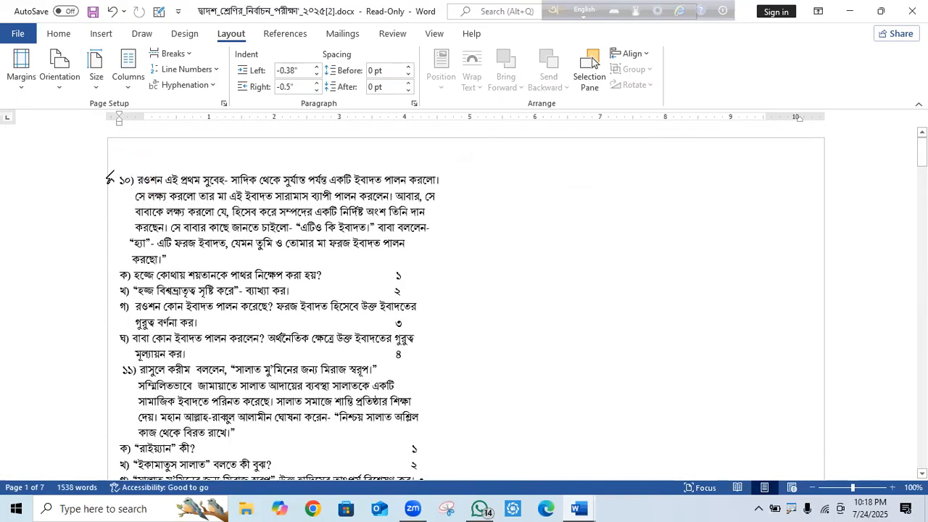
left_click(118, 178)
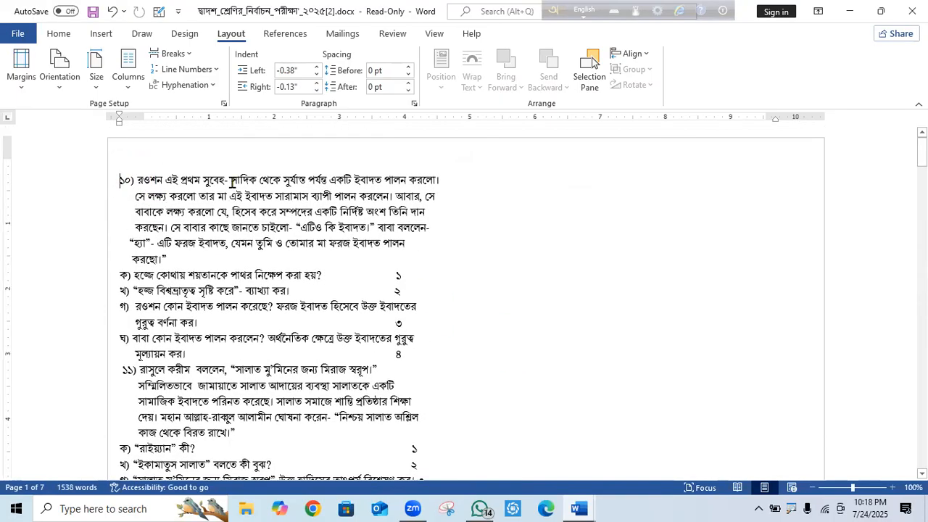
key("ctrl+v")
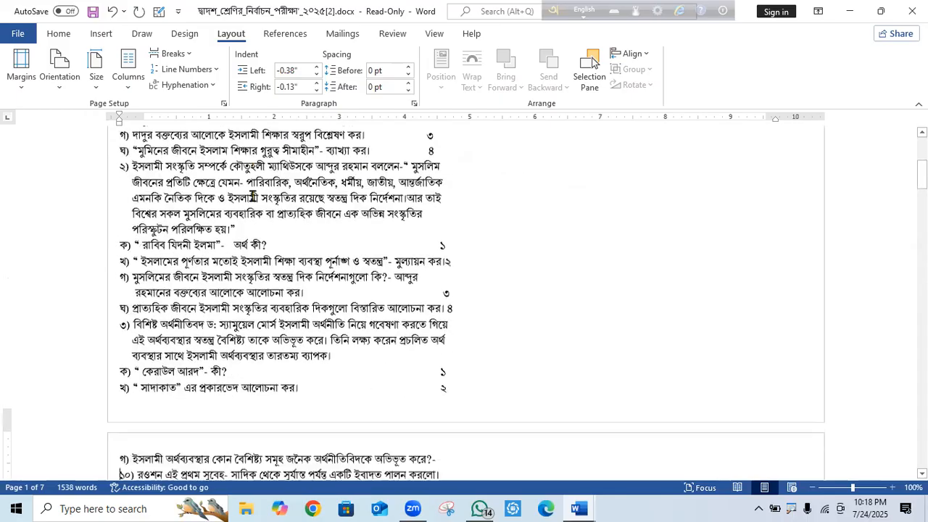
left_click_drag(923, 172, 922, 232)
Move the block after question 9's last line to the line starting গ).
left_click_drag(137, 184, 437, 265)
scroll(442, 261, "down", 5)
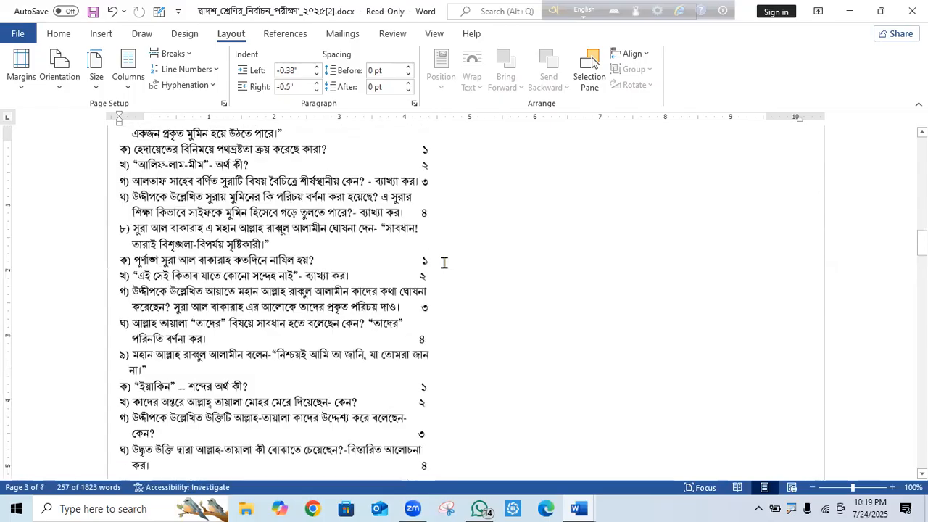
key("Delete")
left_click_drag(923, 248, 923, 161)
scroll(779, 176, "down", 5)
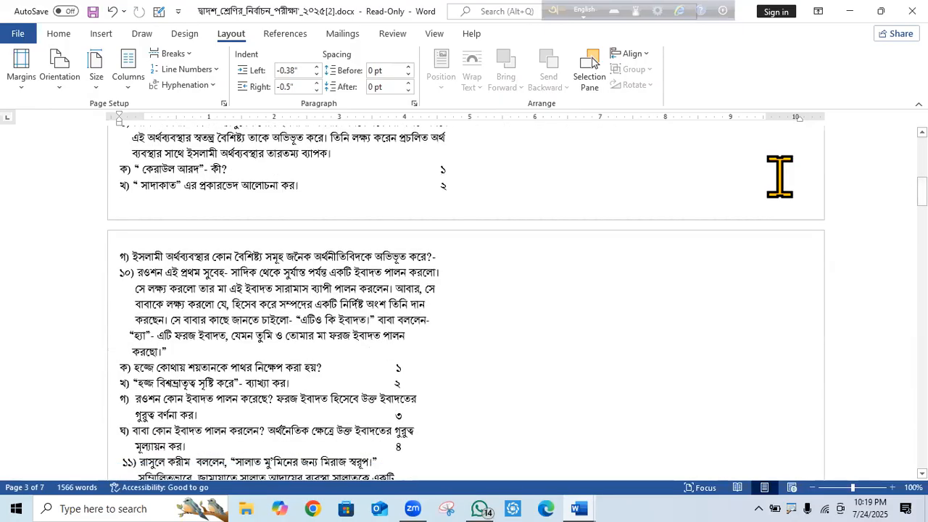
left_click(116, 256)
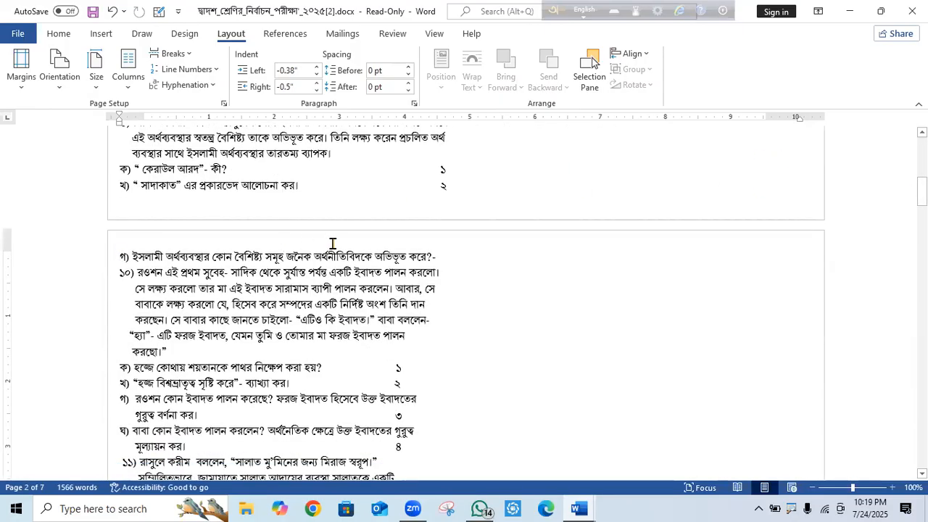
key("ctrl+v")
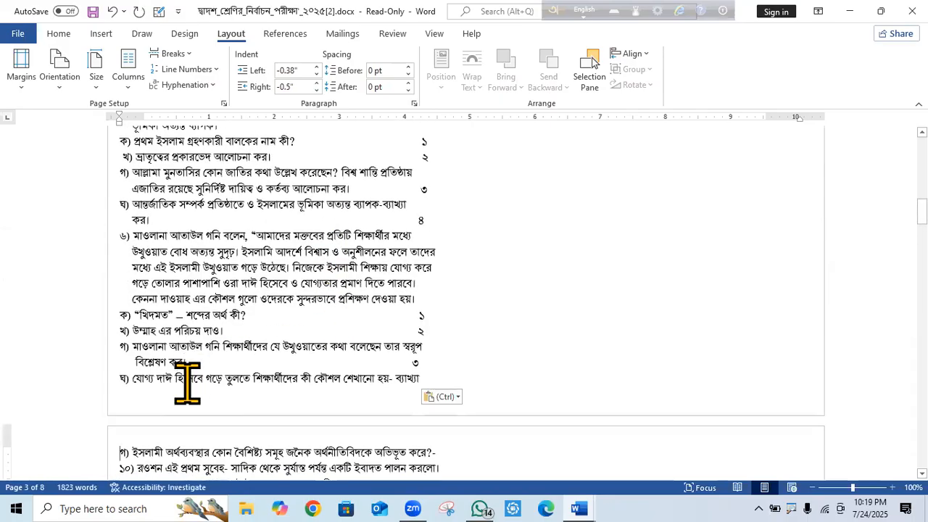
Cut the questions through question 9 and paste them on a new line after the last question.
scroll(593, 61, "down", 1)
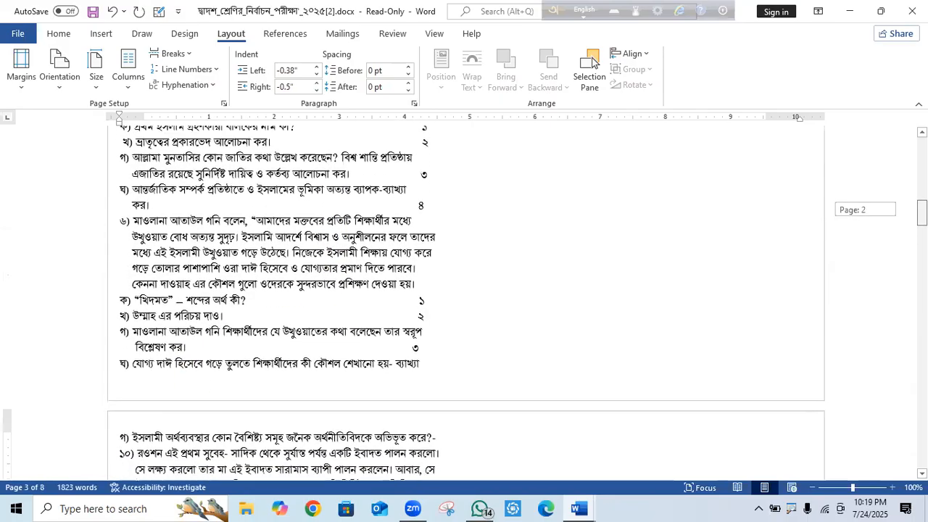
scroll(593, 61, "down", 8)
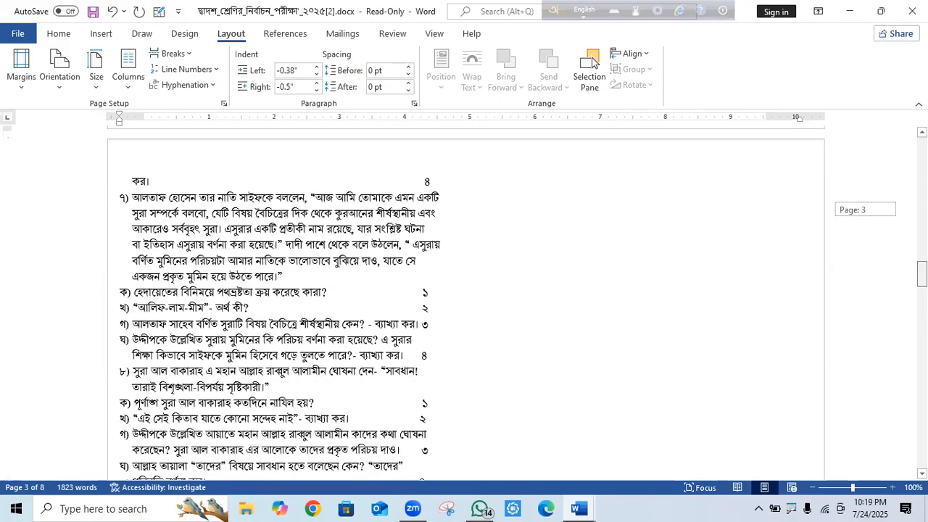
left_click_drag(128, 173, 347, 407)
key("Delete")
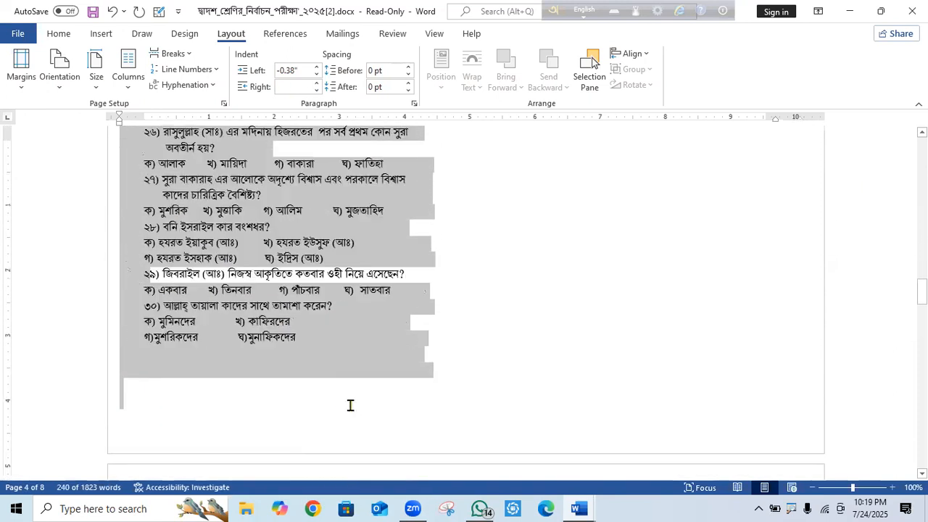
scroll(593, 61, "up", 15)
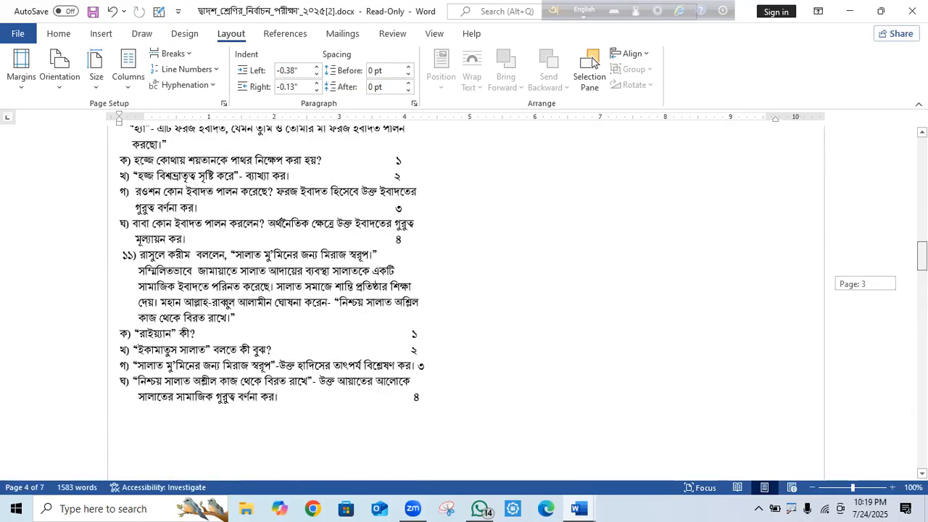
scroll(593, 61, "up", 5)
scroll(593, 61, "down", 15)
scroll(593, 61, "down", 2)
scroll(899, 208, "up", 7)
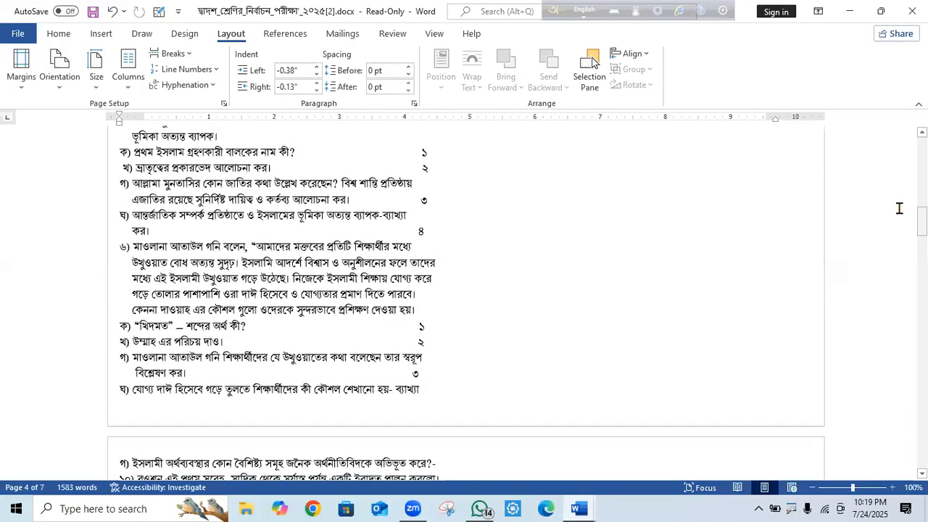
left_click(445, 383)
key("Return")
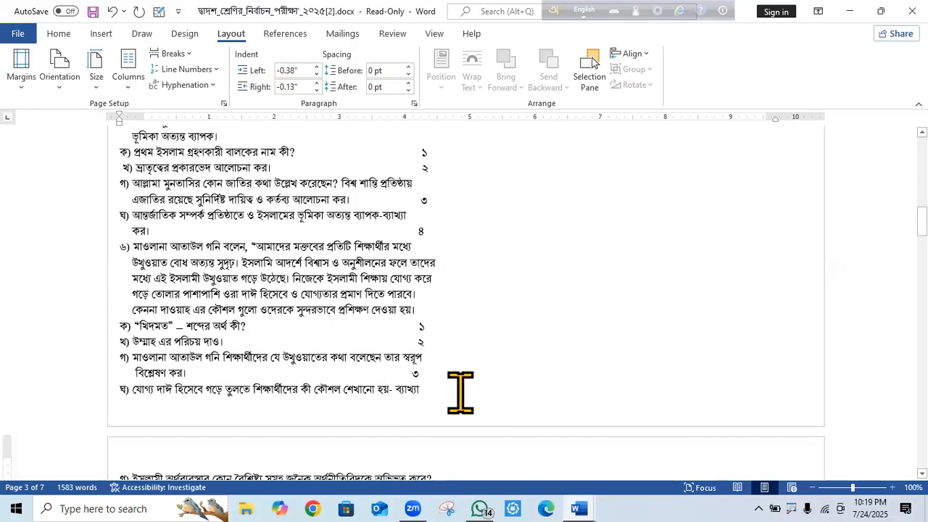
key("ctrl+v")
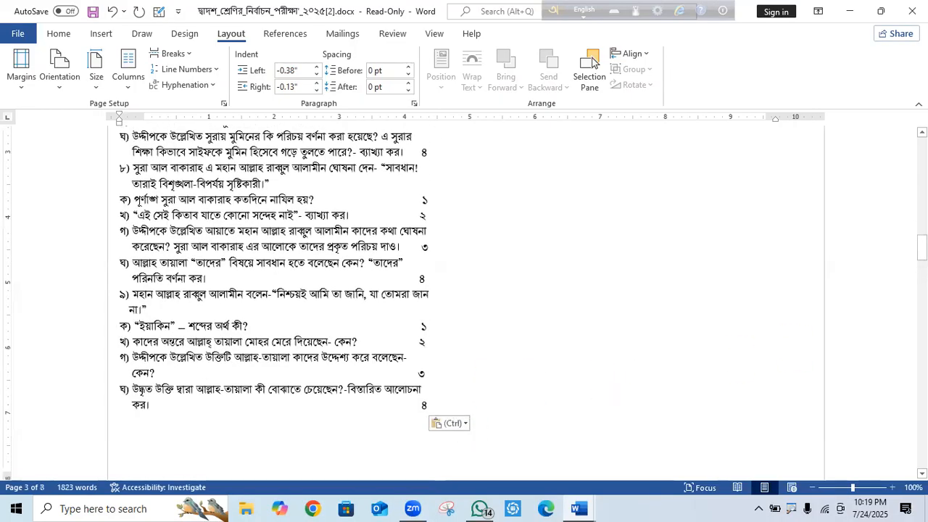
Review the rearranged exam paper and bring up the Layout page Orientation choices.
scroll(592, 62, "down", 5)
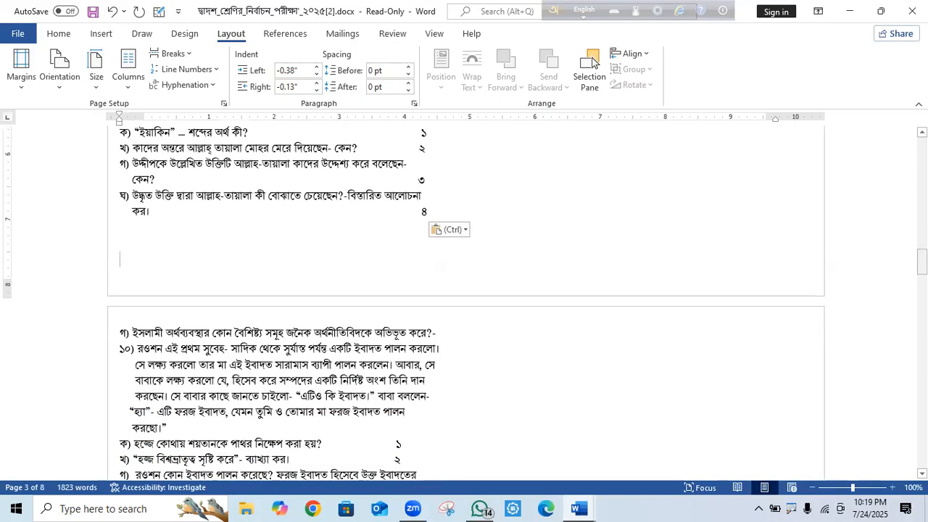
scroll(592, 61, "up", 2)
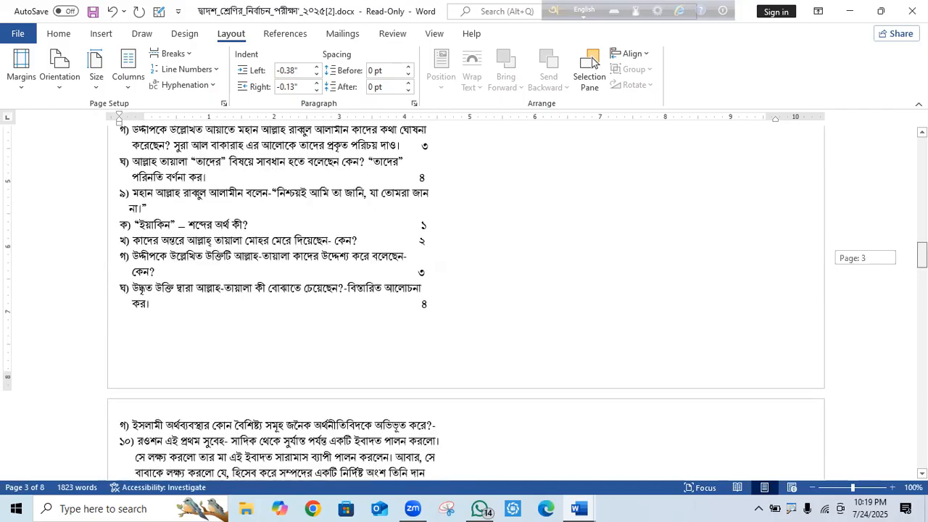
scroll(593, 61, "up", 18)
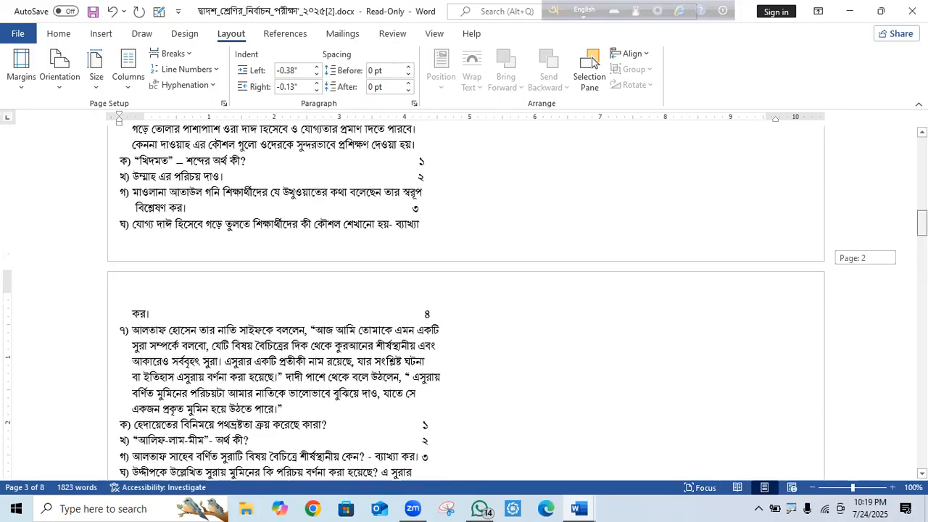
scroll(592, 62, "up", 15)
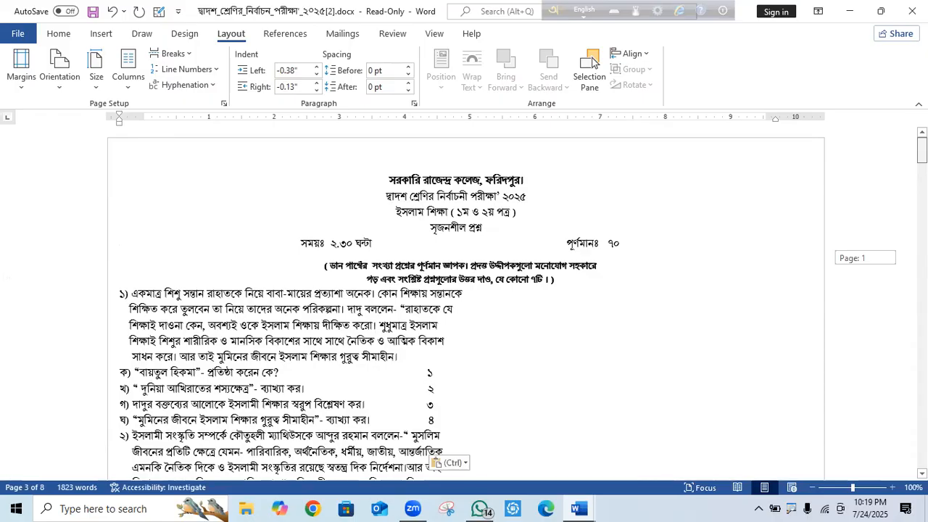
scroll(593, 61, "down", 4)
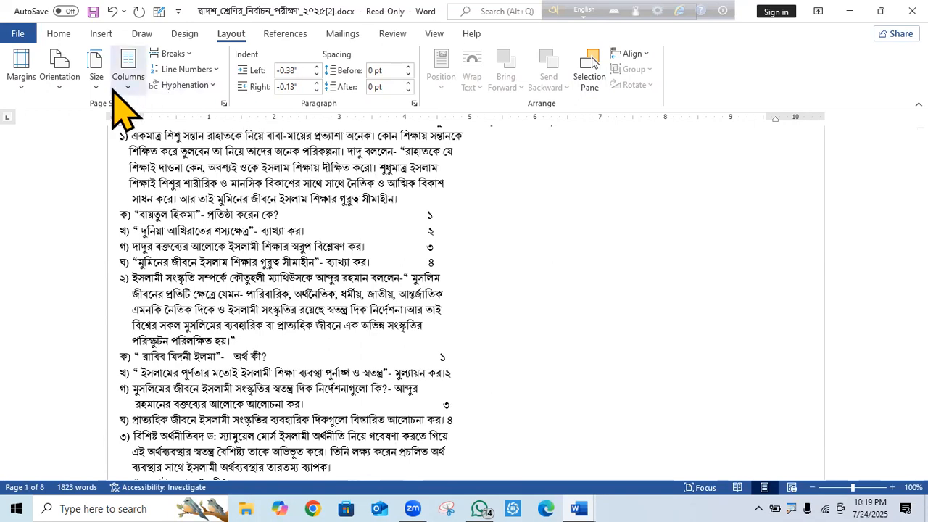
left_click(61, 91)
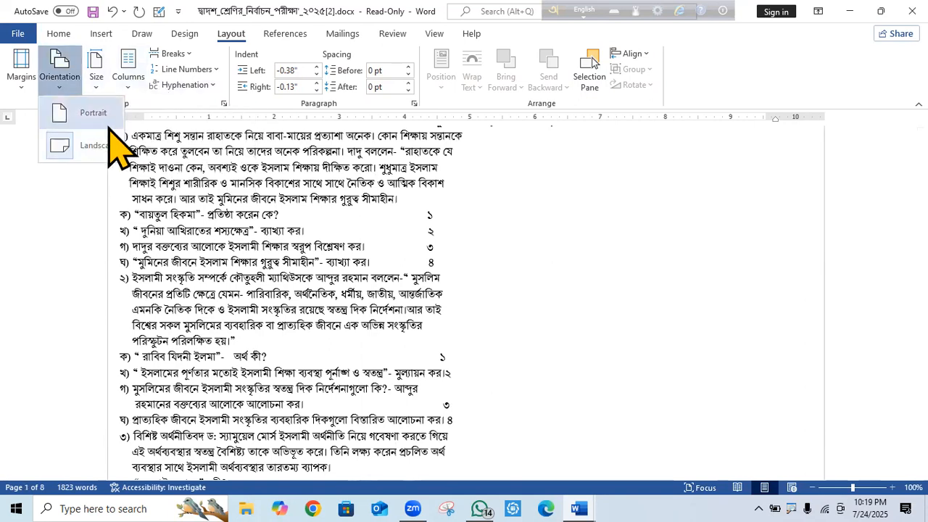
left_click(83, 171)
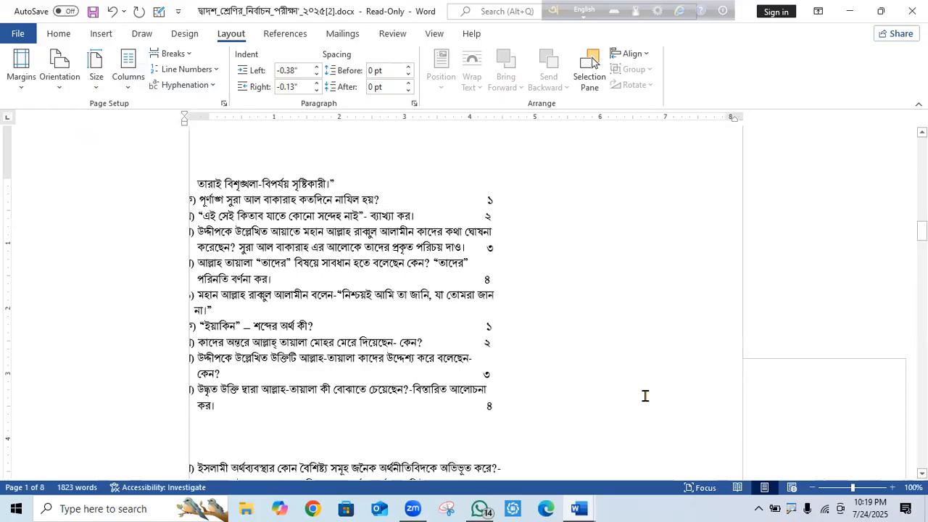
Go to the first line of page 1, browse the 7-page exam paper, and return to the top.
left_click_drag(922, 246, 922, 149)
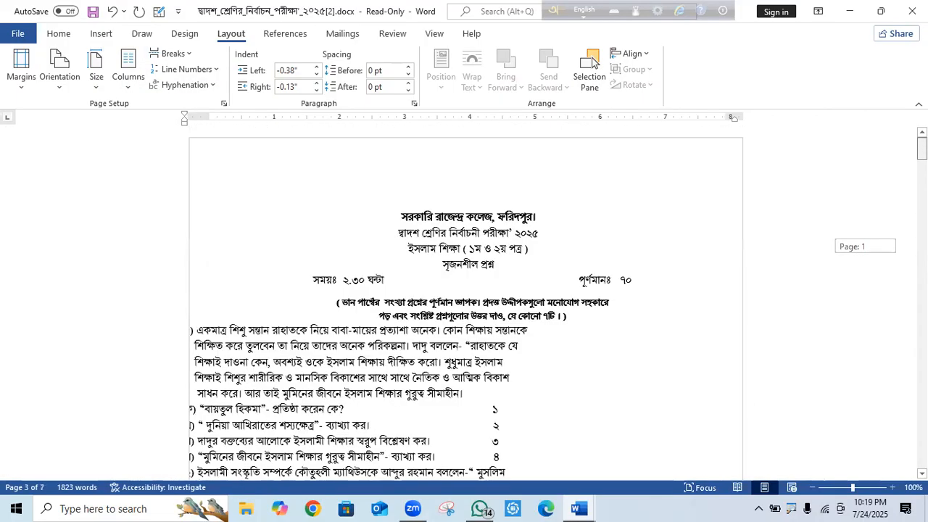
left_click(514, 186)
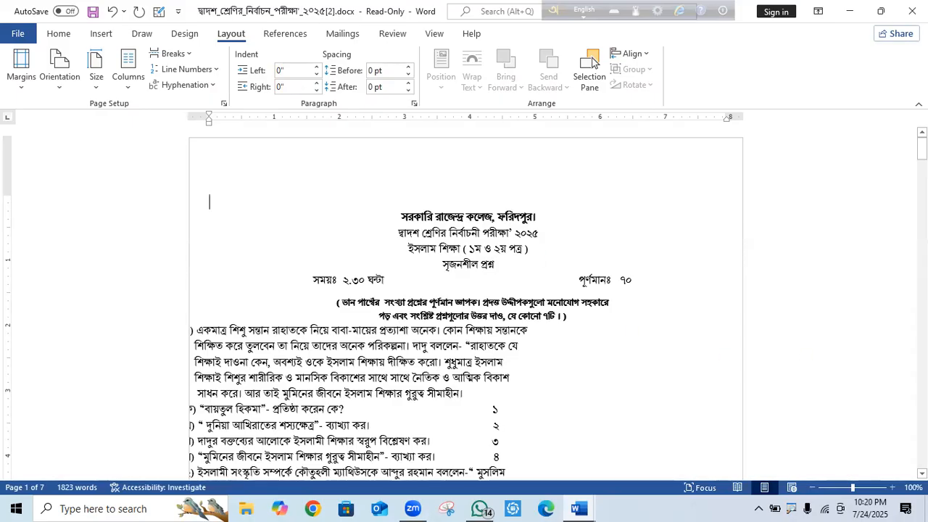
scroll(593, 63, "down", 3)
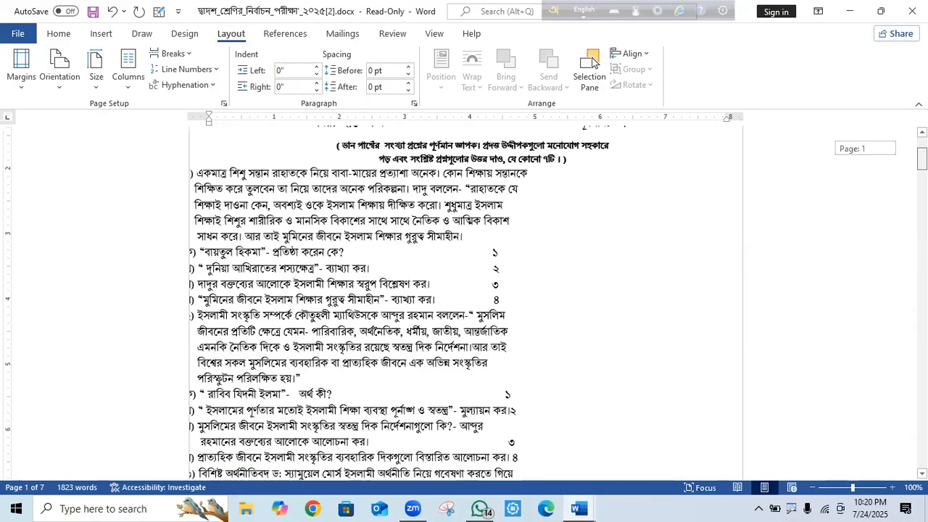
scroll(592, 63, "down", 1)
left_click_drag(923, 160, 923, 151)
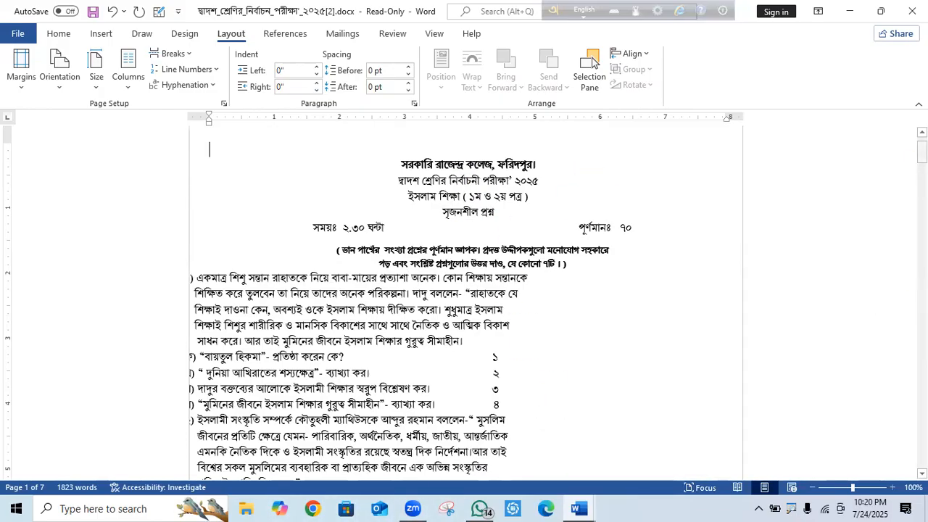
scroll(464, 303, "down", 6)
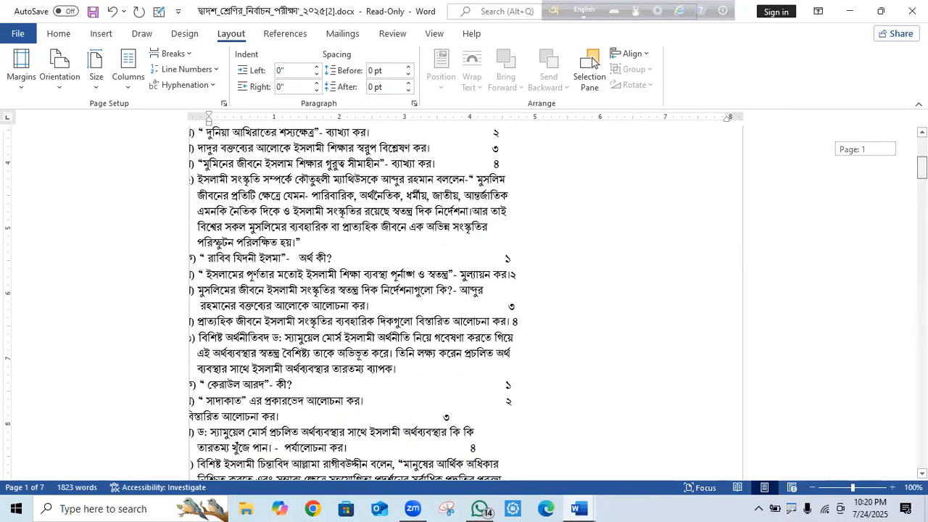
scroll(464, 303, "down", 15)
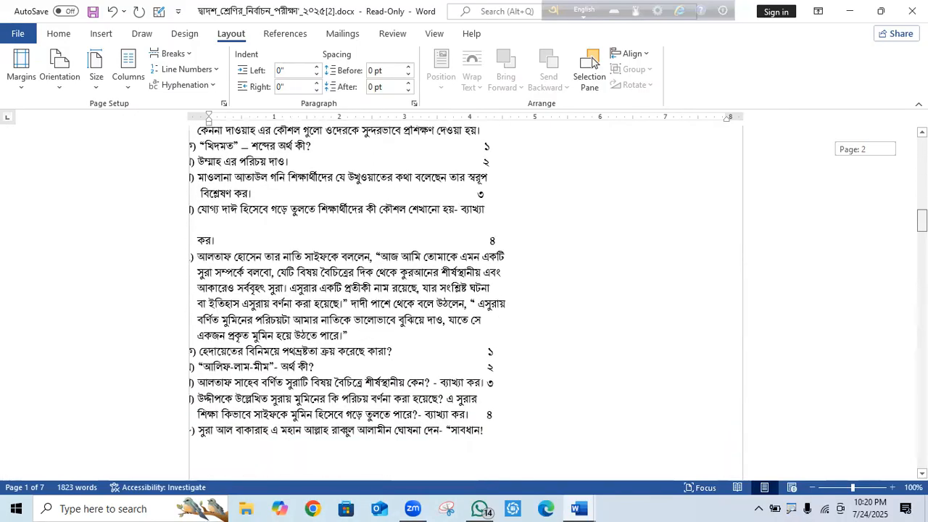
scroll(464, 303, "down", 20)
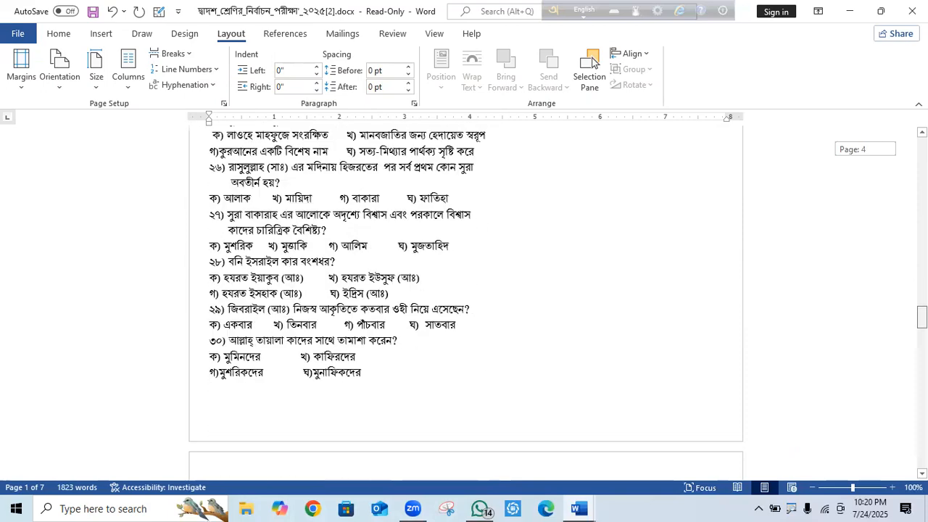
scroll(464, 303, "up", 20)
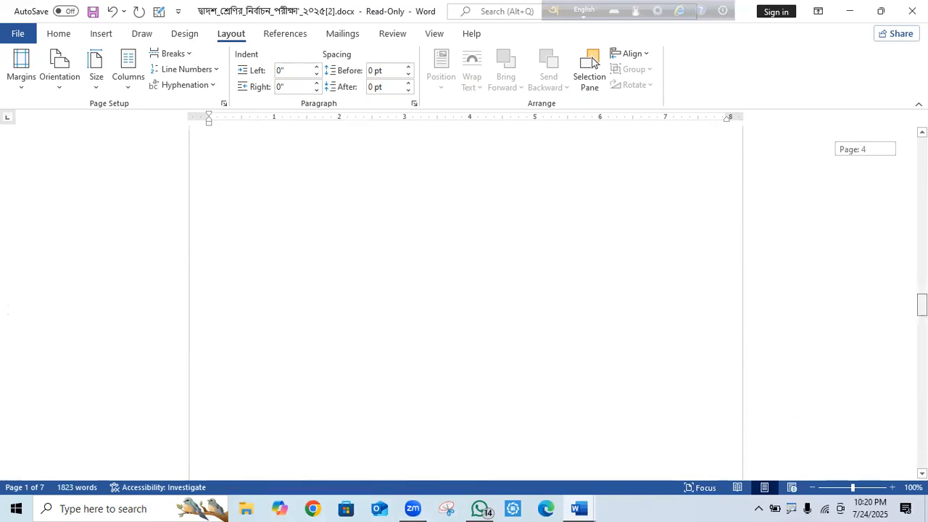
scroll(464, 303, "up", 5)
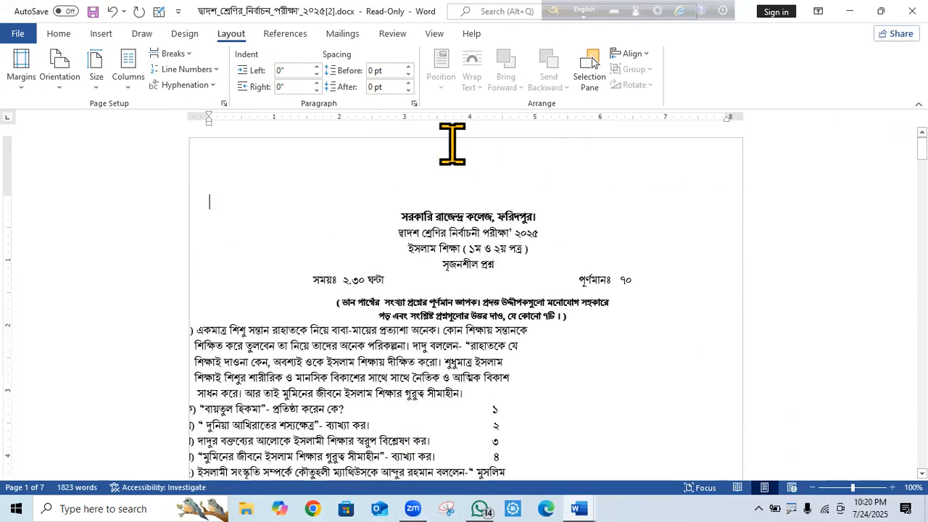
Apply the Two columns layout to the exam paper and review the resulting 6 pages from the top.
left_click(125, 86)
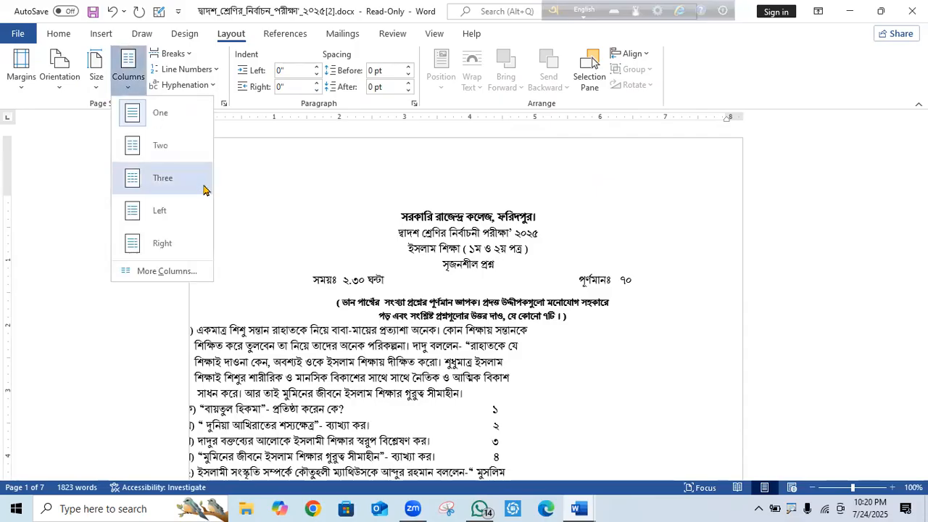
left_click(173, 152)
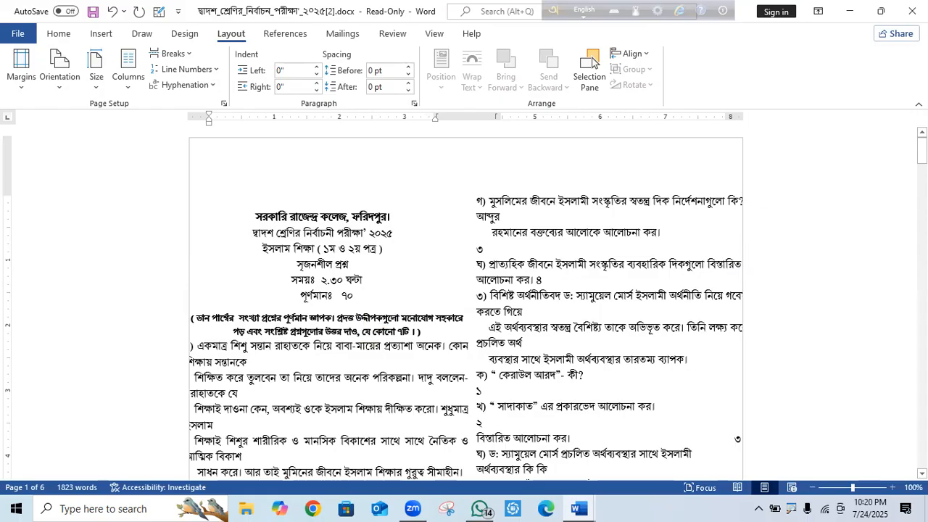
scroll(464, 303, "down", 10)
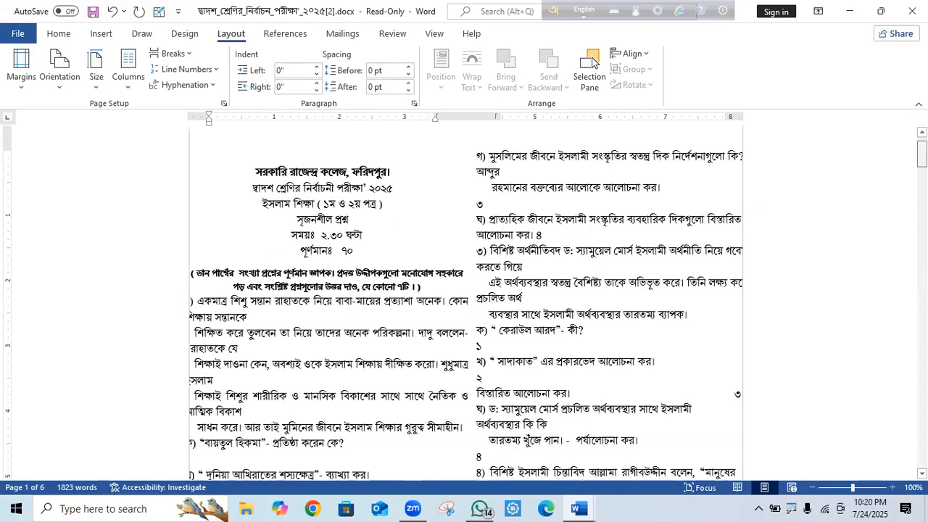
scroll(464, 303, "down", 10)
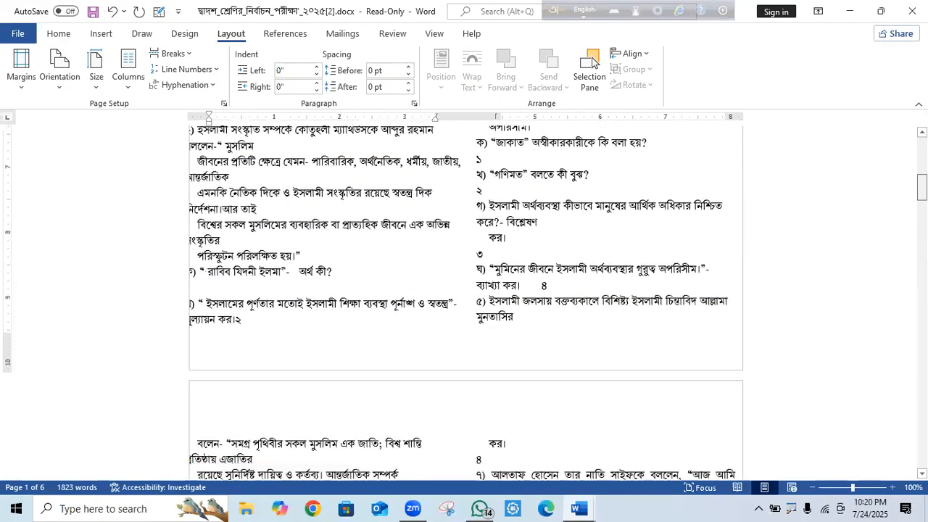
scroll(464, 303, "up", 3)
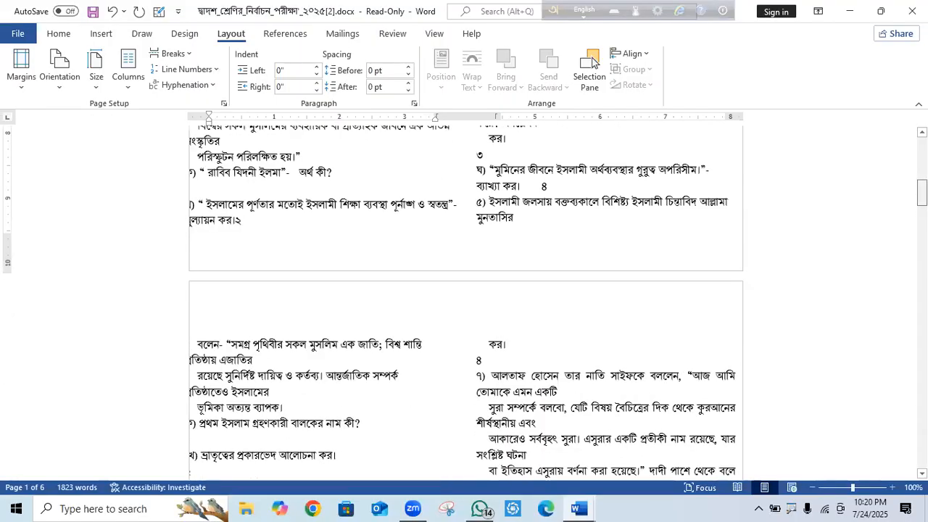
key("ctrl+Home")
key("Page_Down")
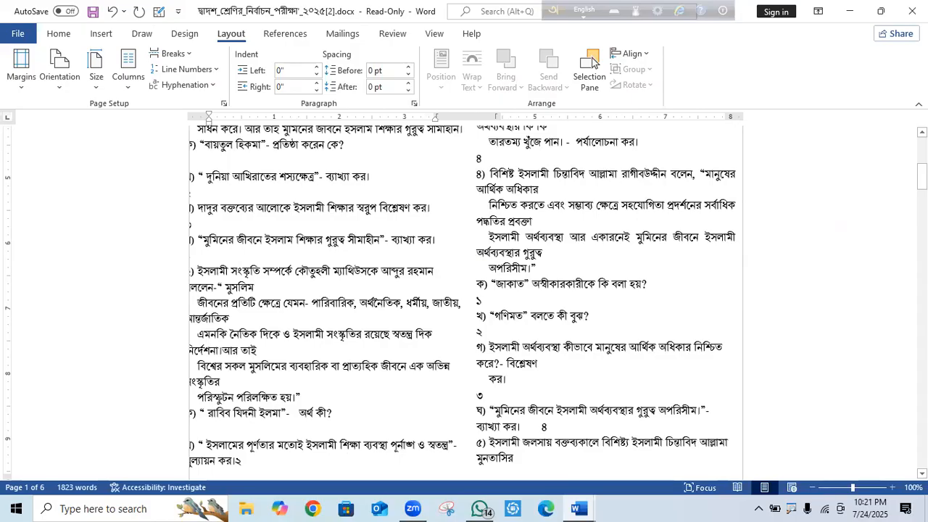
key("ctrl+Home")
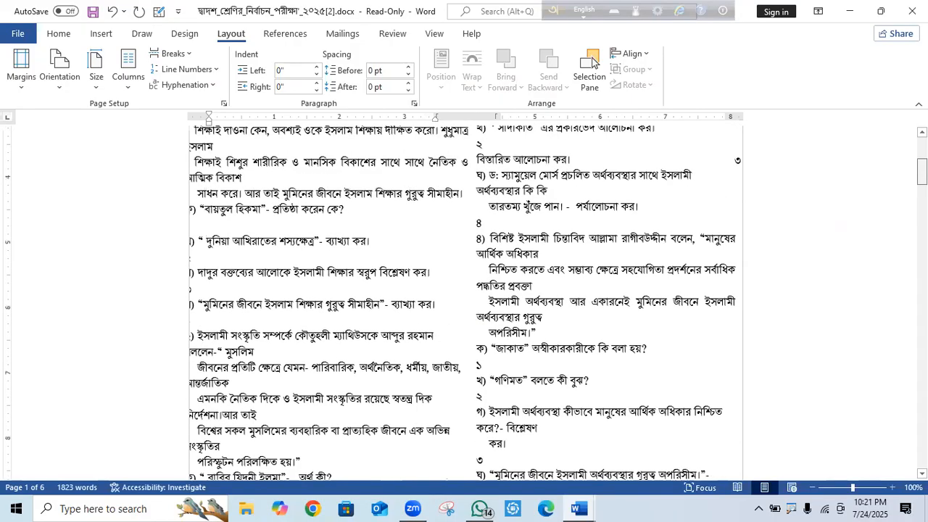
scroll(743, 211, "down", 8)
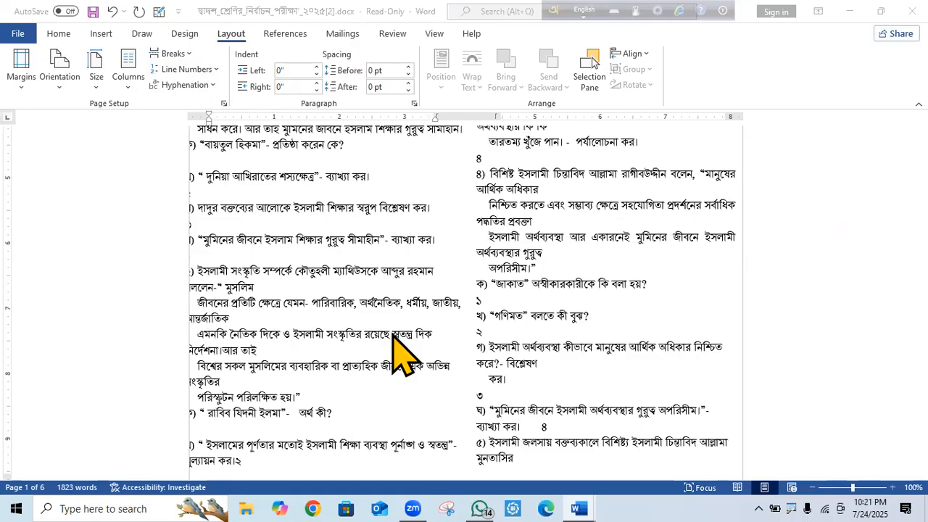
Close the exam paper with Don't Save, quit Word and WhatsApp, and select tt.docx on the desktop.
left_click(570, 215)
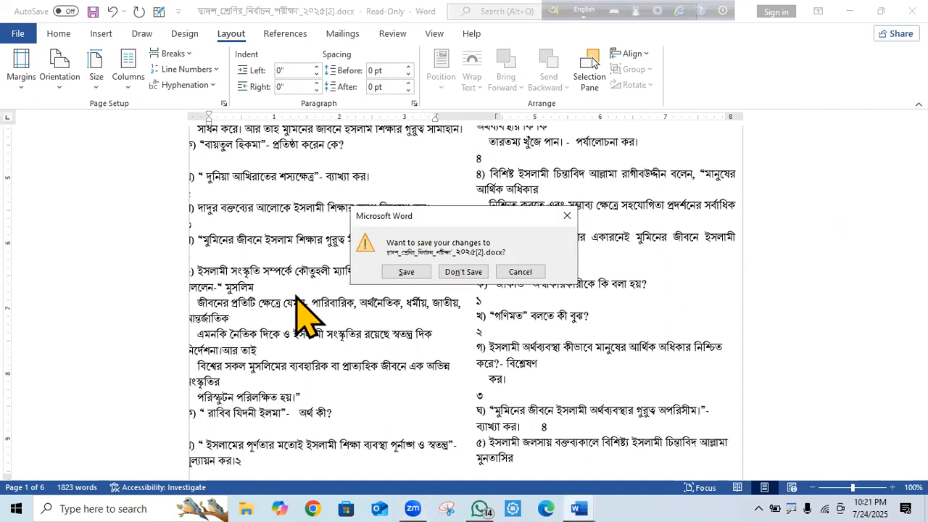
left_click(457, 274)
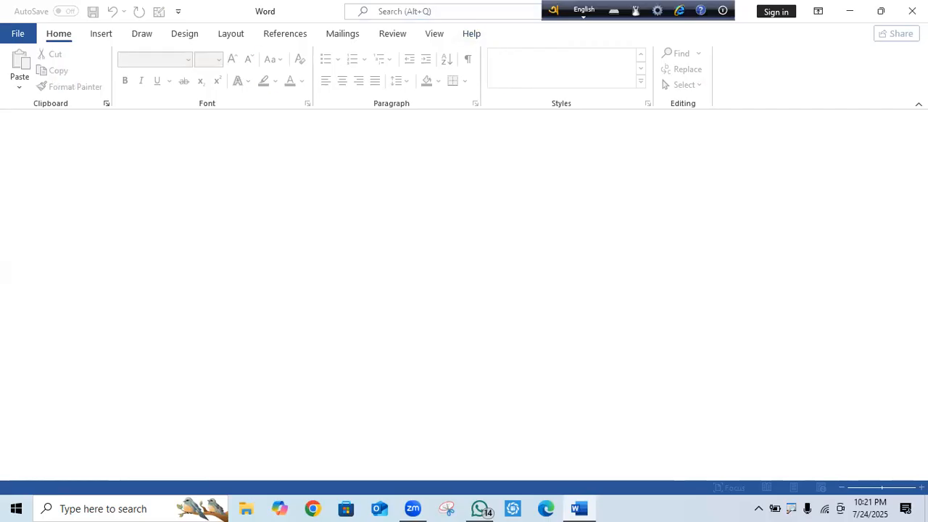
left_click(912, 11)
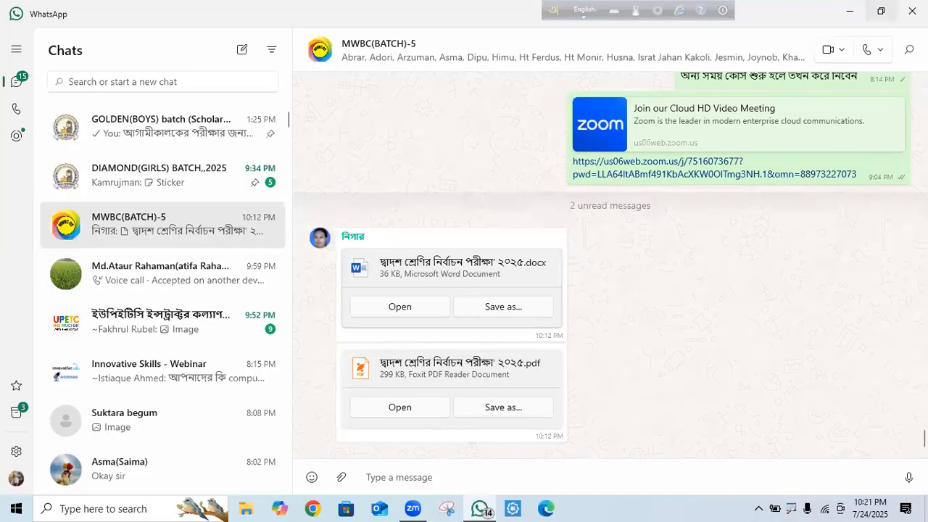
left_click(912, 11)
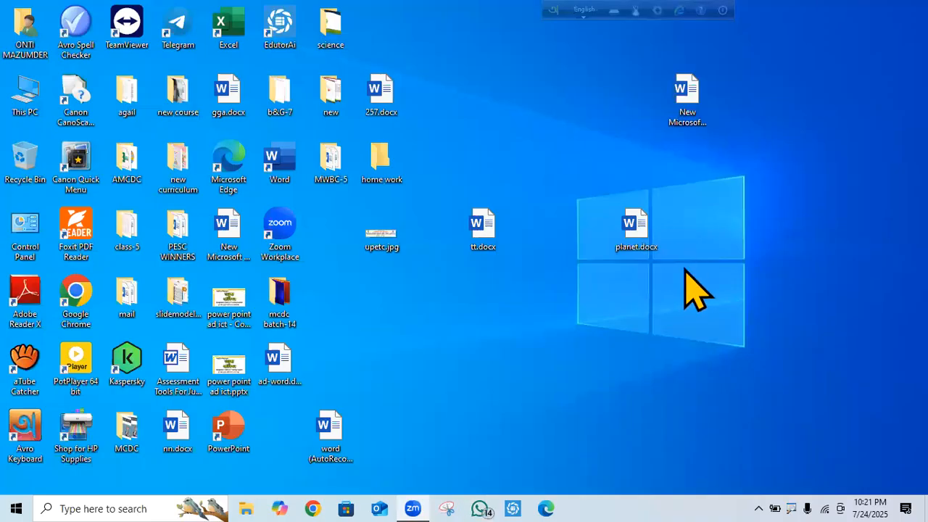
left_click(484, 234)
Open tt.docx, add blank lines above its first paragraph, and apply the Two columns layout.
double_click(483, 233)
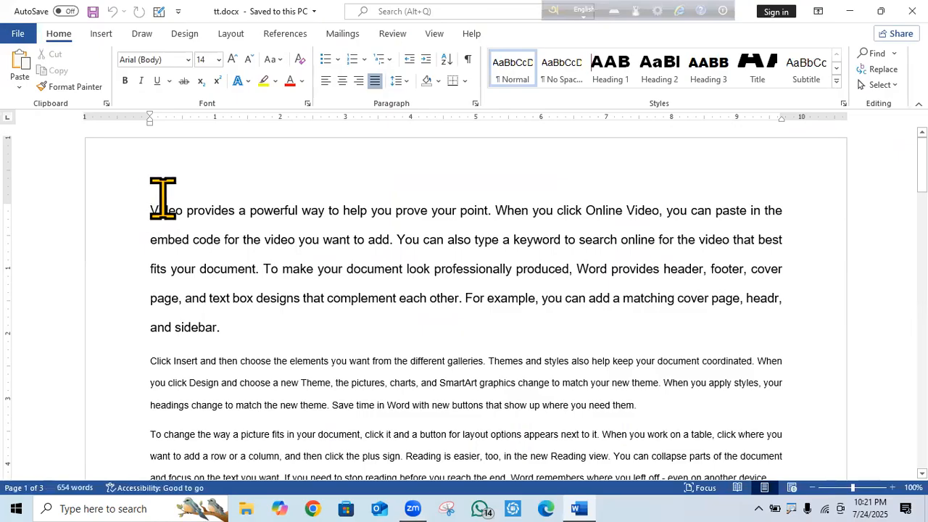
key("Return")
key("Return")
key("Return")
key("Return")
key("Return")
key("Return")
key("Return")
key("Return")
key("Return")
key("Return")
key("Return")
key("Return")
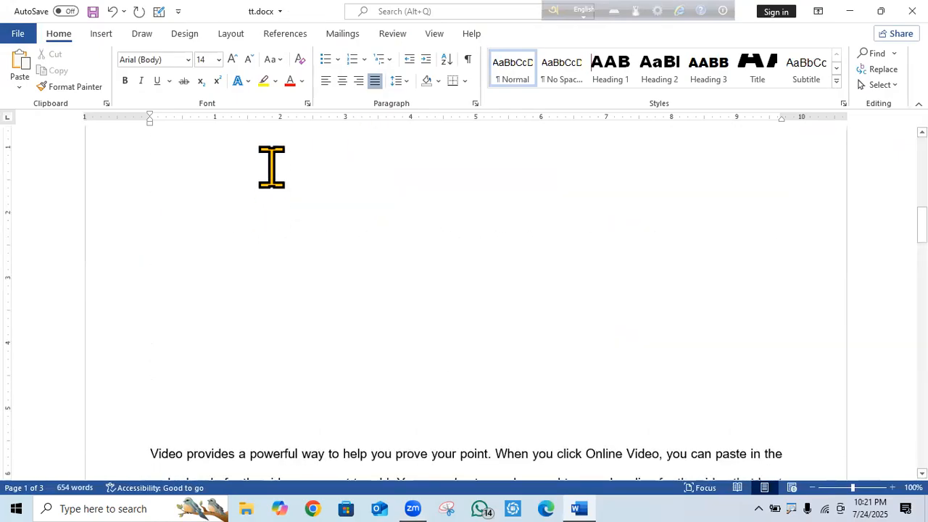
left_click(103, 35)
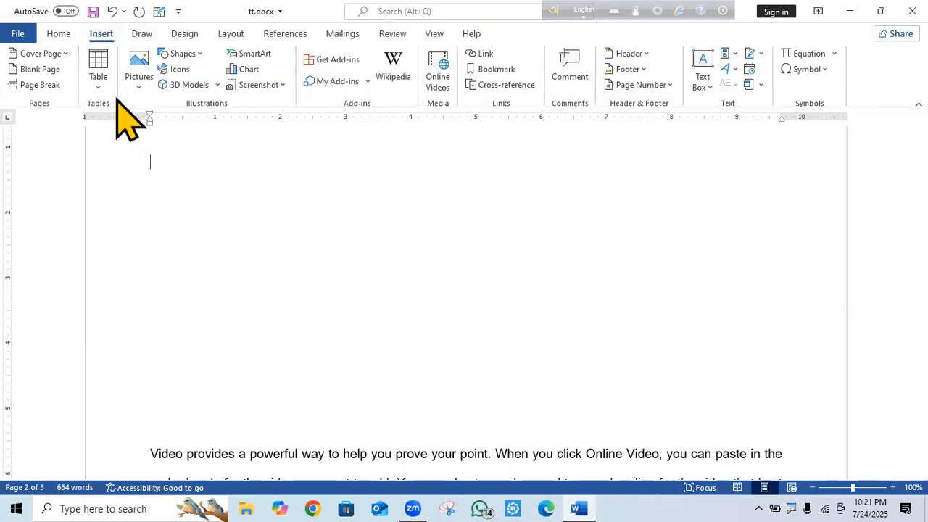
left_click(244, 36)
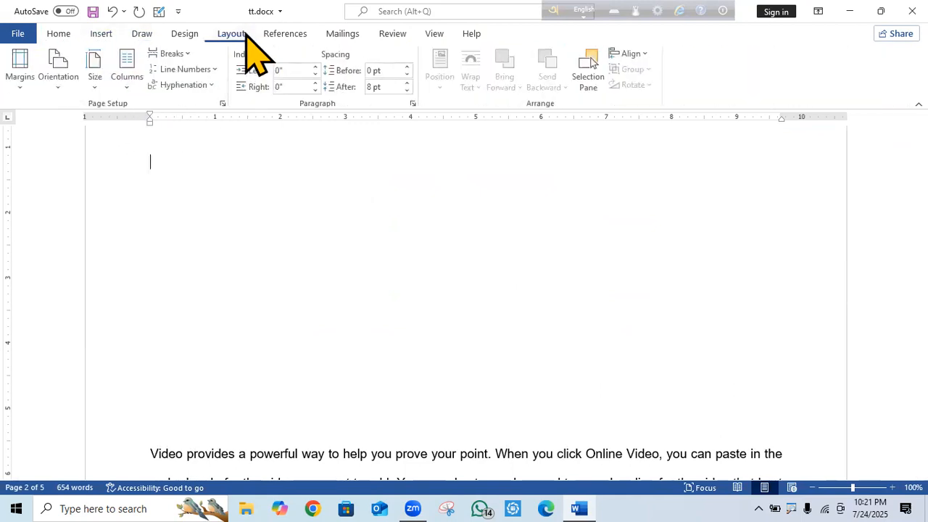
left_click(128, 84)
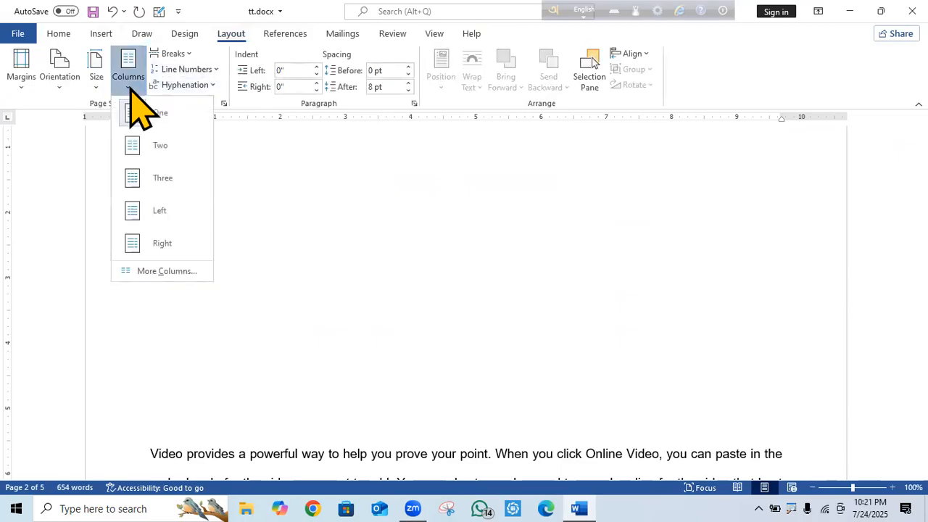
left_click(156, 148)
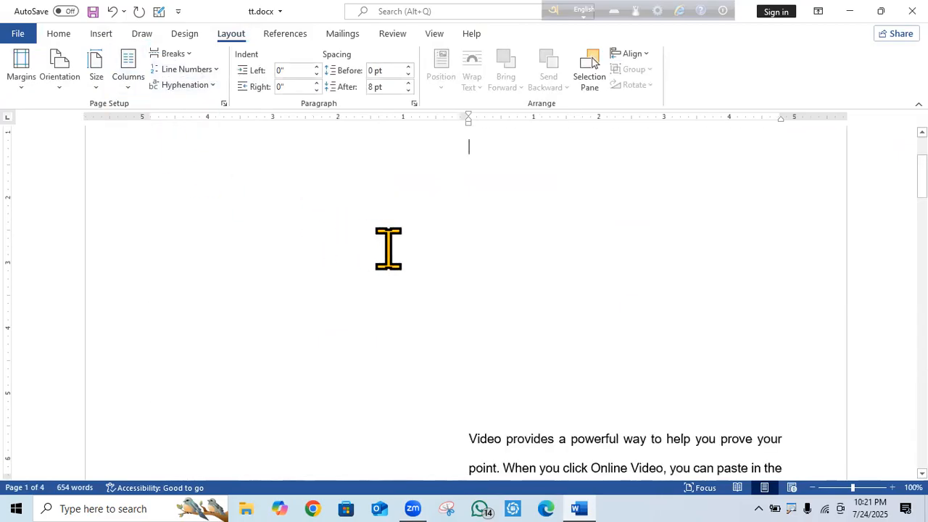
scroll(595, 272, "up", 2)
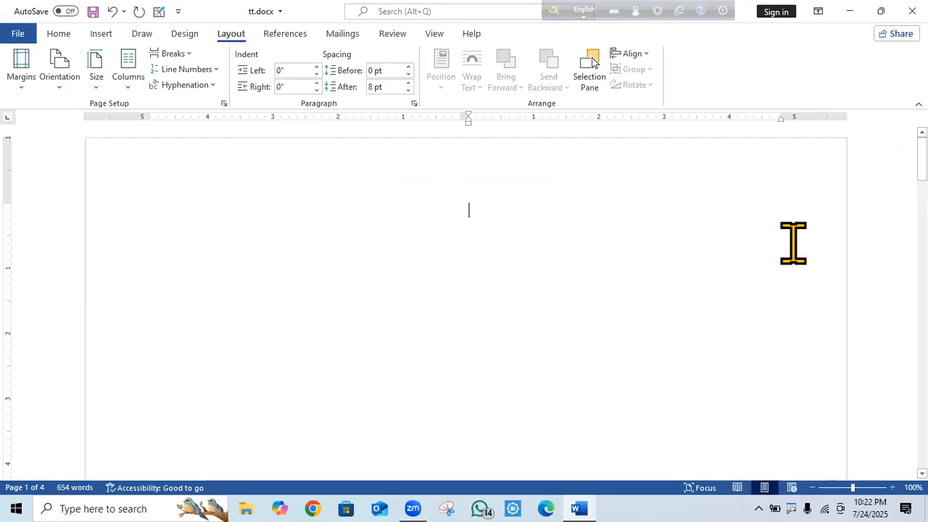
Type test runs of k's and x's, then select the practice text across both columns and delete it.
type("ukuy-kkkkkkkkkkkkkkkkkkkkkkkkkkkkkkkkkkkkkkkkkkkkkkkkkkkkkkkkkkkkkkkkkkkkkkkkkkkkkkkkkkkkkkkkkk")
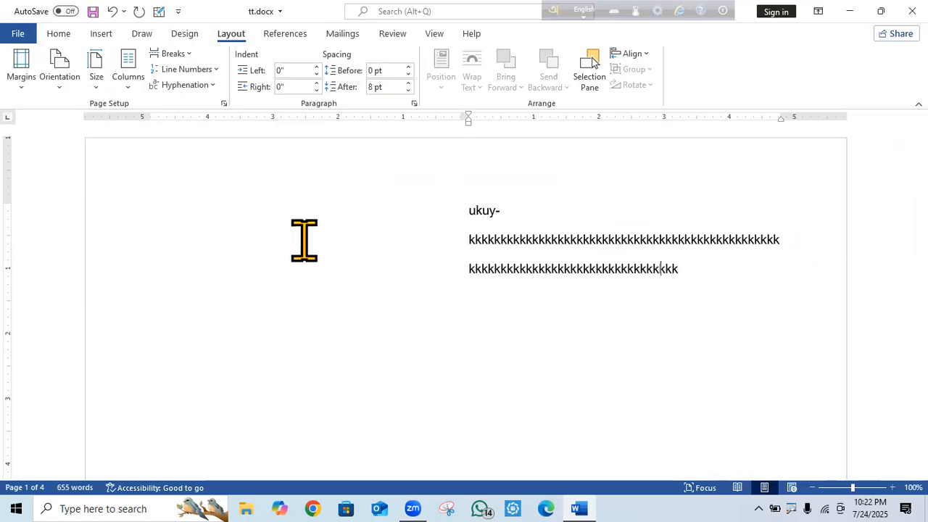
left_click(151, 212)
type("rgsgggggggcnbbbbbbbbbbbbbbbbbbbbbbbbbgcnggggggggg")
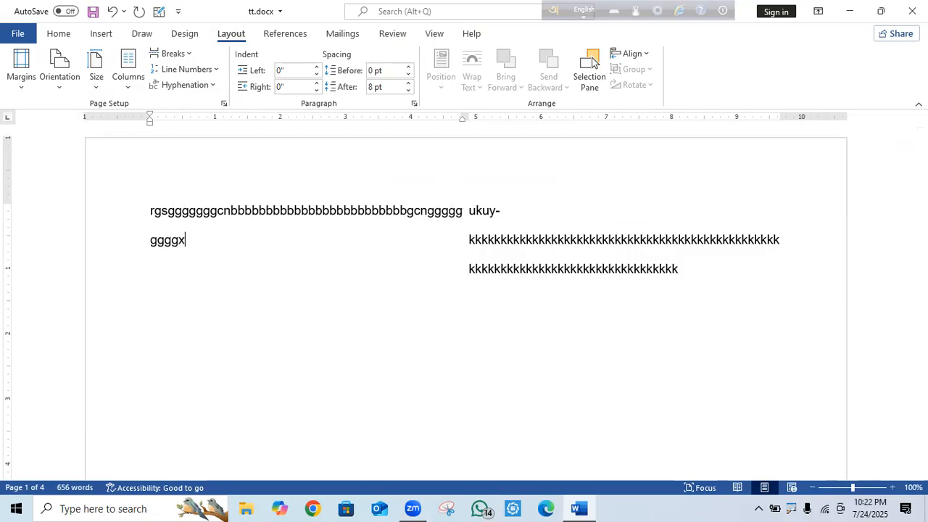
type("xxxxxxxxxxxxxxxxxxxxxxxxxxxxxxxxxxxxxxxxxxxxxxxxxxxxxxxxxxxx")
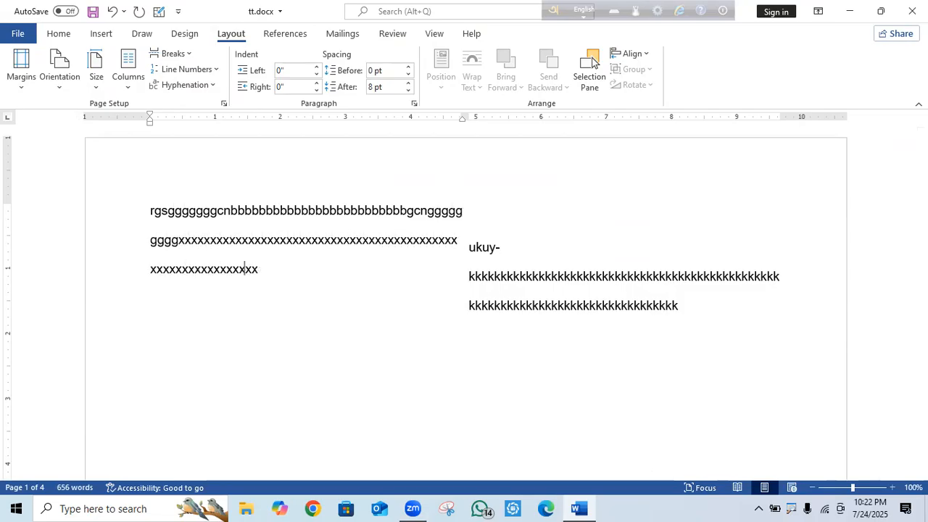
type("xxxxxxxxxxx")
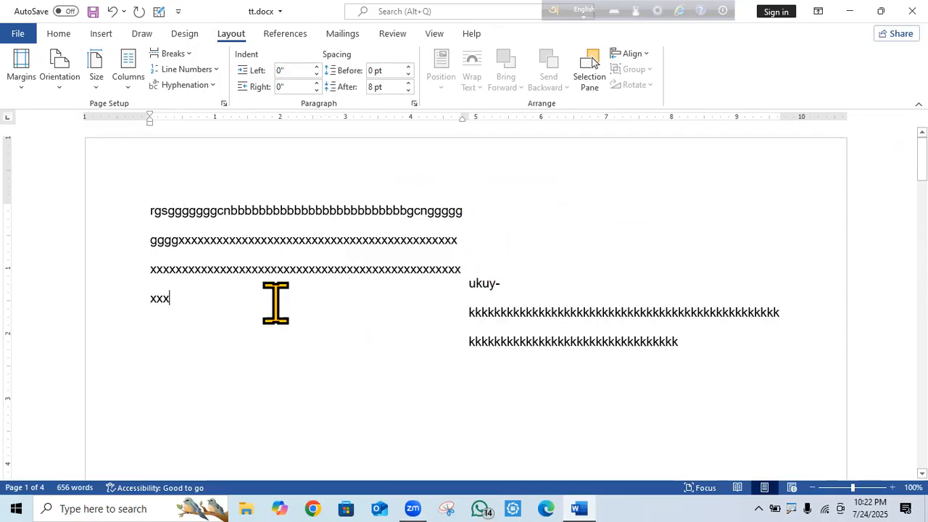
left_click(147, 210)
left_click_drag(214, 213, 783, 357)
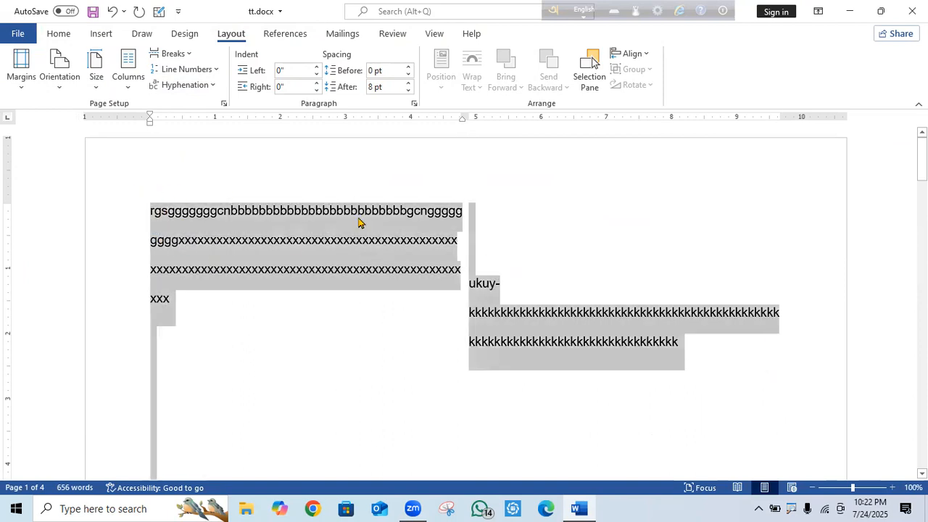
key("BackSpace")
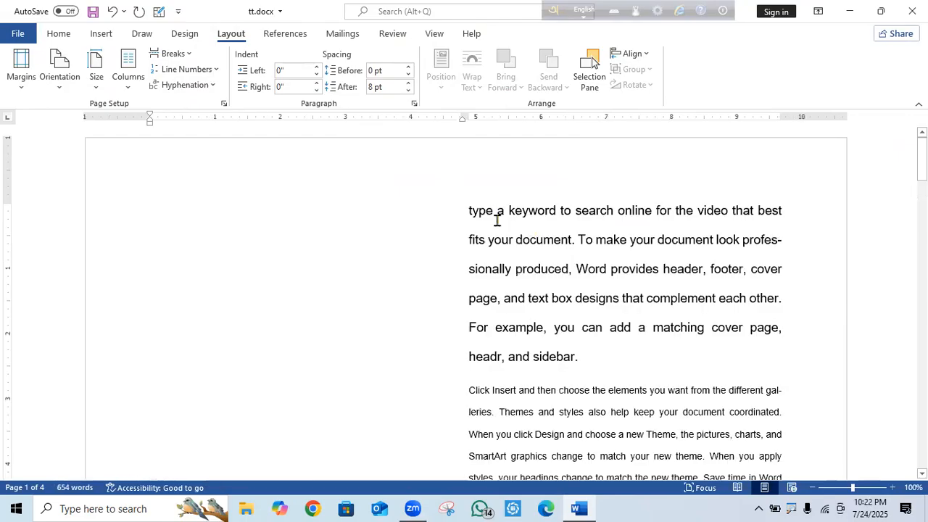
Keep the Two columns layout and type a long run of d's and f's into the left column.
left_click(127, 89)
left_click(158, 146)
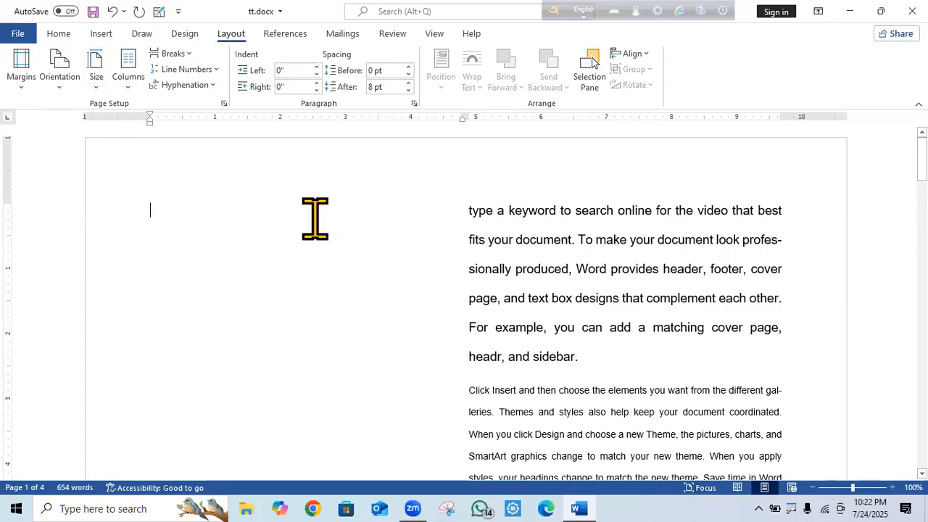
type("fdddddddddd")
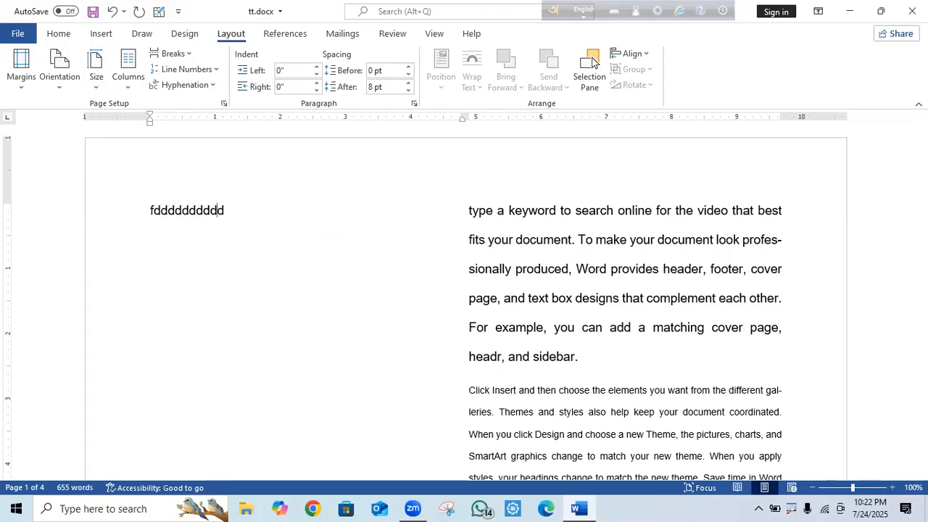
type("ddddddddddddddddddddddddddddddddddddddddddddddddddddddddddddddddddddddddddddd")
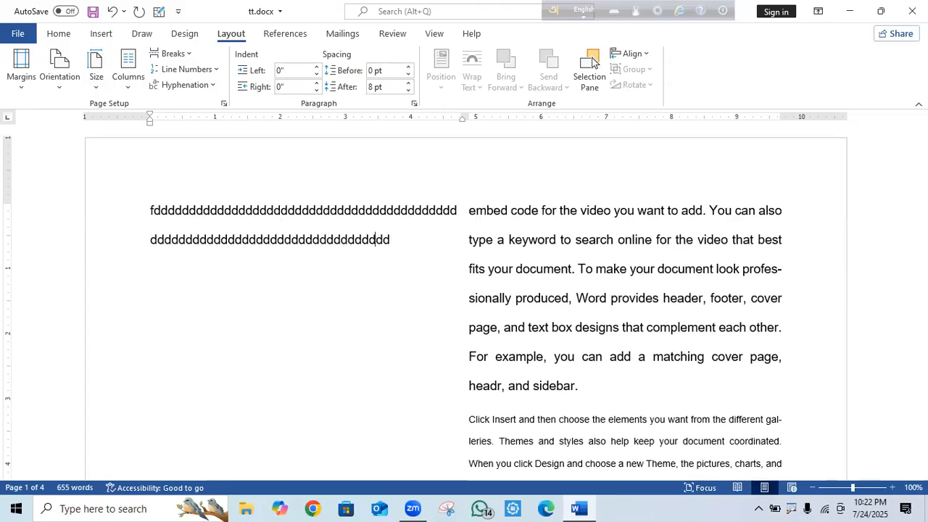
type("dddddddddddddddddddddddddddddddddddddddddddddddddddddddddddddddddddddddddddddddddddddddd")
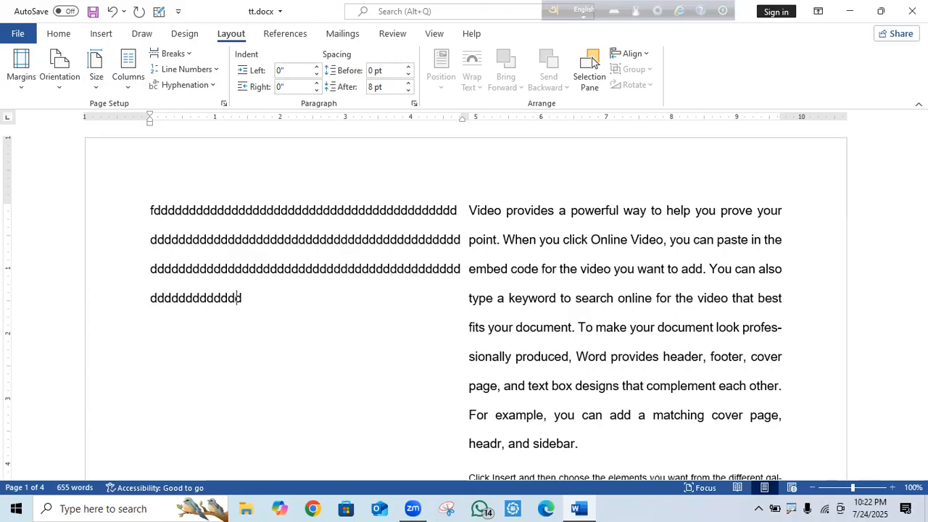
type("ddddddddddddddddddddddddddddddddddddd")
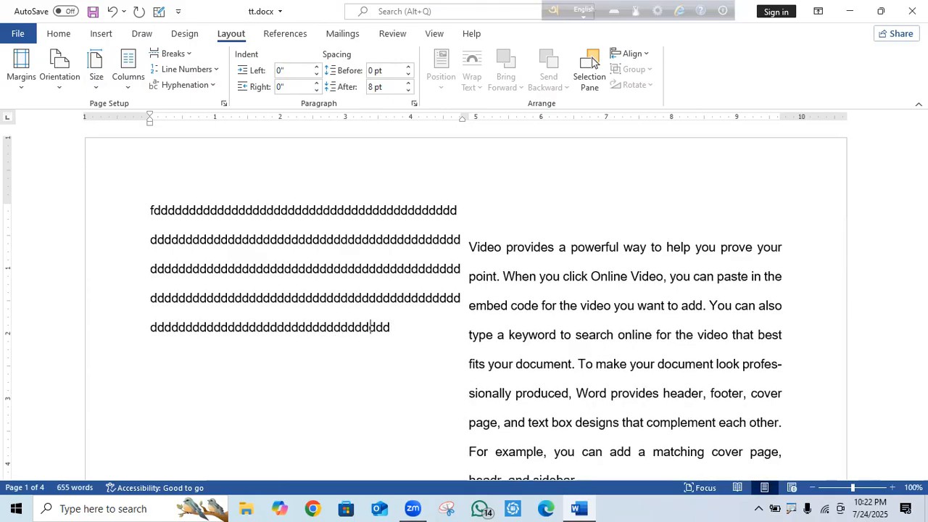
type("ddddddddddddddddddddddddddddddddddddddddddddddddddddddddddddddddddddddddddddddddddddddddddddddddd")
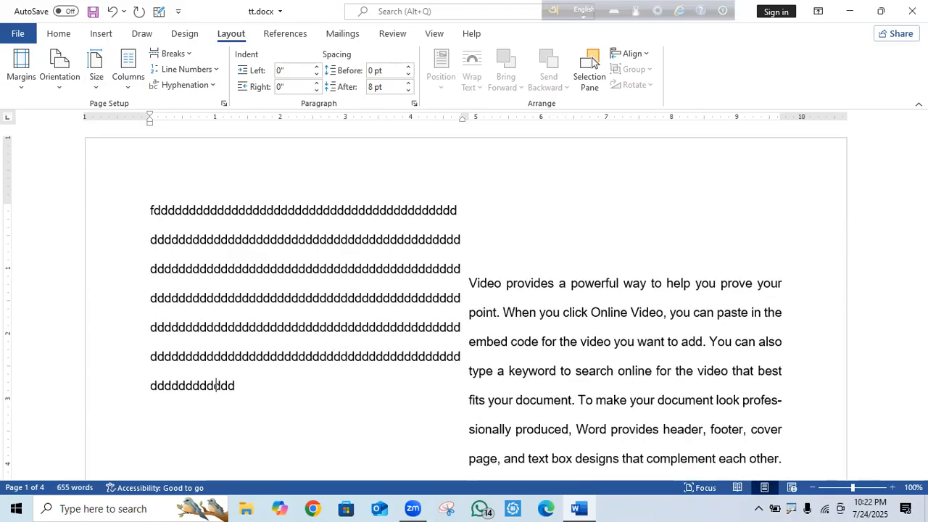
type("ddddddddddddddddddddddddddddddddddd")
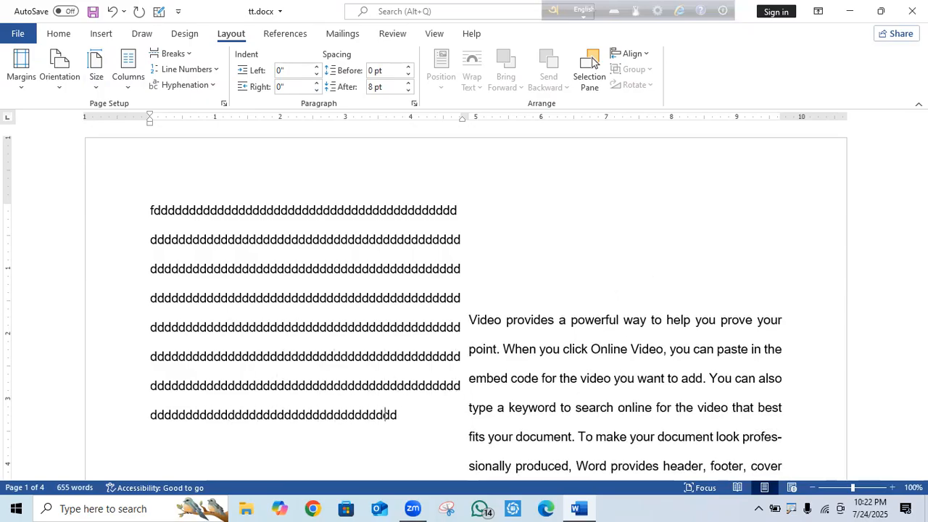
type("ddddddddddddddddddddddddddddddddddddddddddddddddddddddddddddddddddddddddddddddddddddddddddddddd")
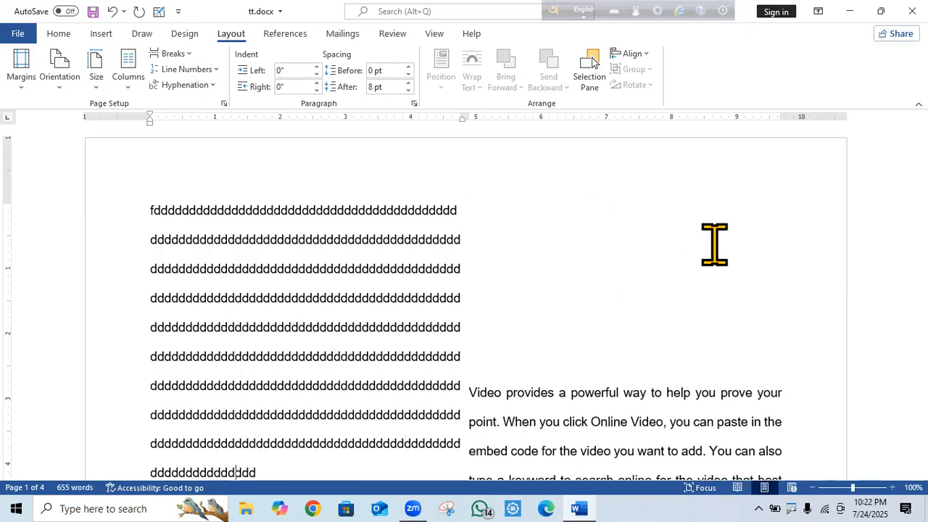
type("dddddddddddddddddddd")
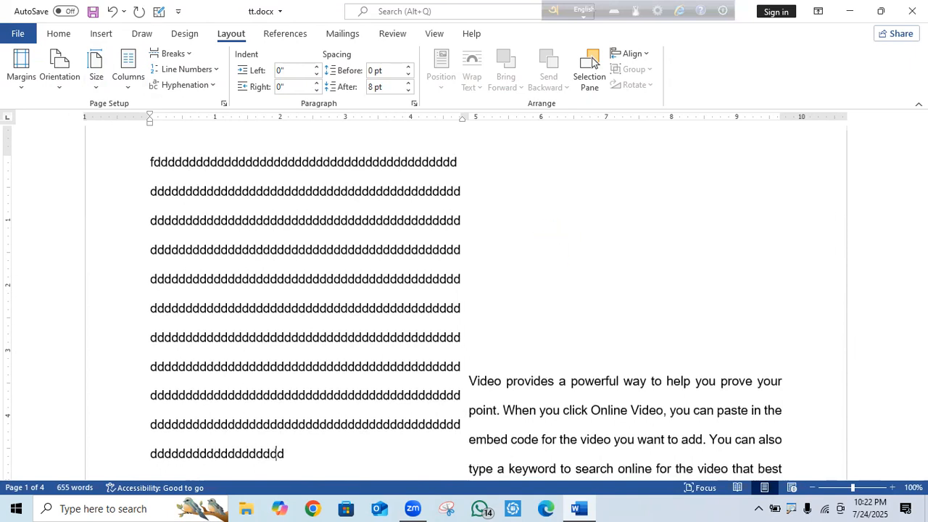
type("dddddddddddddddddddddddddddddddddddddddddddddddddddddd")
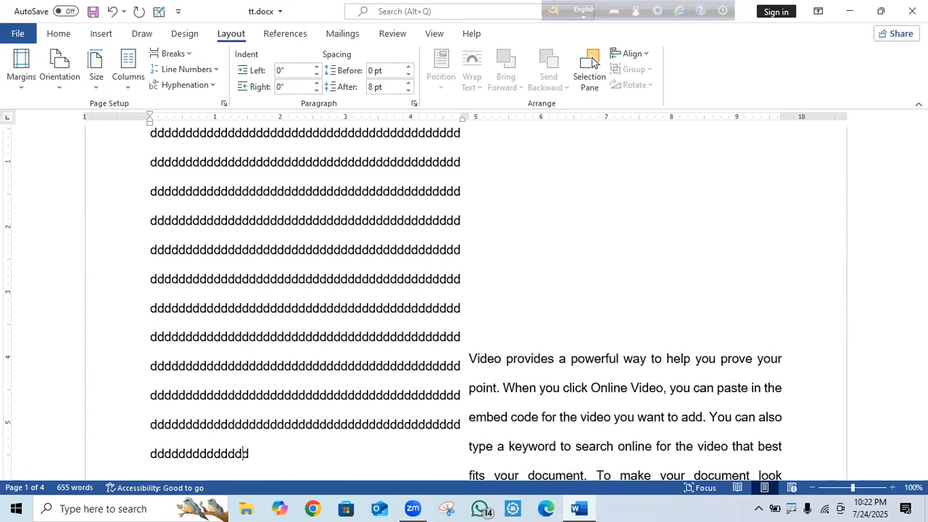
type("ddddddddddddddddddddddddddddddddddddddddddddddddddddddddddddddddddddddddddddddddddddddddddddddddddddddddddgf")
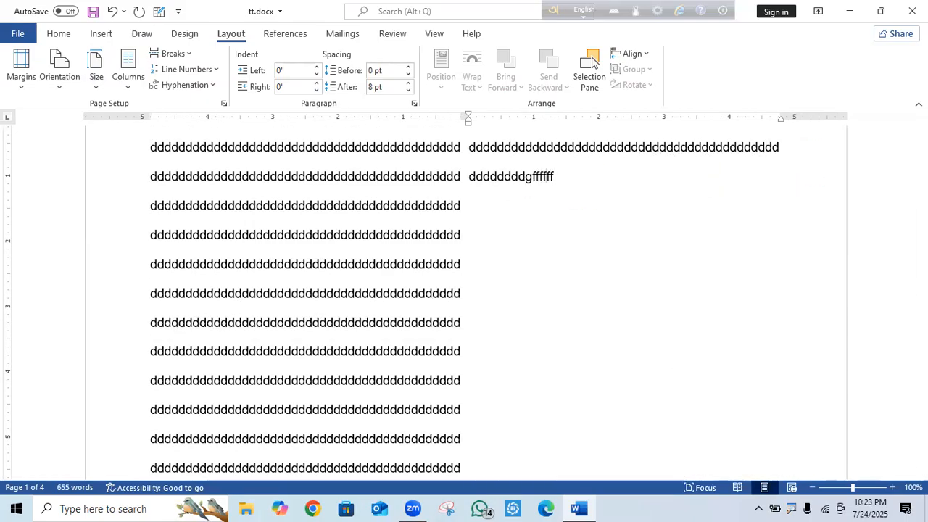
type("ff")
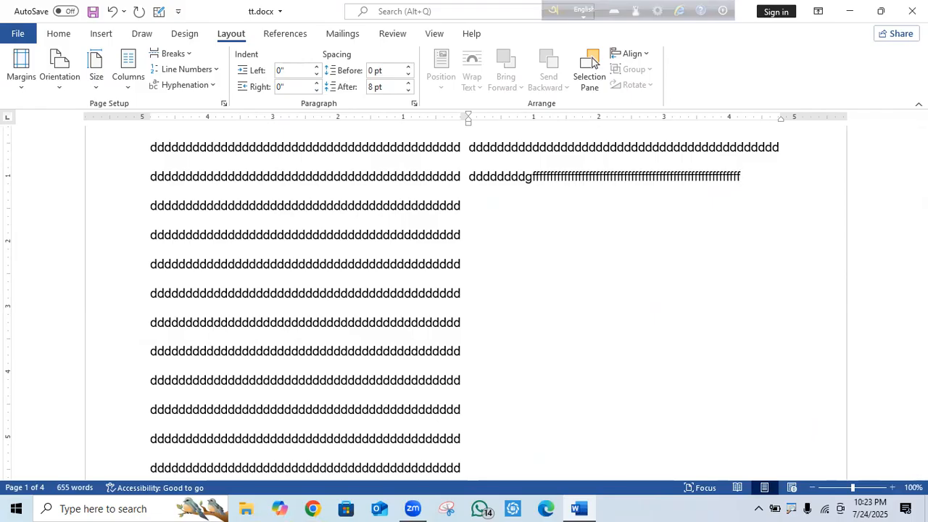
scroll(709, 270, "down", 2)
Select and delete all the d's and f's filler, then place the cursor after 'To' in the right column.
left_click_drag(538, 379, 196, 5)
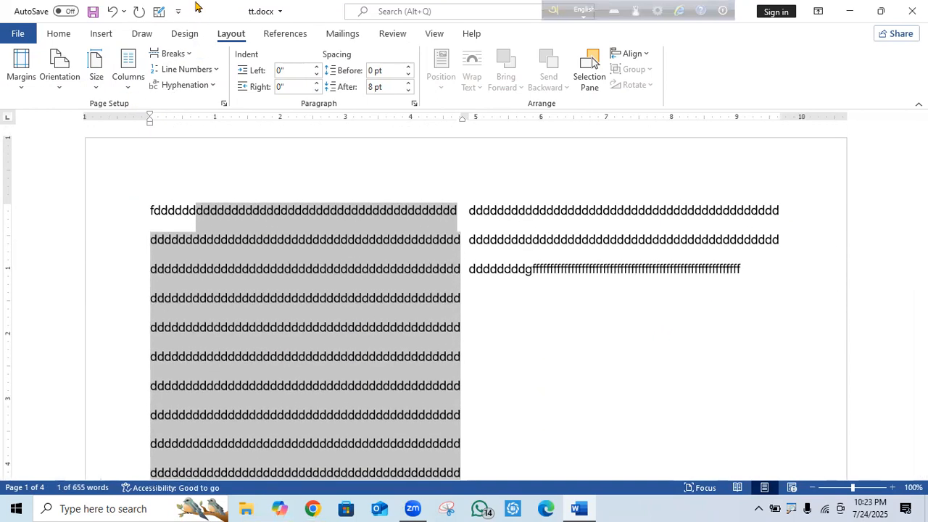
key("BackSpace")
left_click_drag(144, 204, 327, 268)
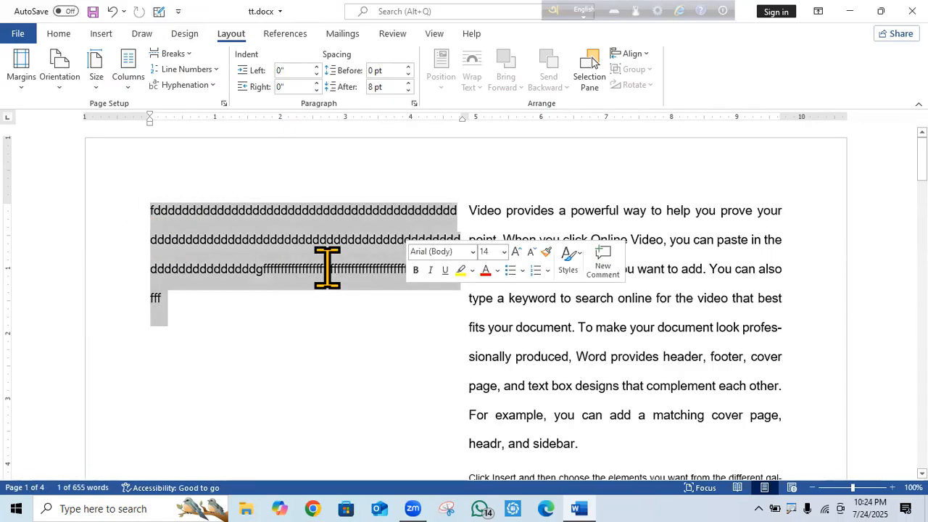
key("BackSpace")
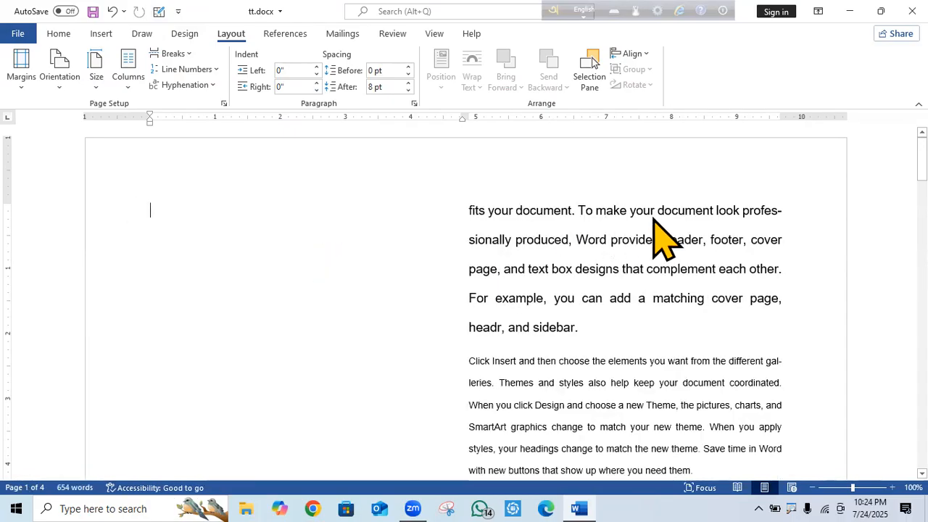
left_click(678, 166)
left_click(592, 196)
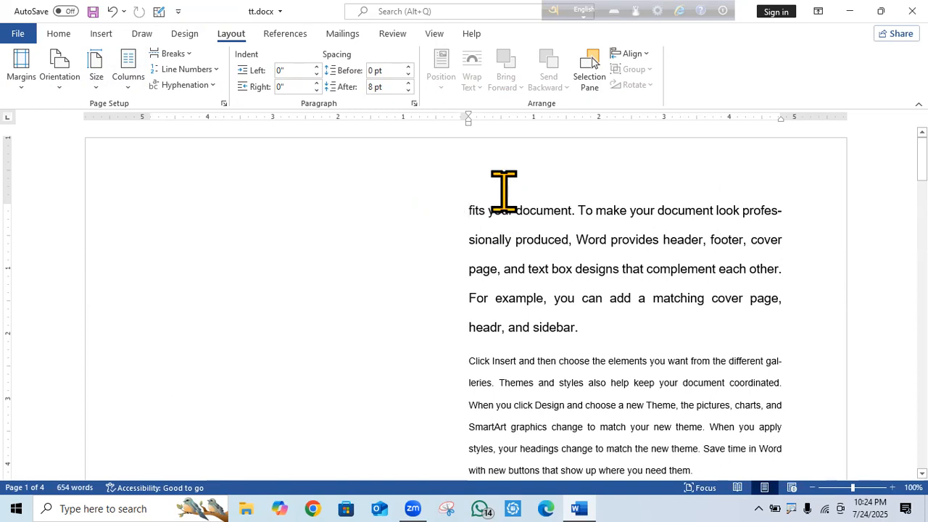
Replace 'fits…sionally' with biShY, break the paragraph after 'Video prov', and add a line of h's.
left_click_drag(463, 205, 789, 206)
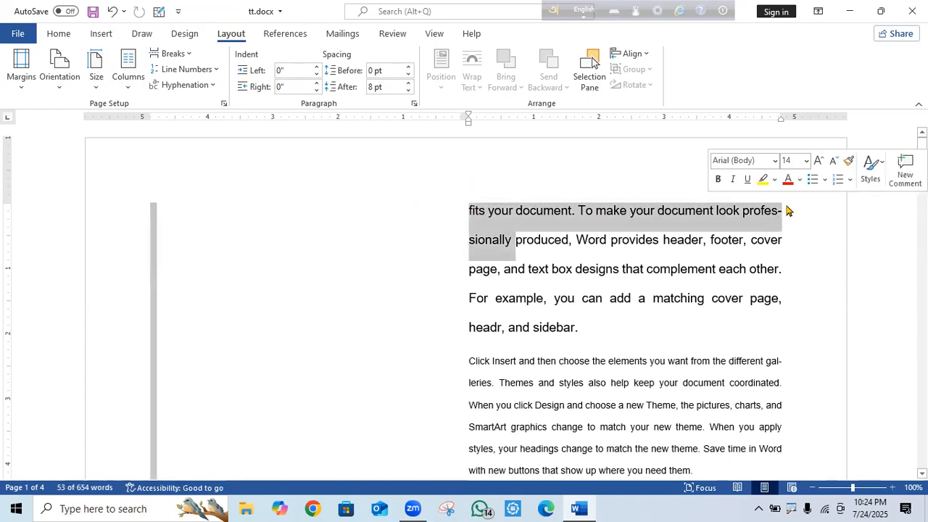
type("biSh")
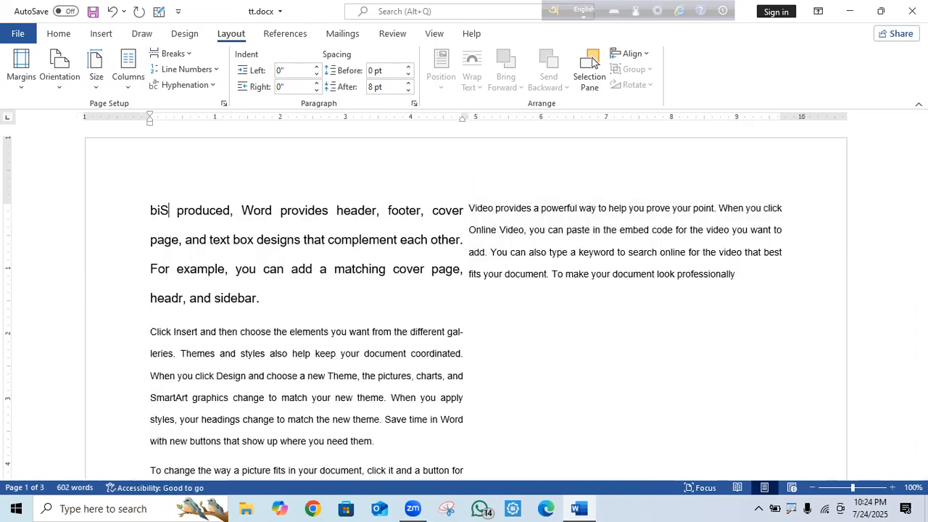
type("Y")
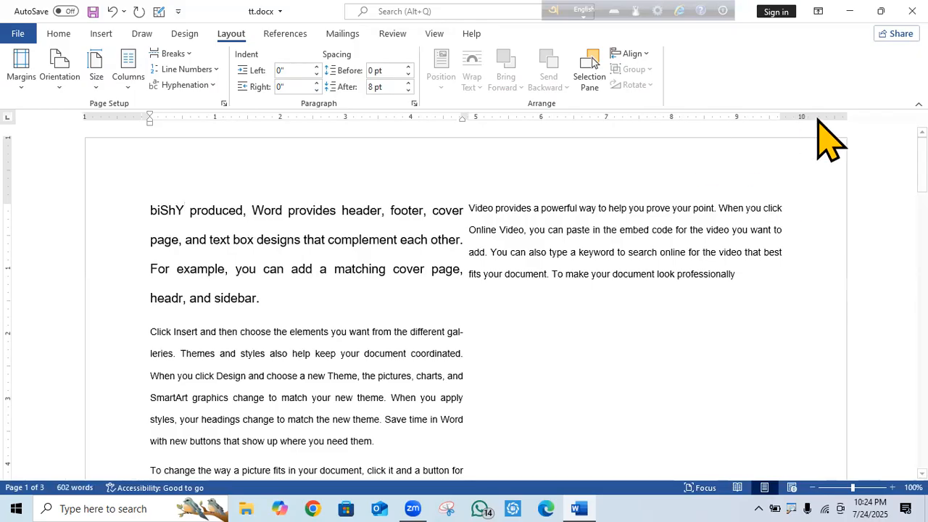
left_click(579, 203)
left_click(534, 182)
key("BackSpace")
key("BackSpace")
key("BackSpace")
key("BackSpace")
key("BackSpace")
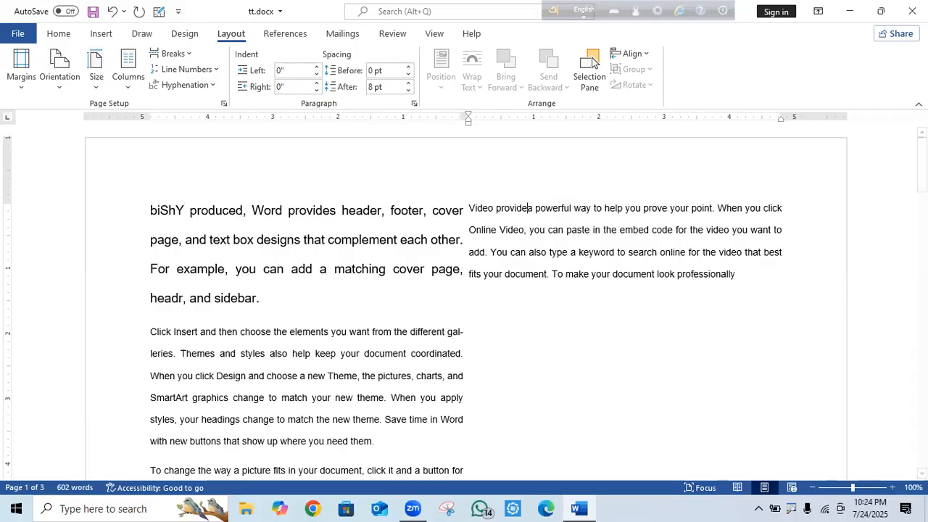
key("Return")
key("Return")
key("Return")
key("Return")
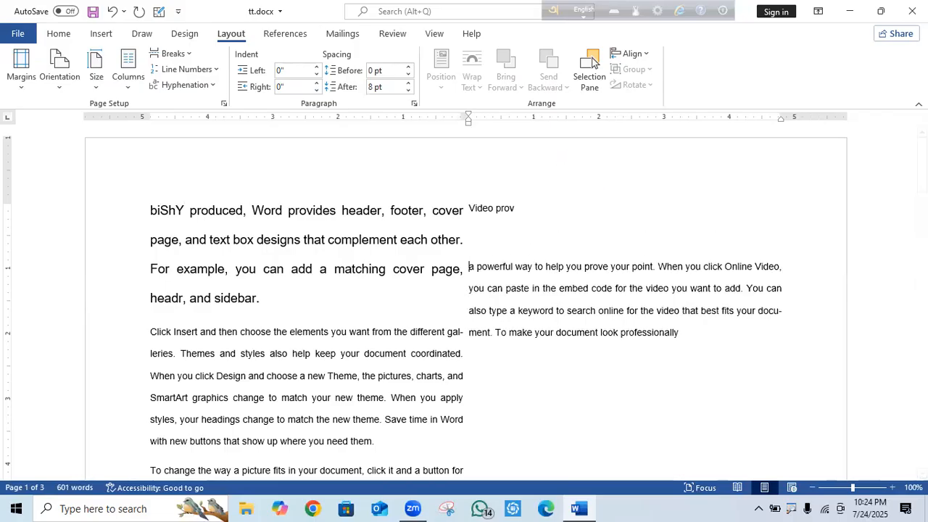
type("hhhhhh")
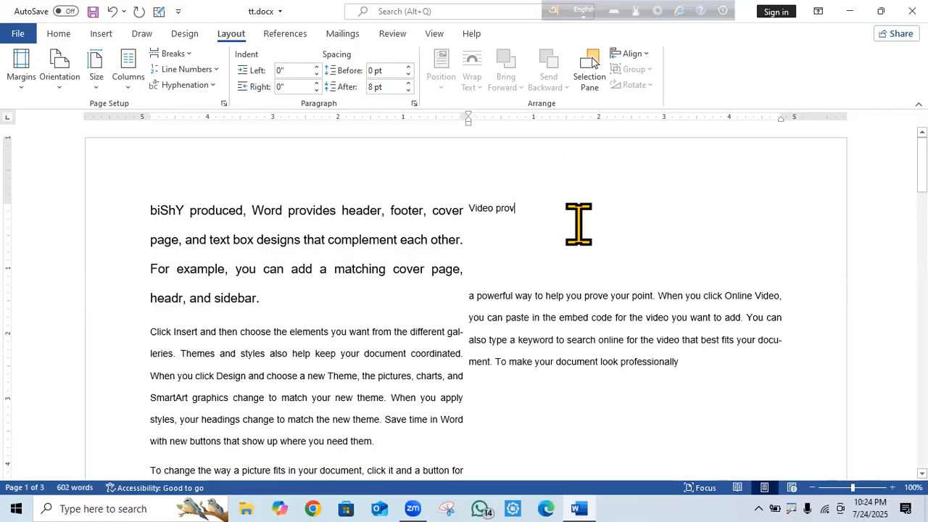
type("hhhhhhhhhhhhhhhhhhhhhhhhhhhhhhhhhhh")
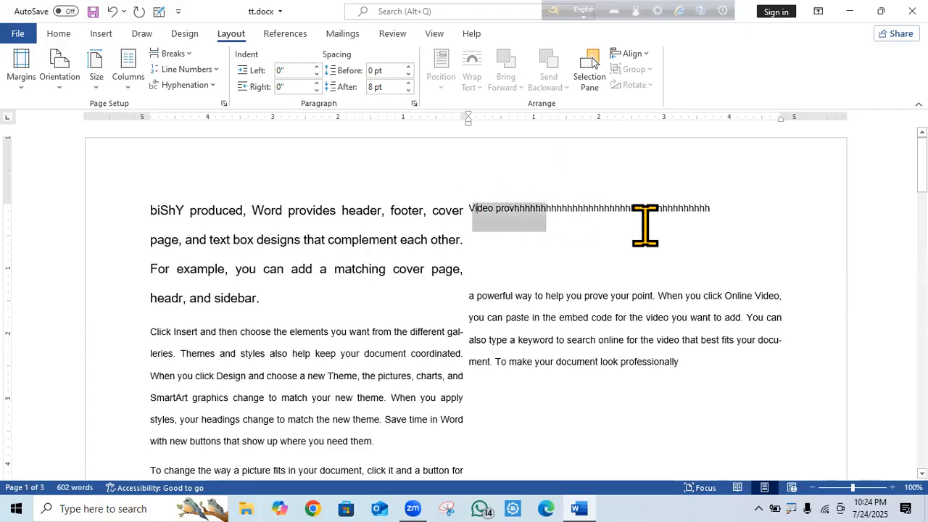
left_click_drag(645, 226, 760, 231)
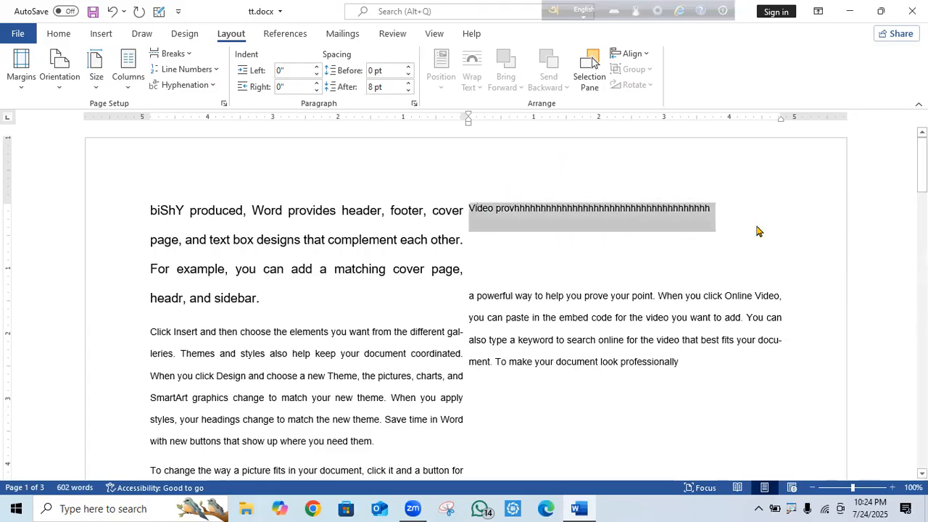
left_click(721, 217)
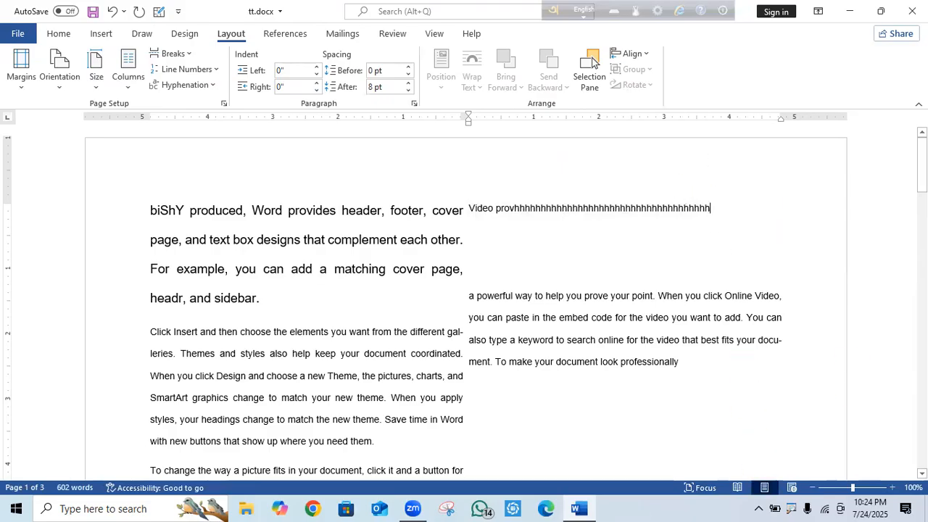
left_click_drag(922, 165, 922, 229)
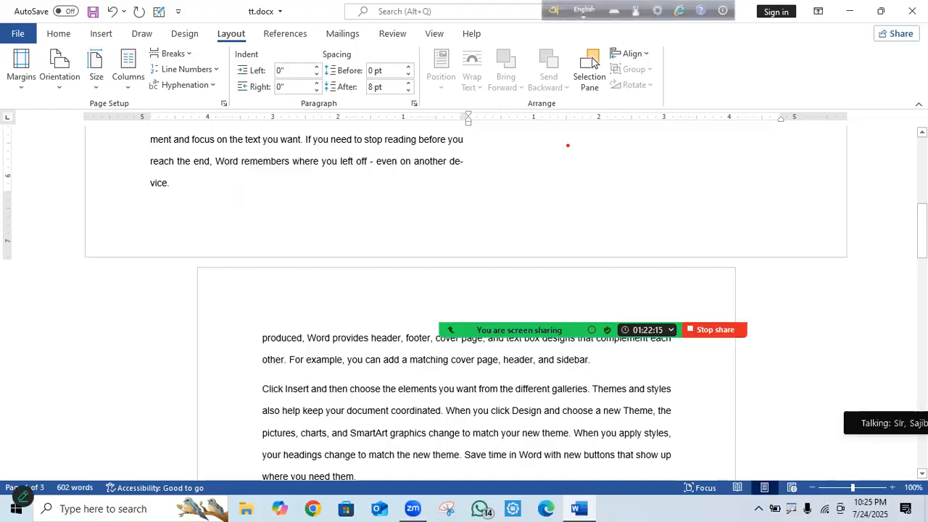
left_click_drag(599, 164, 572, 170)
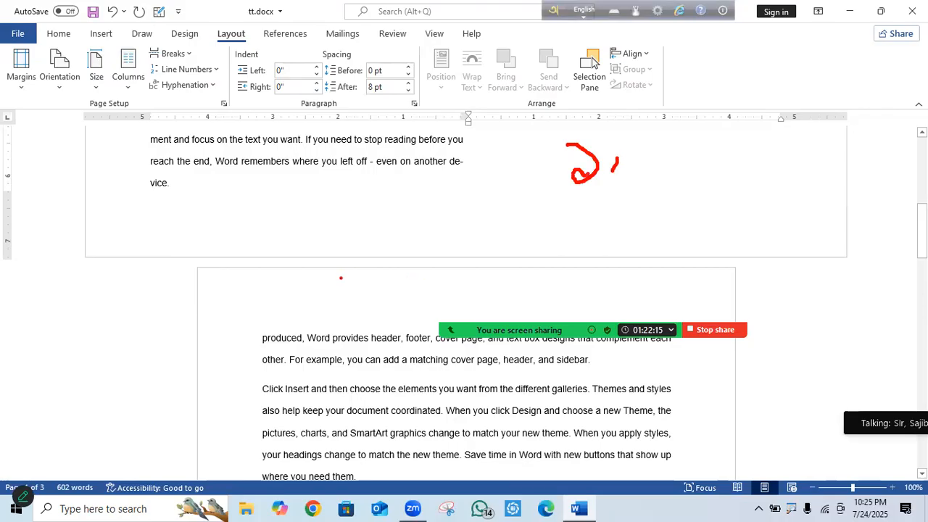
key("Escape")
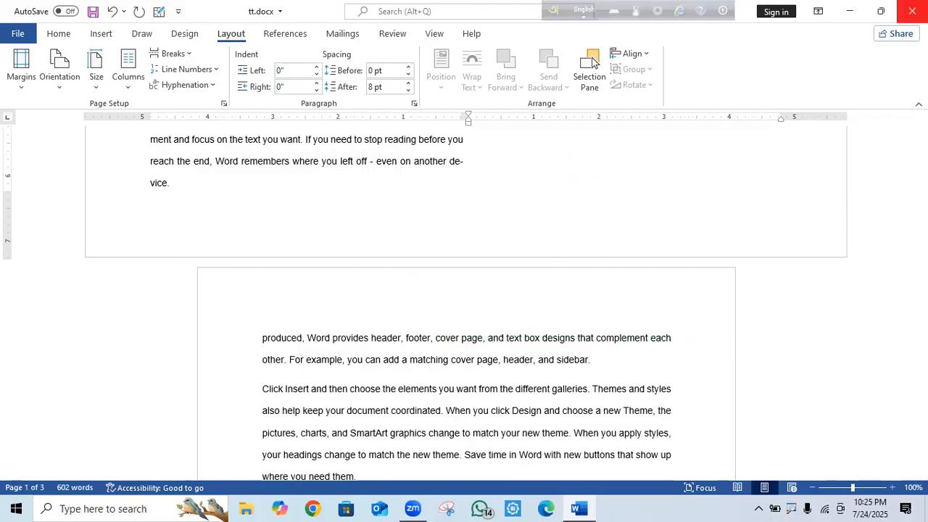
Close tt.docx with Don't Save and delete the tt.docx file from the desktop.
left_click(912, 11)
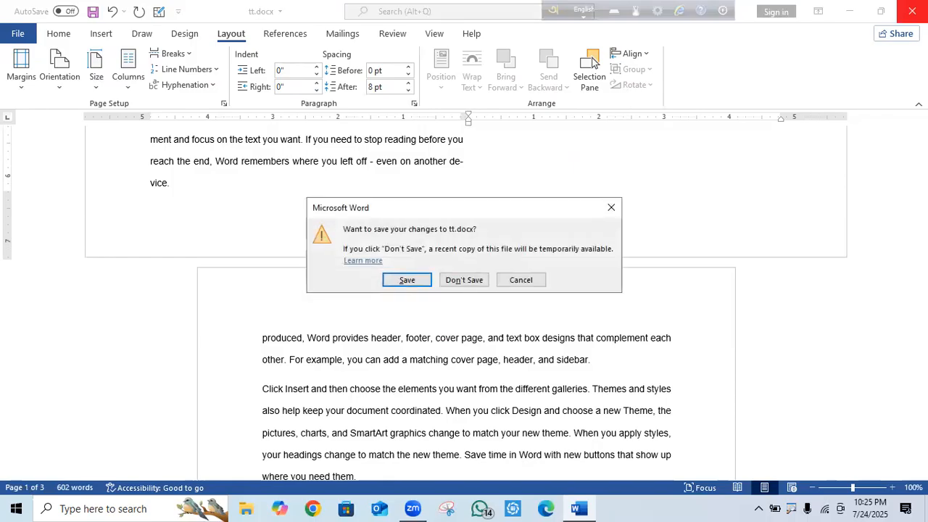
left_click(476, 280)
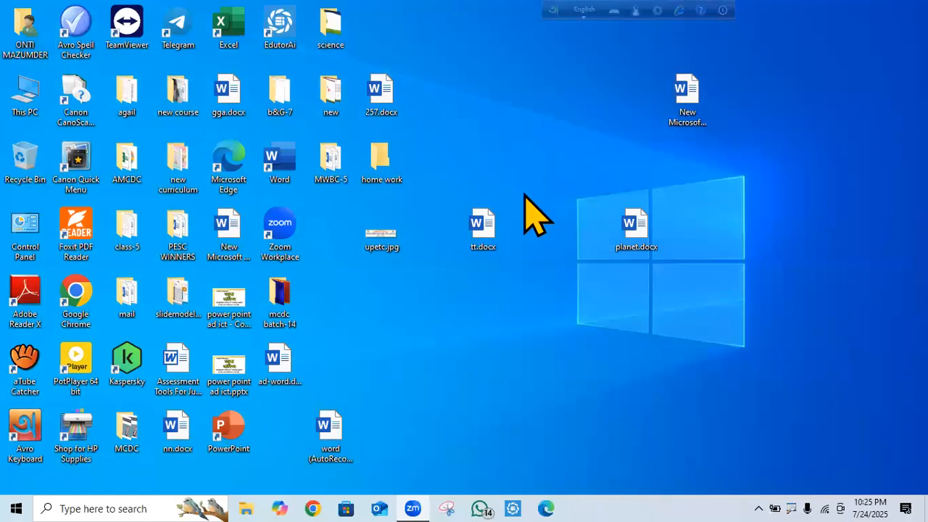
right_click(479, 239)
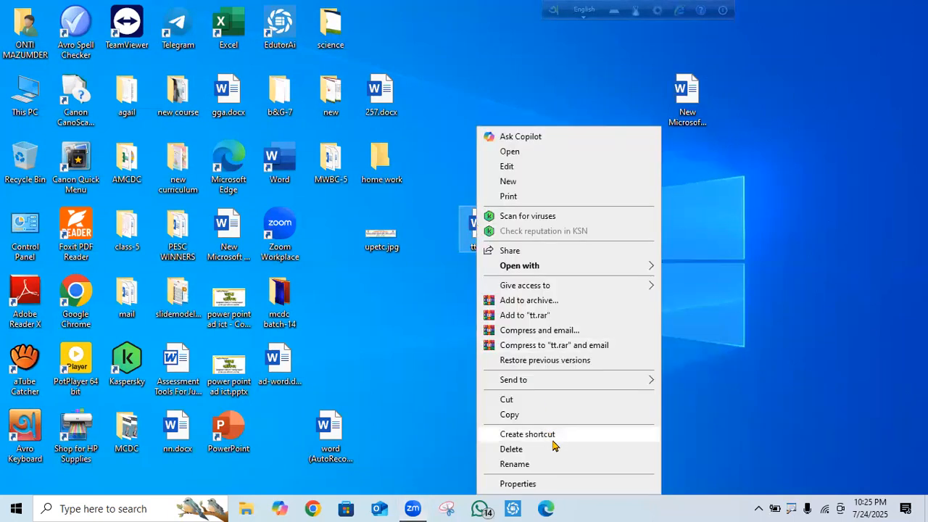
left_click(511, 450)
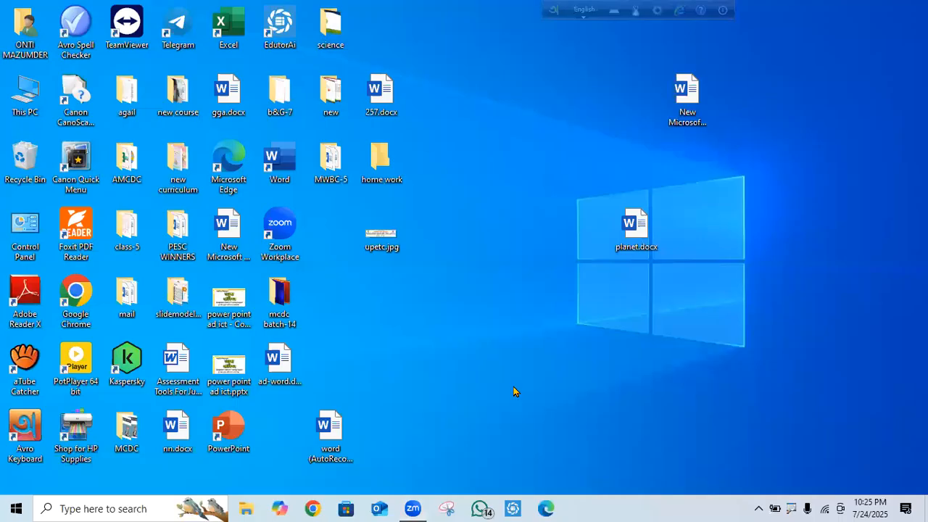
Create a new Microsoft Word Document on the desktop named ff.docx.
right_click(517, 341)
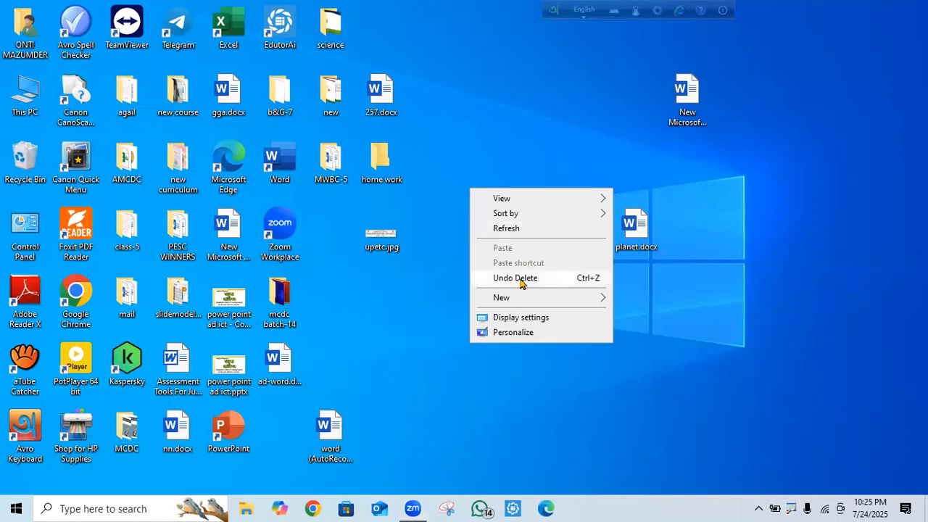
mouse_move(506, 302)
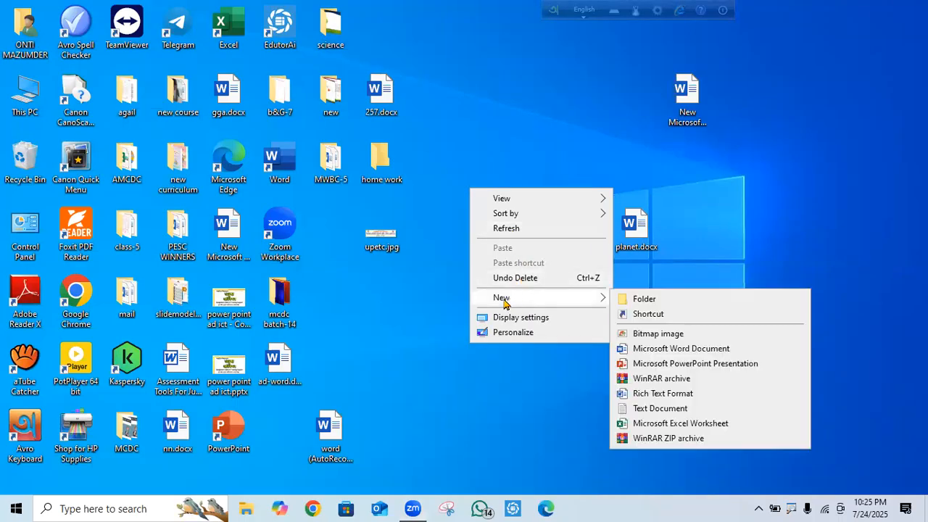
left_click(665, 354)
type("ff.docx")
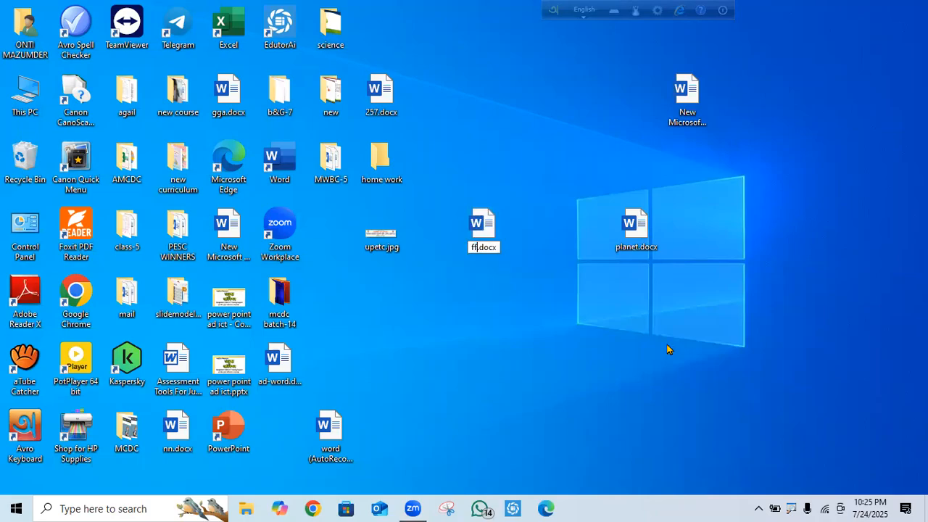
left_click(482, 228)
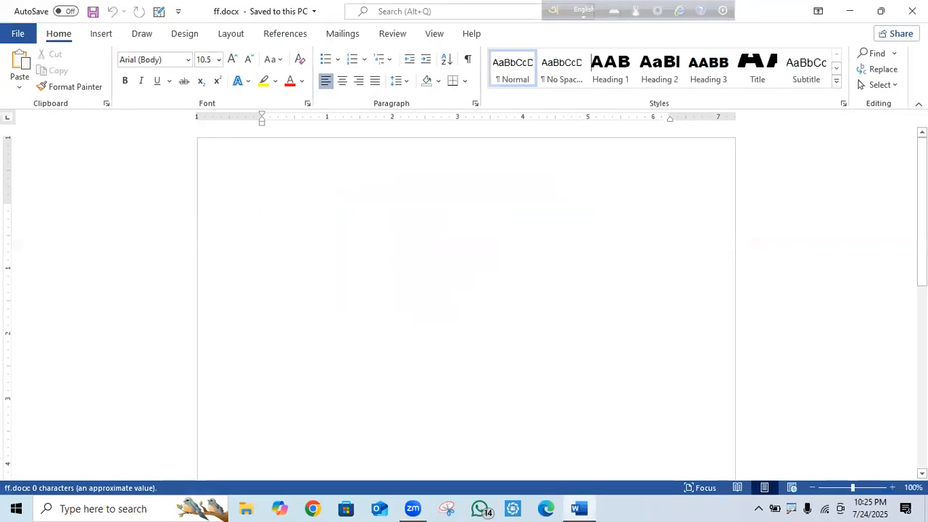
Turn the page to landscape orientation and split it into two columns.
left_click(102, 35)
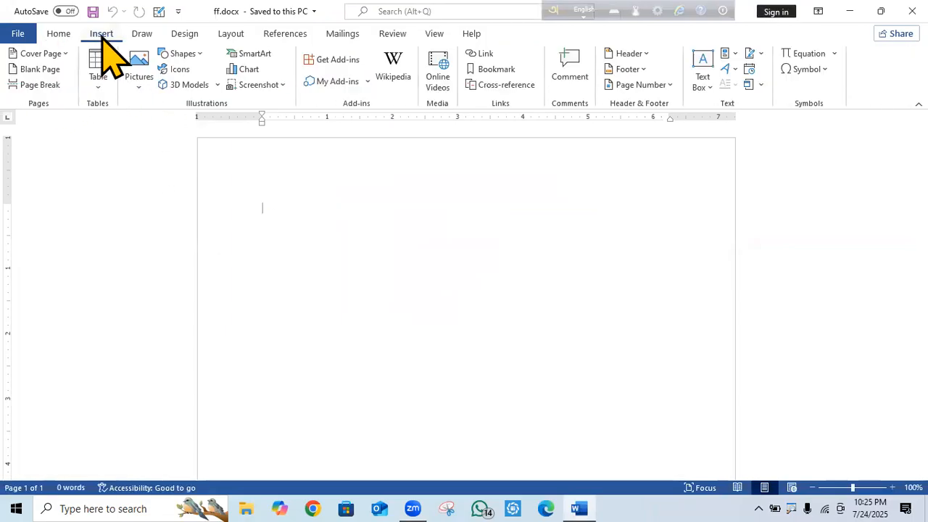
left_click(223, 38)
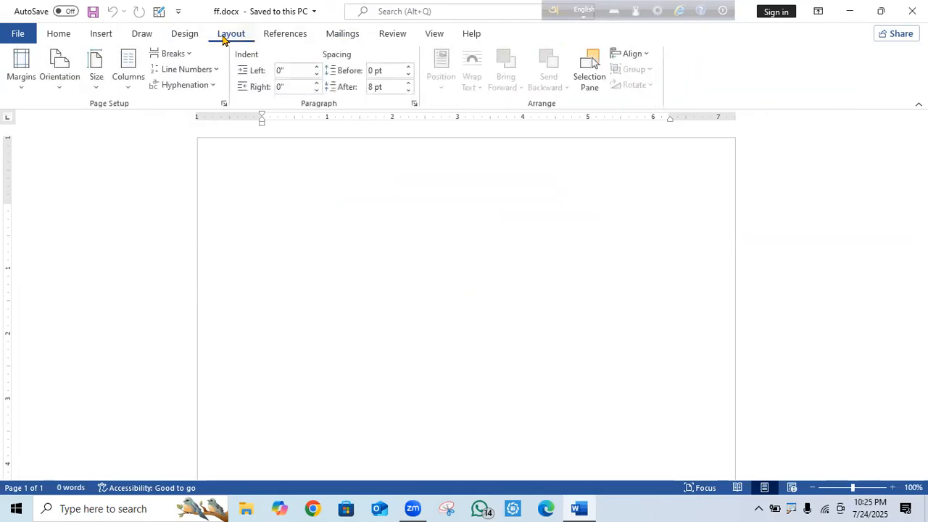
left_click(60, 86)
left_click(82, 146)
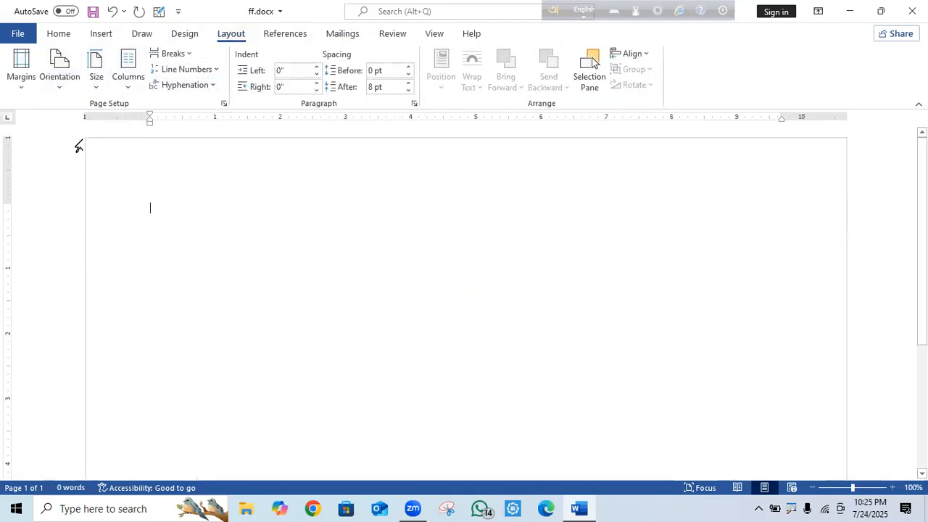
left_click(128, 83)
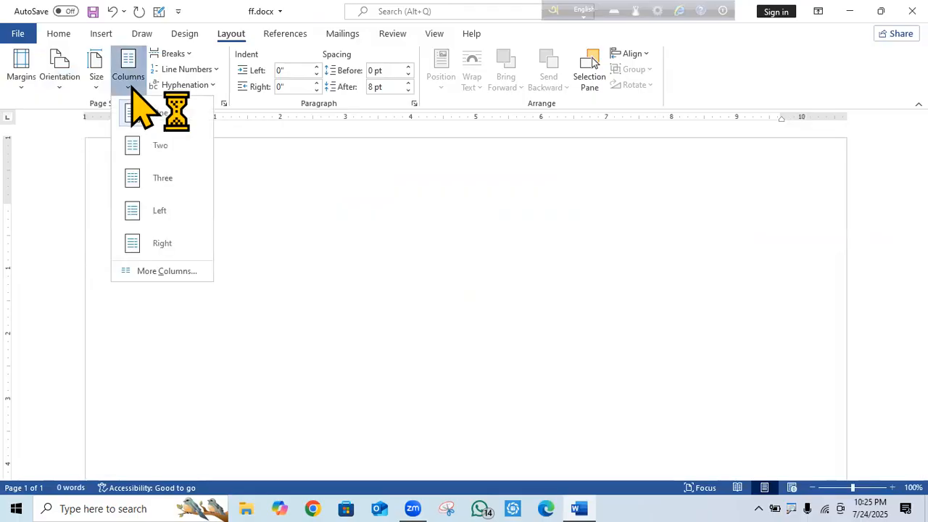
left_click(161, 146)
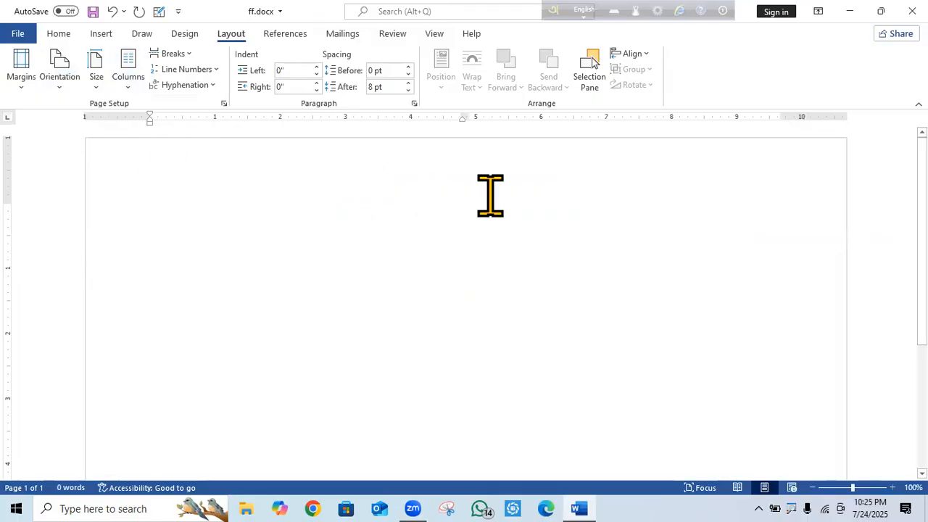
Type test lines of 'f' and 'h' characters, then select and delete them all.
type("ffffffffffffffffffffffffffff")
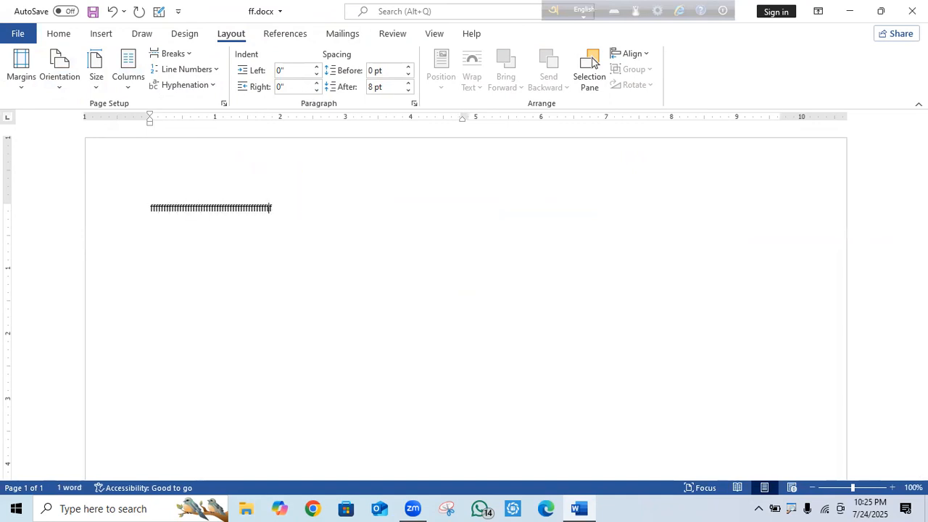
type("ffffffffffffffffffffffffffffffffffffffffff")
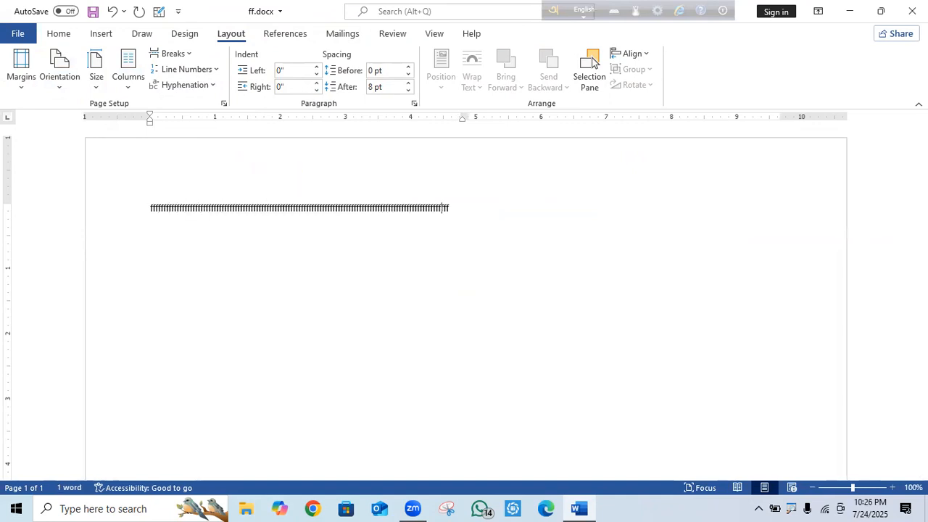
type("ffffffffffffffffffffffffffffffff")
left_click(589, 211)
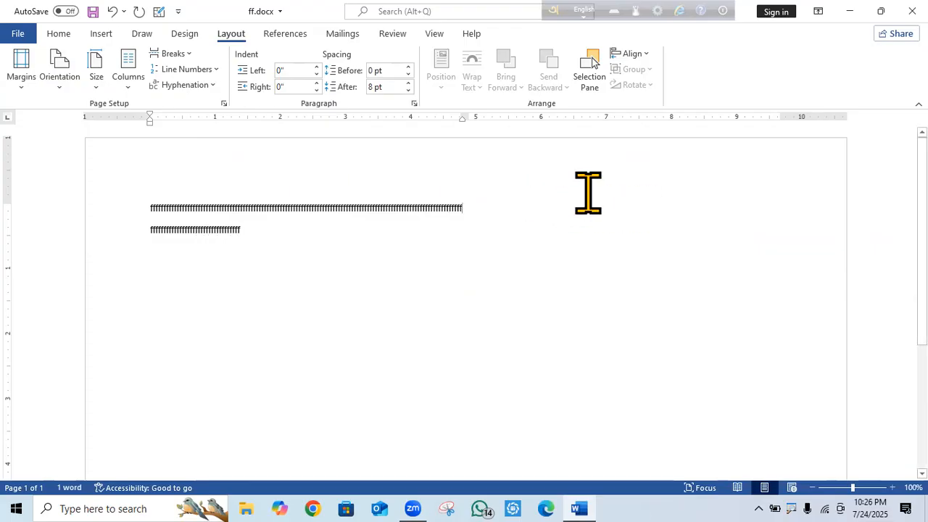
type("hhhhhhhhh")
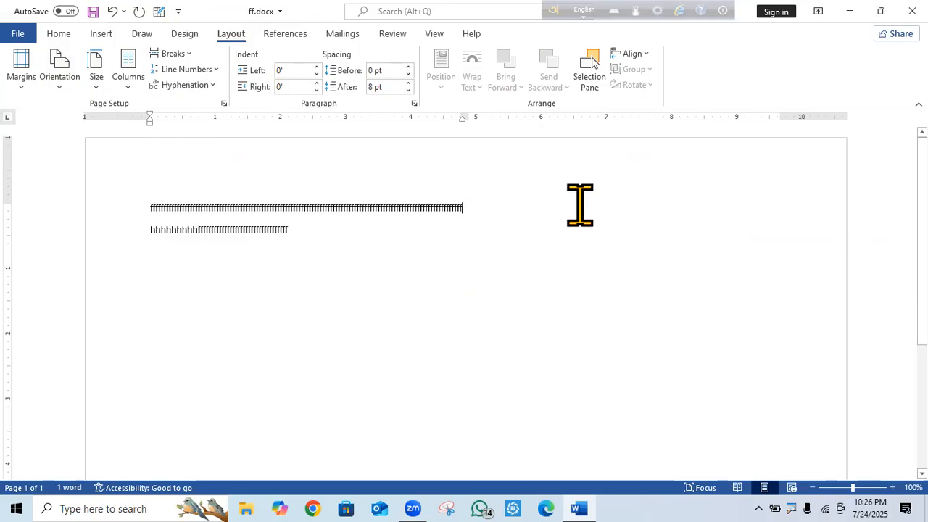
left_click(566, 232)
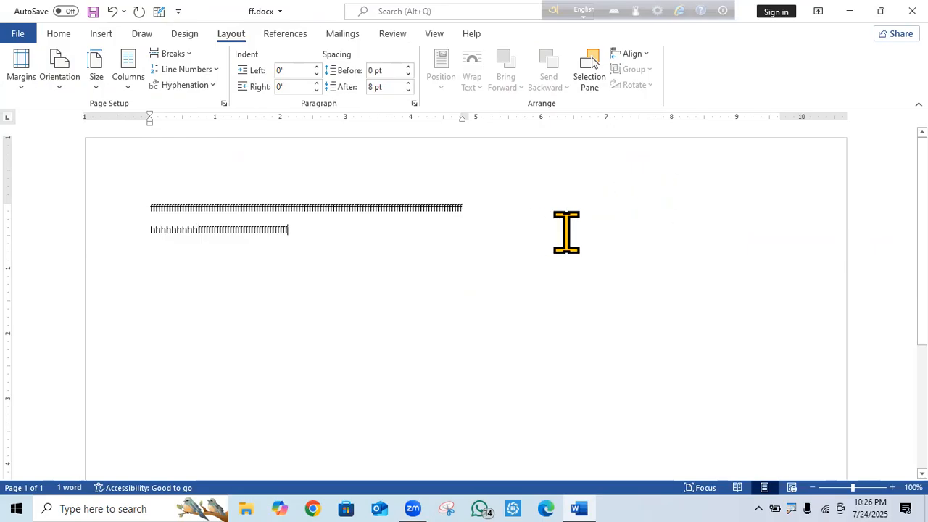
left_click_drag(348, 253, 143, 208)
key("BackSpace")
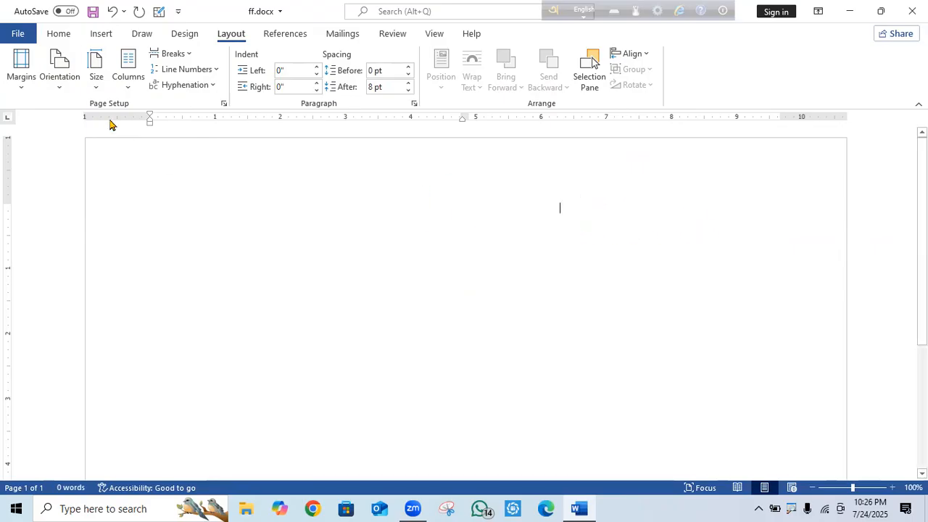
left_click(129, 89)
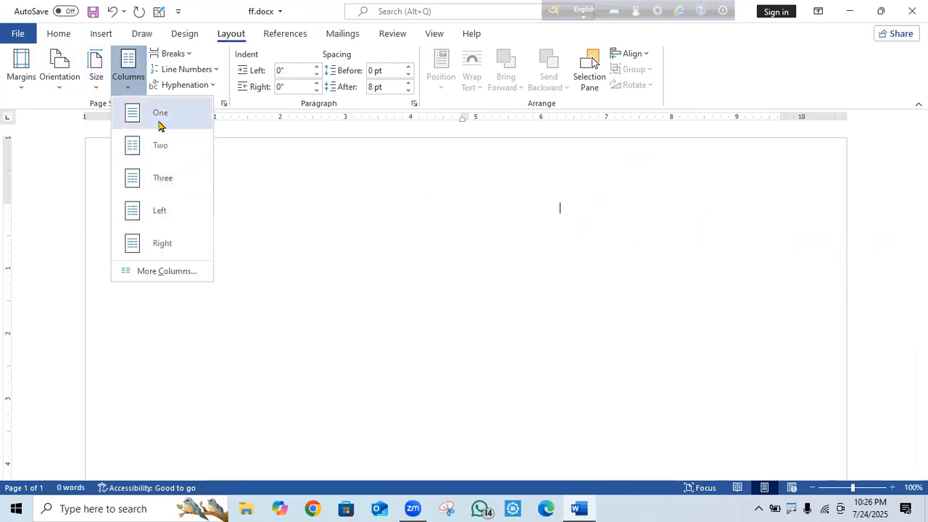
left_click(166, 147)
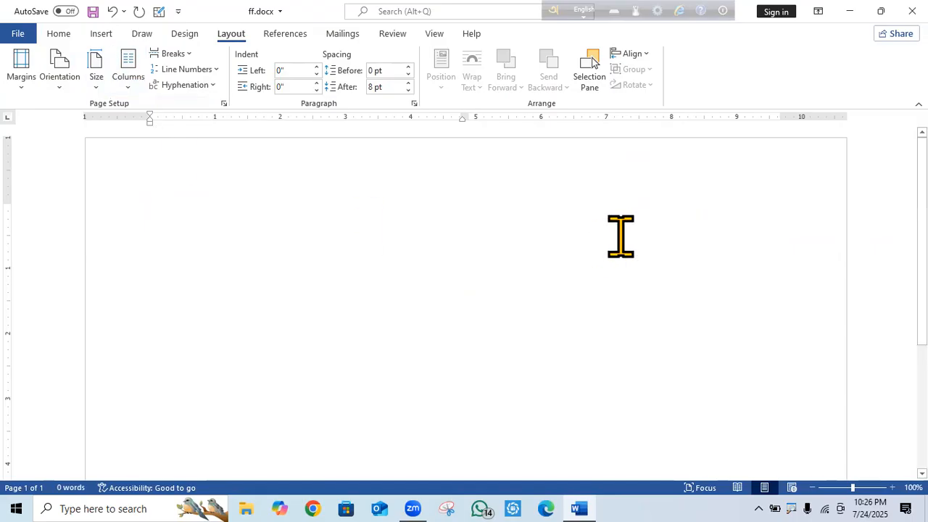
type("gggg")
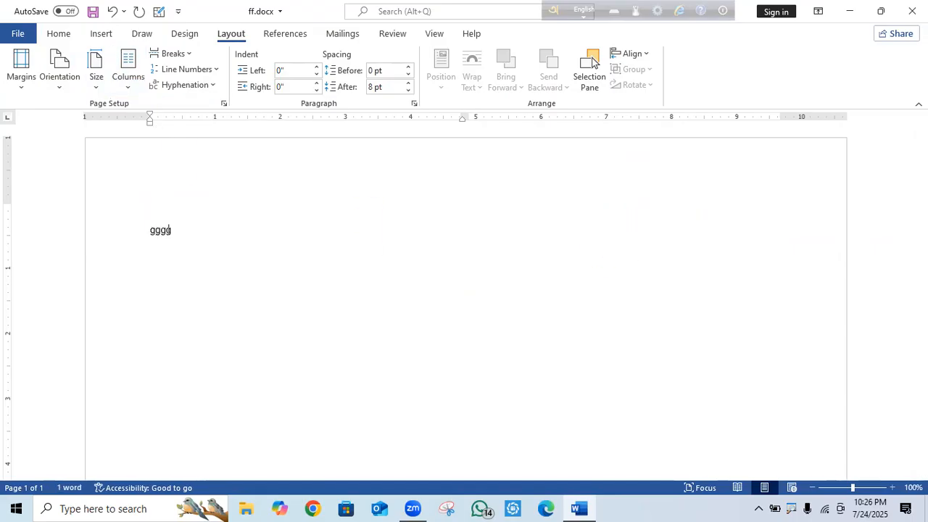
type("ggggggggggggggggggggggggggggggggggggggg")
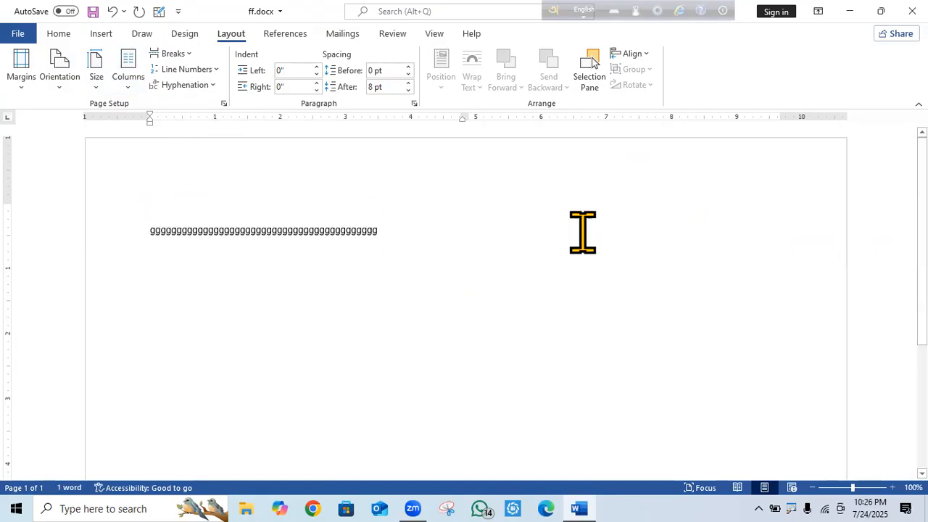
left_click_drag(365, 234, 153, 240)
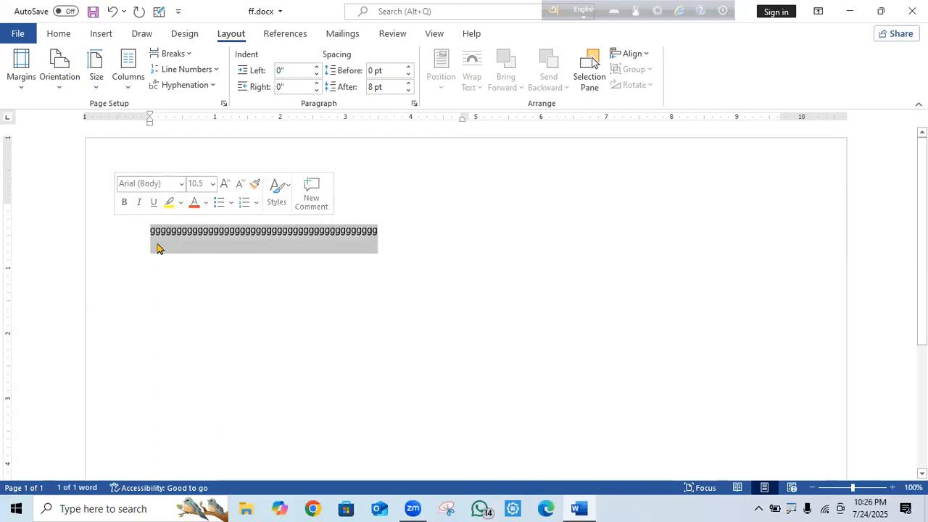
key("BackSpace")
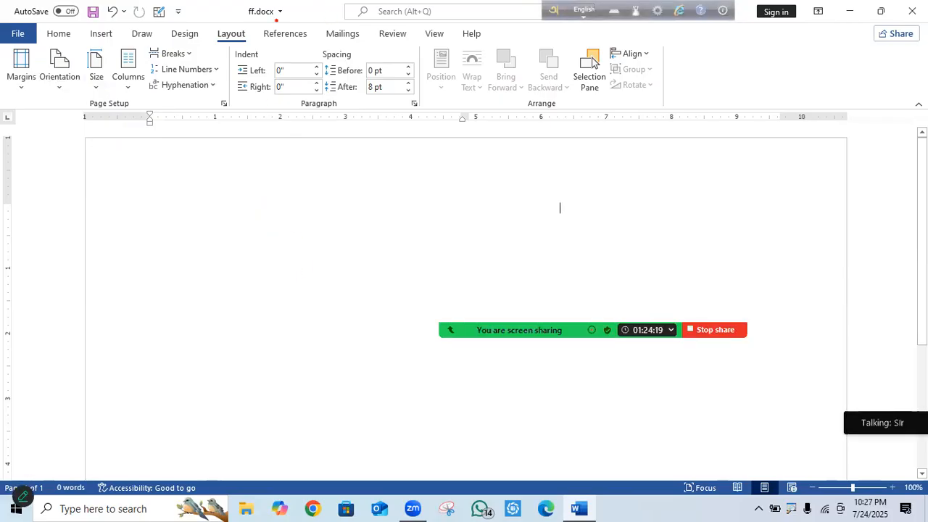
mouse_move(232, 34)
left_mouse_down()
mouse_move(338, 26)
mouse_move(408, 120)
mouse_move(265, 87)
mouse_move(224, 19)
left_mouse_up()
key("Escape")
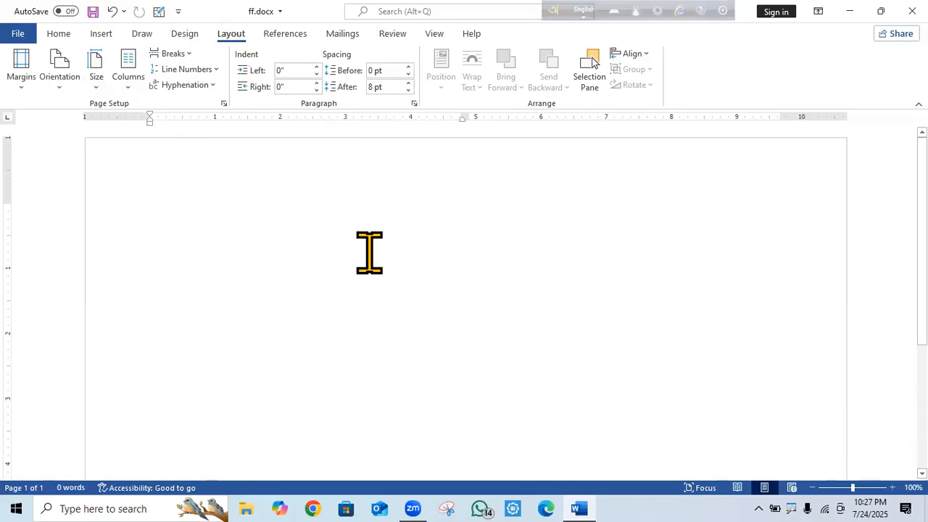
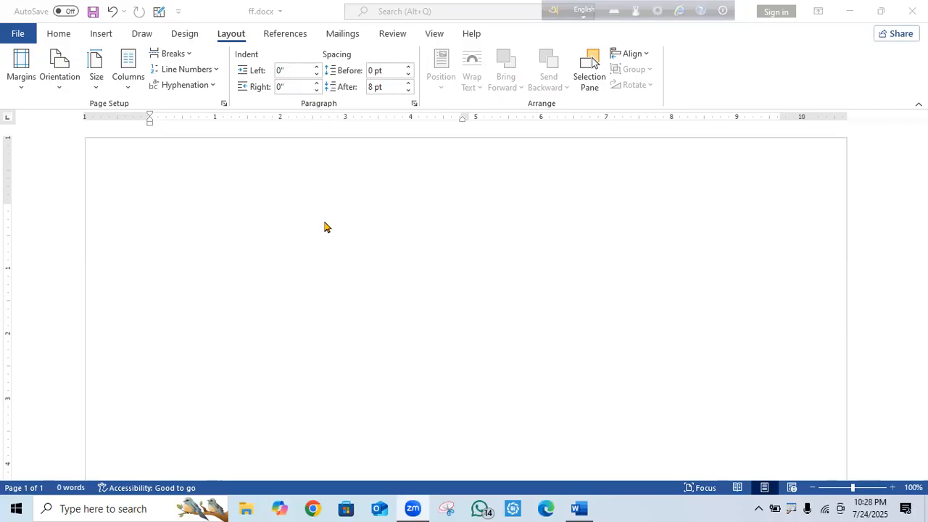
Minimize the blank ff.docx Word window to reveal ff.docx and planet.docx on the desktop.
left_click(260, 206)
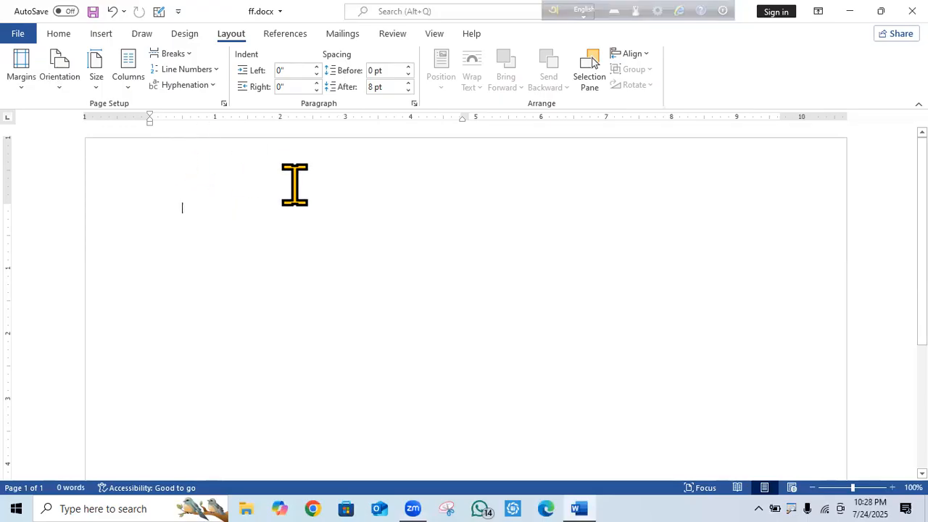
left_click(849, 11)
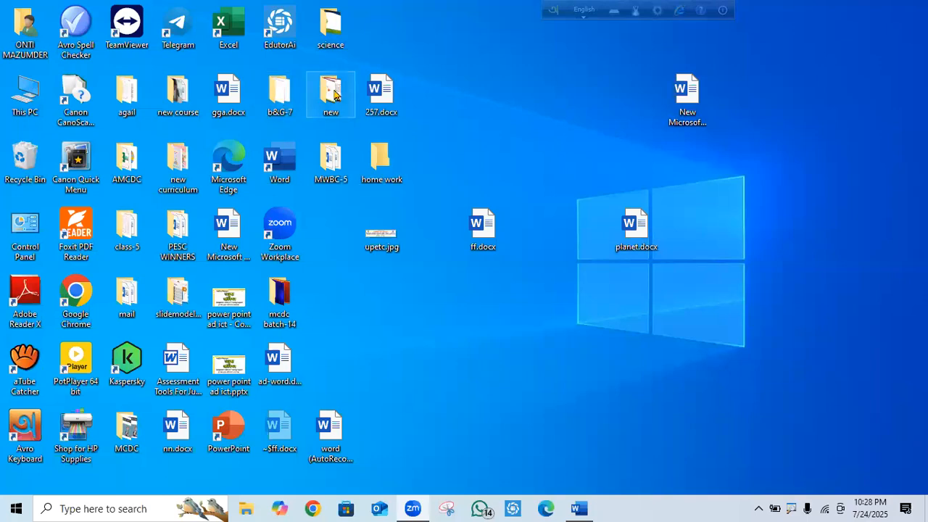
Open question-1.docx from the science > week test-5 folder in Word.
double_click(335, 31)
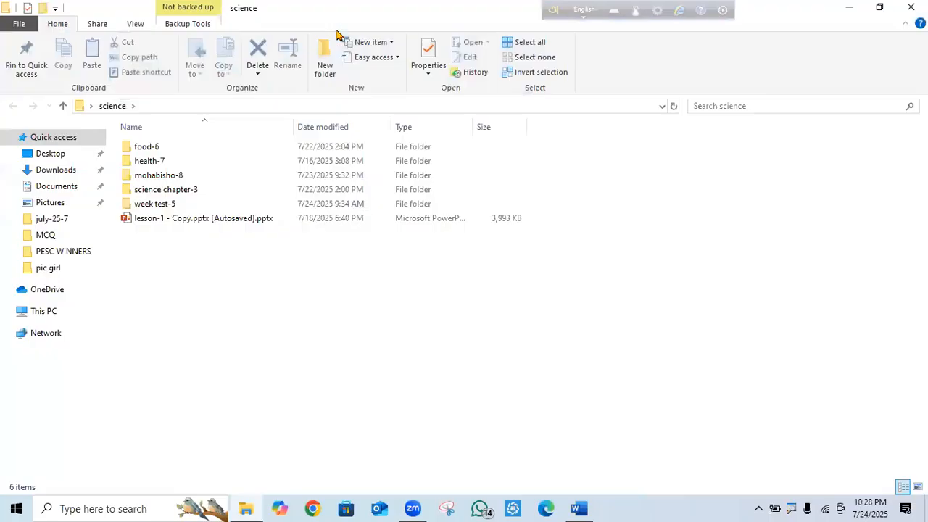
double_click(172, 207)
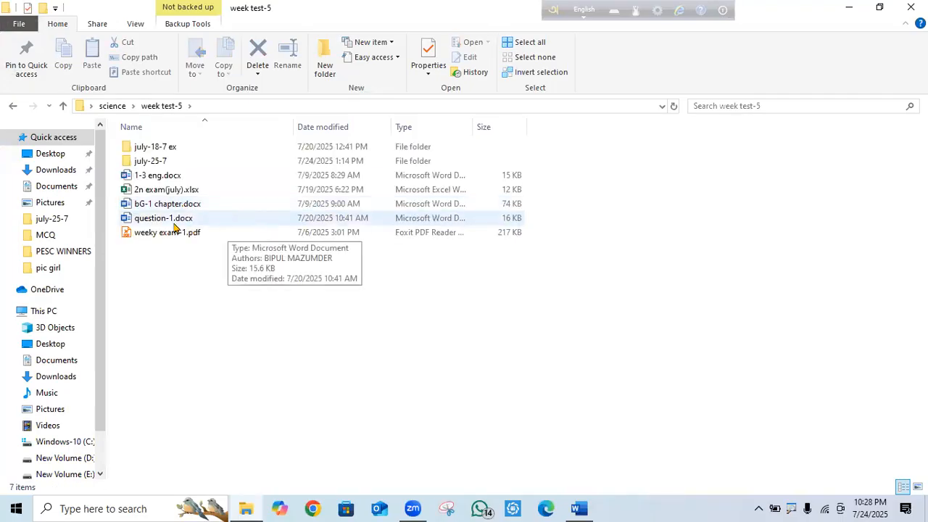
double_click(174, 219)
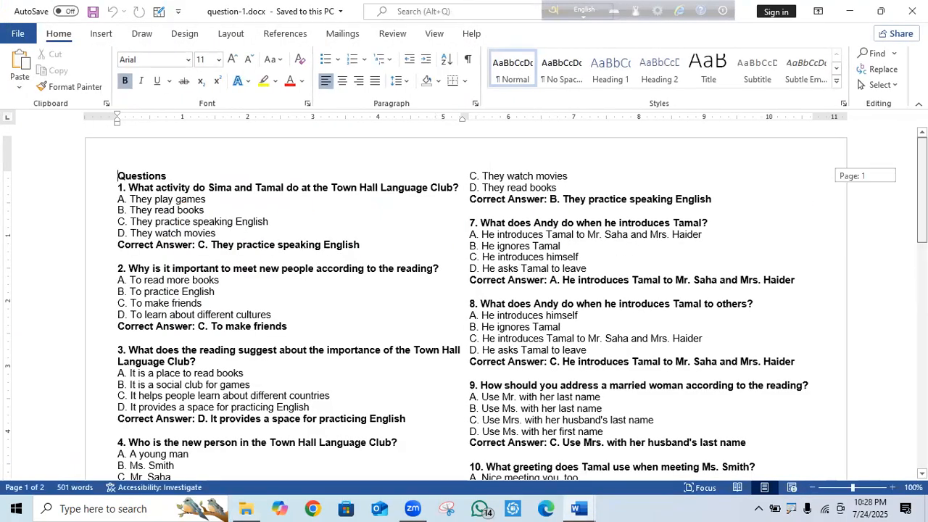
scroll(180, 221, "down", 1)
scroll(464, 303, "down", 15)
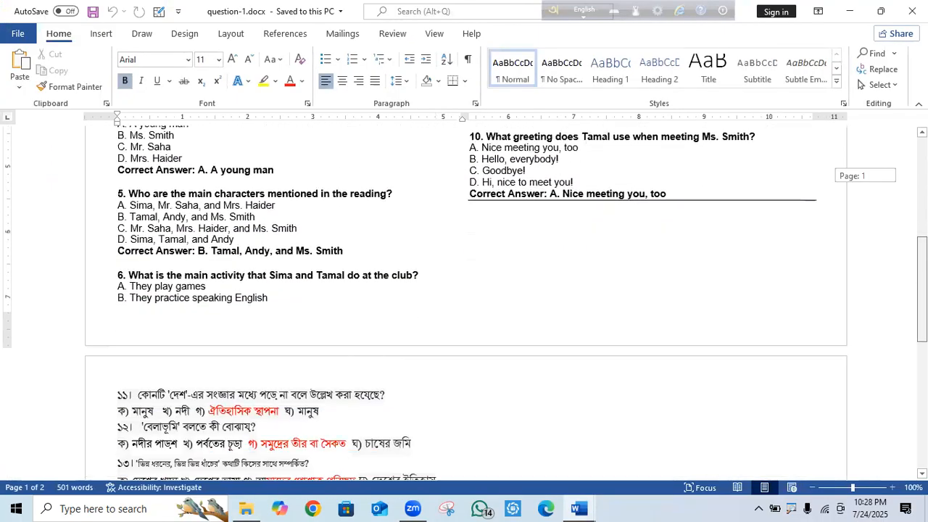
left_click_drag(922, 324, 922, 176)
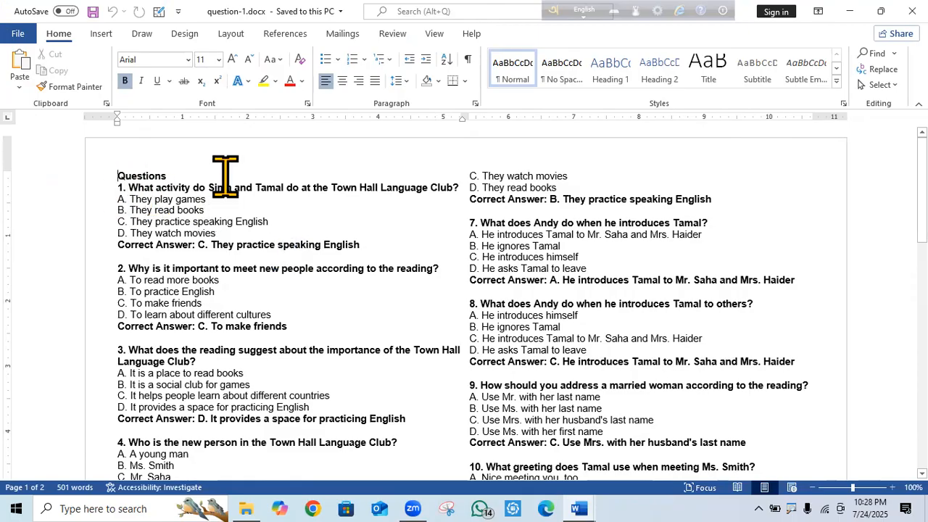
scroll(464, 304, "down", 10)
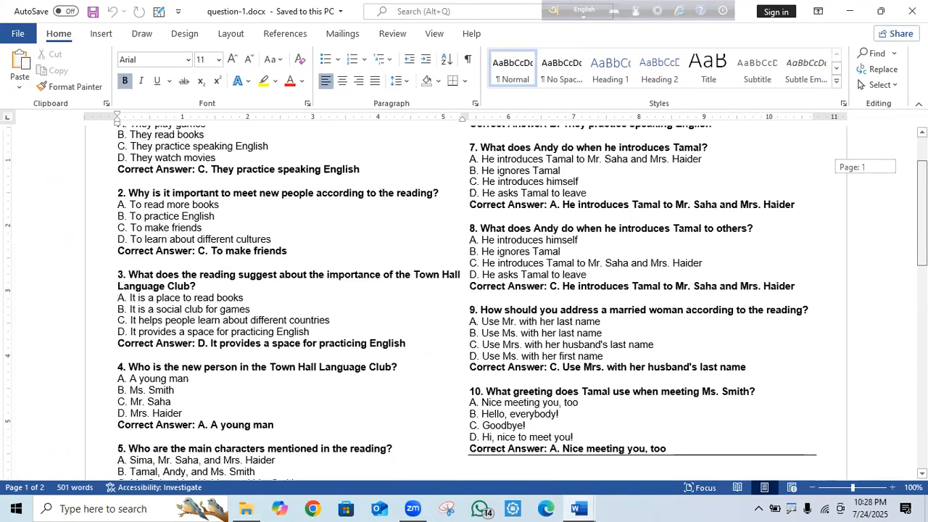
scroll(464, 304, "up", 5)
scroll(464, 305, "up", 5)
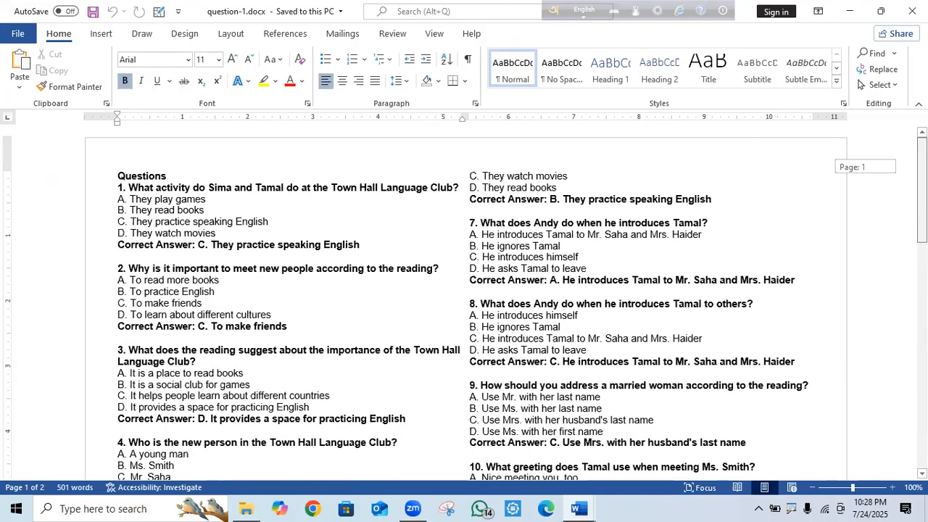
scroll(464, 304, "down", 10)
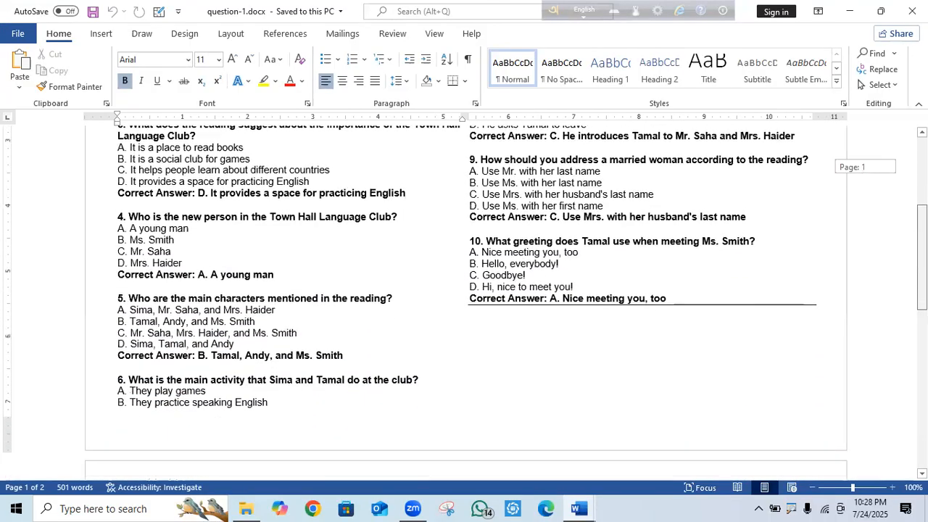
scroll(464, 304, "down", 3)
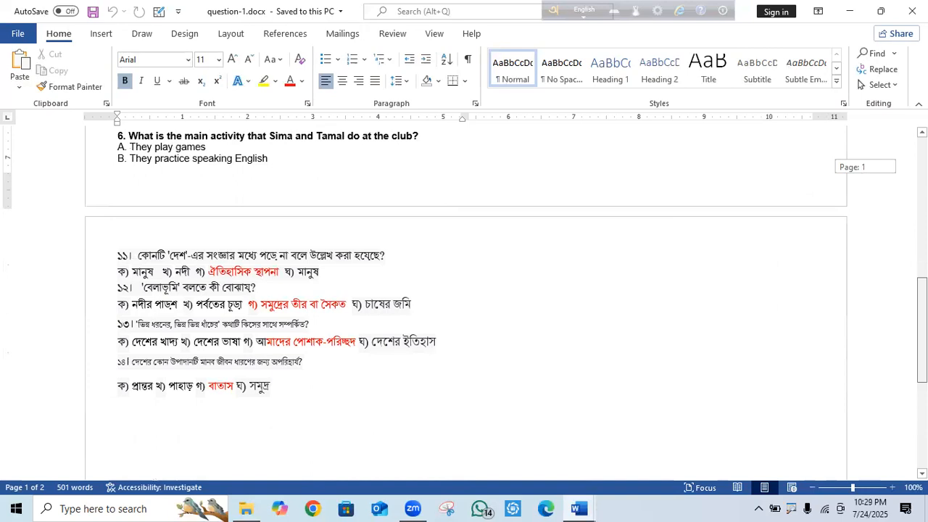
scroll(297, 170, "up", 13)
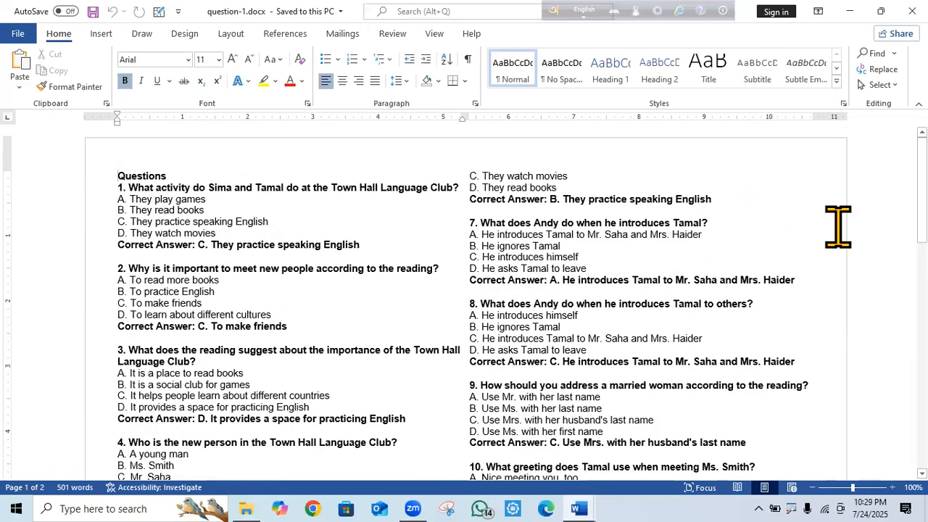
mouse_move(921, 181)
left_mouse_down()
mouse_move(921, 254)
mouse_move(921, 184)
left_mouse_up()
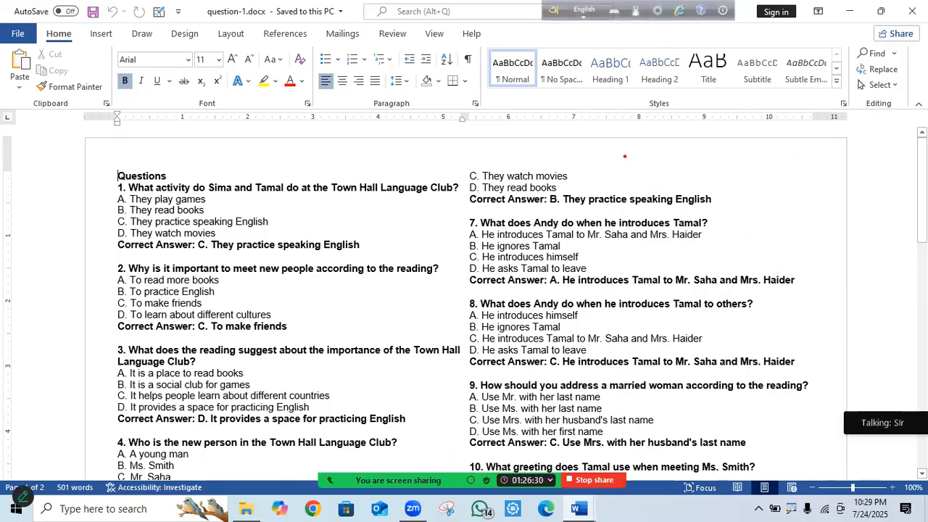
mouse_move(666, 163)
left_mouse_down()
mouse_move(715, 194)
mouse_move(685, 203)
left_mouse_up()
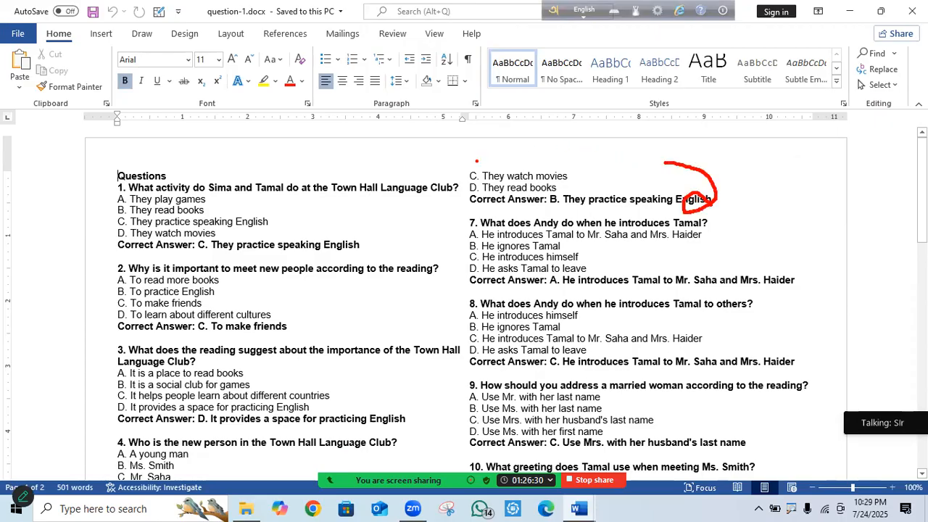
mouse_move(471, 159)
left_mouse_down()
mouse_move(794, 156)
mouse_move(666, 192)
mouse_move(473, 178)
mouse_move(480, 152)
left_mouse_up()
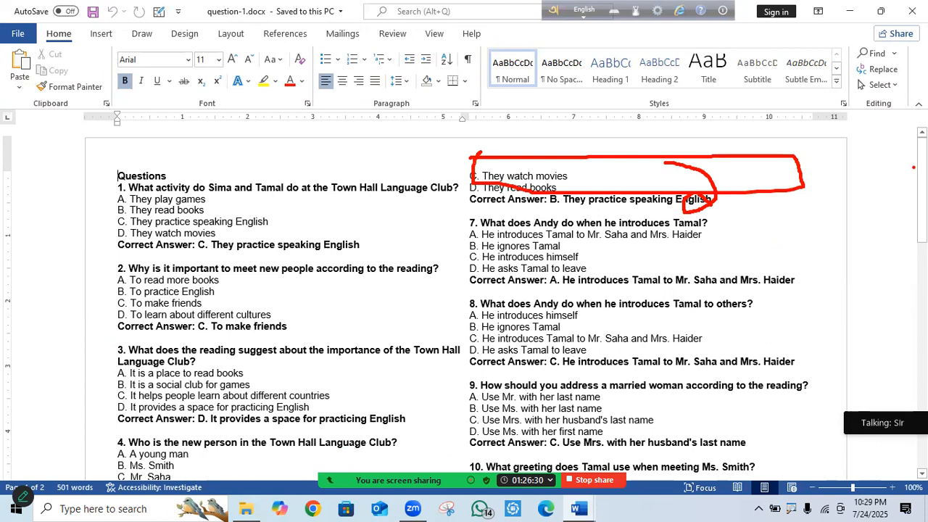
left_click_drag(707, 208, 694, 405)
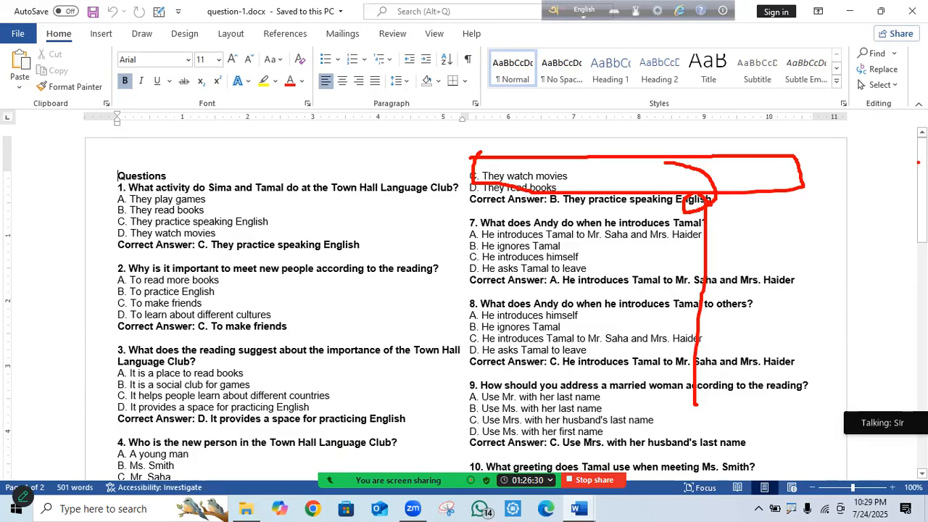
scroll(663, 269, "down", 10)
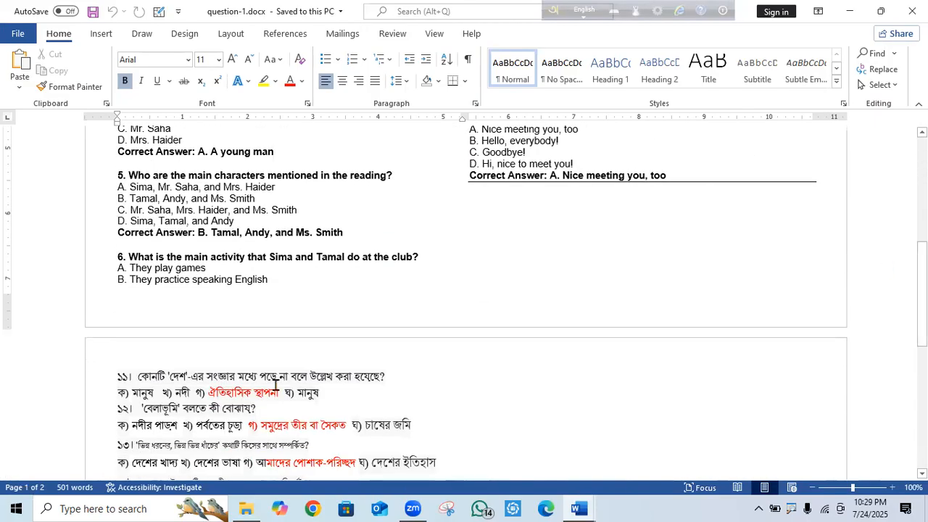
left_click(559, 269)
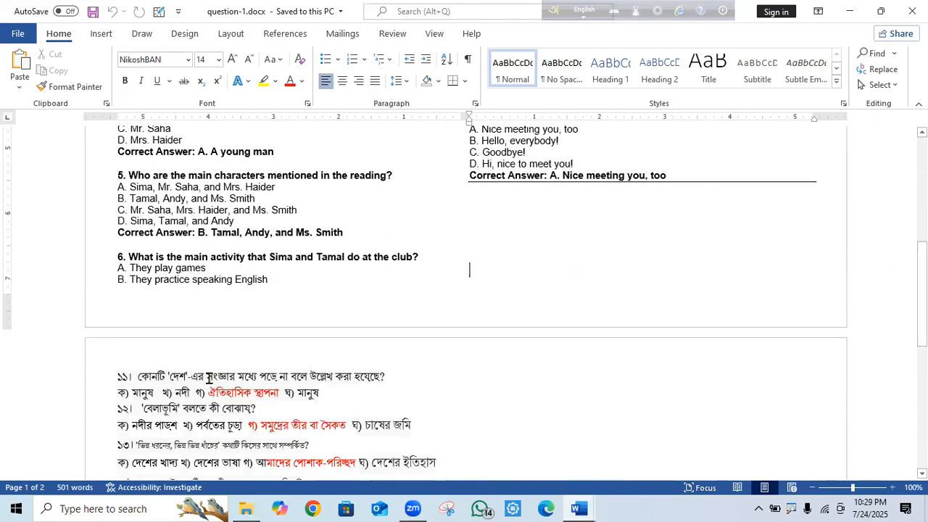
left_click(114, 377)
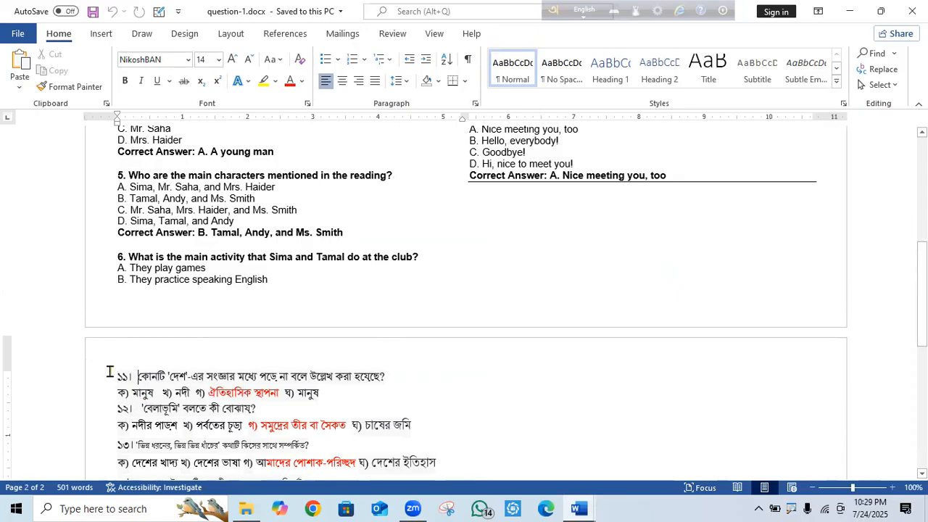
left_click_drag(922, 265, 922, 294)
left_click_drag(582, 283, 641, 259)
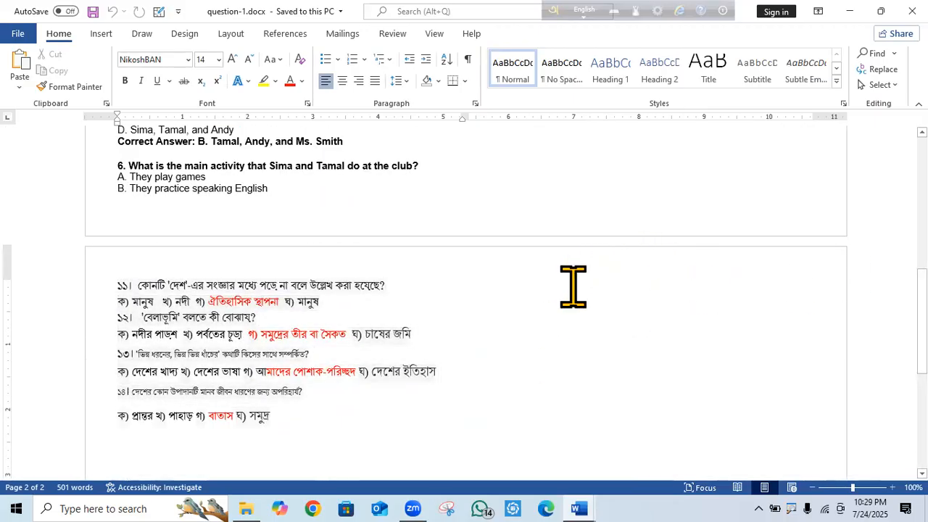
left_click_drag(923, 312, 922, 181)
left_click(121, 166)
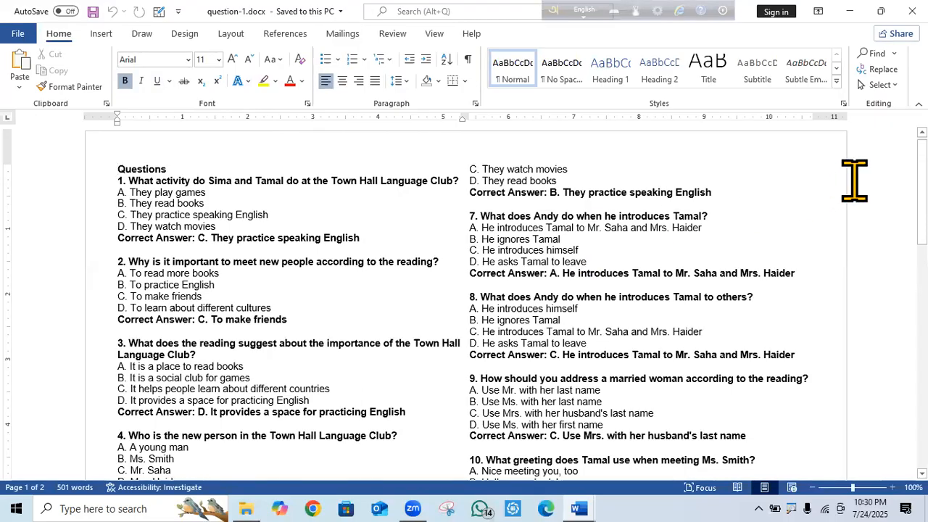
mouse_move(922, 170)
left_mouse_down()
mouse_move(922, 192)
mouse_move(922, 168)
left_mouse_up()
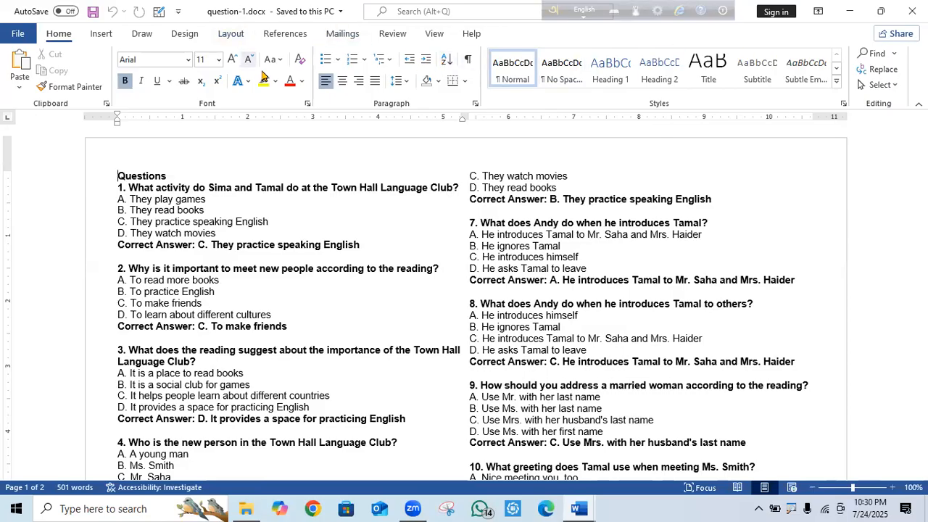
View the Paragraph dialog for the Questions paragraph (0" indents, 0 pt spacing) and close it unchanged.
left_click(231, 35)
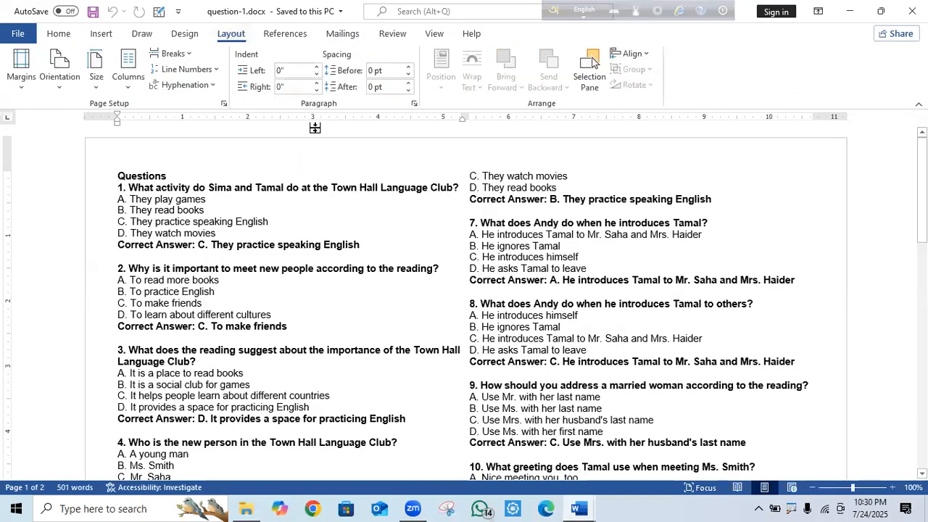
left_click(415, 105)
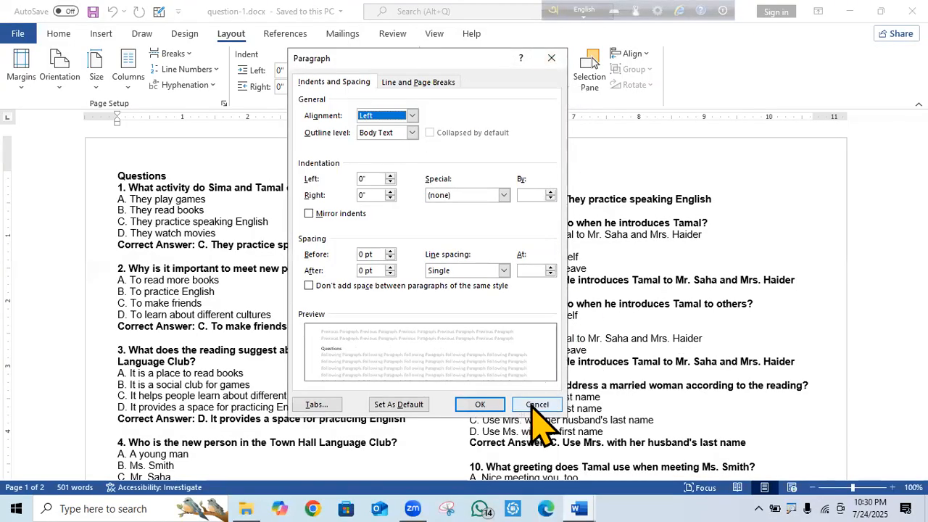
left_click(480, 404)
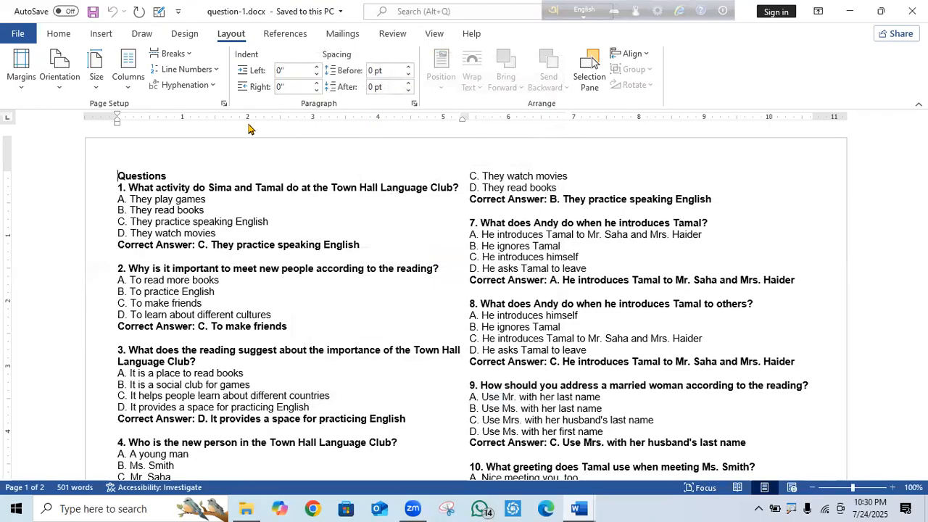
Give the question 1 block, from Questions to its answer, a 0.1" left indent.
left_click_drag(114, 175, 372, 243)
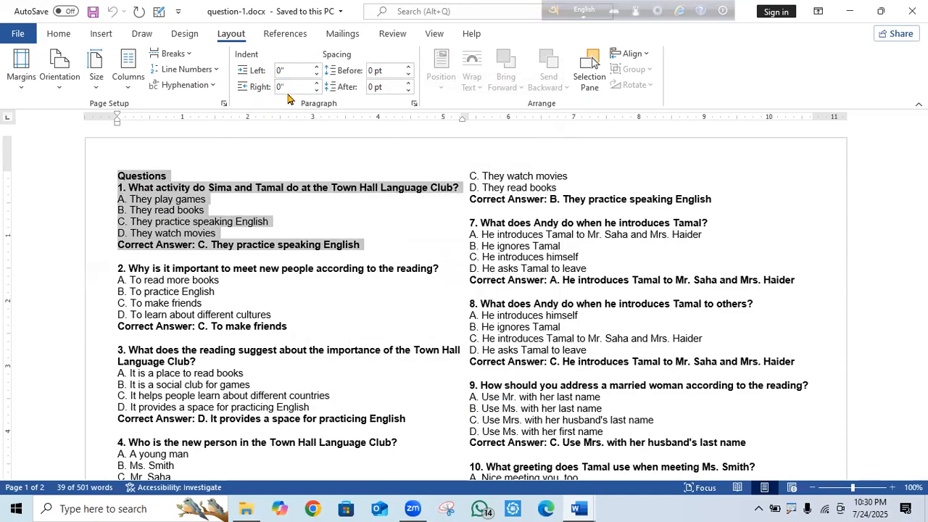
left_click(317, 67)
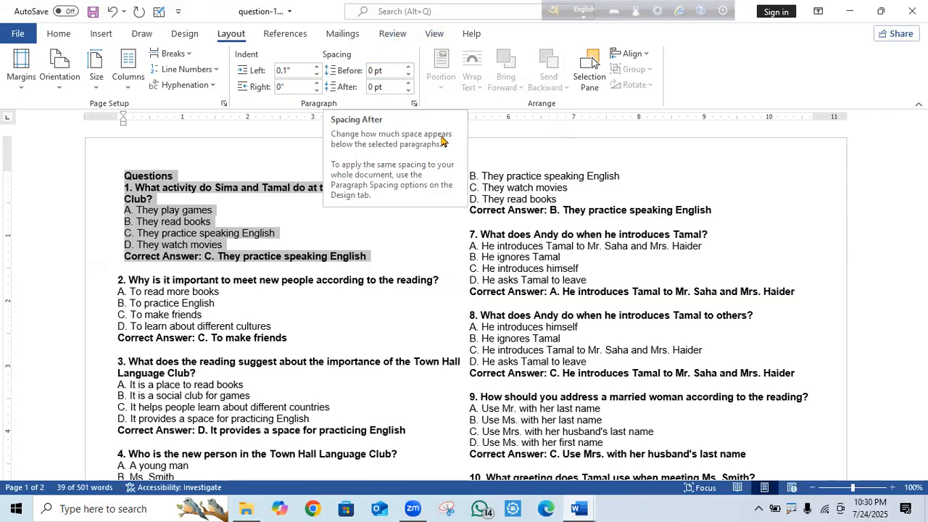
left_click(204, 233)
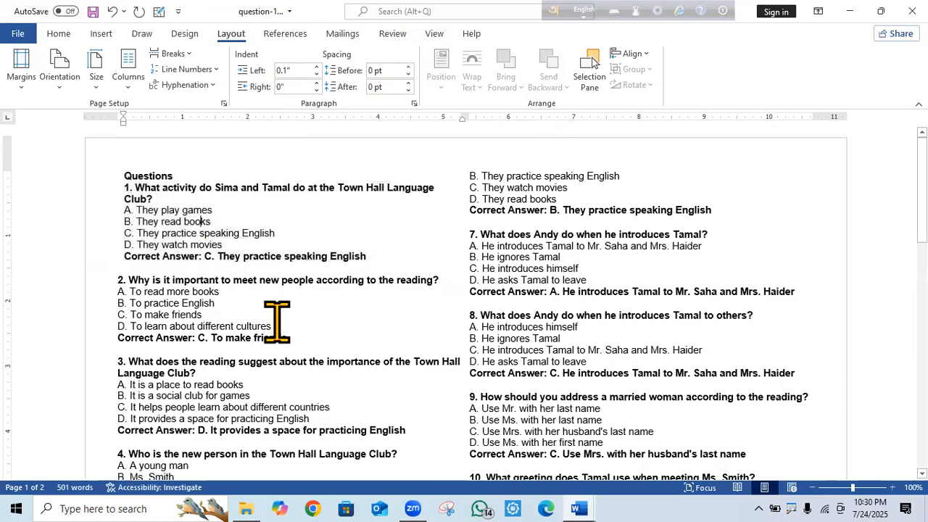
Reselect the question 1 block from Questions to its Correct Answer line and return to Layout.
left_click(66, 36)
left_click(176, 209)
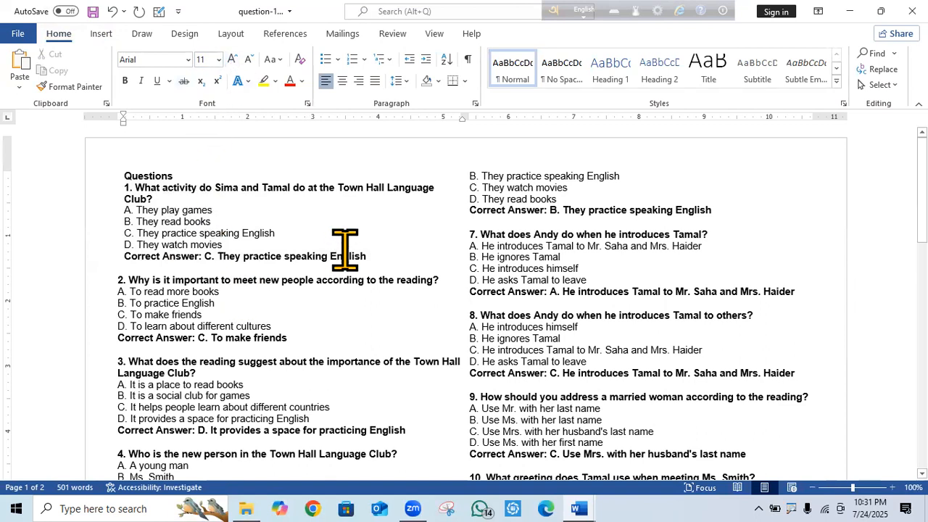
left_click_drag(383, 252, 123, 178)
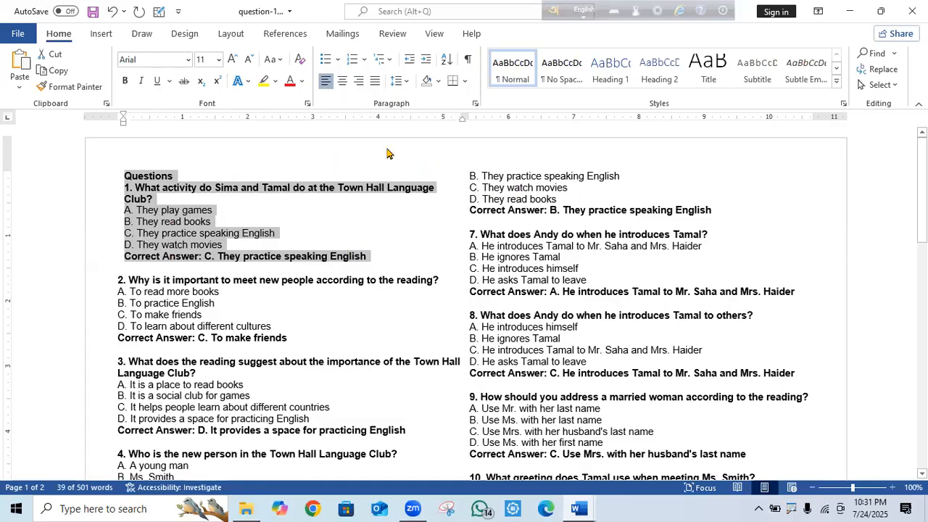
left_click(372, 253)
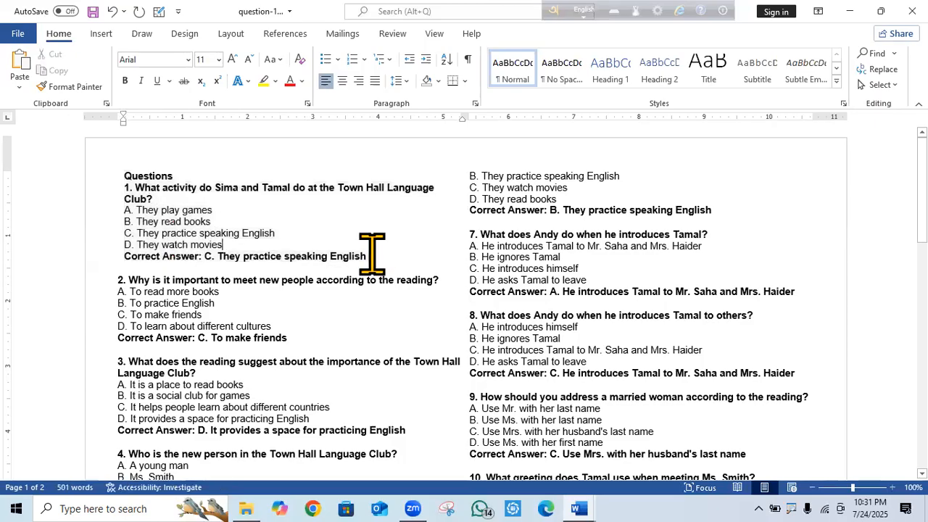
left_click_drag(372, 255, 127, 176)
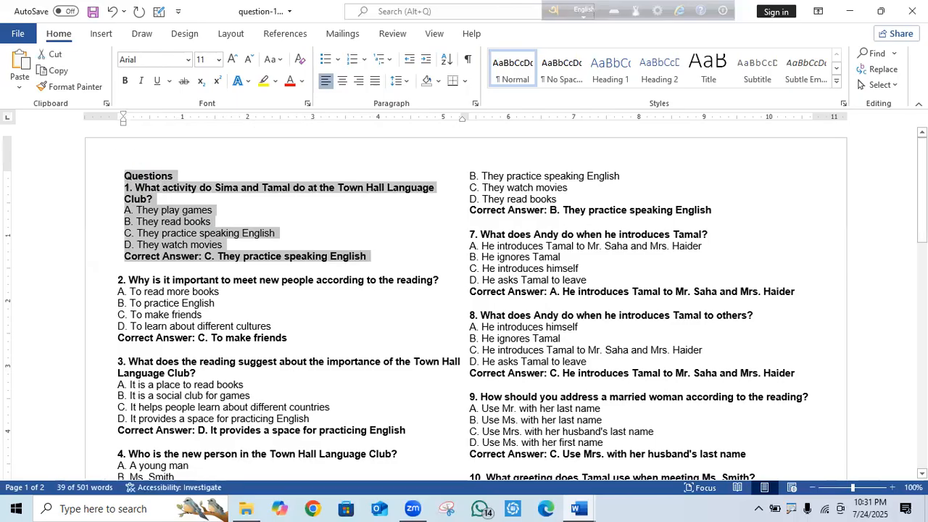
left_click(229, 34)
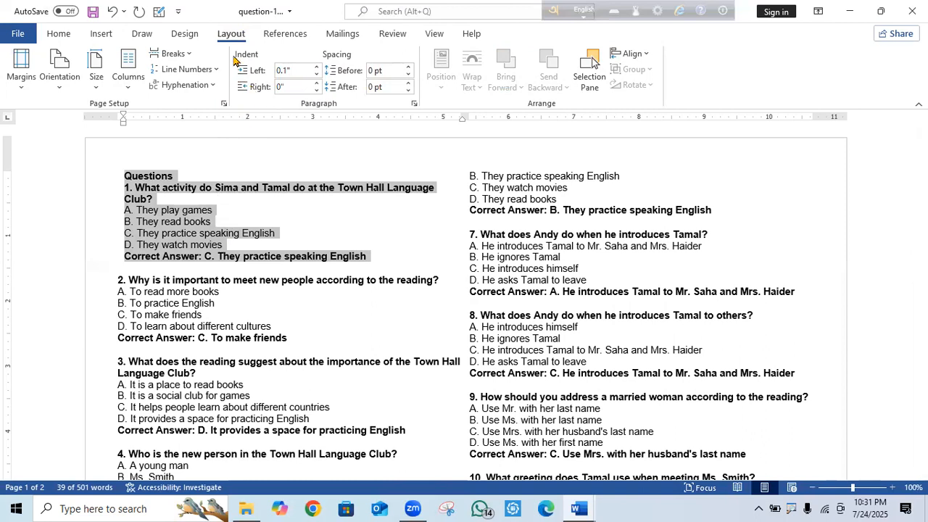
Try the question block's left and right indents, settling the left indent back at 0.1".
left_click(316, 67)
left_click(317, 67)
left_click(317, 67)
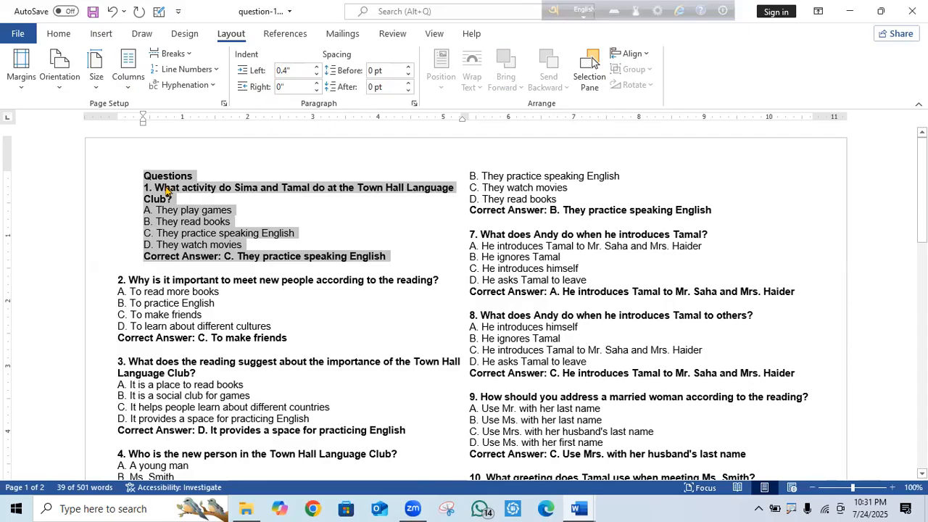
left_click(316, 74)
left_click(316, 74)
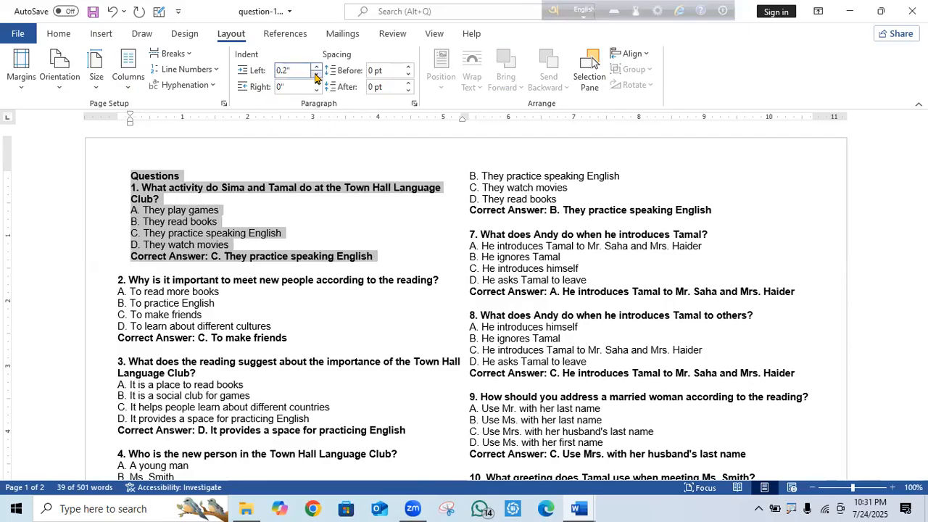
left_click(316, 74)
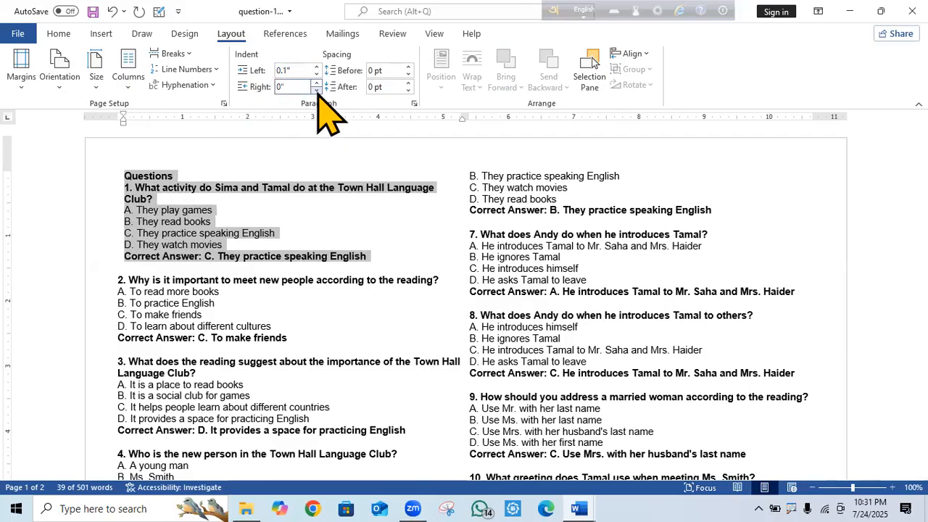
left_click(316, 89)
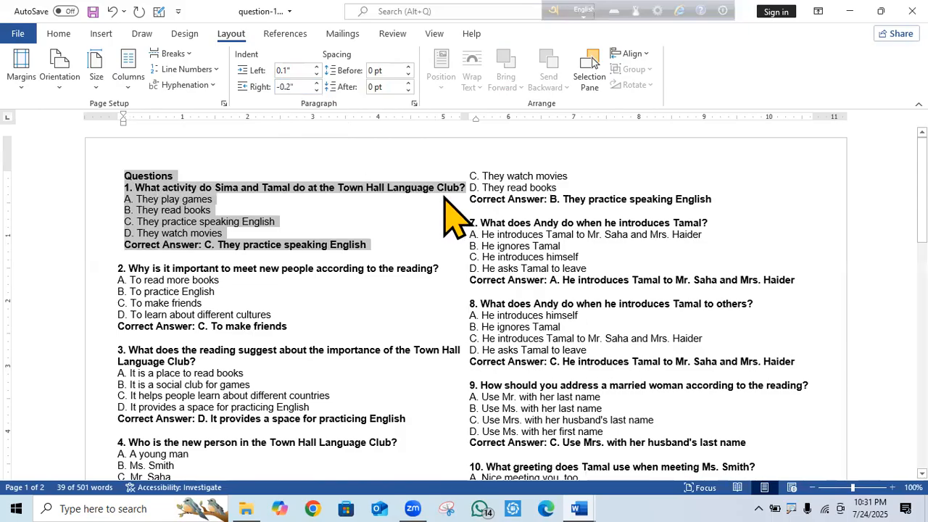
left_click(316, 90)
left_click(316, 84)
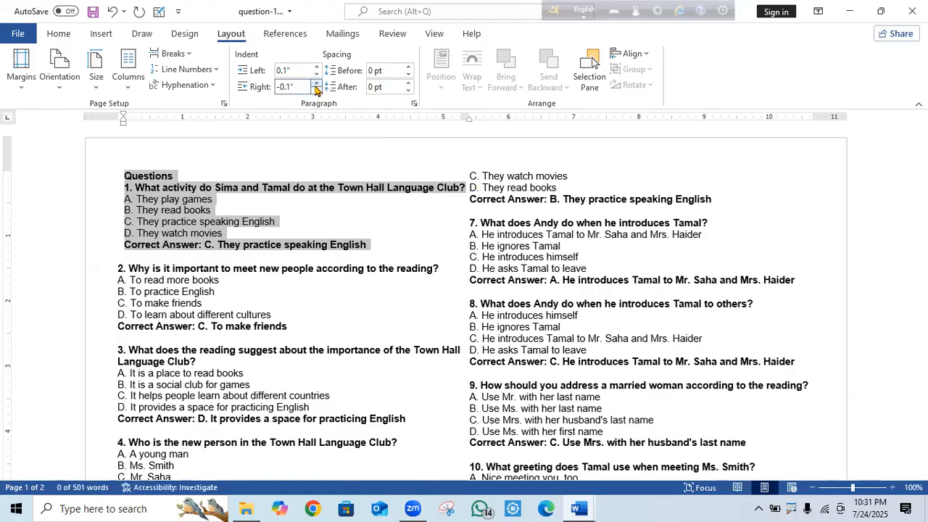
left_click(316, 84)
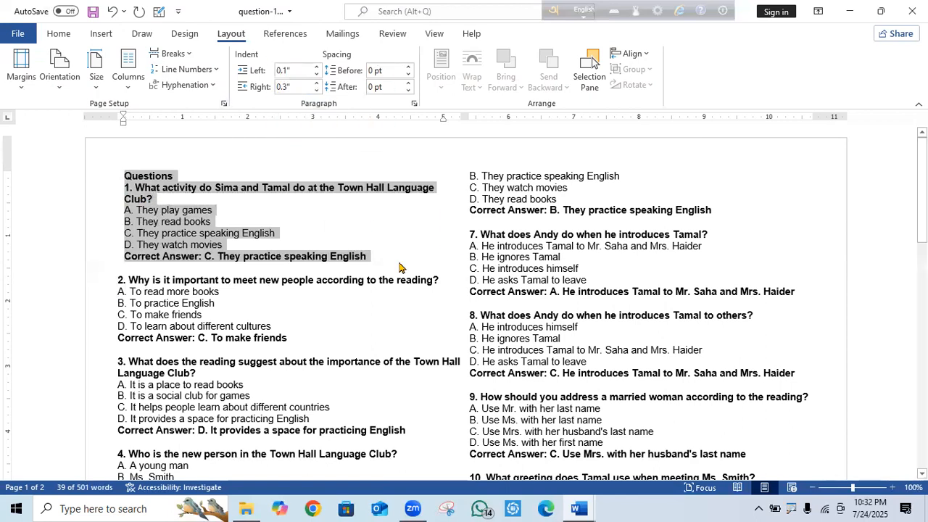
Try the spacing before and after on question 1's lines, ending at 0 pt both ways.
left_click(409, 67)
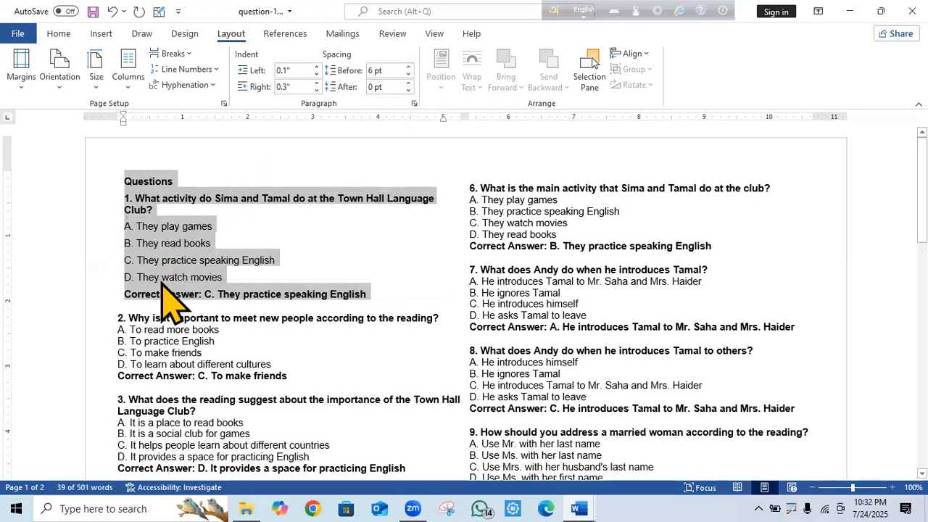
left_click(295, 248)
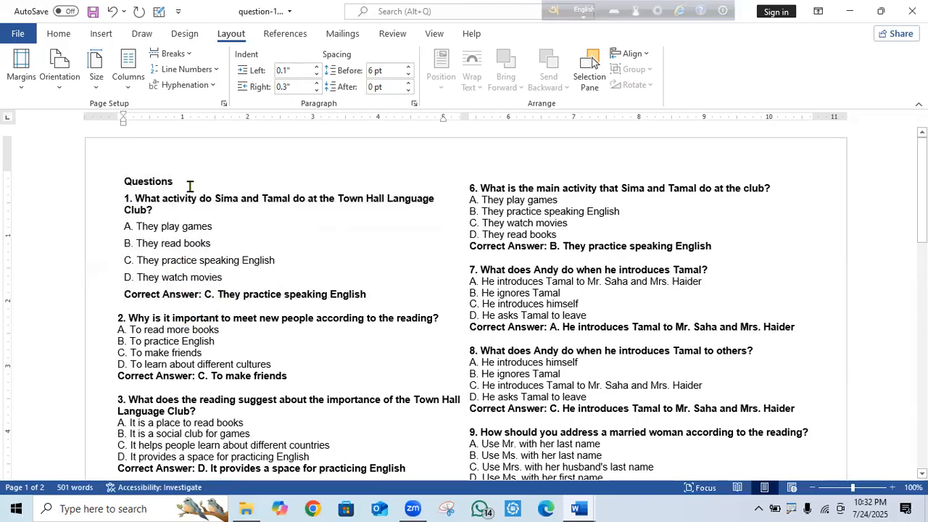
left_click(409, 90)
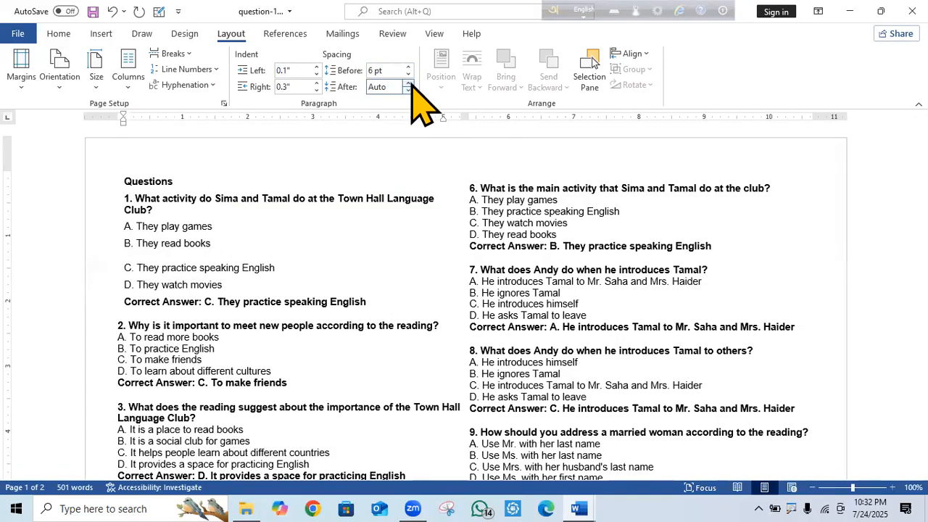
left_click(411, 81)
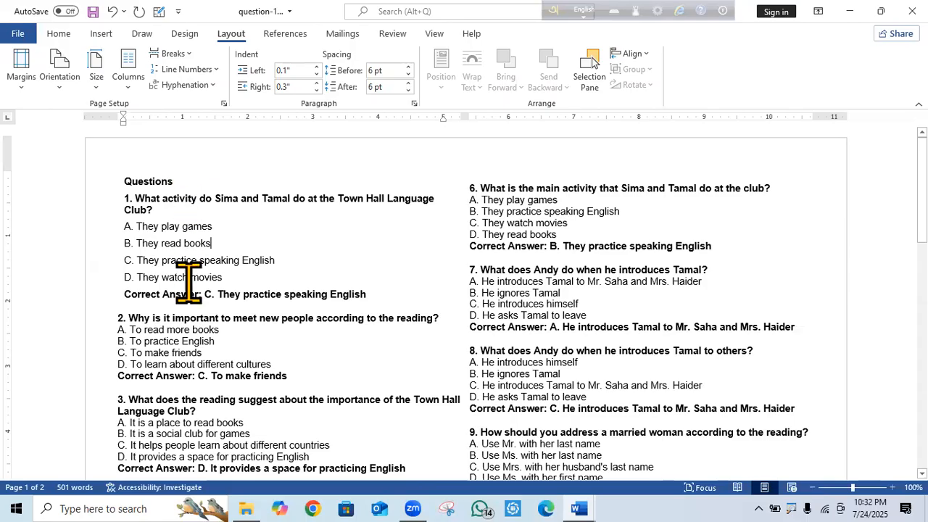
left_click(408, 73)
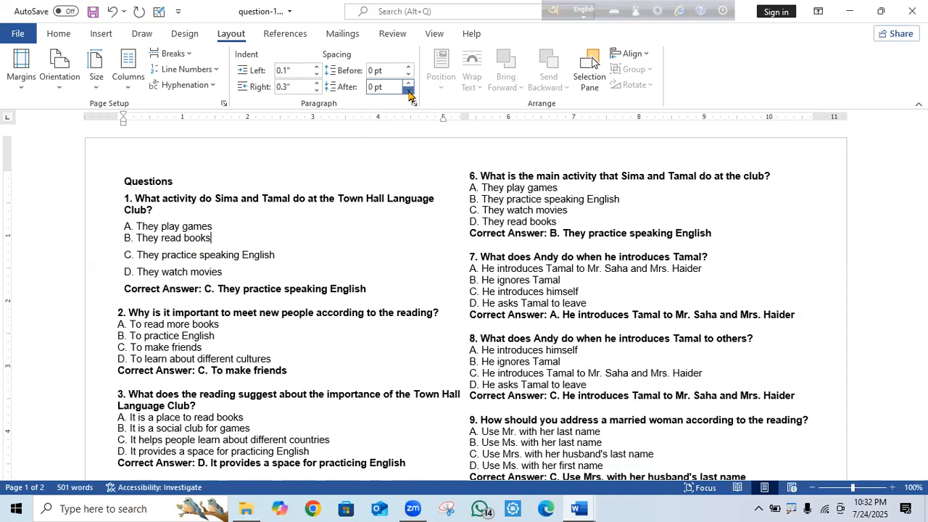
left_click(408, 91)
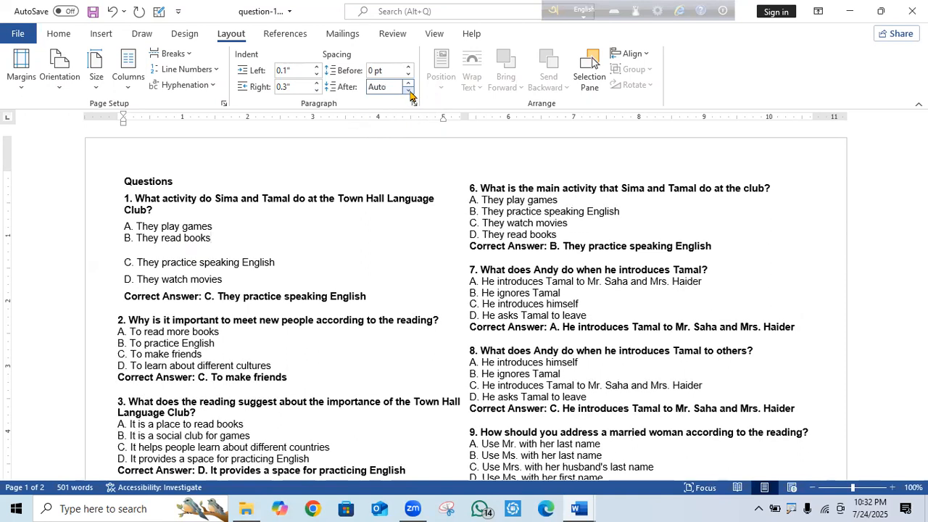
left_click(409, 92)
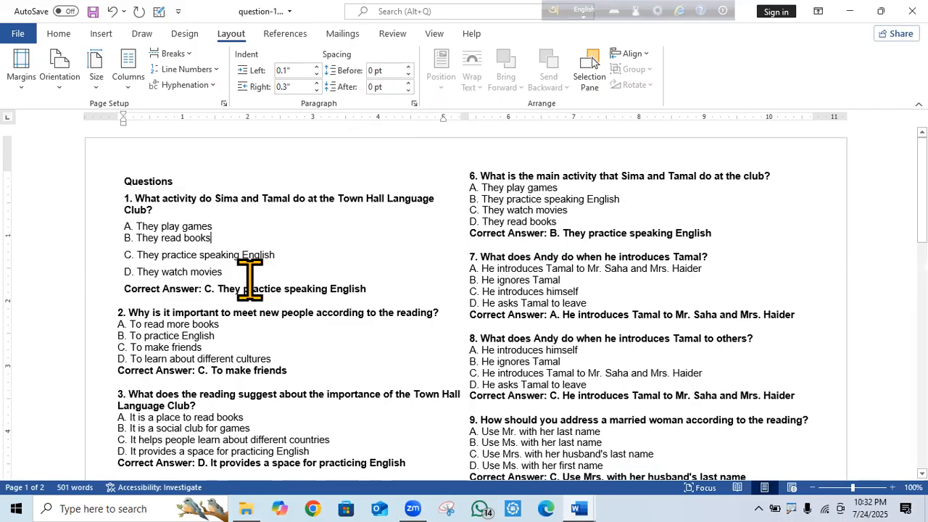
left_click_drag(370, 289, 127, 178)
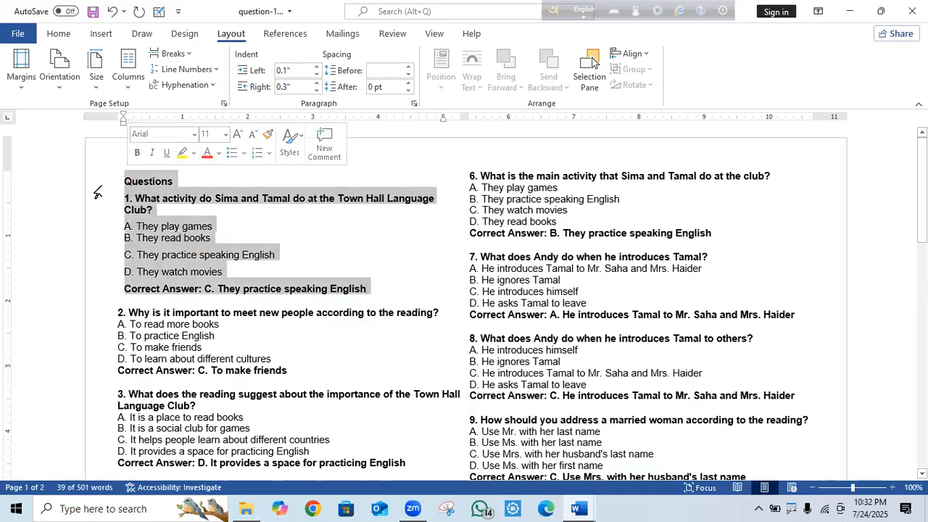
left_click(408, 74)
left_click(218, 210)
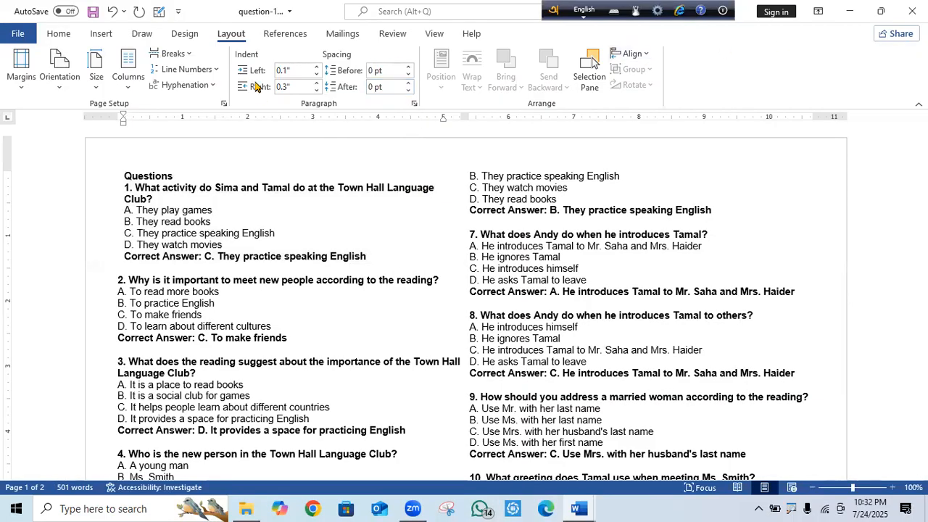
Open the Paragraph dialog, drag it aside, and close it without changes.
left_click(414, 103)
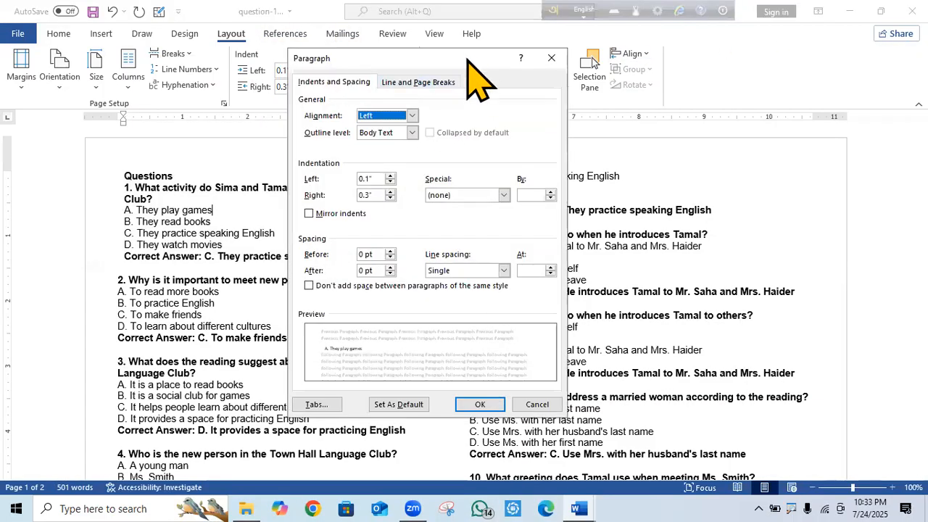
left_click_drag(468, 60, 428, 76)
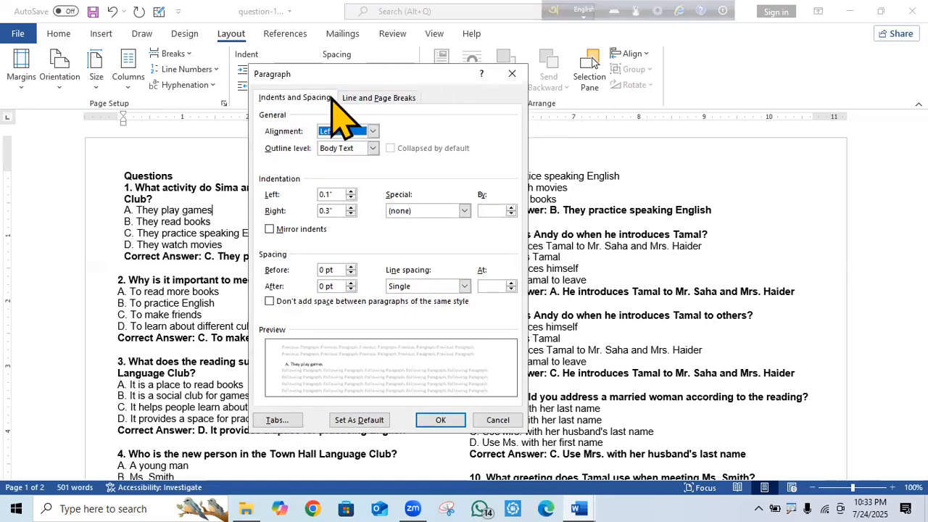
left_click_drag(352, 75, 511, 81)
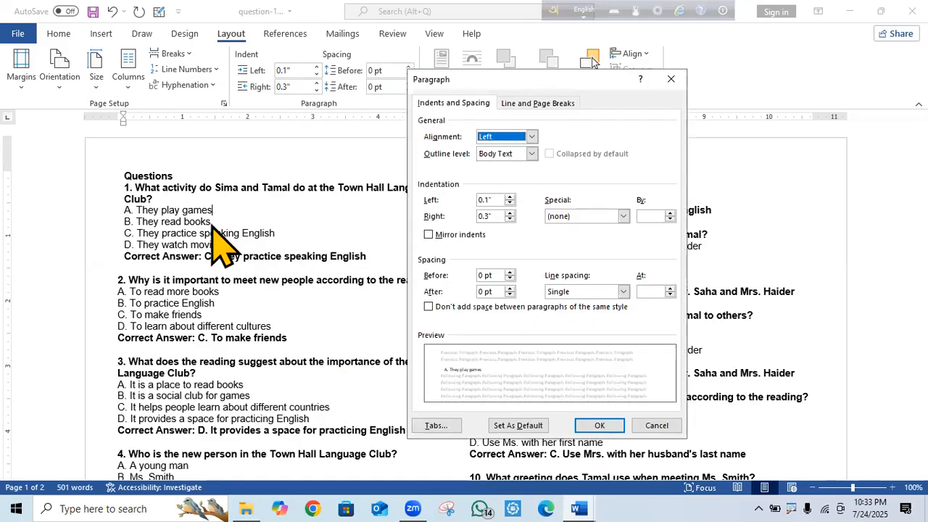
left_click(671, 79)
Reselect question 1 and set its indents to 0.2" left and 0.5" right.
left_click_drag(368, 256, 124, 175)
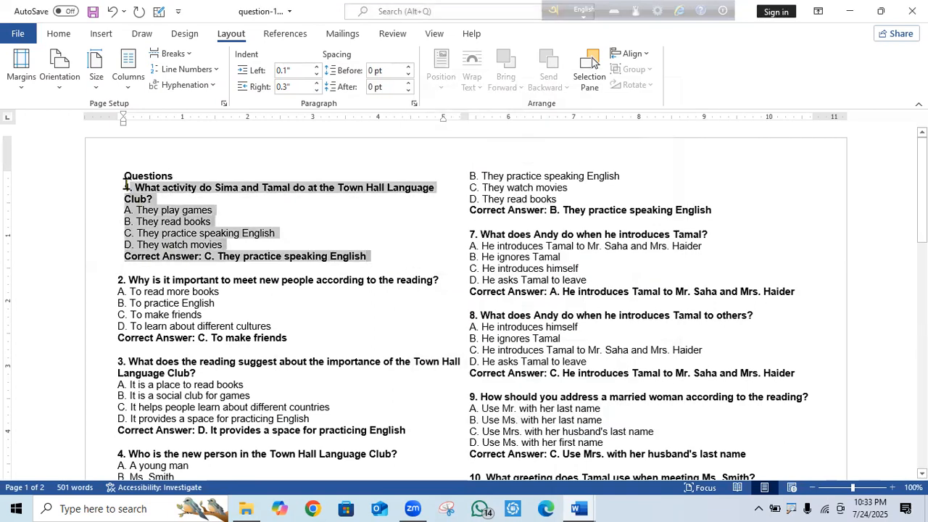
left_click(317, 74)
left_click(316, 74)
left_click(318, 74)
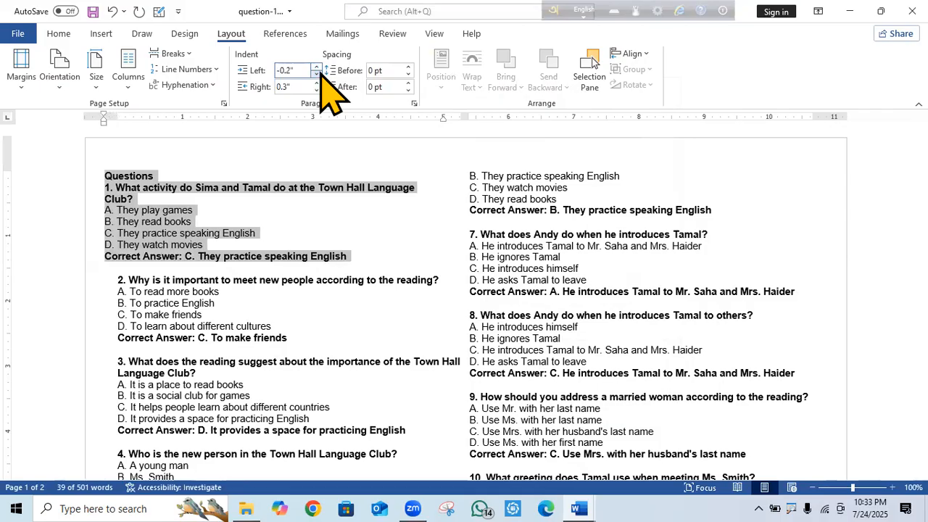
left_click(318, 74)
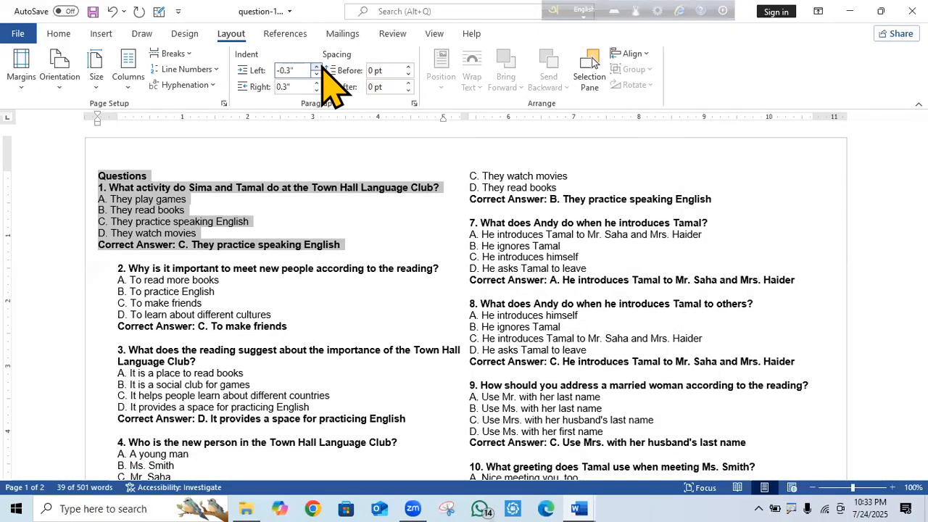
left_click(316, 66)
left_click(316, 66)
left_click(316, 66)
left_click(317, 66)
left_click(316, 66)
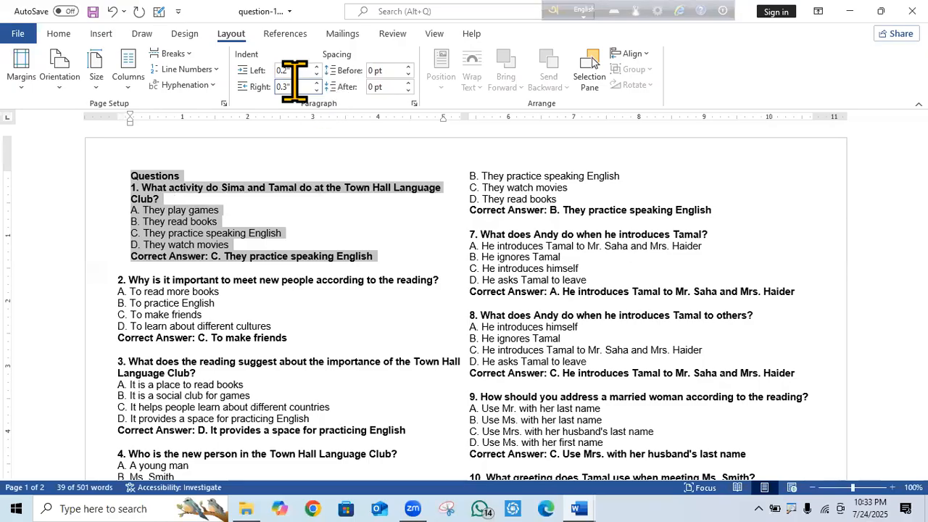
left_click(317, 90)
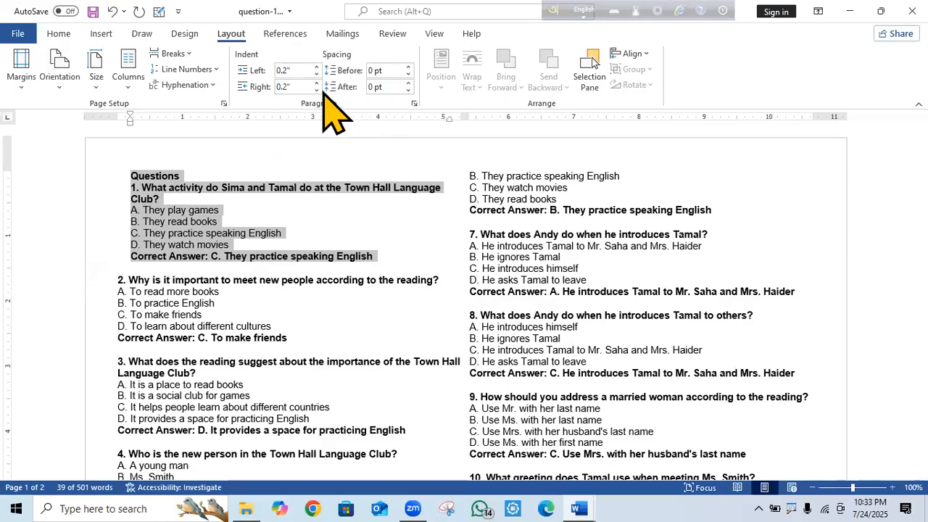
left_click(317, 90)
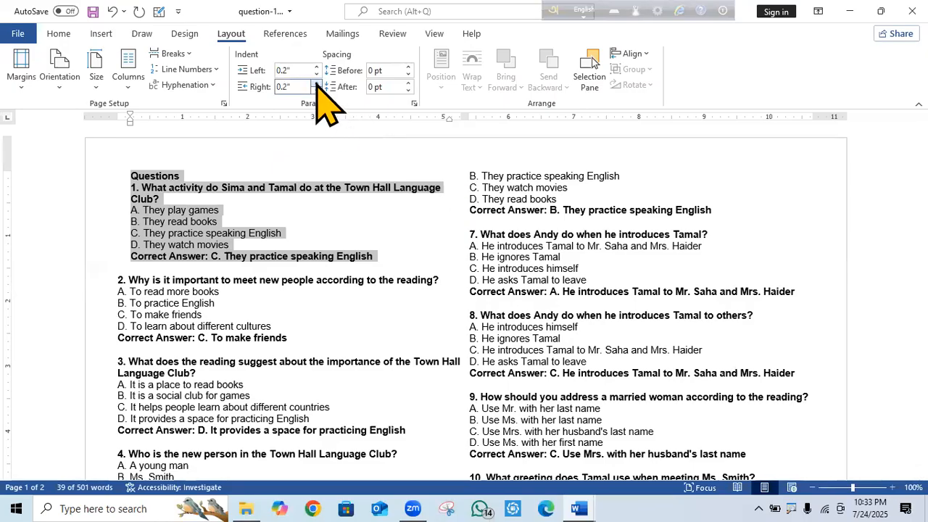
left_click(316, 83)
left_click(316, 83)
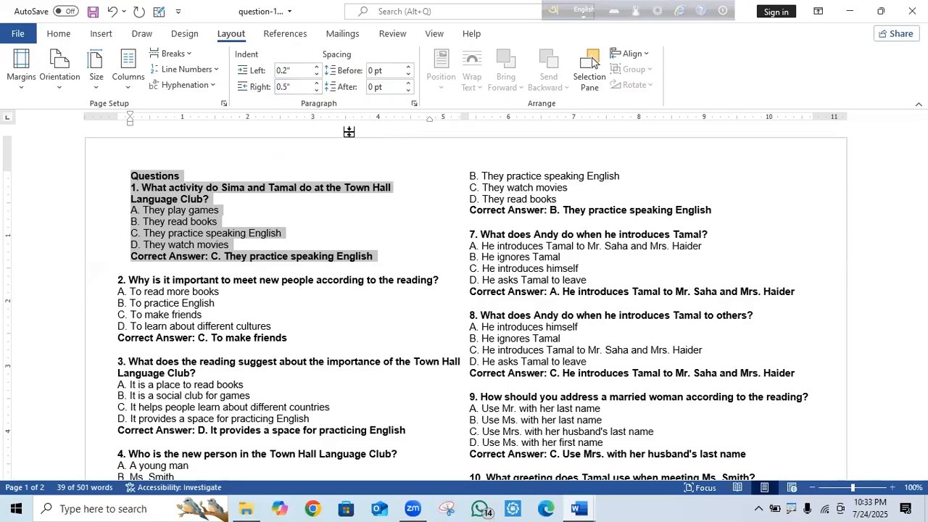
left_click(371, 195)
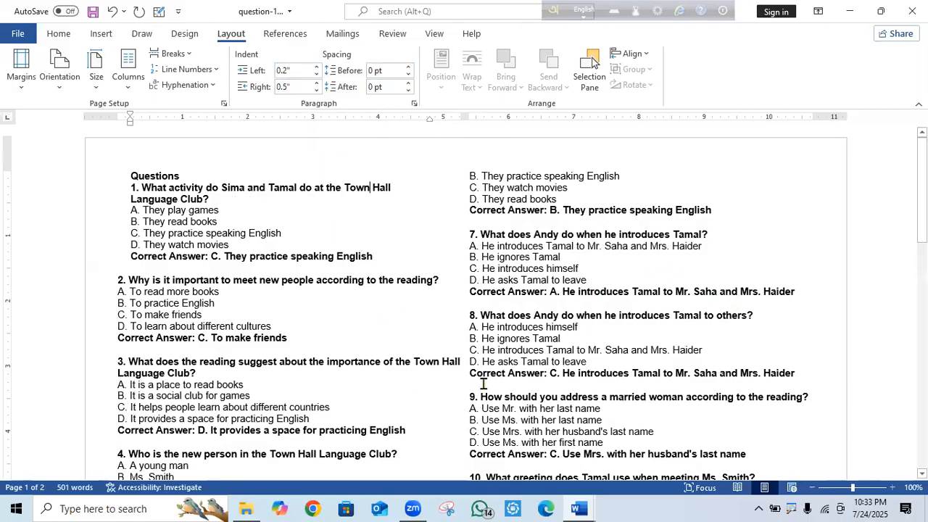
left_click(414, 103)
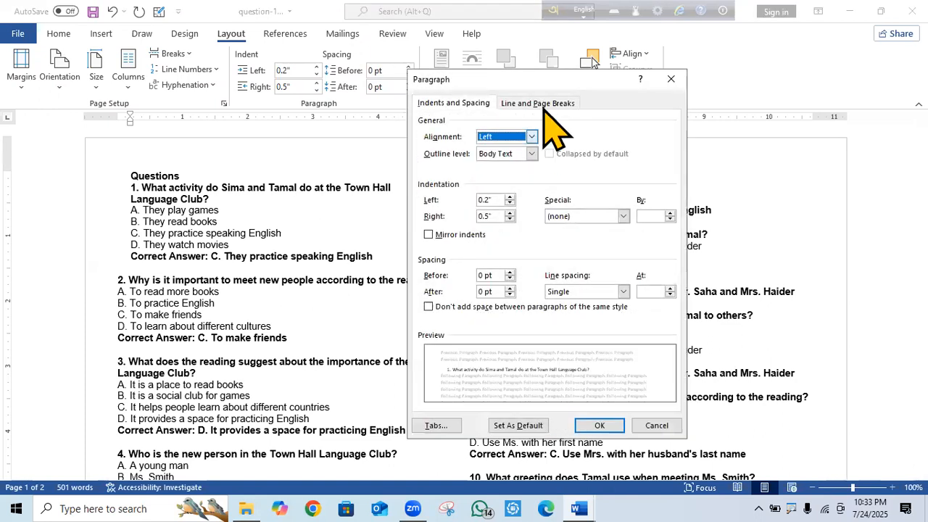
left_click_drag(535, 73, 344, 77)
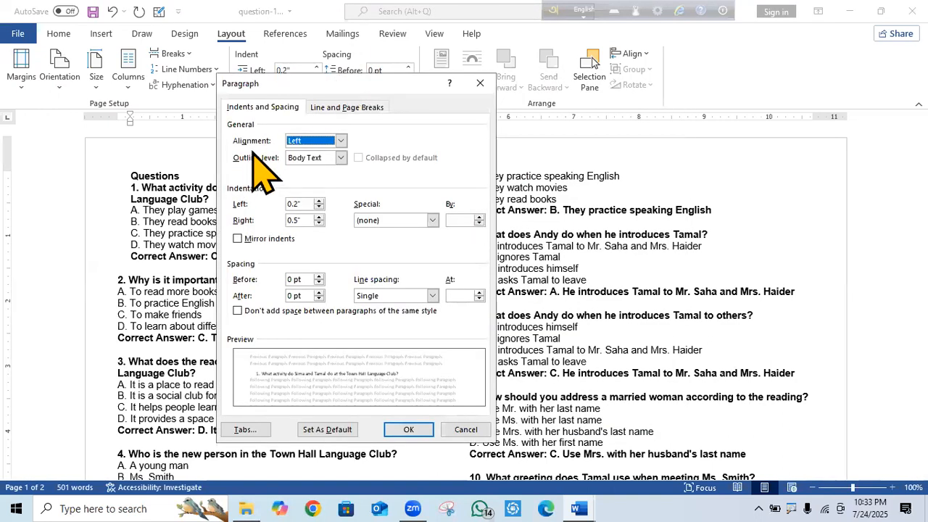
left_click(337, 139)
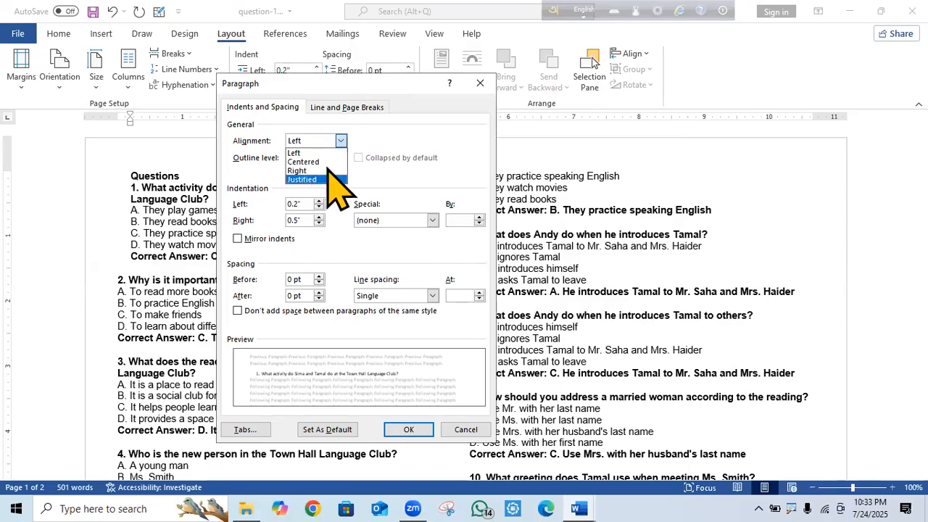
left_click(324, 161)
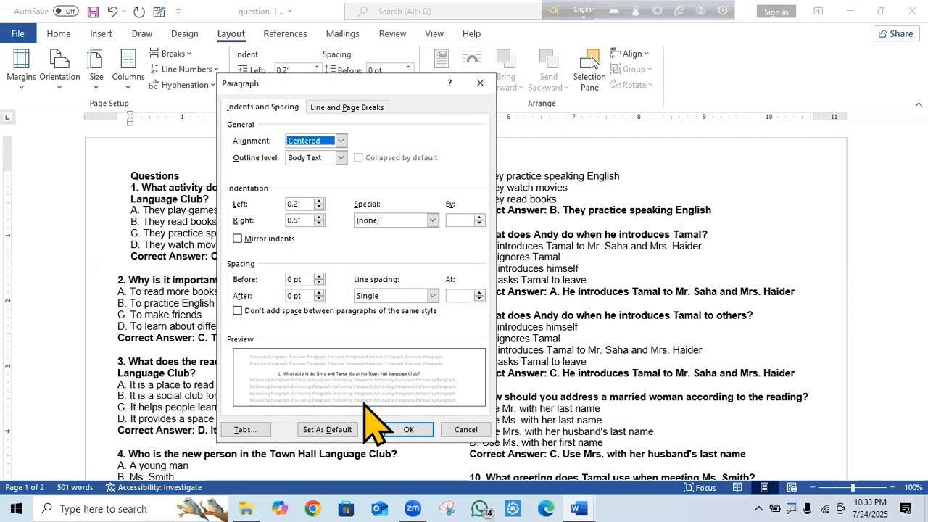
left_click(408, 428)
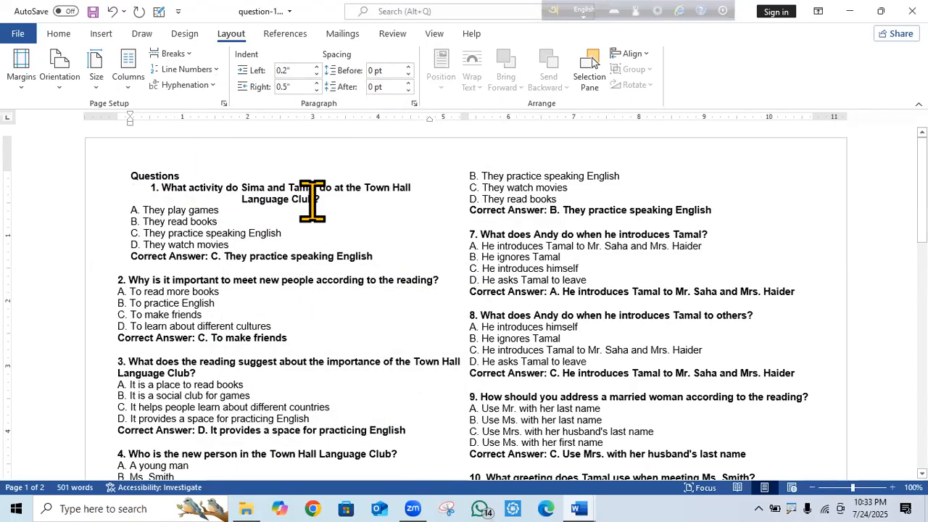
left_click_drag(385, 258, 127, 179)
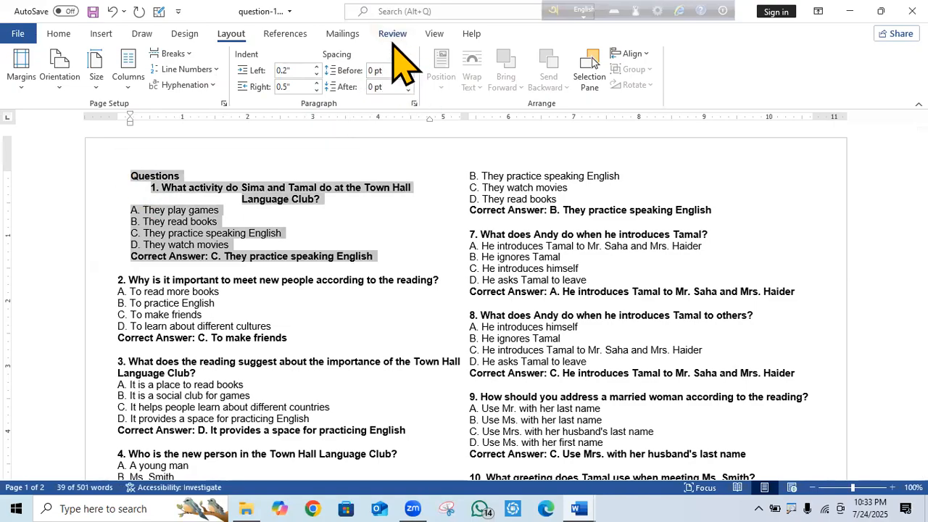
left_click(414, 104)
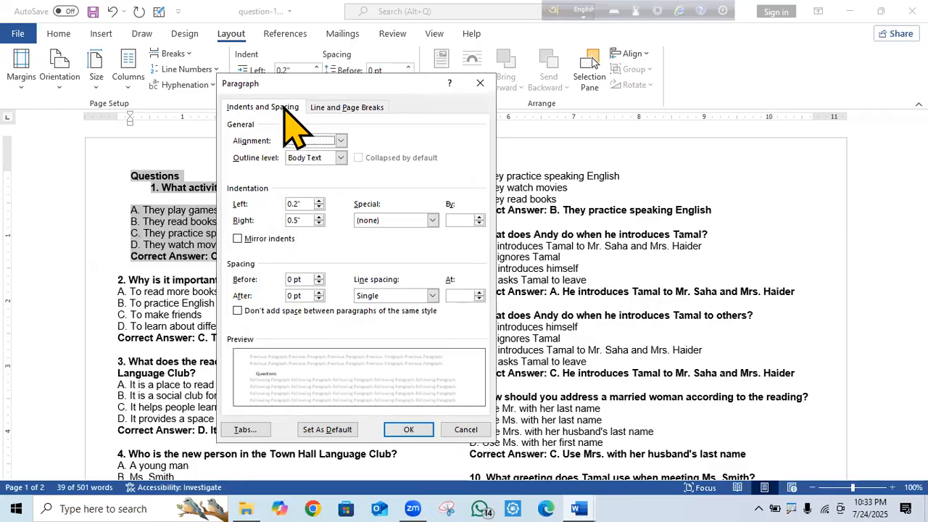
left_click(342, 140)
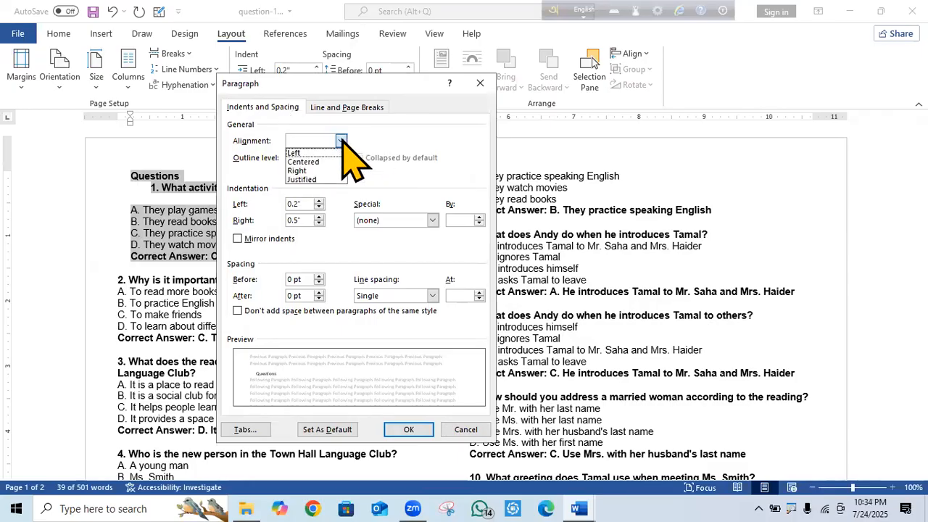
left_click(303, 161)
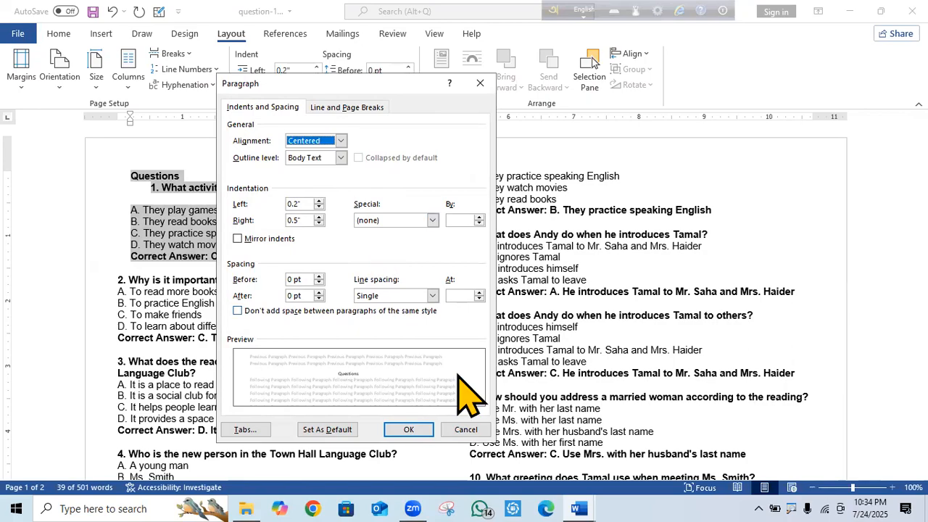
left_click(409, 429)
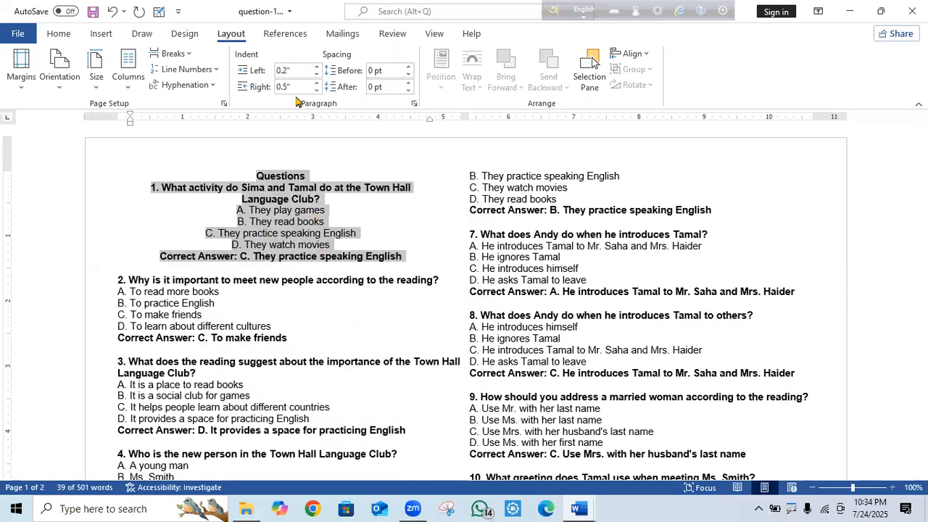
left_click(414, 104)
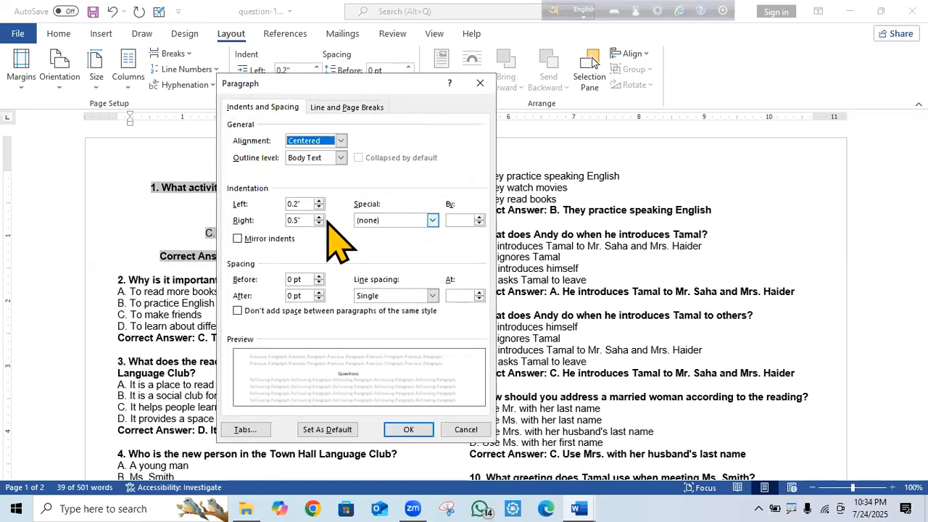
left_click(341, 141)
left_click(323, 153)
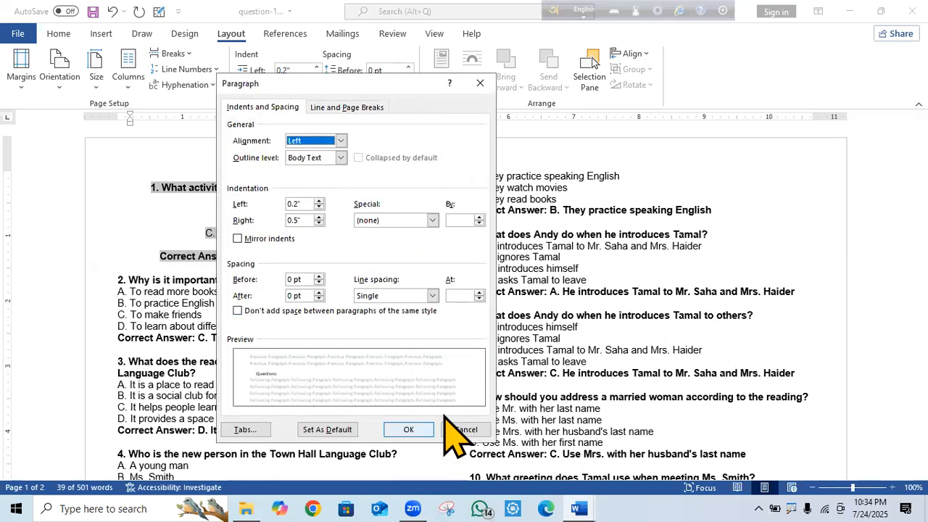
left_click(408, 429)
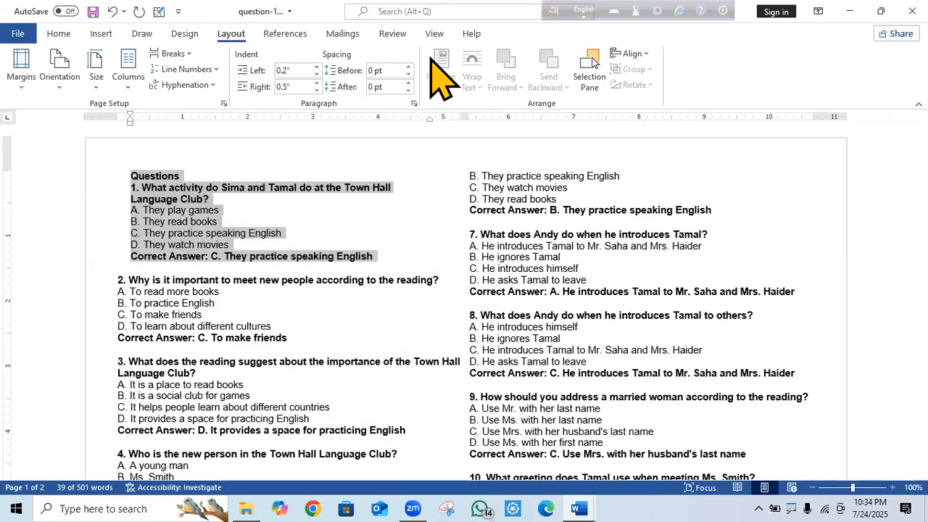
left_click(415, 103)
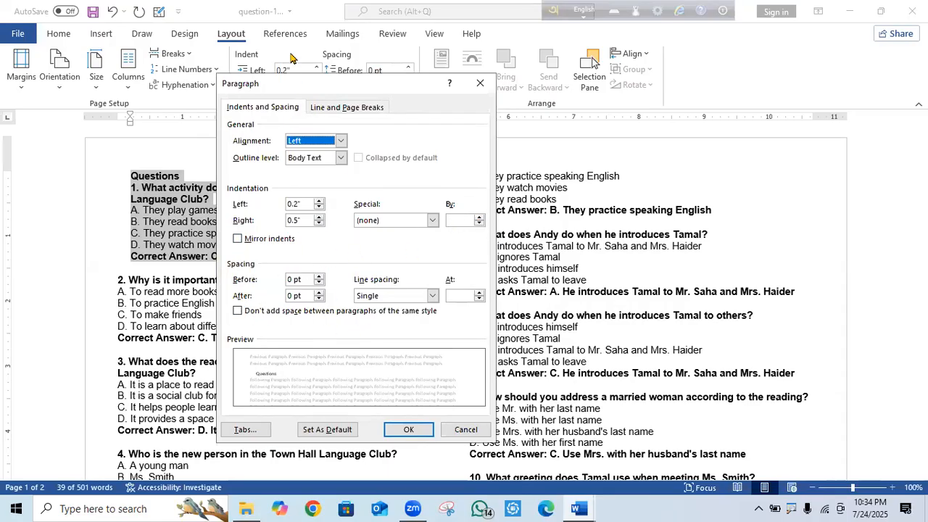
left_click(433, 296)
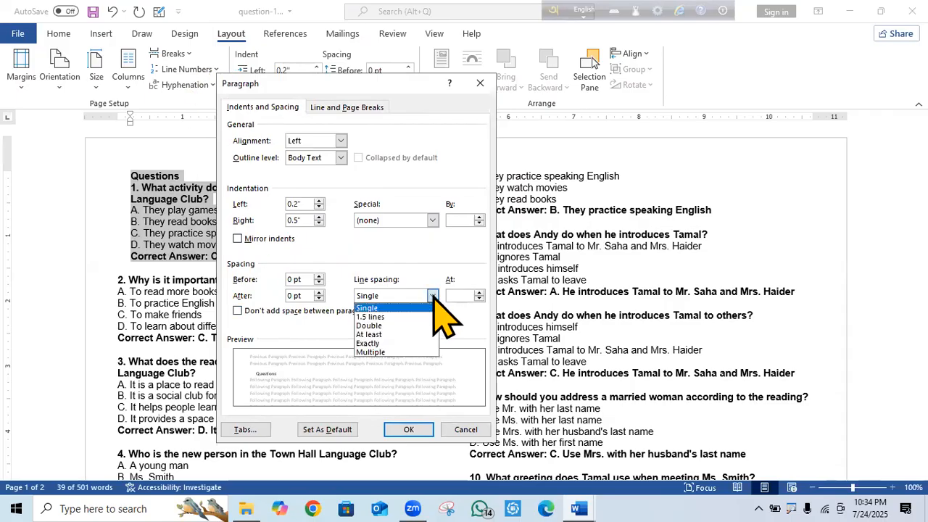
left_click(379, 326)
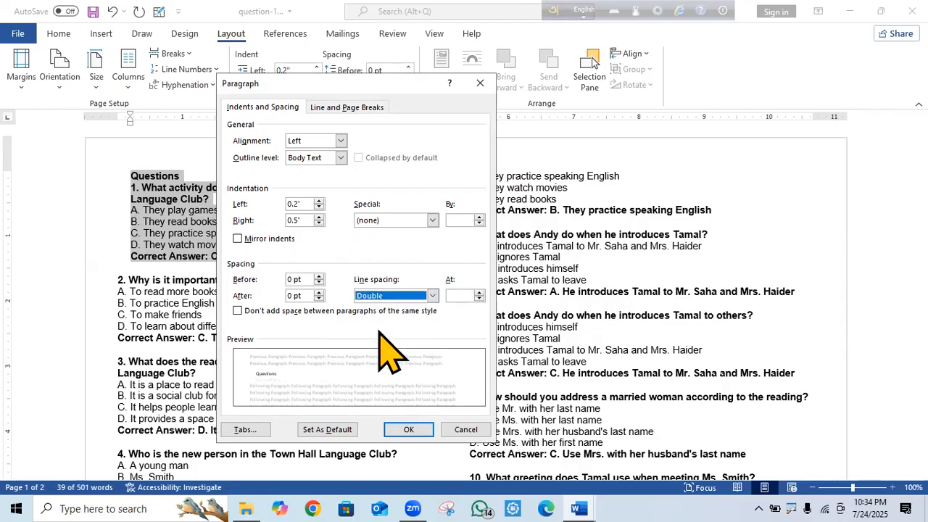
left_click(428, 428)
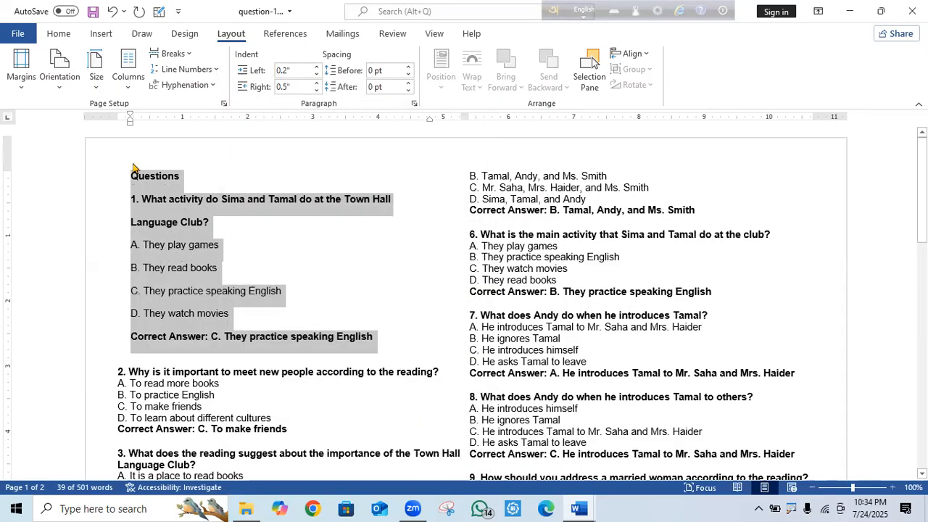
left_click(414, 103)
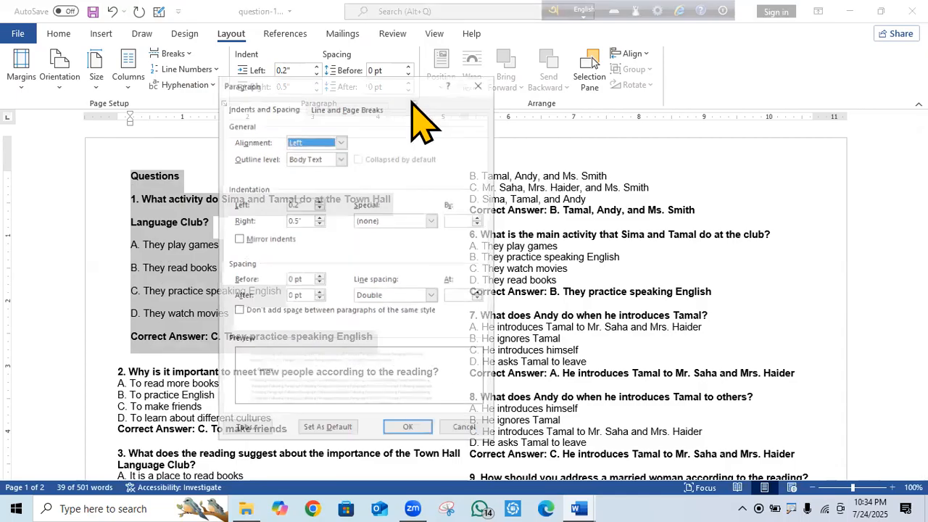
left_click(432, 295)
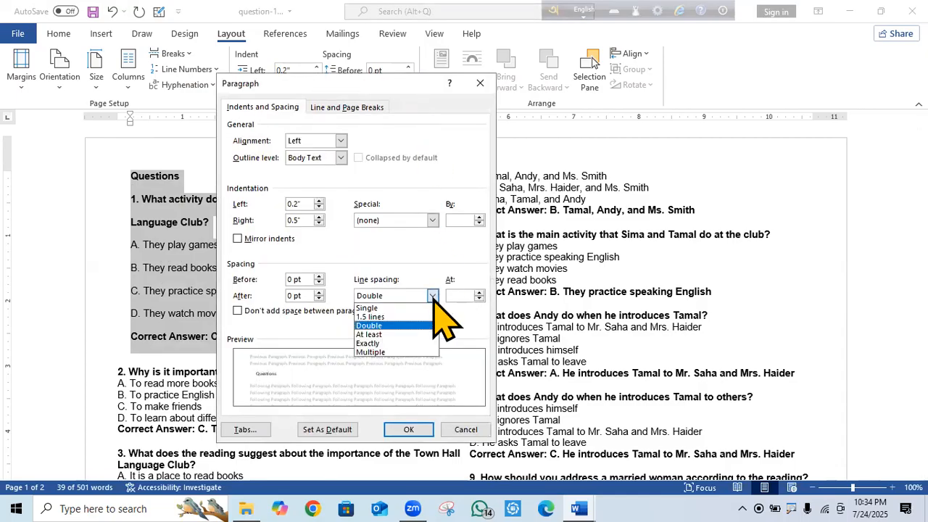
left_click(392, 326)
left_click(417, 428)
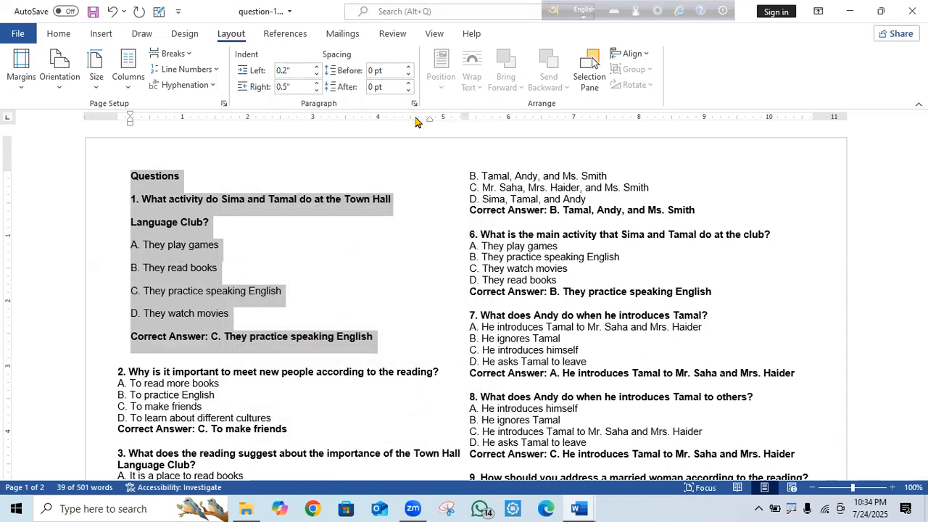
left_click(432, 295)
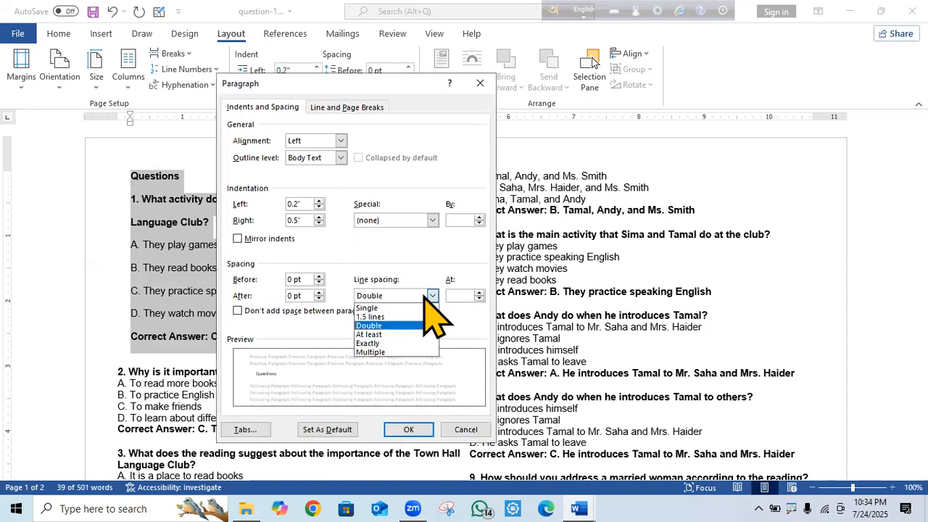
left_click(378, 307)
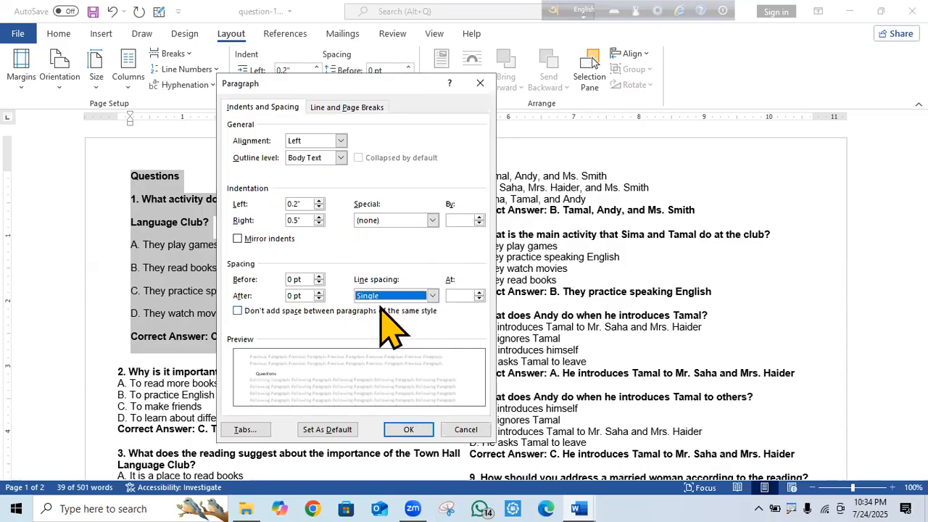
left_click(408, 428)
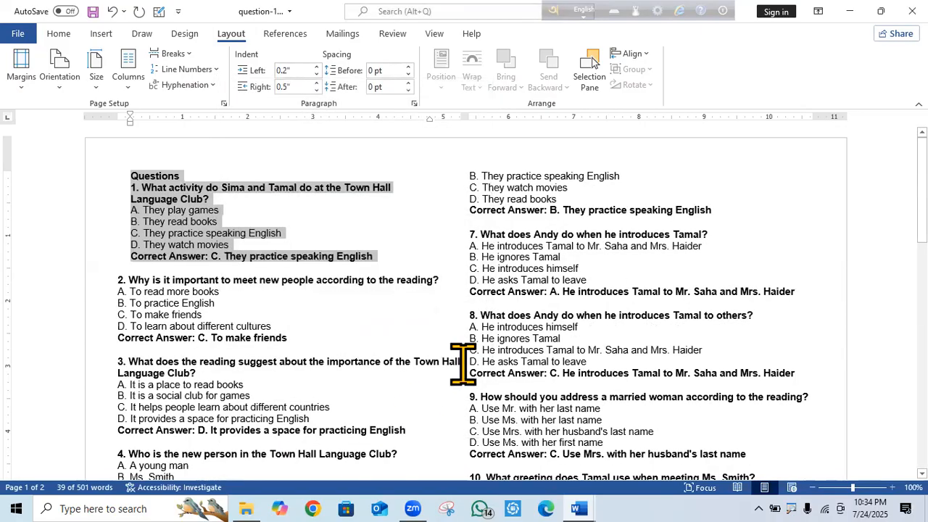
Check the Paragraph dialog's pagination settings, then close question-1.docx to get the save prompt.
left_click(413, 101)
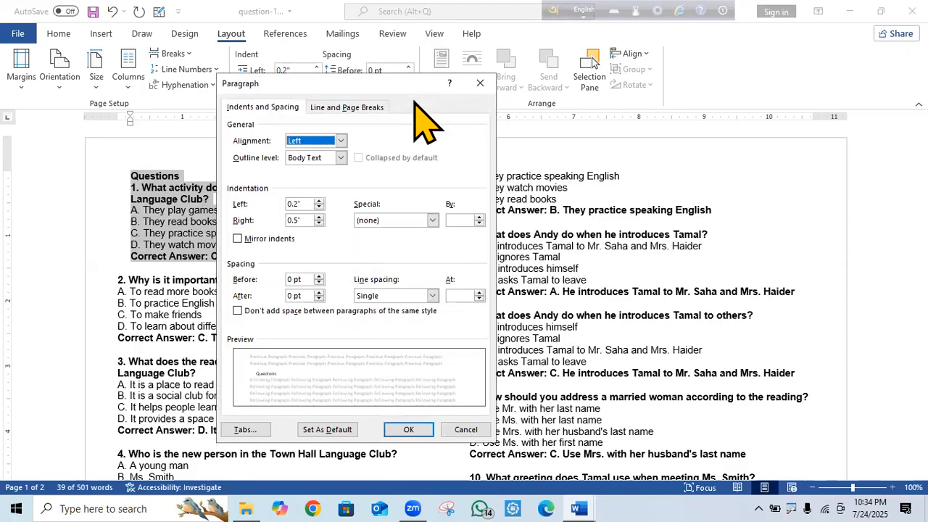
left_click(348, 118)
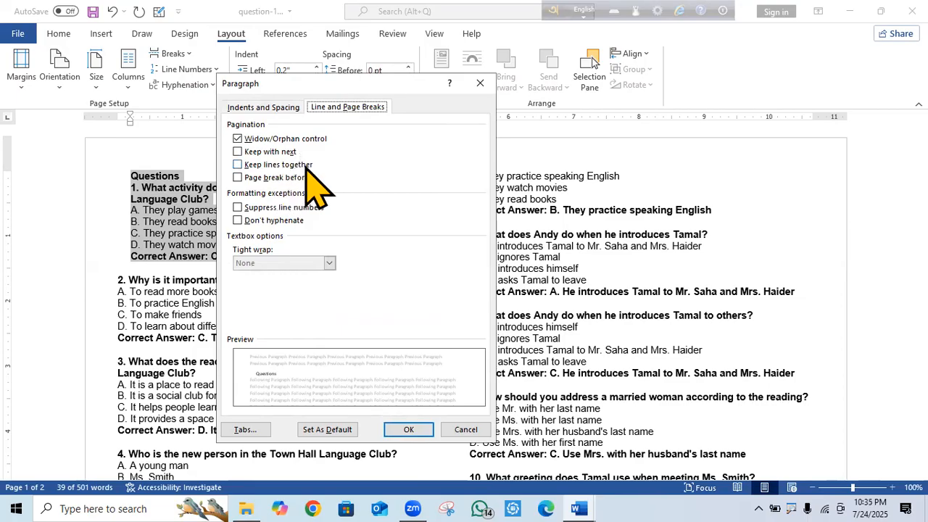
left_click(410, 429)
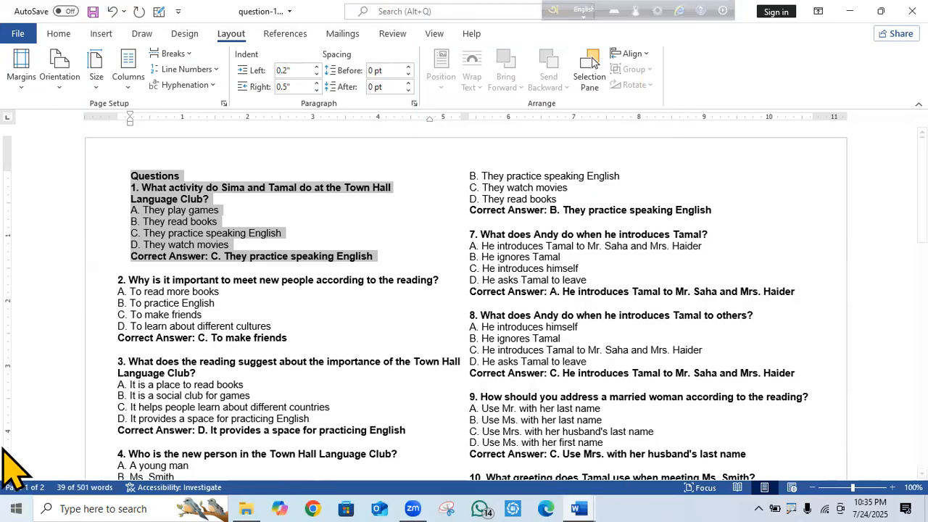
left_click(628, 316)
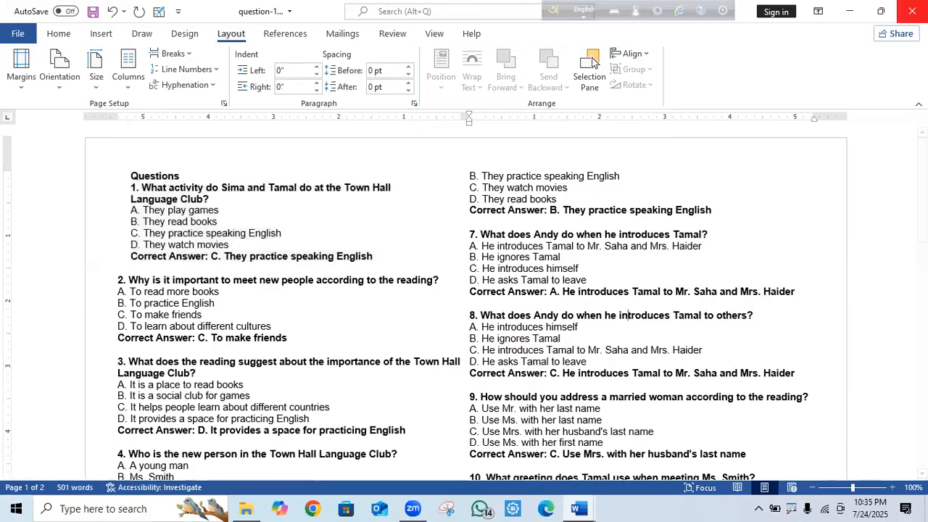
left_click(912, 11)
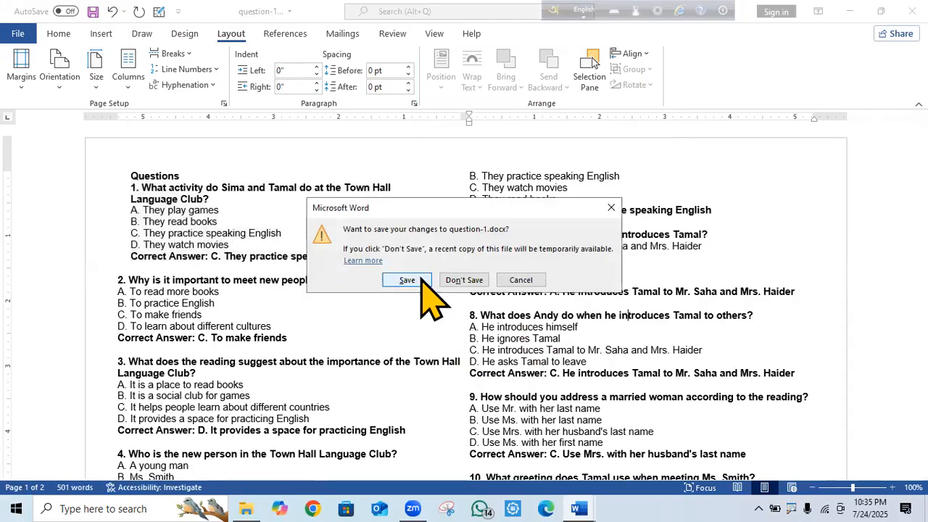
Save question-1's changes, switch ff.docx to portrait orientation, and begin the =rand formula.
left_click(421, 279)
left_click(386, 255)
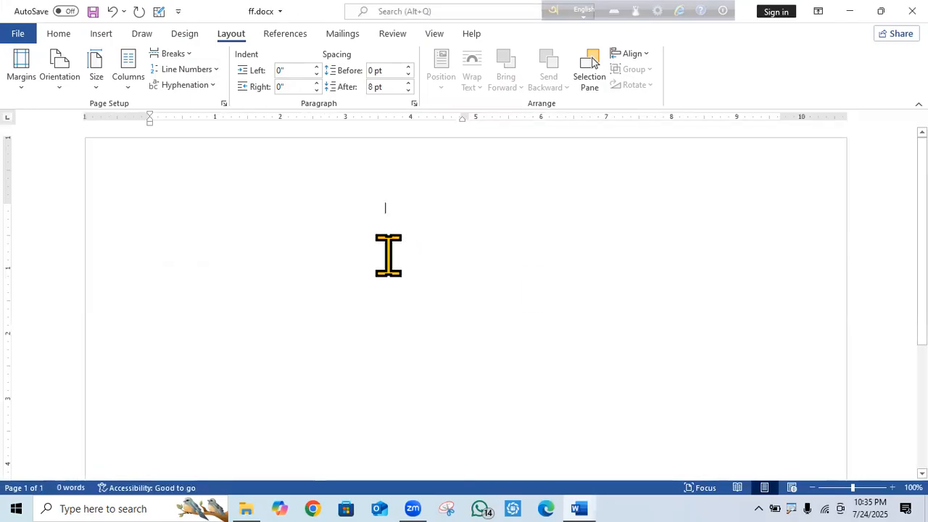
left_click(471, 289)
left_click_drag(339, 224, 448, 236)
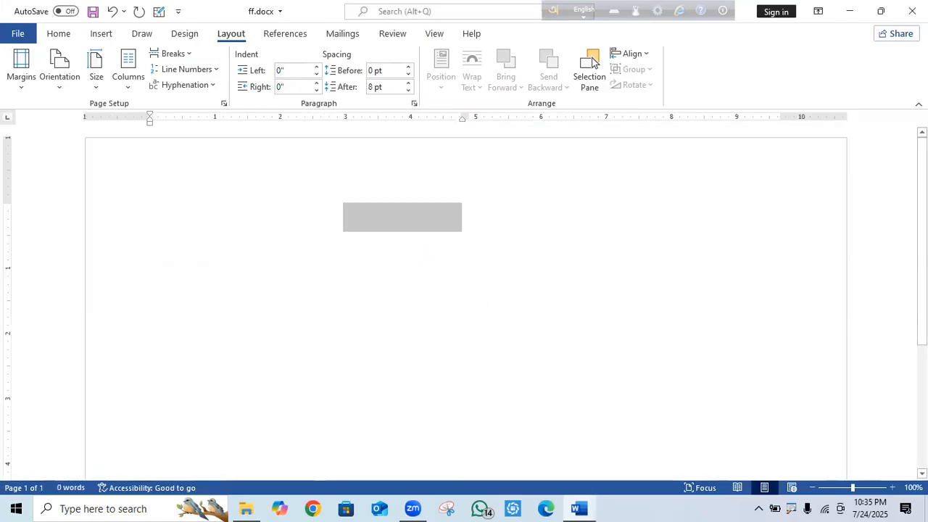
left_click_drag(922, 239, 923, 247)
scroll(910, 164, "up", 1)
left_click(61, 84)
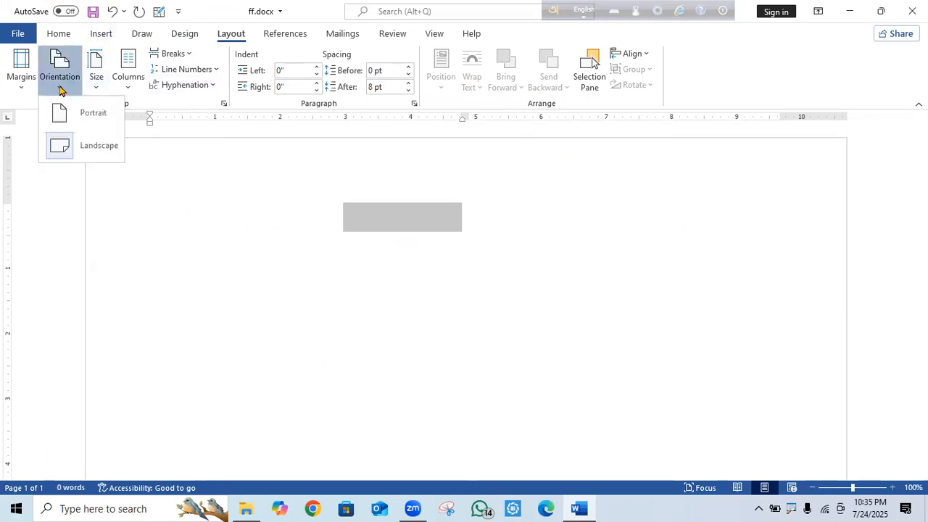
left_click(65, 113)
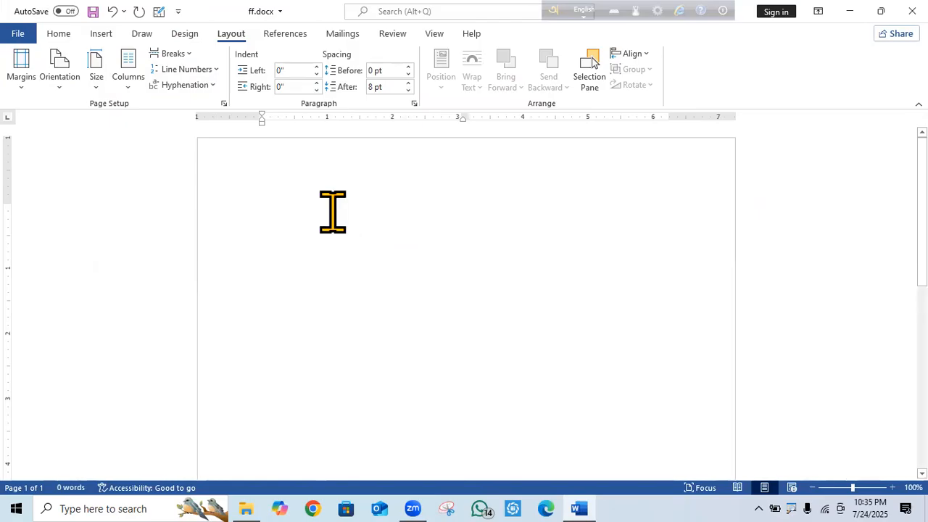
type("=rand(10,10")
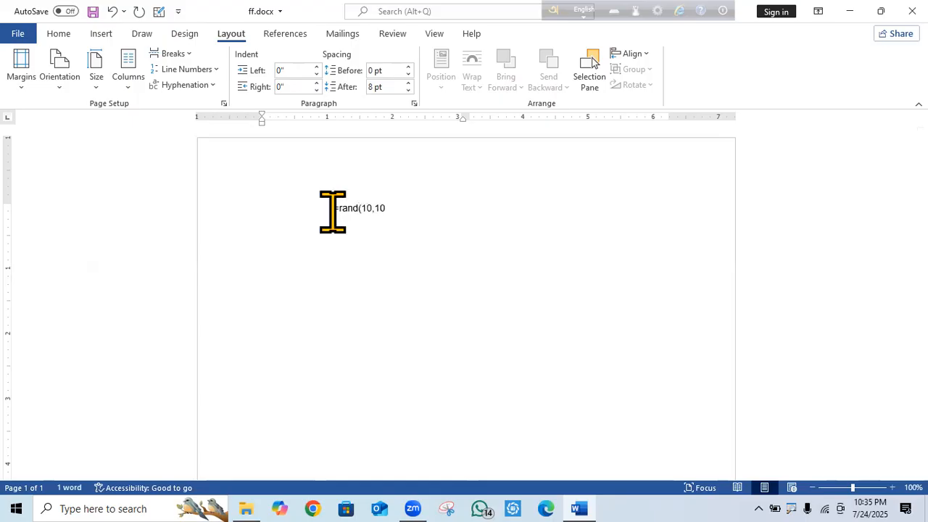
Generate the =rand(10,10) sample paragraphs and reflow all the text into one column.
key("Return")
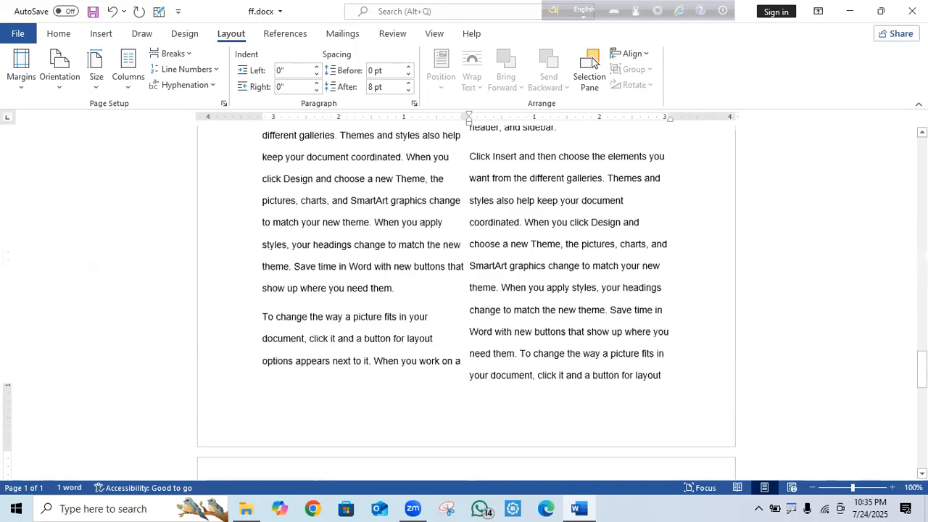
scroll(798, 377, "up", 10)
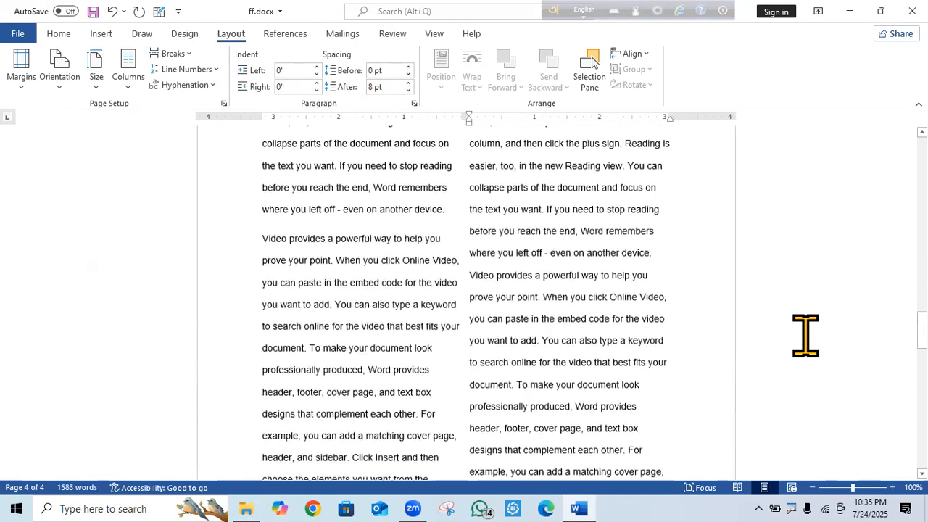
key("ctrl+a")
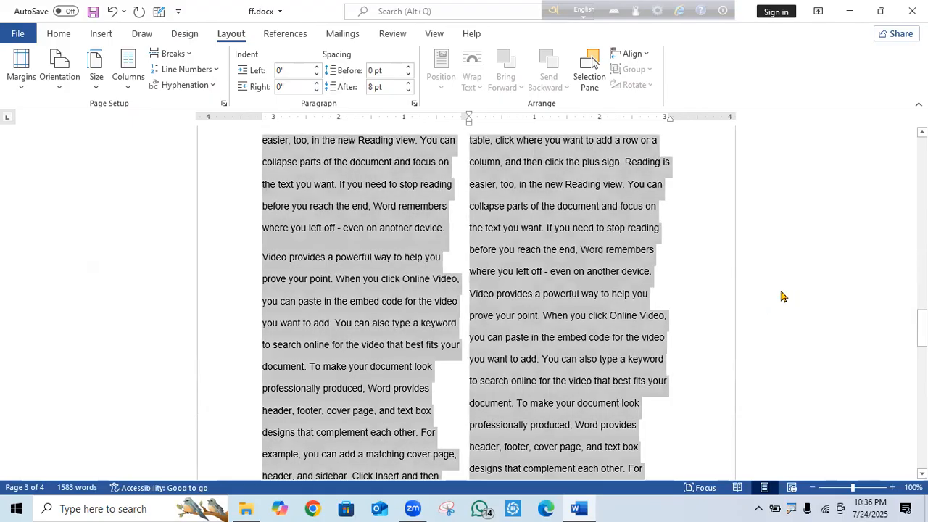
left_click(129, 86)
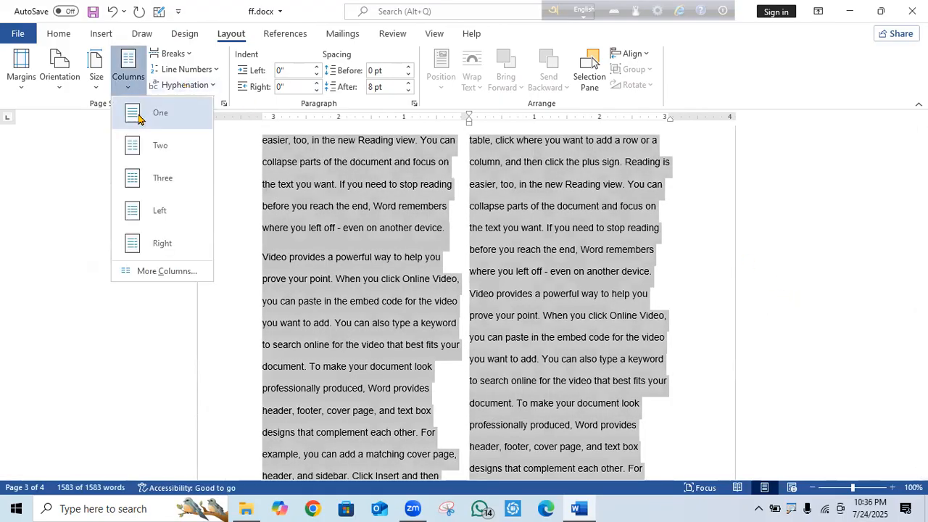
left_click(147, 116)
left_click(794, 276)
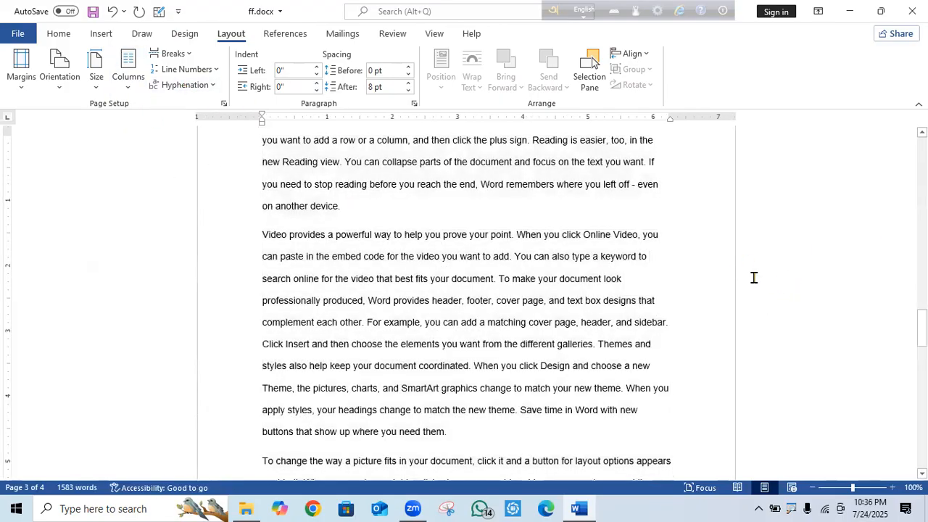
Add an empty paragraph after the paragraph ending with 'sidebar.'.
left_click_drag(923, 327, 922, 279)
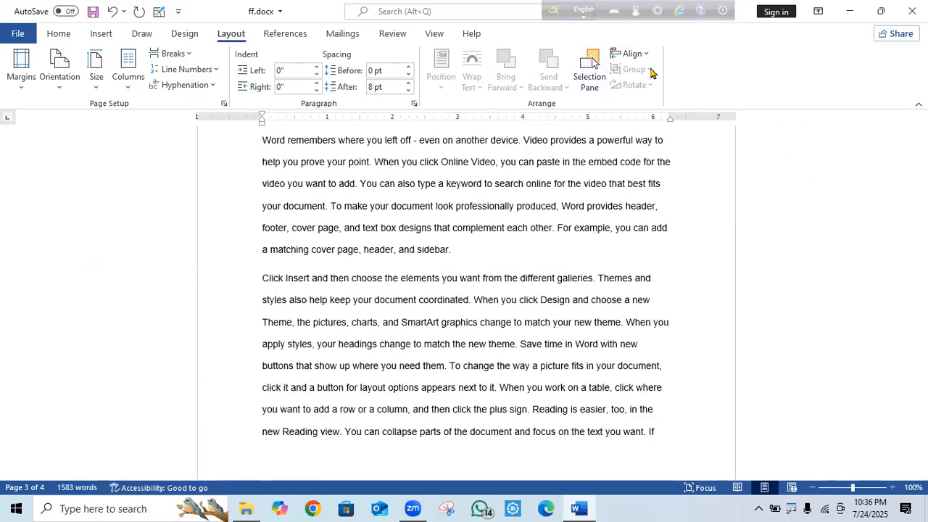
left_click(475, 251)
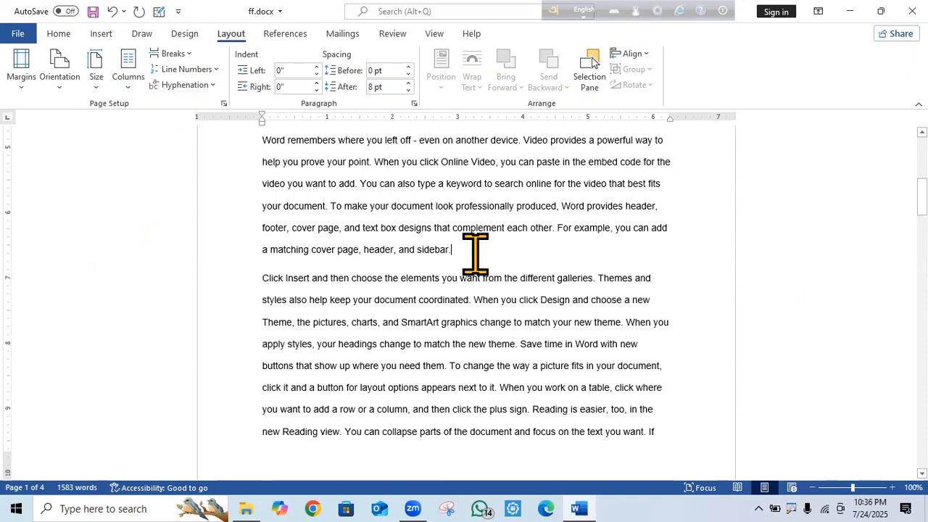
key("Return")
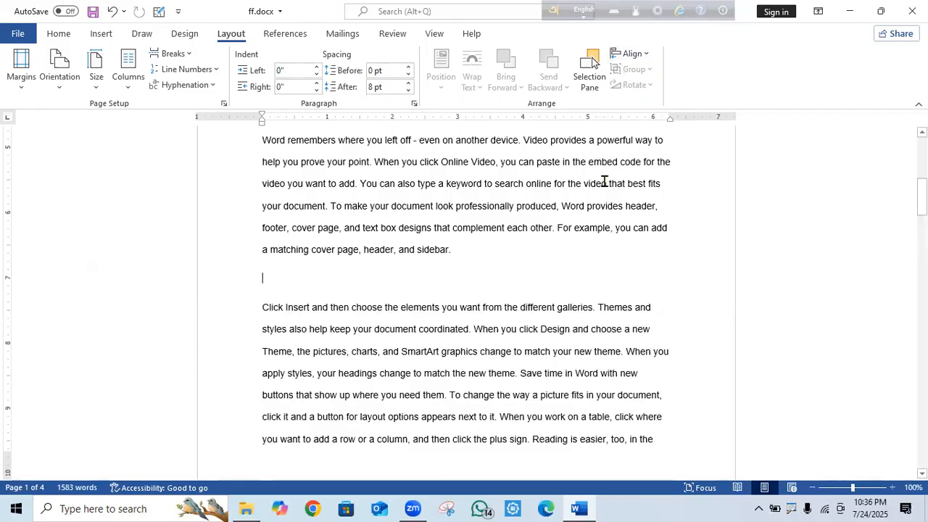
Insert the car.png picture from This Device onto the new empty line.
left_click(101, 34)
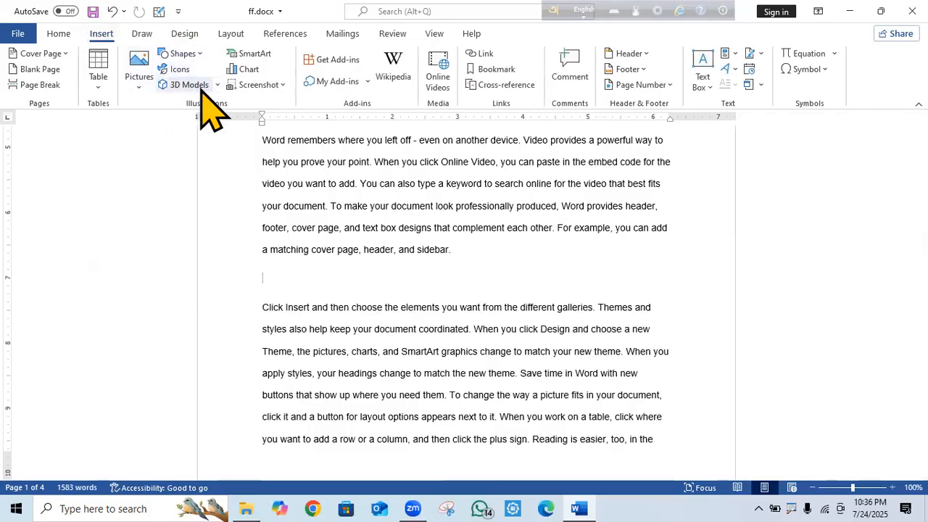
left_click(141, 81)
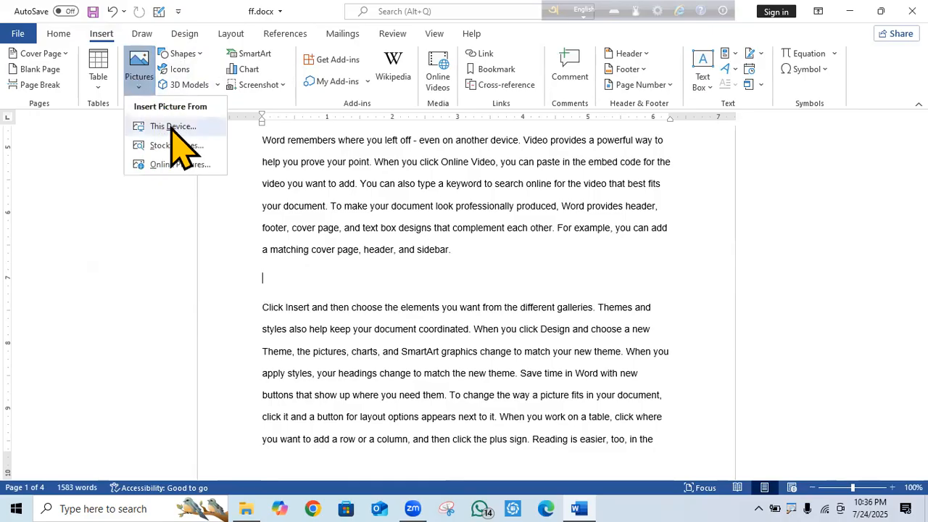
left_click(171, 127)
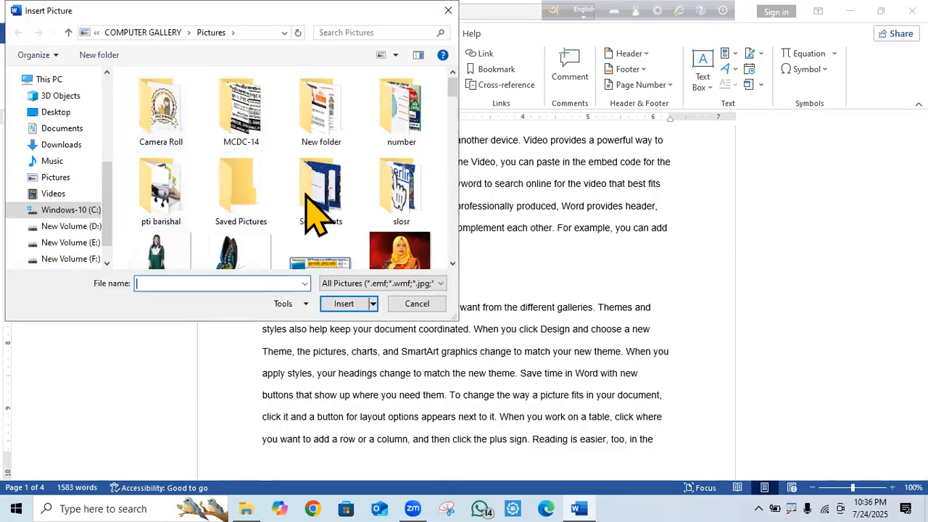
left_click_drag(454, 93, 447, 154)
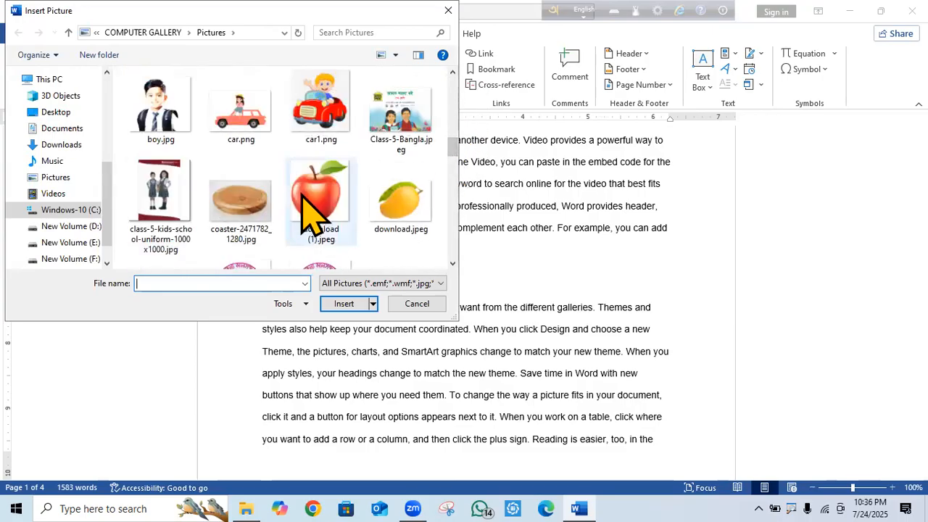
left_click(245, 123)
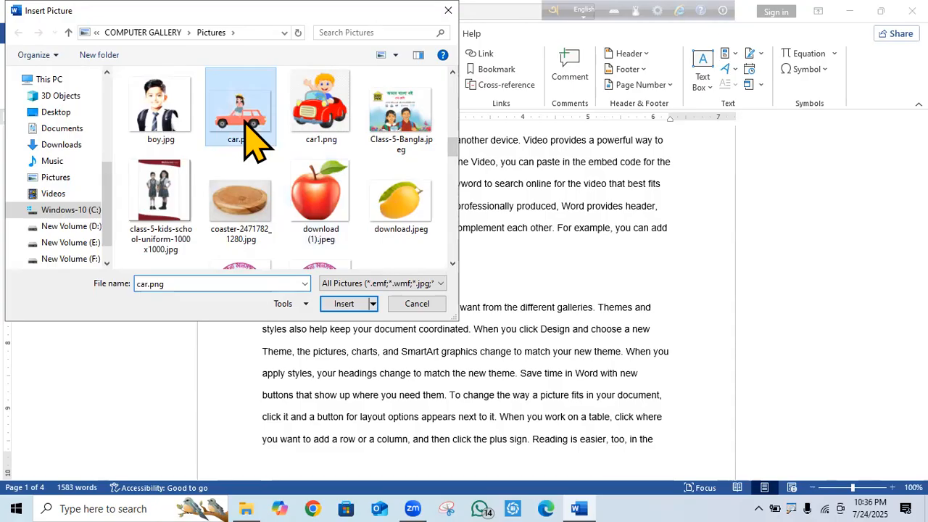
left_click(346, 305)
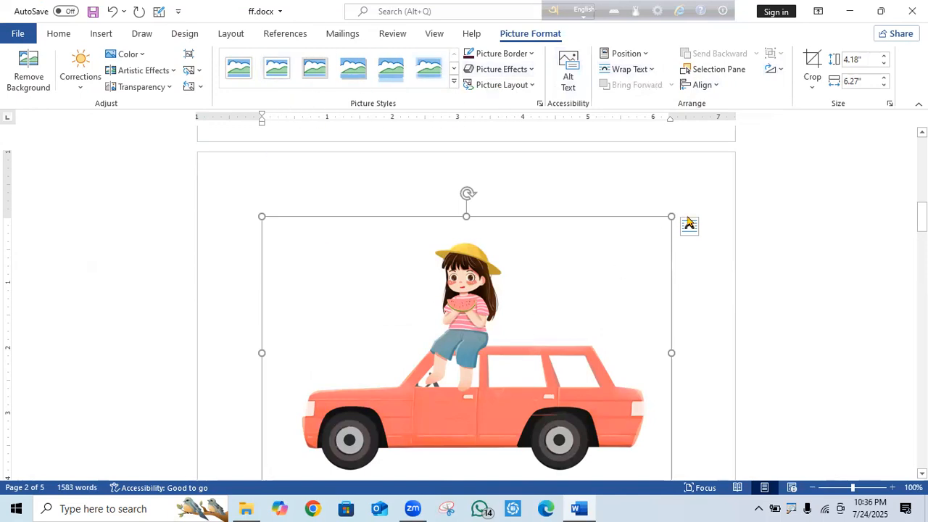
Drag the car picture's bottom-right corner inward to resize it to about 2.83 by 4.25 inches.
left_click_drag(571, 331, 539, 389)
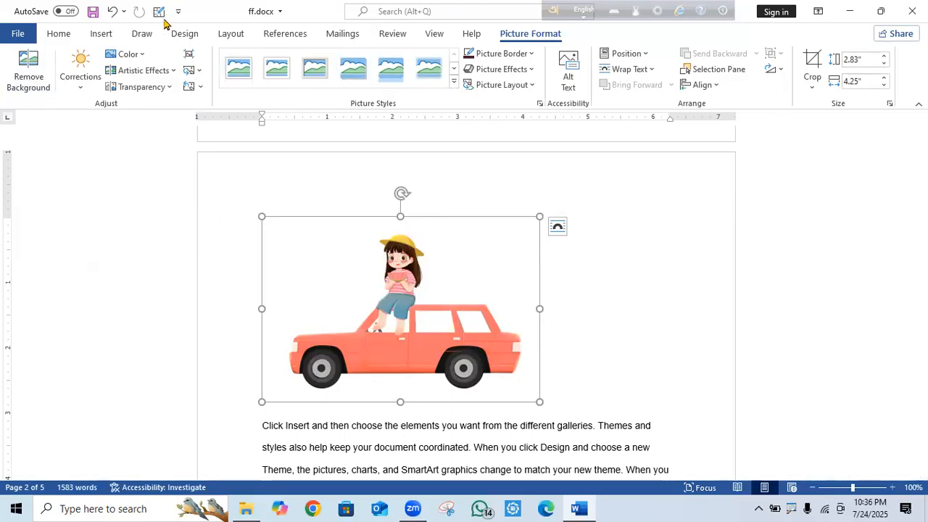
left_click(225, 32)
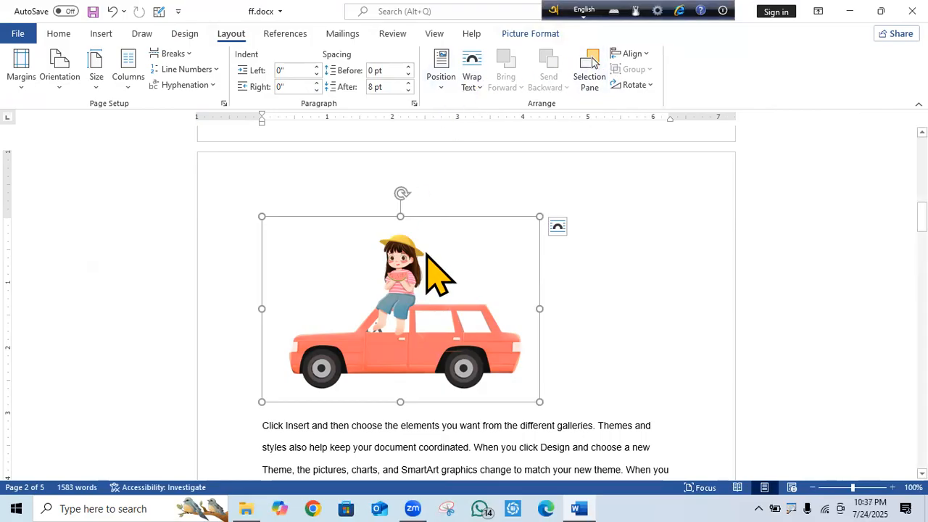
Position the car picture at top right, then change it to middle centre with square wrapping.
left_click(445, 90)
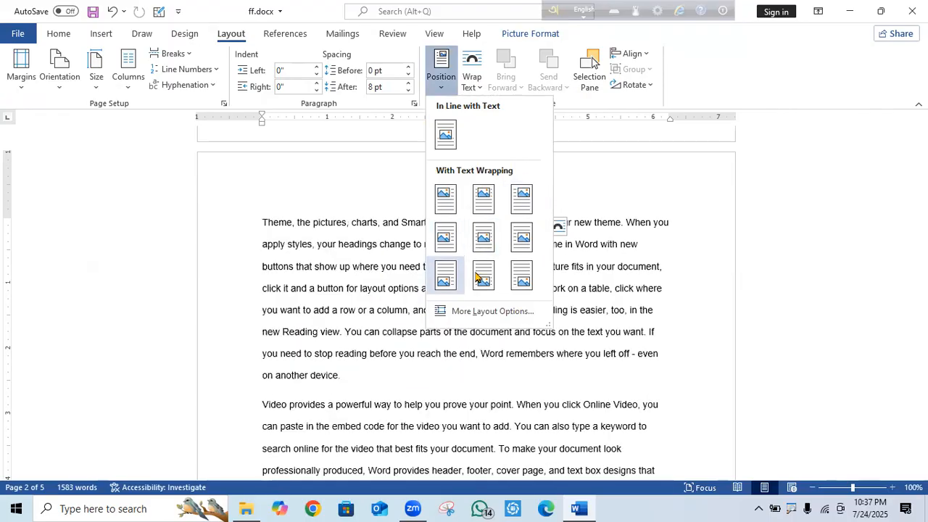
left_click(517, 199)
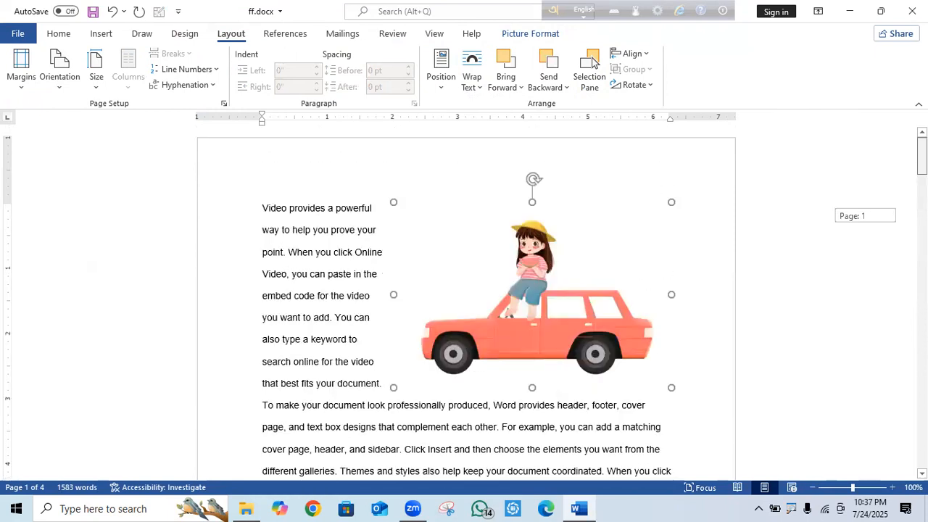
left_click(547, 310)
left_click(436, 85)
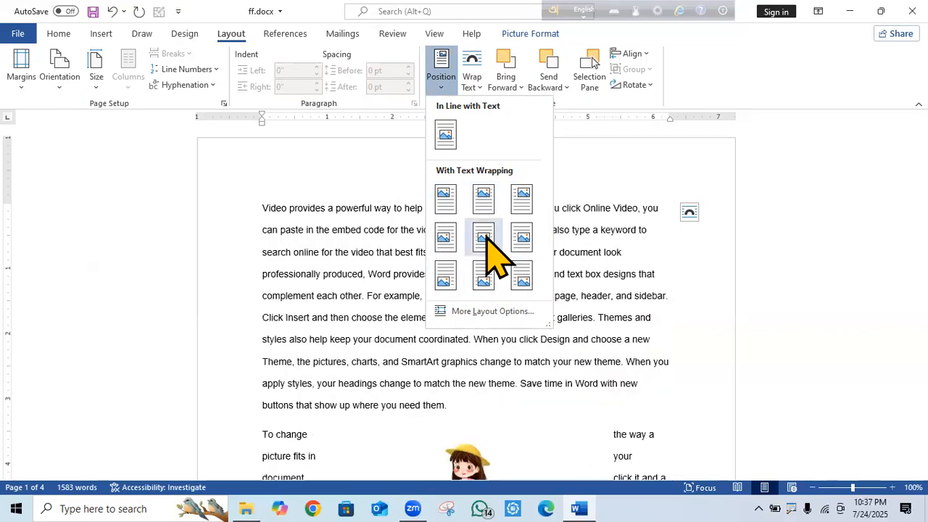
left_click(484, 237)
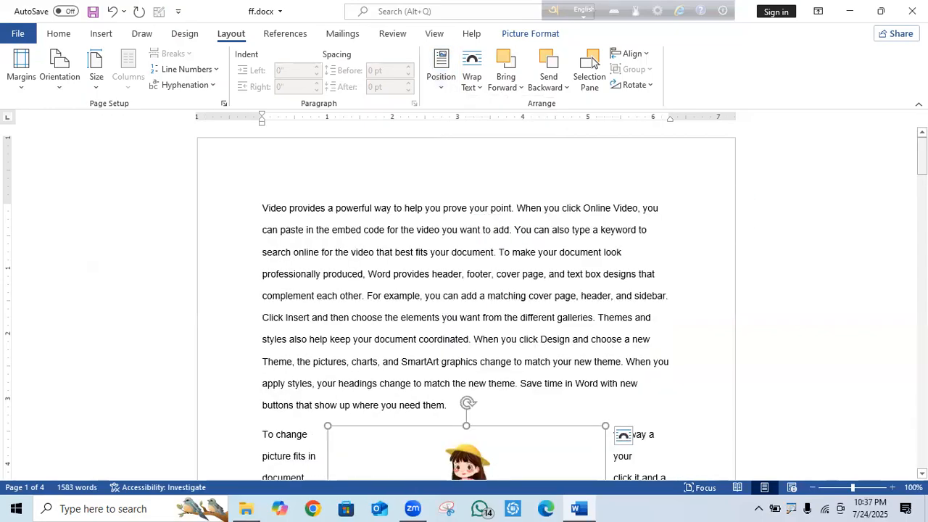
scroll(748, 223, "down", 5)
scroll(749, 223, "up", 2)
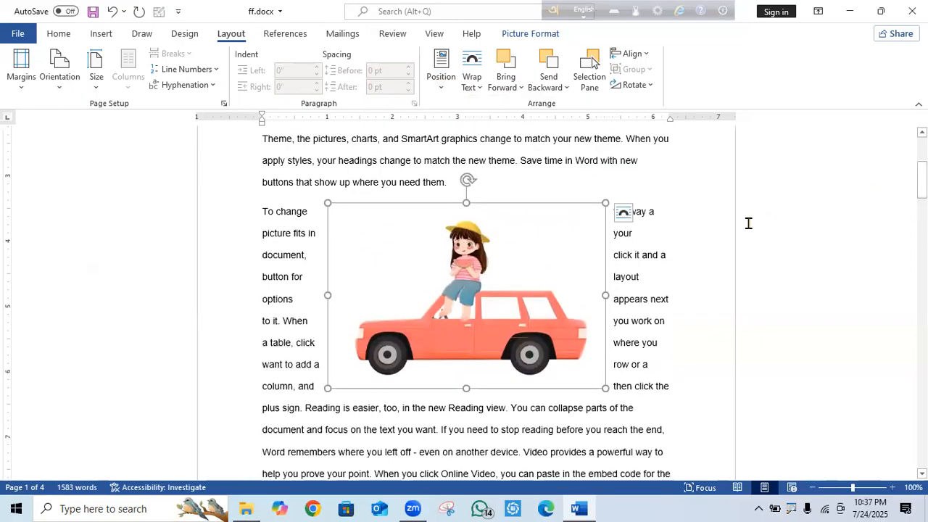
Try Tight wrapping on the car picture, switch back to Square, and close Layout Options.
left_click(622, 213)
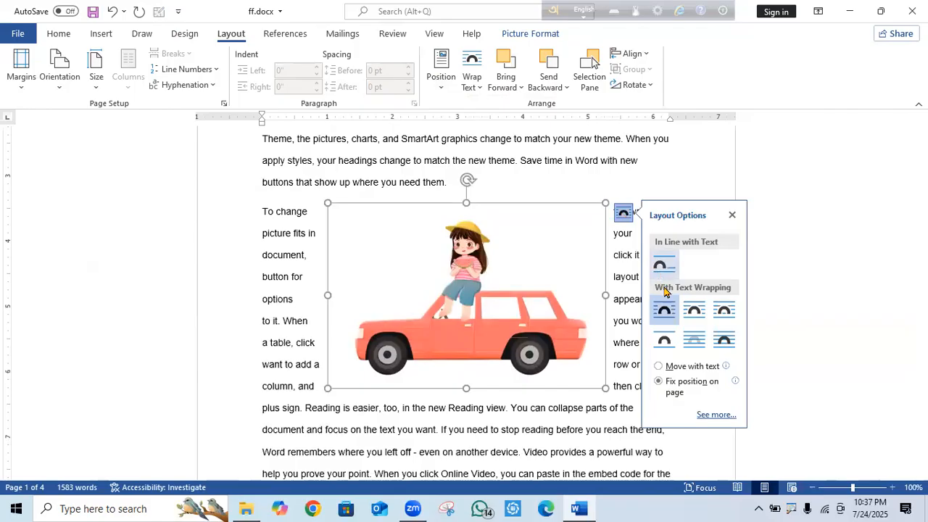
left_click(693, 310)
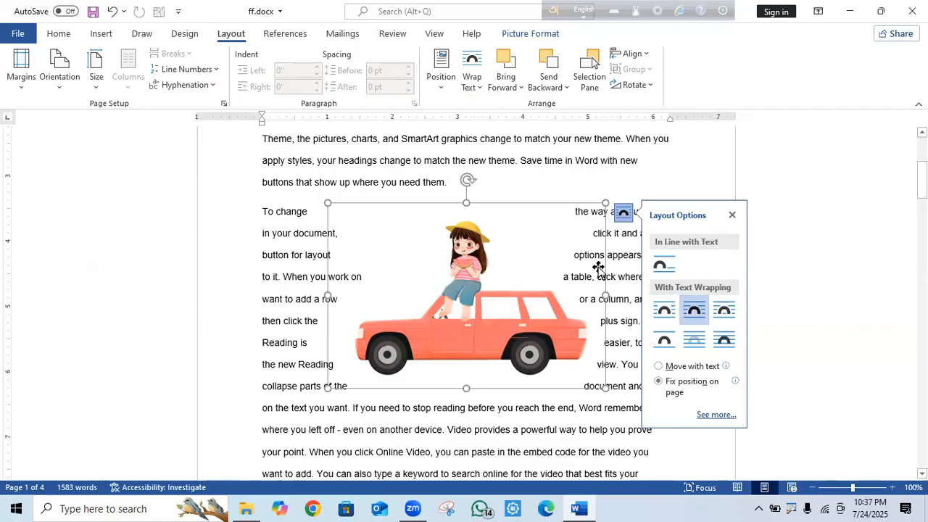
left_click(664, 310)
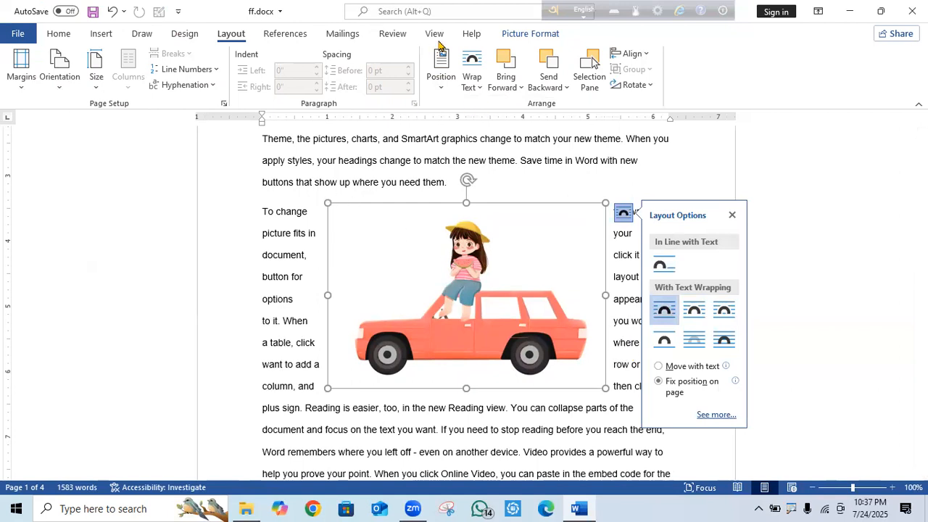
left_click(732, 214)
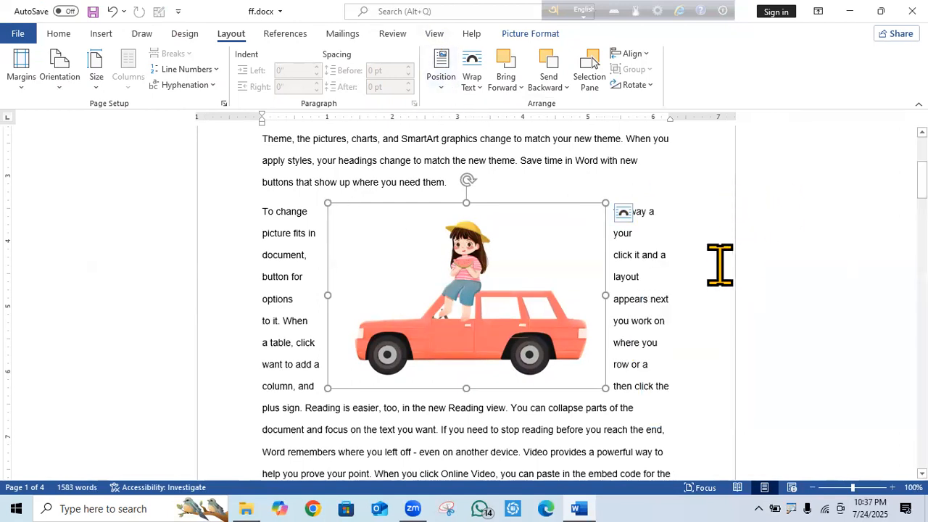
Try In Line with Text, Square and Behind Text wrapping on the car picture.
left_click(484, 90)
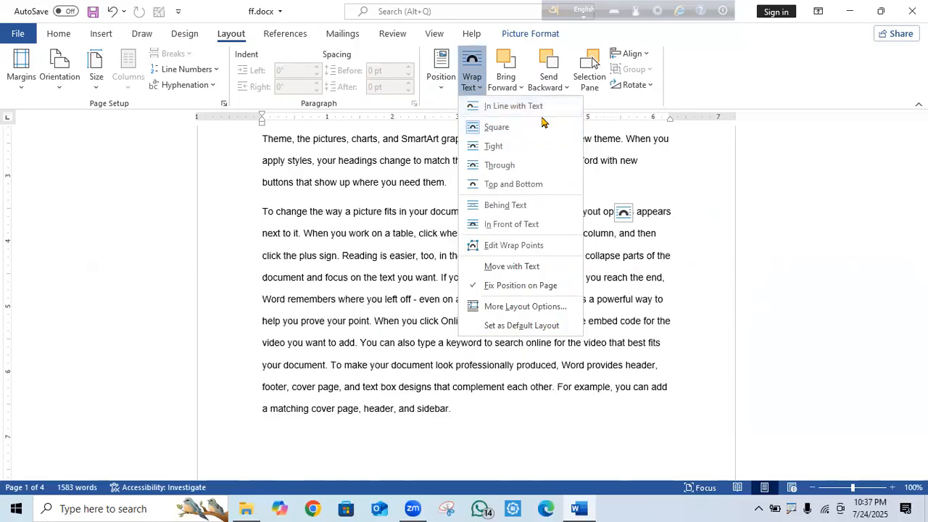
left_click(528, 108)
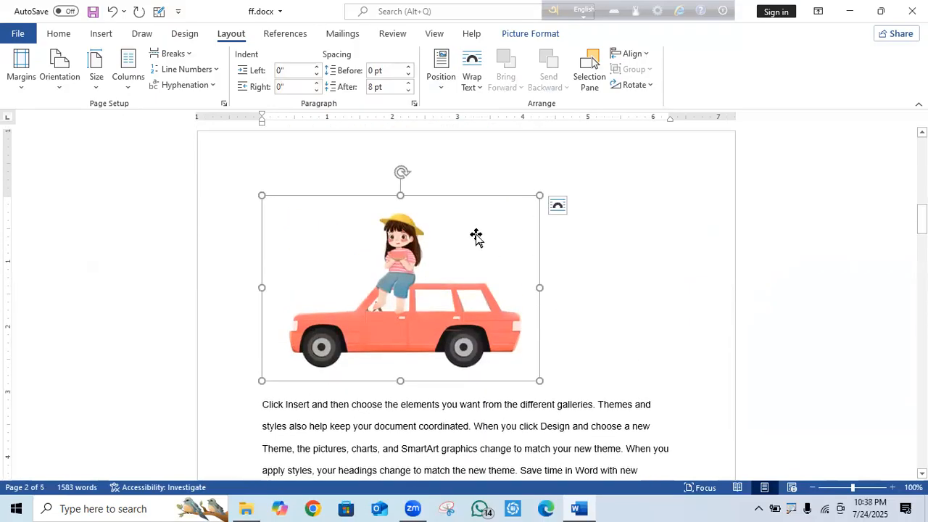
left_click(472, 76)
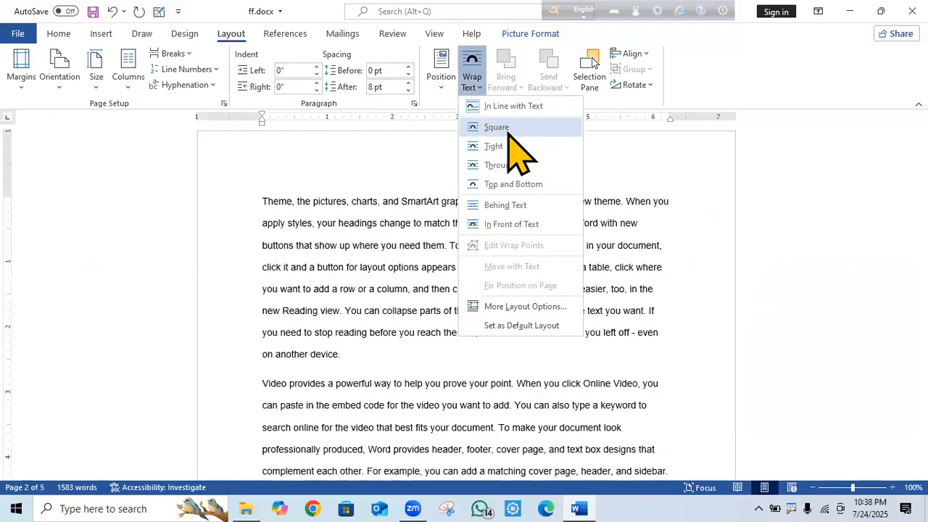
left_click(505, 129)
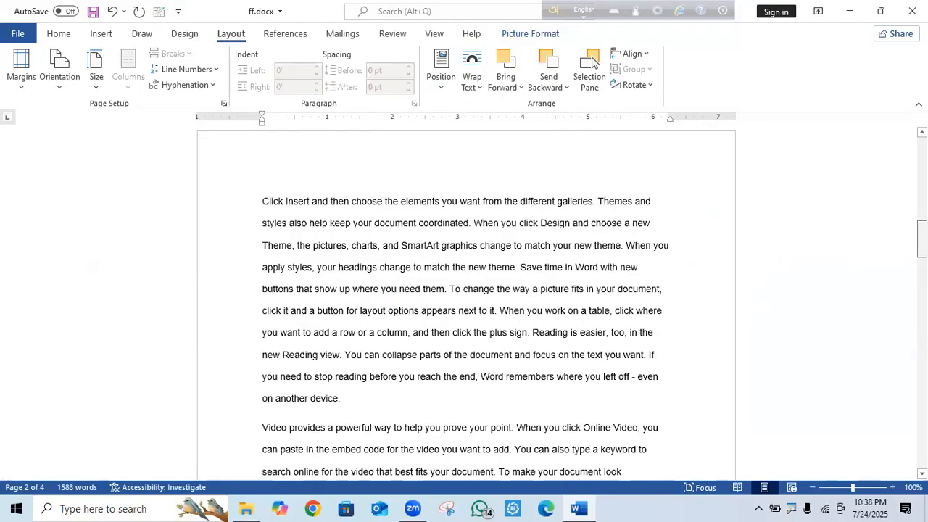
scroll(796, 212, "up", 10)
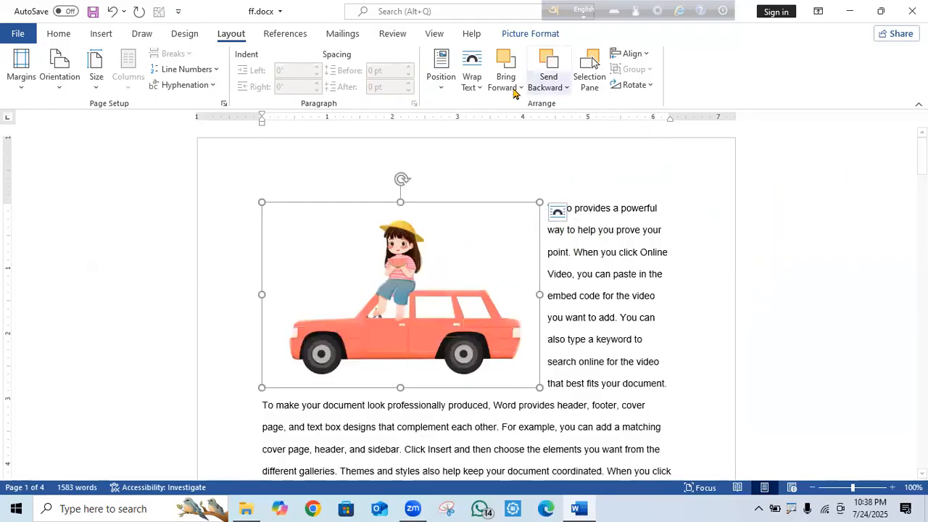
left_click(471, 83)
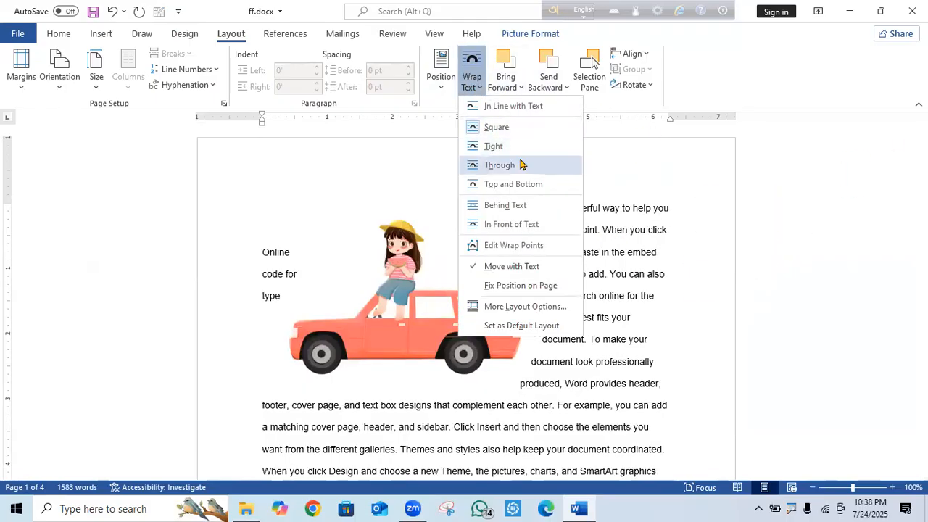
left_click(510, 206)
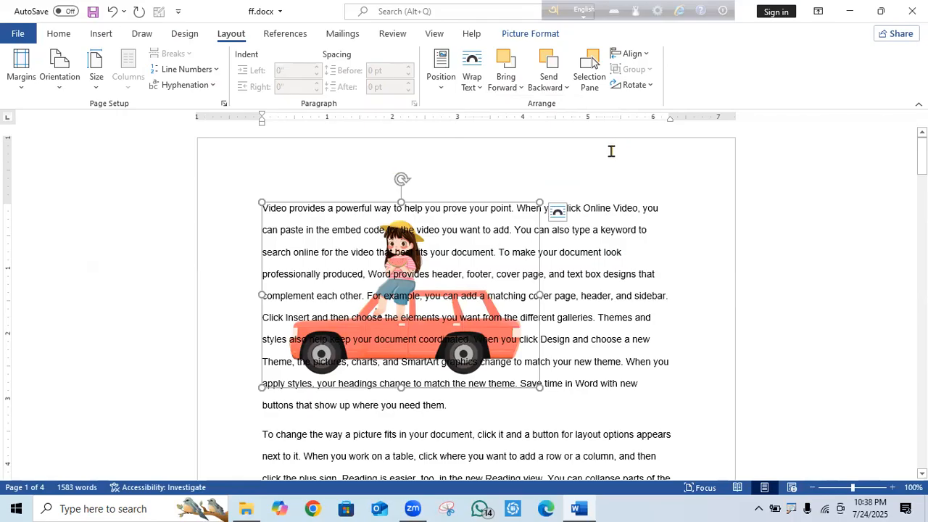
Set the picture In Front of Text, move it right, and turn on Edit Wrap Points.
left_click(482, 83)
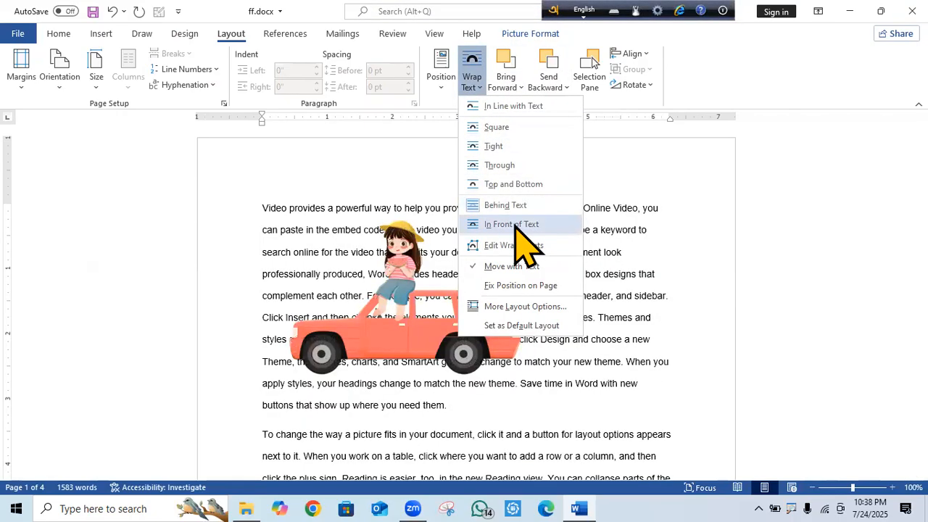
left_click(515, 226)
left_click_drag(426, 340, 539, 274)
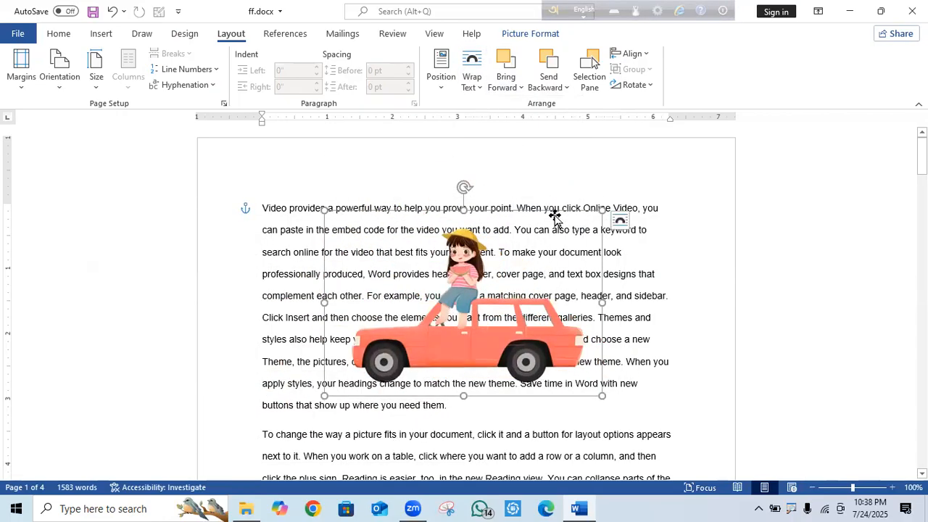
left_click(481, 86)
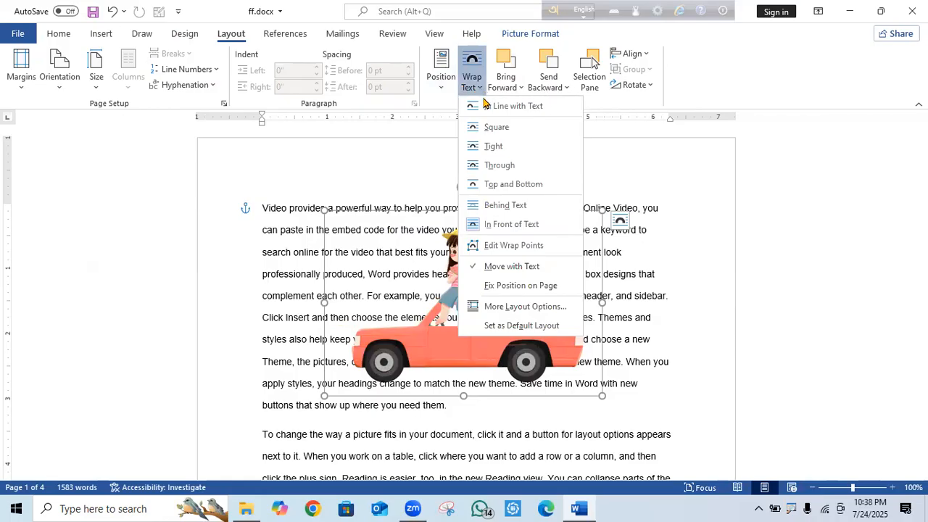
left_click(516, 246)
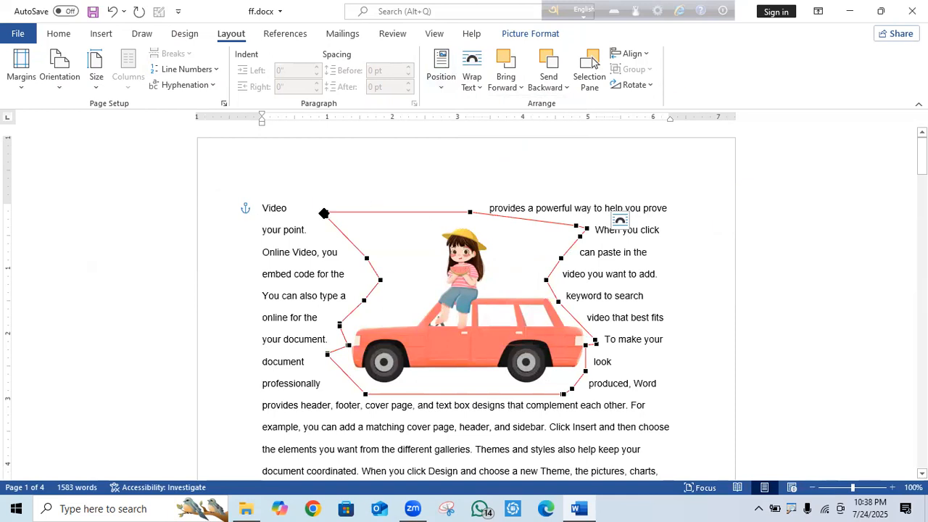
Add and drag wrap points on the top and sides inward toward the girl.
left_click_drag(351, 214, 387, 261)
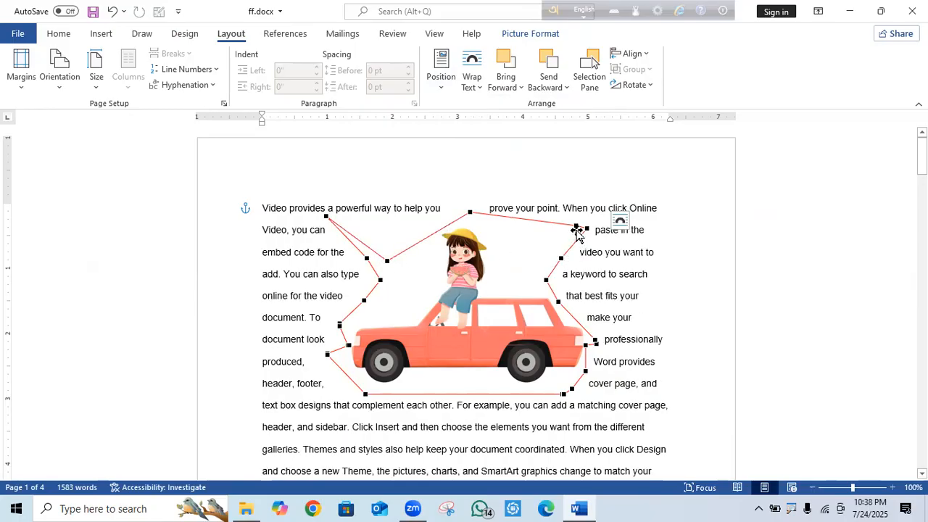
left_click_drag(583, 227, 507, 257)
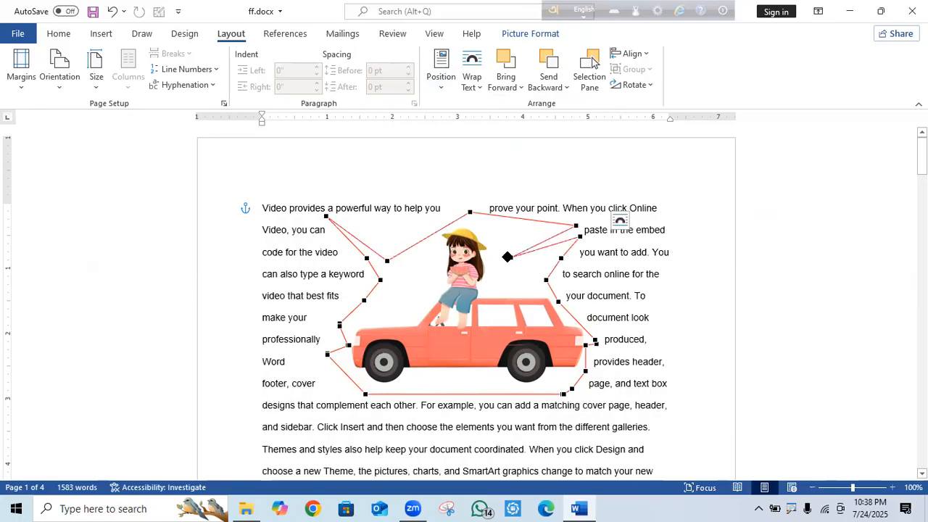
left_click_drag(573, 227, 502, 230)
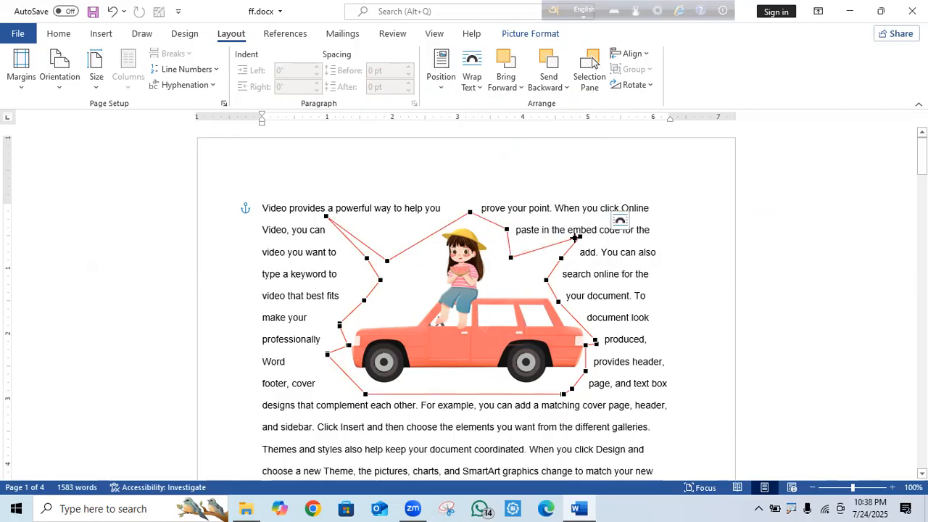
left_click_drag(578, 234, 530, 272)
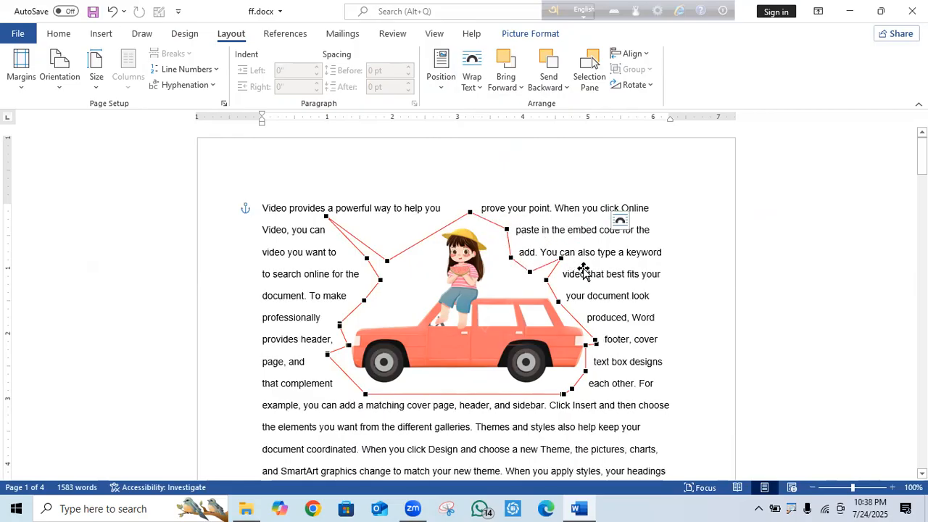
left_click_drag(325, 216, 366, 240)
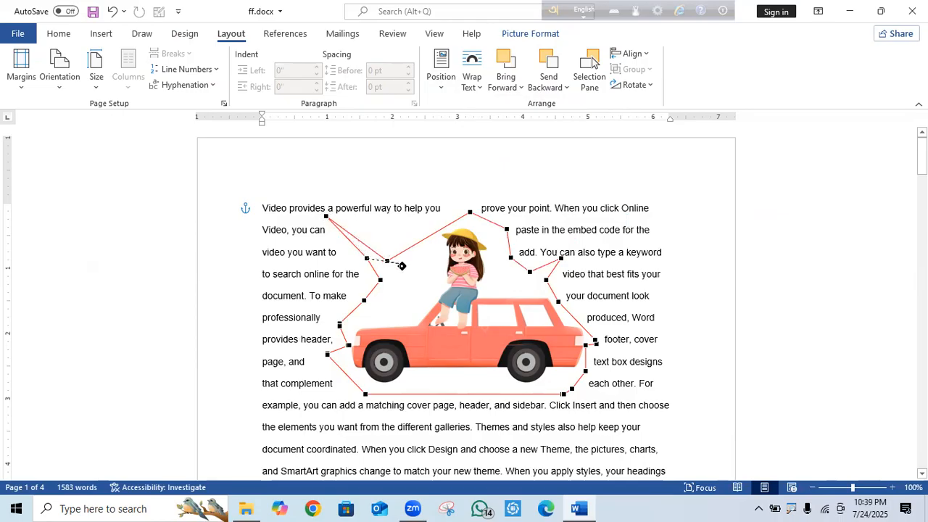
left_click_drag(412, 289, 433, 281)
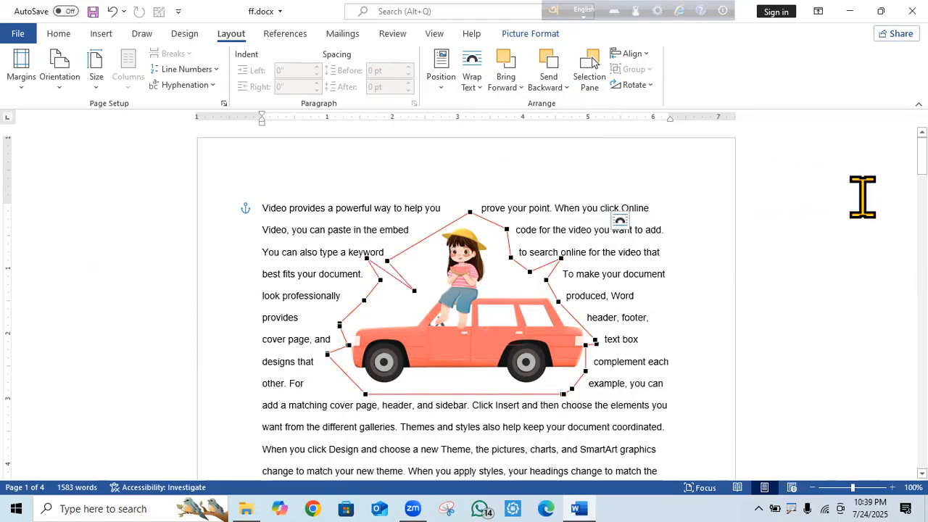
left_click(812, 246)
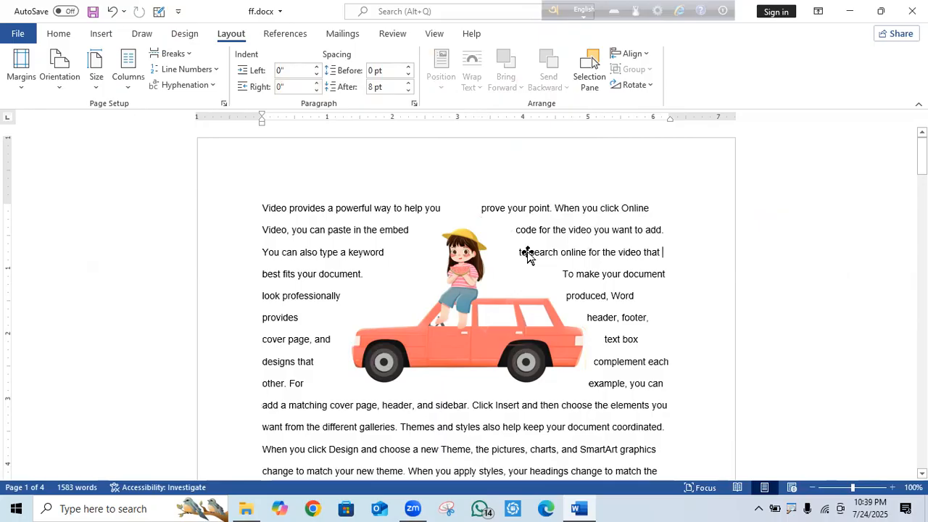
Re-enable Edit Wrap Points and pull the bottom and keyword-area points in around the car.
right_click(457, 274)
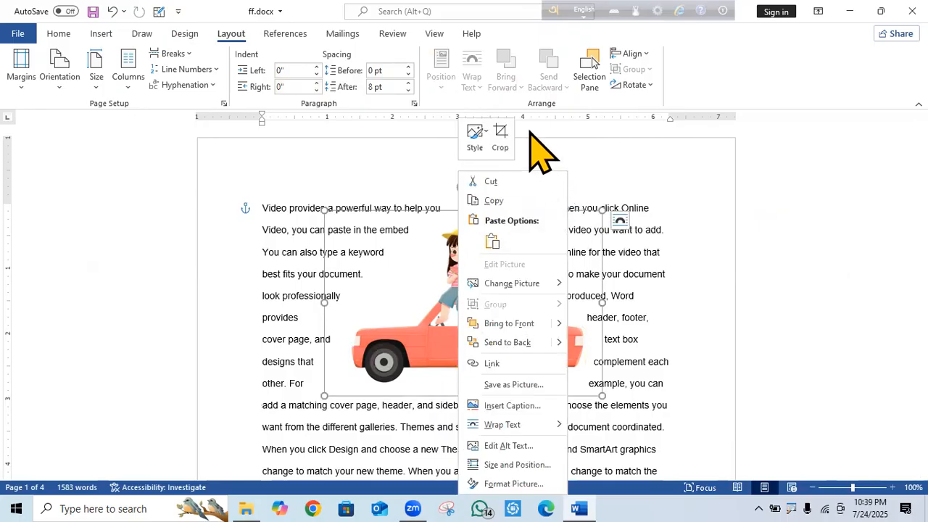
key("Escape")
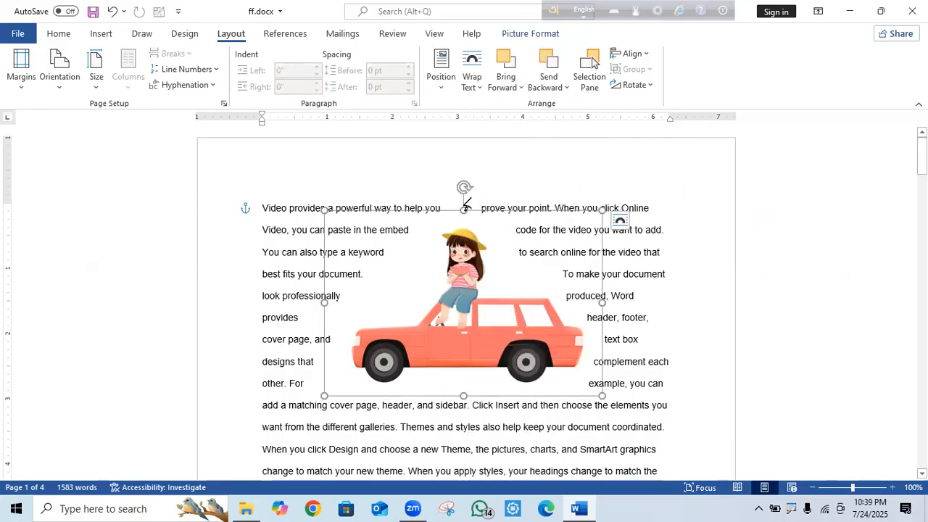
left_click(473, 76)
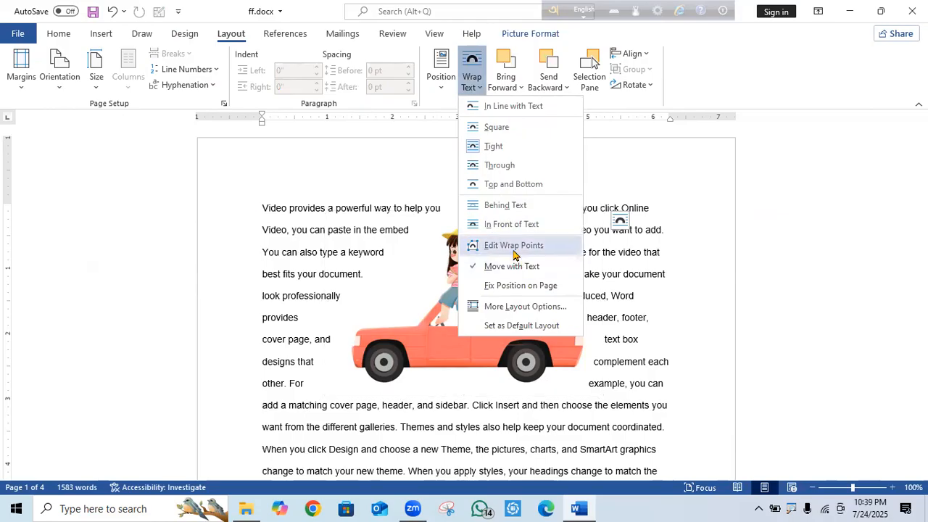
left_click(529, 248)
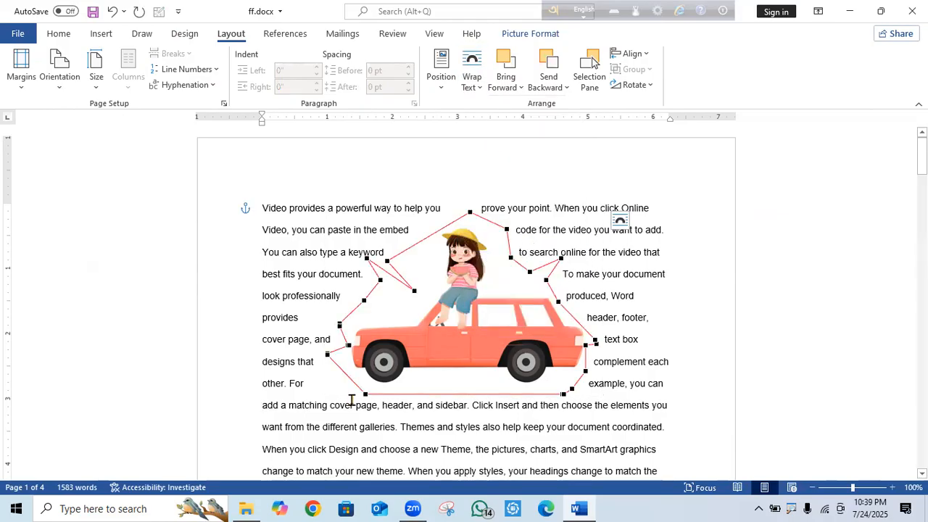
left_click_drag(565, 391, 554, 382)
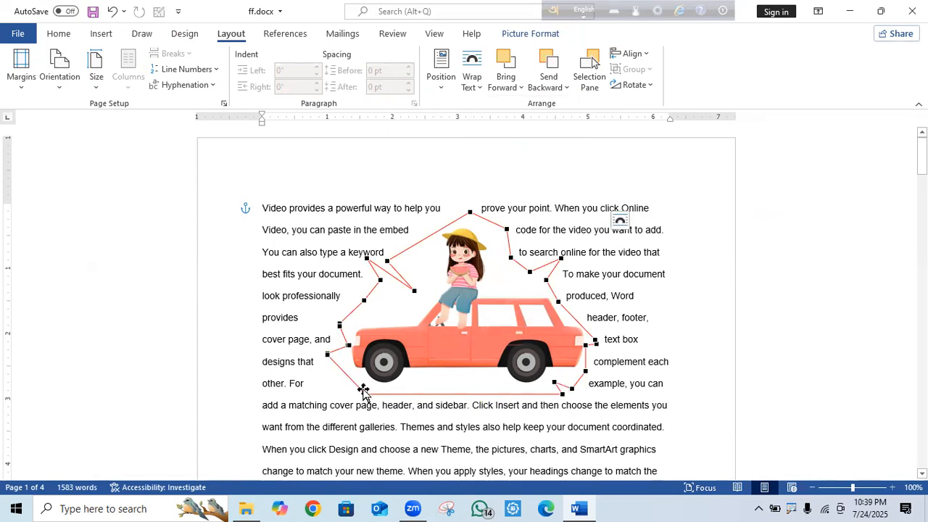
left_click_drag(366, 393, 400, 395)
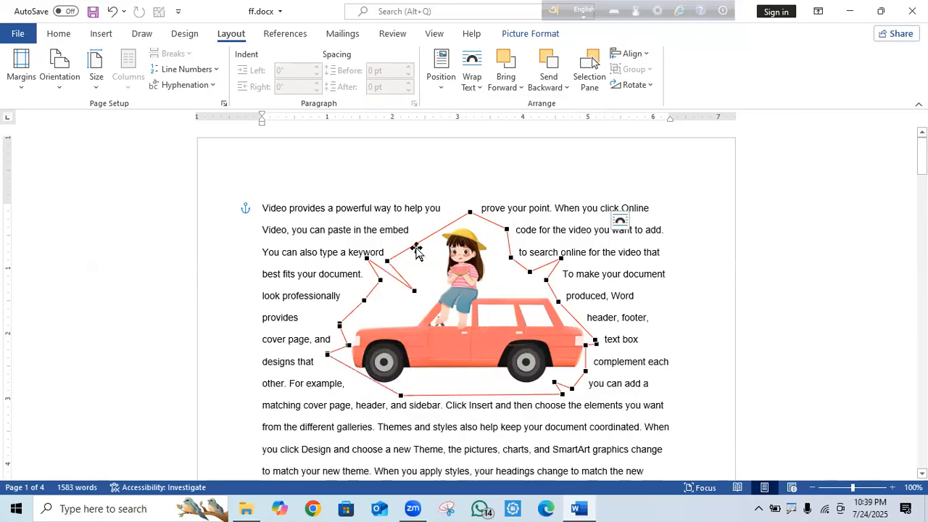
left_click_drag(377, 270, 384, 310)
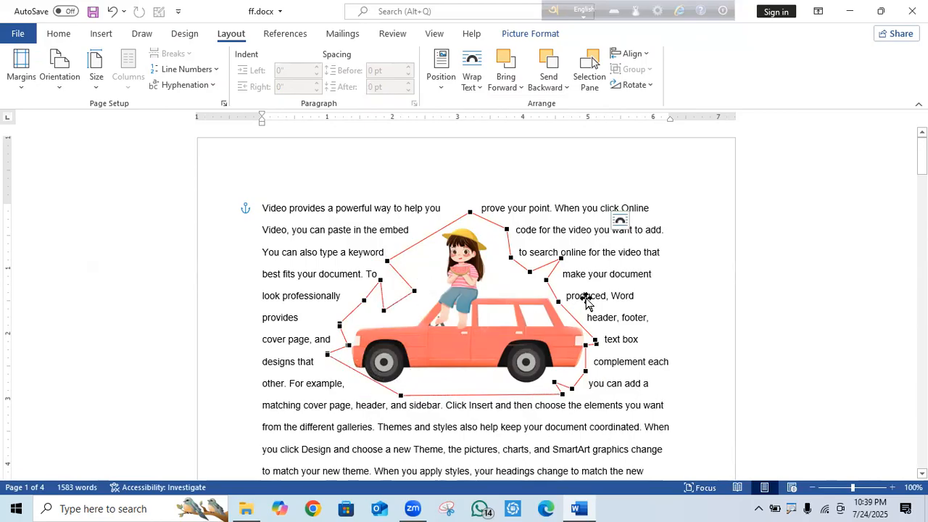
Set the car picture to Fix Position on Page and shift it slightly left.
left_click(746, 272)
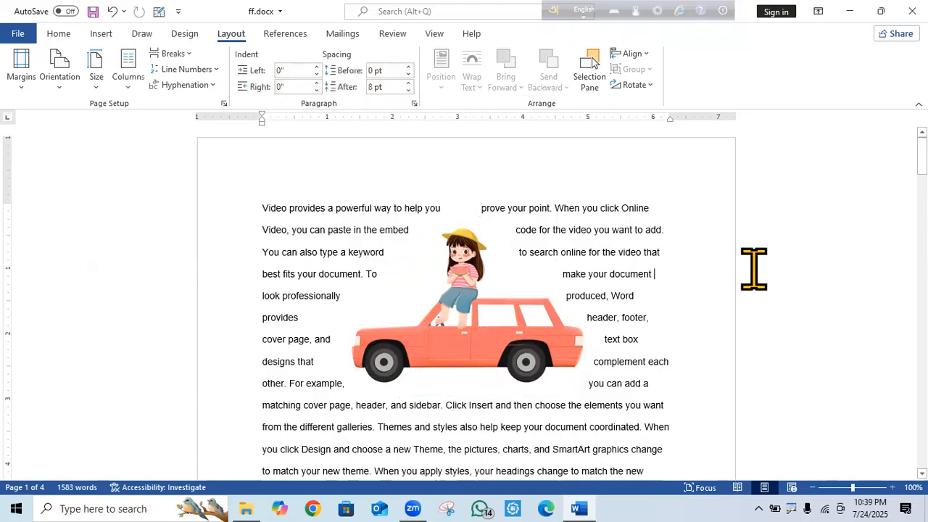
left_click(475, 289)
left_click(472, 78)
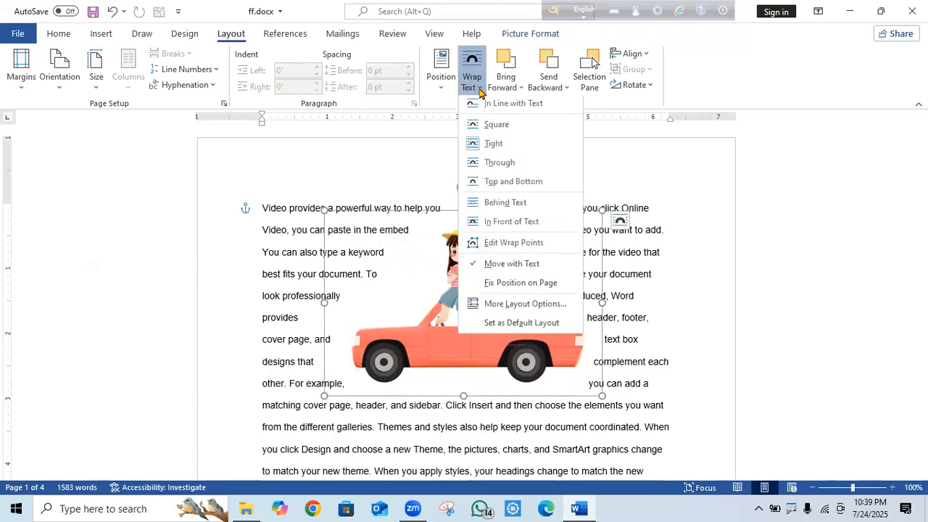
left_click(525, 268)
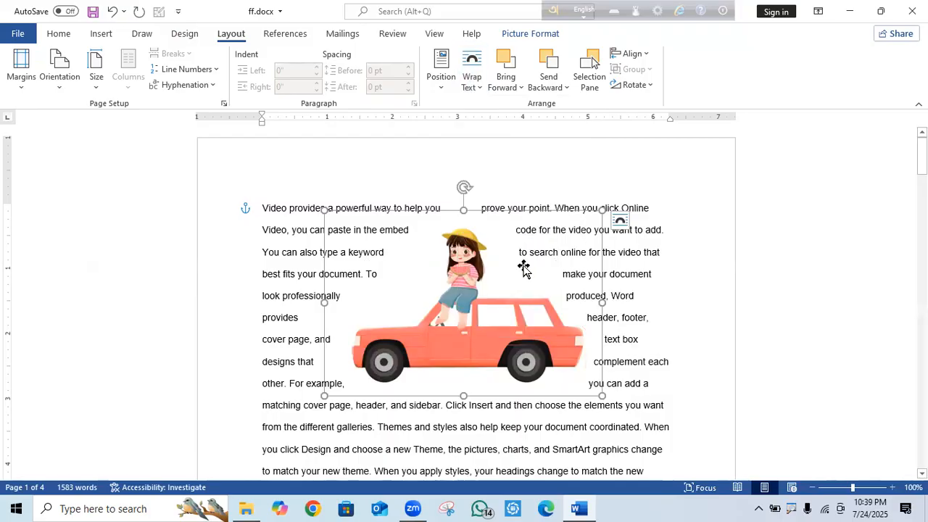
left_click_drag(555, 301, 485, 321)
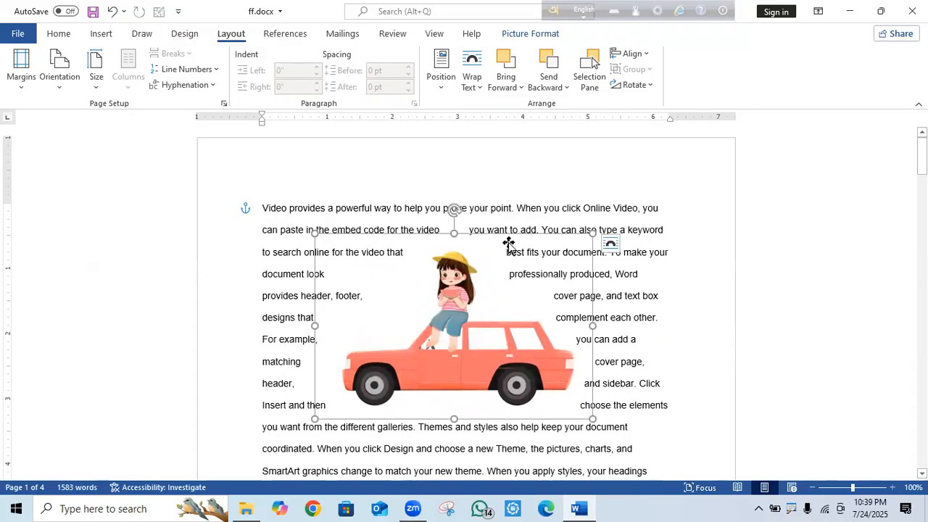
Open More Layout Options and review the Size and Position tabs (0.81" right of column, 1.48" below page).
left_click(477, 89)
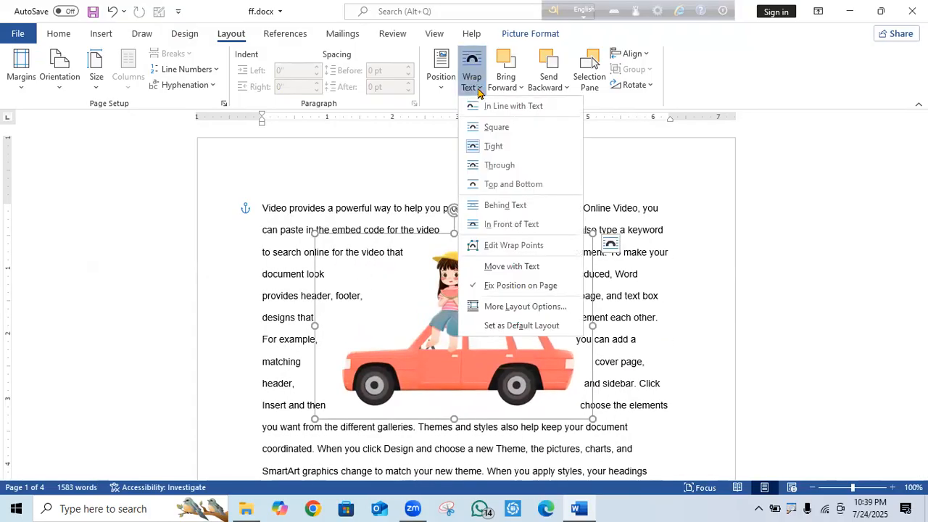
left_click(533, 307)
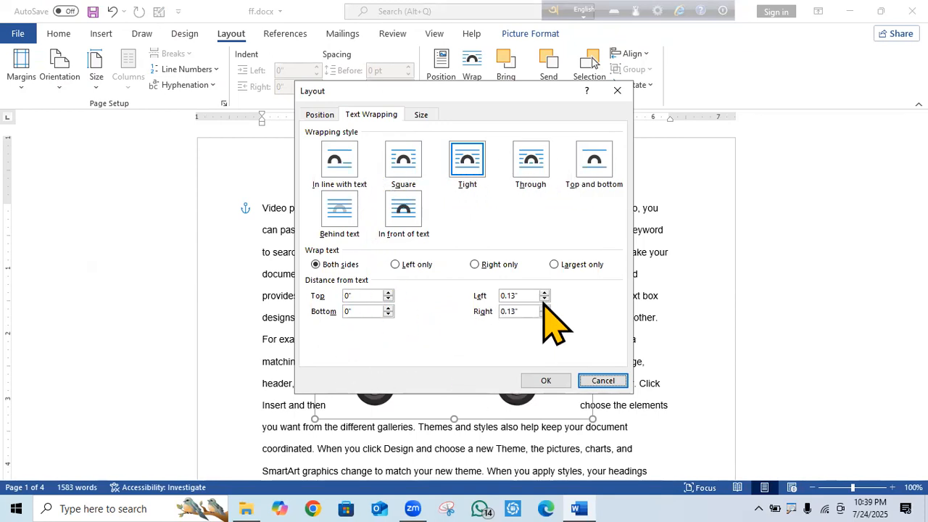
left_click(422, 118)
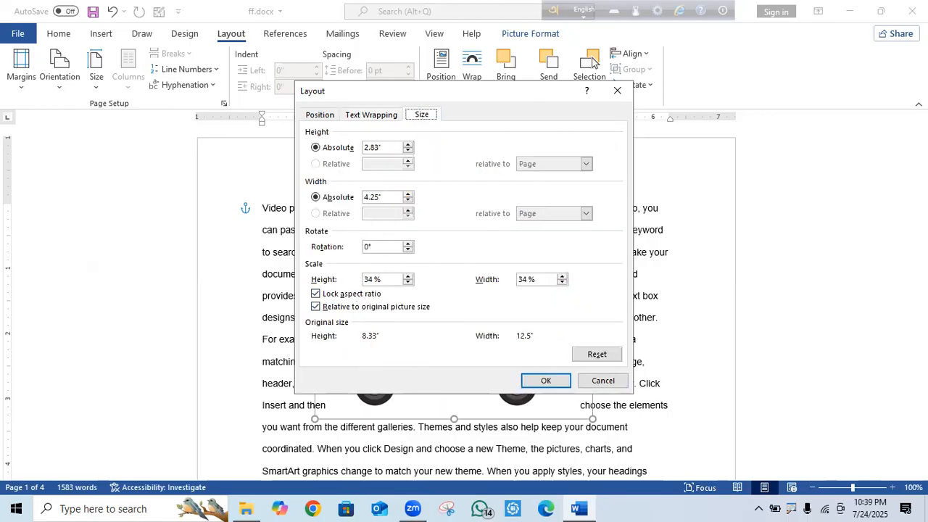
left_click(320, 117)
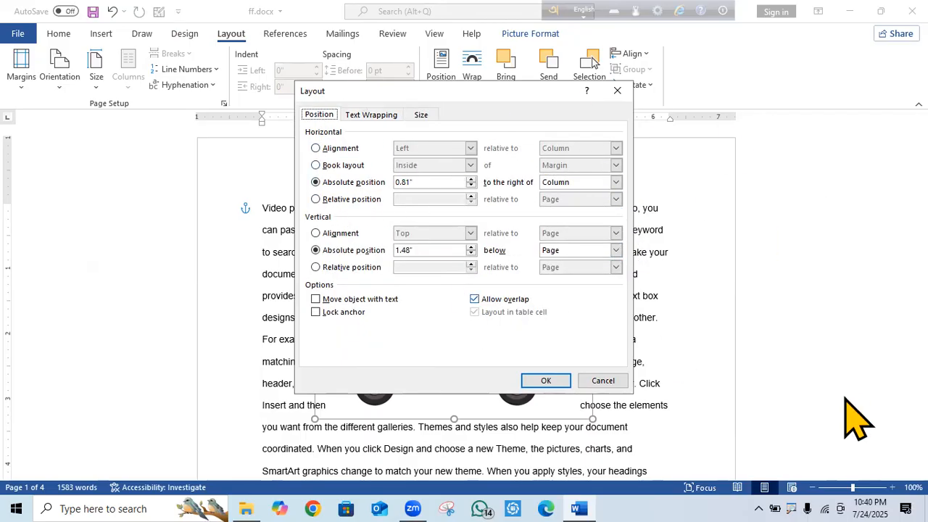
Close the Layout dialog, bring the car picture to front and in front of text, nudge it left.
left_click(545, 380)
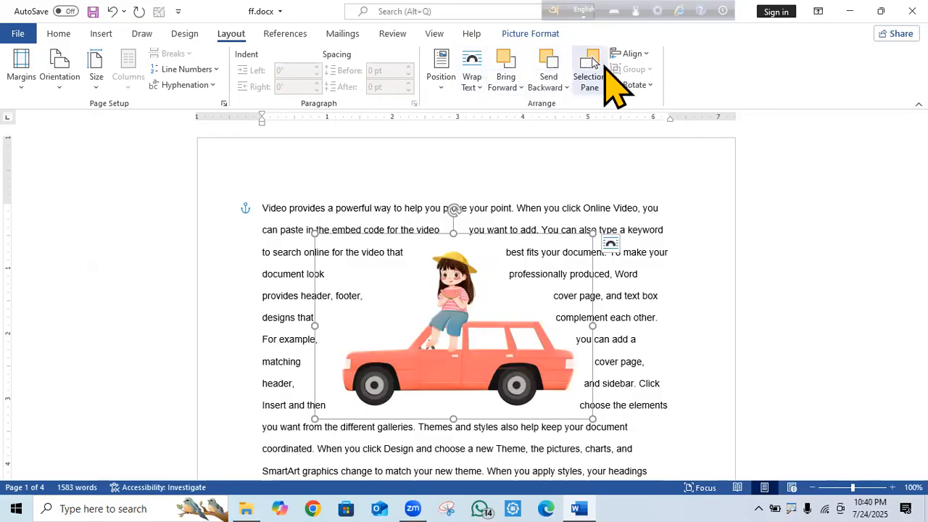
left_click(520, 85)
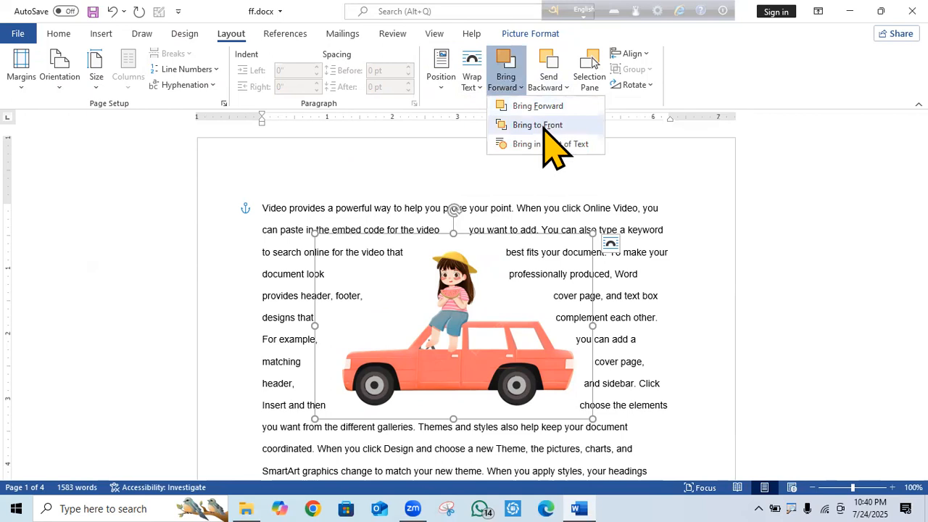
left_click(544, 128)
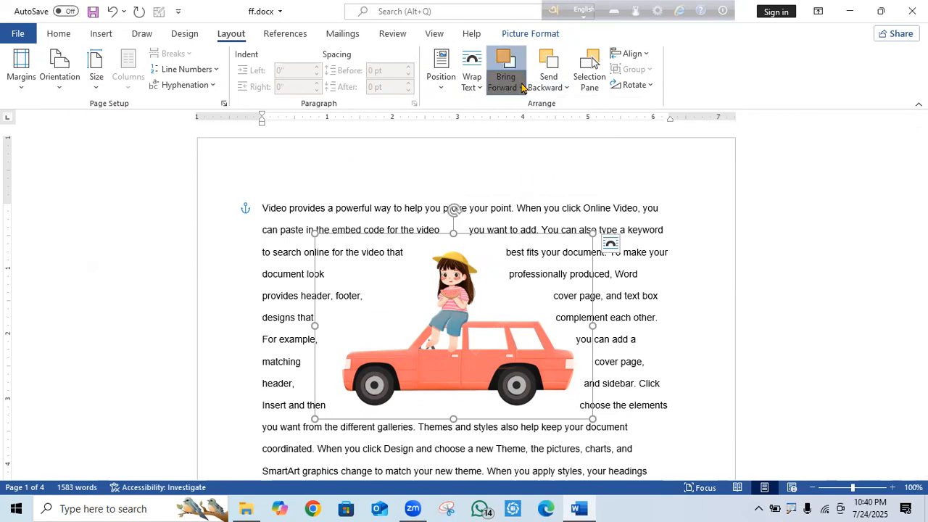
left_click(520, 88)
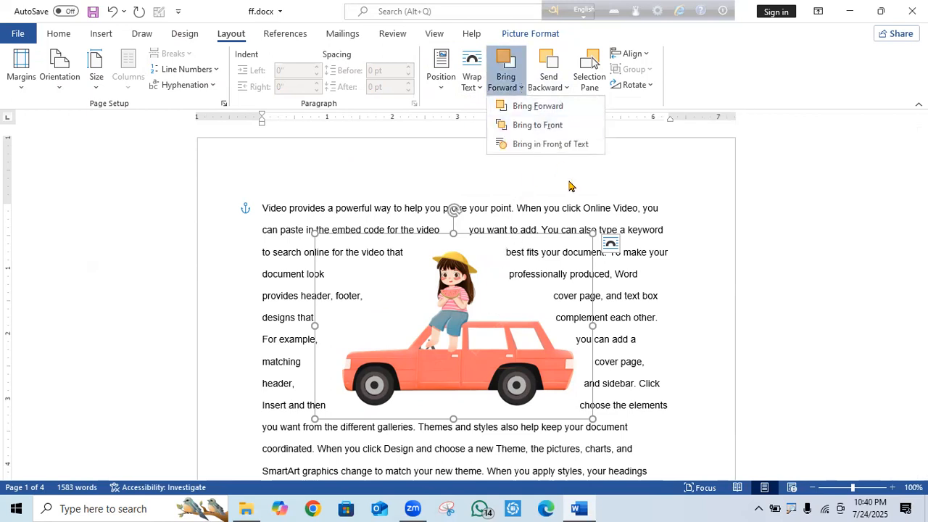
left_click(551, 149)
left_click(502, 313)
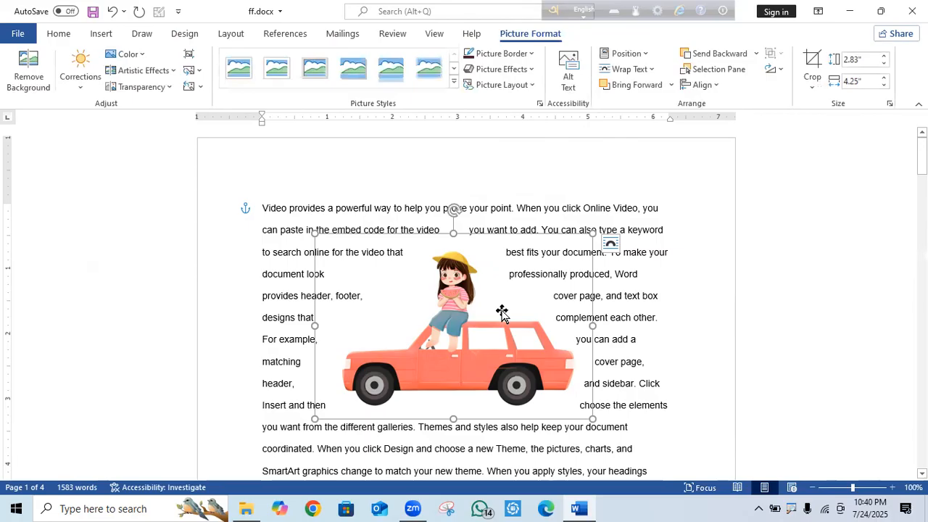
left_click_drag(491, 314, 458, 312)
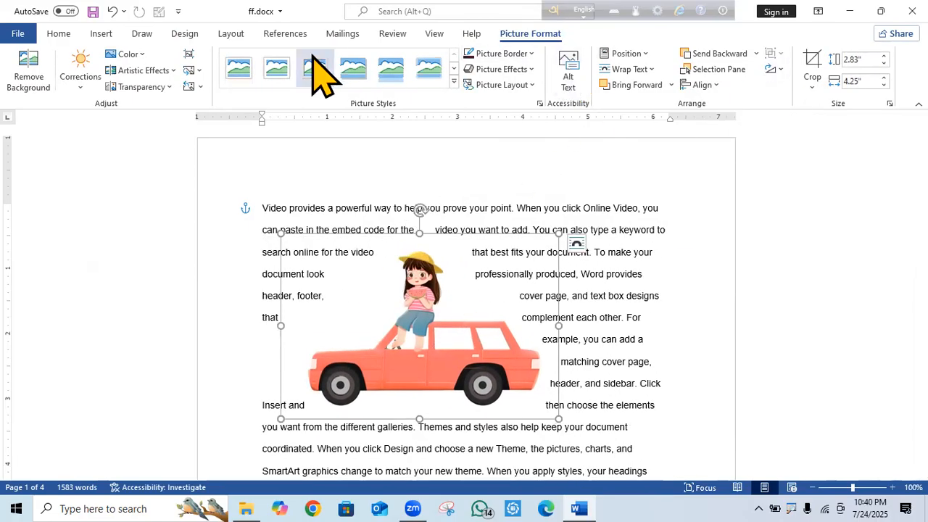
left_click(231, 36)
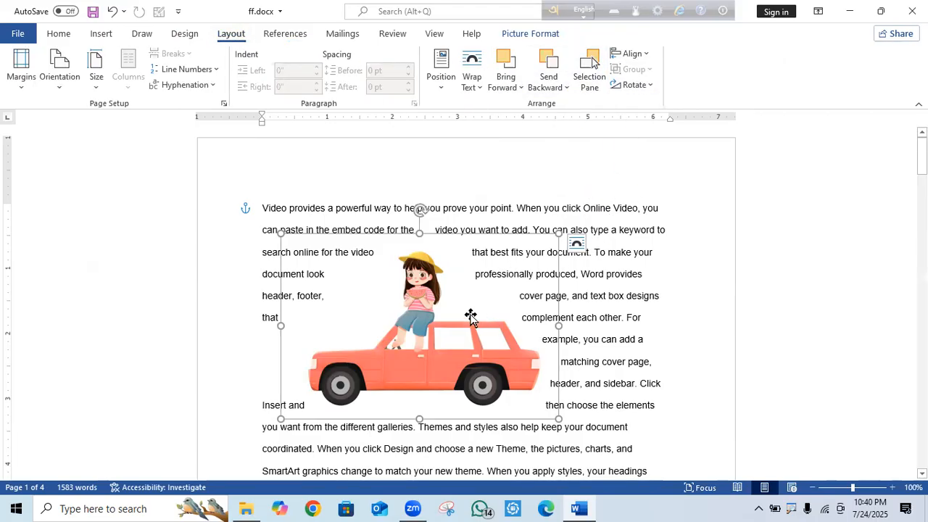
Add blank lines before 'Video' and drag the car picture up above the body text.
left_click_drag(466, 319, 573, 377)
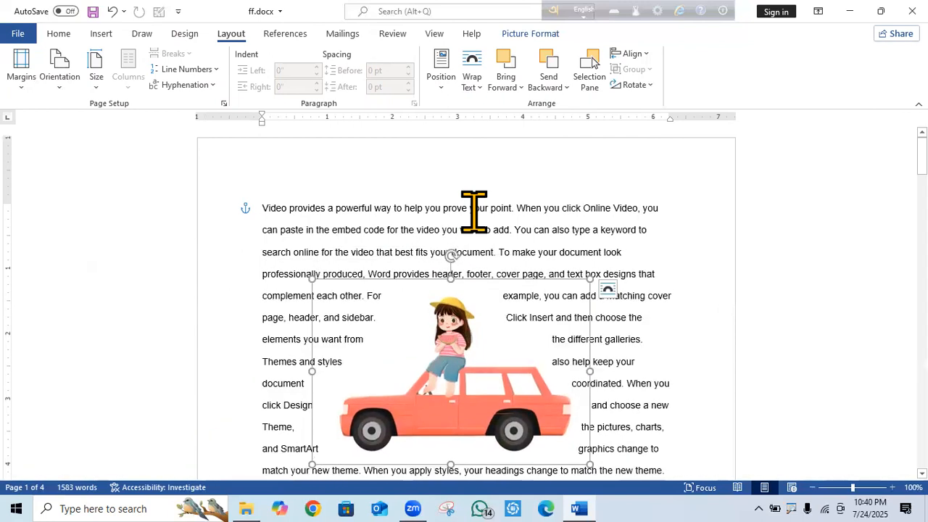
left_click(483, 88)
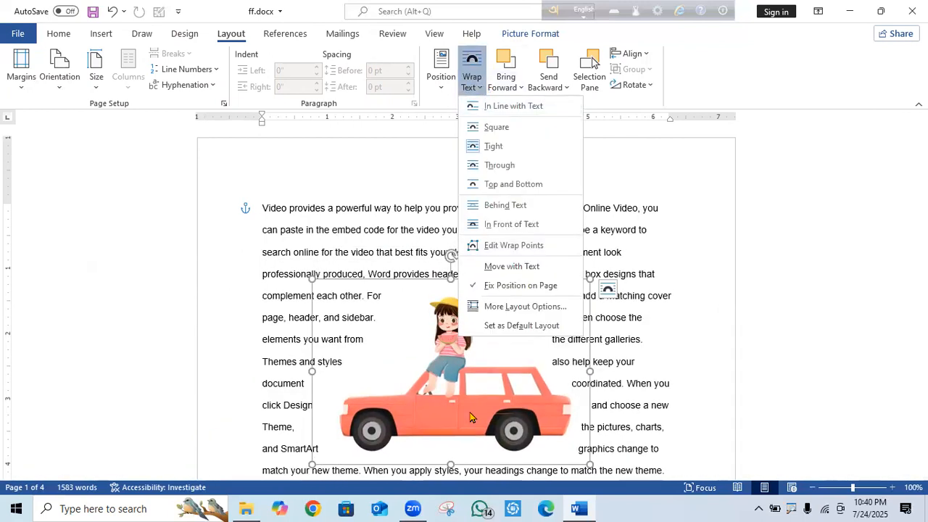
left_click(483, 373)
left_click_drag(490, 341, 477, 310)
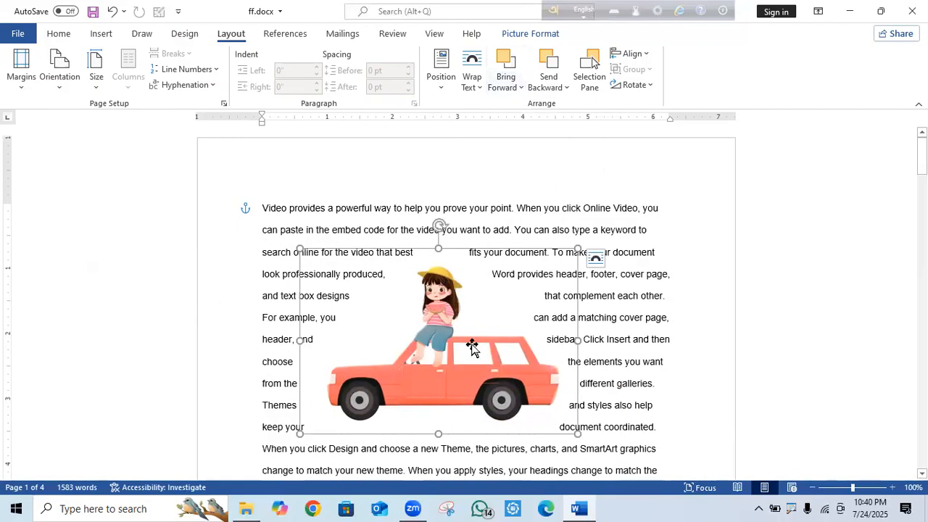
left_click(255, 212)
key("Return")
key("Return")
key("Return")
key("Return")
key("Return")
key("Return")
key("Return")
key("Return")
key("Return")
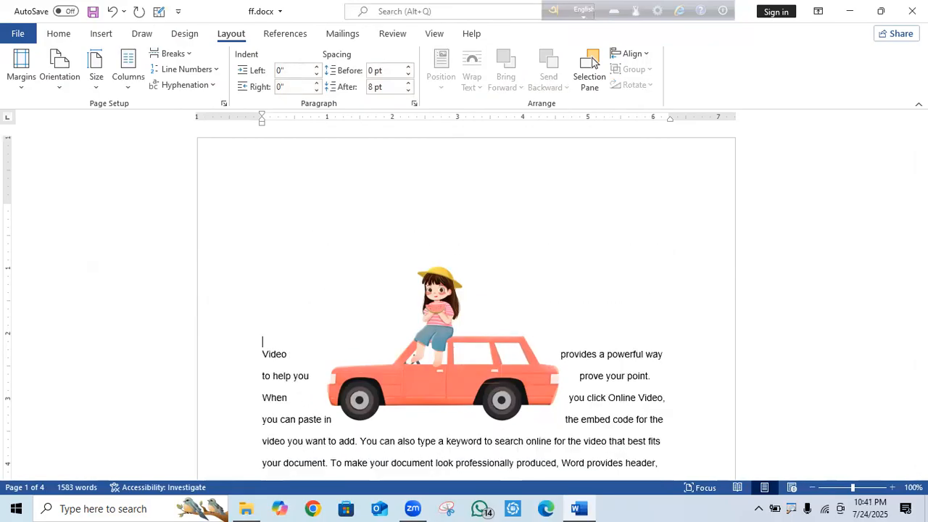
left_click_drag(459, 355, 437, 284)
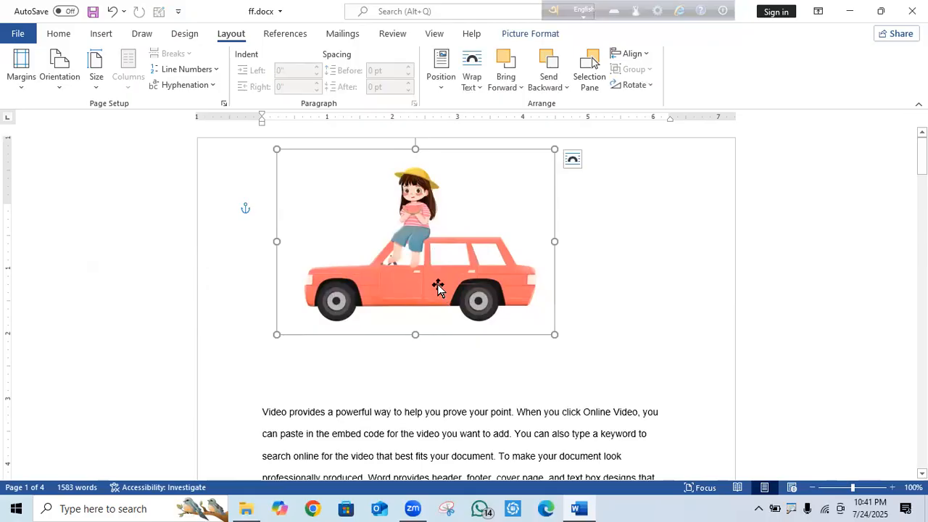
Insert parr0t.png into the document from this computer.
left_click(101, 33)
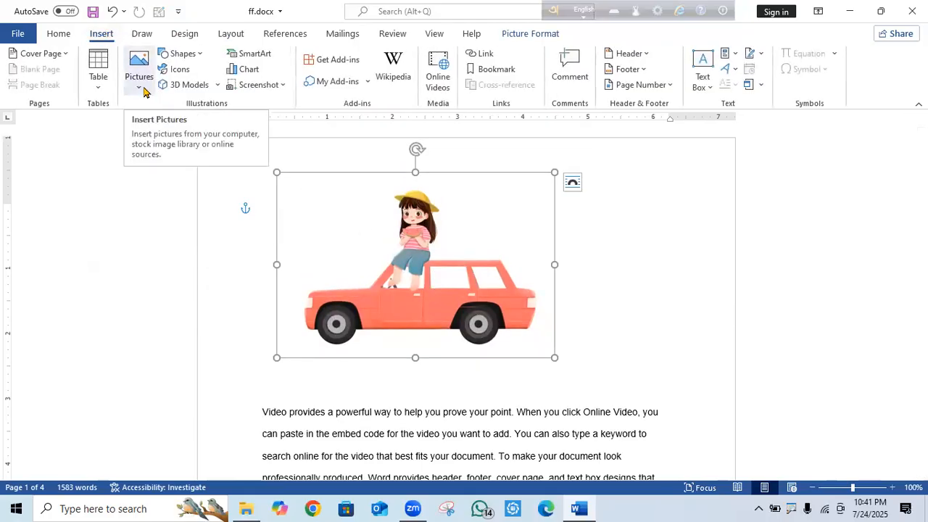
left_click(139, 87)
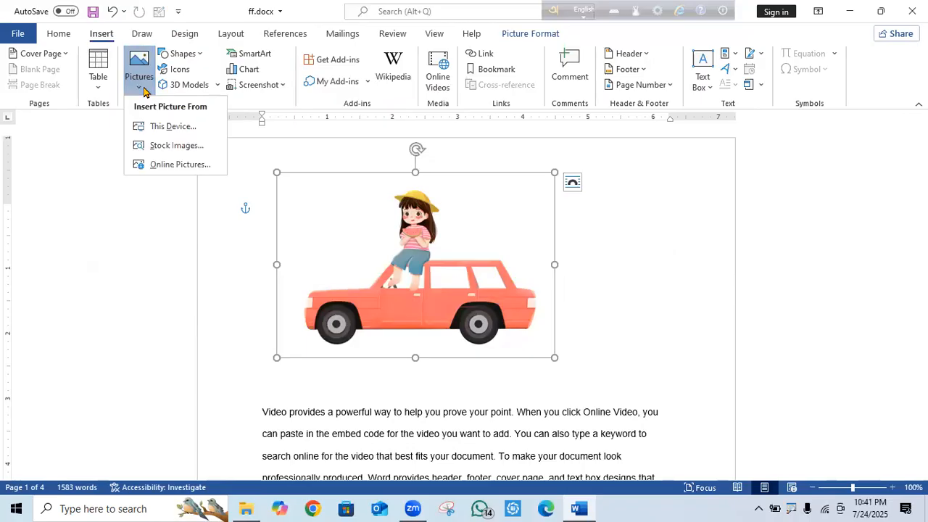
left_click(174, 127)
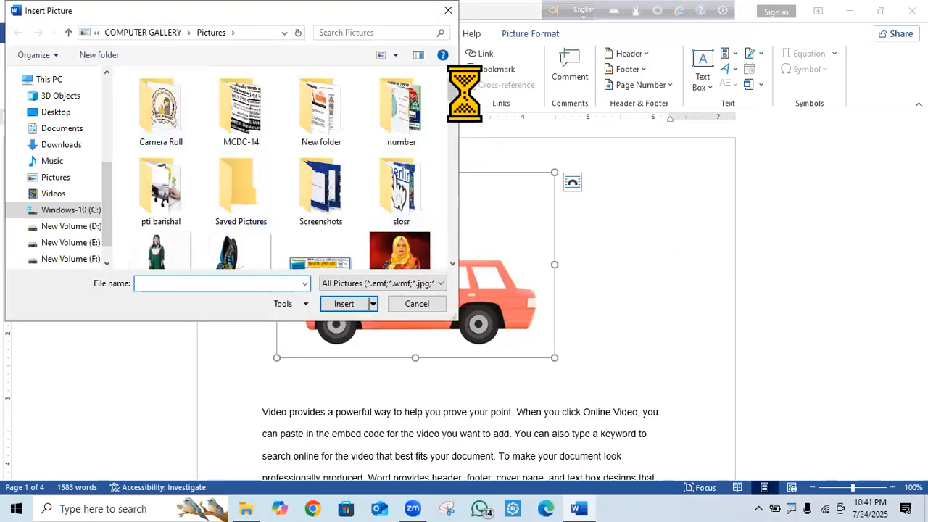
left_click_drag(453, 89, 451, 206)
left_click(395, 230)
double_click(395, 231)
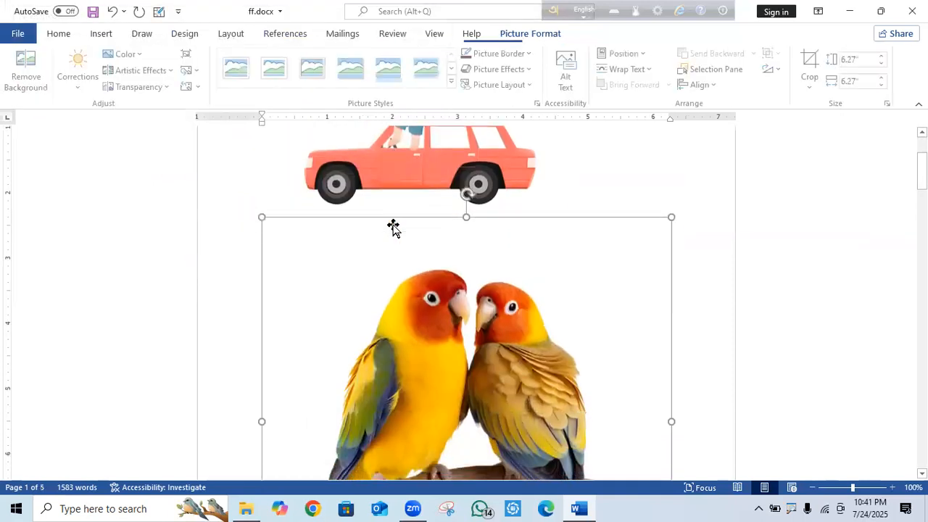
Shrink the parrot picture to 3.88 inches and give it square text wrapping.
left_click_drag(437, 343, 473, 298)
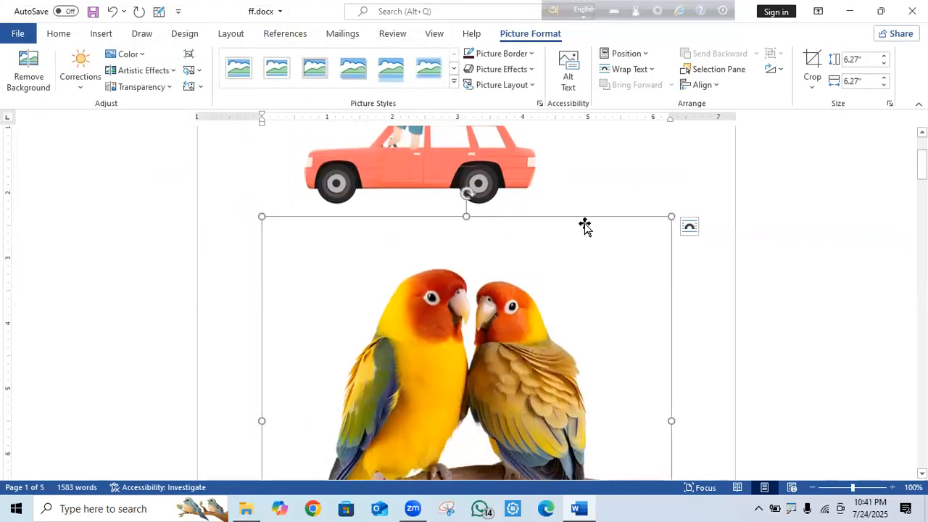
left_click_drag(658, 231, 516, 428)
left_click_drag(510, 296, 569, 317)
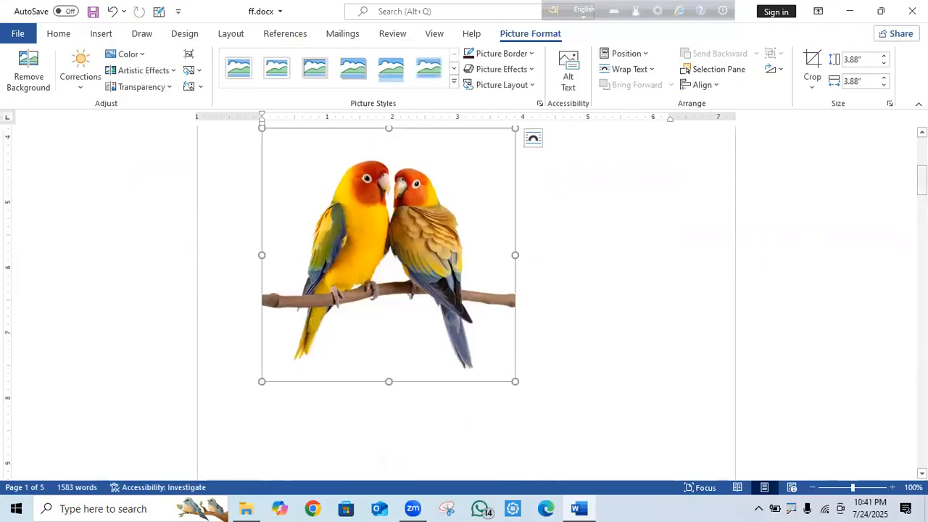
left_click_drag(922, 181, 921, 164)
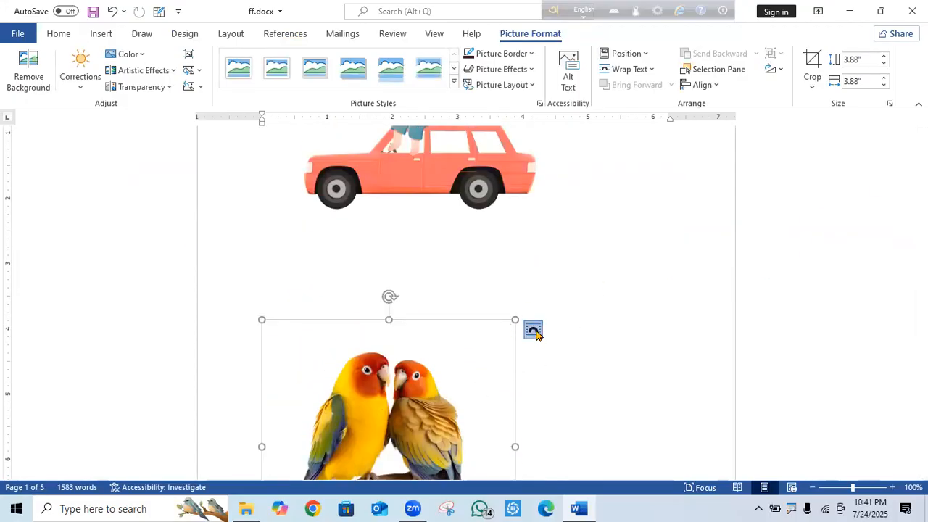
left_click(533, 331)
left_click(604, 374)
Move the parrot picture up to the right of the car, then select the car picture.
left_click_drag(389, 344, 445, 122)
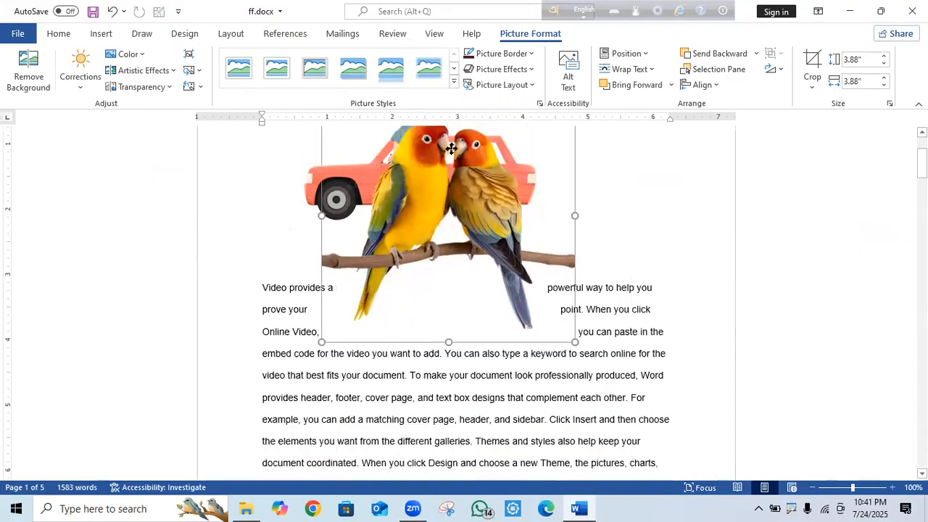
scroll(356, 327, "up", 3)
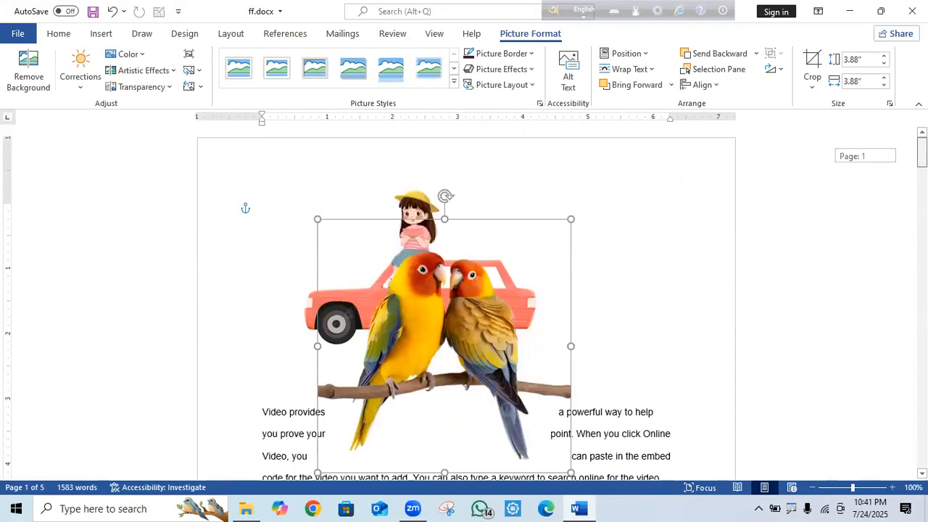
left_click_drag(444, 288, 496, 208)
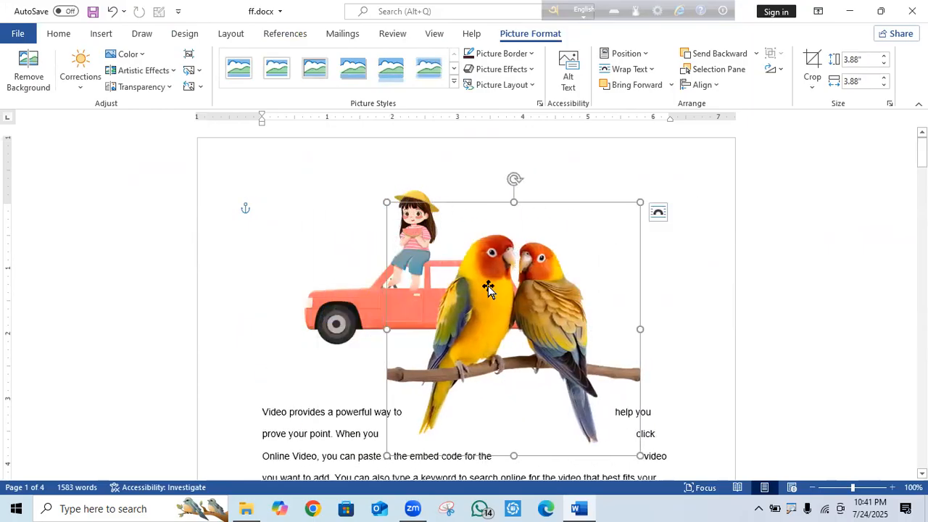
left_click_drag(508, 305, 510, 311)
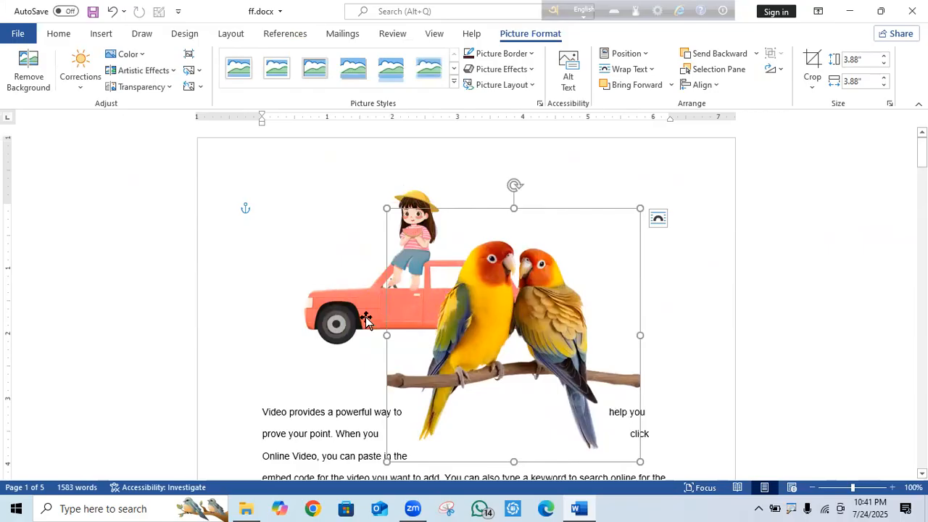
left_click(343, 302)
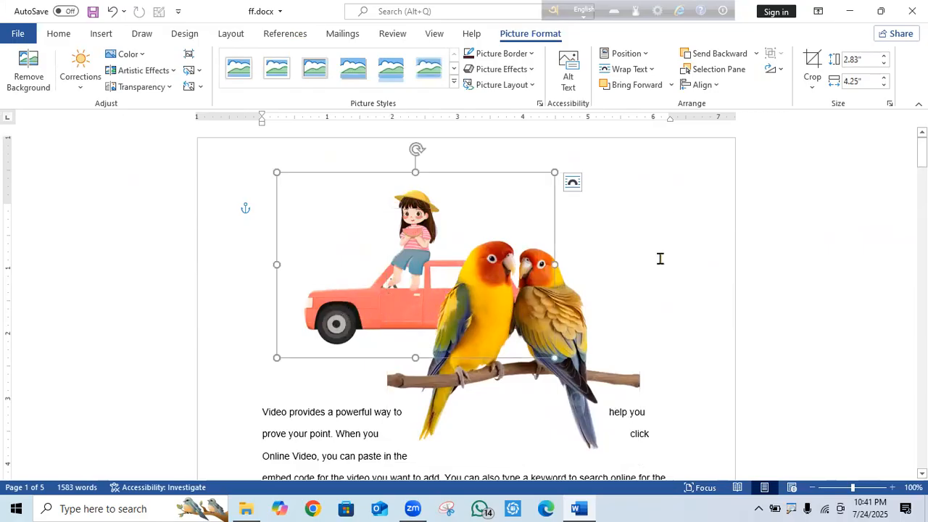
left_click(232, 34)
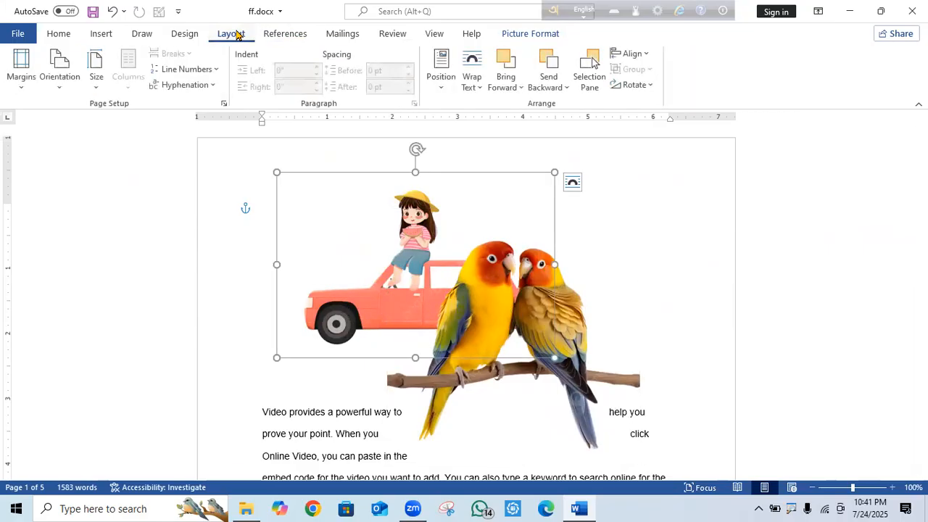
Bring the car picture forward, to front and in front of text, moving it over the parrots.
left_click(522, 89)
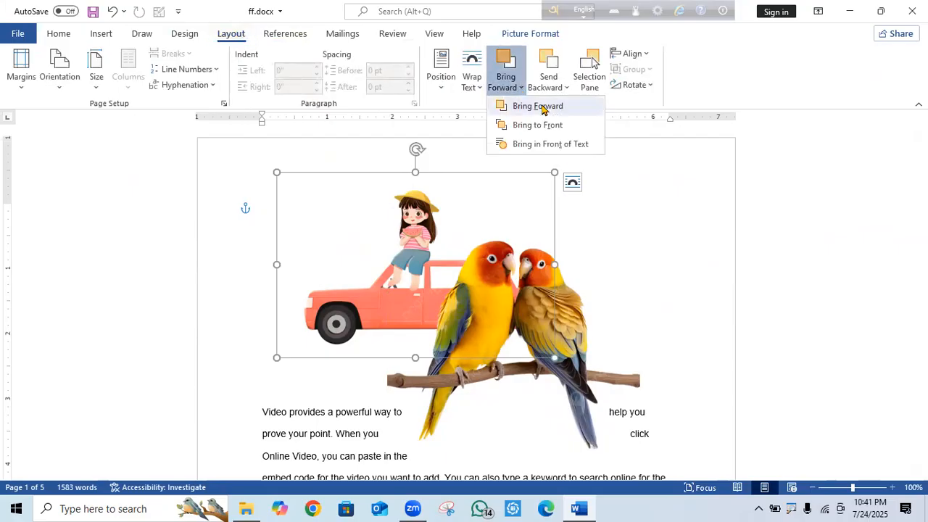
left_click(542, 108)
left_click_drag(451, 321, 533, 322)
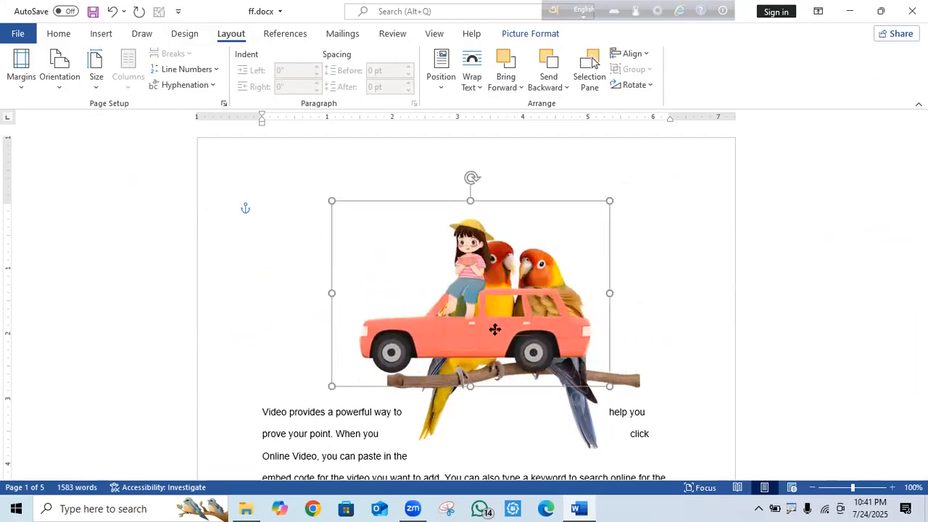
left_click(521, 89)
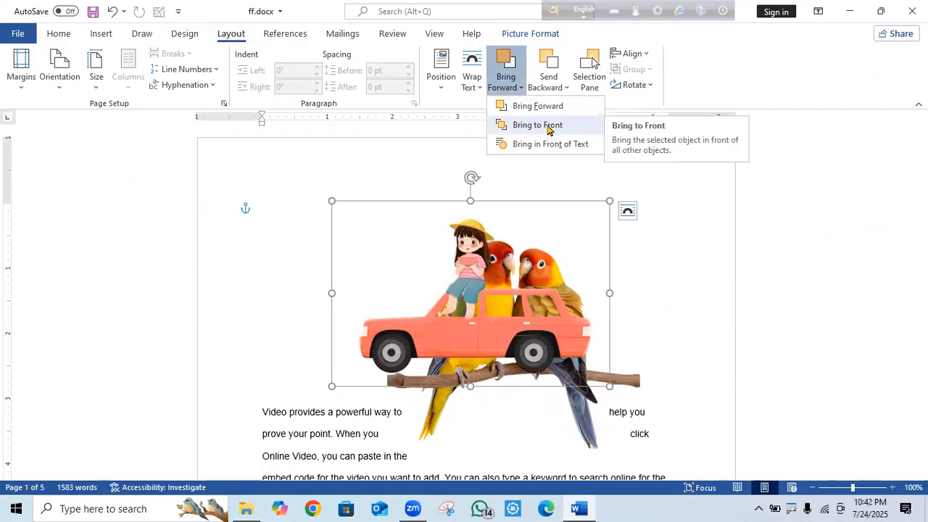
left_click(549, 128)
left_click_drag(492, 328, 553, 331)
left_click(521, 88)
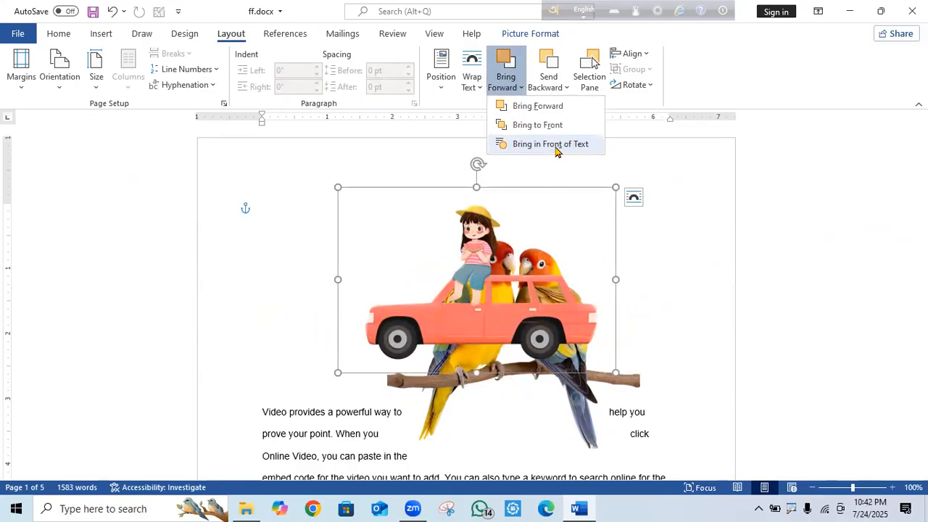
left_click(556, 144)
left_click_drag(524, 290, 499, 218)
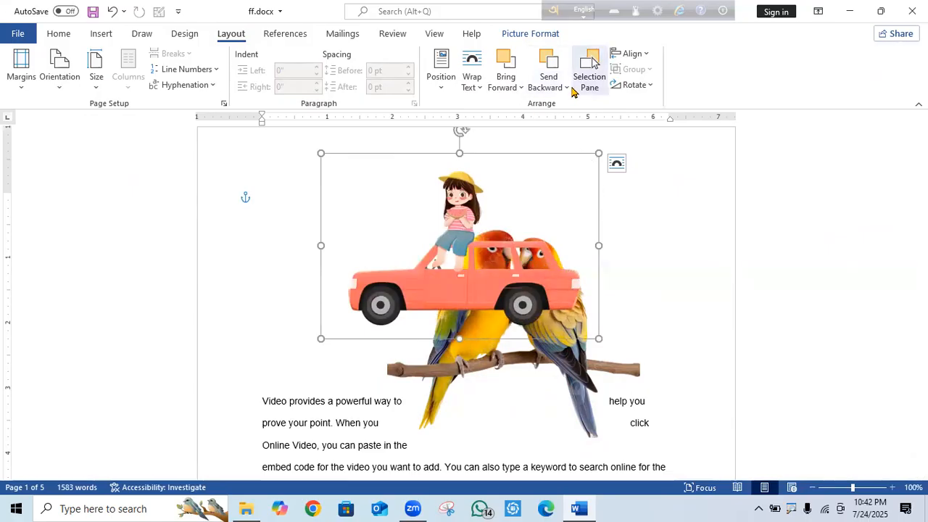
left_click_drag(457, 215, 538, 318)
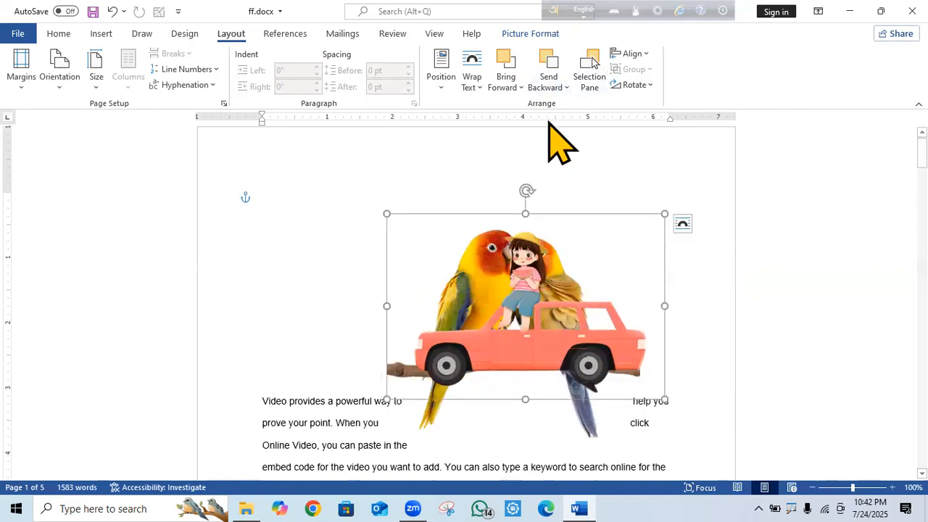
Try sending the car and parrot pictures backward while repositioning them.
left_click(566, 86)
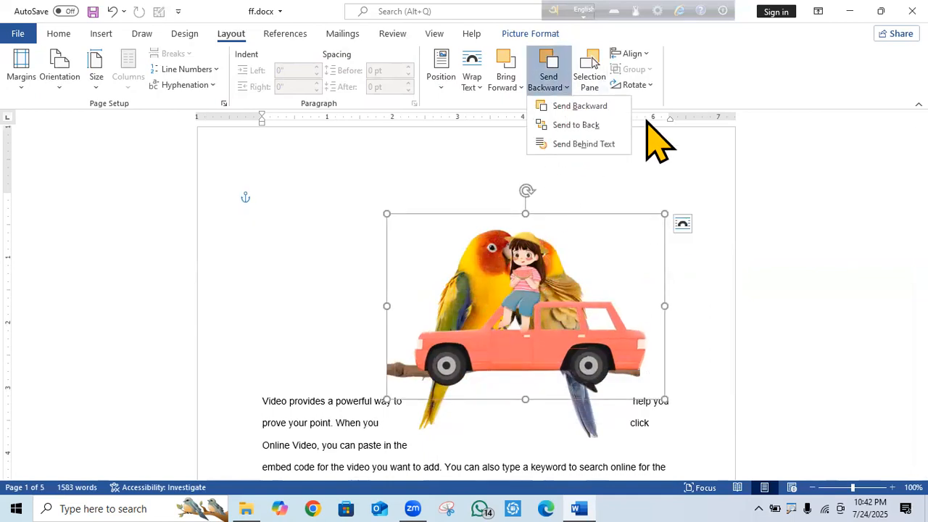
left_click(589, 106)
left_click_drag(569, 355, 590, 355)
left_click(565, 88)
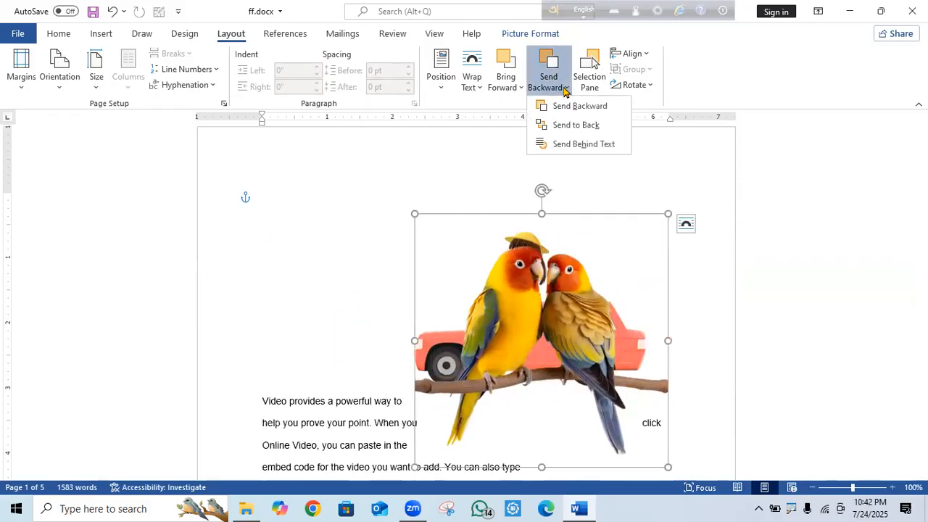
left_click(590, 127)
left_click_drag(575, 330, 566, 300)
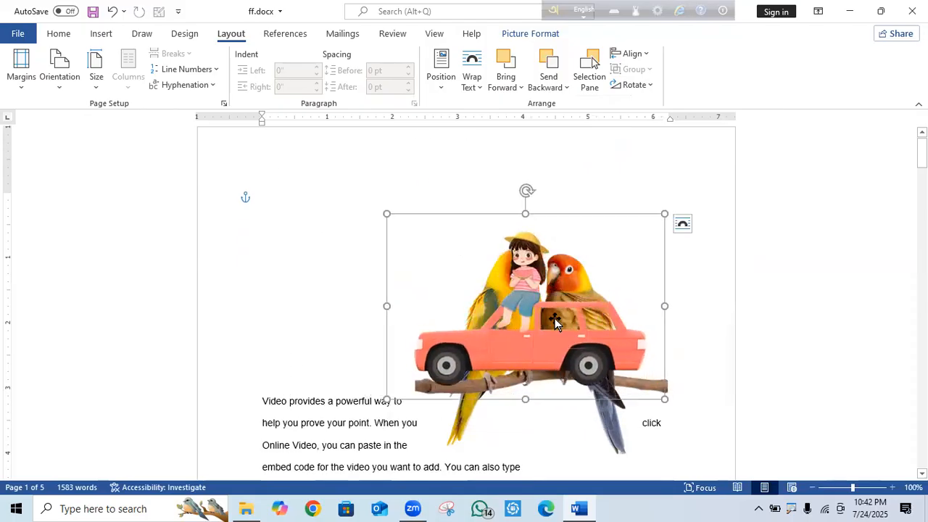
left_click(568, 88)
left_click(574, 124)
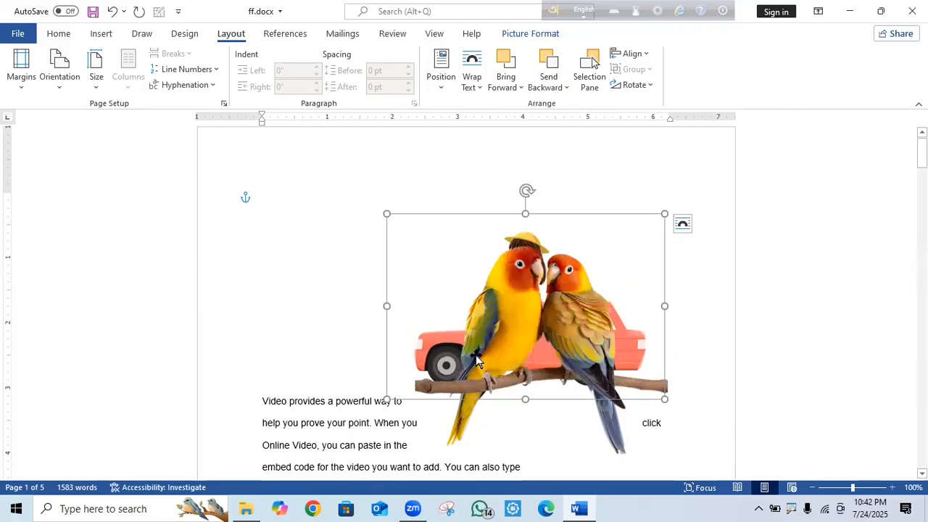
Send the parrots behind the car picture and move the car up above their perch.
left_click(535, 365)
left_click_drag(534, 365, 487, 312)
left_click(567, 88)
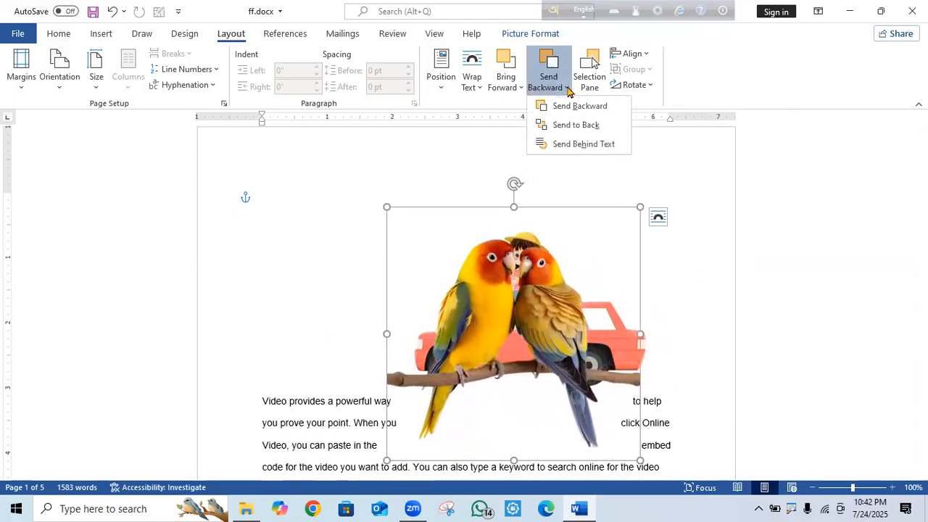
left_click(586, 105)
left_click_drag(503, 300, 465, 261)
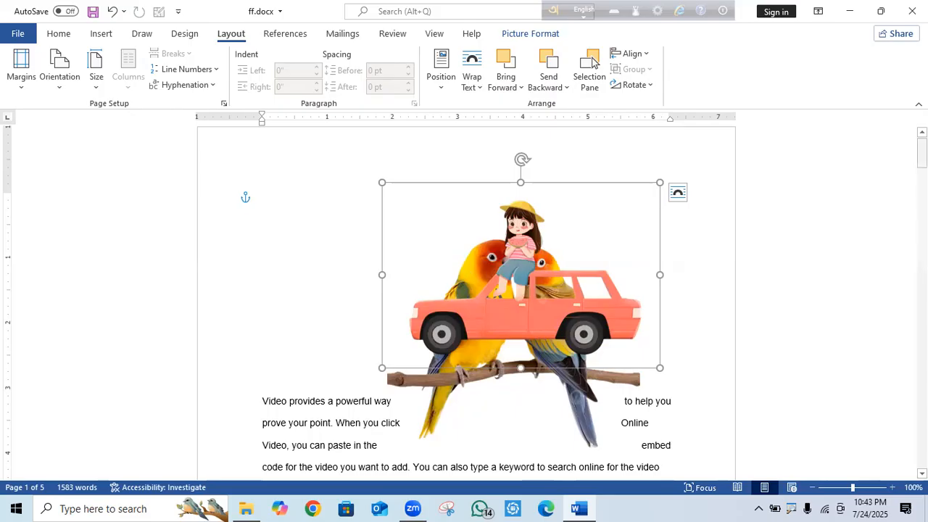
Drag the parrot picture down into the body text.
scroll(666, 158, "down", 3)
left_click_drag(541, 164, 669, 145)
scroll(669, 145, "up", 2)
left_click_drag(450, 272, 413, 417)
scroll(885, 233, "down", 5)
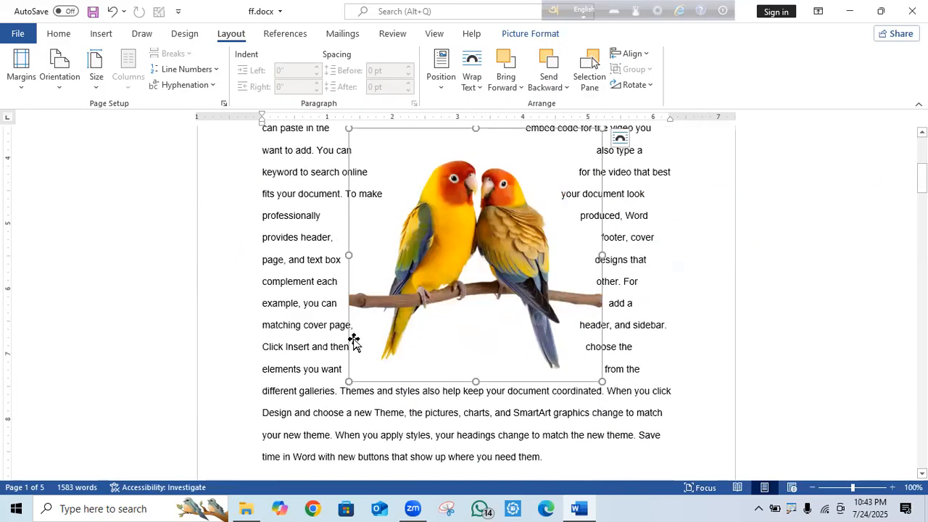
Switch the parrot picture between Send Behind Text and Bring in Front of Text, ending behind text.
left_click(568, 88)
left_click(594, 144)
left_click(521, 88)
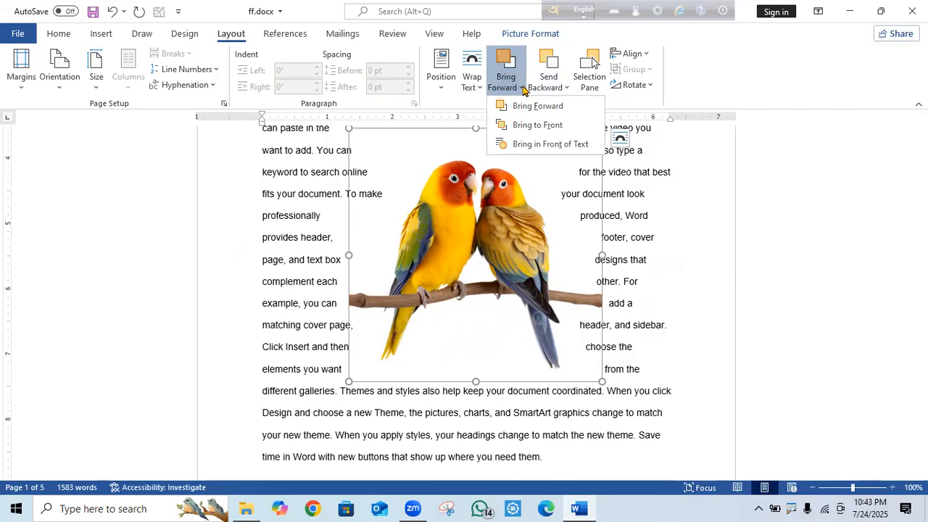
left_click(549, 144)
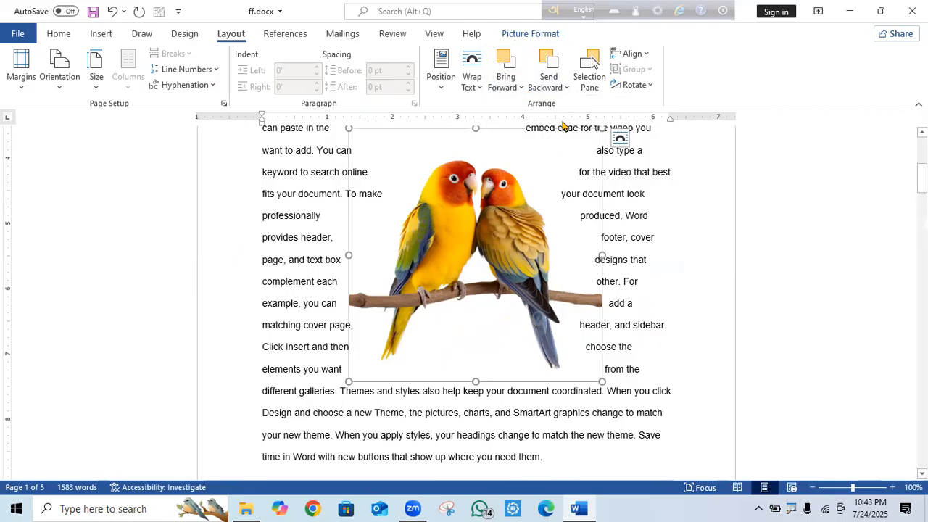
left_click(548, 87)
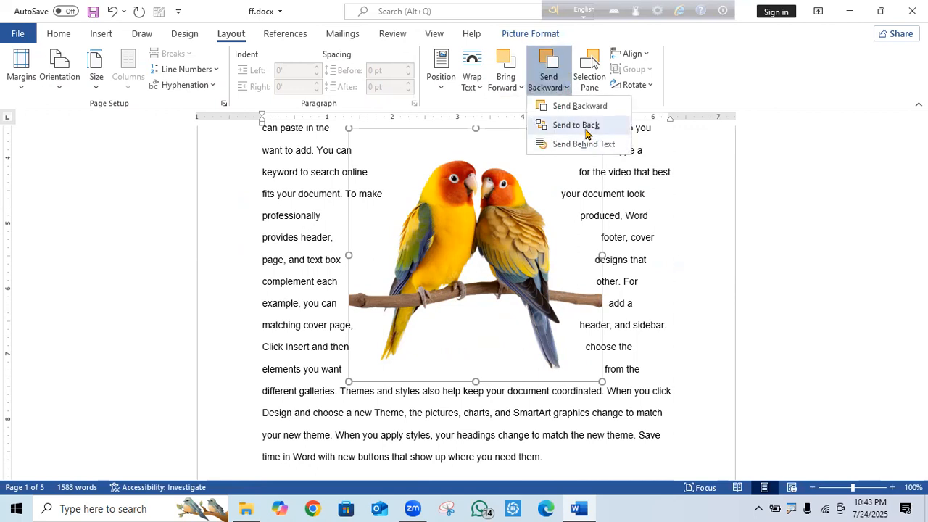
left_click(588, 144)
Move the parrot picture lower and left, send it back one level, and show its wrapping options.
left_click_drag(509, 209, 484, 245)
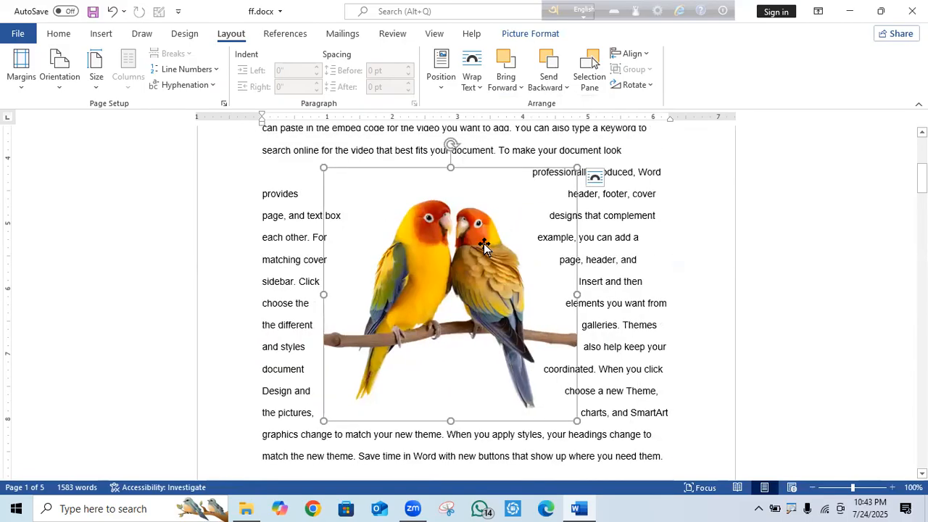
left_click(568, 87)
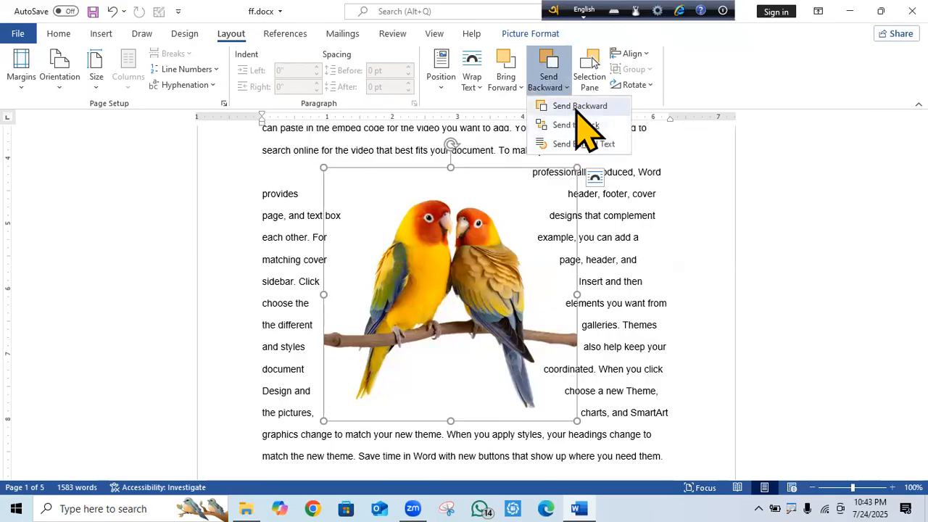
left_click(578, 107)
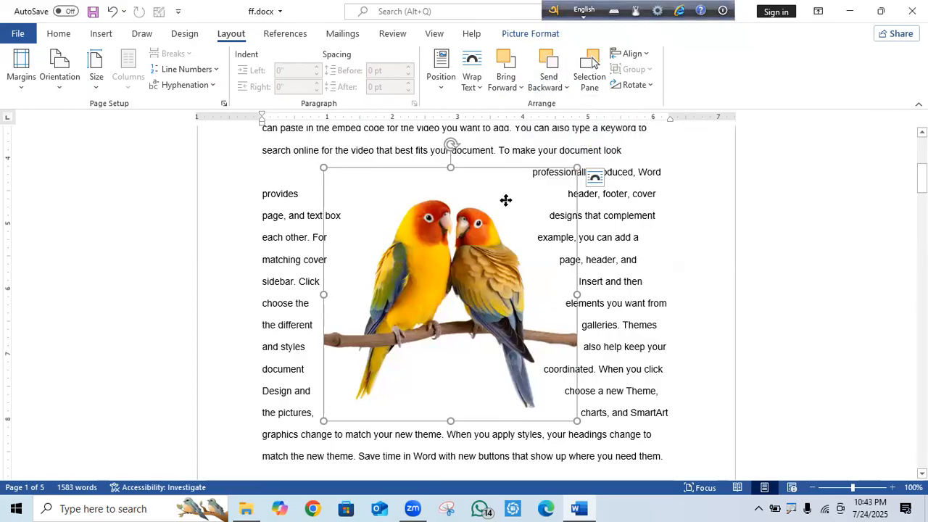
right_click(505, 201)
key("Escape")
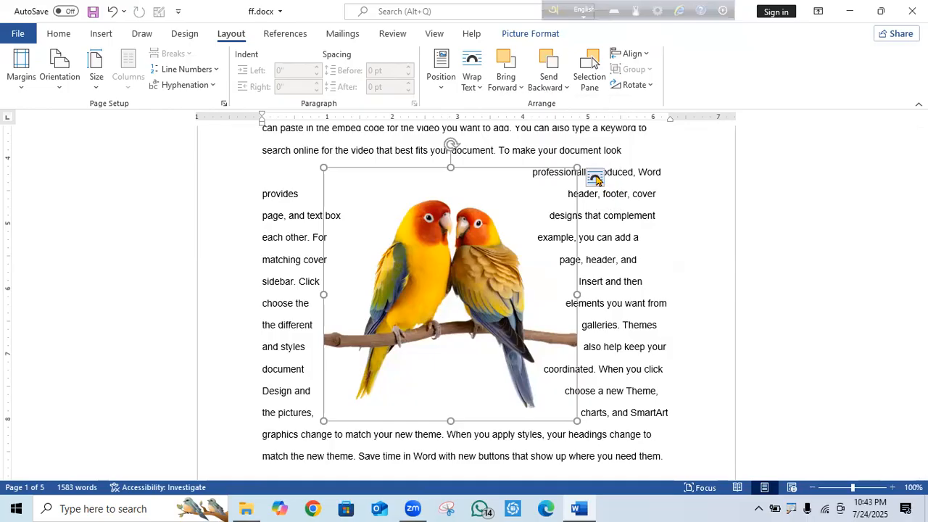
left_click(594, 177)
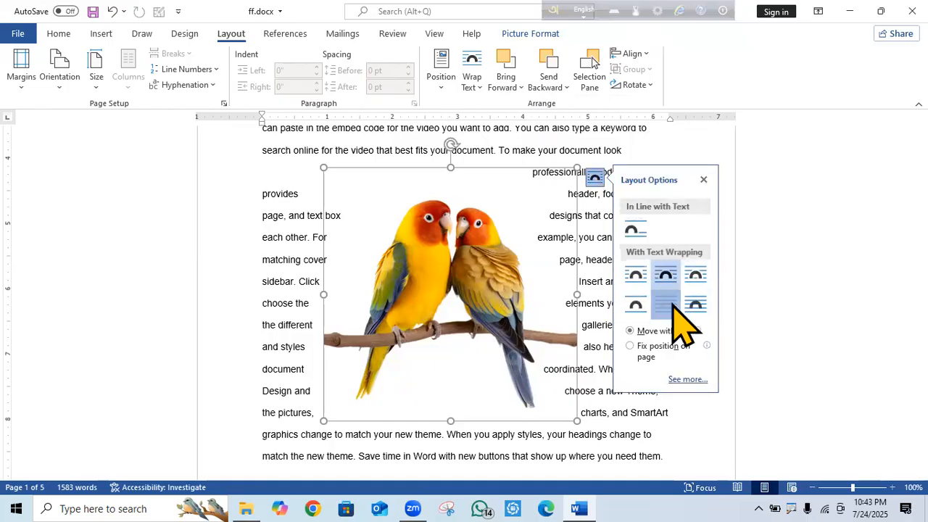
Let the text flow over the parrot picture, then select and inspect passages of body text.
left_click(665, 305)
left_click_drag(528, 285, 521, 306)
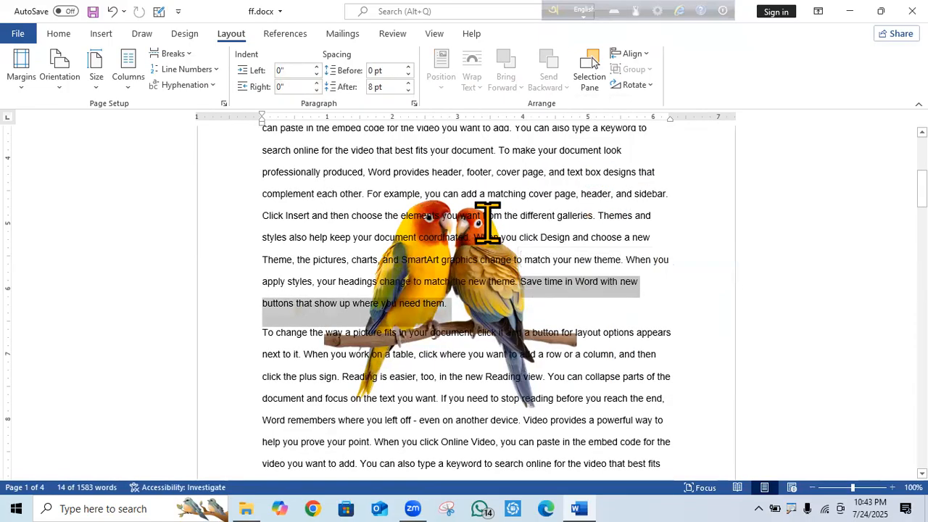
left_click_drag(489, 219, 475, 240)
left_click(542, 342)
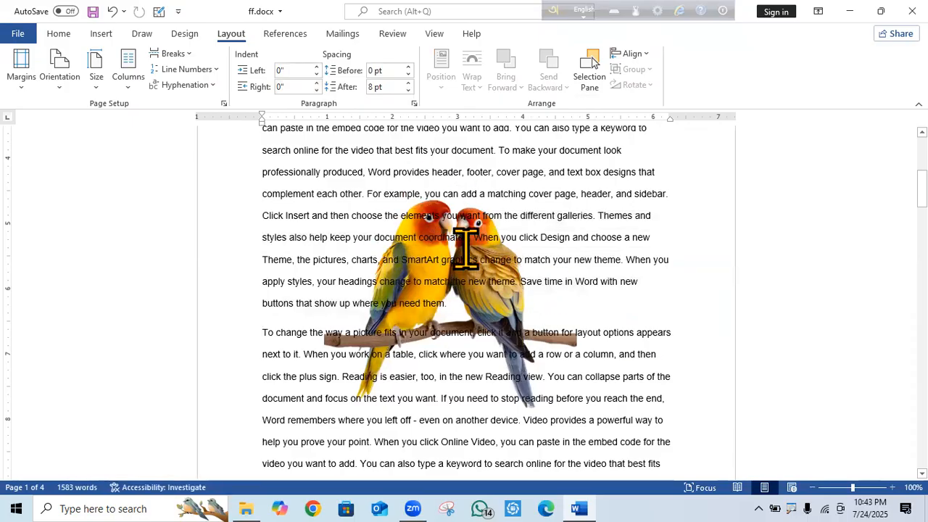
right_click(493, 220)
left_click(754, 305)
right_click(431, 244)
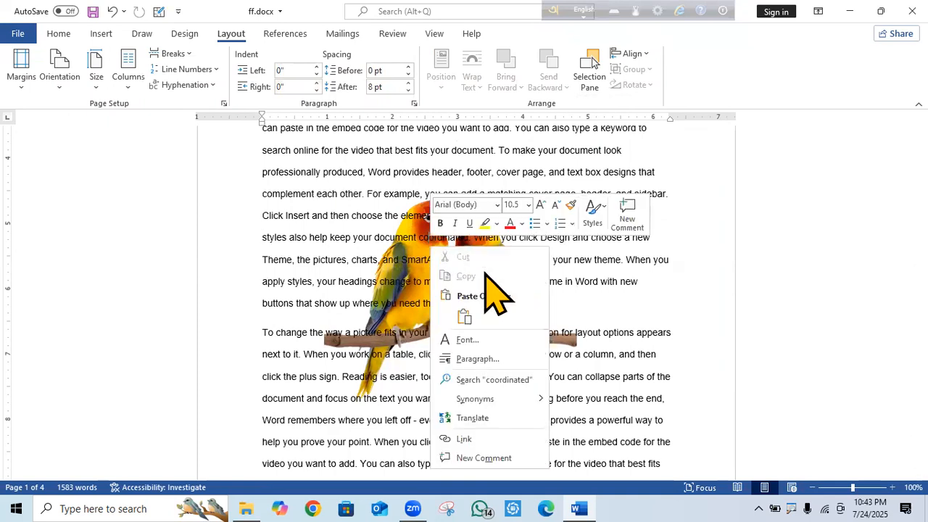
left_click(678, 319)
Give the parrot picture Square wrapping and drag it right and down into the paragraph.
left_click(485, 327)
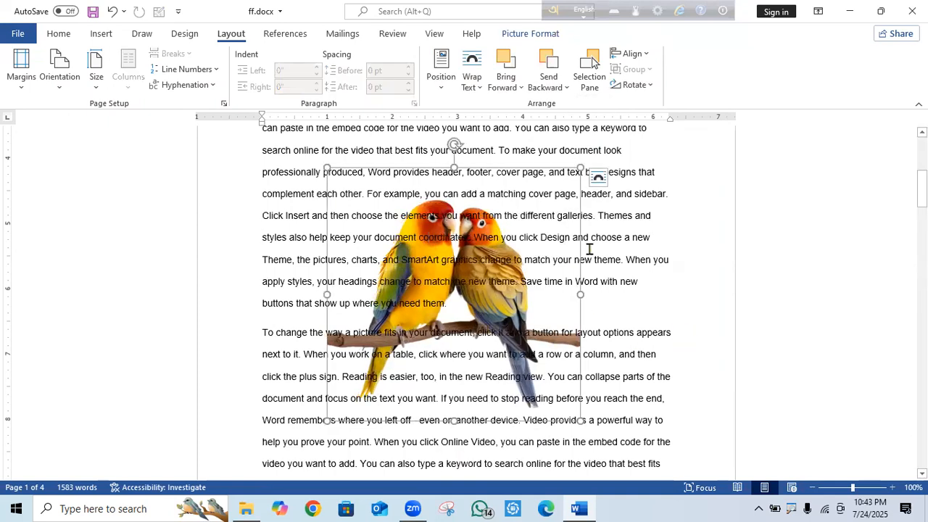
left_click(598, 178)
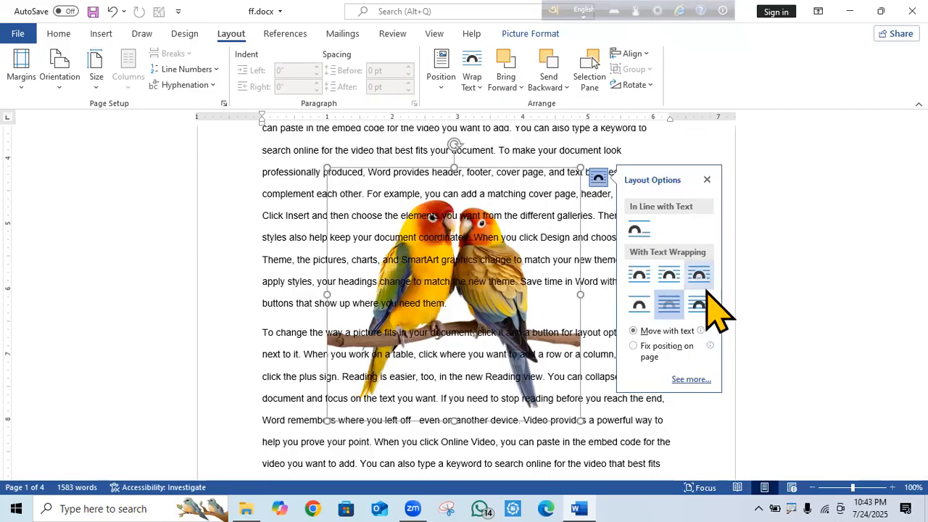
left_click(670, 274)
left_click_drag(454, 251, 491, 287)
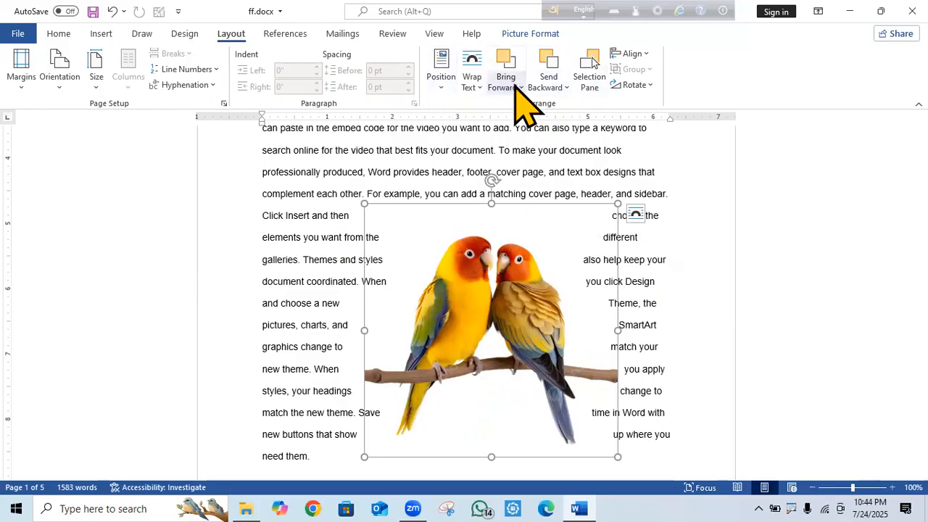
left_click(594, 73)
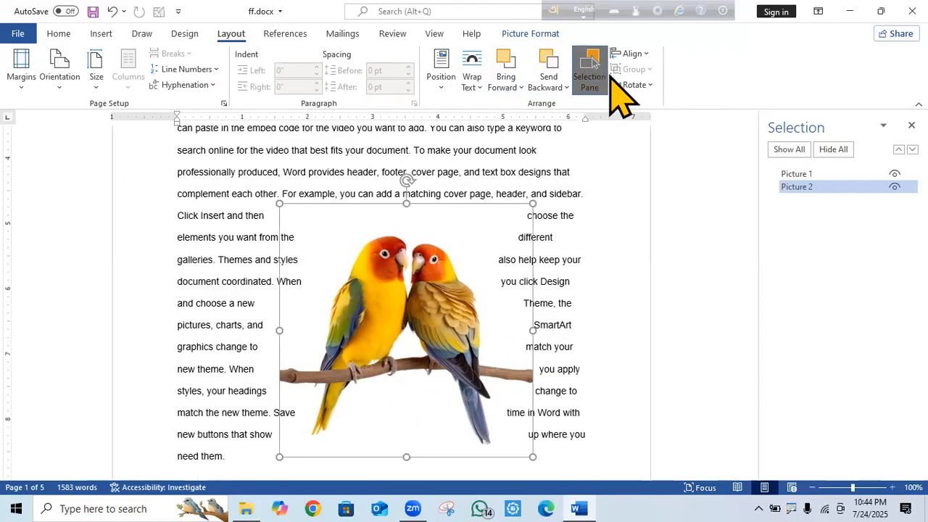
left_click(593, 61)
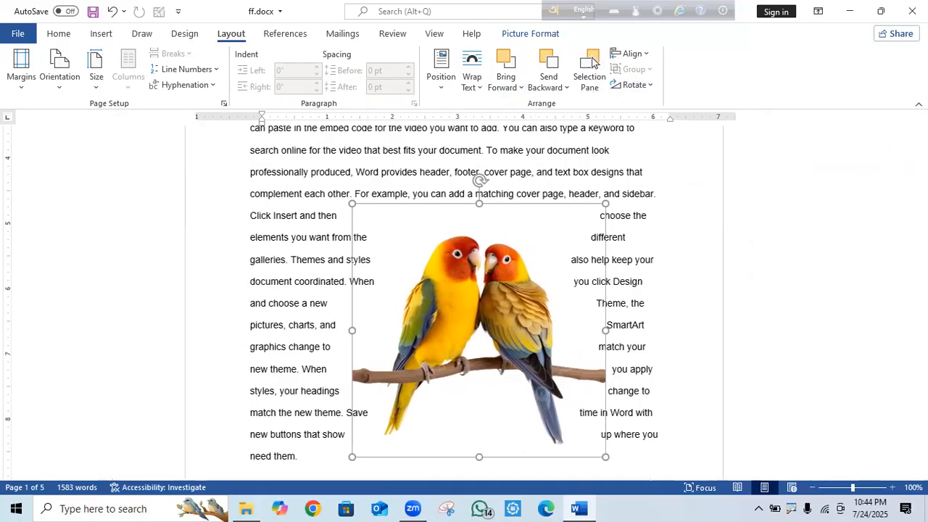
left_click(644, 54)
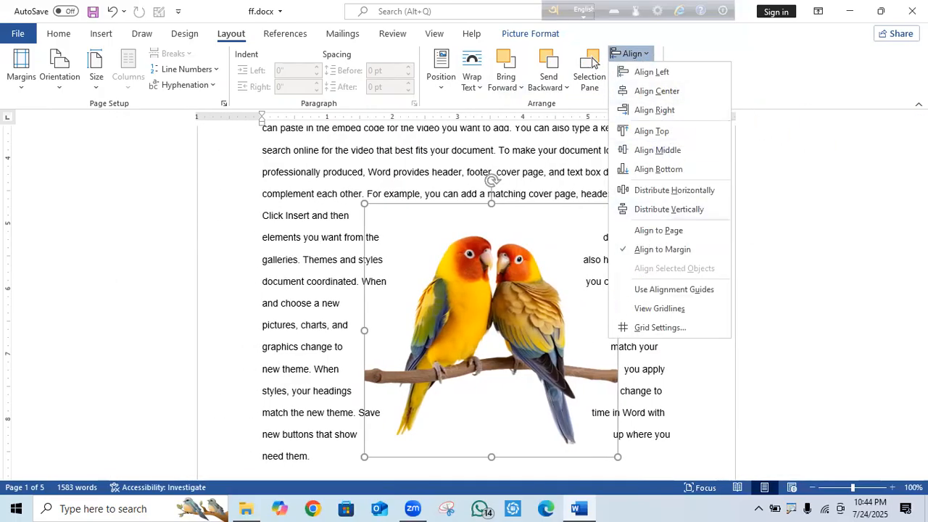
left_click(856, 298)
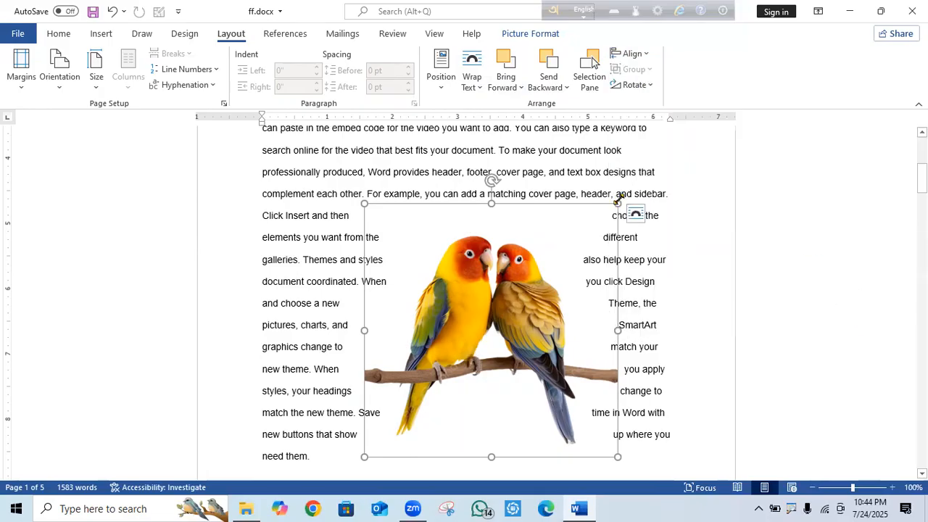
Shrink the parrot picture and move it to the top-left of page 1.
left_click_drag(618, 203, 503, 381)
left_click_drag(416, 373, 480, 189)
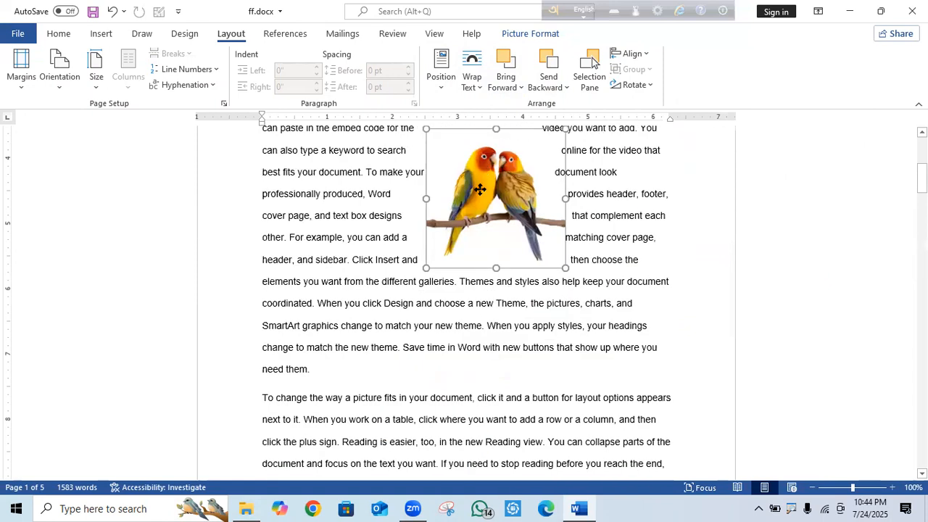
scroll(624, 364, "up", 7)
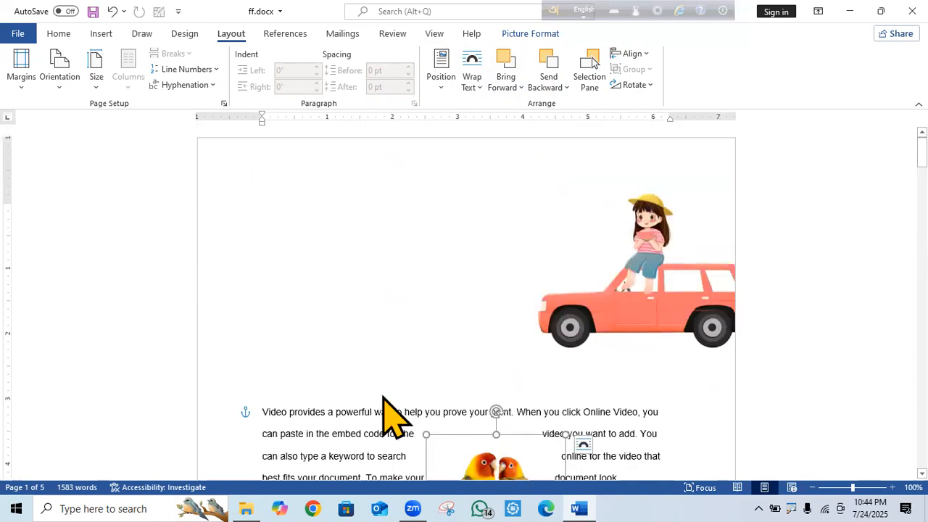
left_click_drag(478, 450, 341, 213)
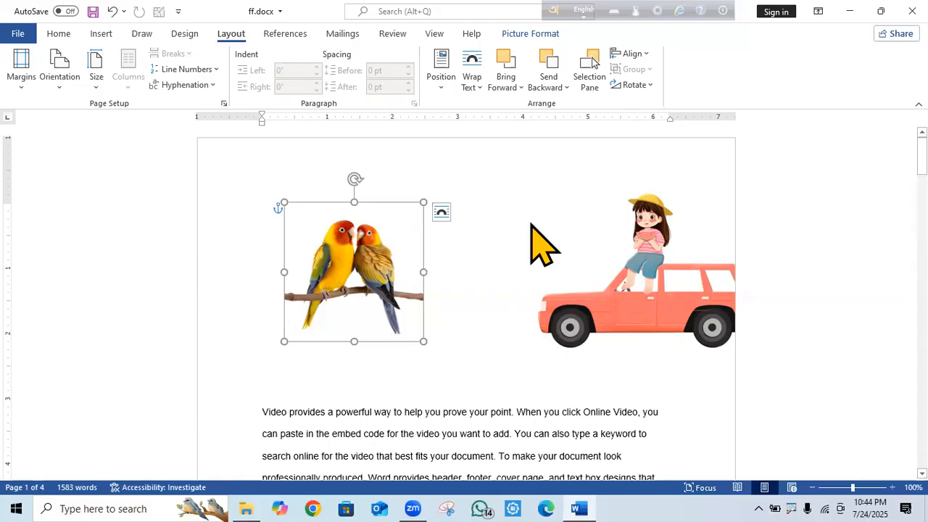
Shrink the car picture, place it top-right beside the parrots, fine-tune both, and select both.
left_click_drag(546, 295, 459, 287)
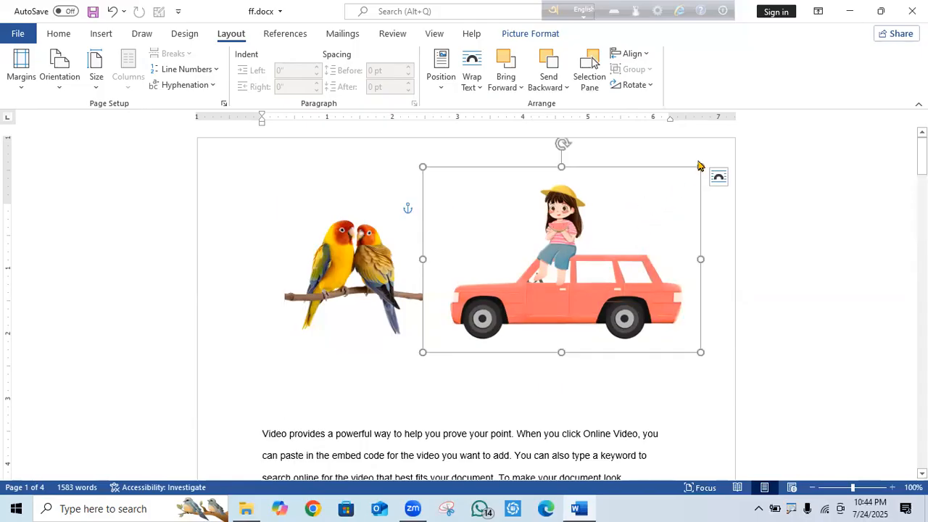
left_click_drag(698, 166, 597, 233)
left_click_drag(529, 307, 602, 231)
left_click_drag(350, 273, 322, 318)
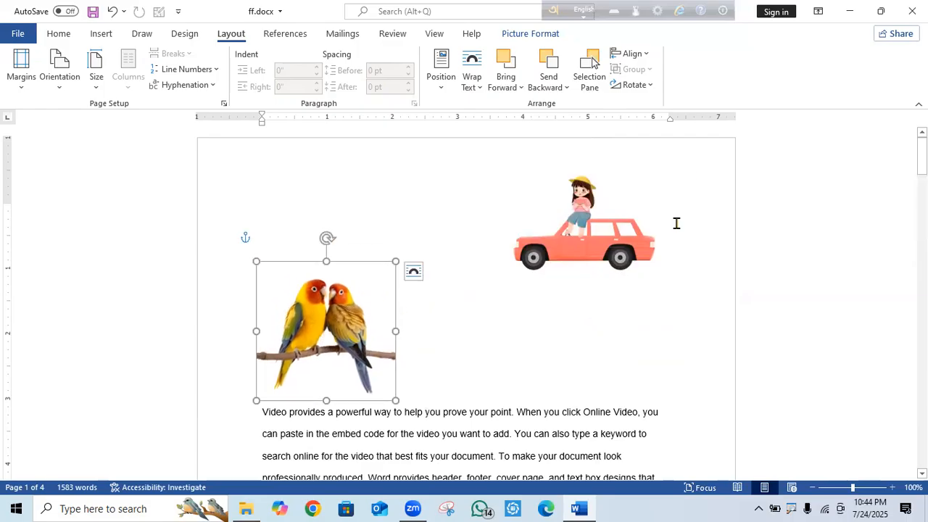
left_click_drag(613, 236, 613, 251)
mouse_move(286, 366)
left_mouse_down()
mouse_move(292, 341)
mouse_move(296, 355)
left_mouse_up()
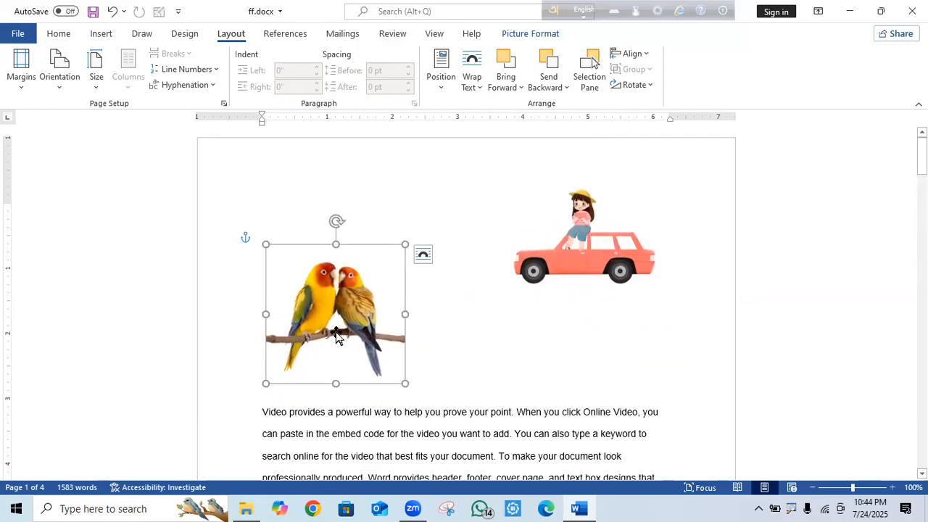
left_click(581, 262, "shift")
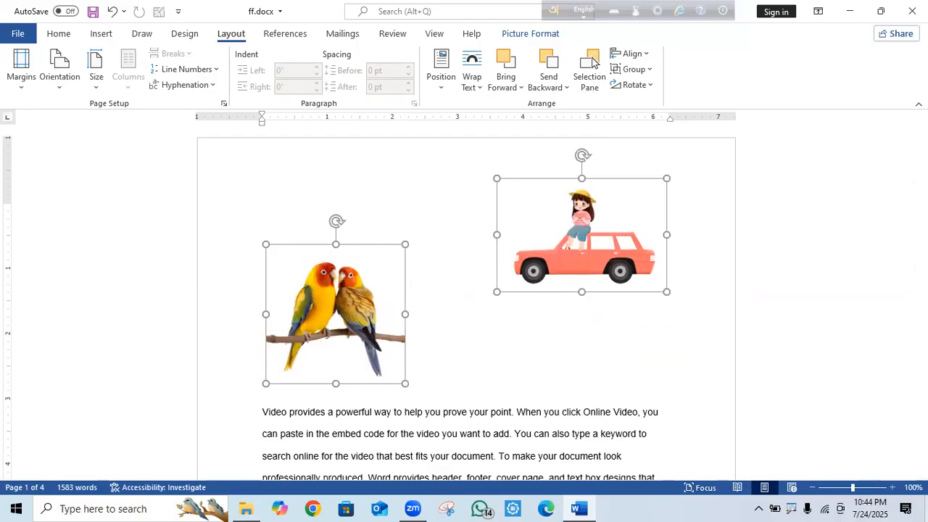
Apply Align Left, Center, Right, Top and Middle in turn to the two selected pictures.
left_click(646, 55)
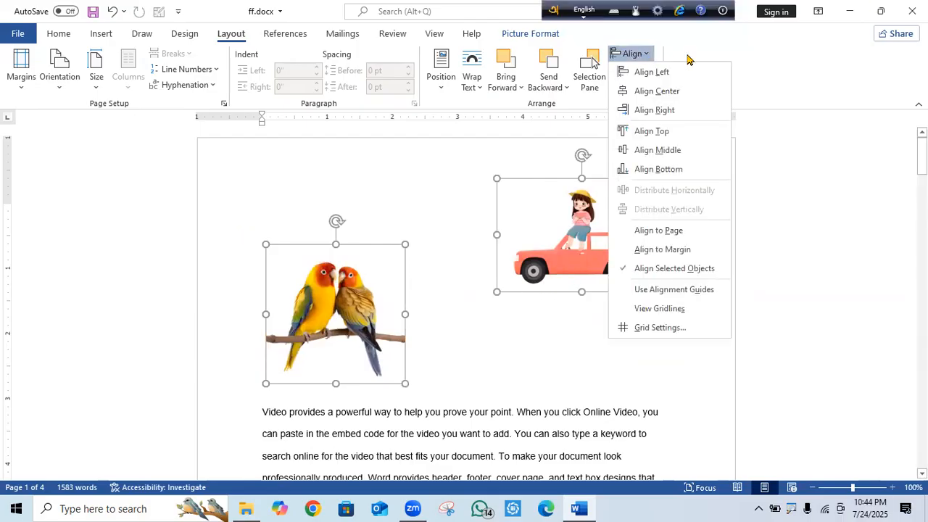
left_click(673, 73)
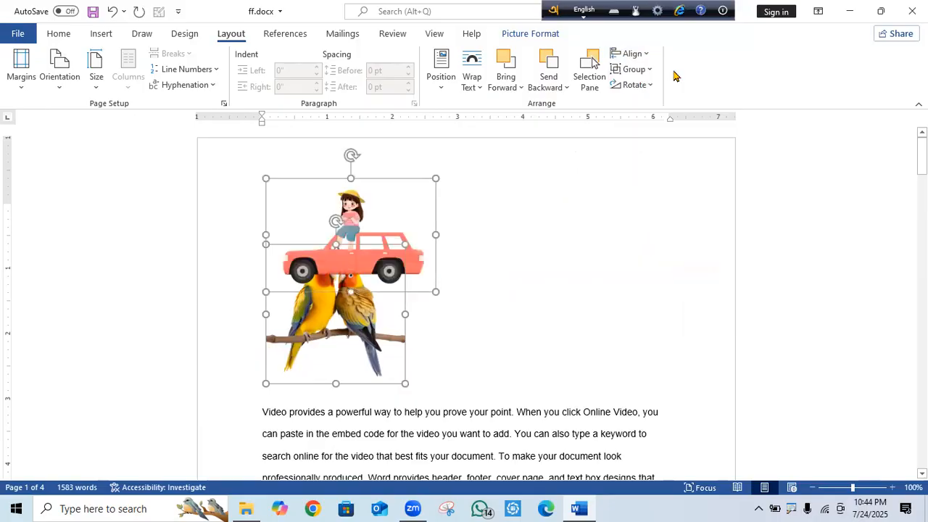
left_click(647, 55)
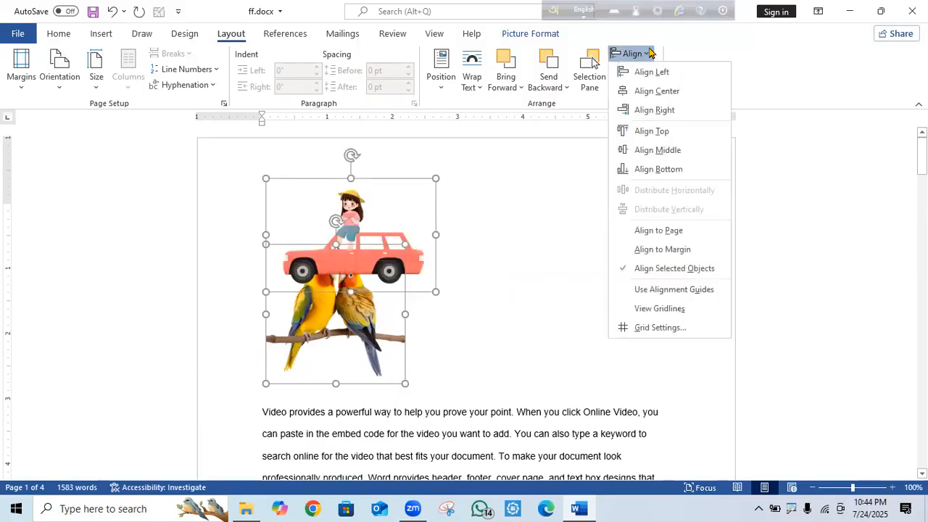
left_click(675, 92)
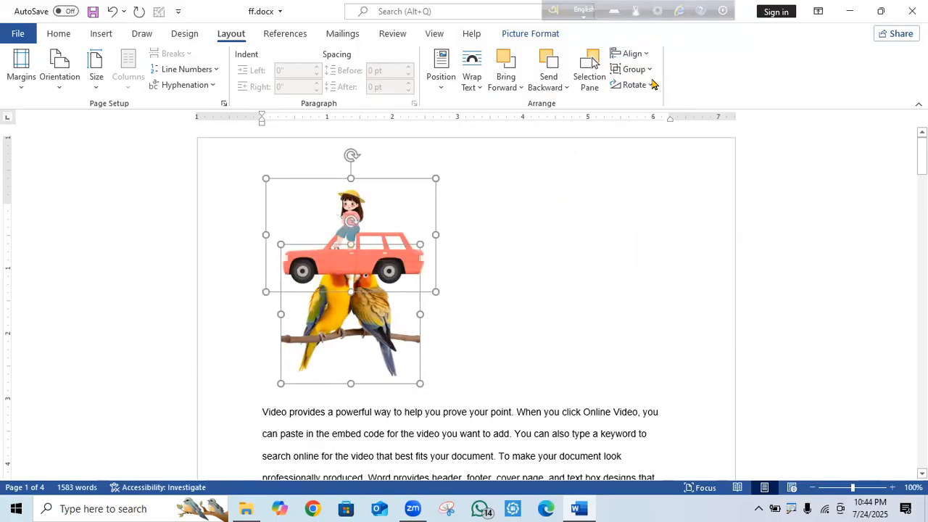
left_click(631, 54)
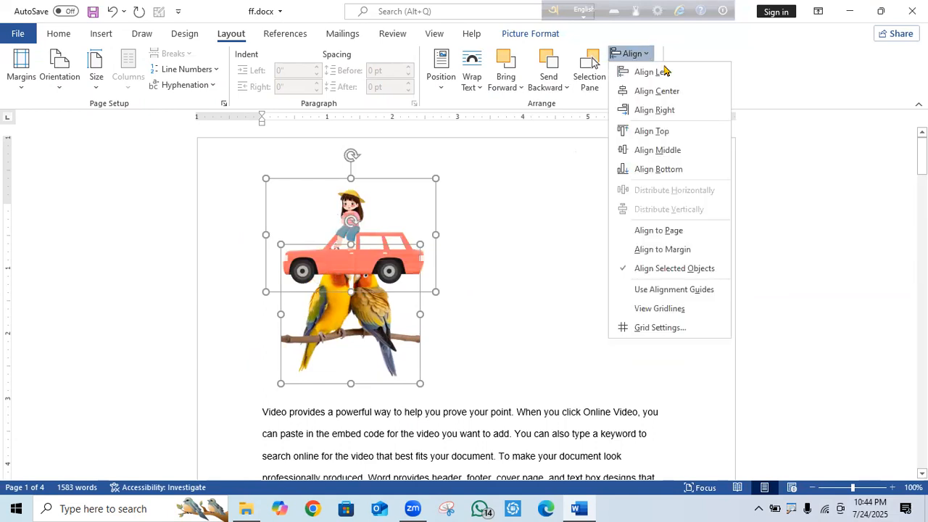
left_click(675, 111)
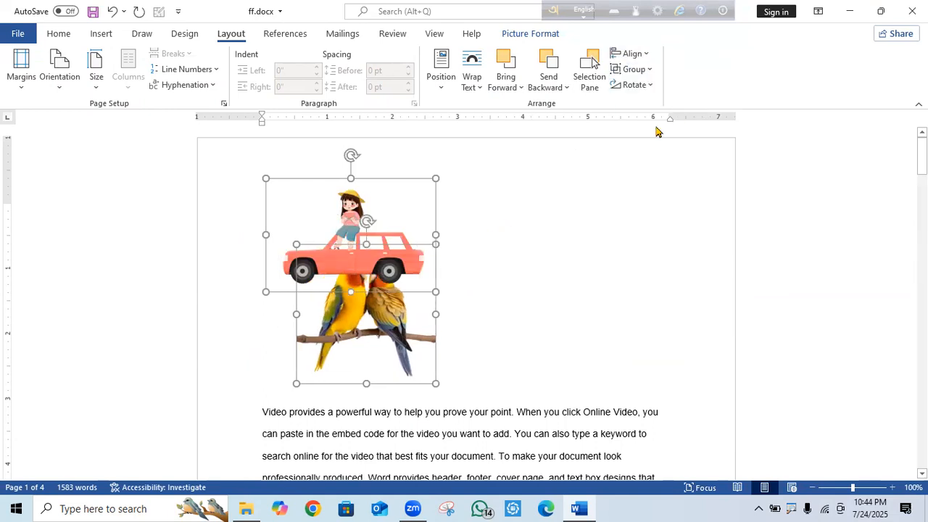
left_click(638, 55)
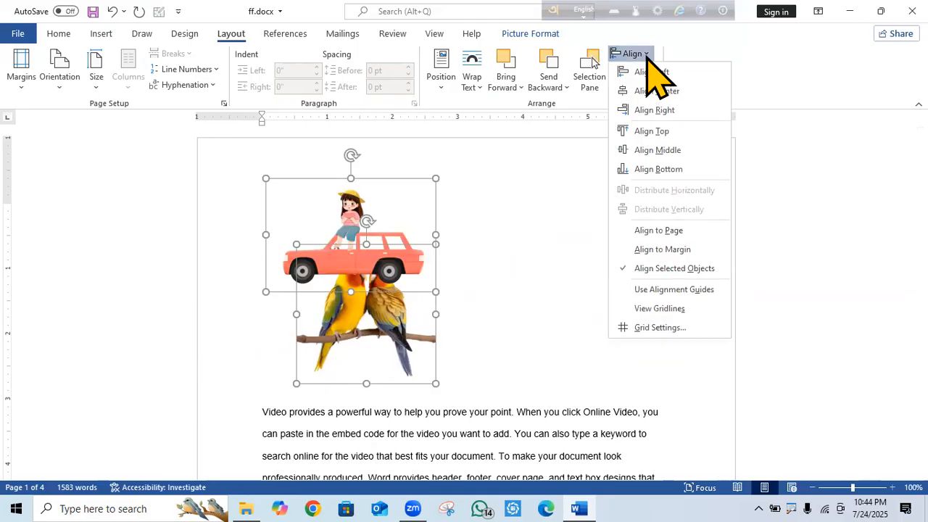
left_click(671, 131)
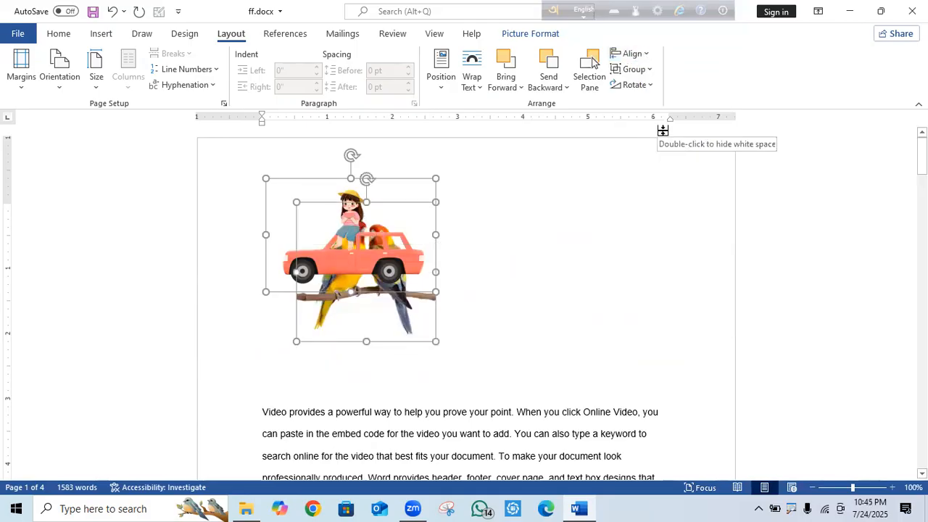
left_click(641, 54)
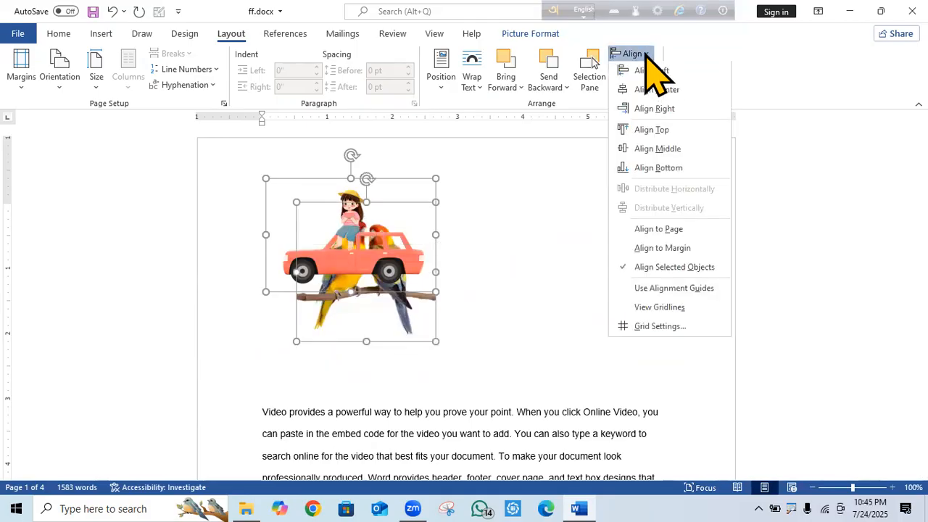
left_click(672, 150)
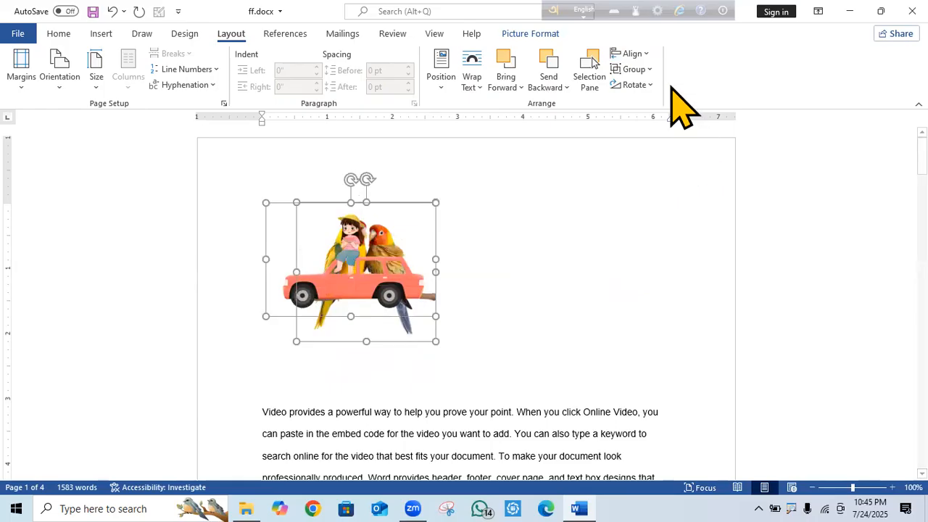
Switch alignment to Align to Margin and drag the overlapping pictures to the right.
left_click(649, 69)
left_click(644, 53)
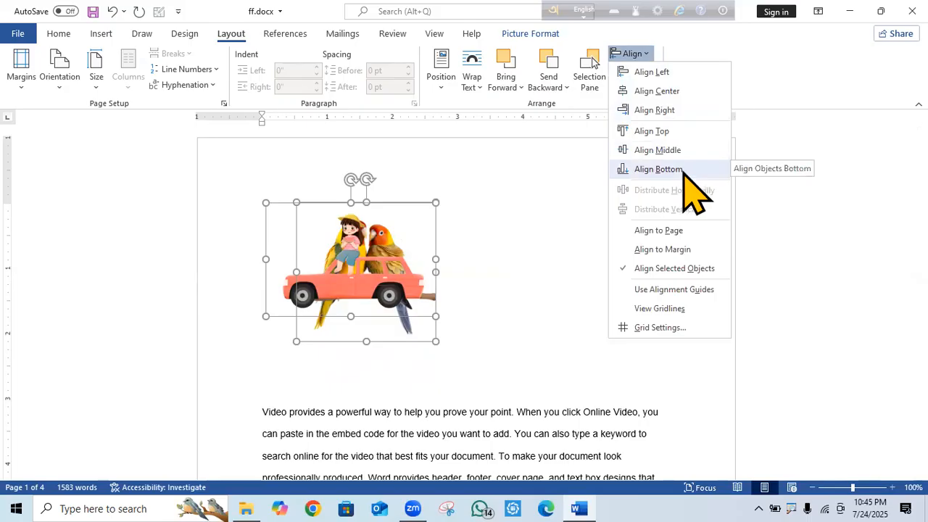
left_click(685, 250)
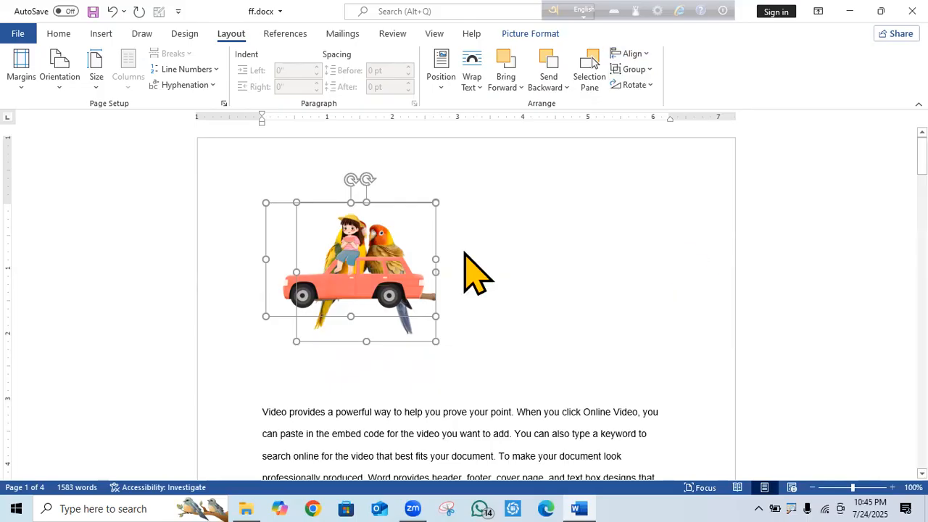
left_click_drag(342, 252, 524, 255)
Pull the car and parrot pictures apart, try Align Middle on the car, then undo it.
left_click(227, 264)
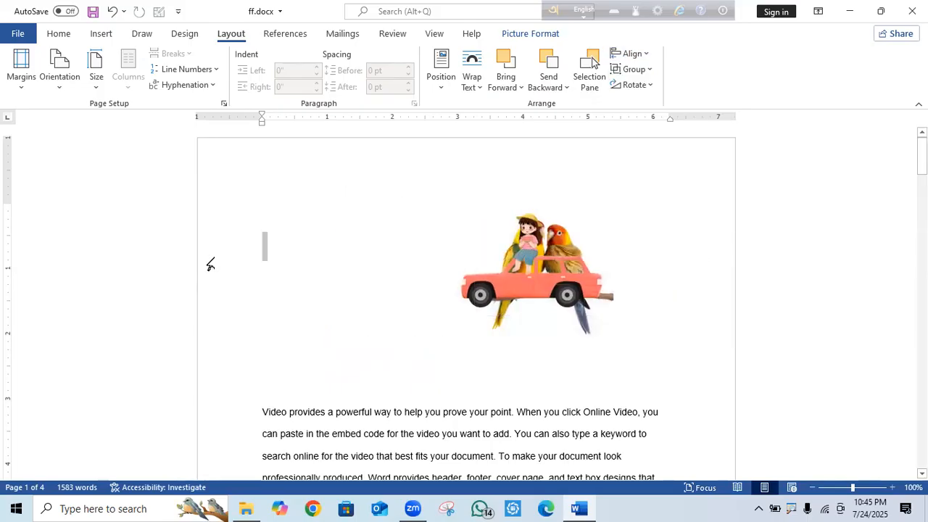
left_click_drag(552, 282, 733, 284)
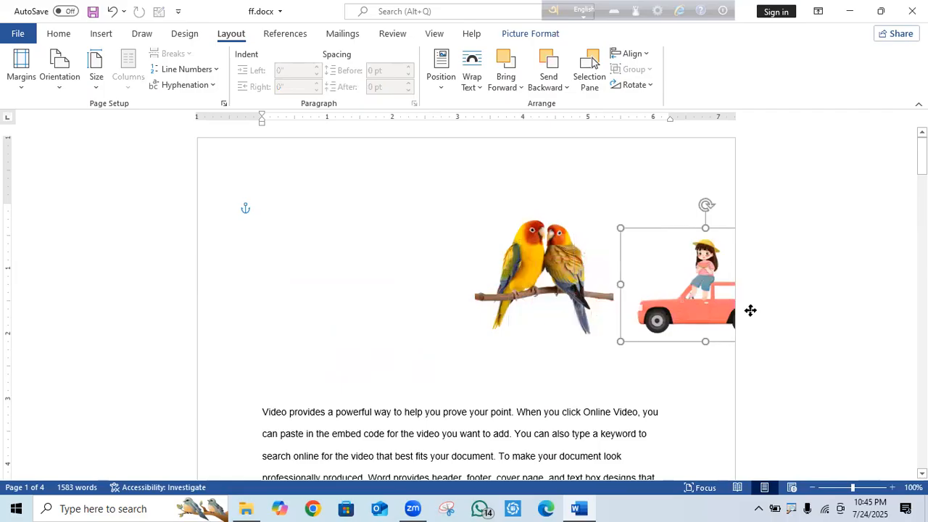
left_click_drag(542, 290, 258, 273)
left_click_drag(715, 314, 578, 244)
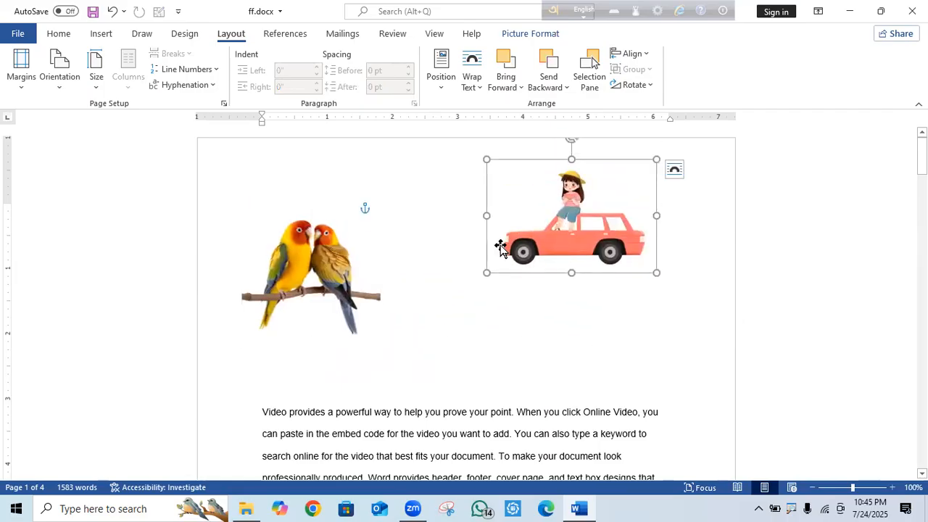
left_click(648, 54)
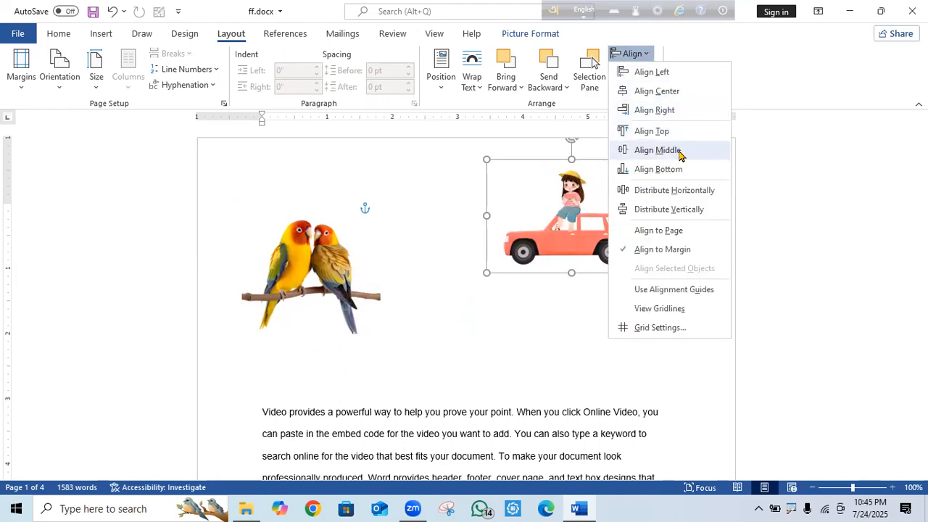
left_click(657, 150)
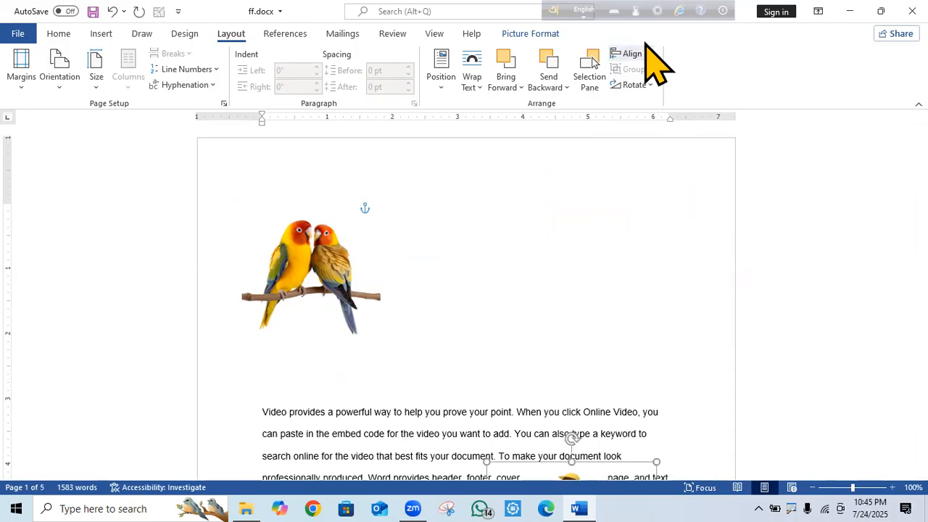
left_click(112, 11)
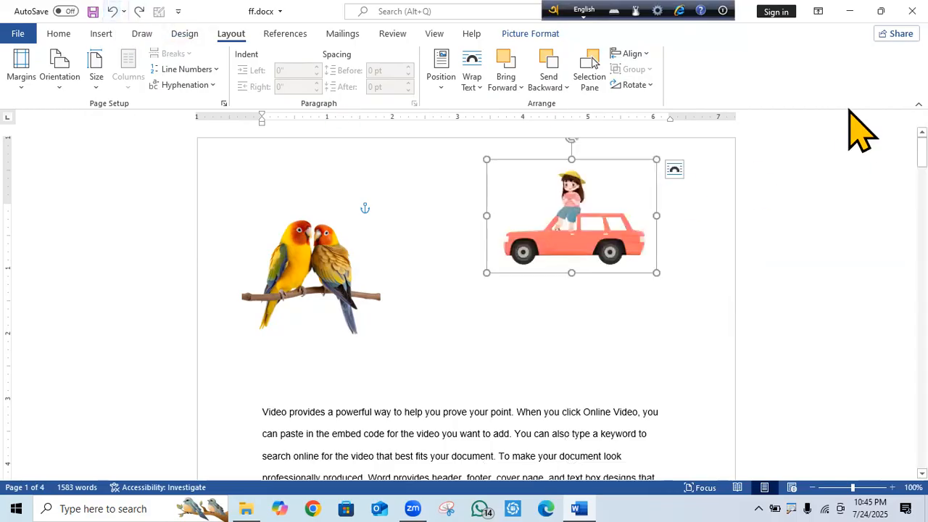
Select both pictures, Distribute Horizontally, and show the Selection Pane.
left_click(330, 272)
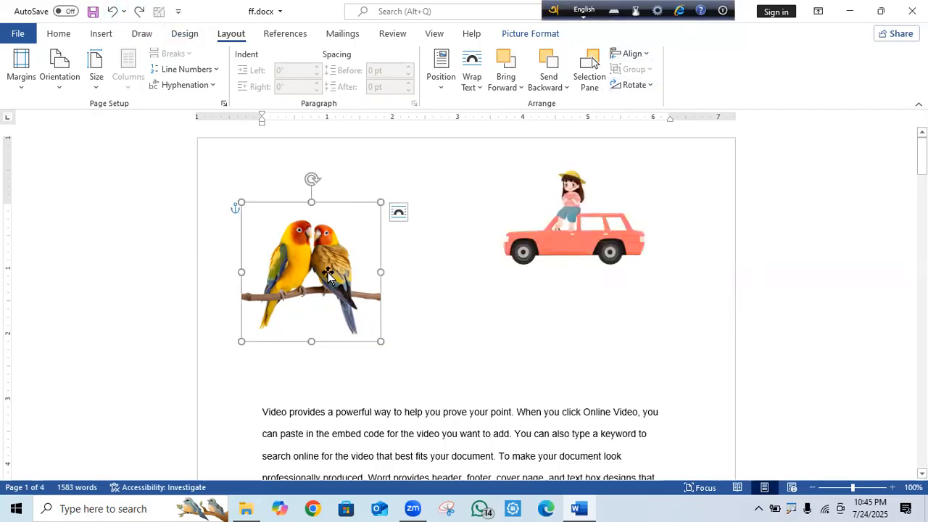
left_click(620, 223, "shift")
left_click(647, 51)
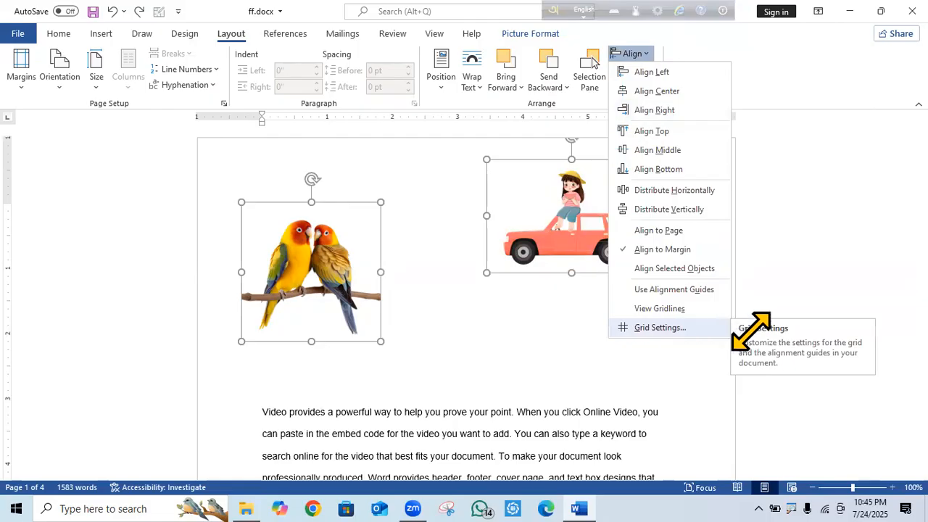
left_click(663, 189)
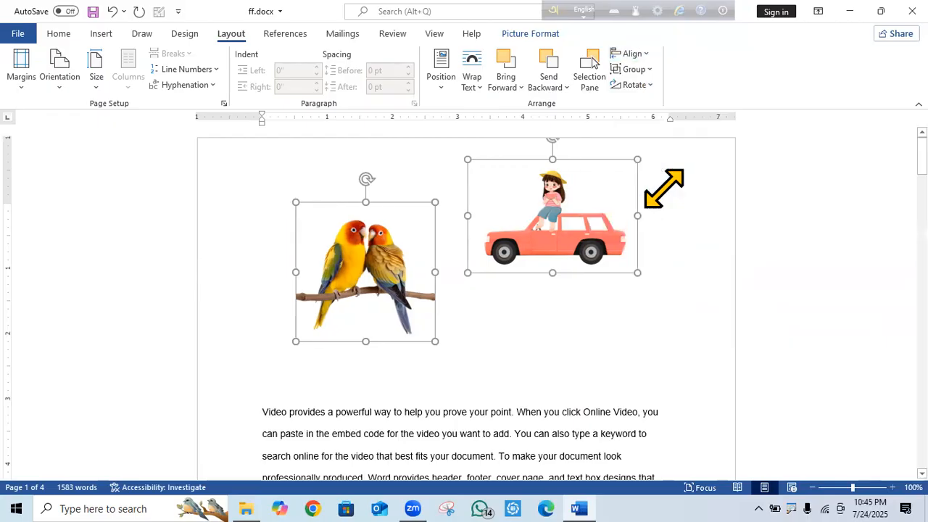
left_click(596, 77)
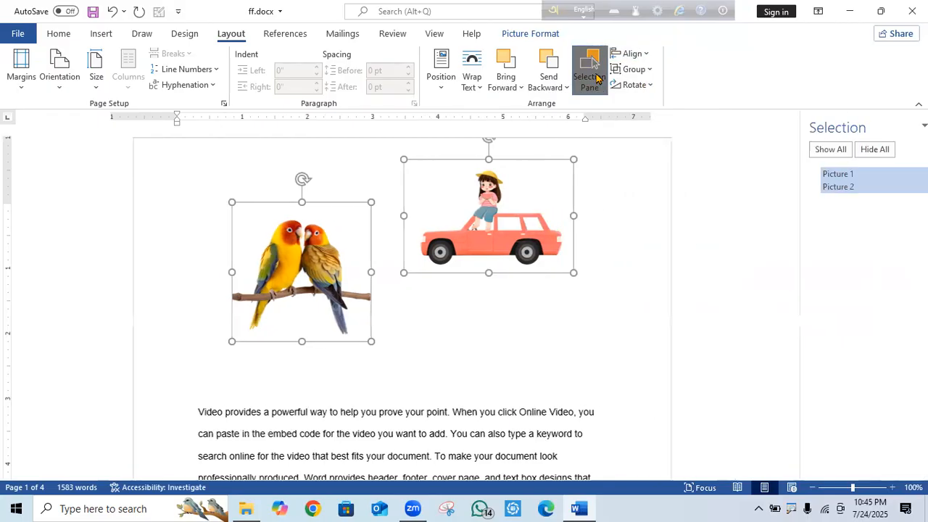
Rename Picture 2 to 'gtrge' in the Selection pane.
double_click(825, 187)
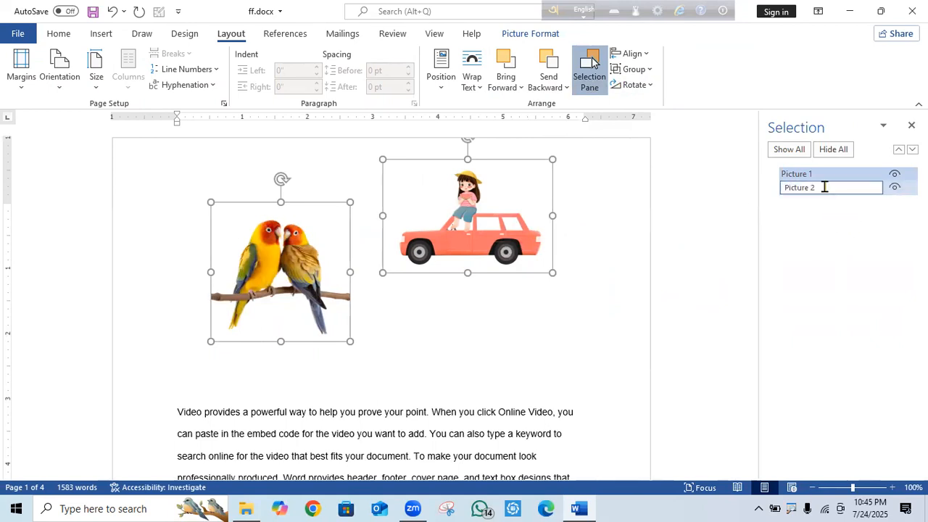
type("gtrge")
key("Return")
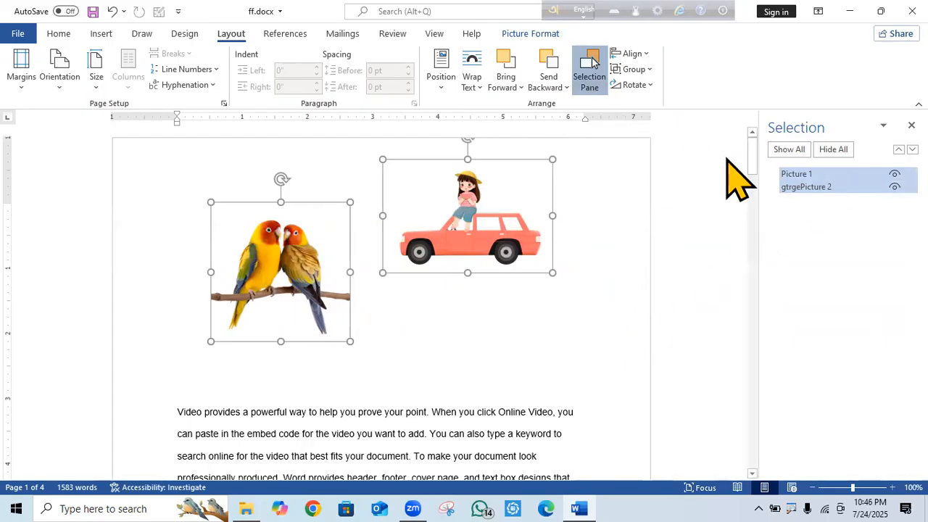
Close the Selection pane and drag the car picture down level with the parrots.
left_click(591, 65)
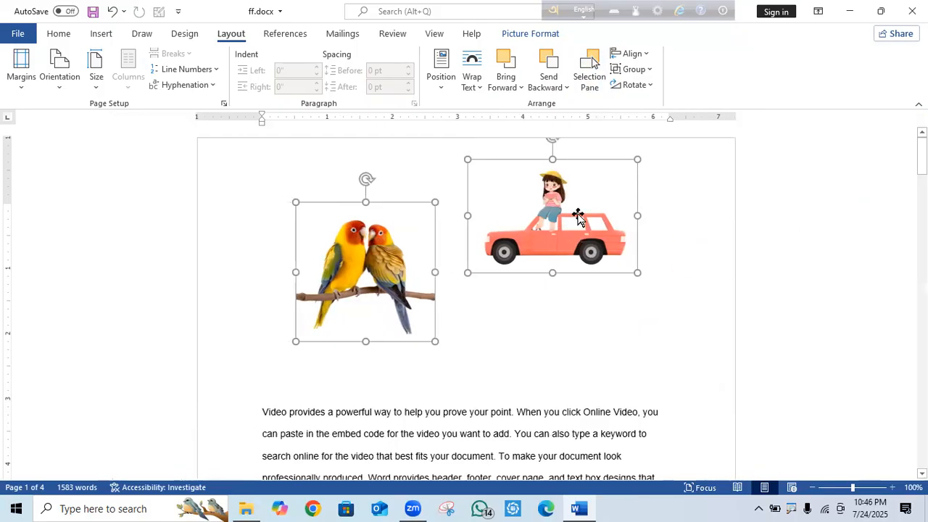
left_click(622, 337)
left_click(376, 283)
left_click_drag(585, 227, 607, 287)
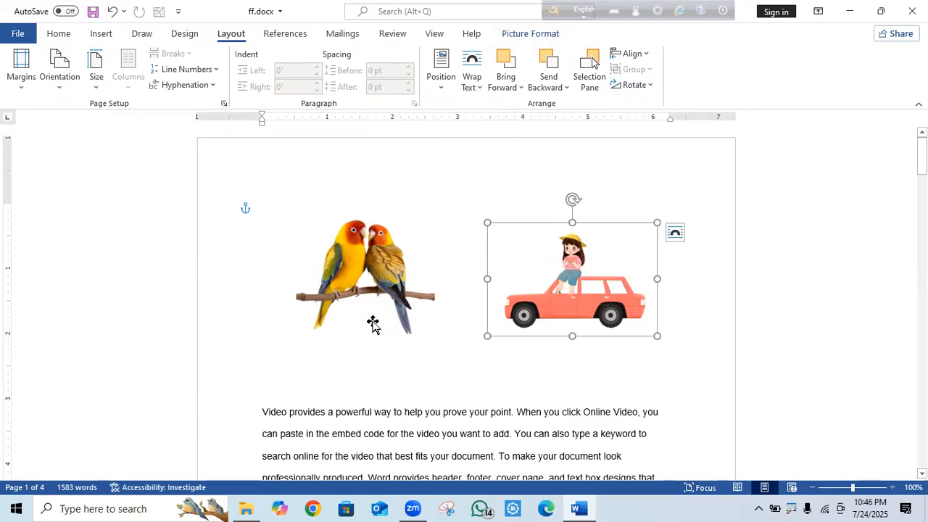
Check the Wrap Text and Position menus, then shift the parrot and car pictures closer together.
left_click(479, 87)
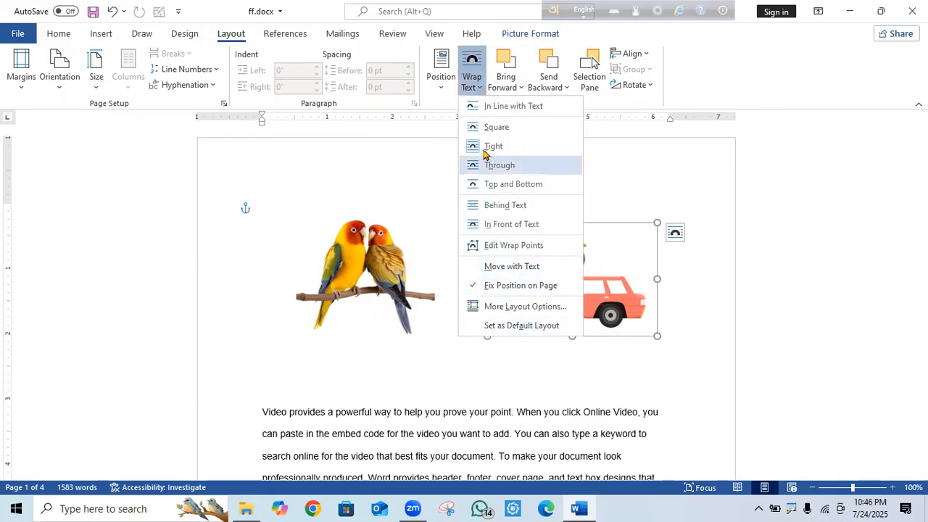
left_click(415, 166)
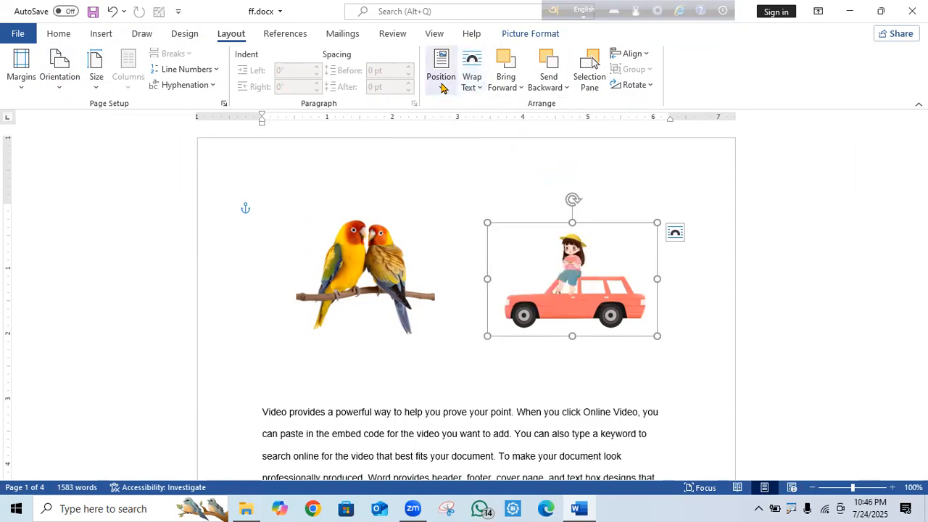
left_click(441, 80)
left_click(303, 179)
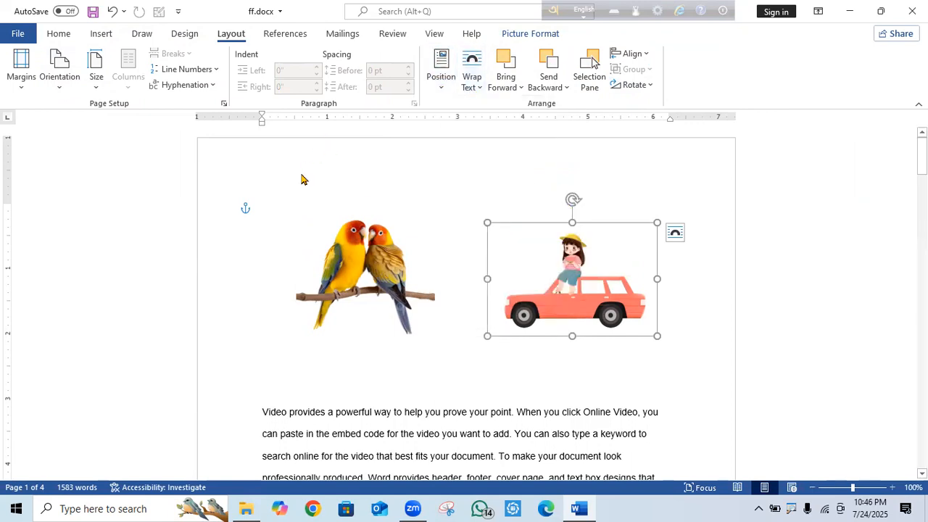
left_click_drag(359, 260, 410, 263)
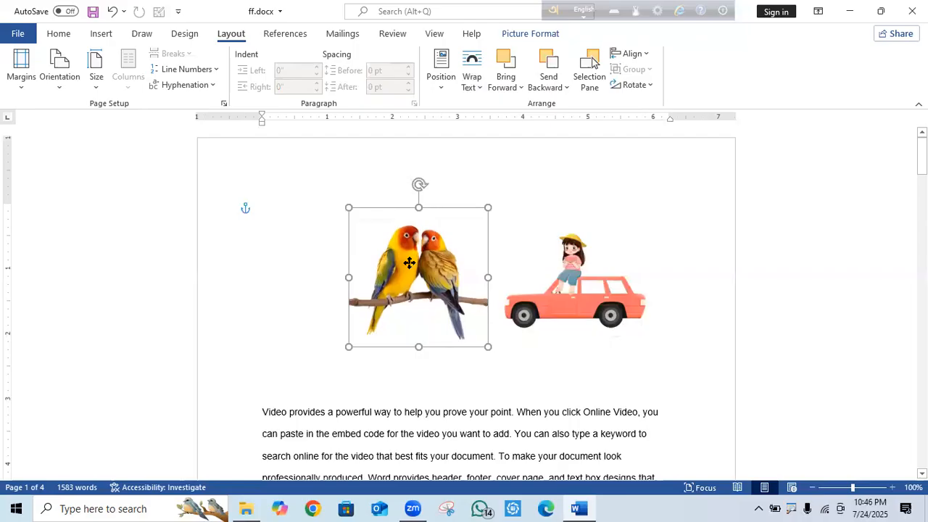
mouse_move(583, 288)
left_mouse_down()
mouse_move(566, 267)
mouse_move(573, 274)
left_mouse_up()
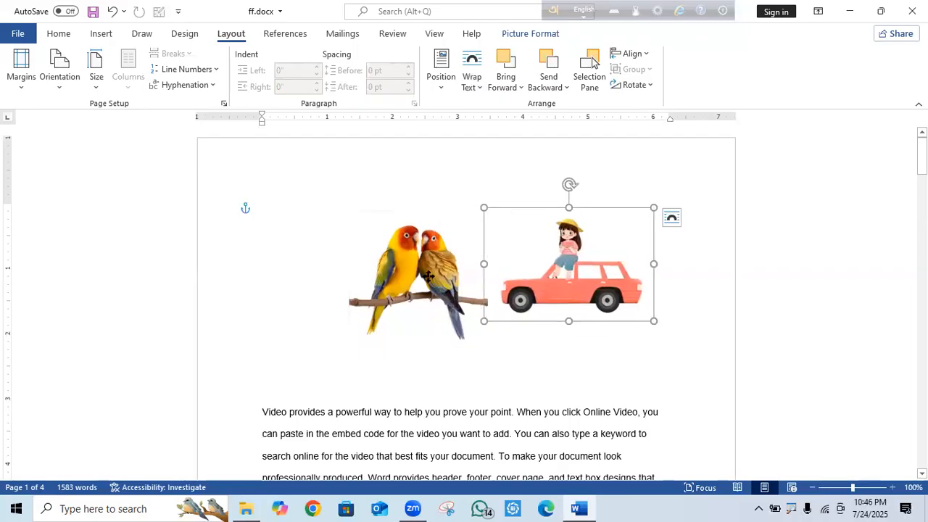
left_click_drag(429, 275, 435, 267)
left_click_drag(604, 296, 586, 295)
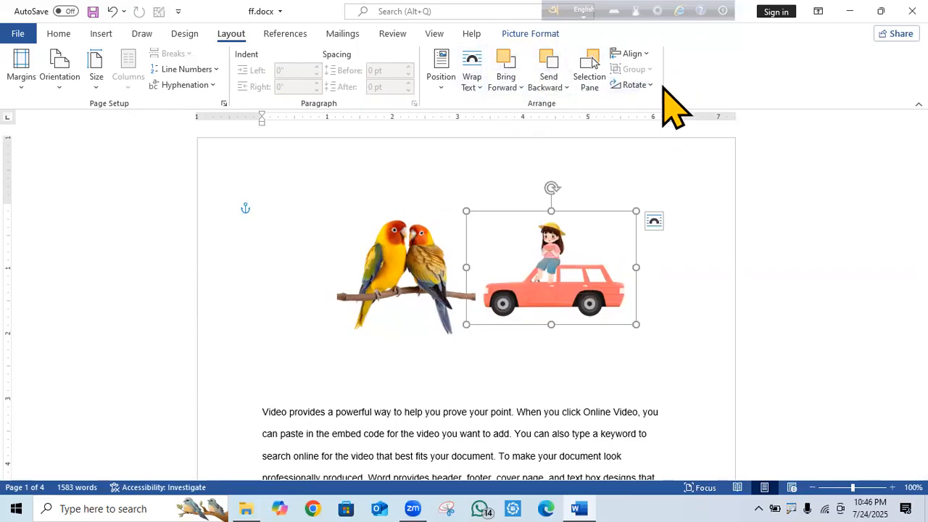
Move the car picture right to widen the gap, then select both pictures for rotation.
left_click(641, 85)
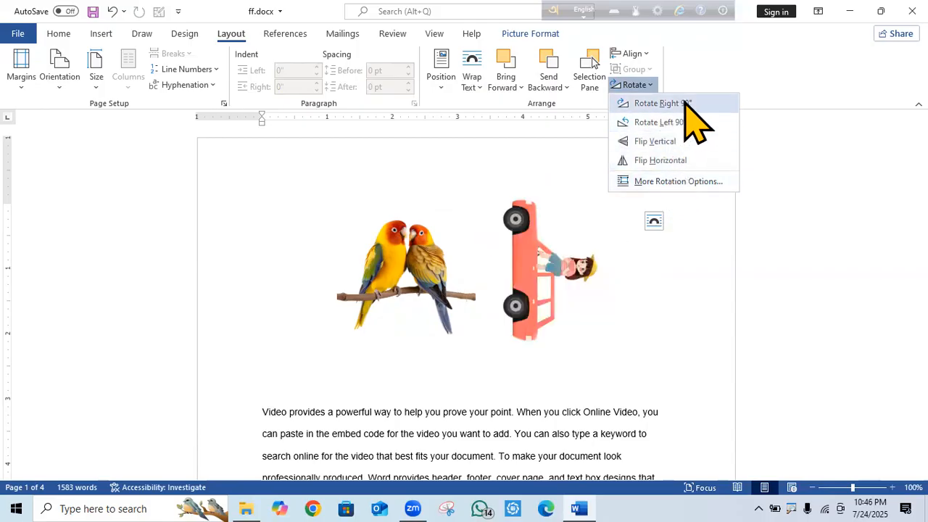
left_click(391, 245)
left_click(391, 245)
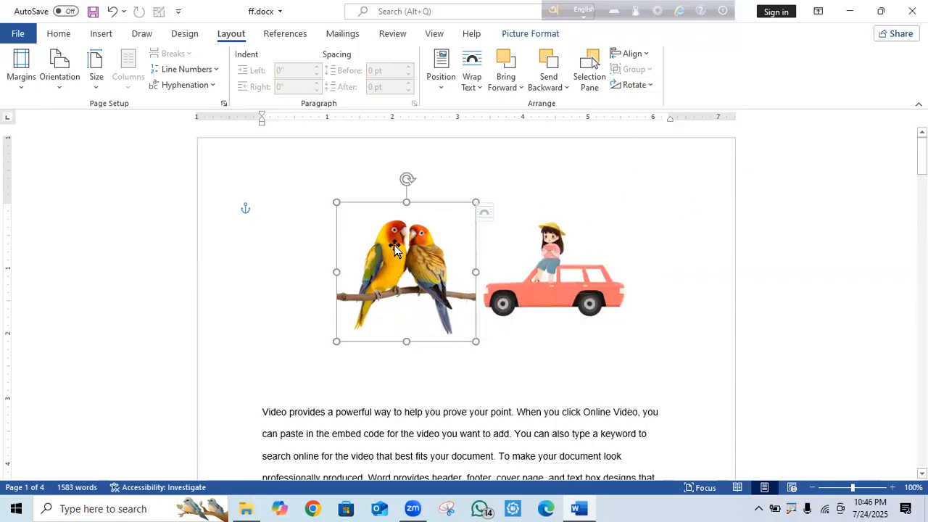
left_click_drag(579, 301, 631, 300)
left_click(409, 244, "ctrl")
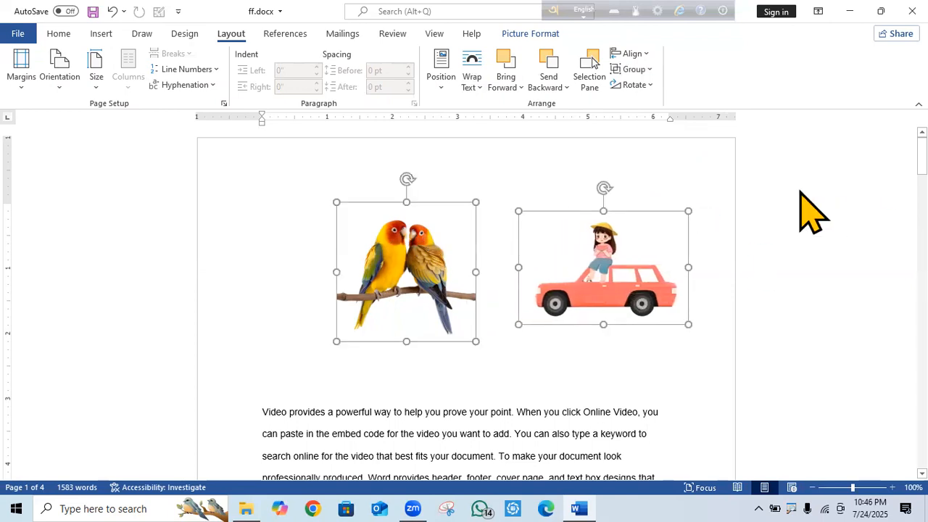
left_click(635, 84)
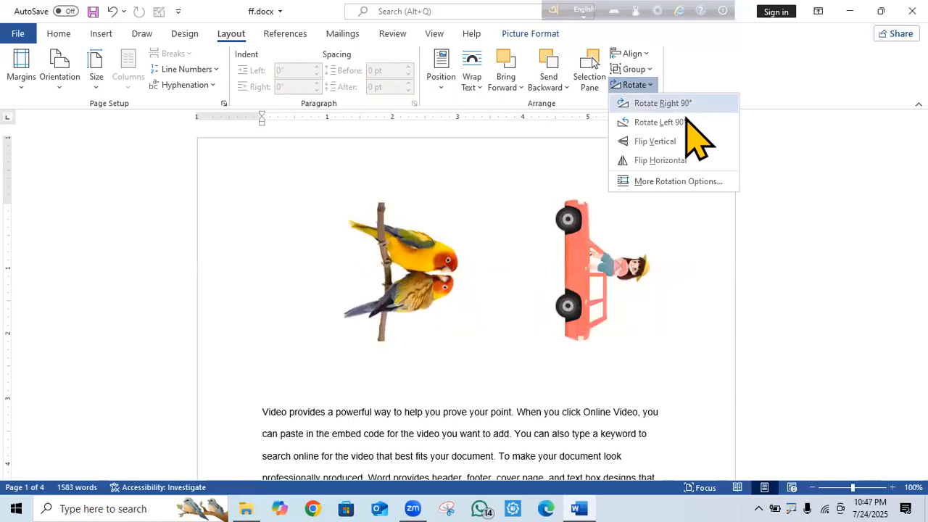
Check More Rotation Options without changes, then group the parrot and car pictures.
left_click(670, 182)
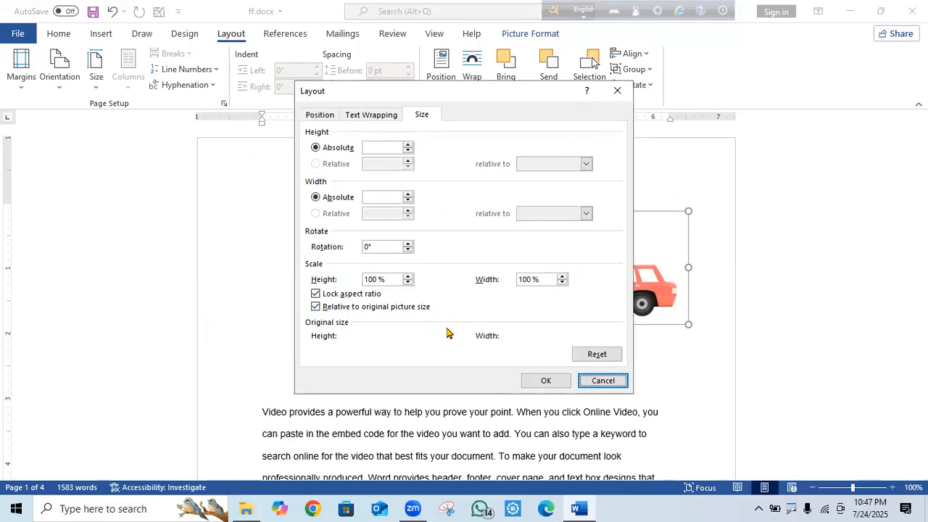
left_click(619, 91)
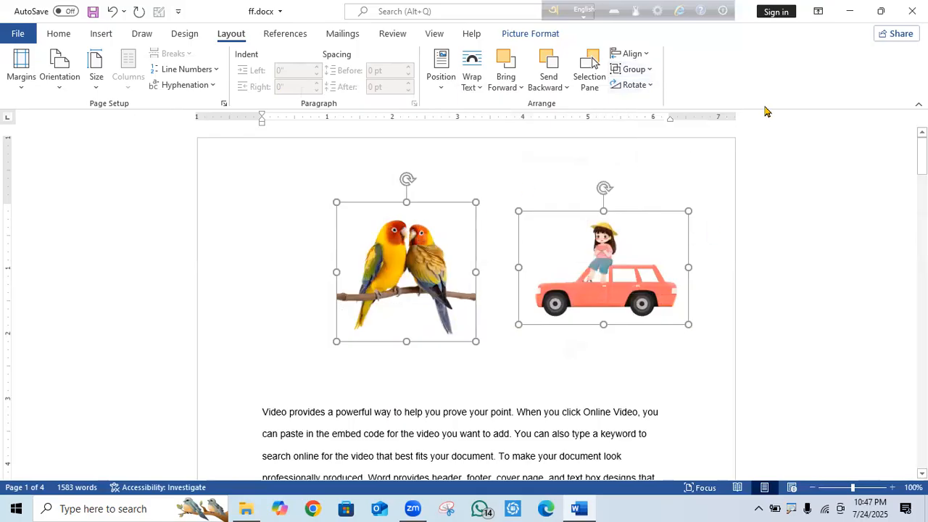
left_click(649, 70)
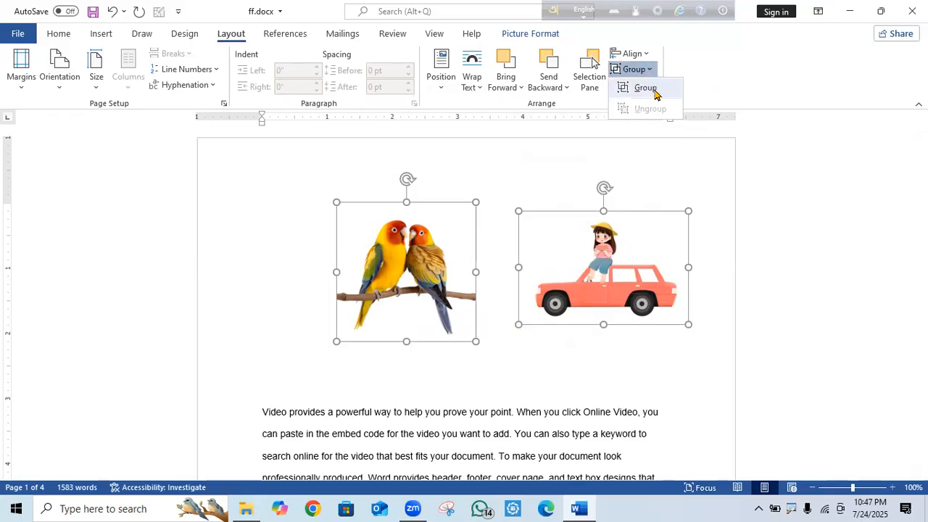
left_click(644, 88)
Shift the grouped pictures left, ungroup them, and nudge both slightly right.
left_click_drag(487, 197, 525, 262)
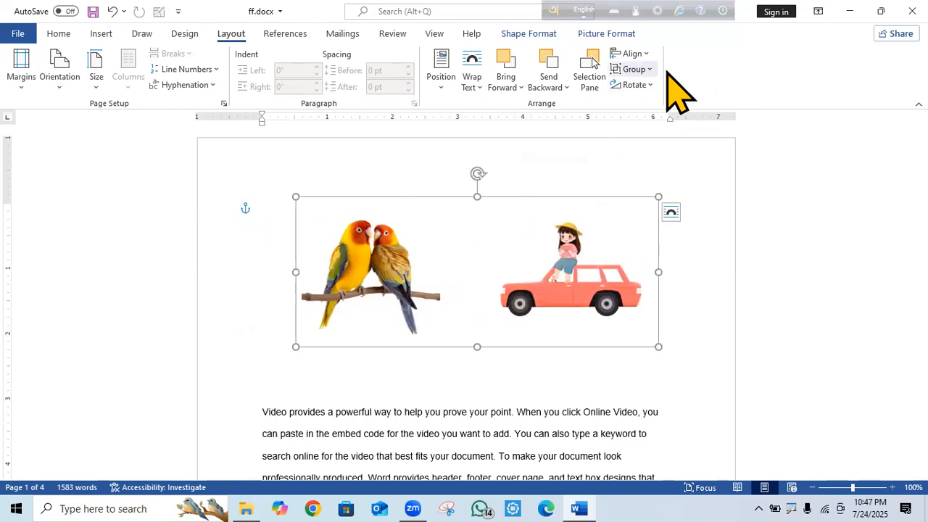
left_click(637, 70)
left_click(660, 110)
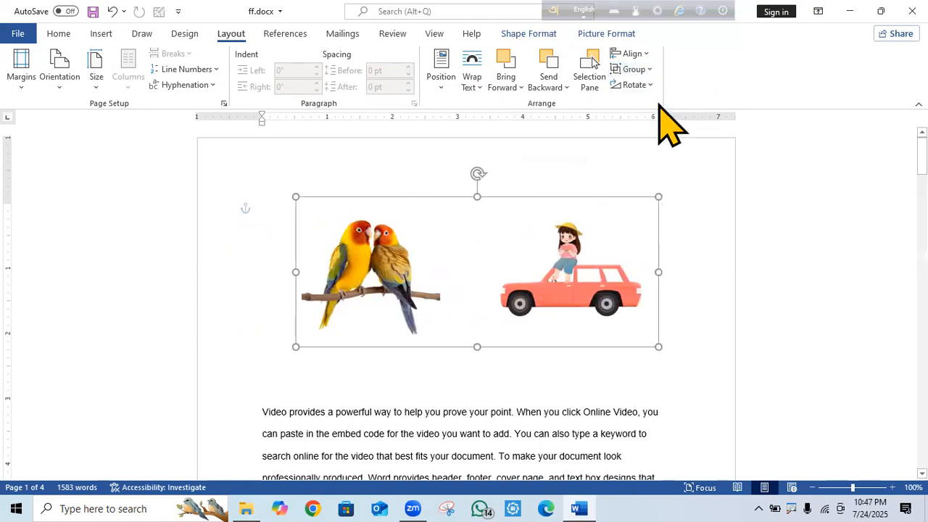
mouse_move(619, 282)
left_mouse_down()
mouse_move(654, 283)
mouse_move(634, 277)
left_mouse_up()
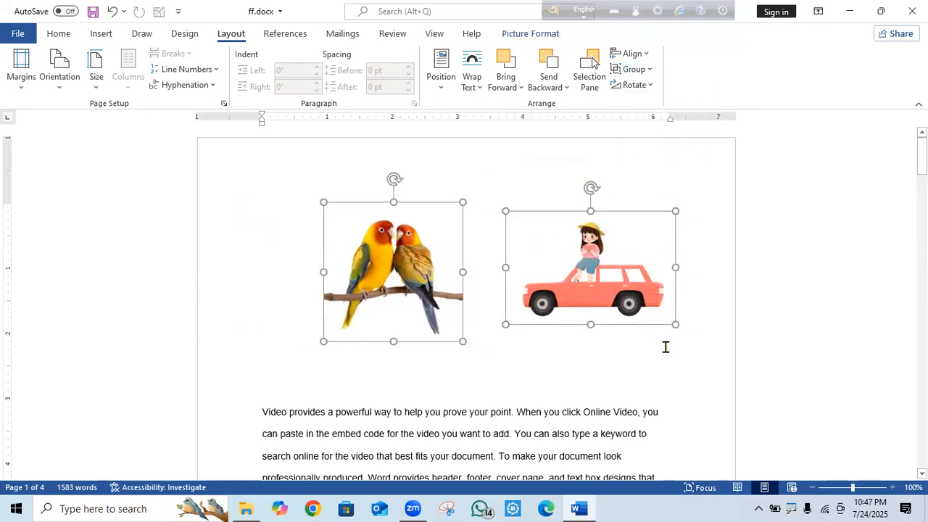